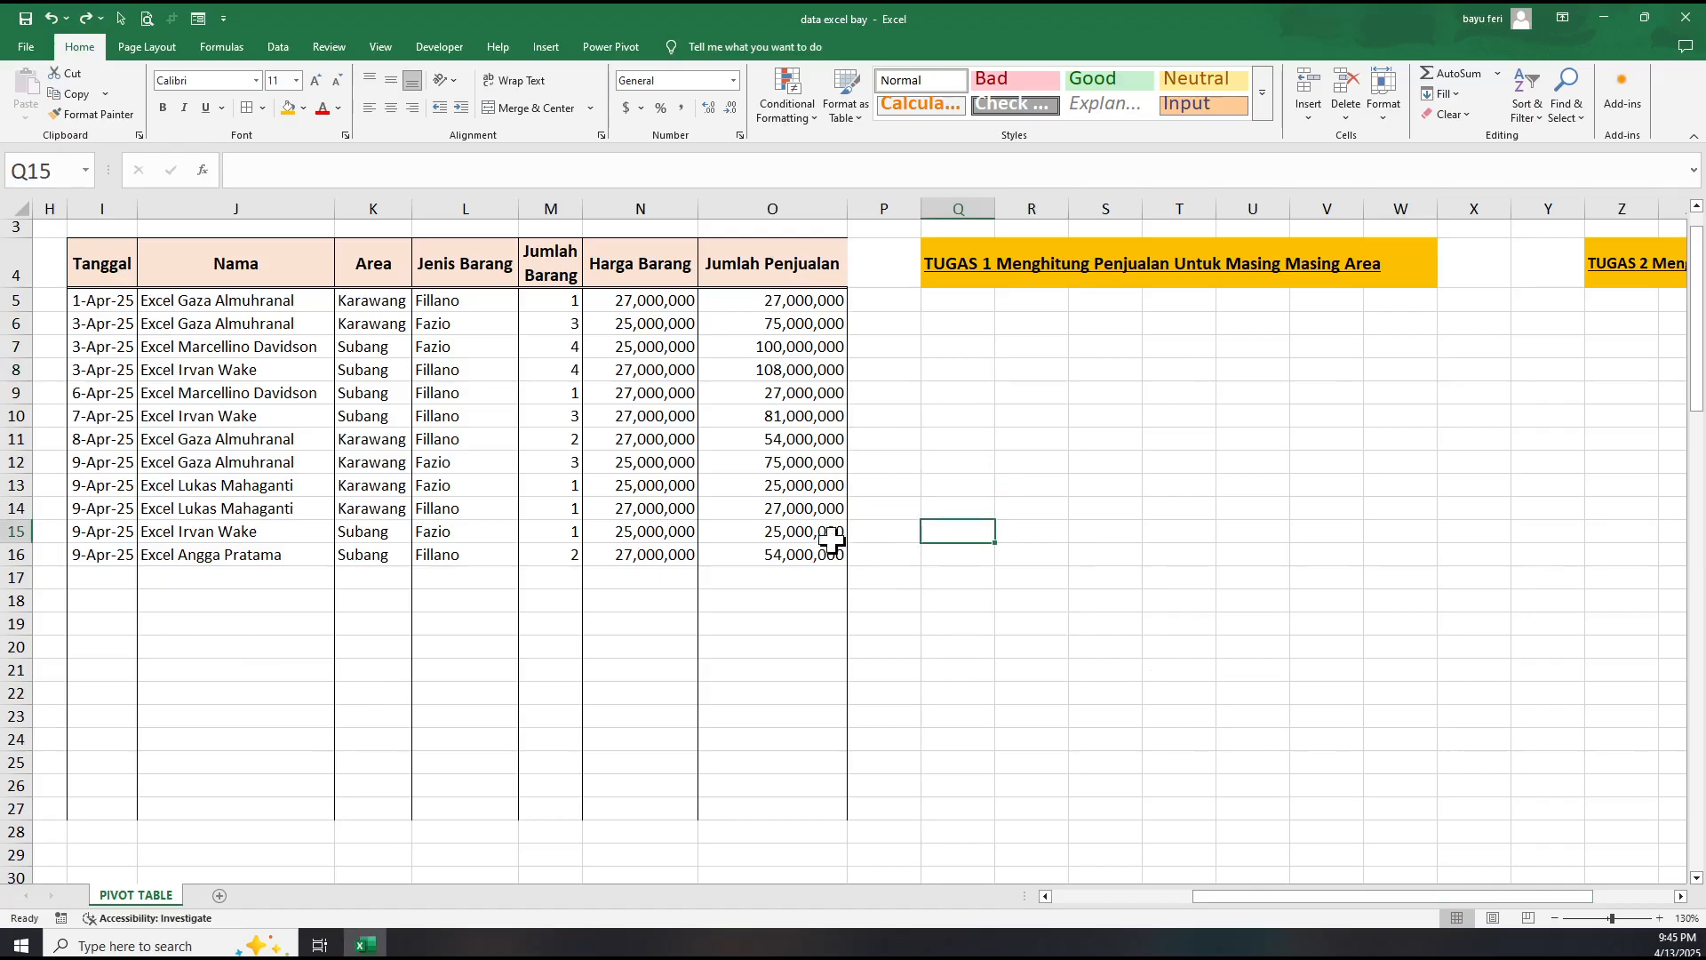
Examine the sales table's column headers from Tanggal to Jumlah Penjualan and the entries in the Jenis Barang column.
left_click_drag(108, 265, 770, 555)
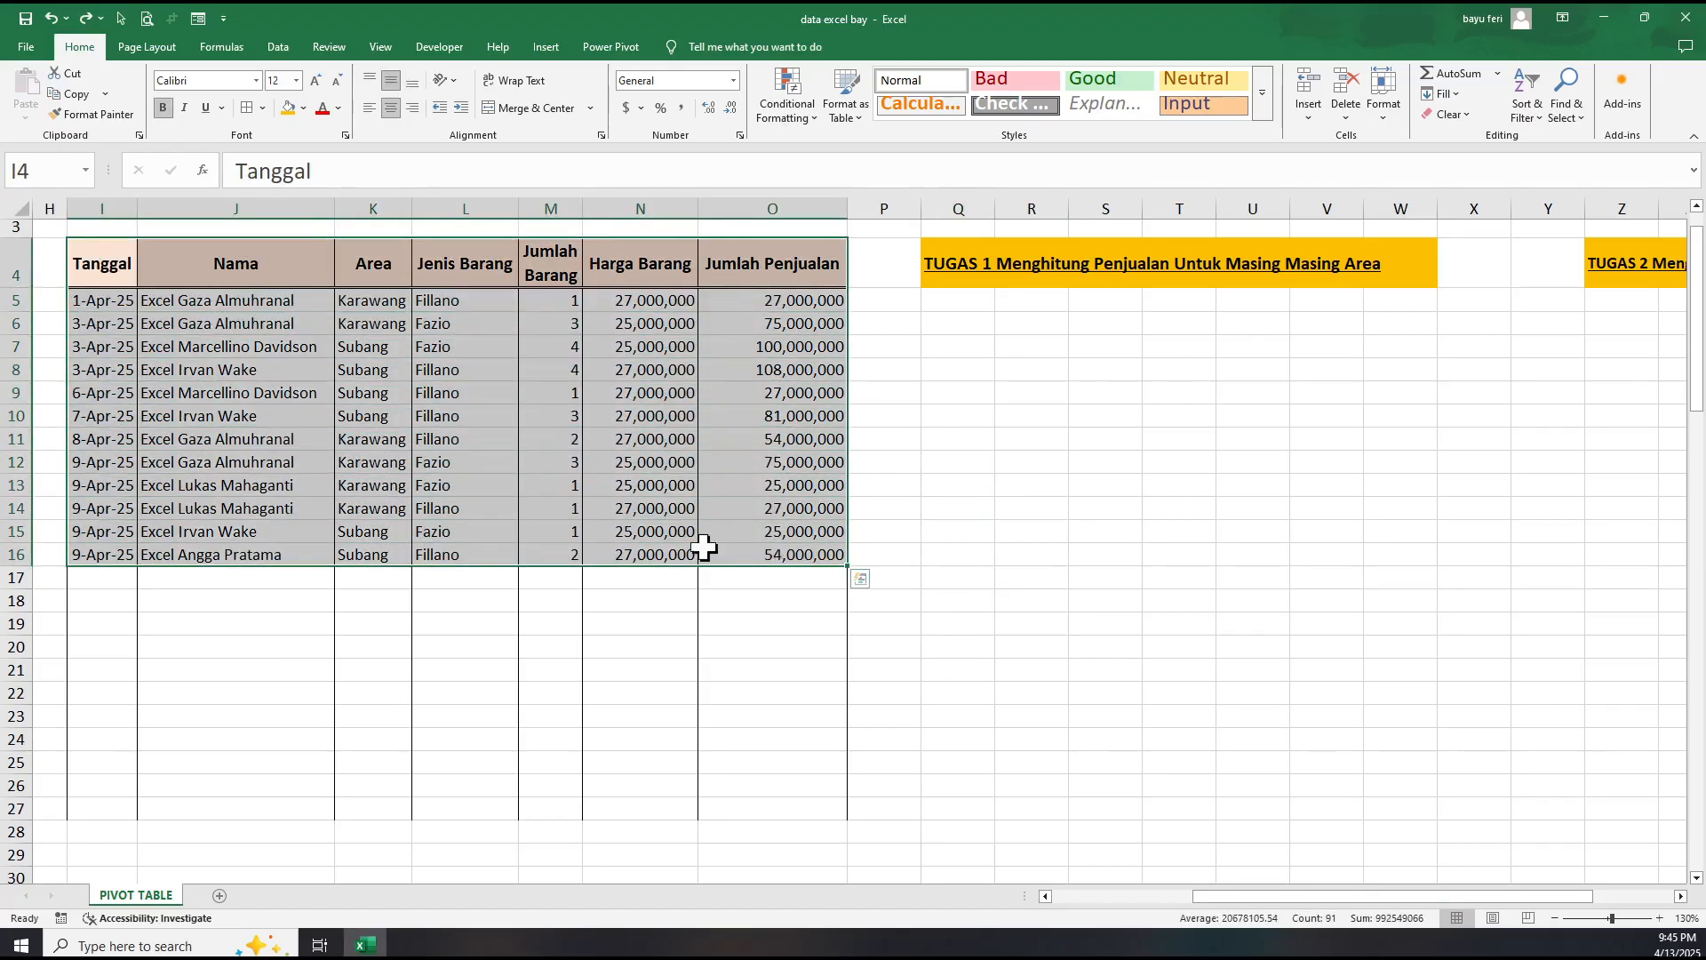
left_click(222, 366)
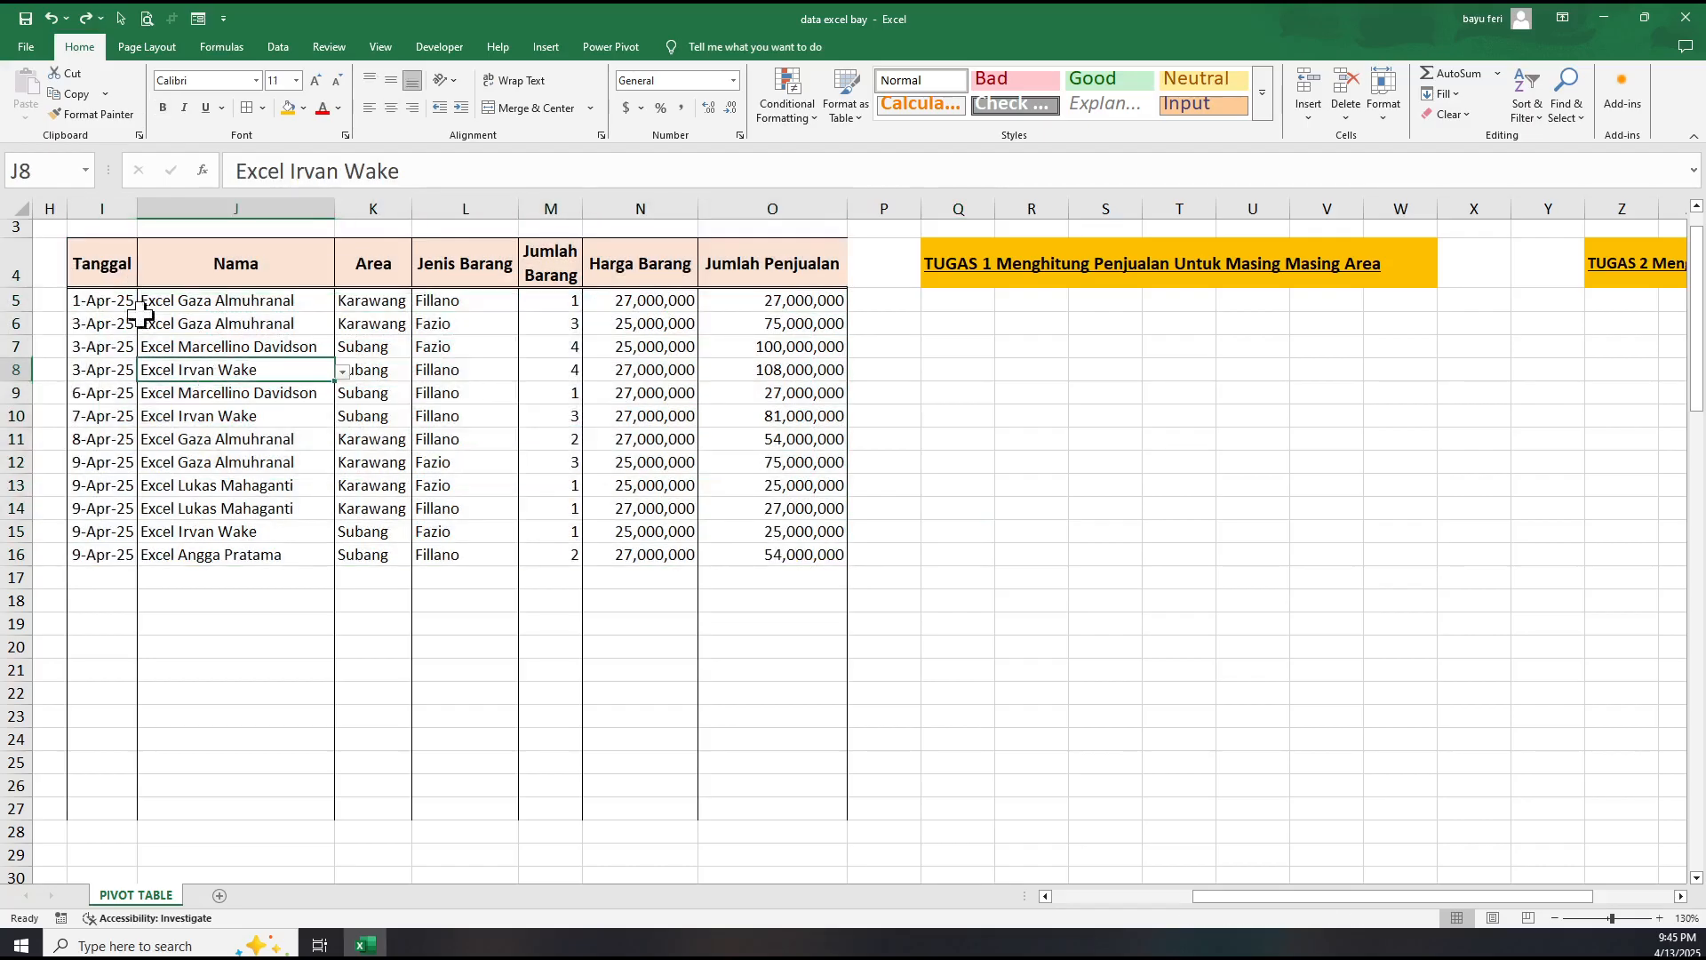
left_click(100, 264)
left_click(214, 267)
left_click(364, 271)
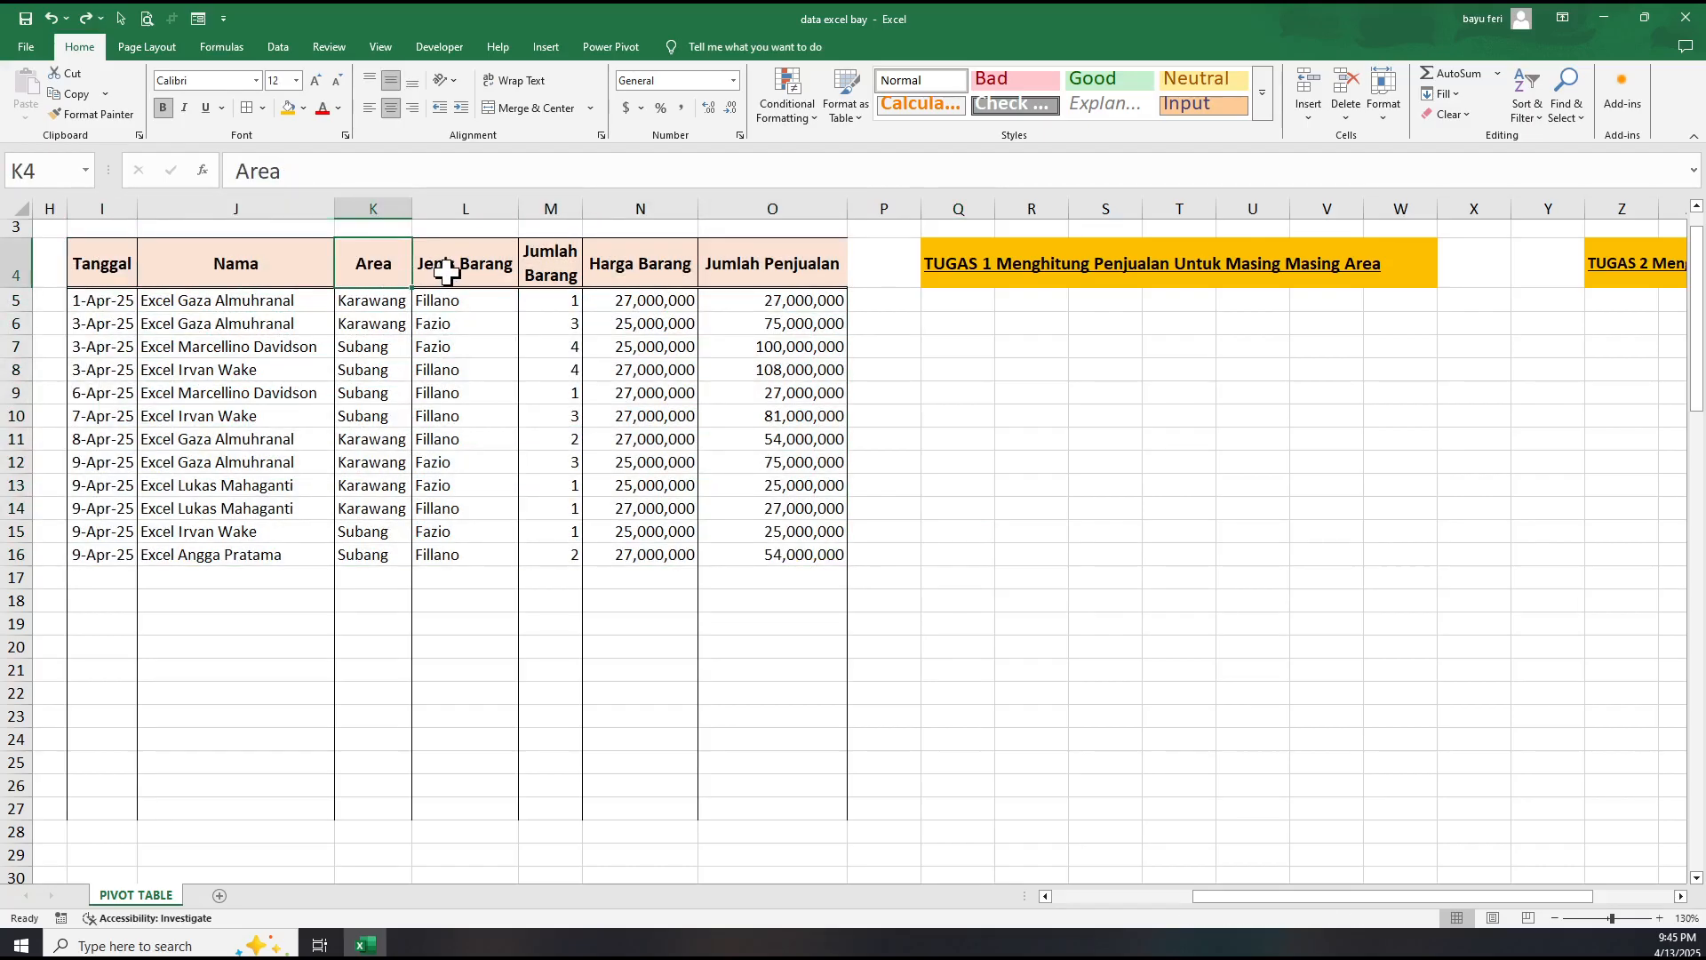
left_click(453, 261)
left_click(621, 267)
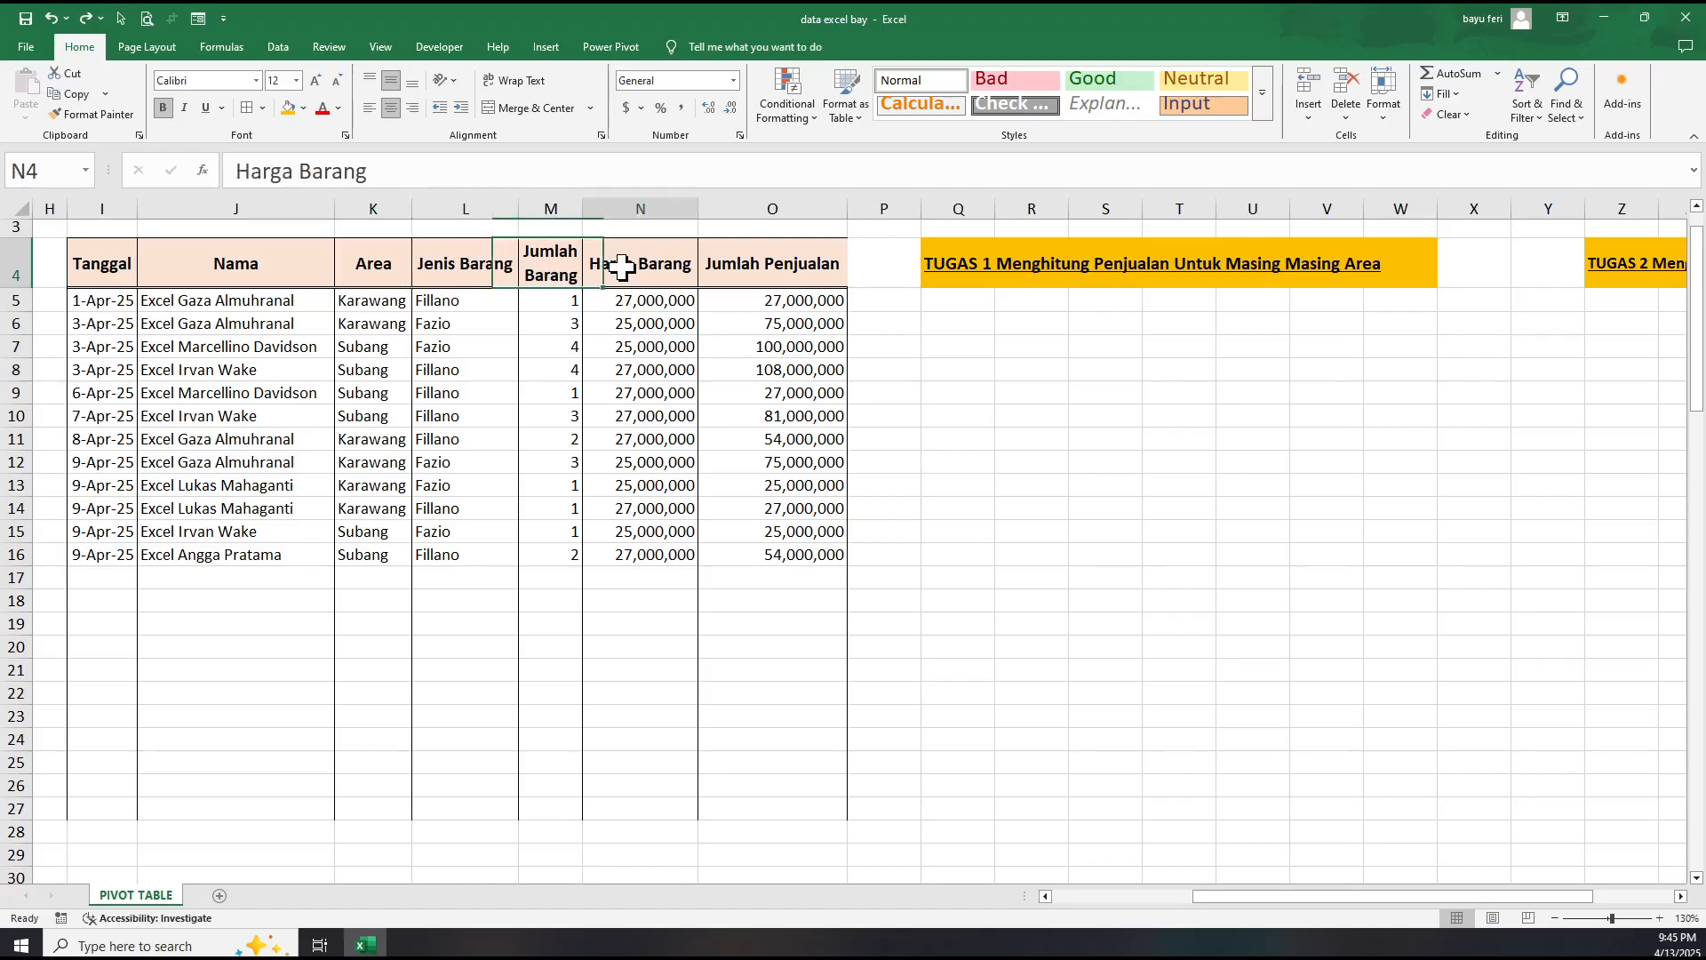
left_click(732, 264)
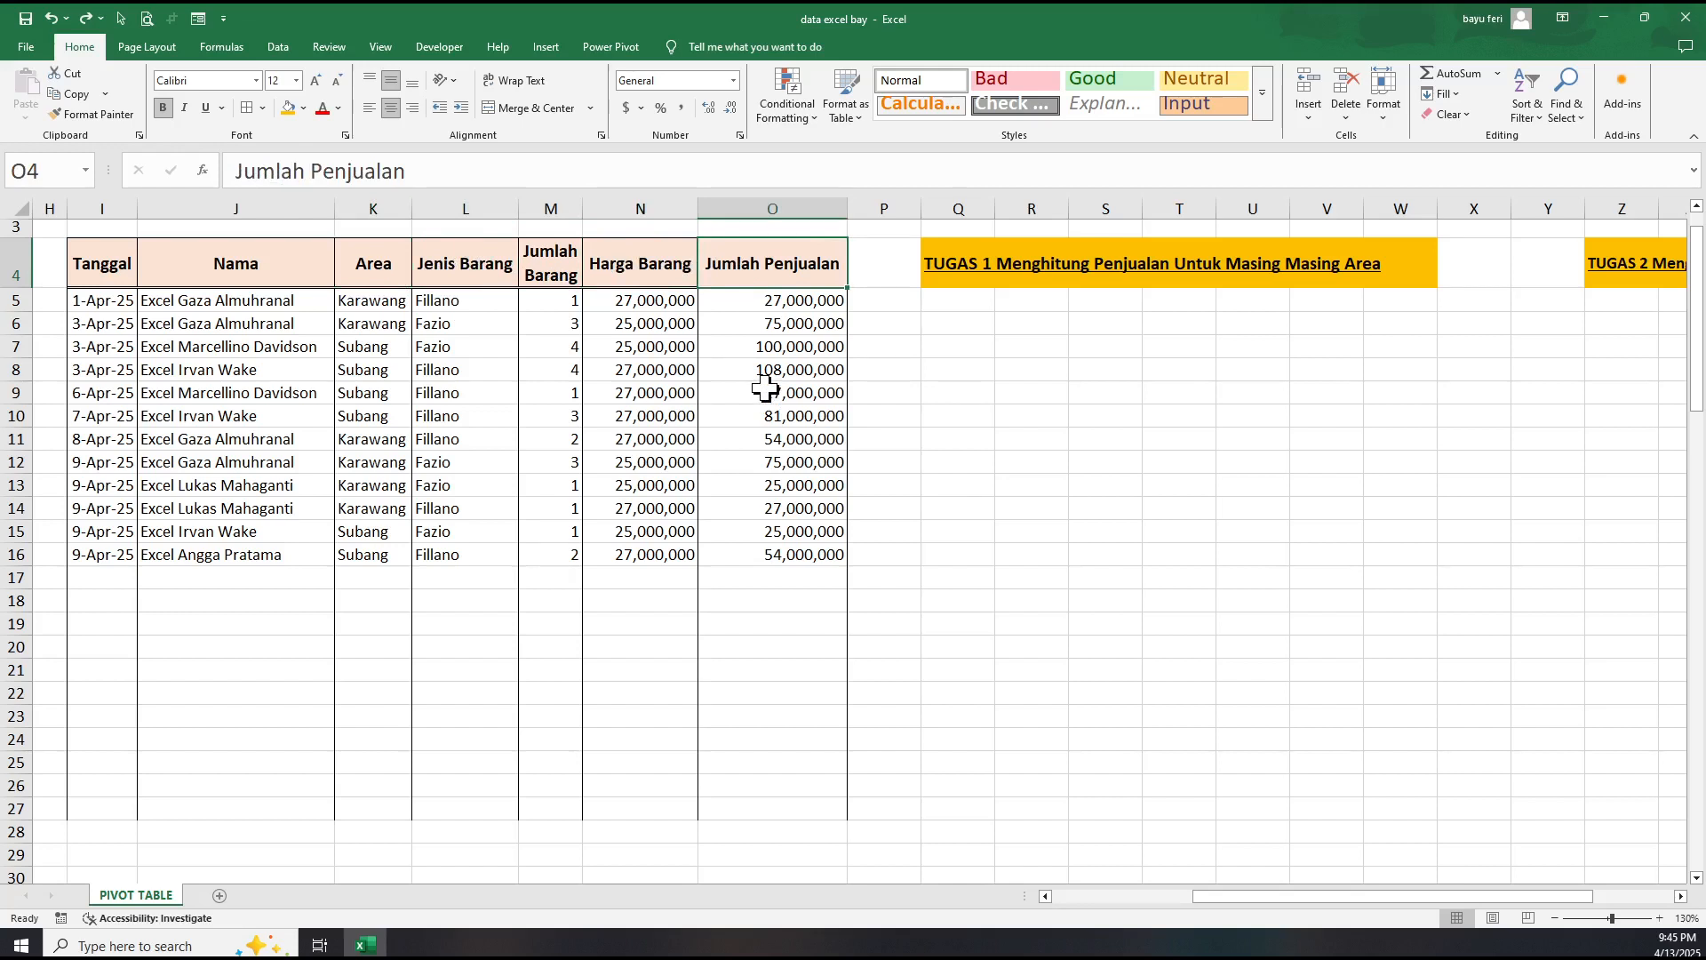
left_click(460, 305)
key("Down")
key("Down")
key("Down")
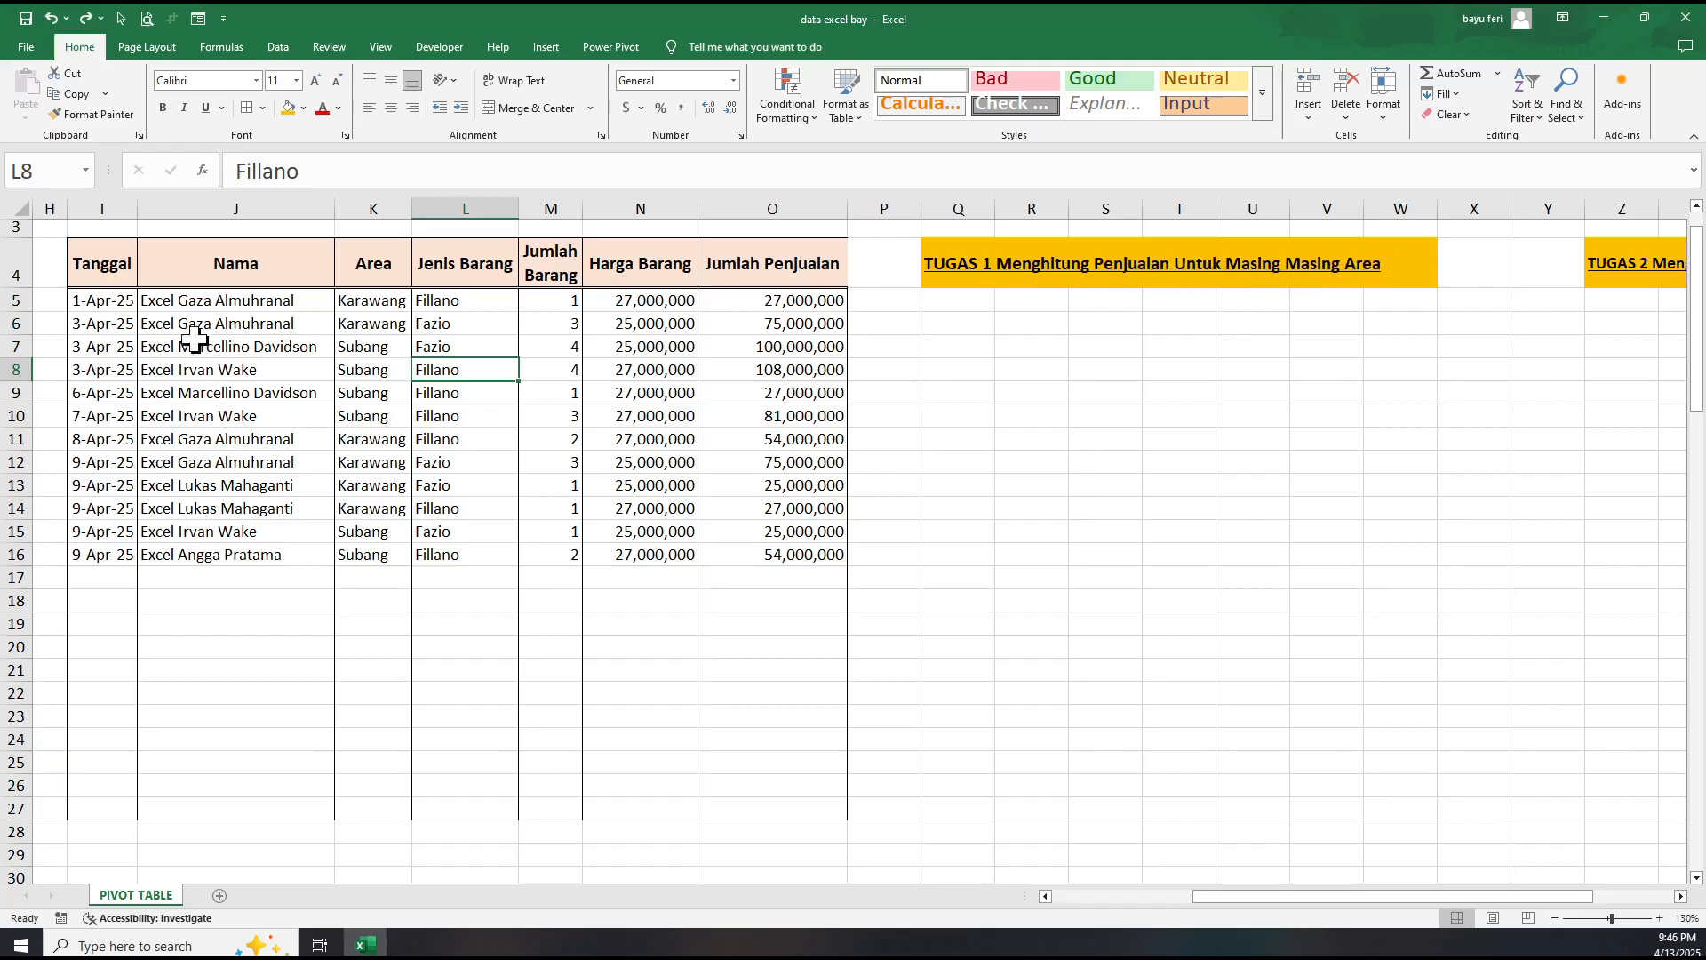
Insert a PivotTable from the sales table range I4:O16, placed on the existing worksheet at cell Q6.
left_click(113, 264)
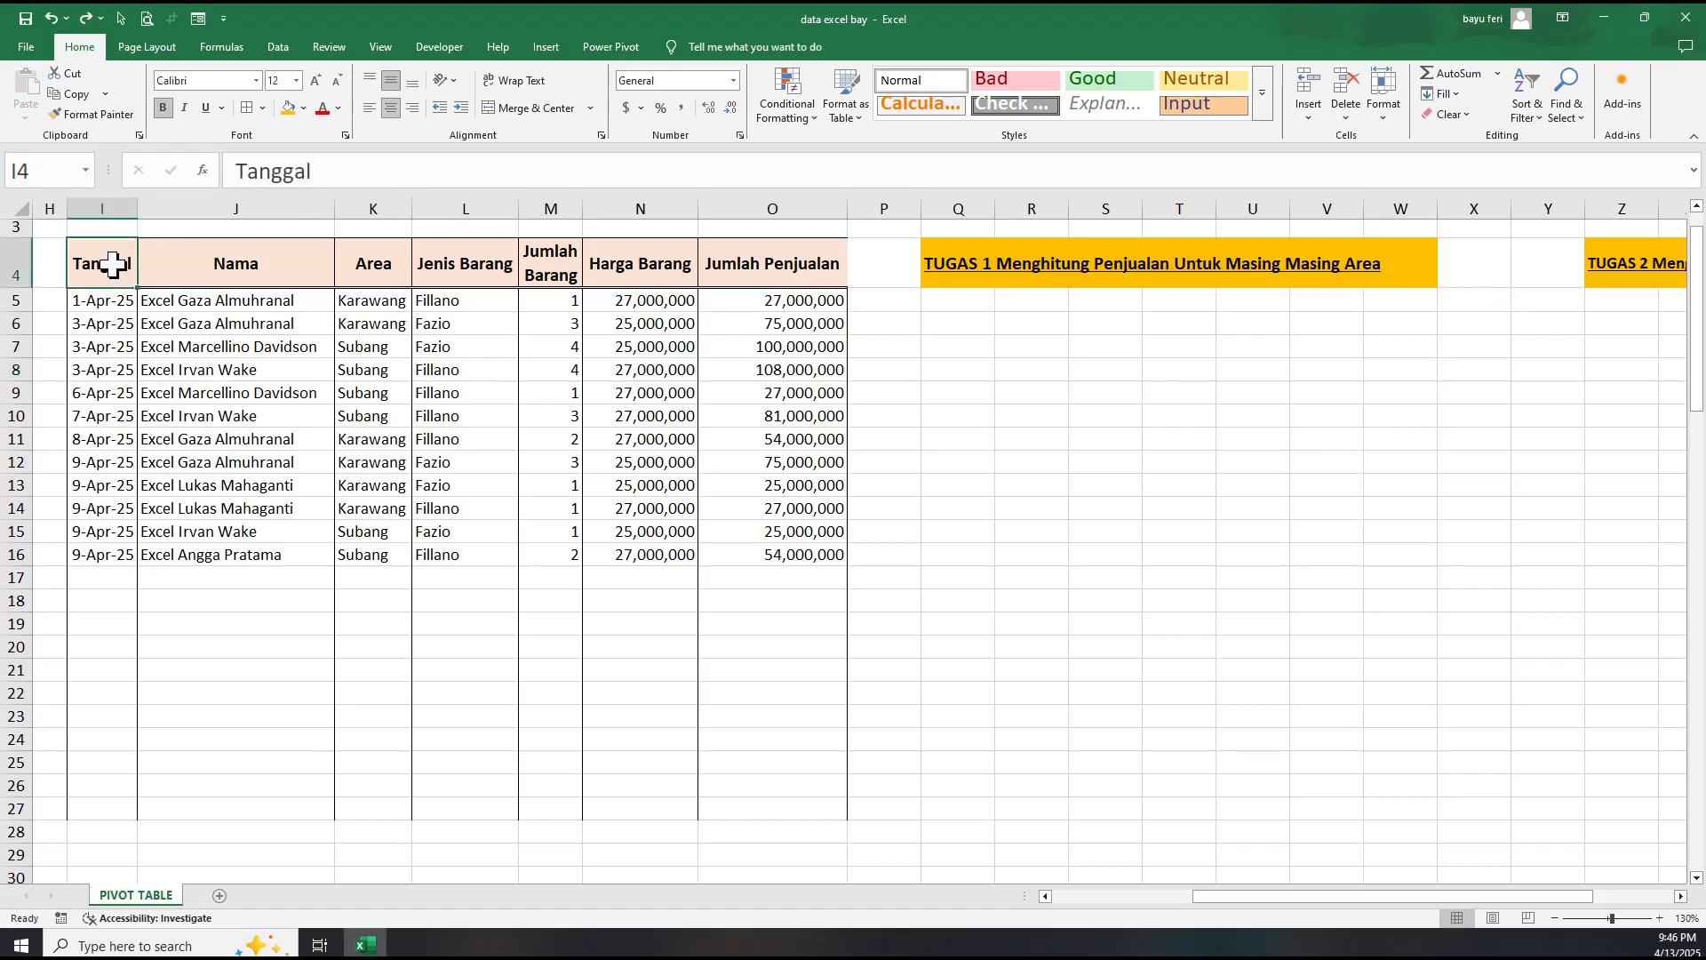
left_click(207, 376)
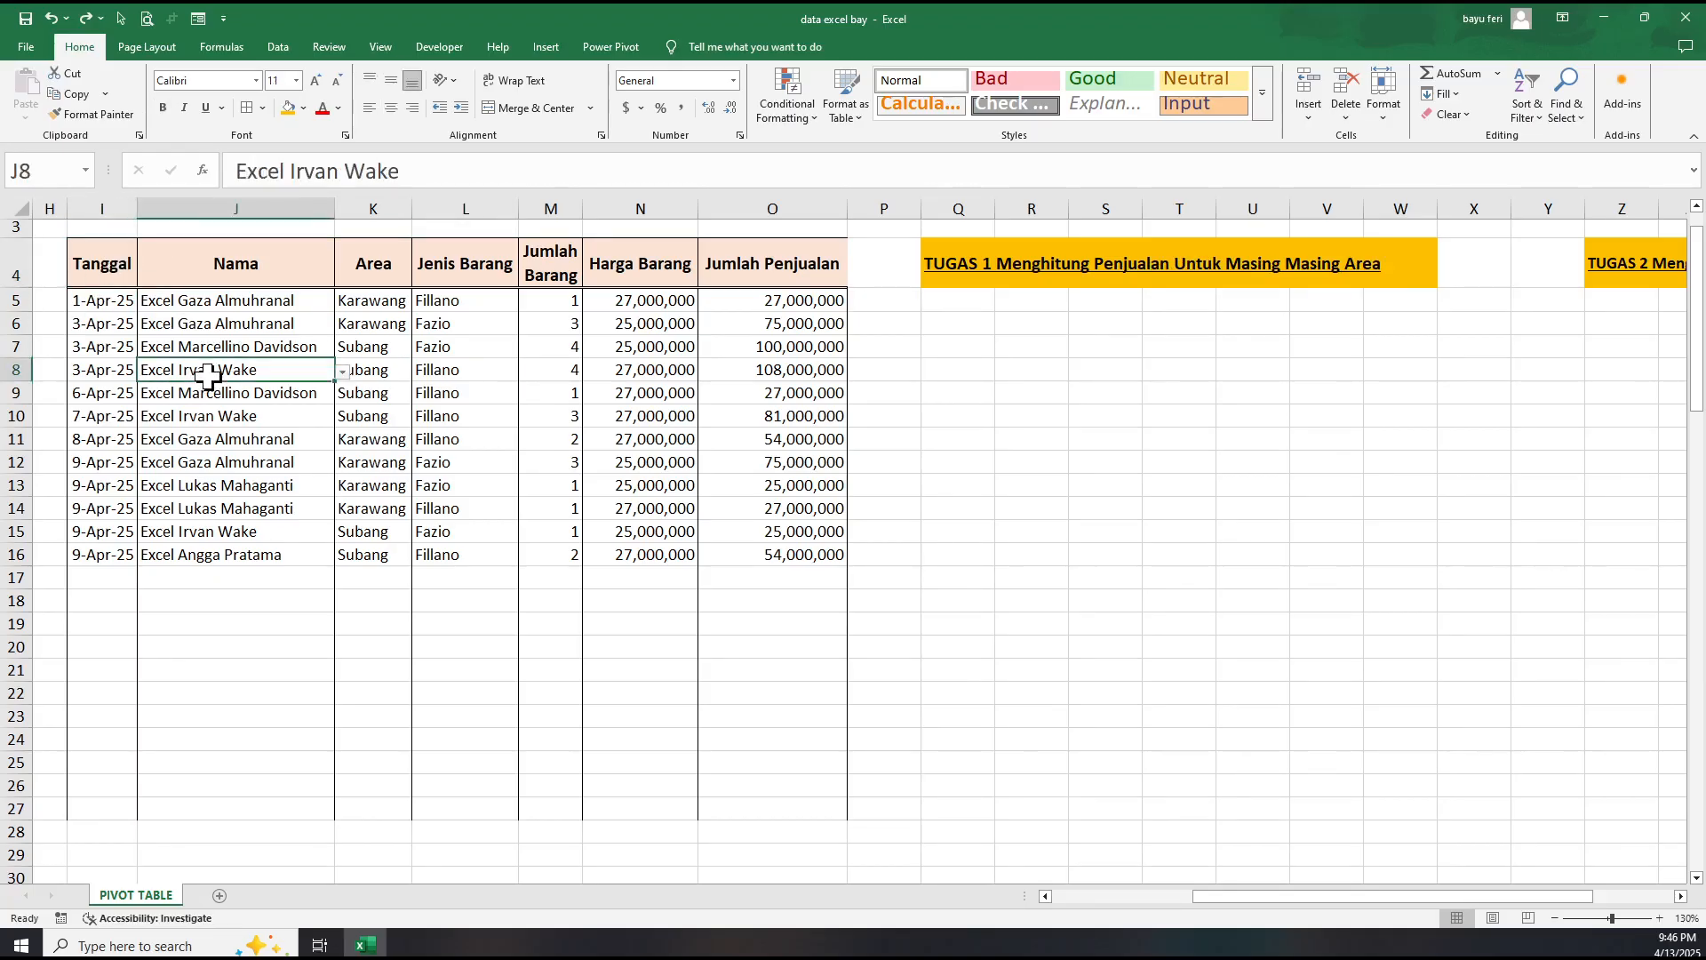
left_click(373, 368)
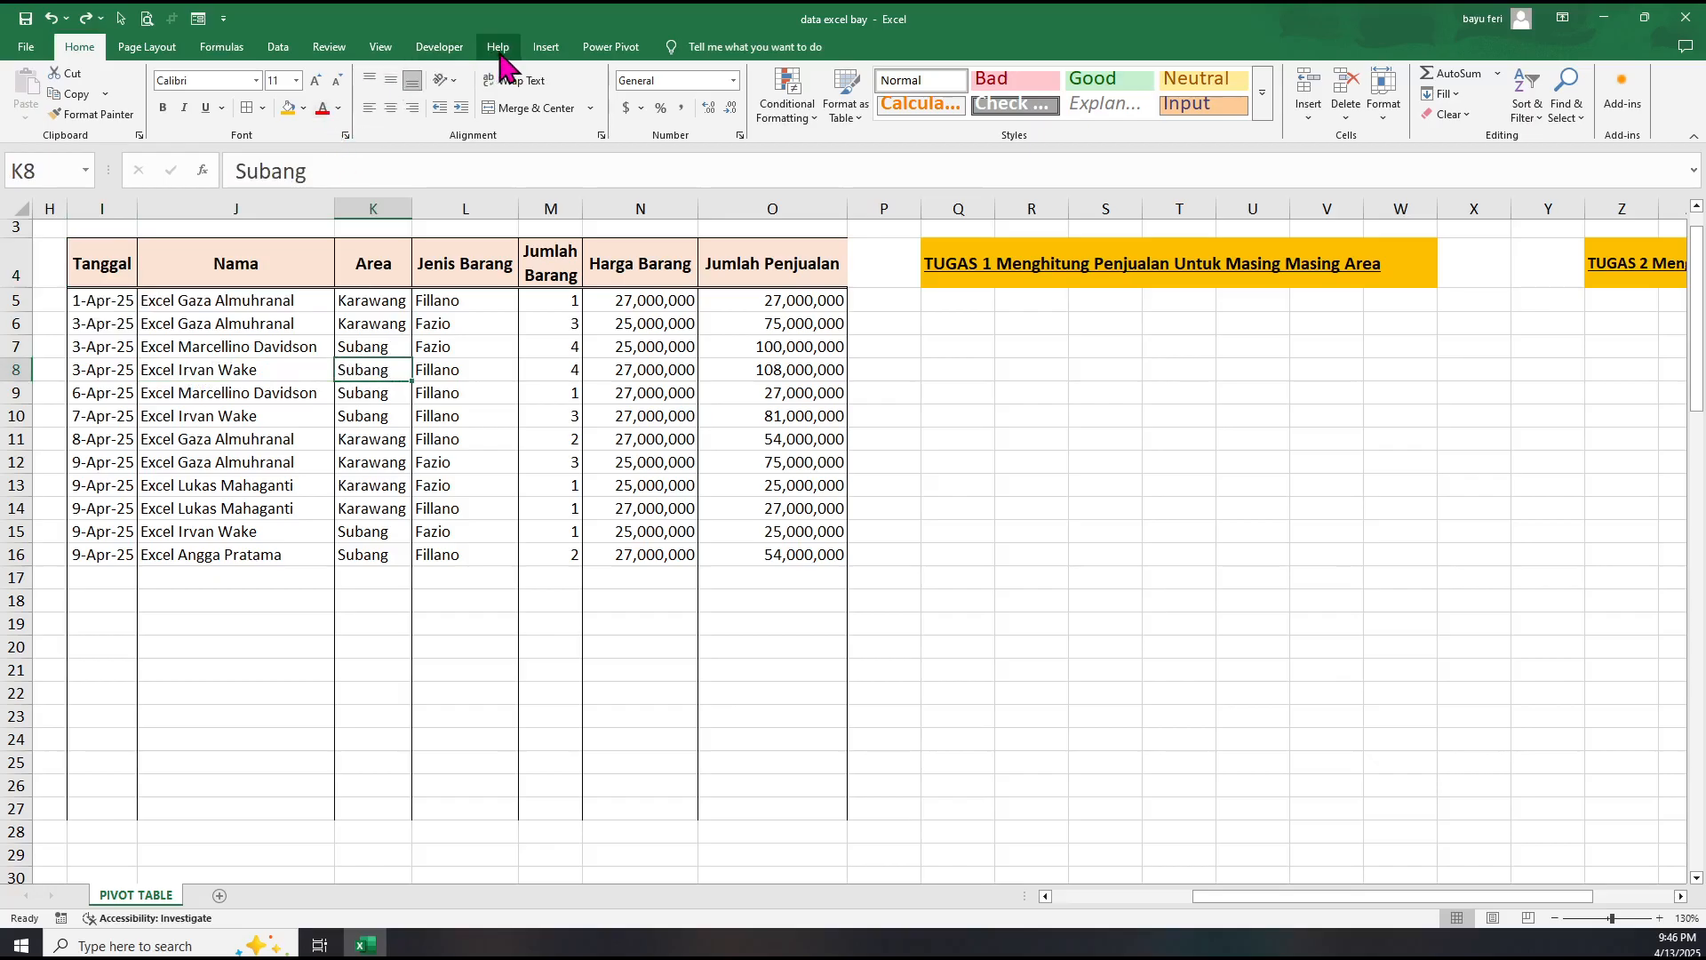
left_click(545, 47)
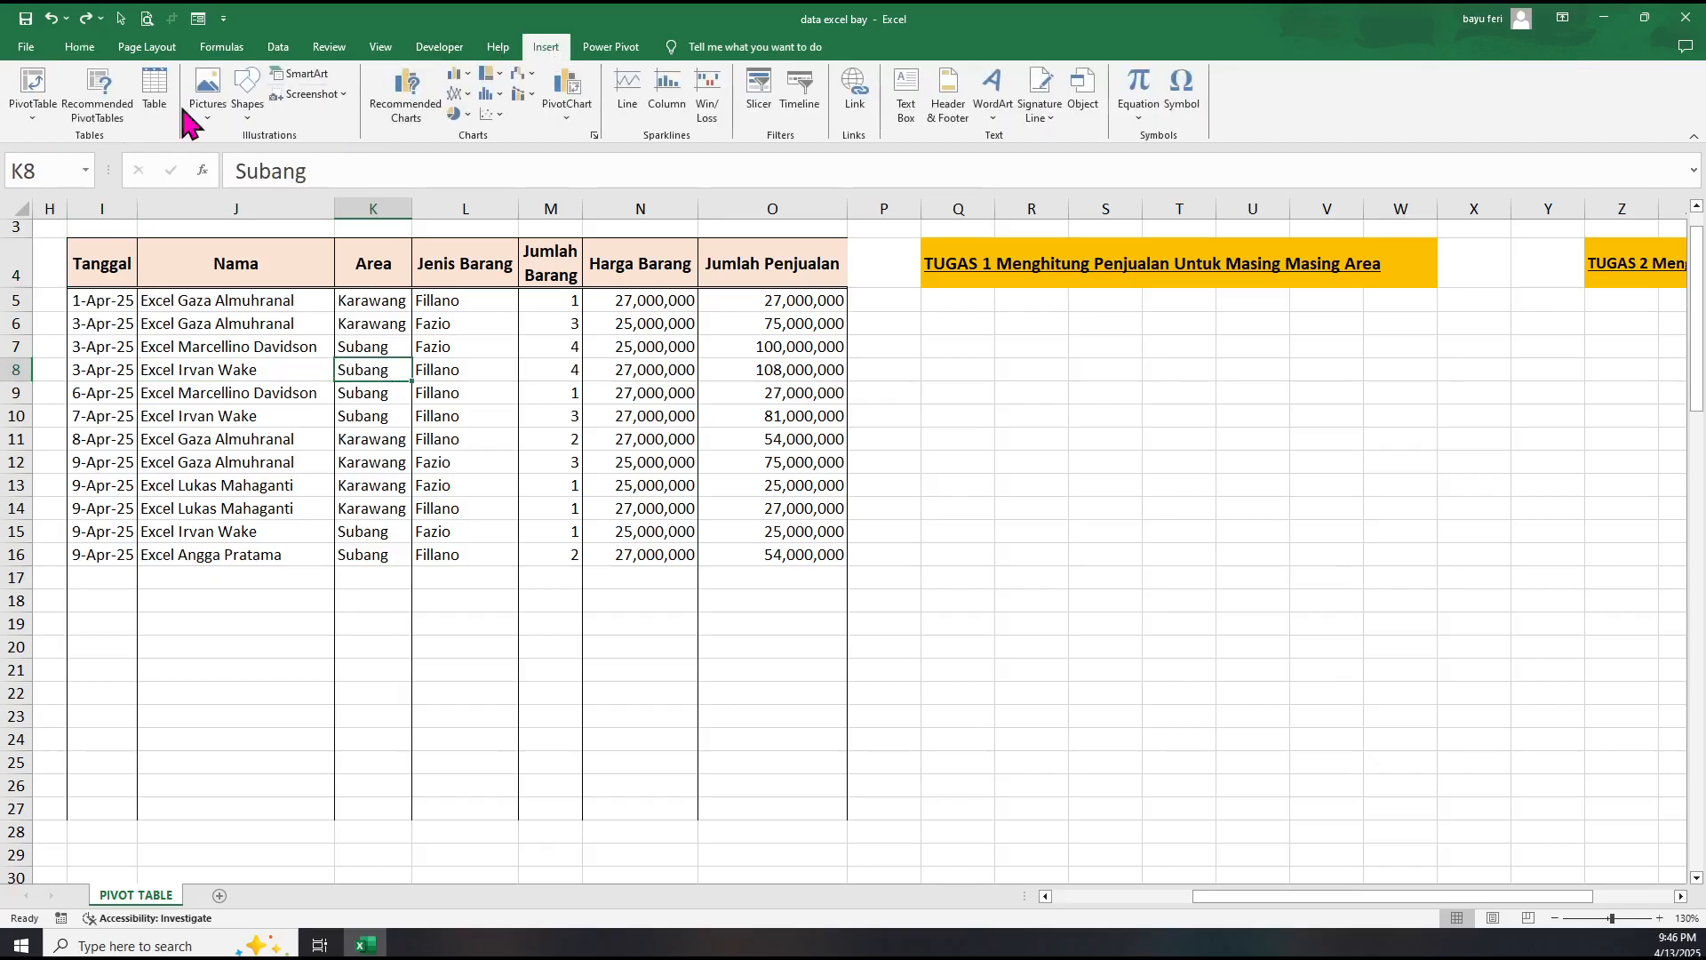
left_click(33, 98)
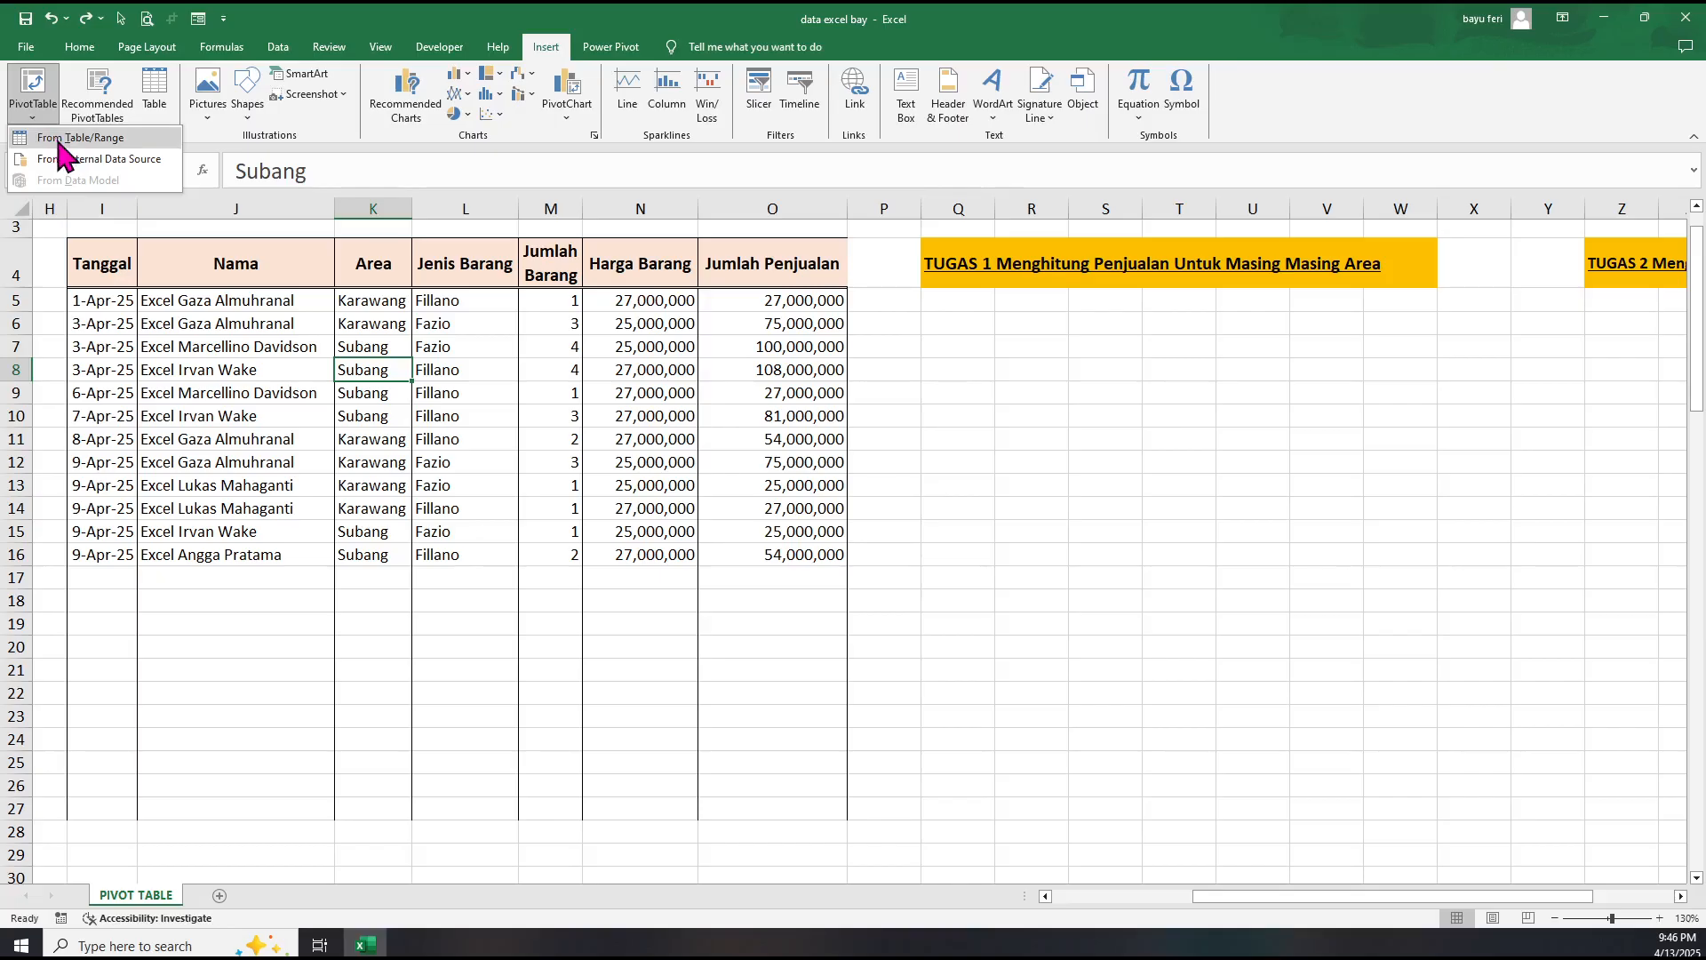
left_click(59, 139)
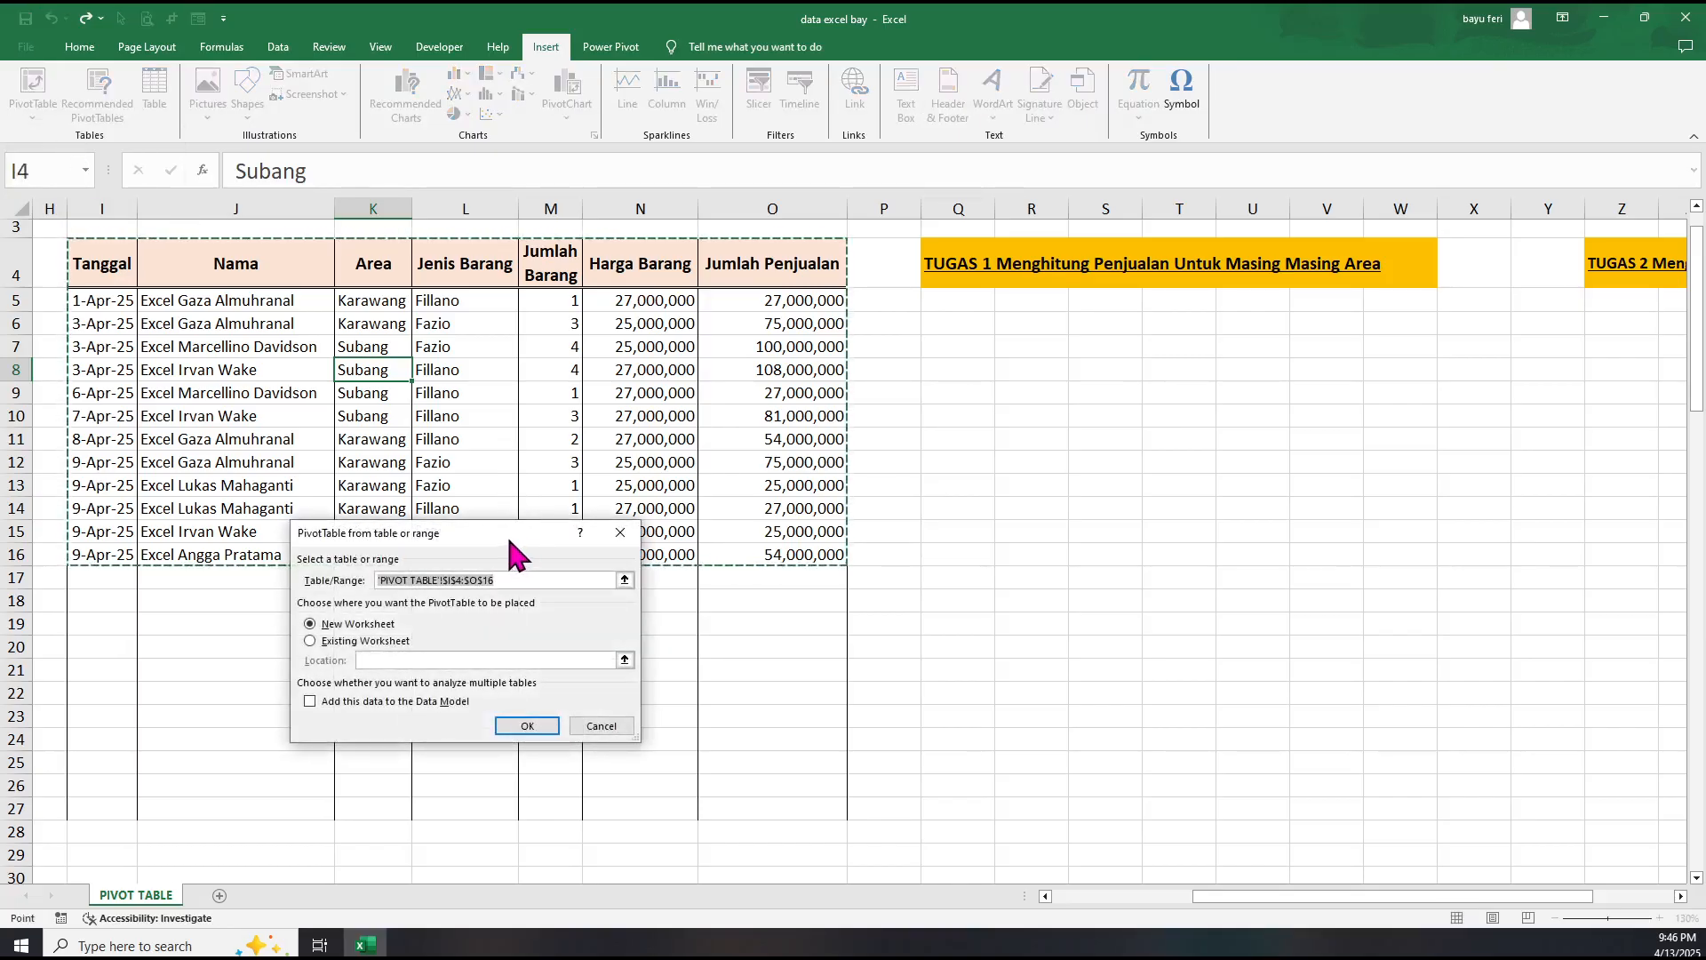
left_click_drag(513, 544, 551, 617)
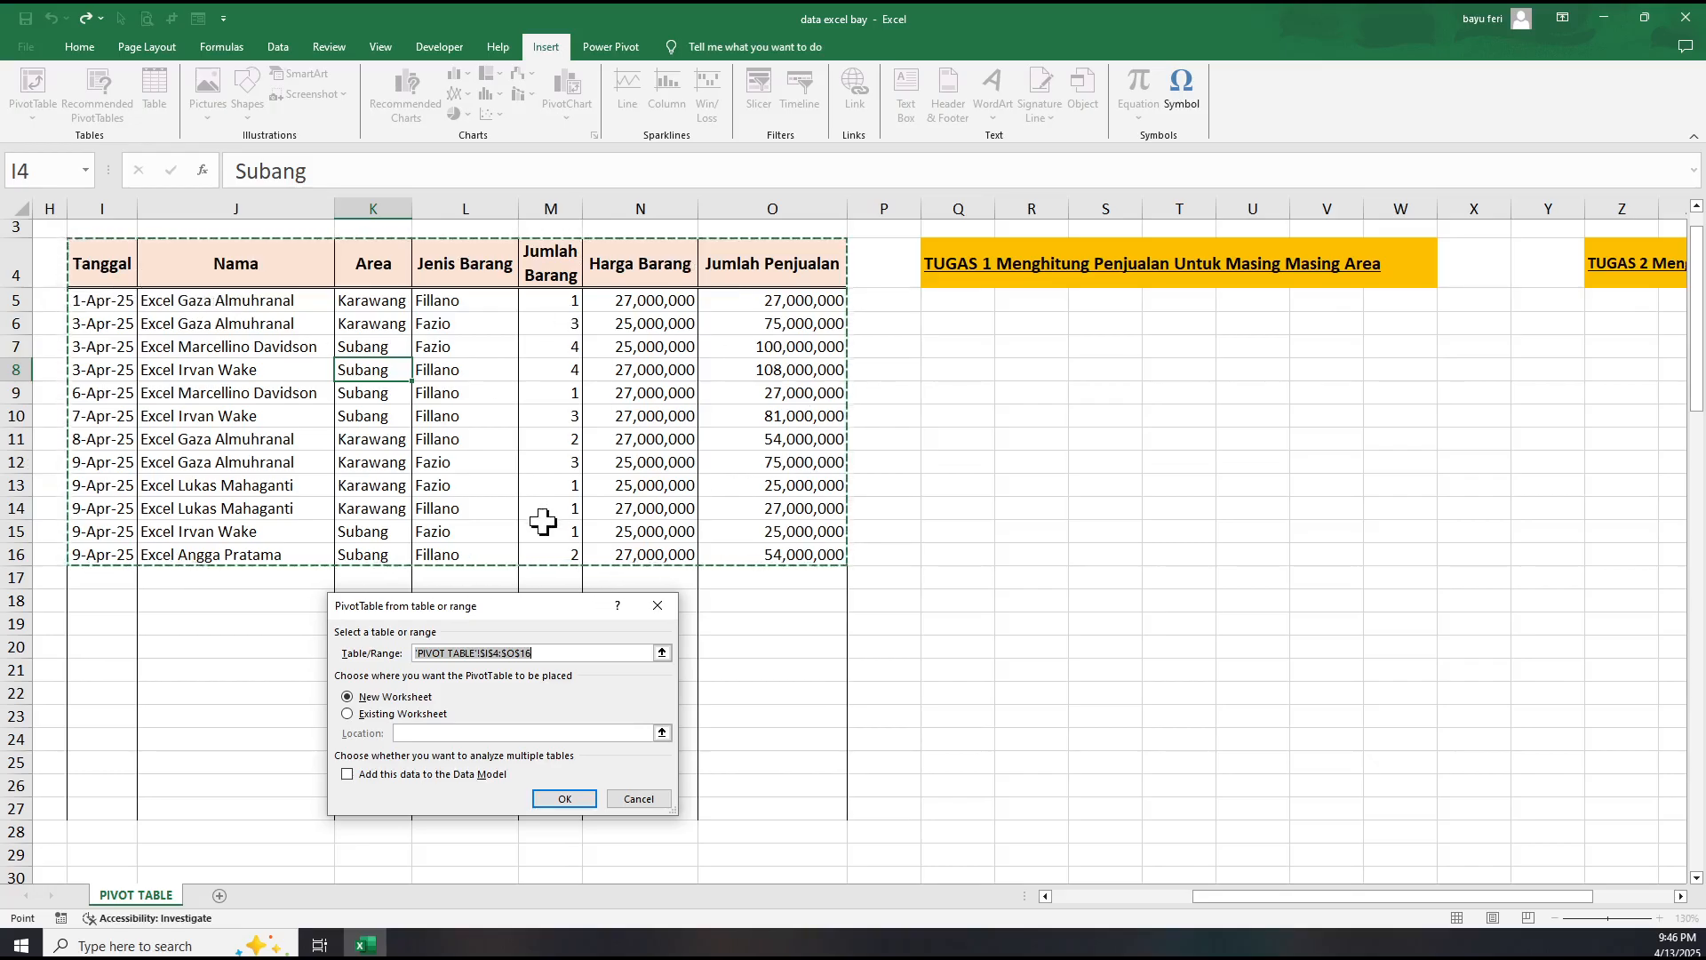
left_click(537, 654)
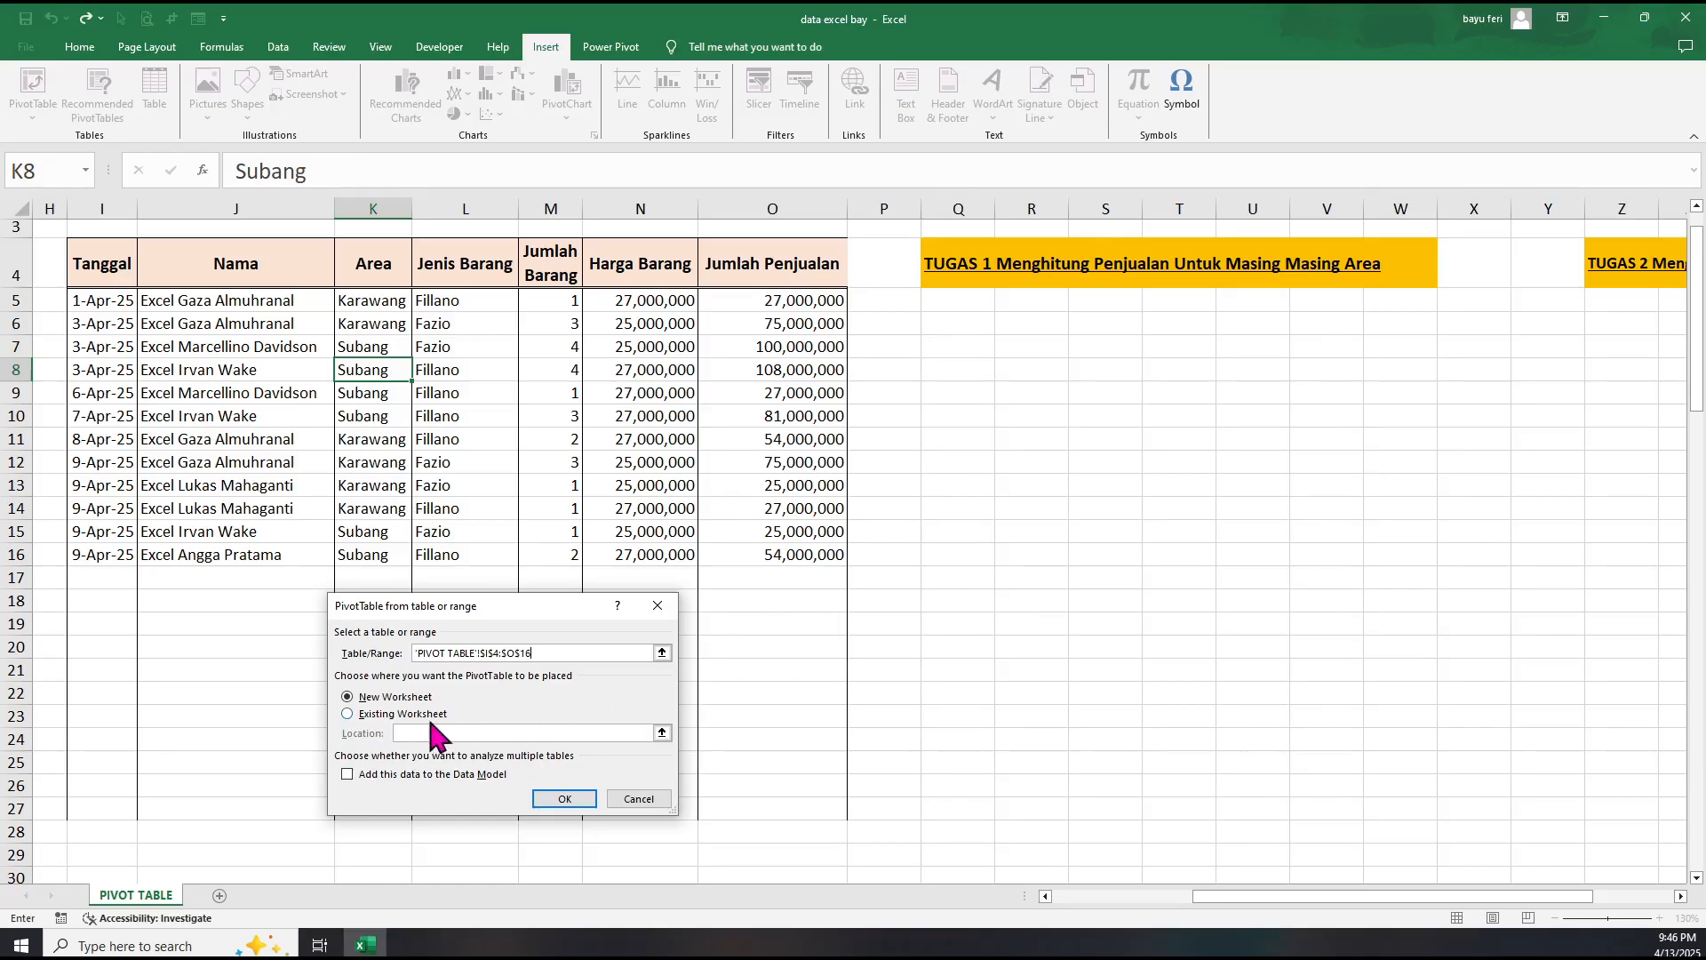
left_click(348, 716)
left_click(956, 325)
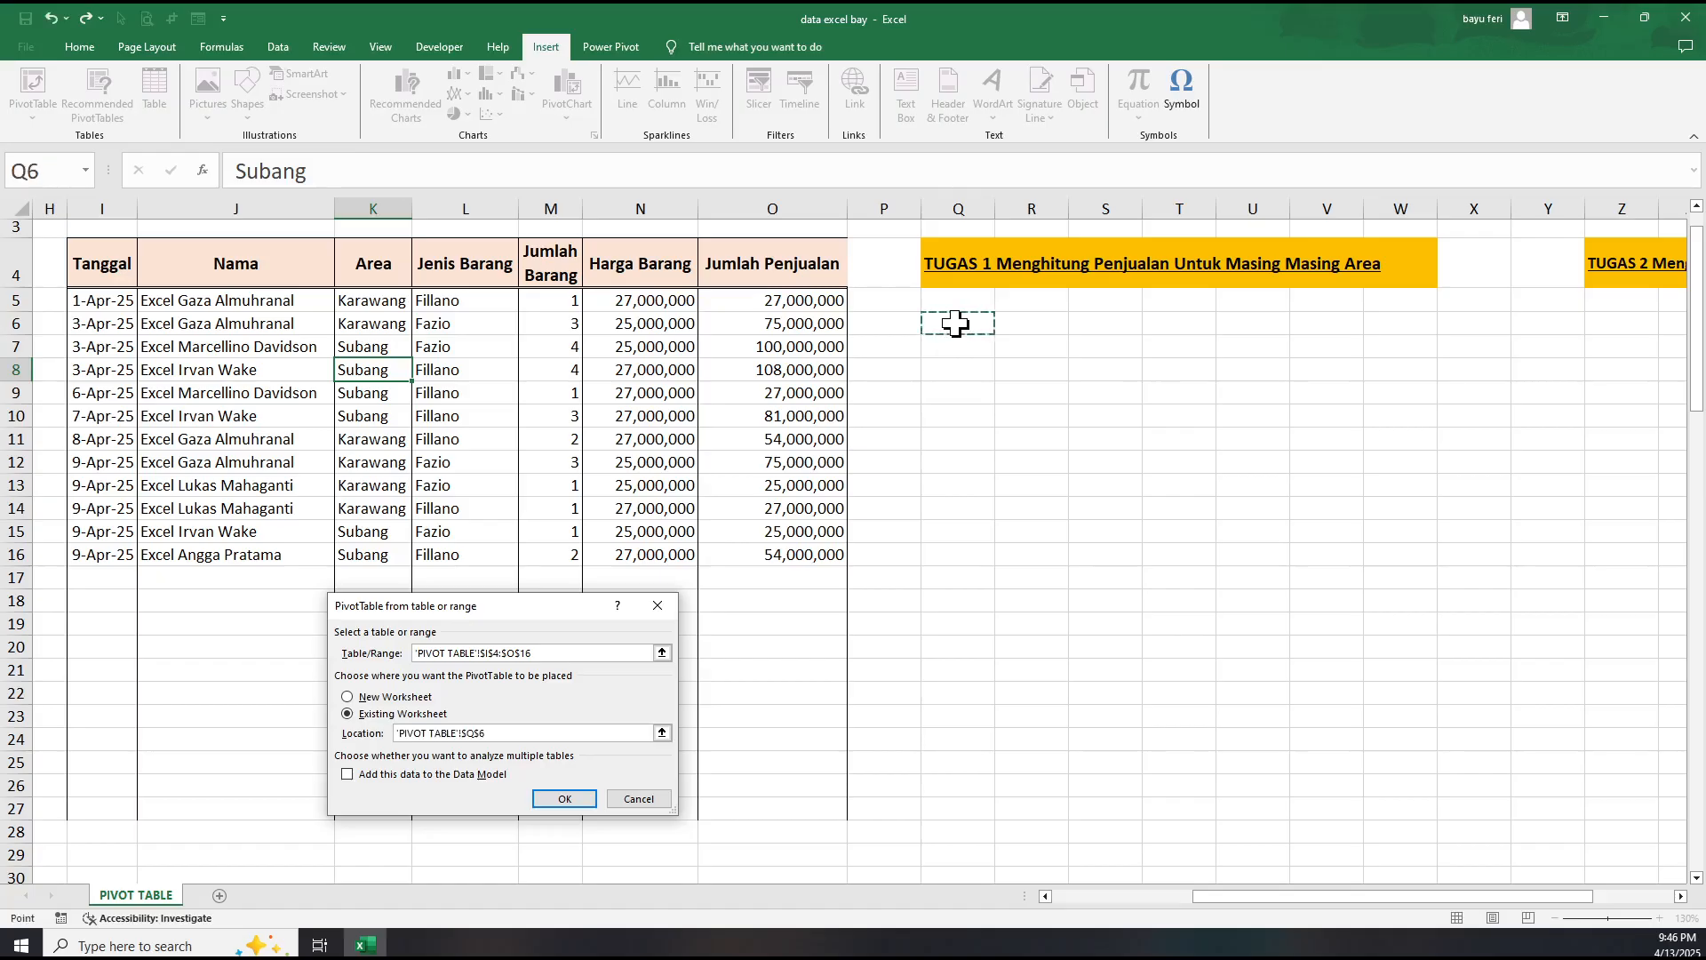
left_click(565, 798)
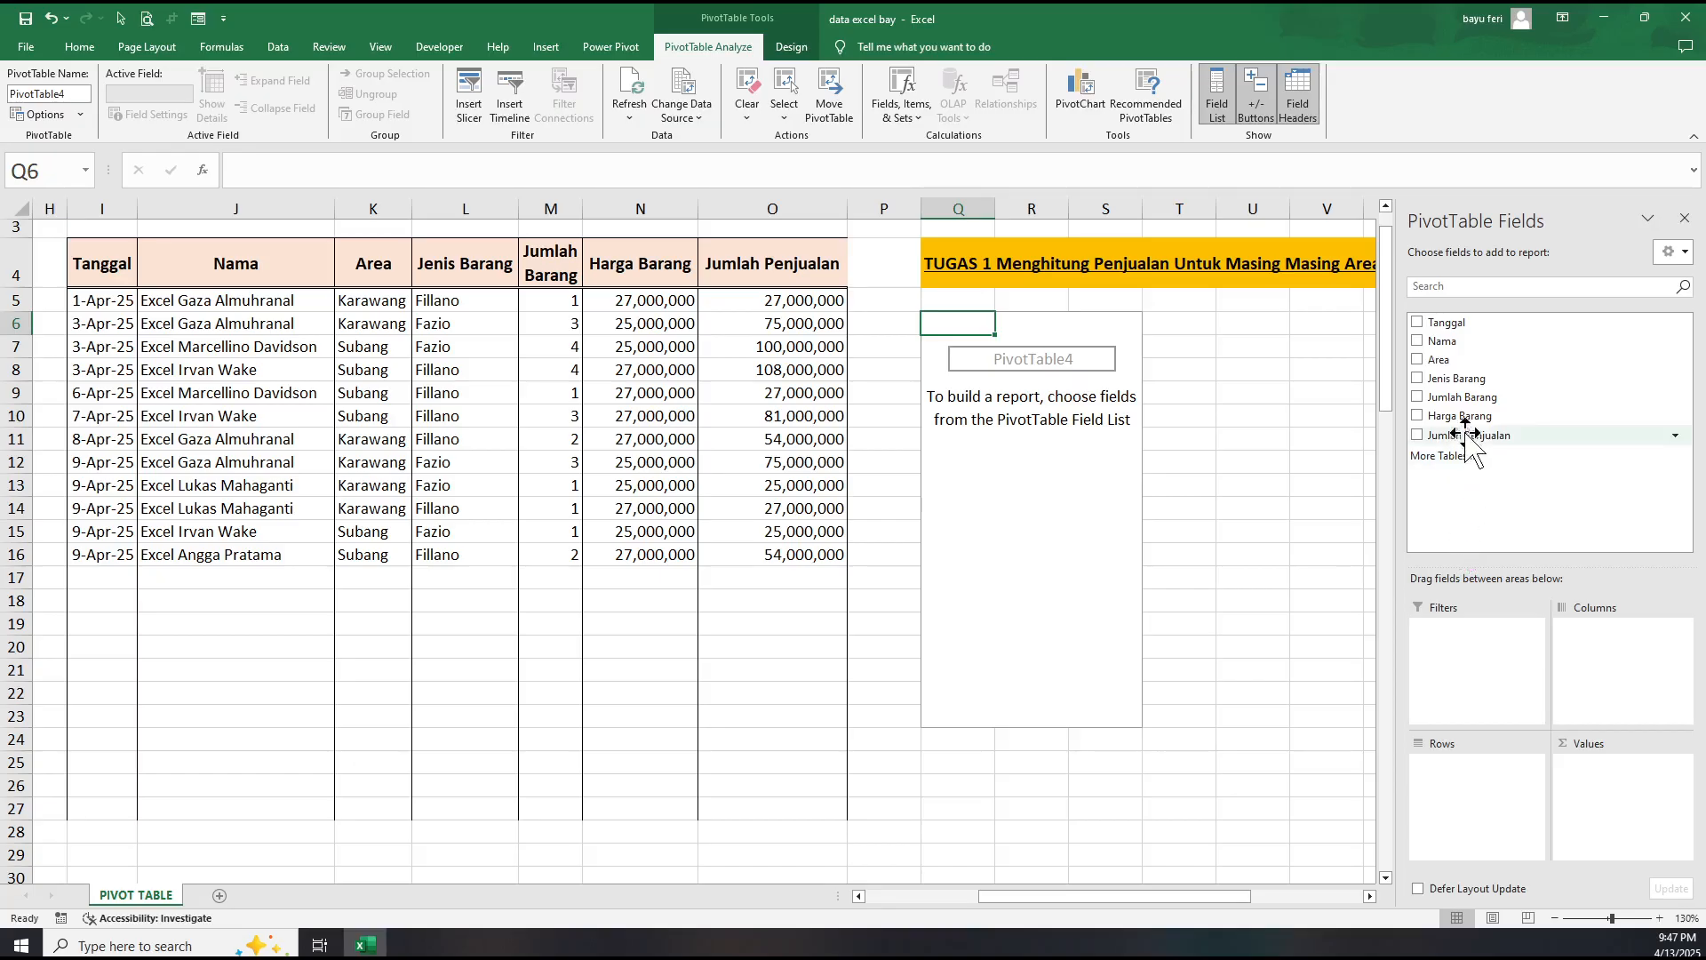
Lay out the pivot table with Area as the row field and the sum of Jumlah Penjualan as the values.
left_click(1369, 896)
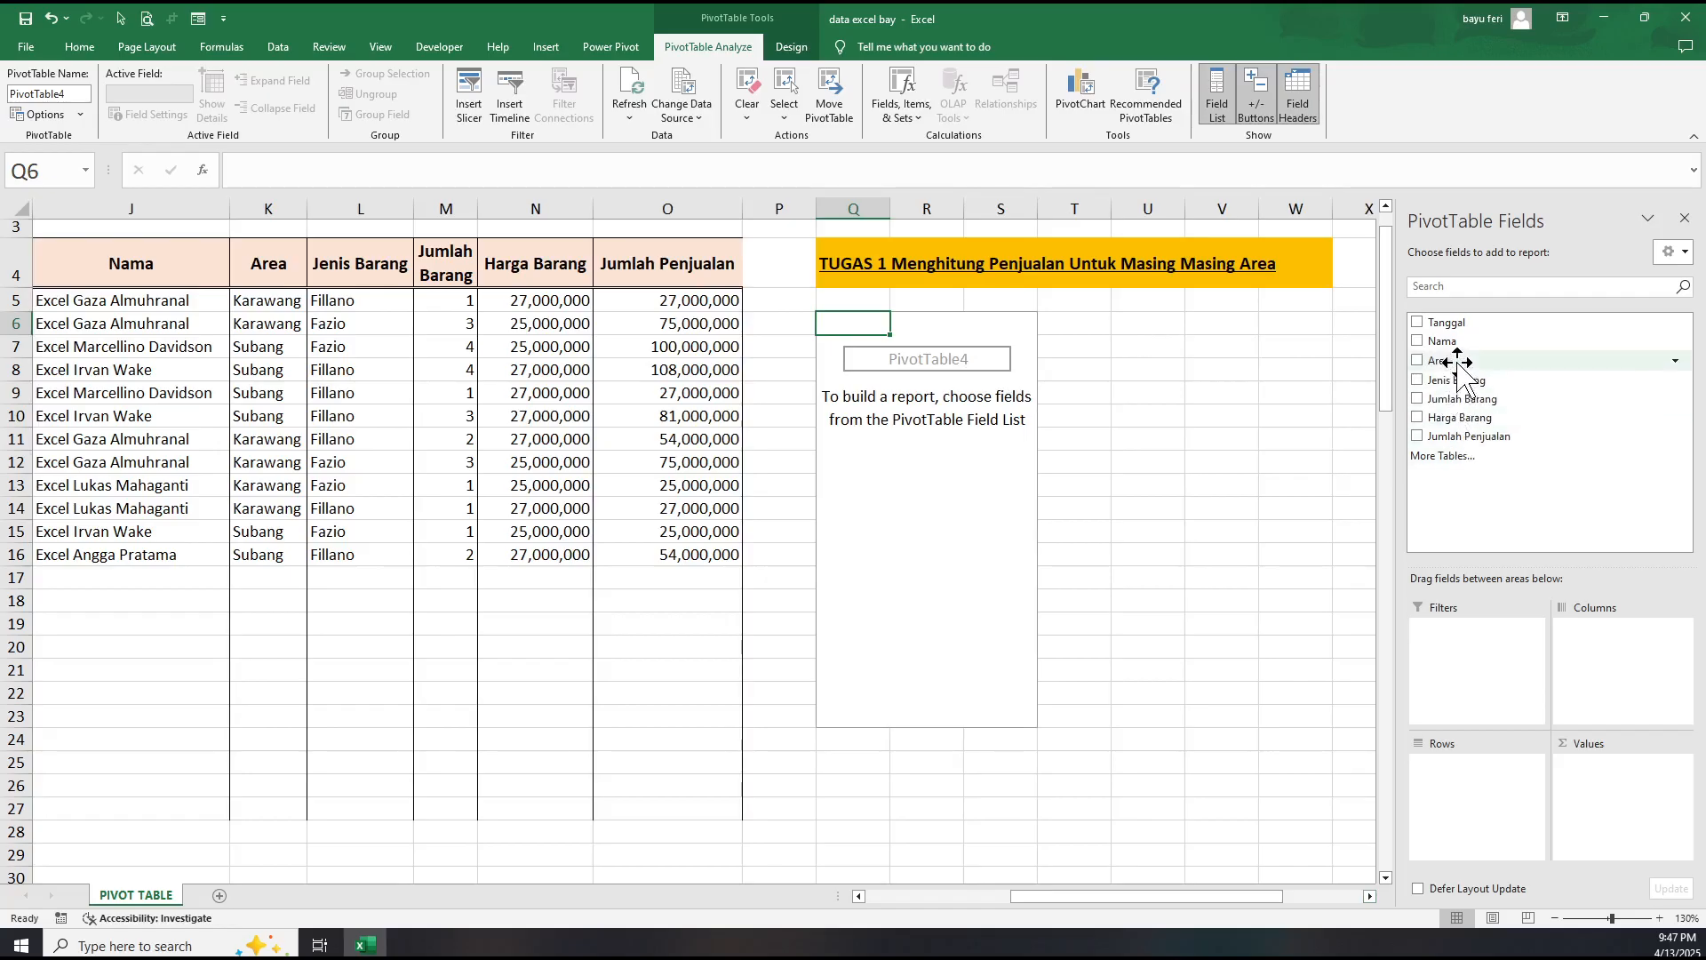
left_click_drag(1457, 362, 1488, 804)
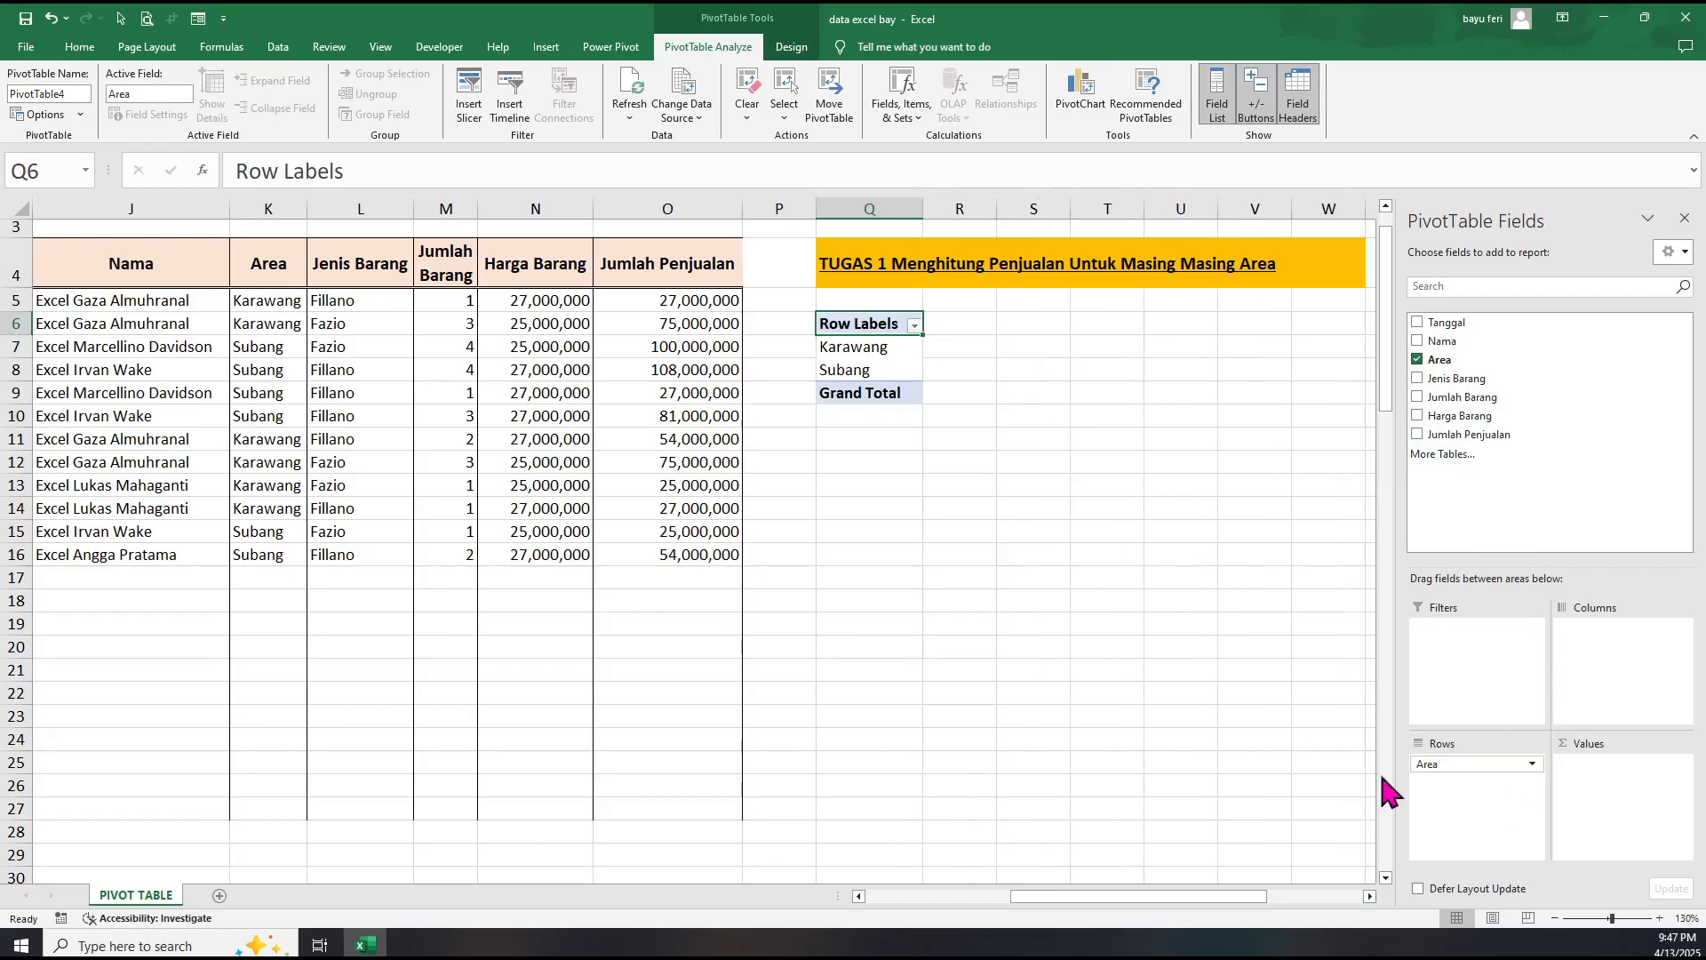
left_click_drag(1450, 766, 1626, 677)
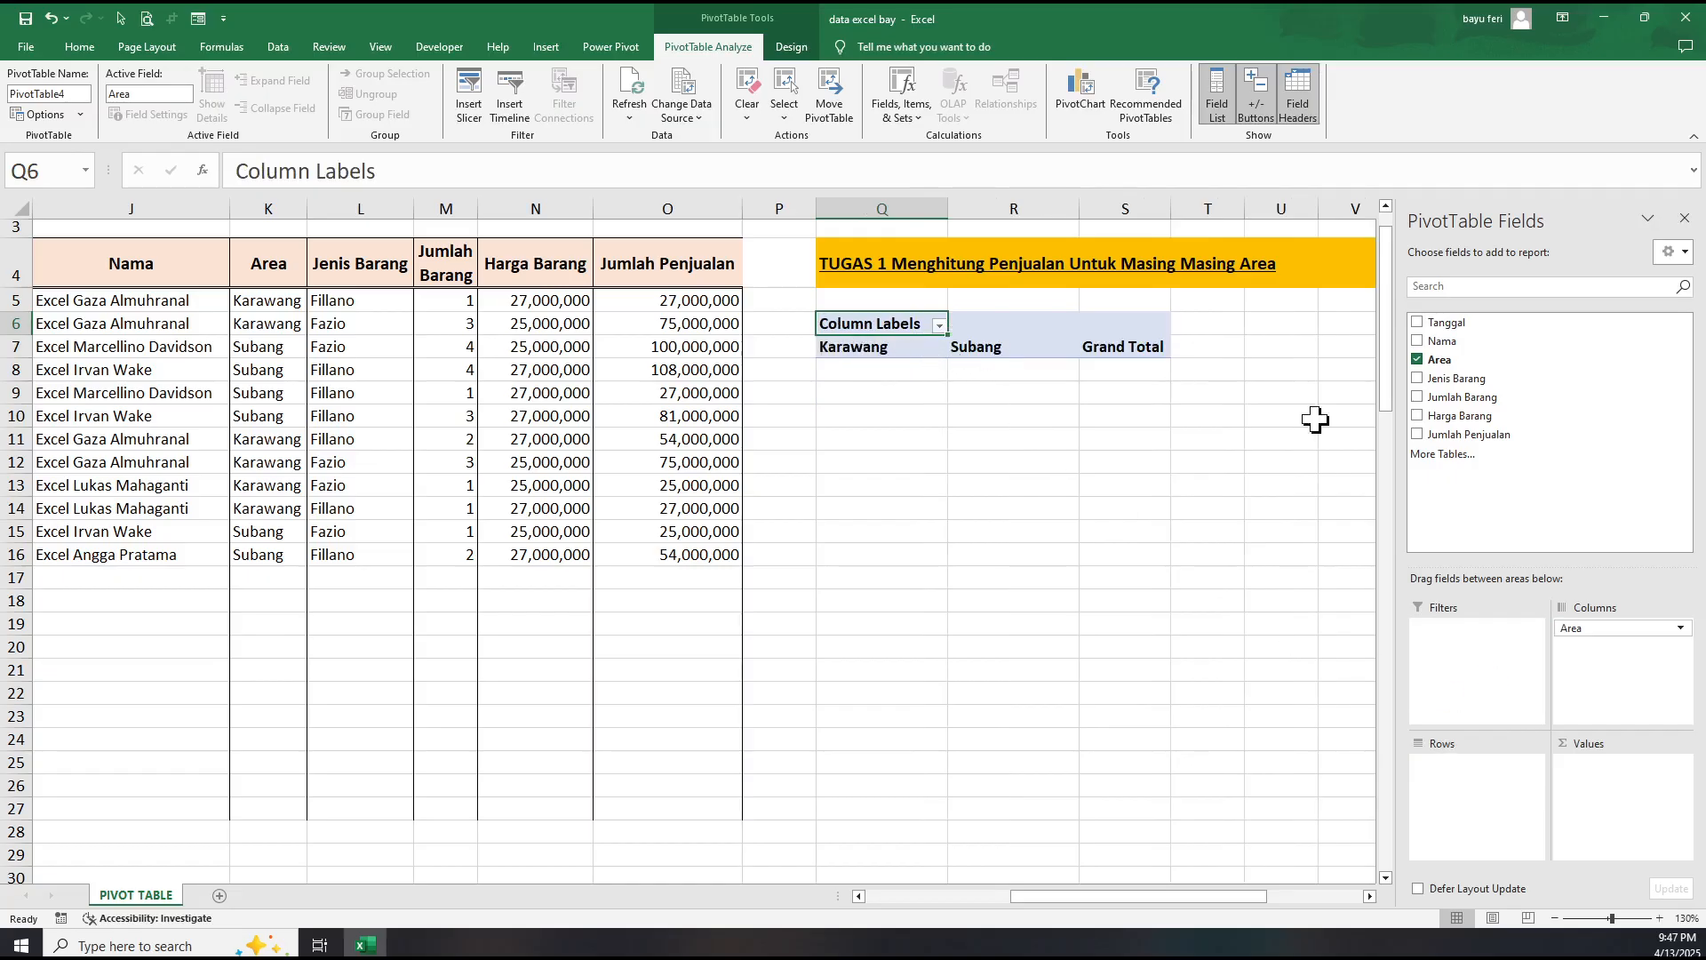
left_click_drag(1586, 628, 1458, 800)
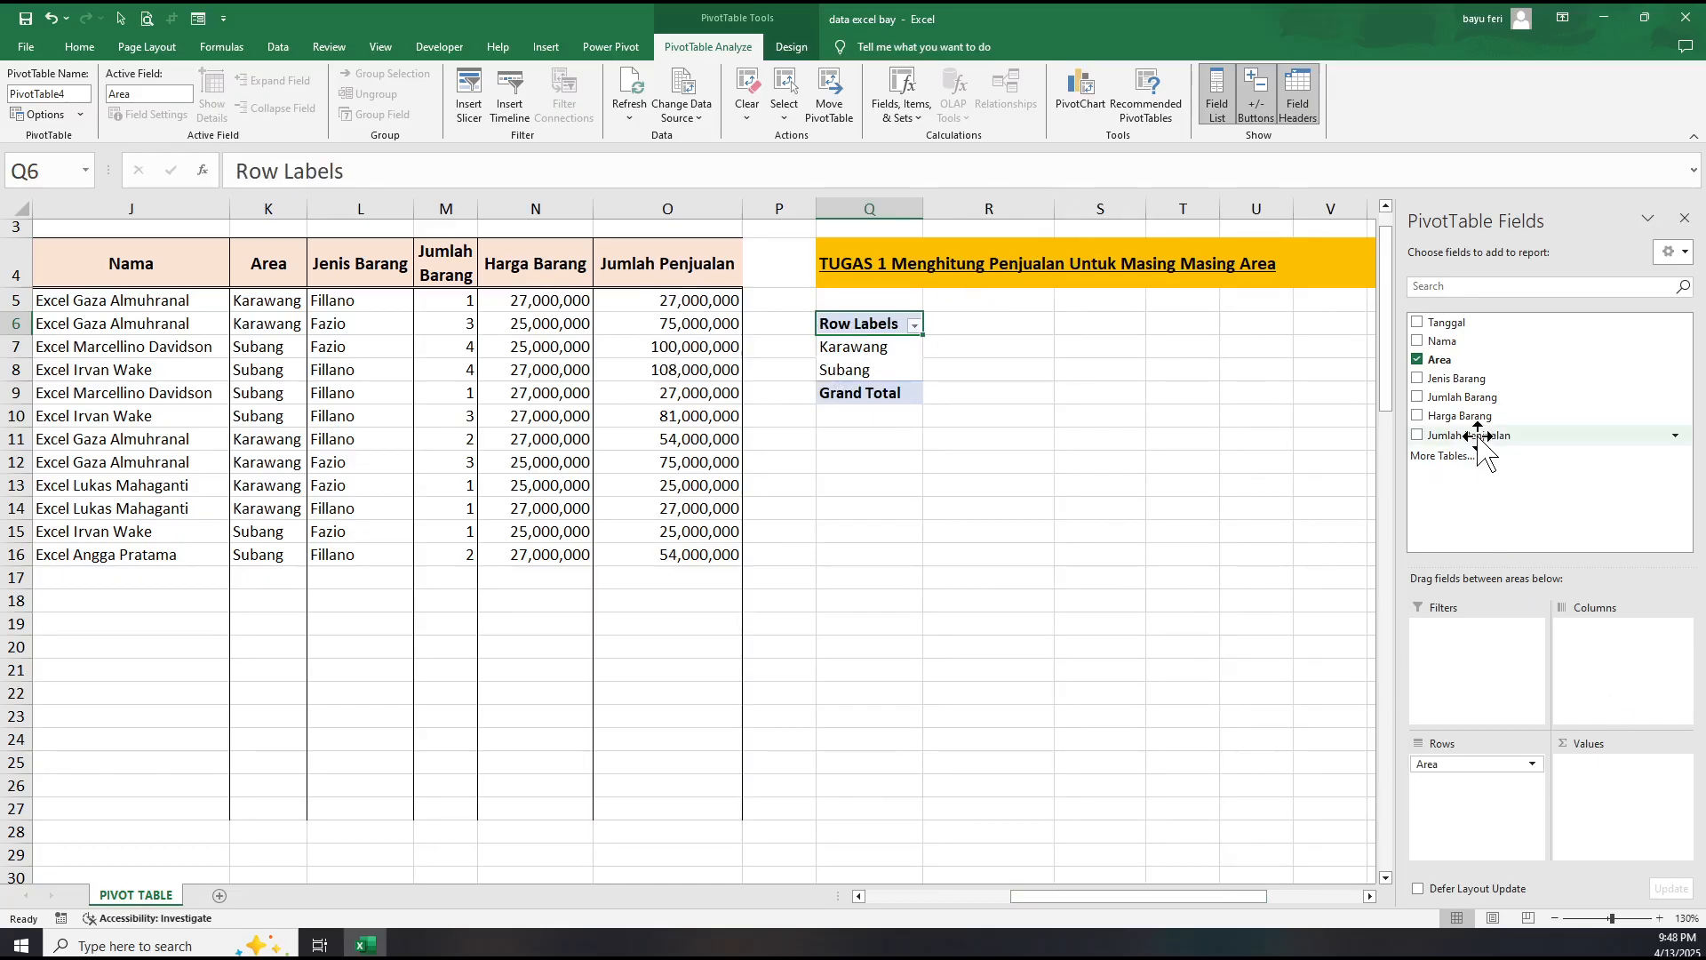
left_click_drag(1480, 436, 1649, 797)
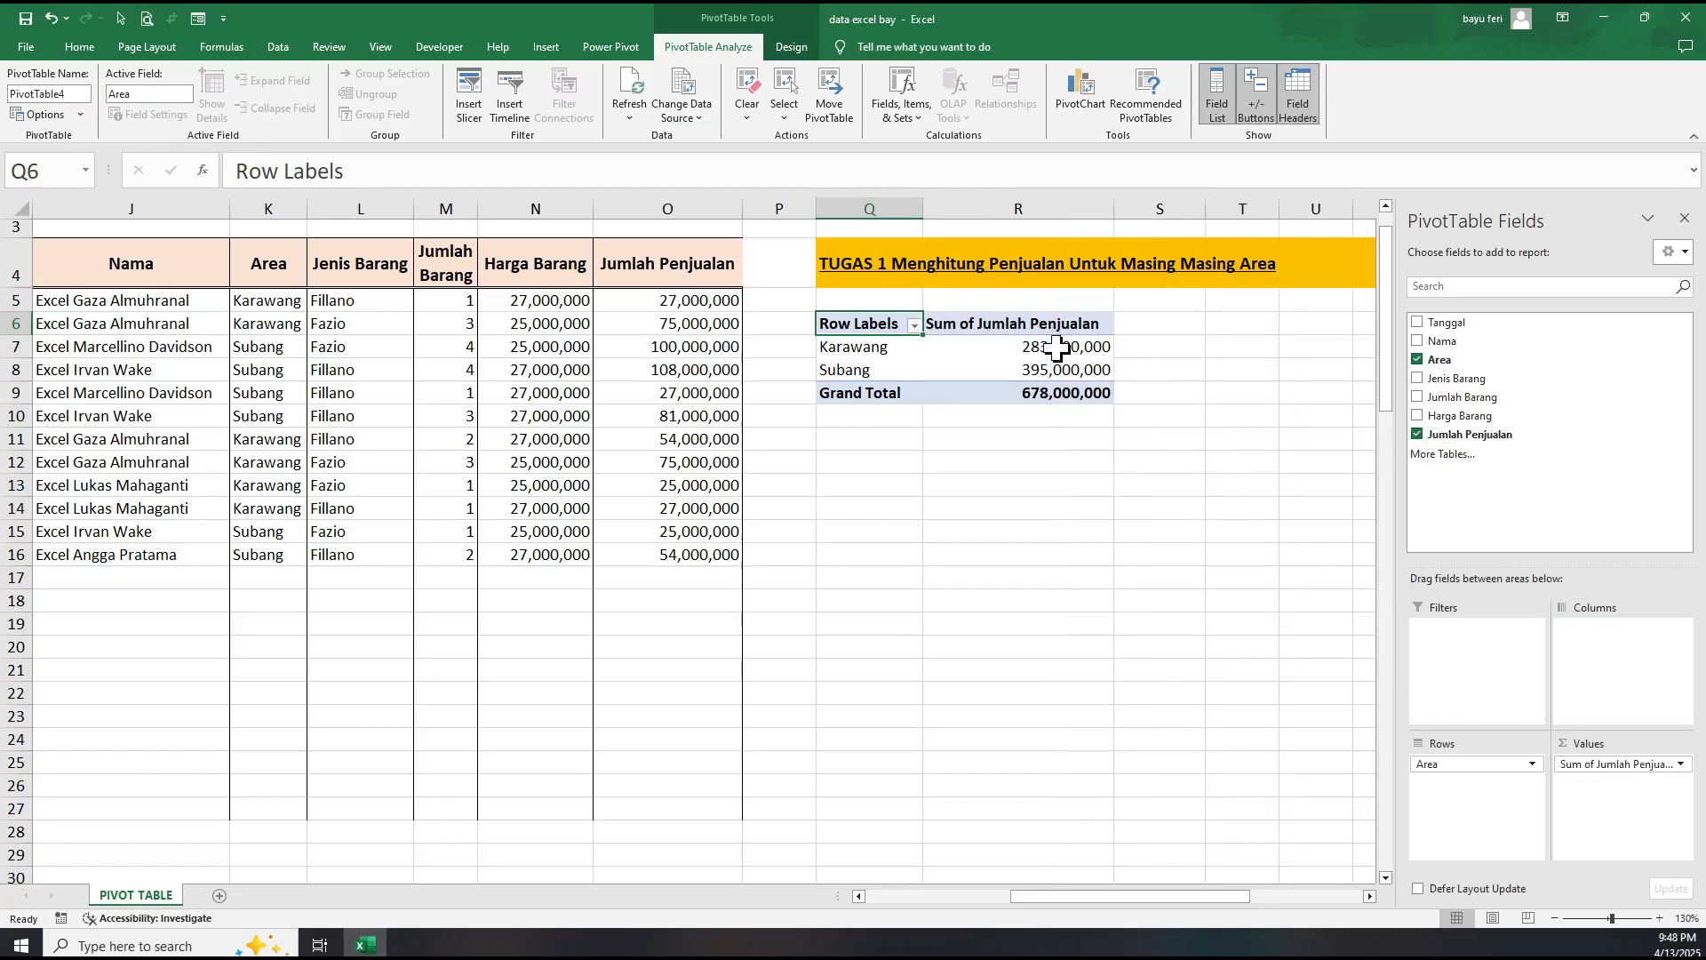
Check the Jumlah Penjualan sums for Karawang and Subang in the pivot table.
left_click(1055, 347)
left_click(1057, 370)
left_click(1089, 506)
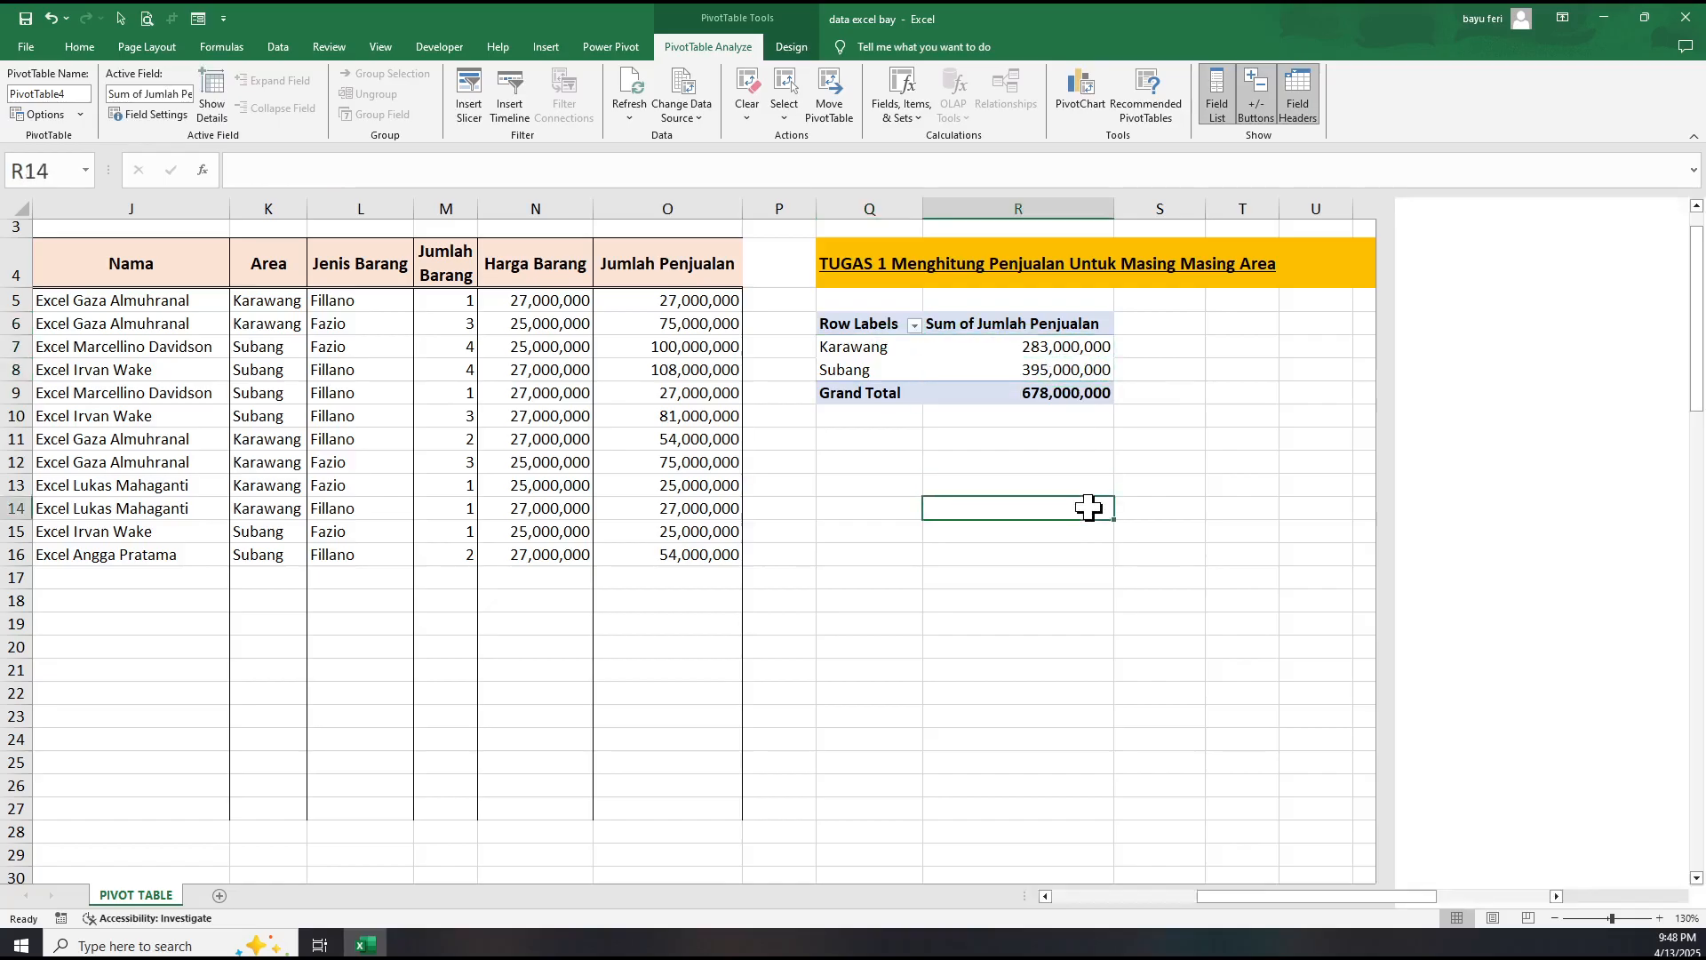
left_click(1041, 350)
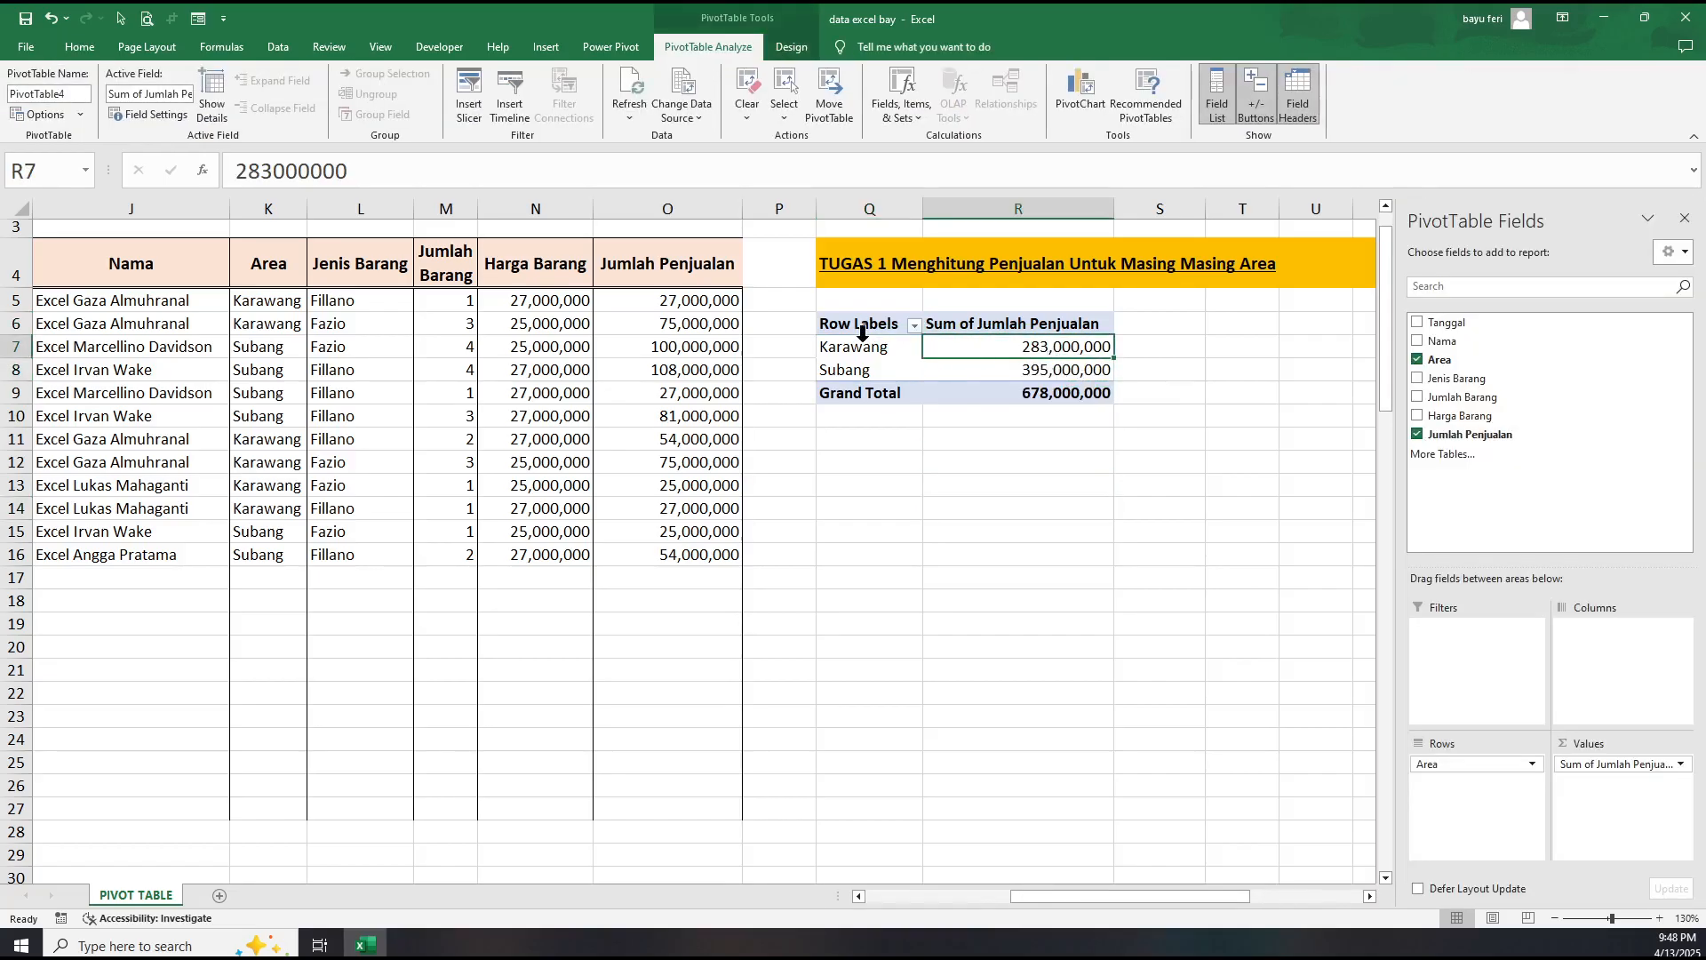
left_click(1045, 370)
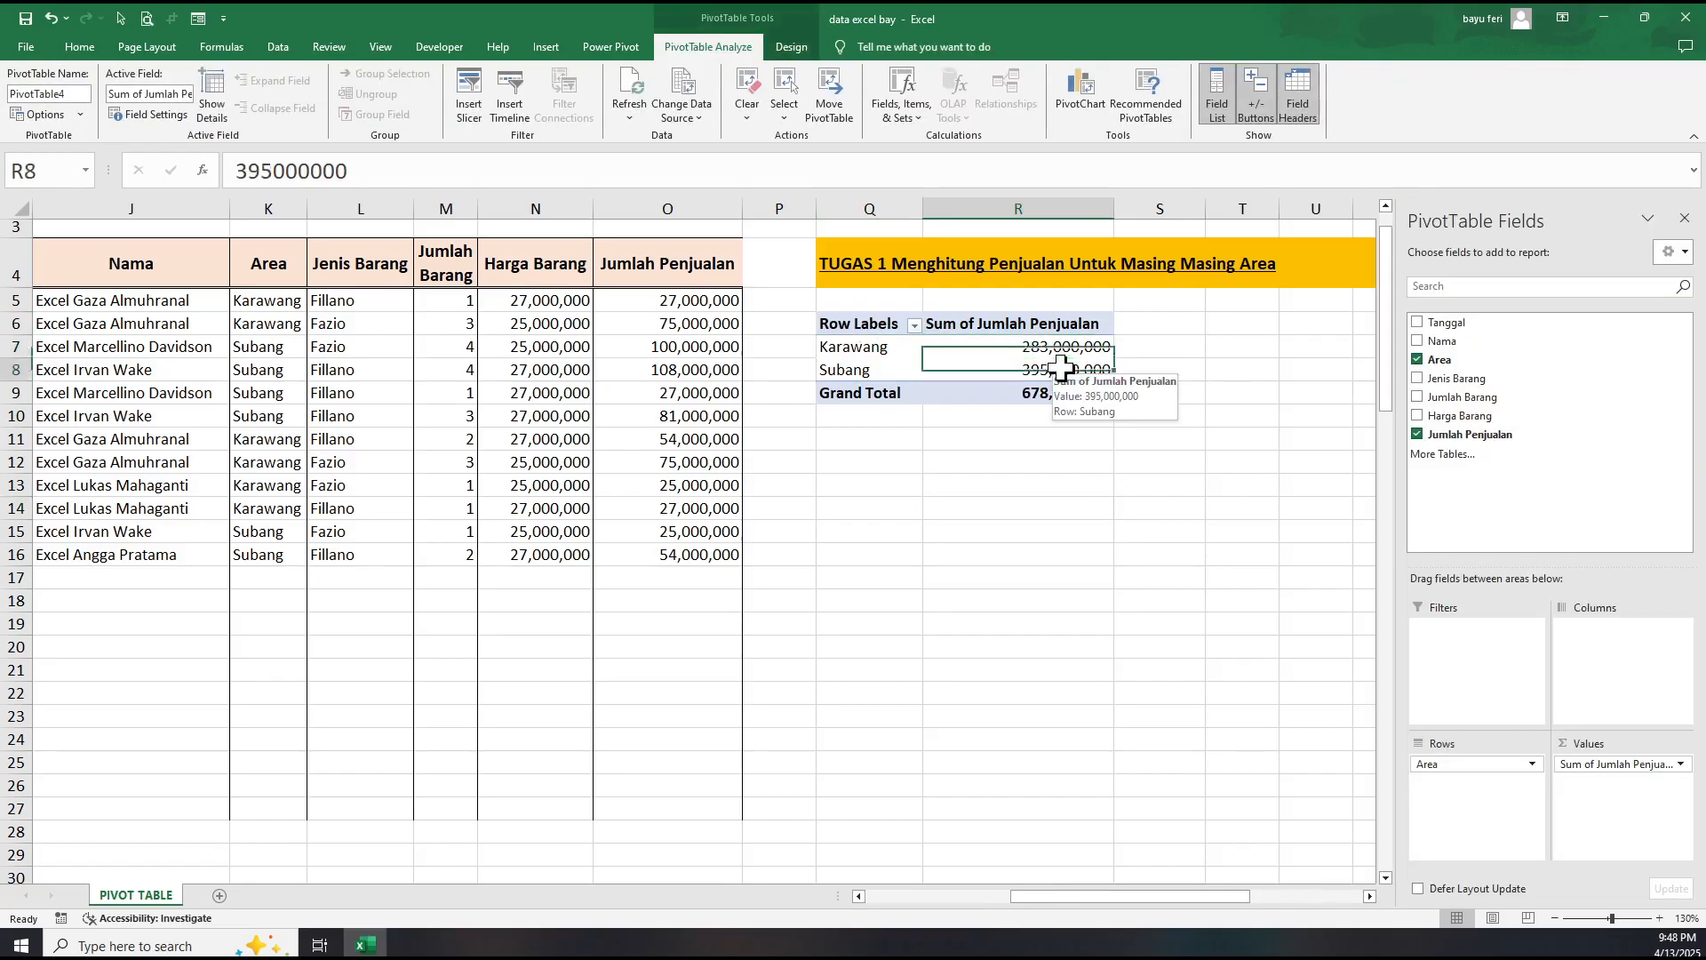
left_click(1088, 530)
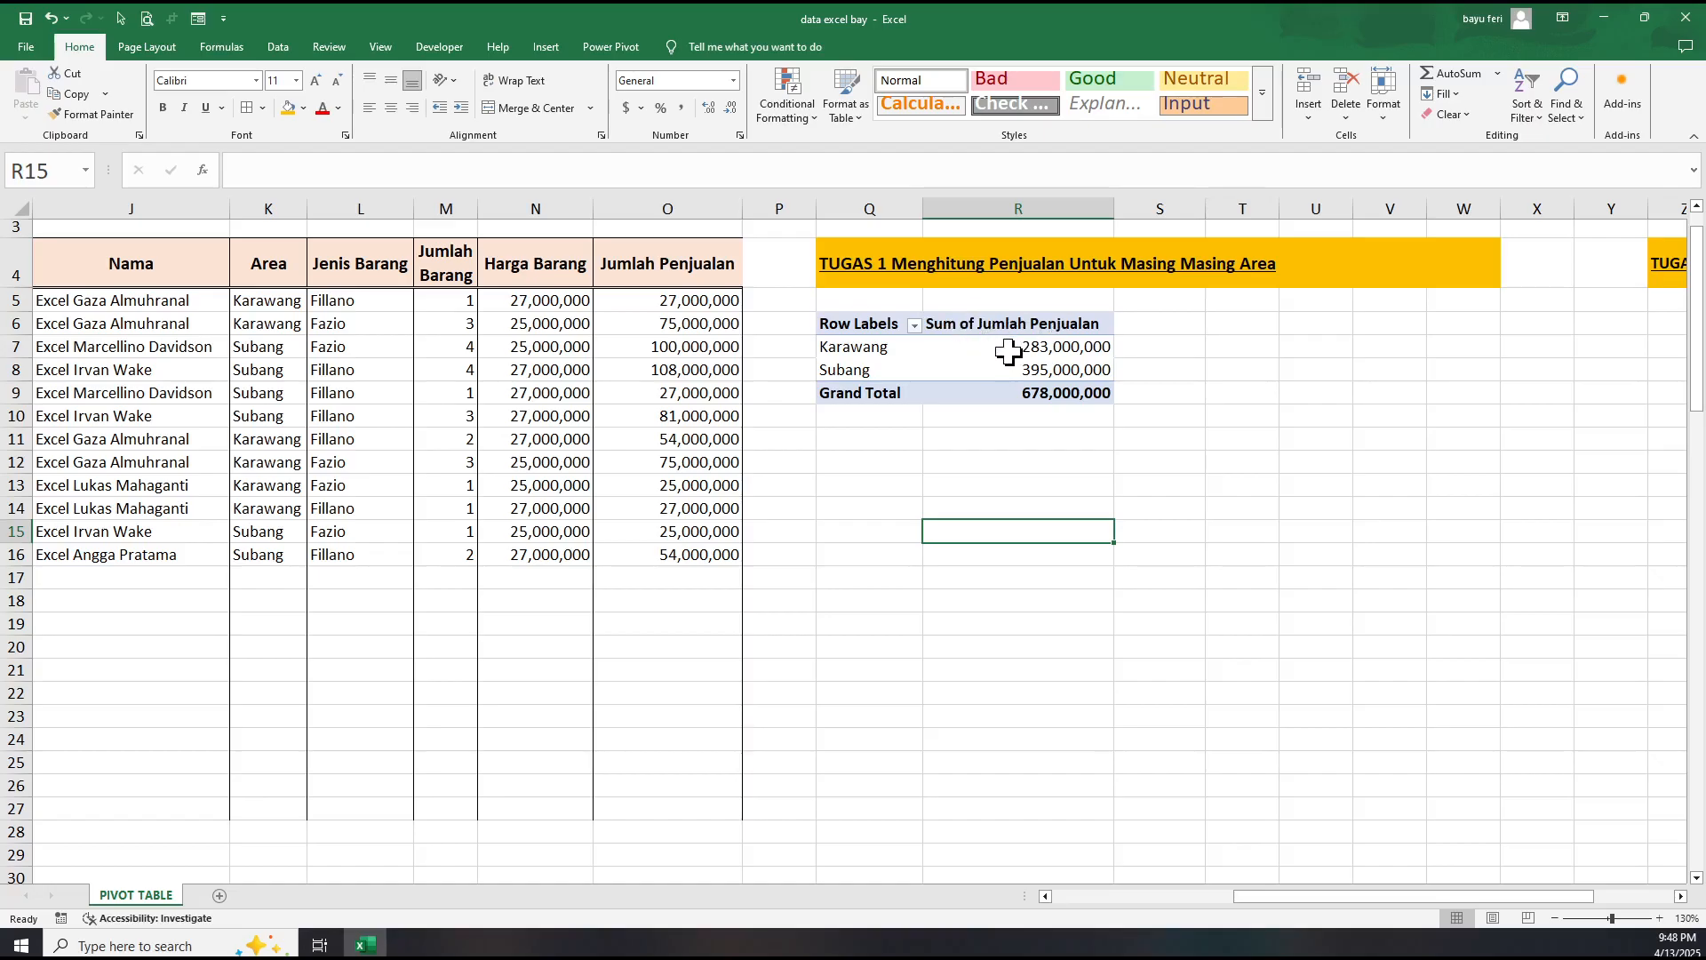
Try to rename the pivot table's value header in R6 to "Jumlah Penjualan".
double_click(973, 325)
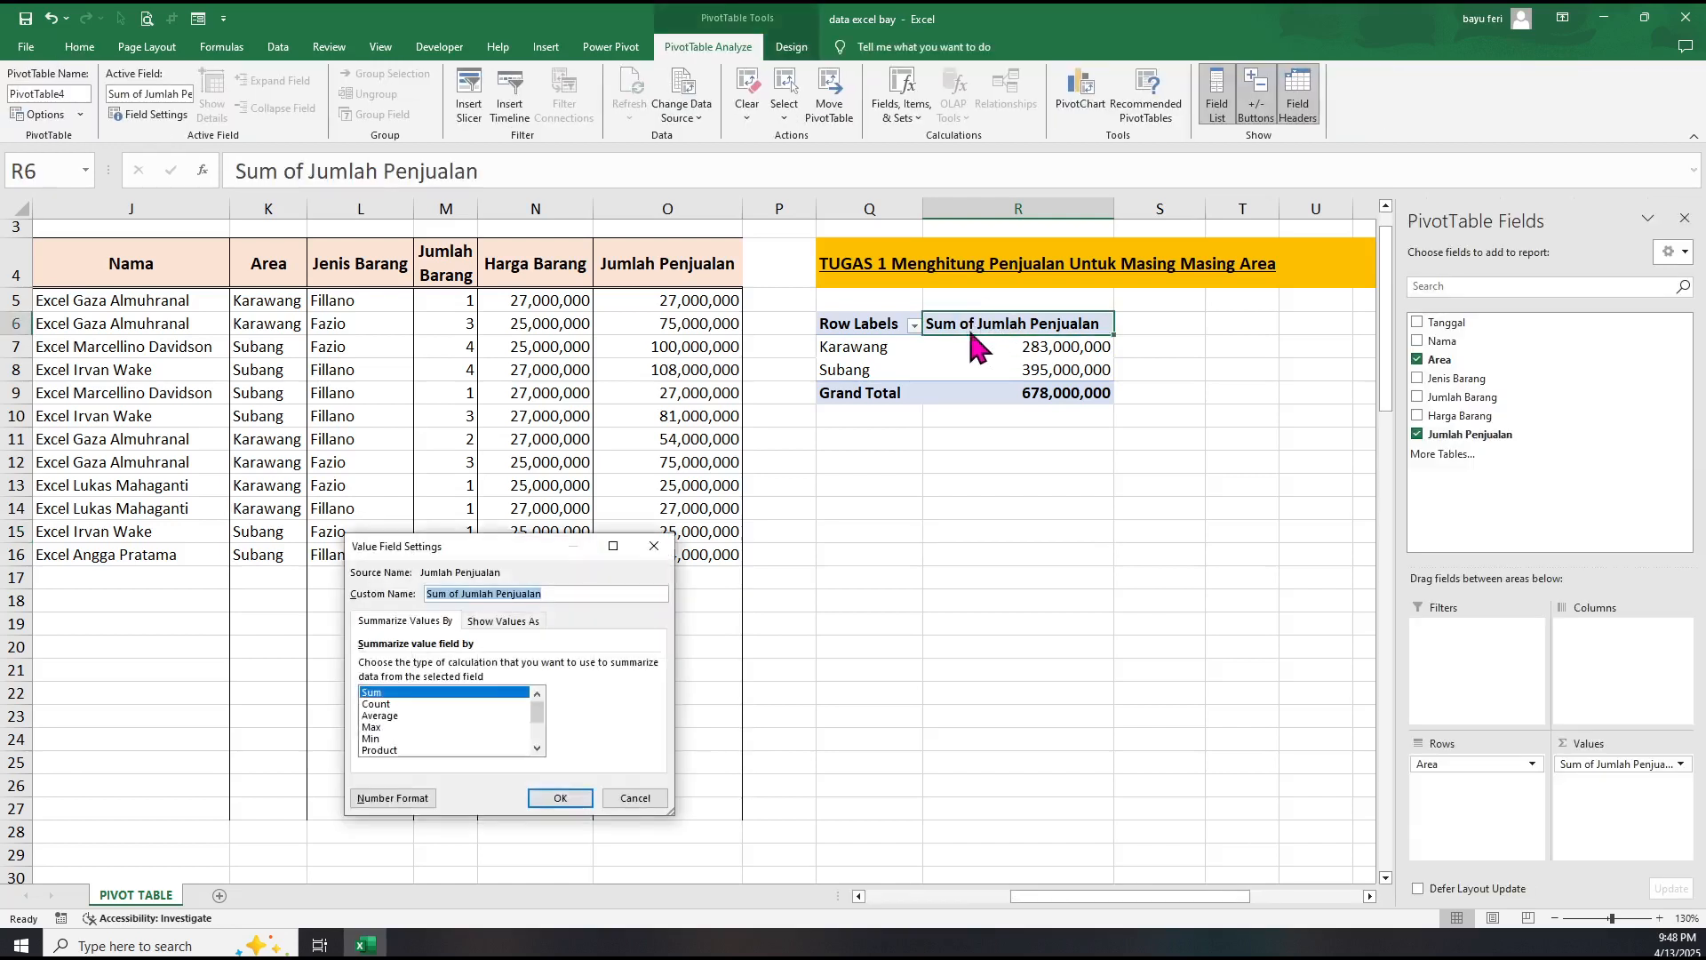
left_click(656, 797)
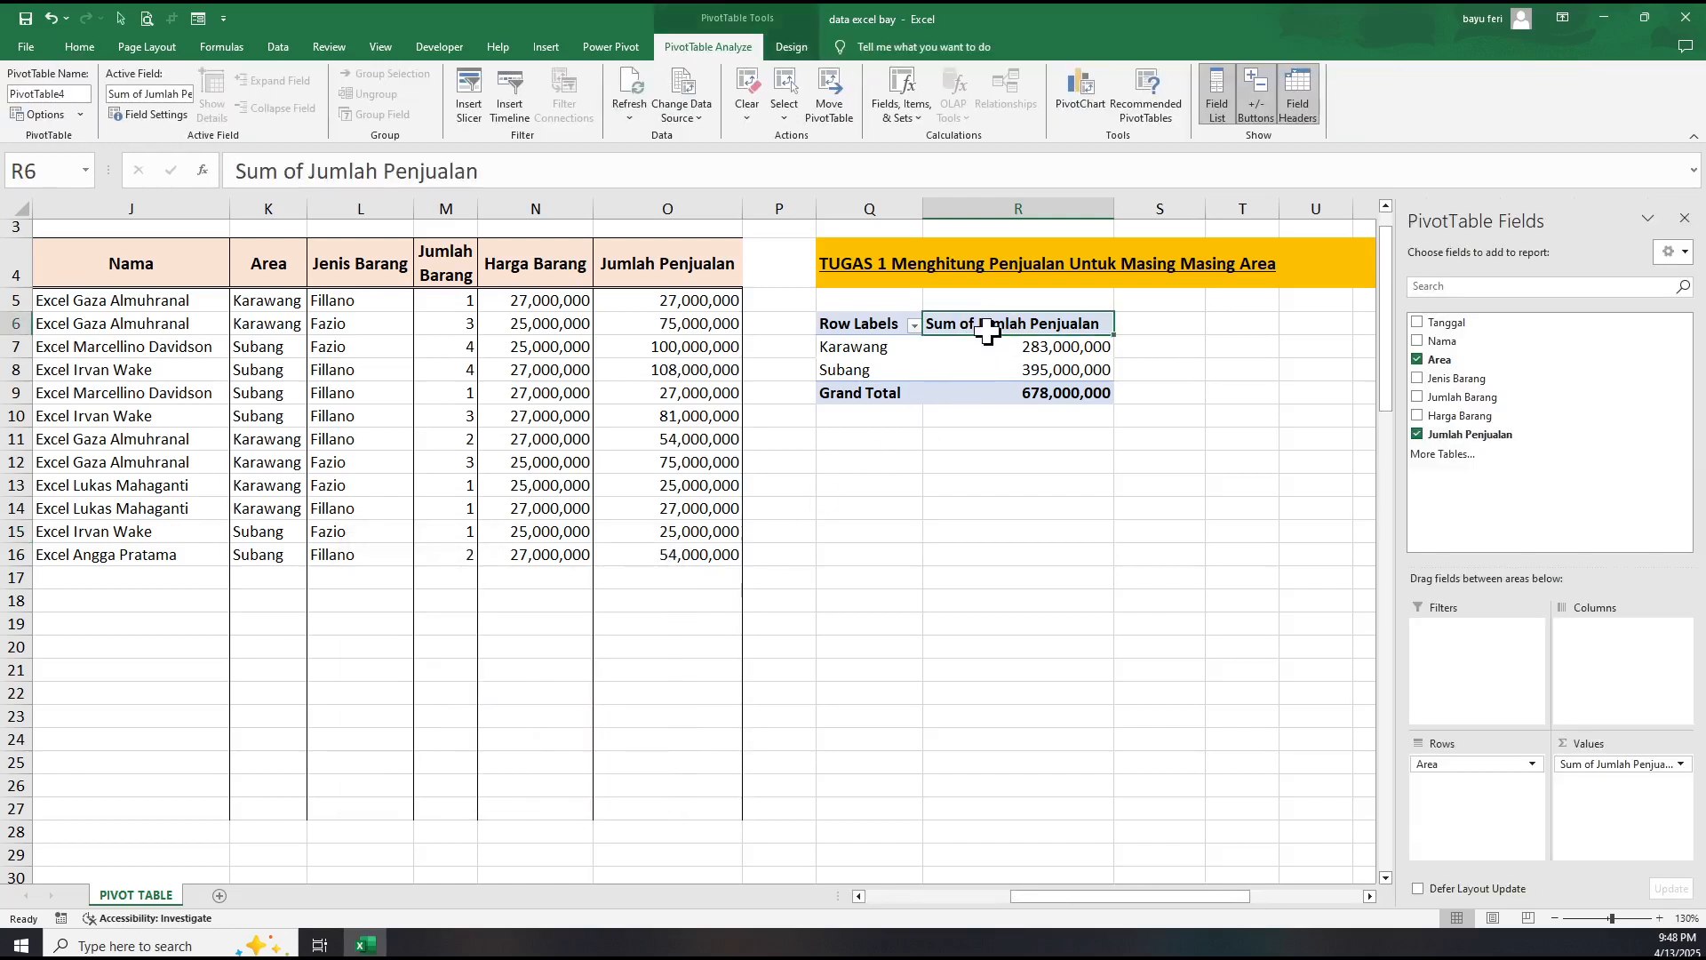
left_click(308, 171)
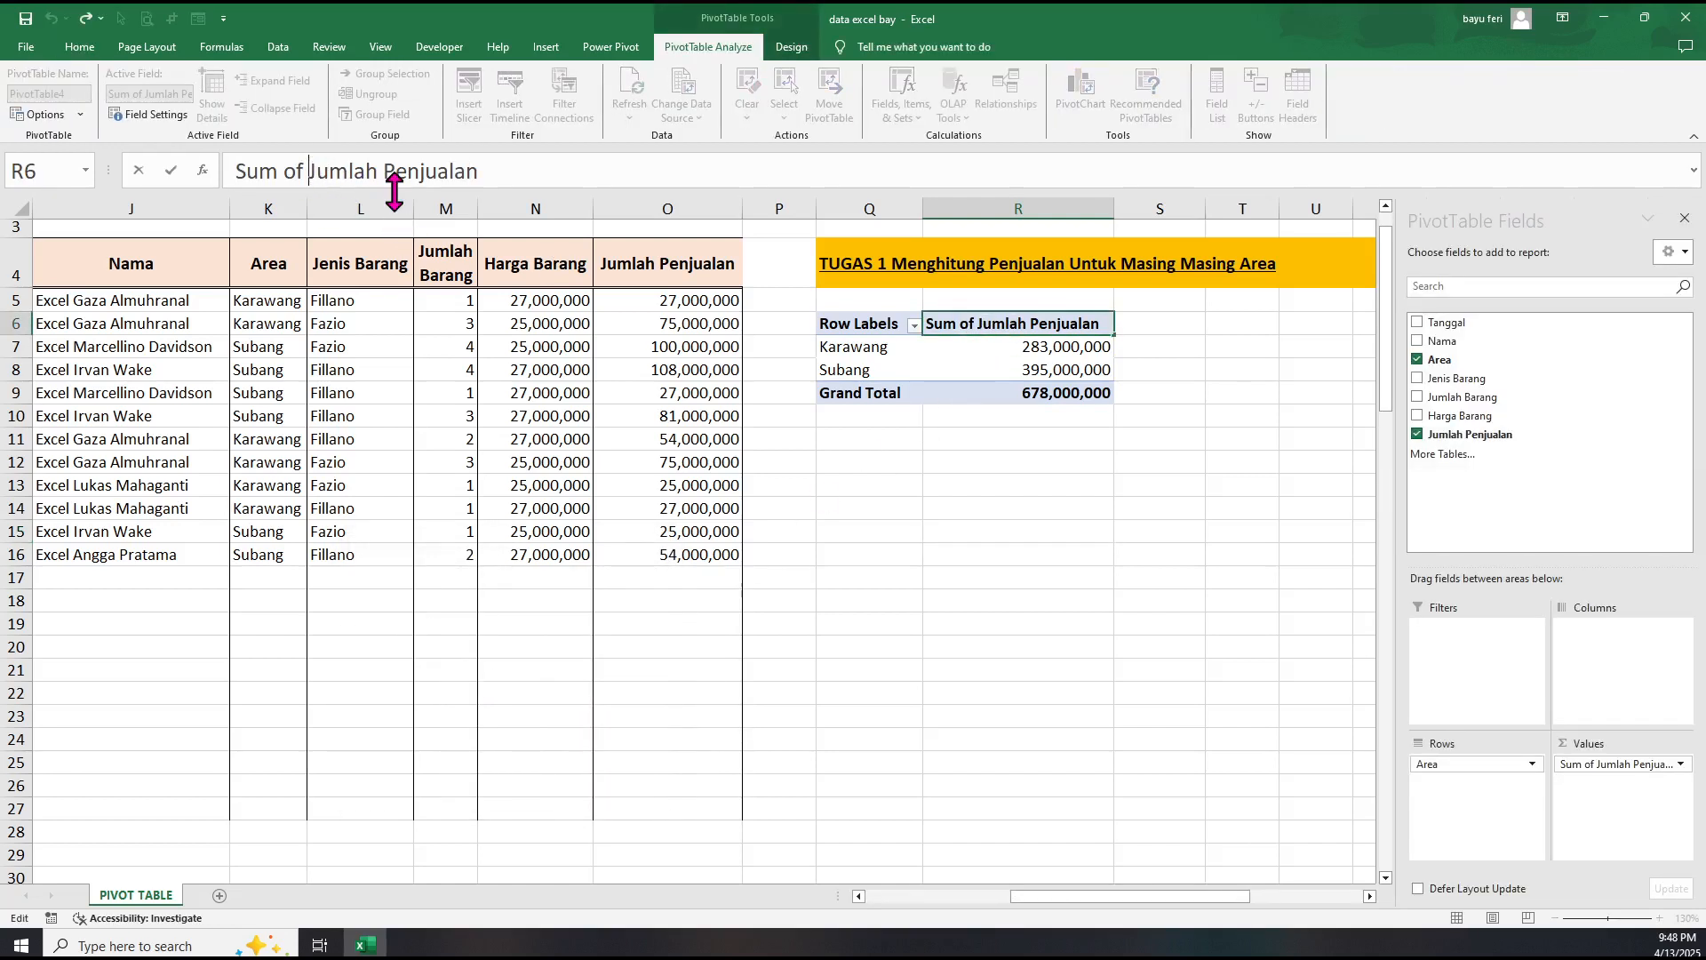
key("BackSpace")
key("BackSpace")
key("BackSpace")
key("BackSpace")
key("BackSpace")
key("BackSpace")
key("BackSpace")
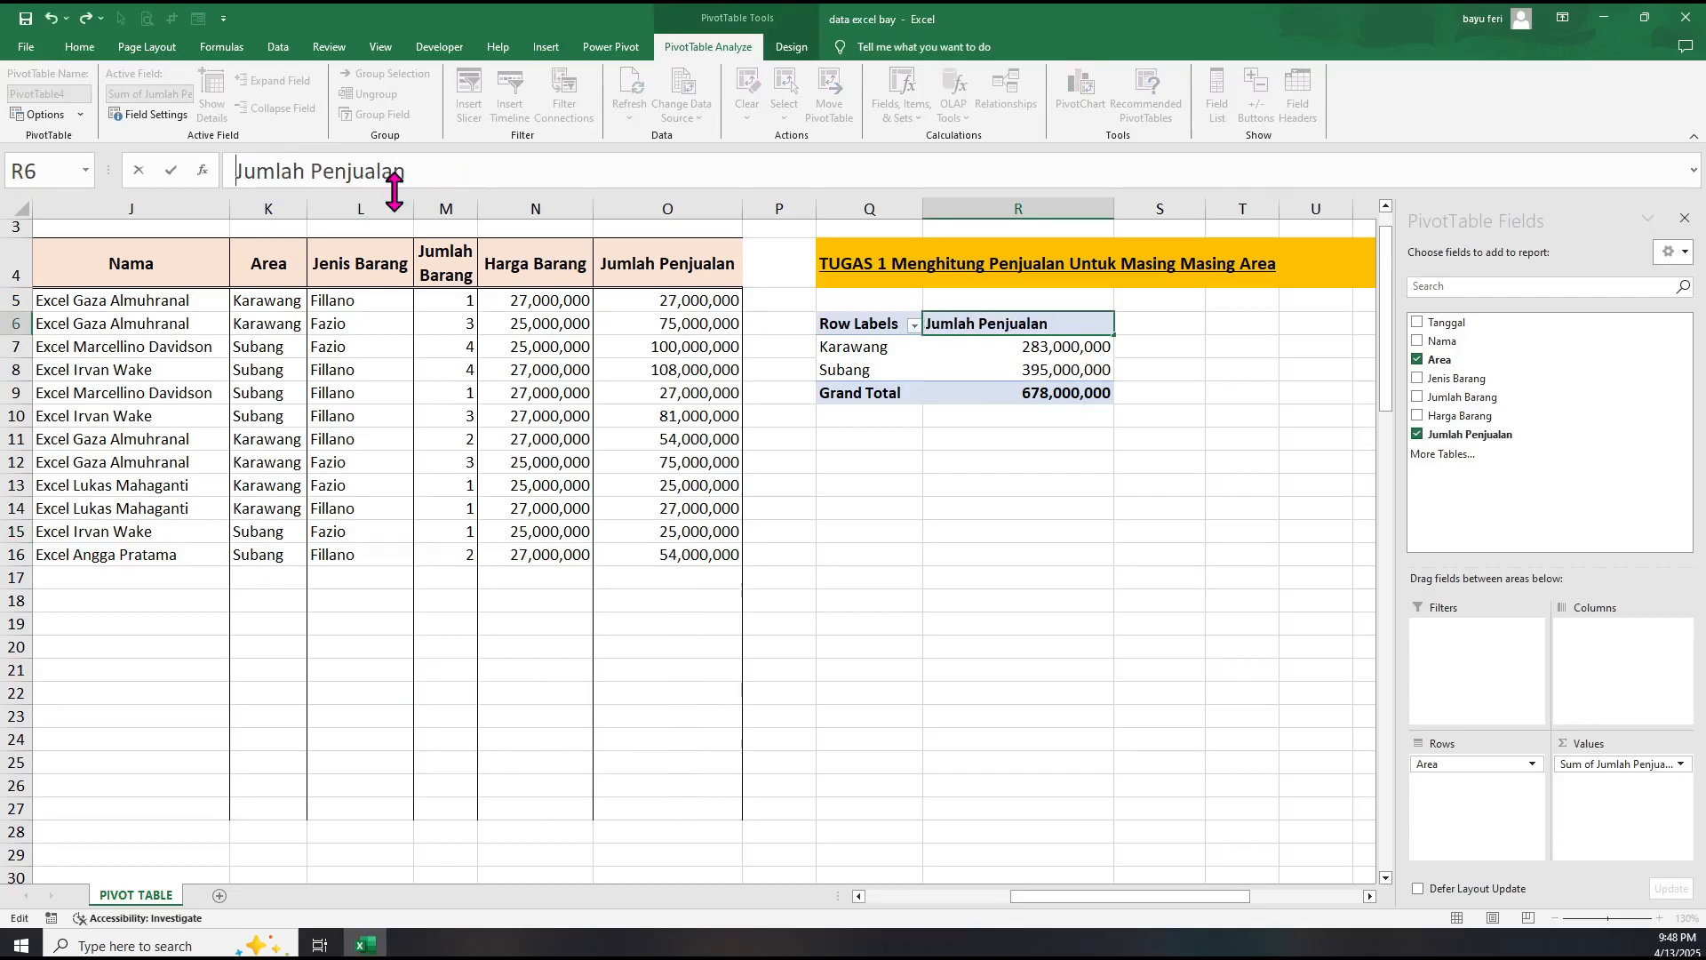
key("Return")
key("Return")
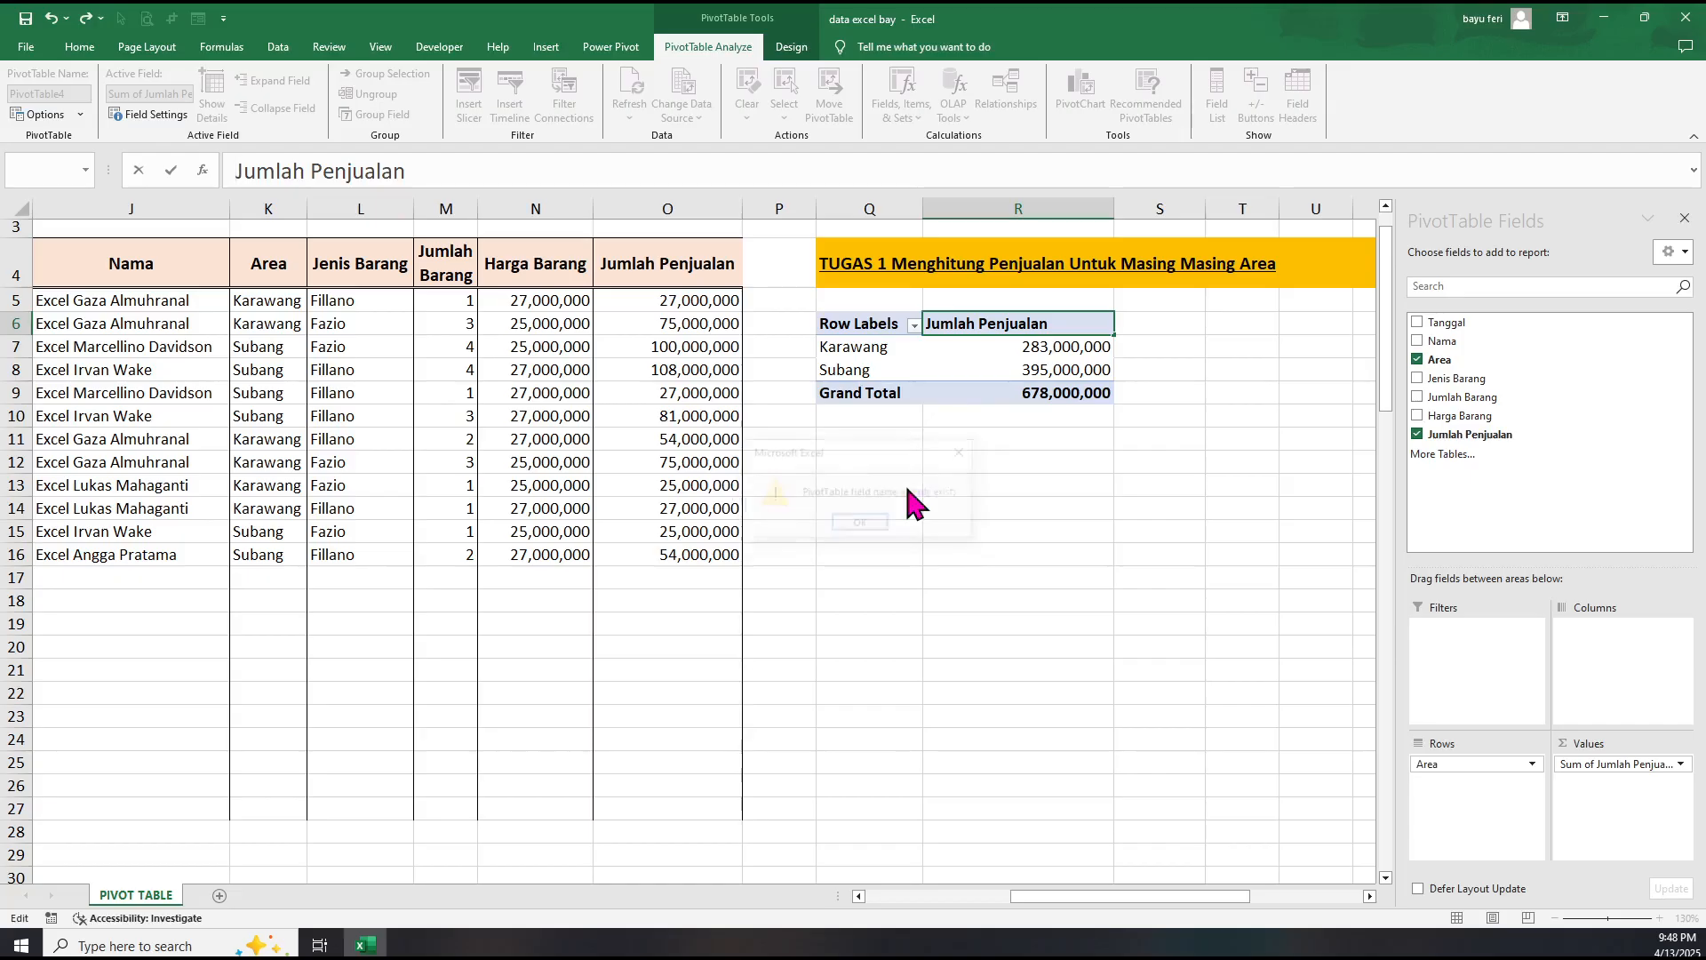
key("Return")
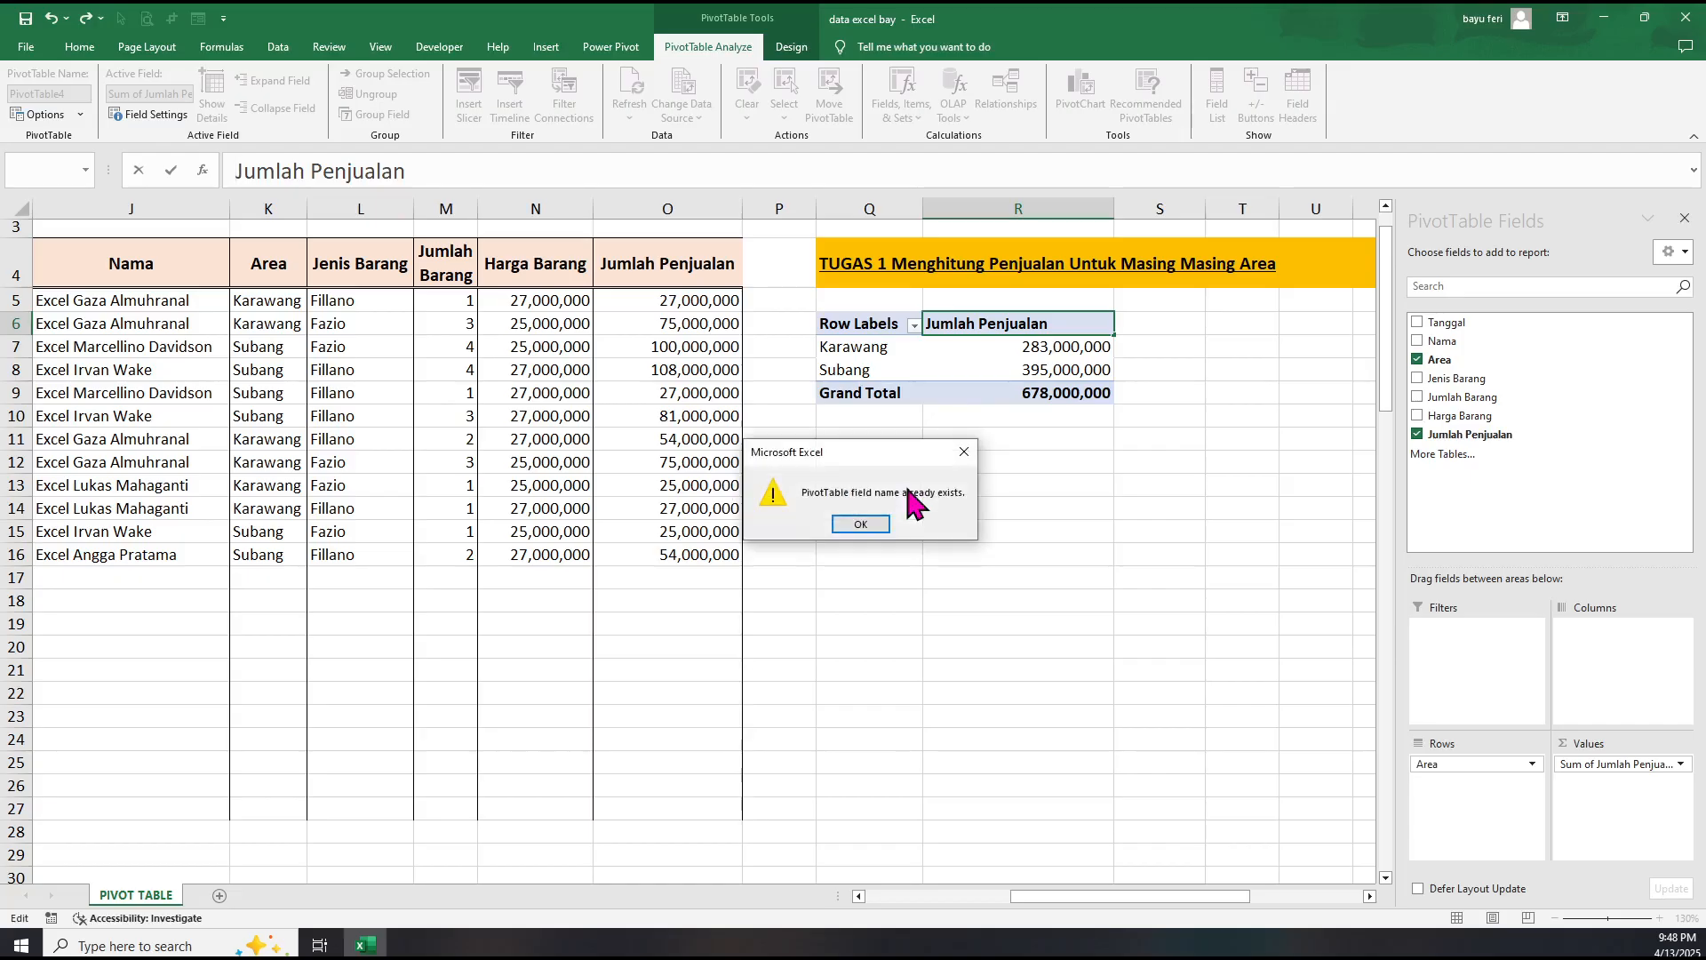
key("Return")
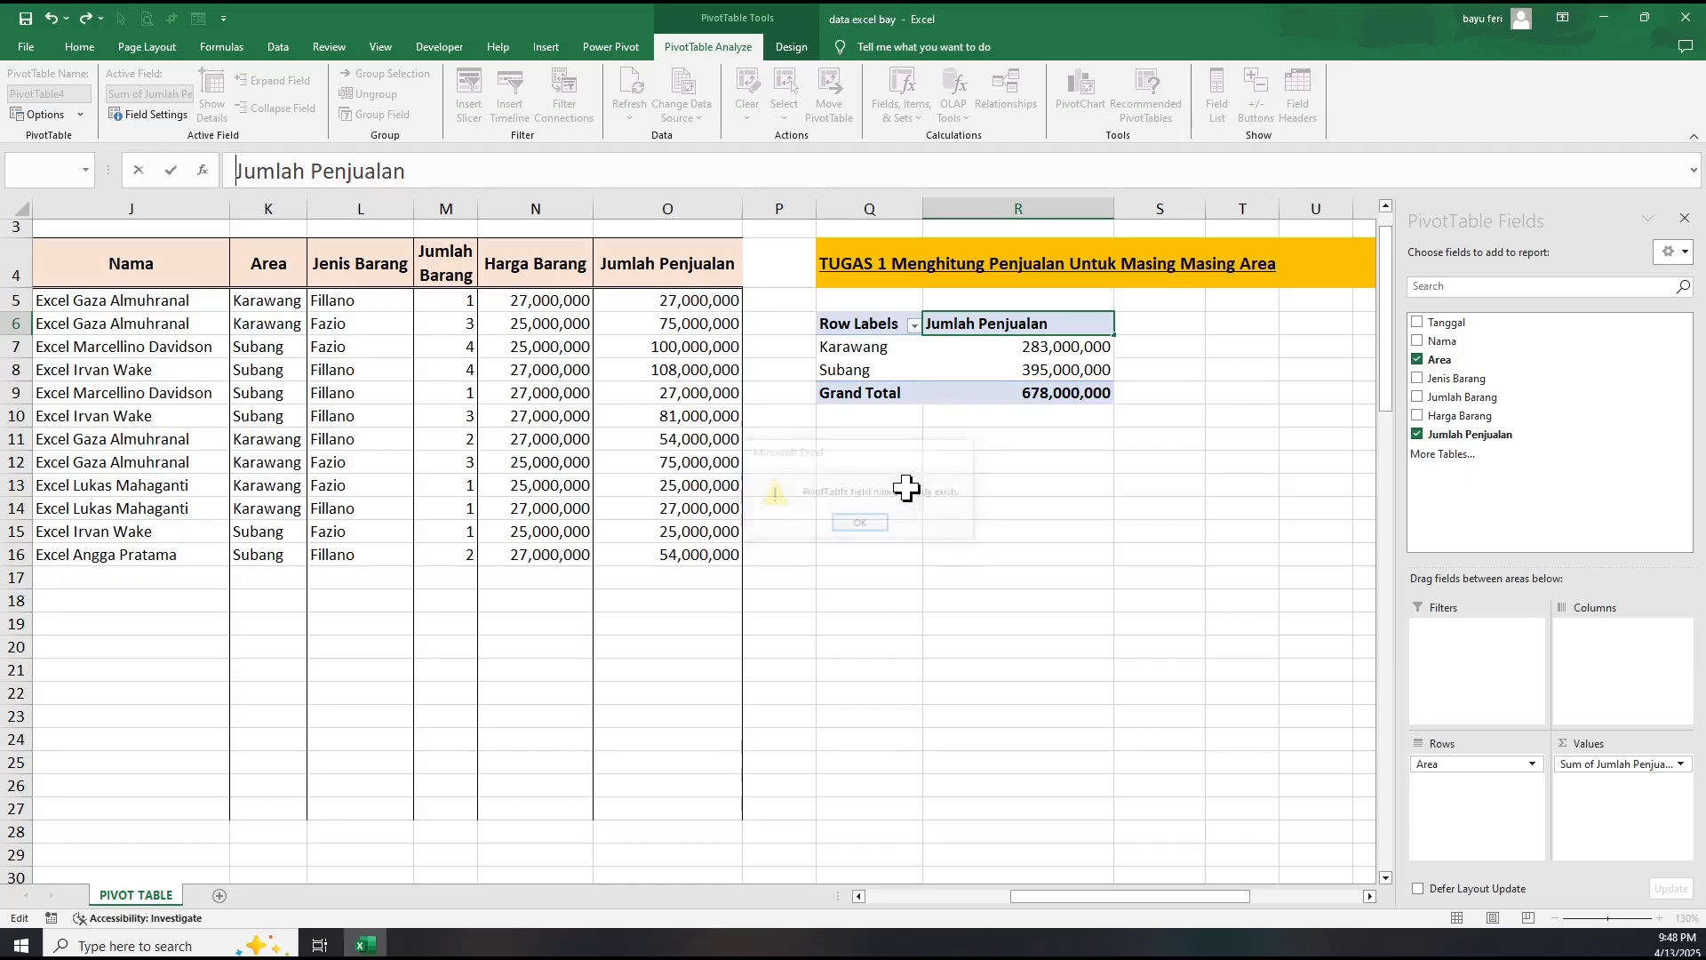
key("Return")
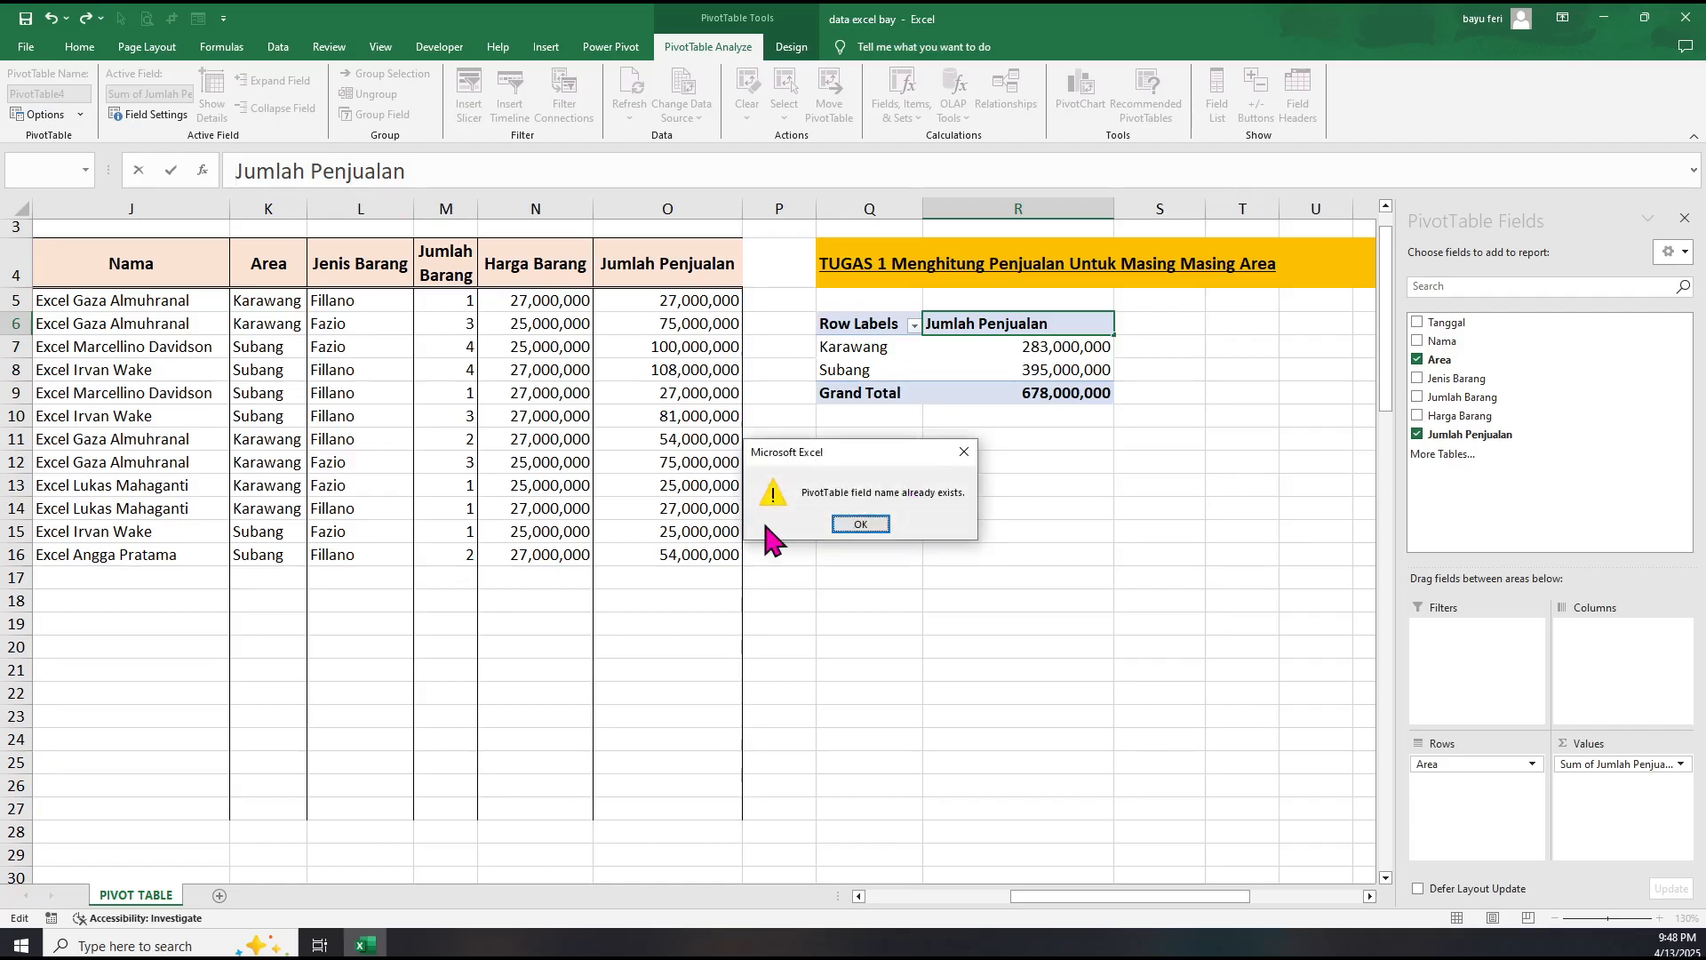
left_click(840, 523)
left_click(861, 523)
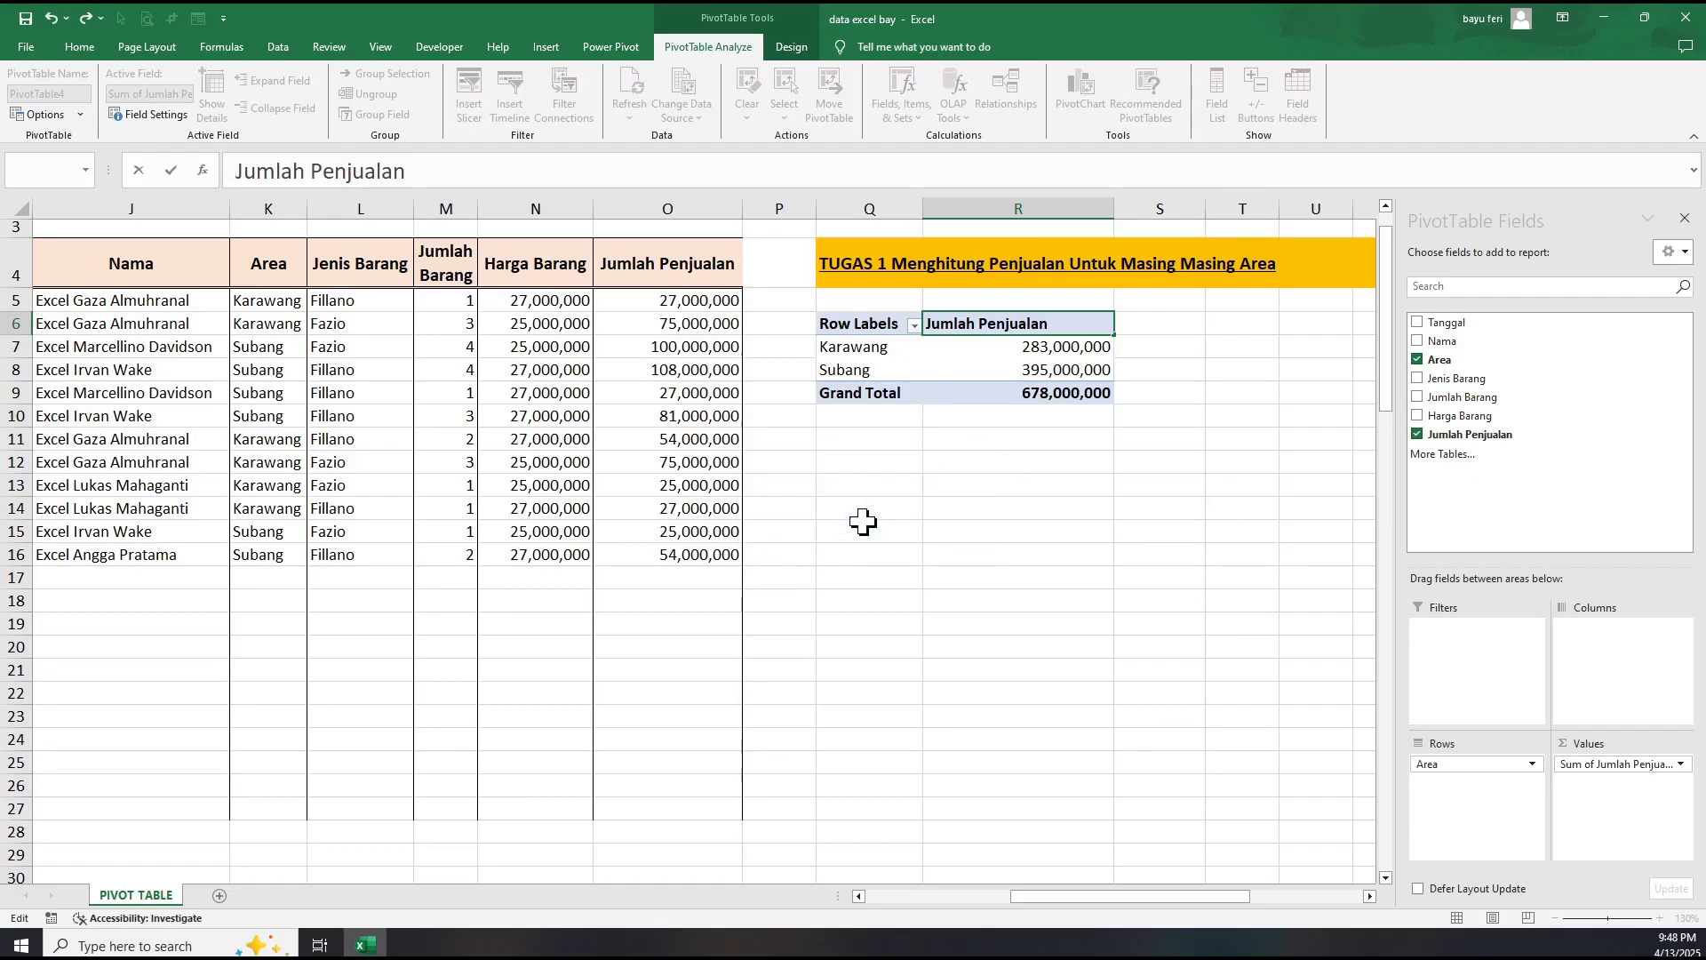
key("Escape")
left_click(902, 530)
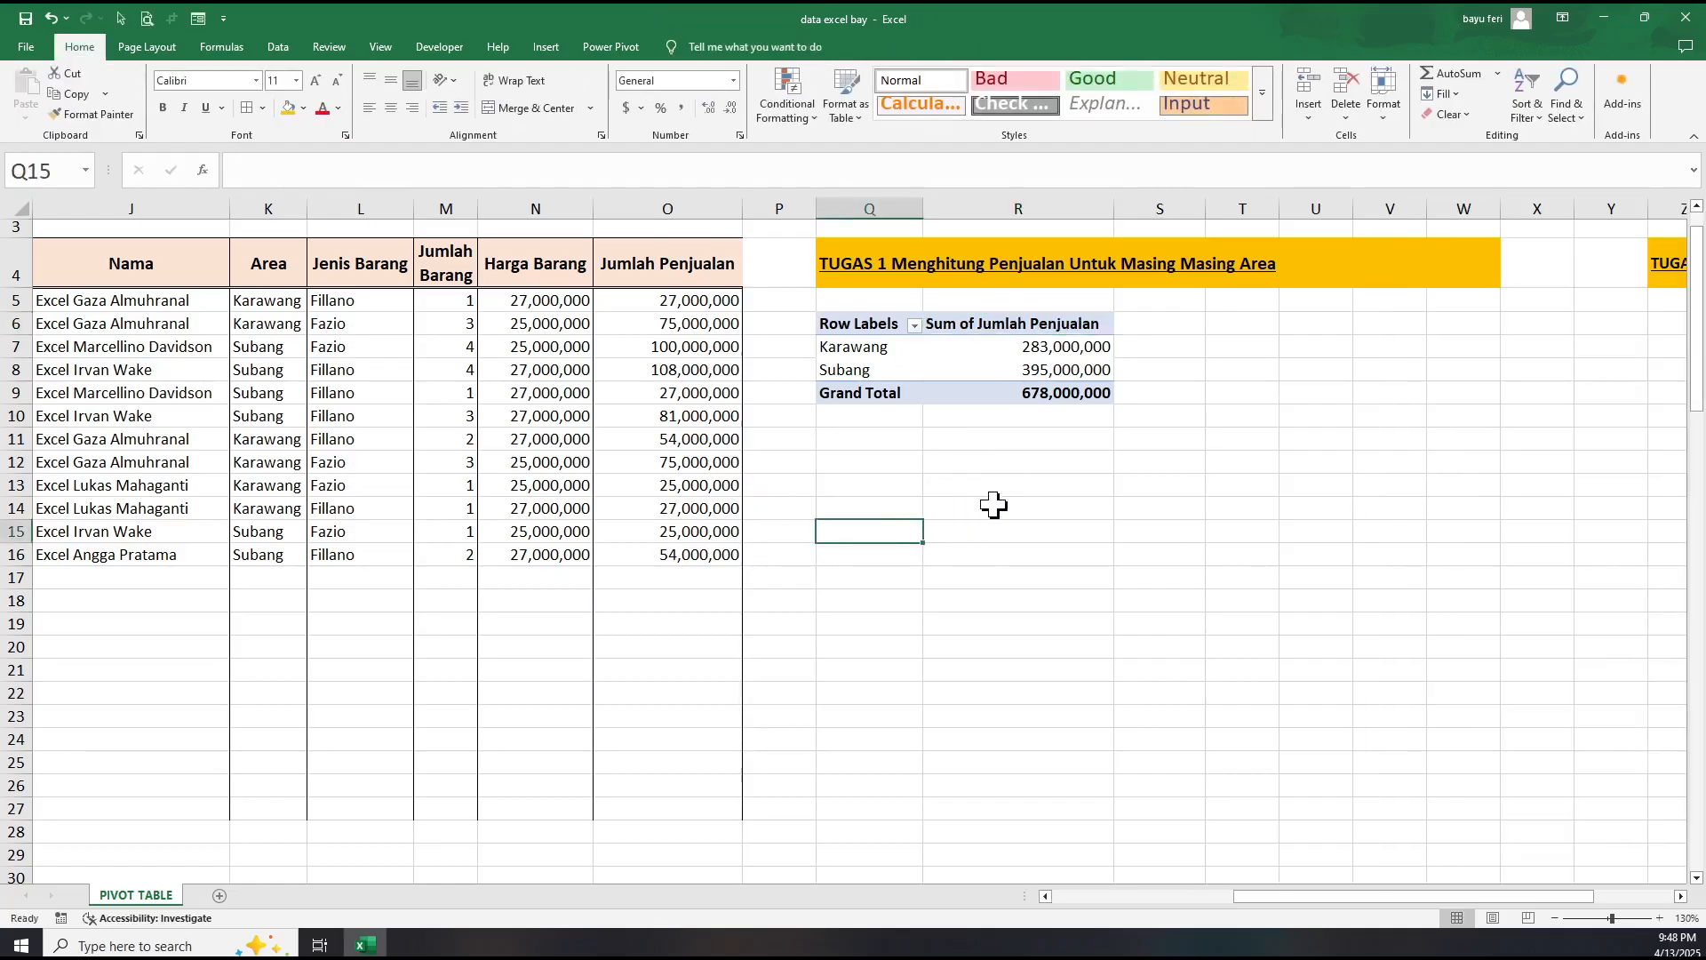
Try to replace "Sum of" with nothing using Find and Replace from the empty cell Q15.
key("ctrl+f")
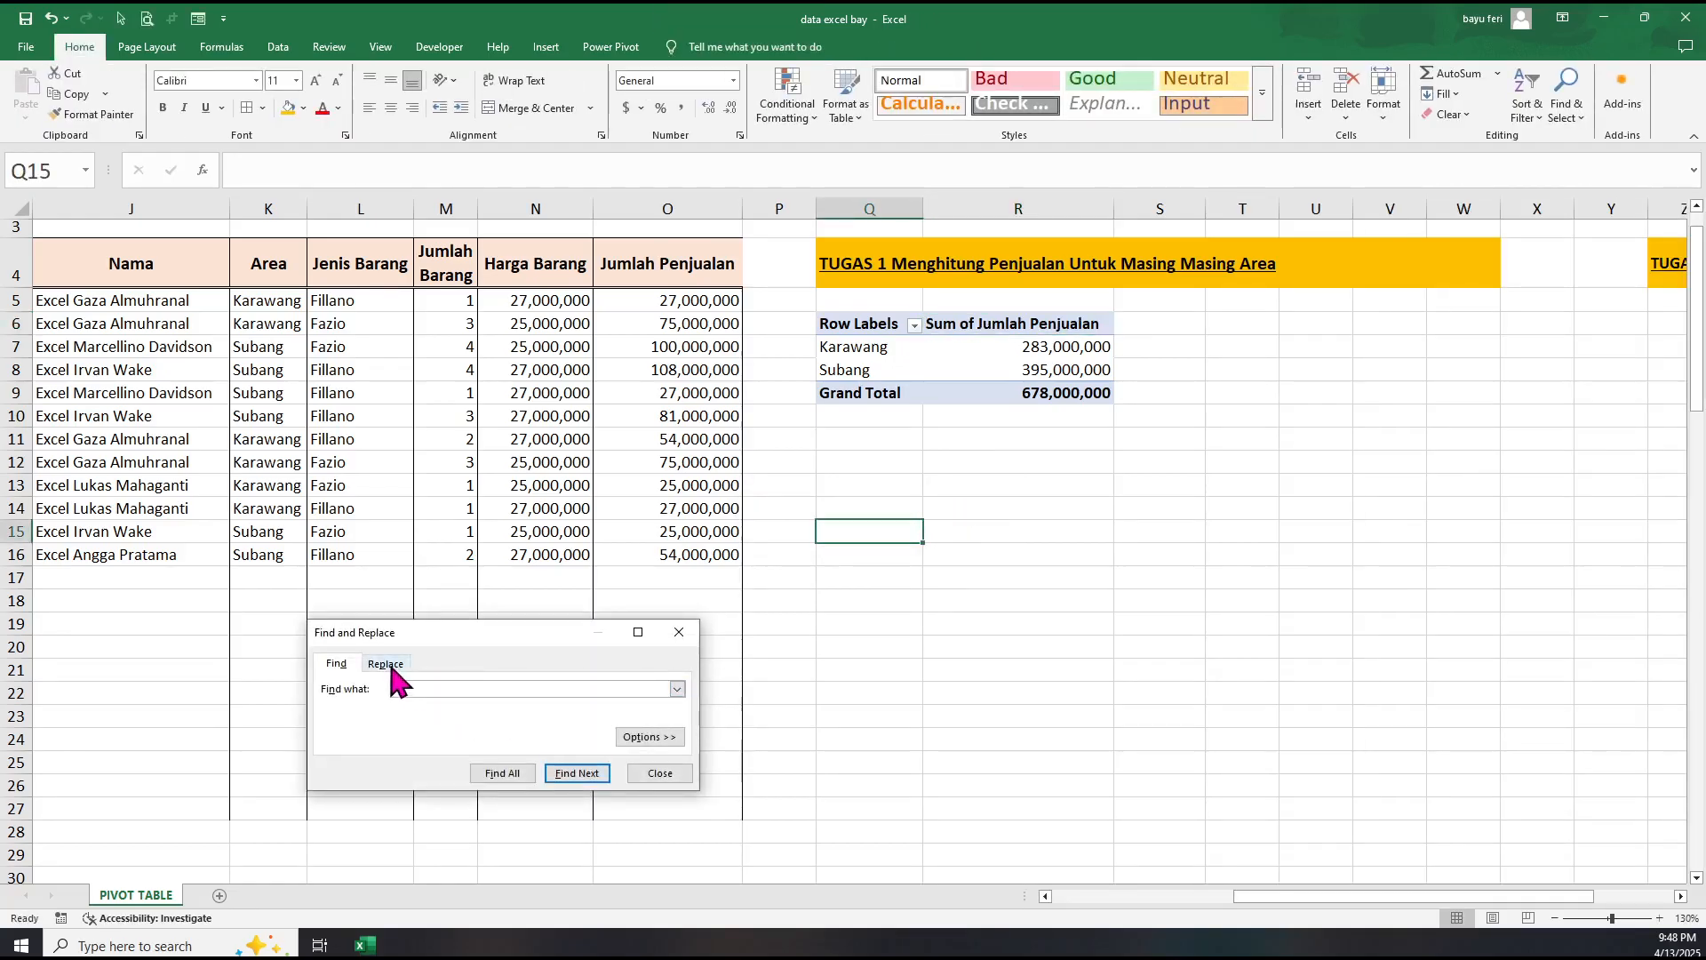
left_click(391, 674)
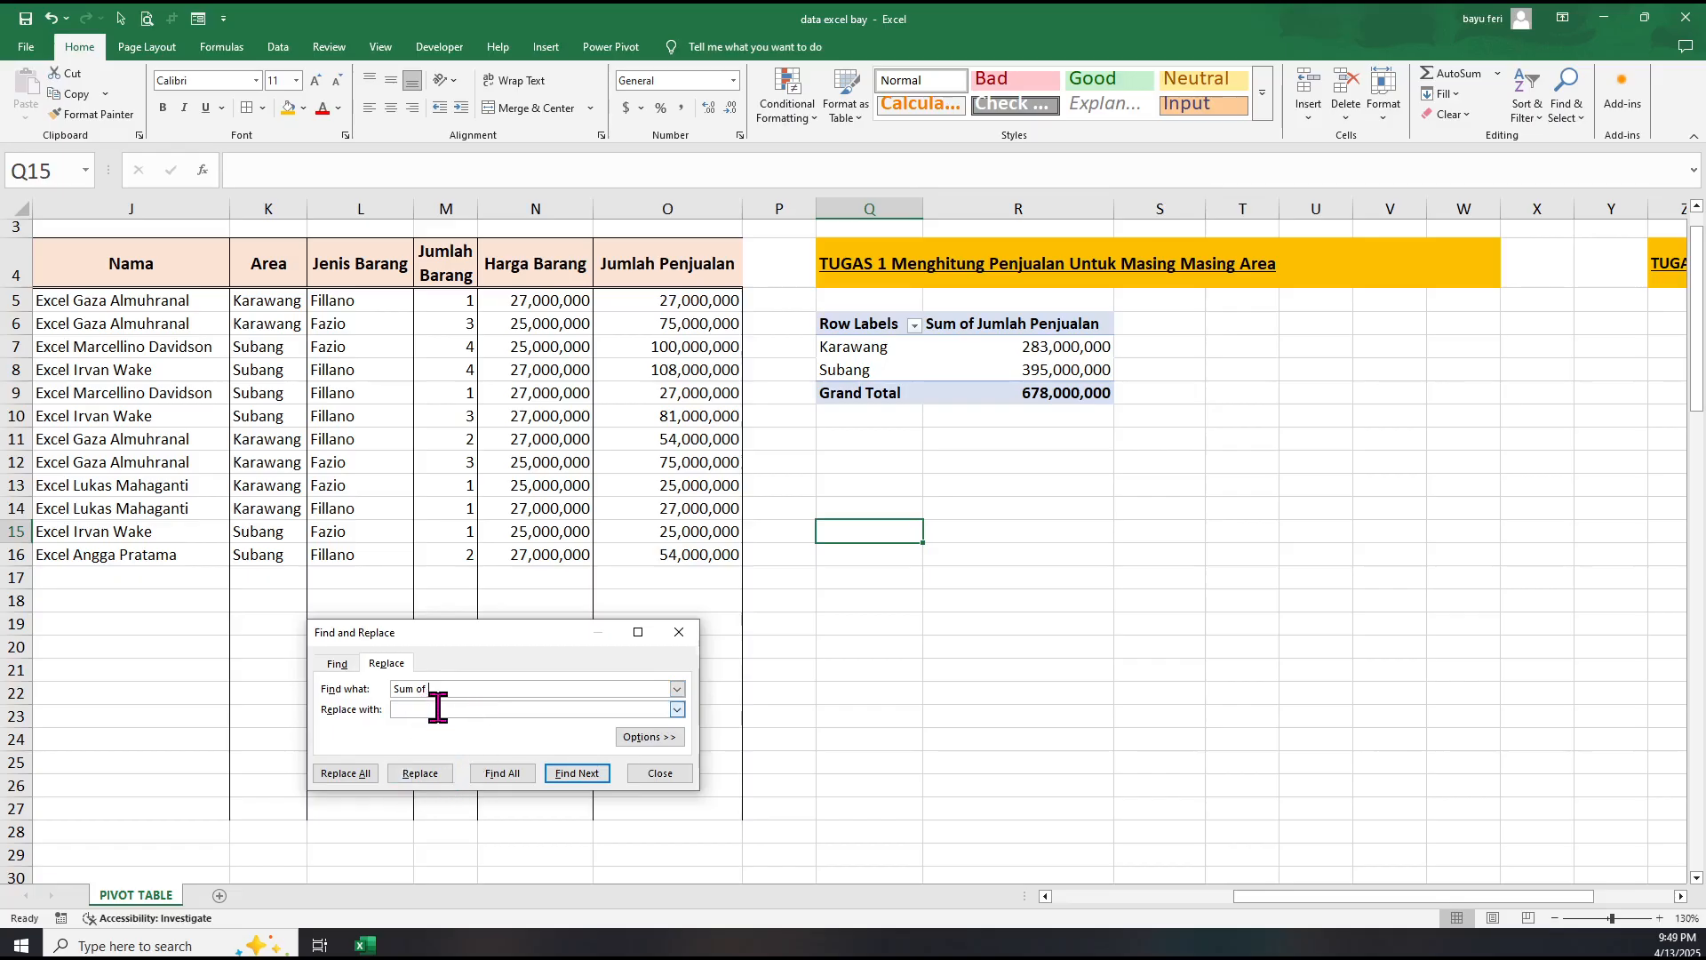
left_click(431, 775)
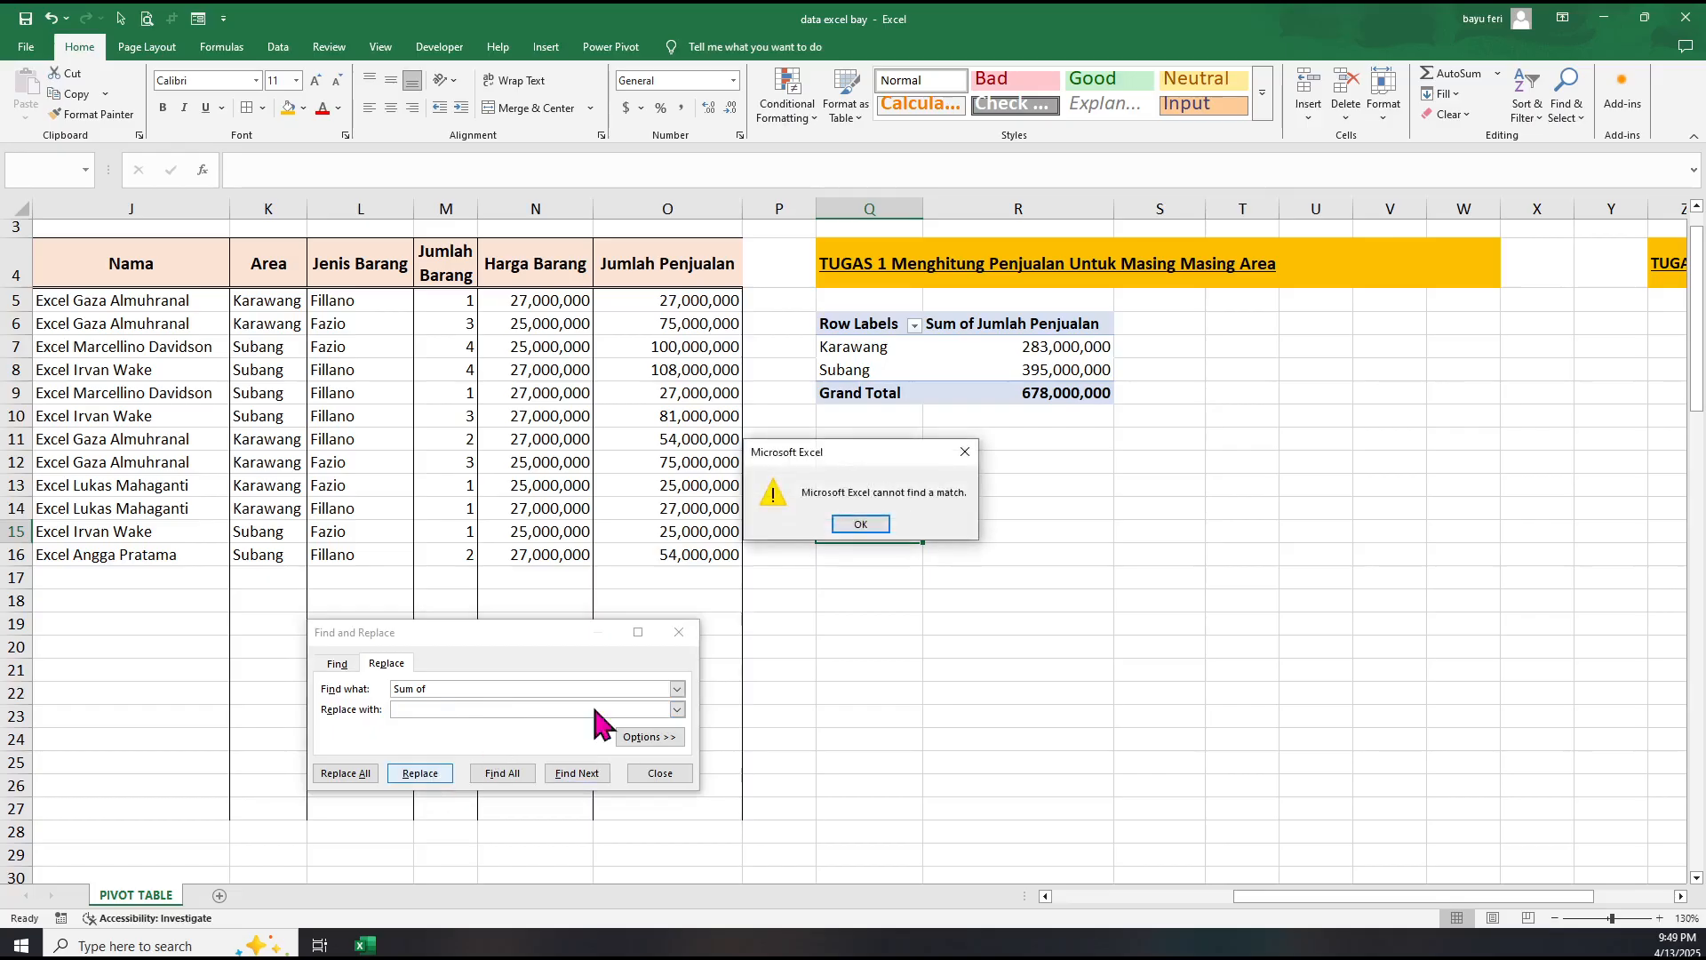
left_click(858, 524)
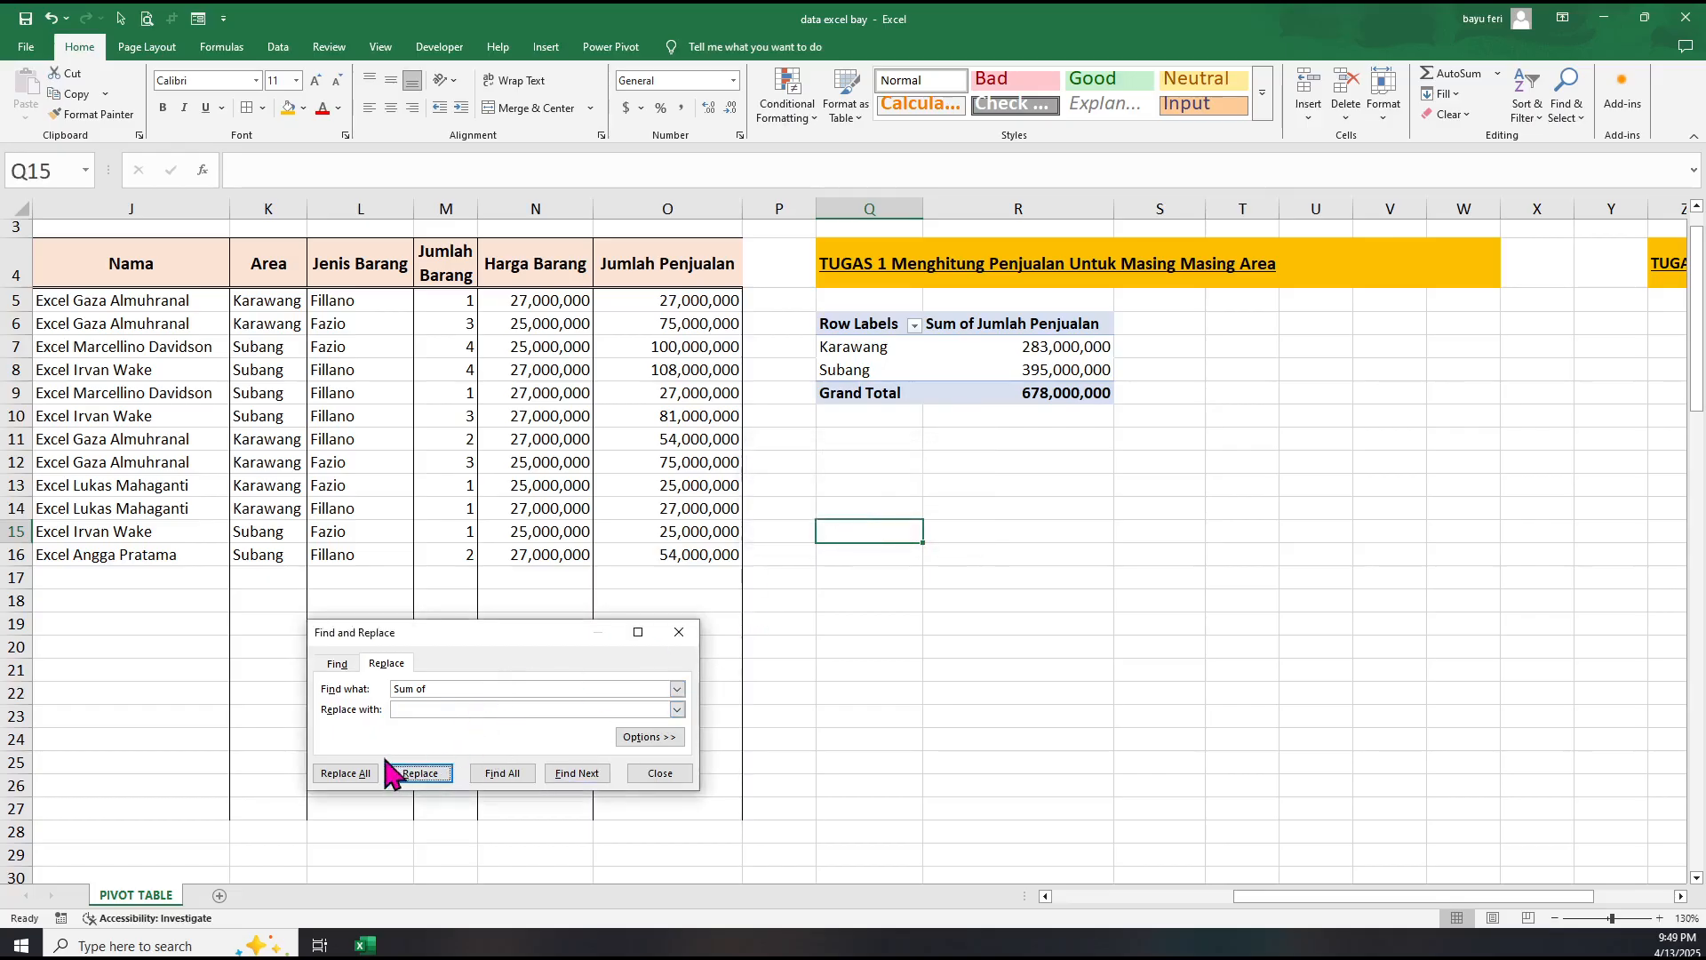
left_click(447, 689)
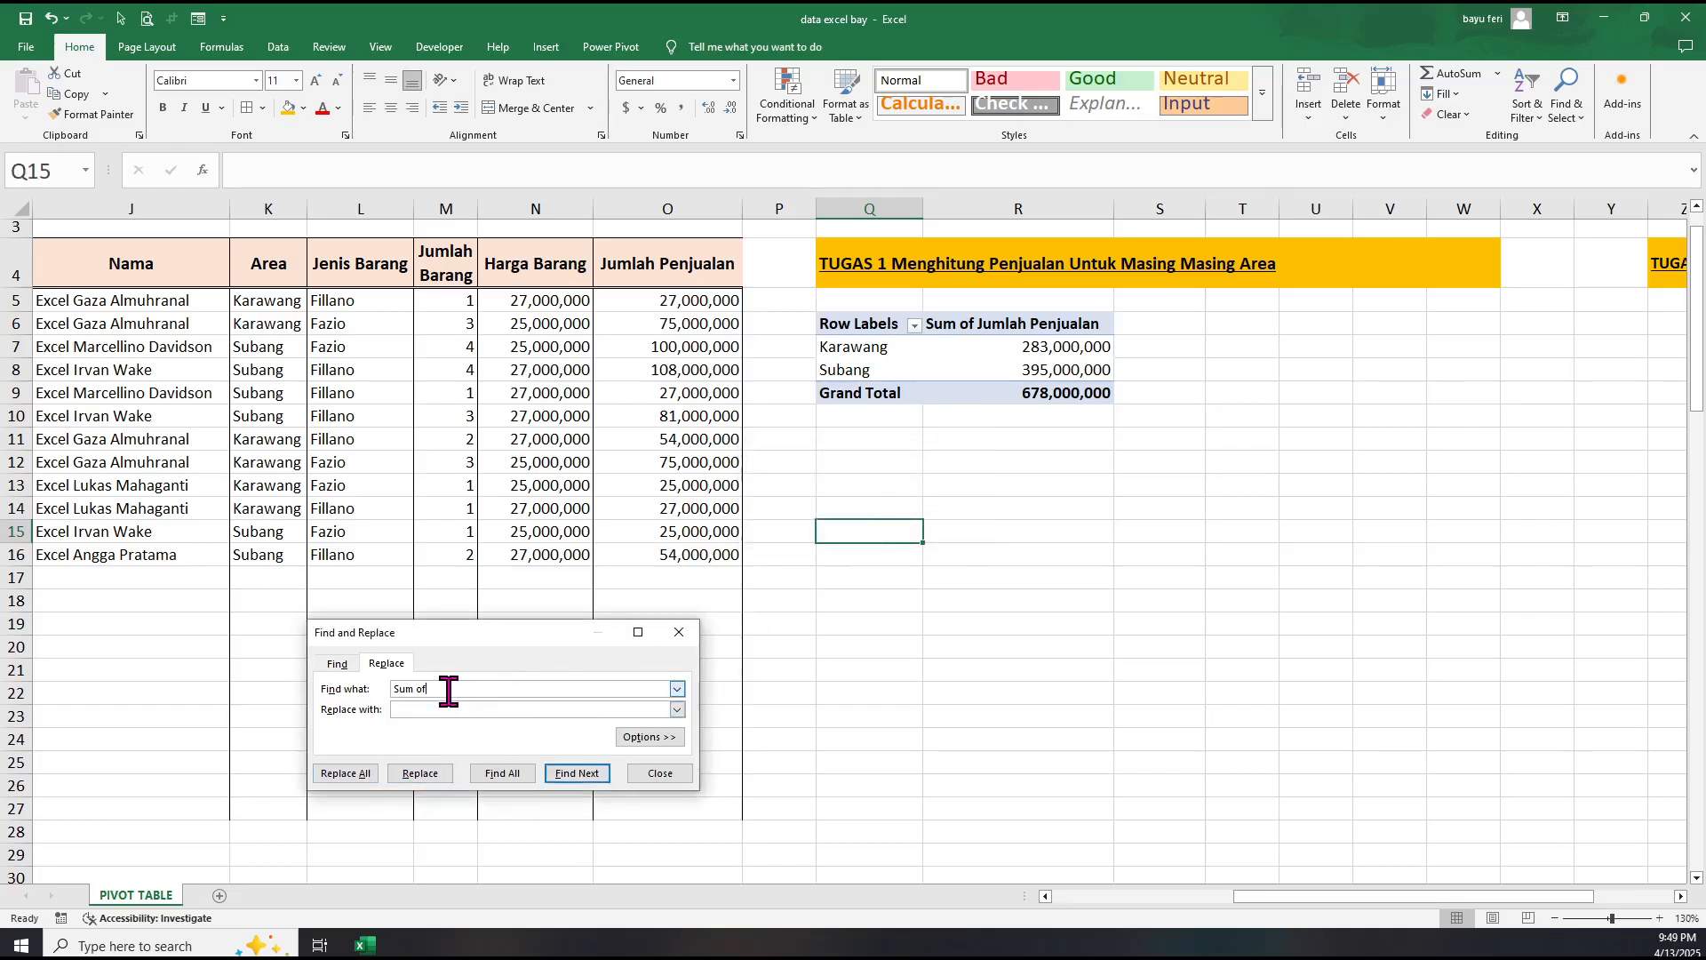
left_click(431, 776)
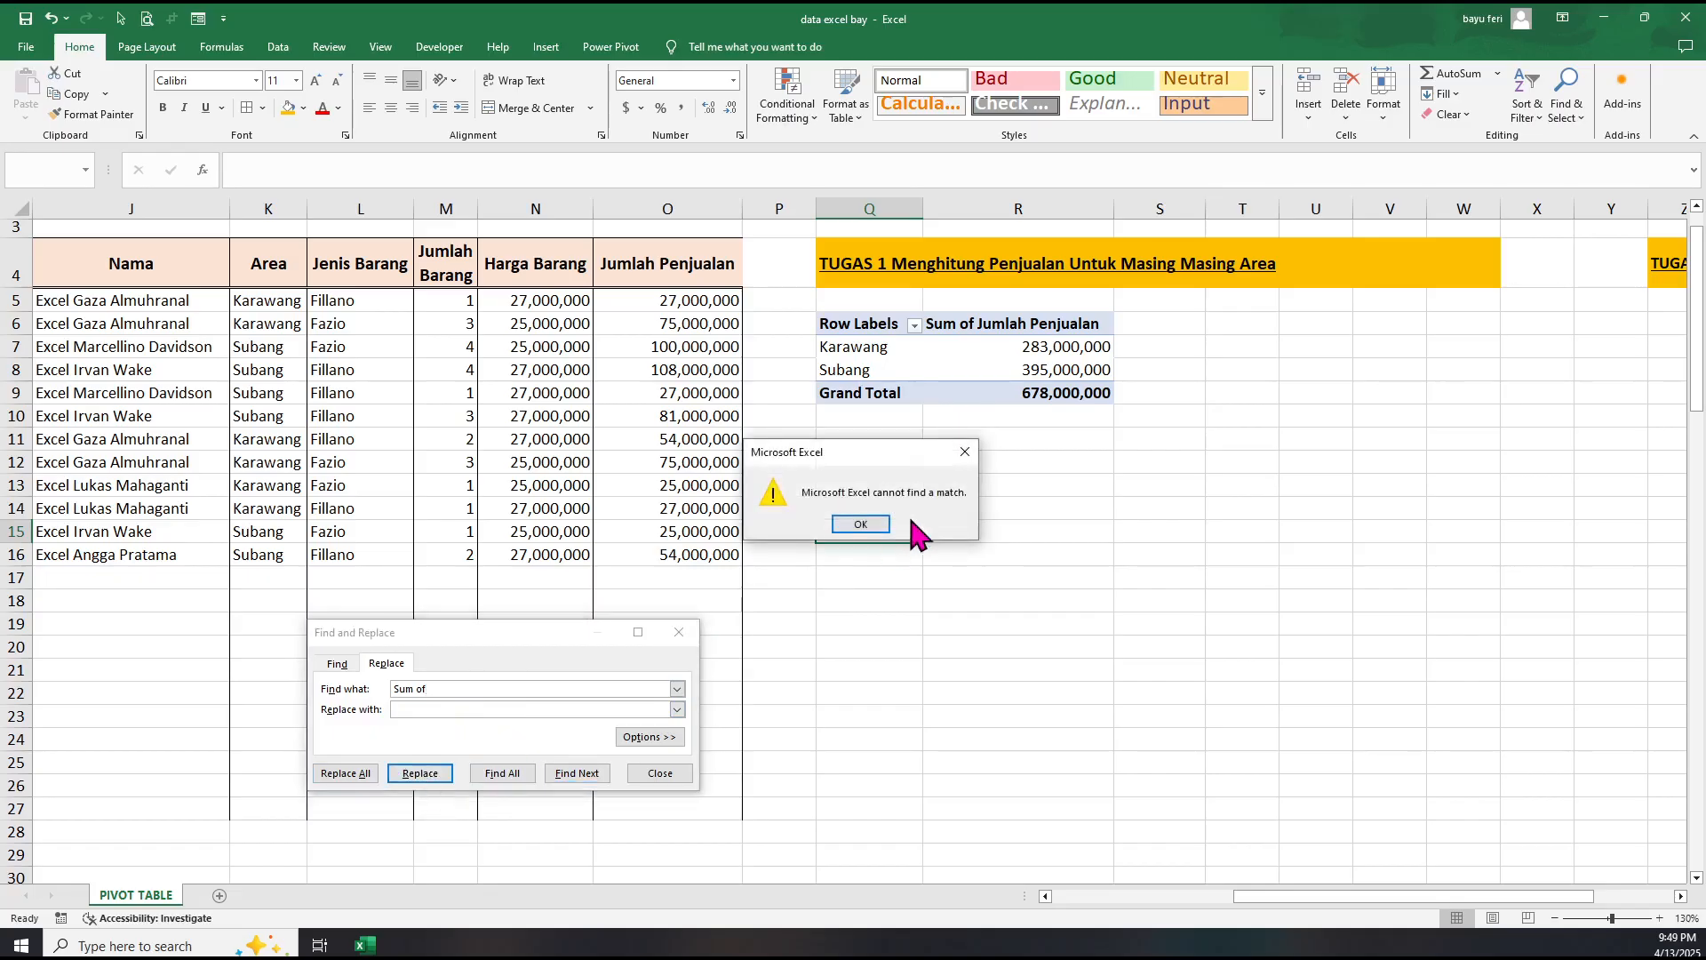
left_click(861, 524)
left_click(658, 775)
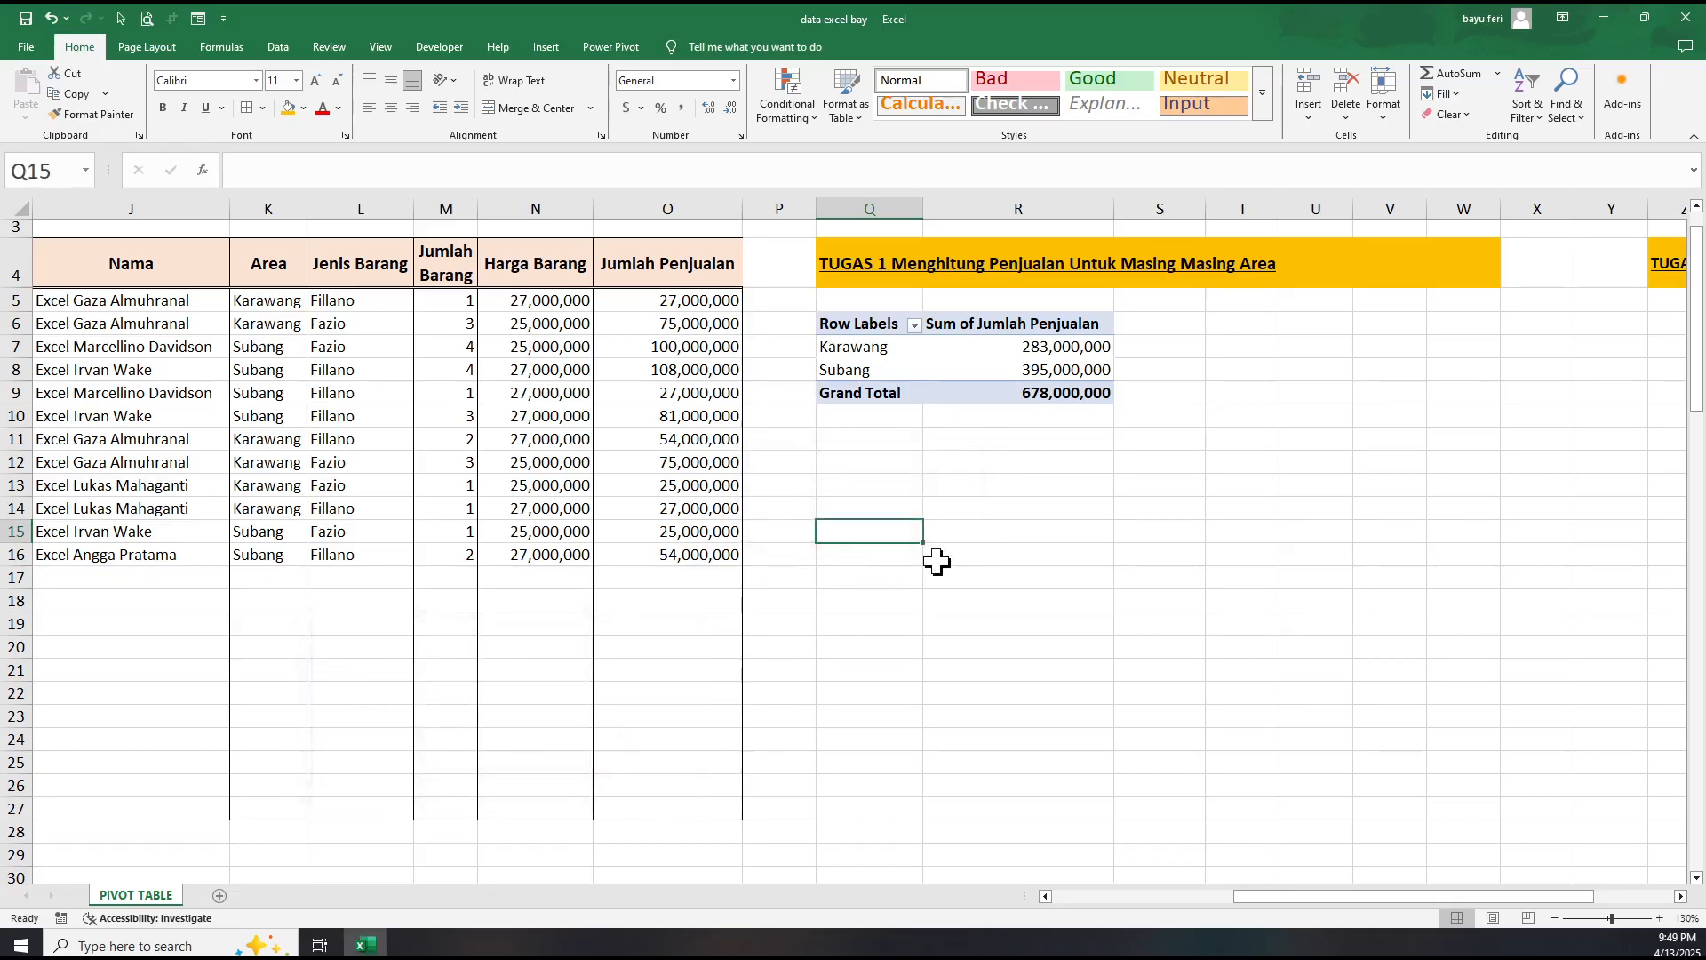
left_click(937, 562)
Replace "Sum of" with nothing in the area pivot table's value header in R6, leaving "Jumlah Penjualan".
left_click(1011, 324)
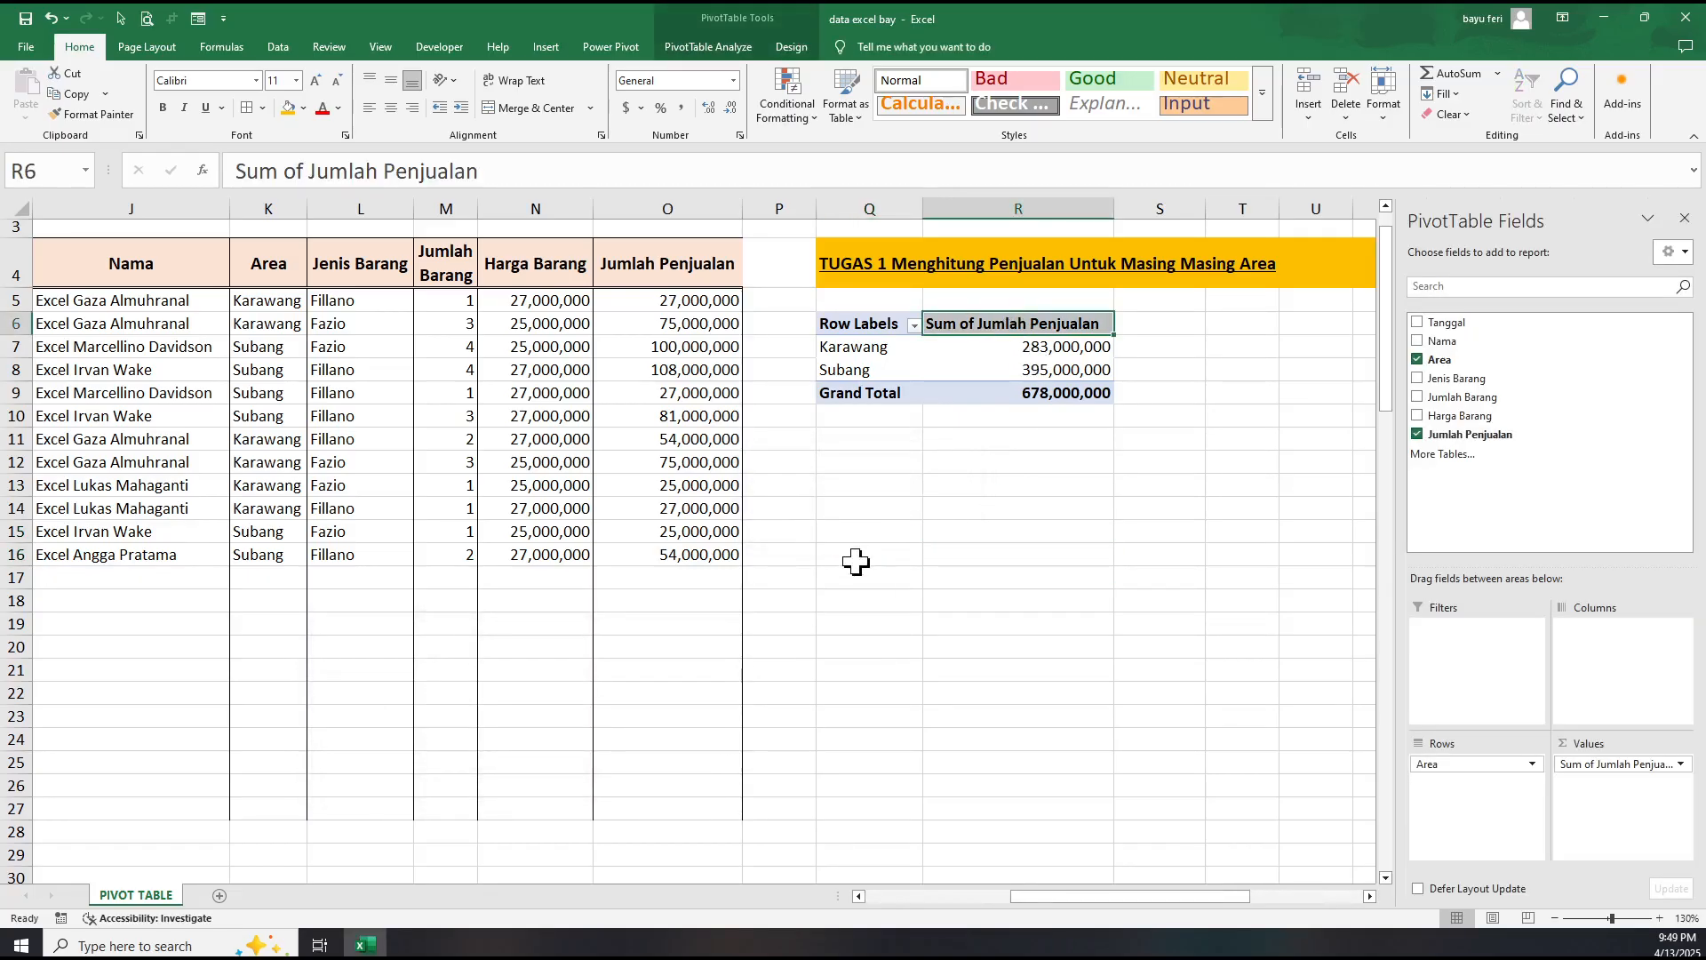
key("ctrl+f")
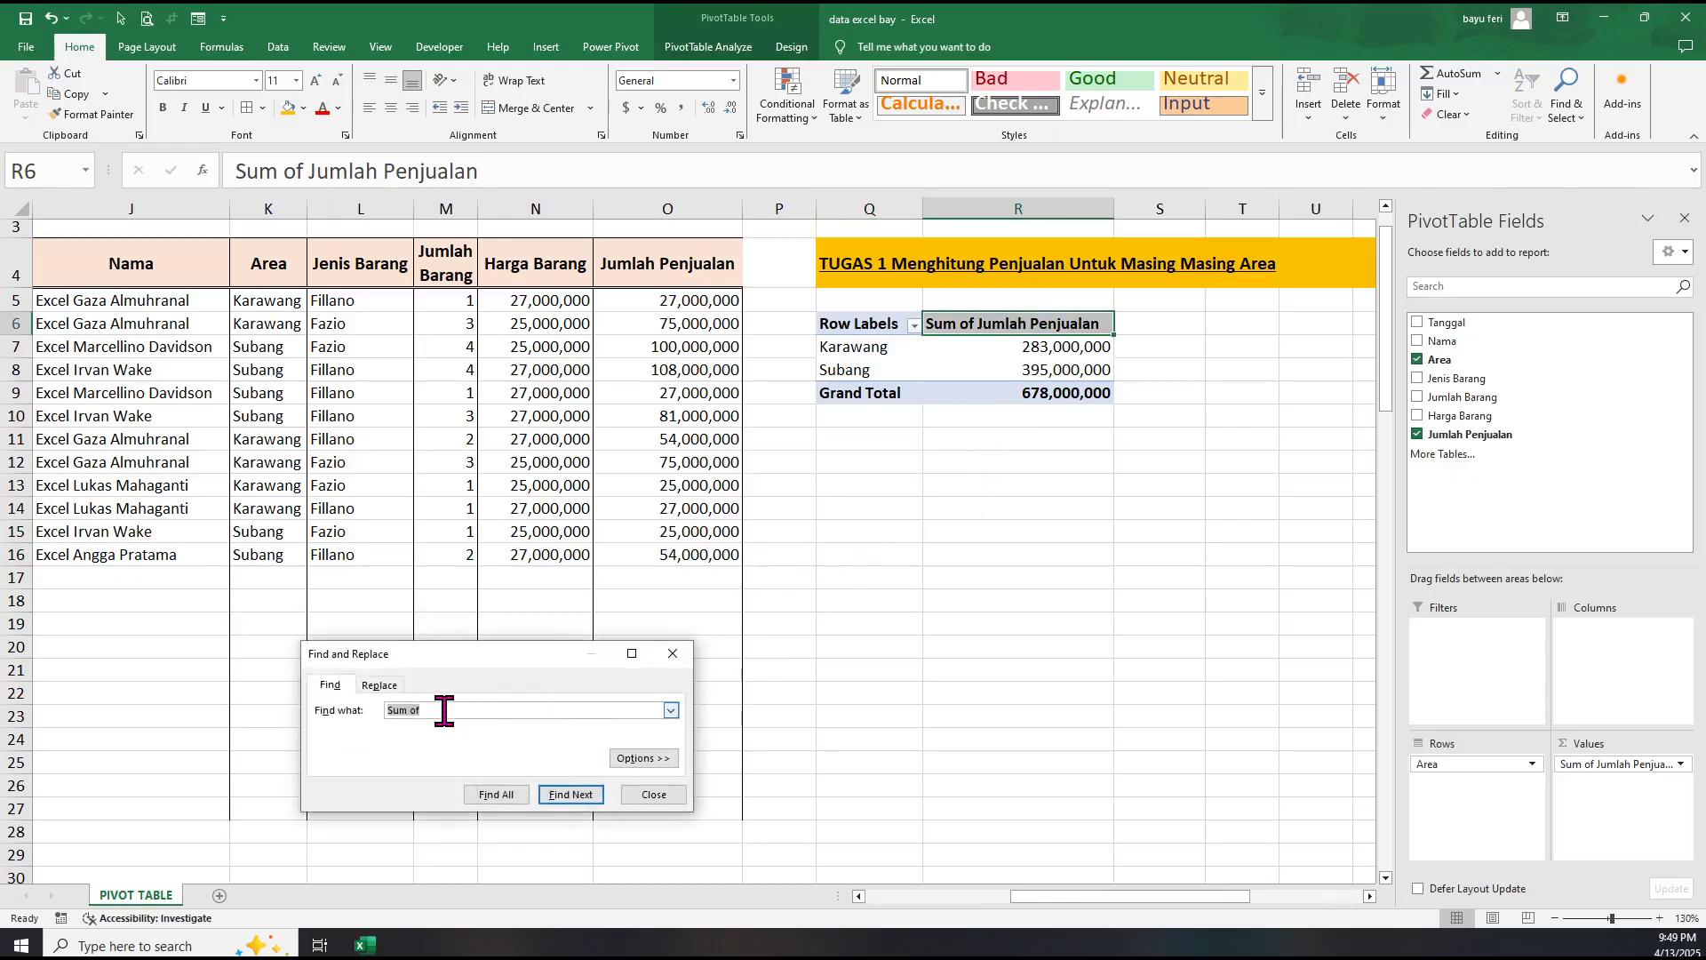
left_click(380, 685)
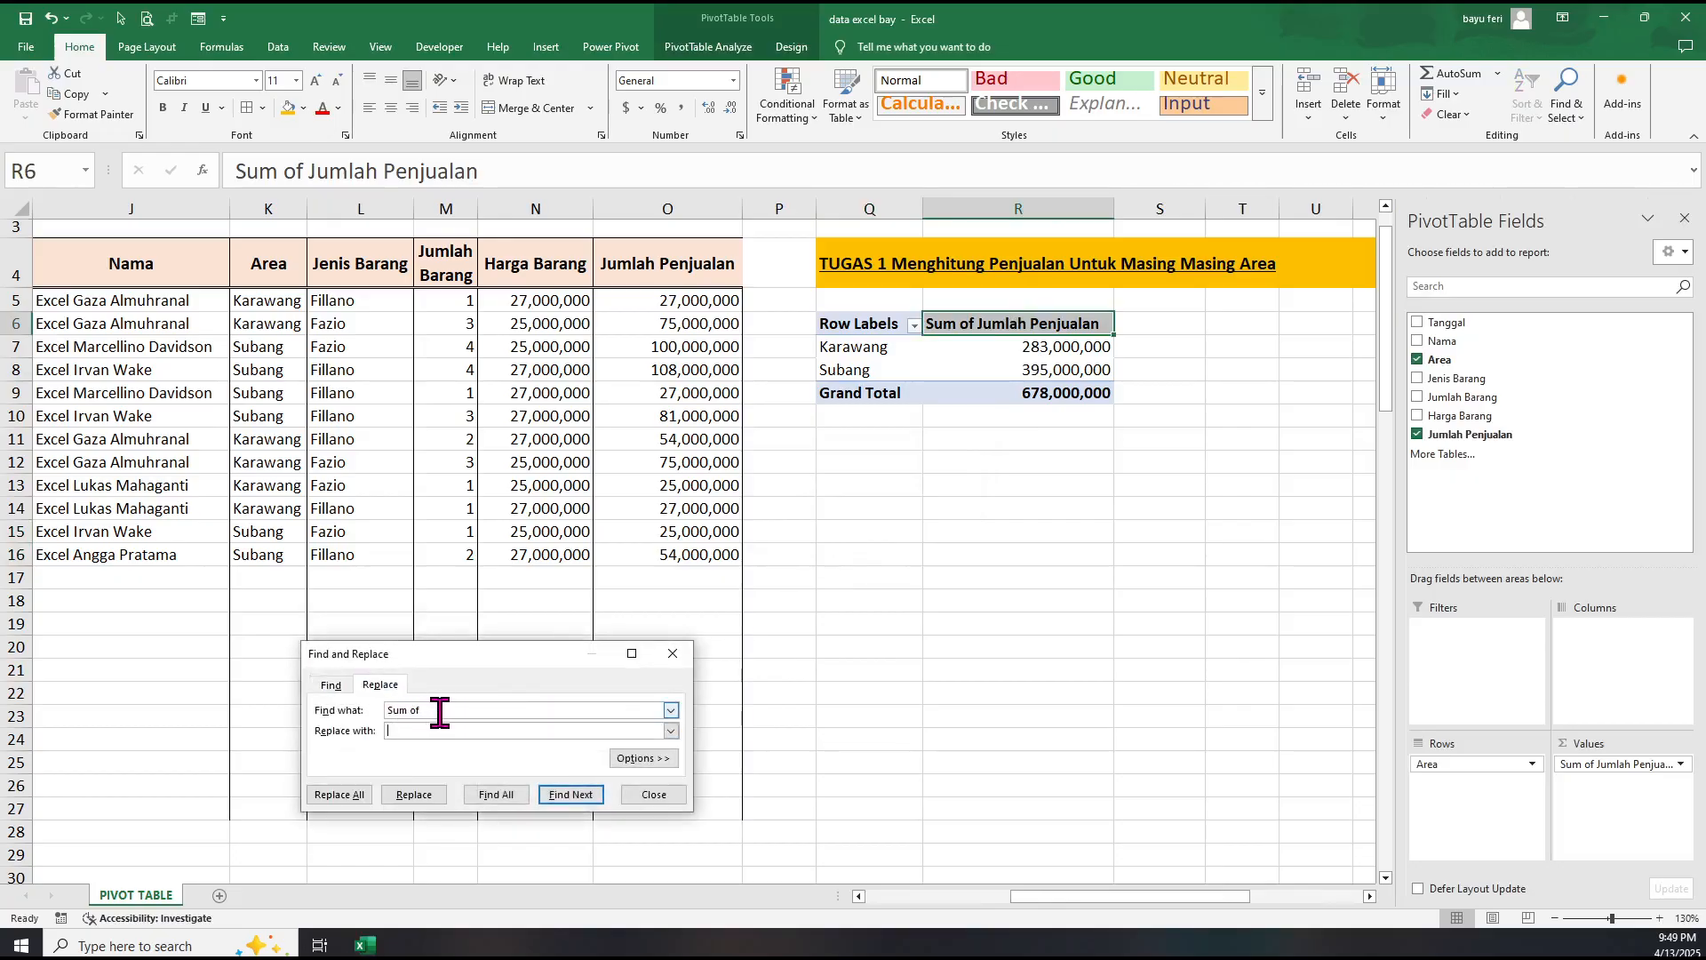
left_click(407, 795)
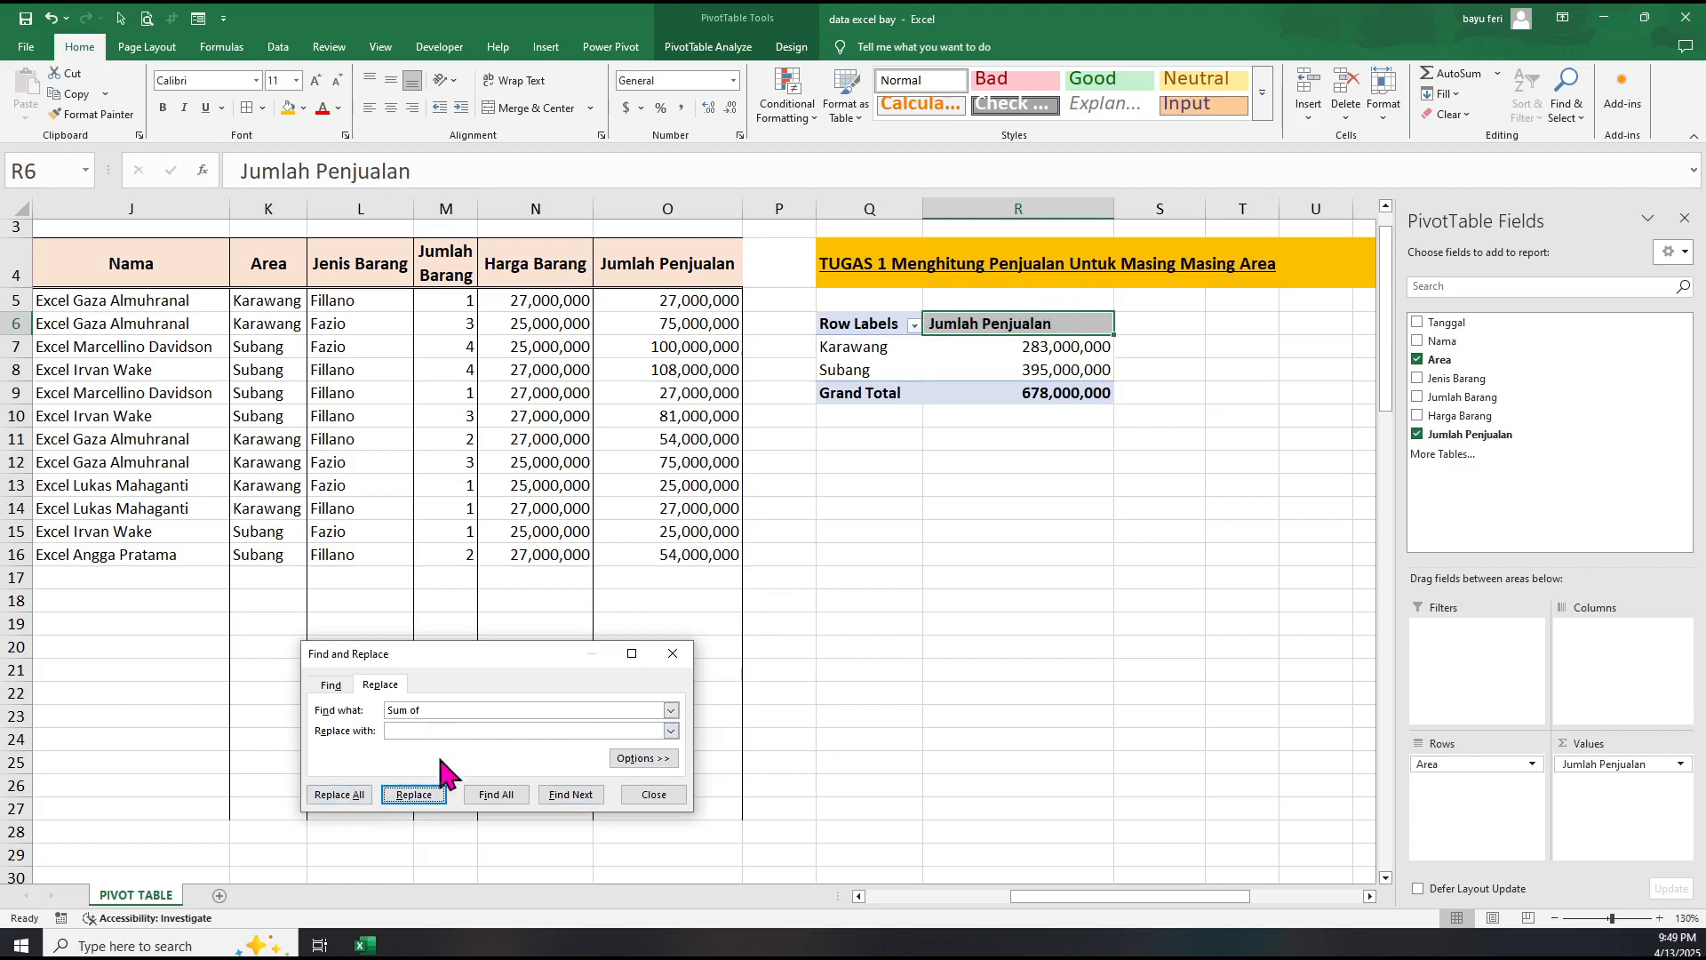
left_click(654, 794)
left_click(1031, 552)
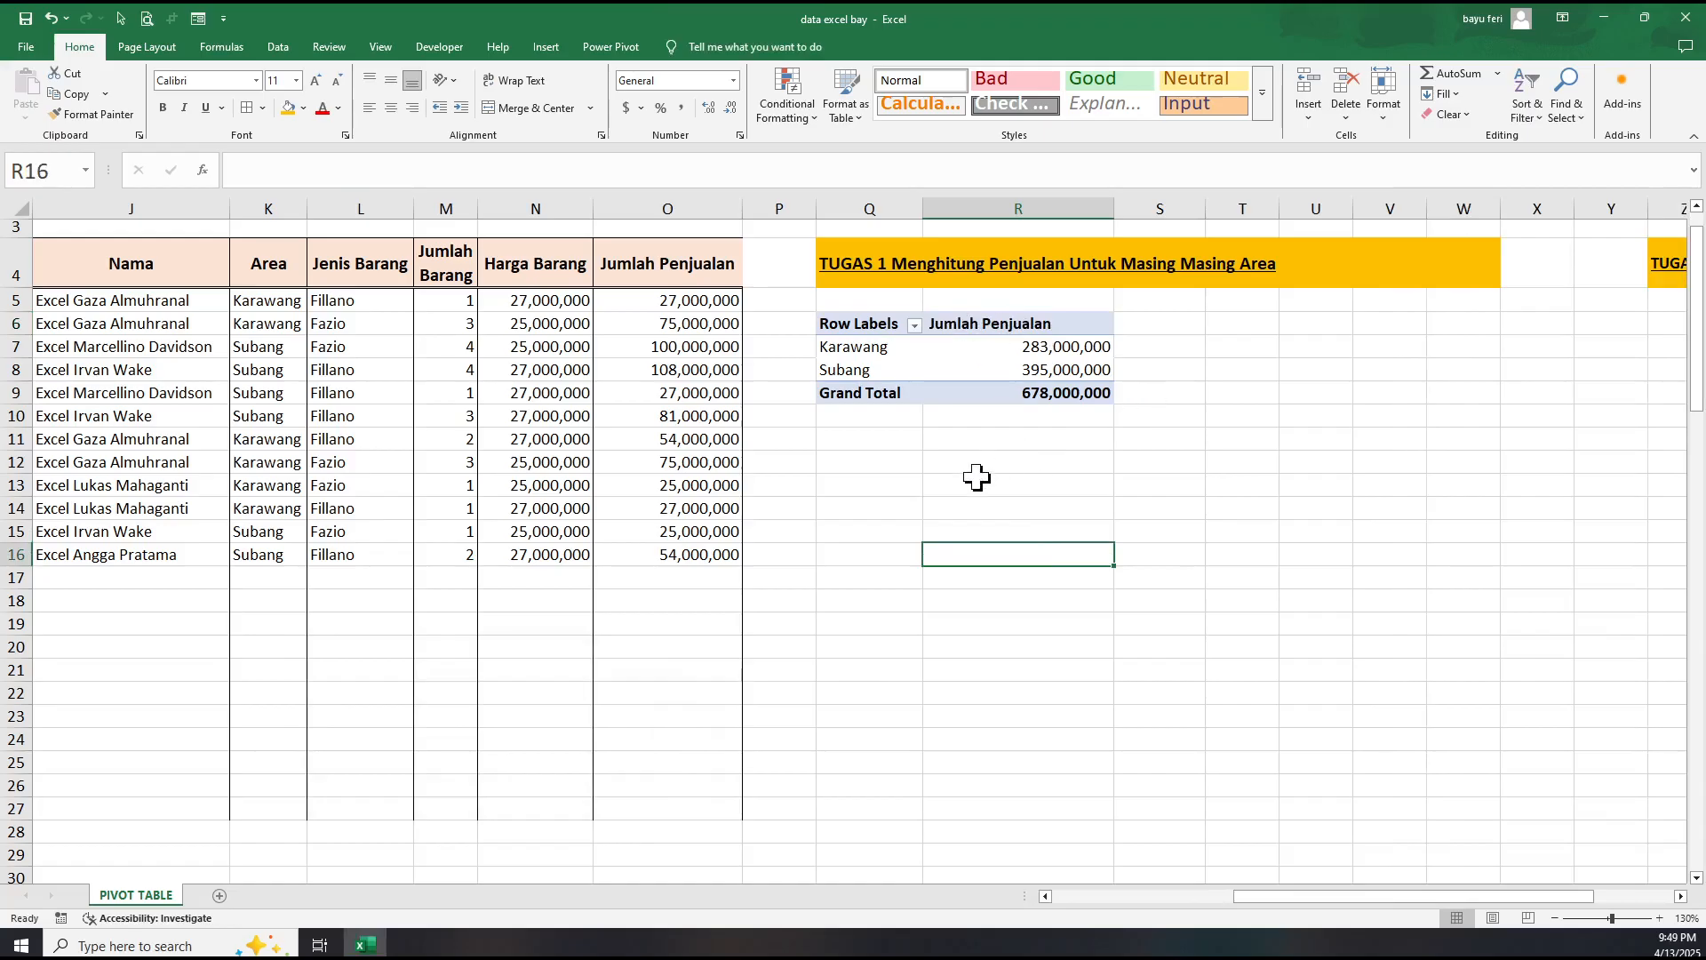
left_click(1046, 510)
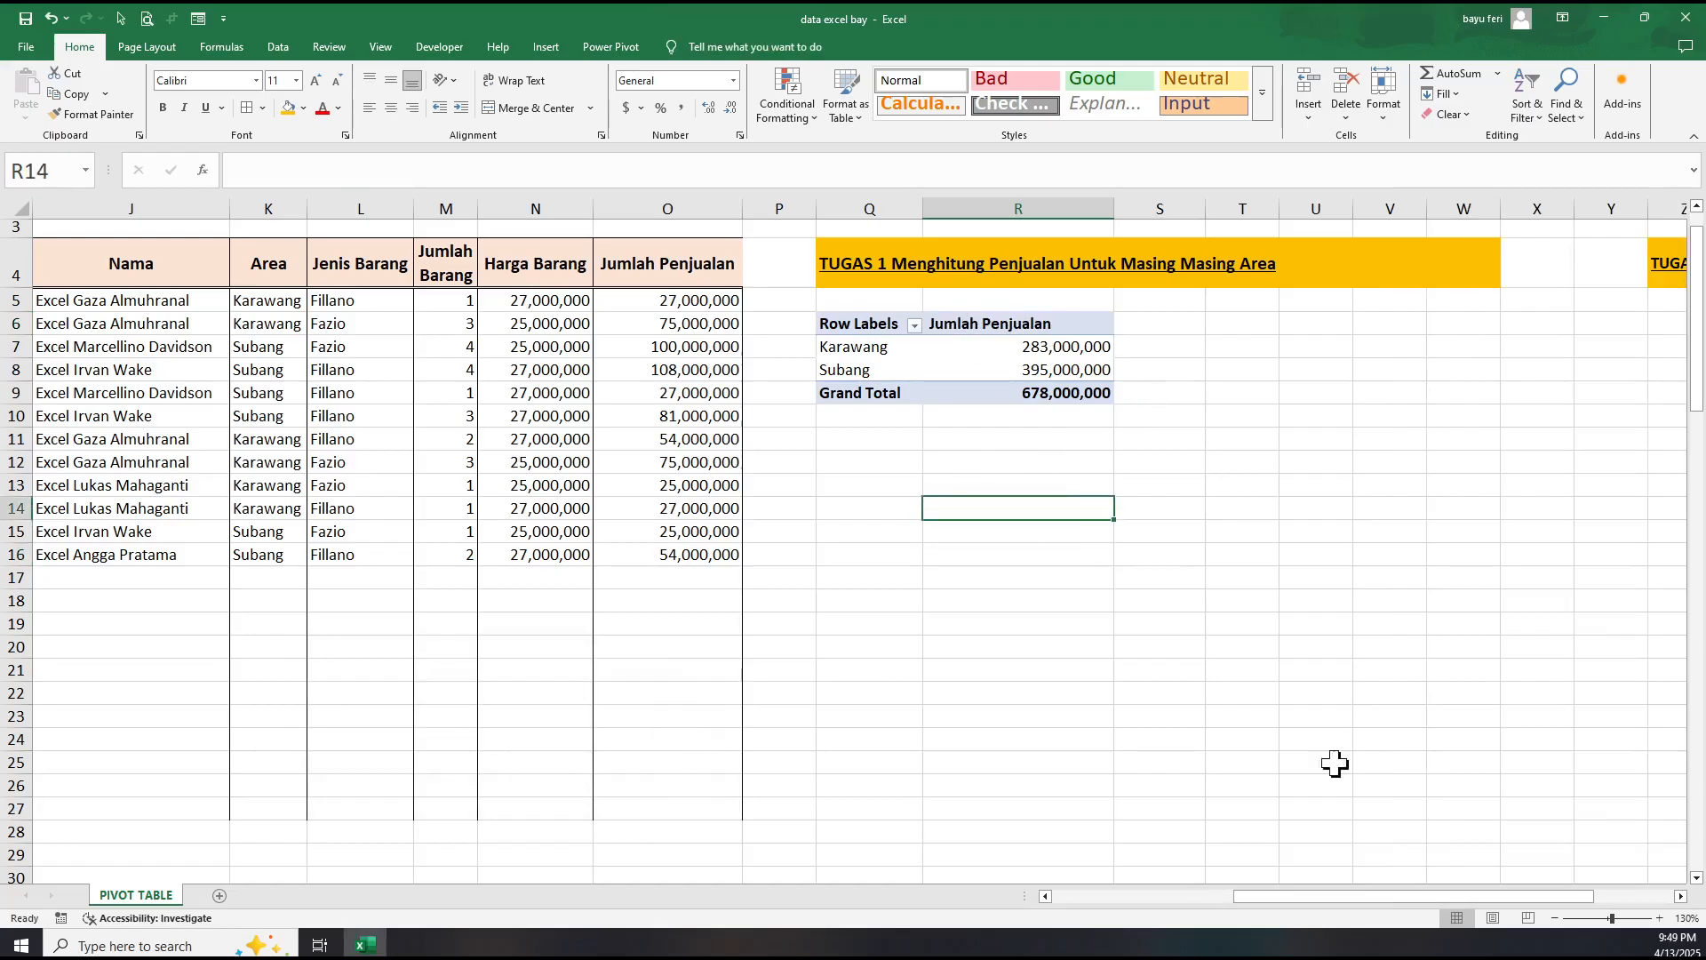
Insert a PivotTable from the sales range I4:O16 on the existing worksheet at cell Z6, under the TUGAS 2 heading.
left_click(1680, 896)
left_click(1680, 896)
left_click(1680, 895)
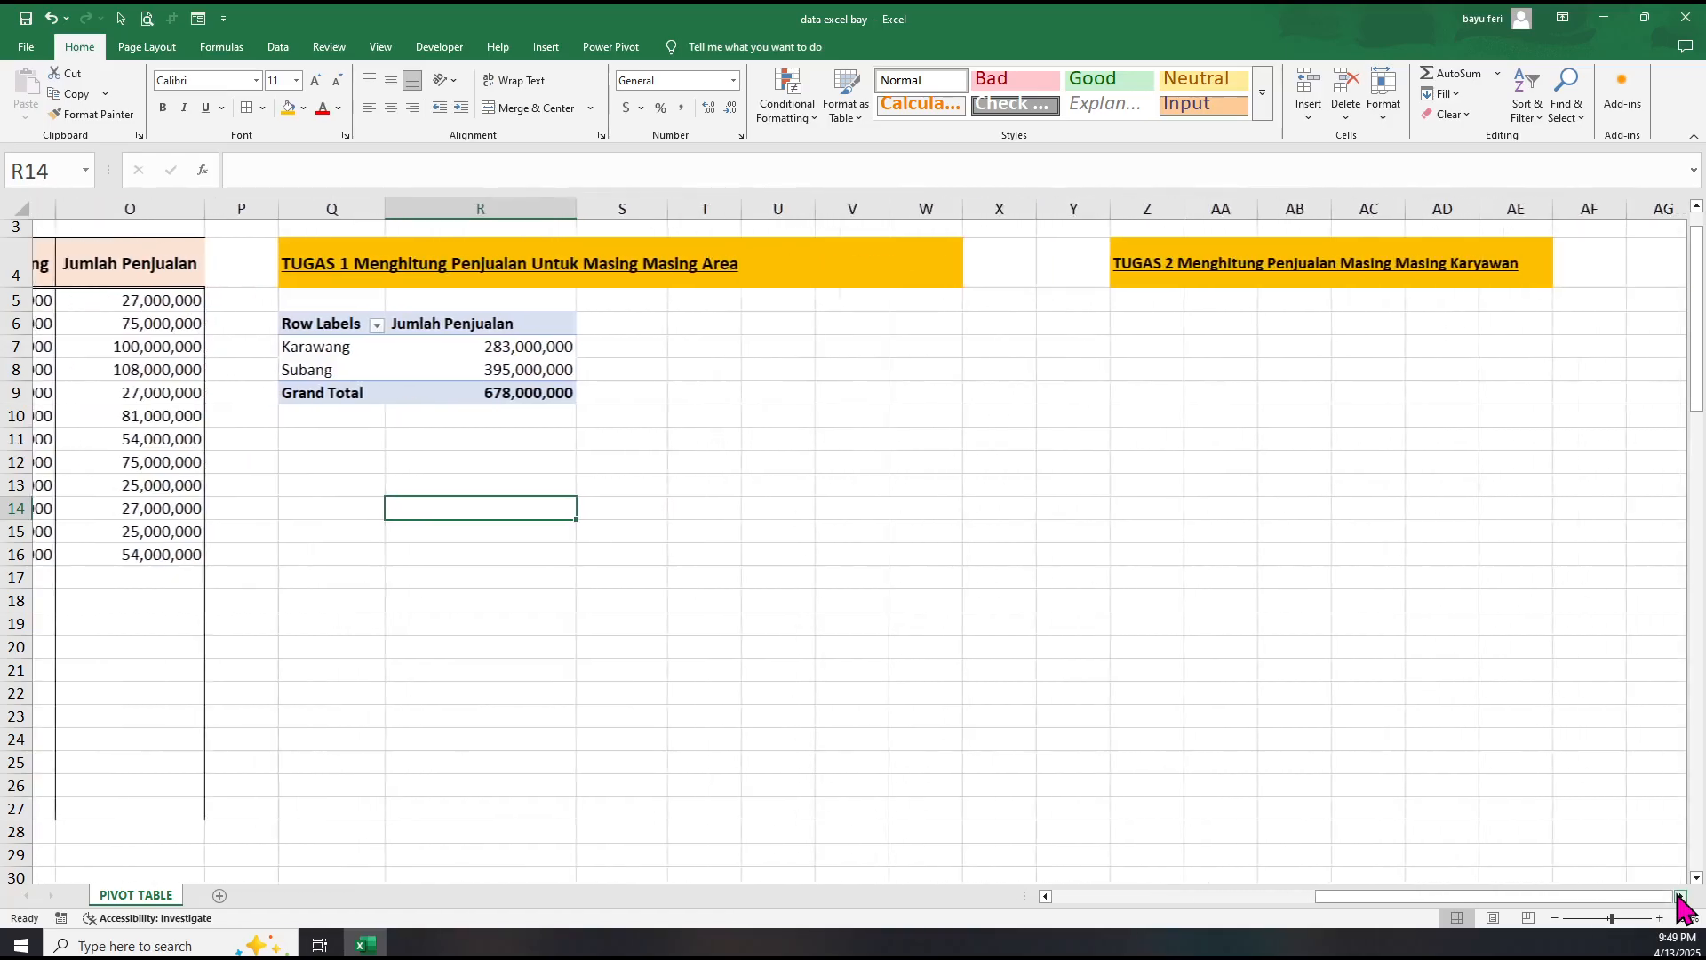
left_click(1681, 896)
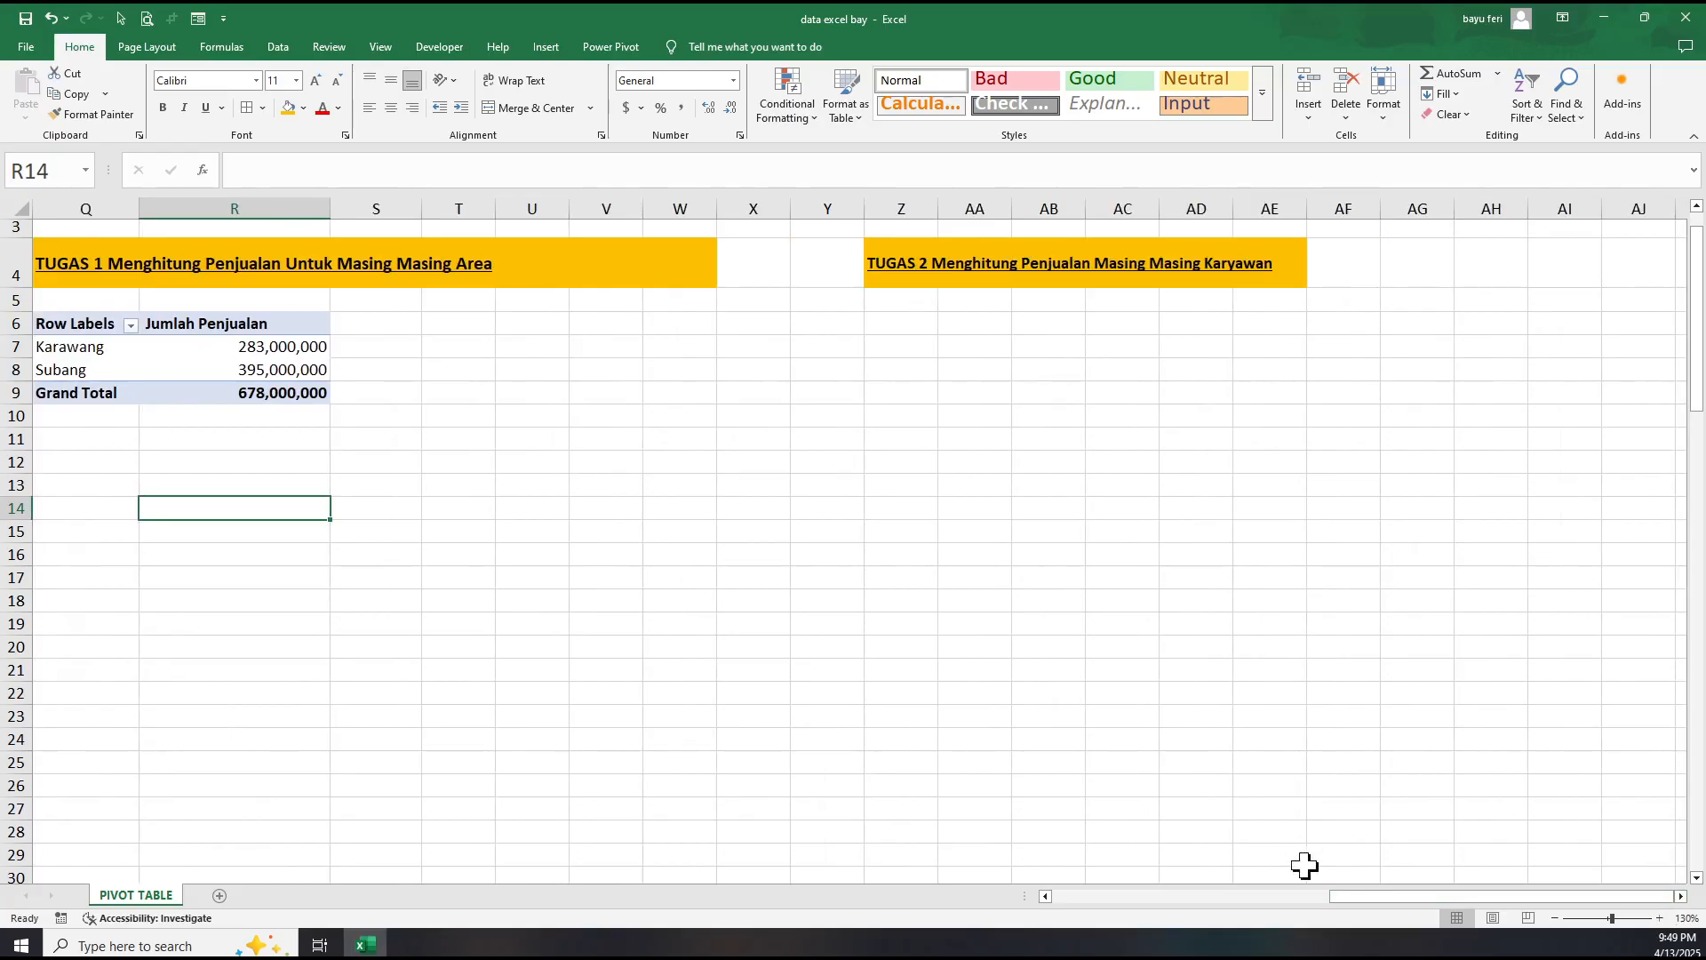
left_click_drag(1365, 897, 1229, 897)
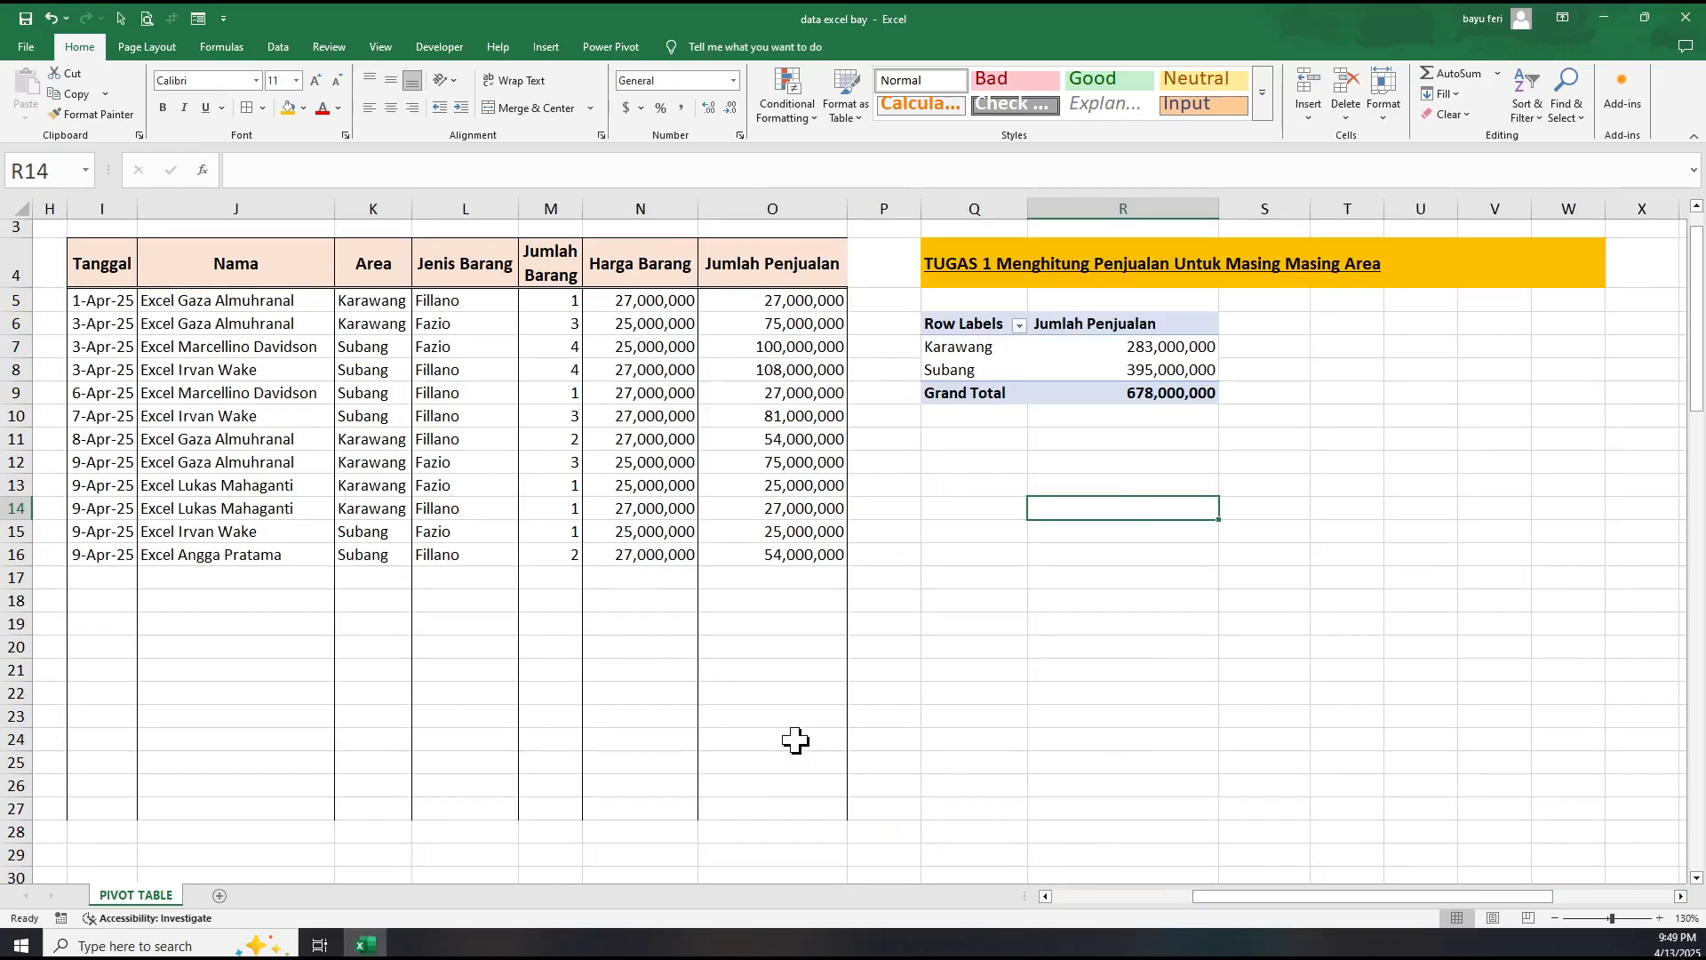
left_click(257, 304)
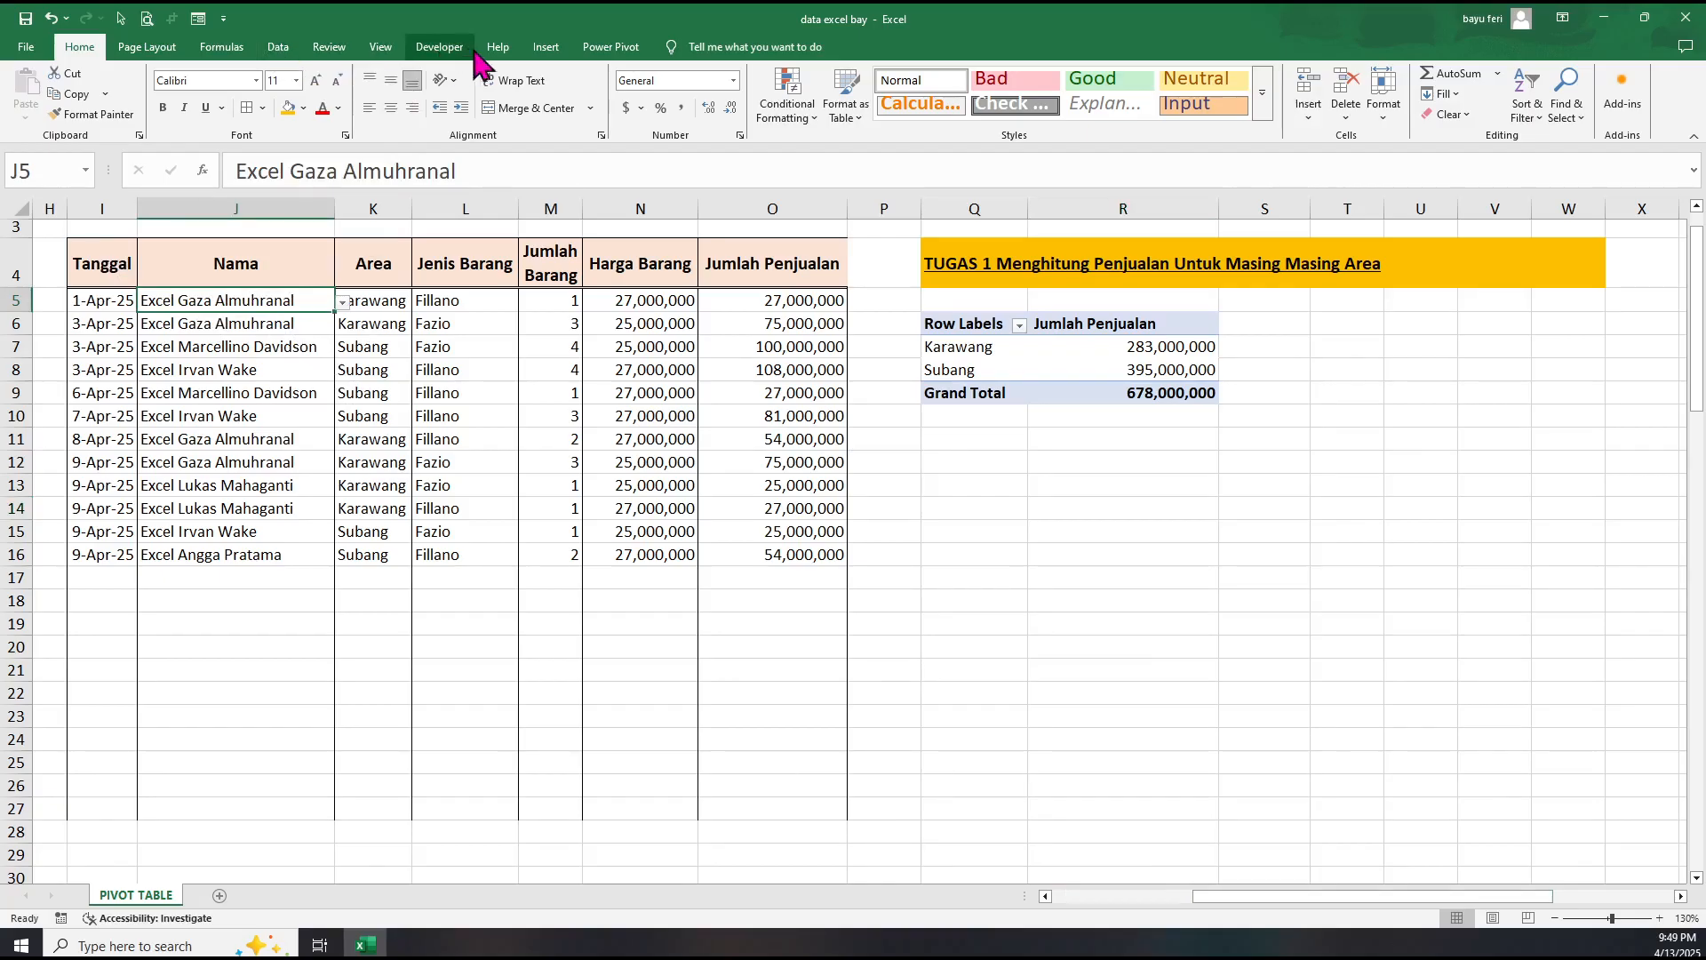
left_click(546, 47)
left_click(35, 118)
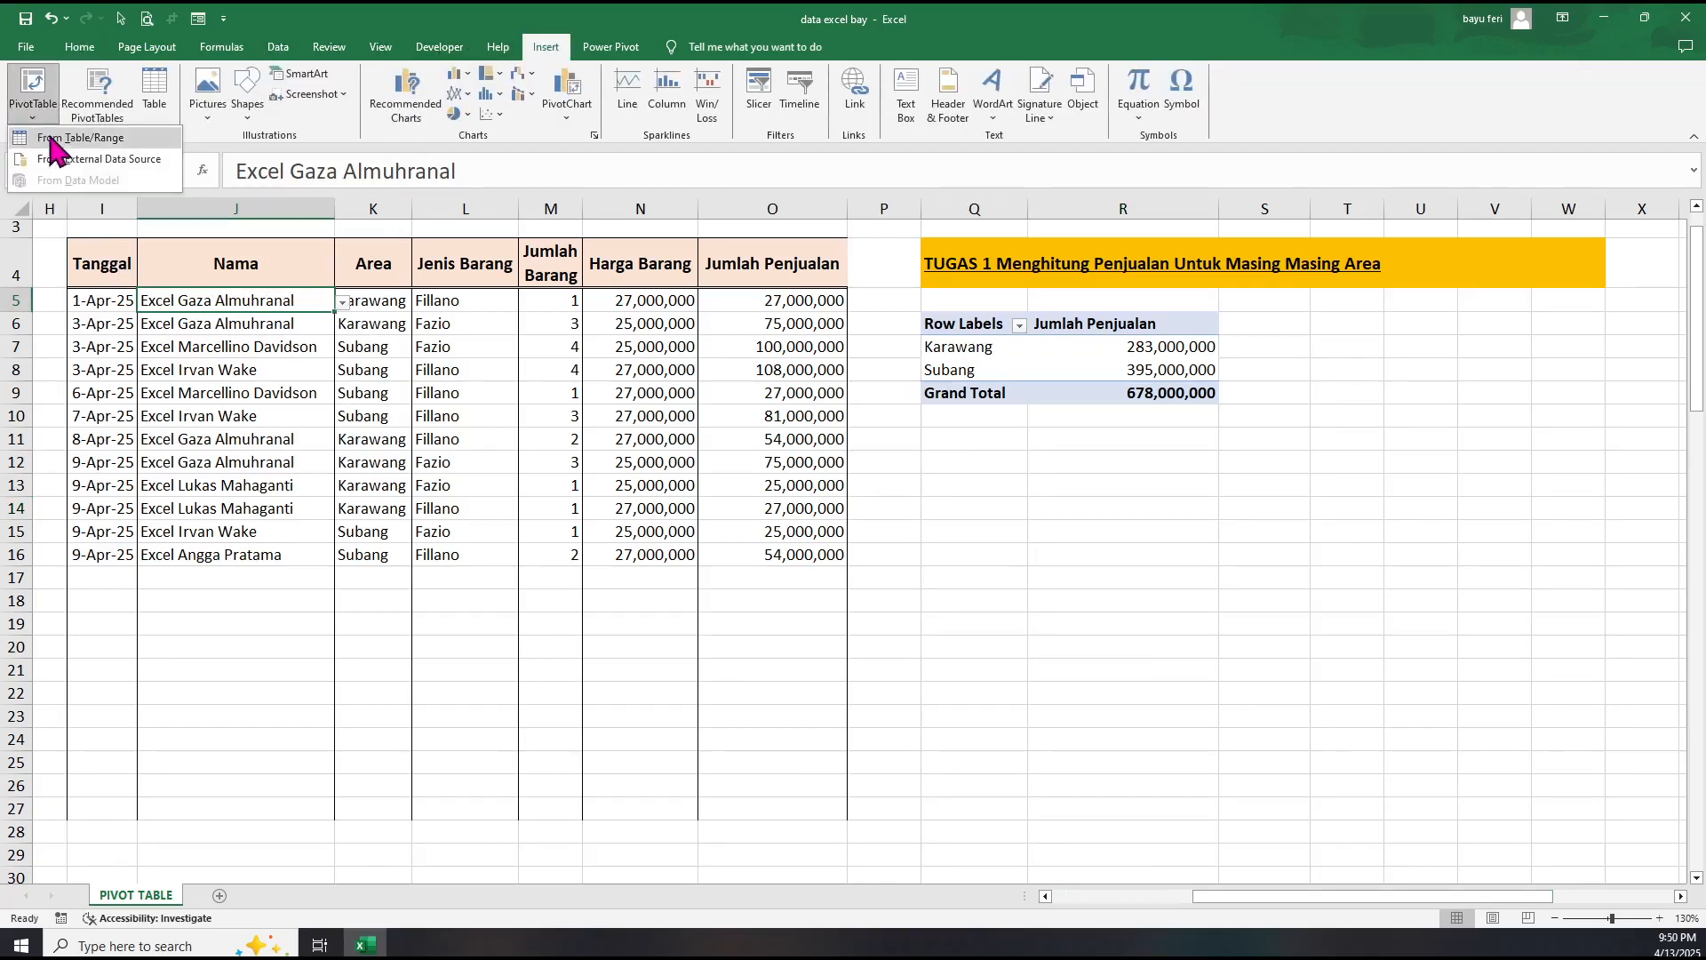
left_click(55, 148)
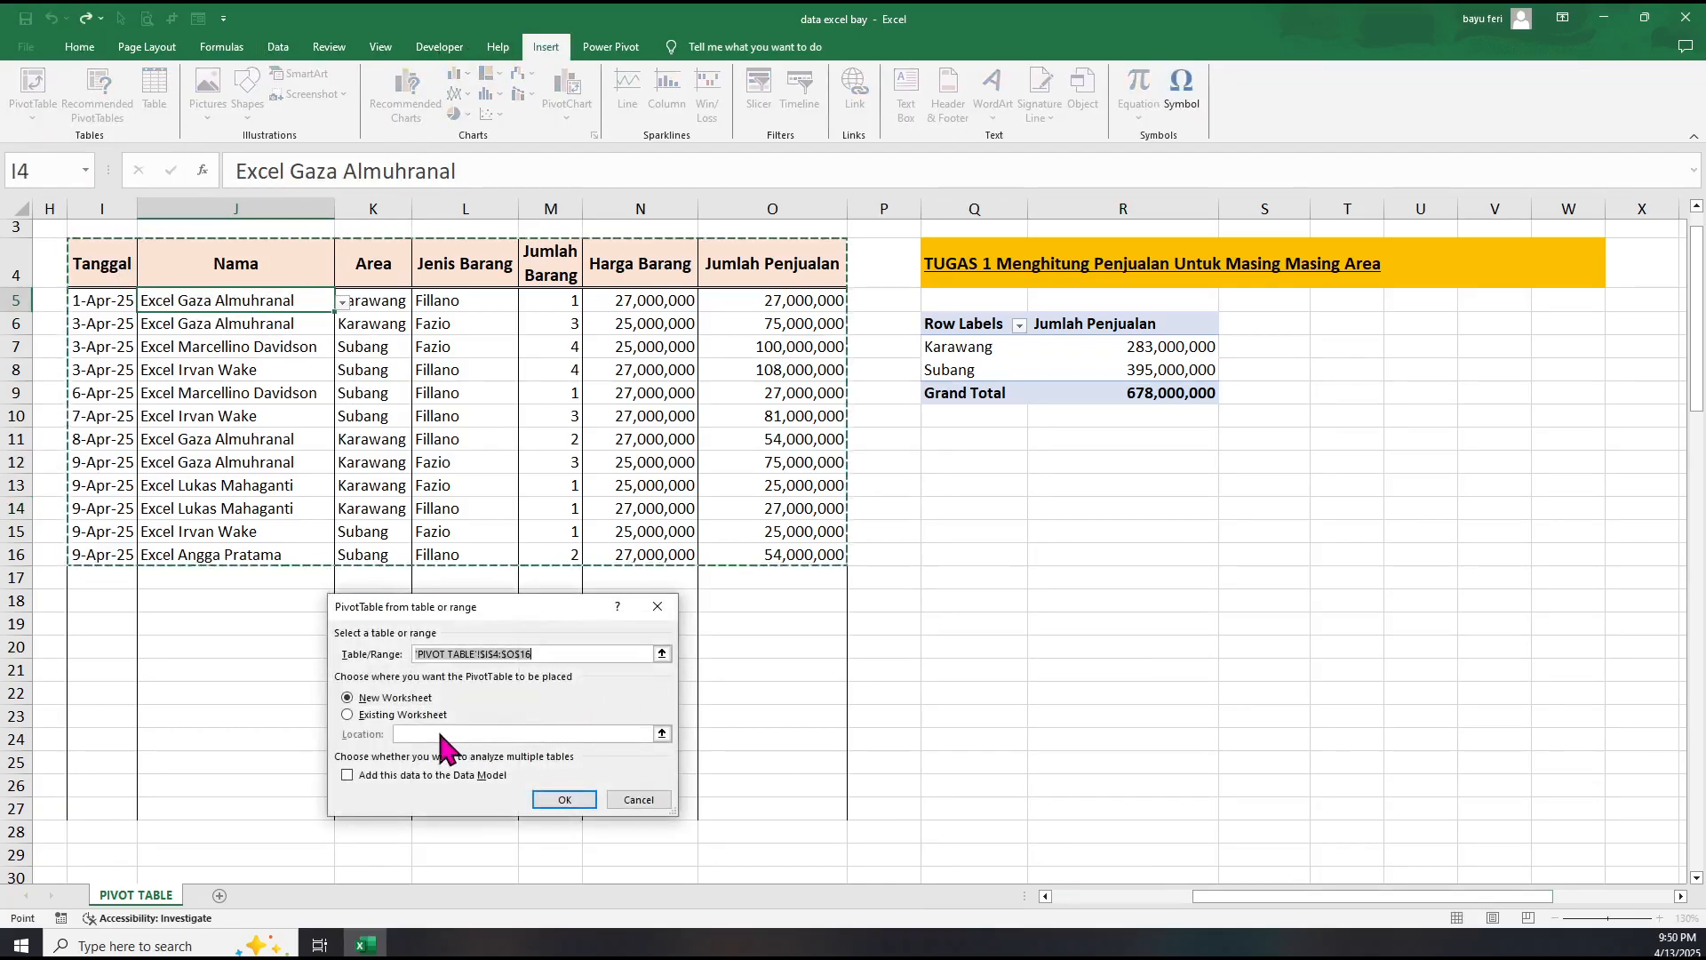
left_click(348, 714)
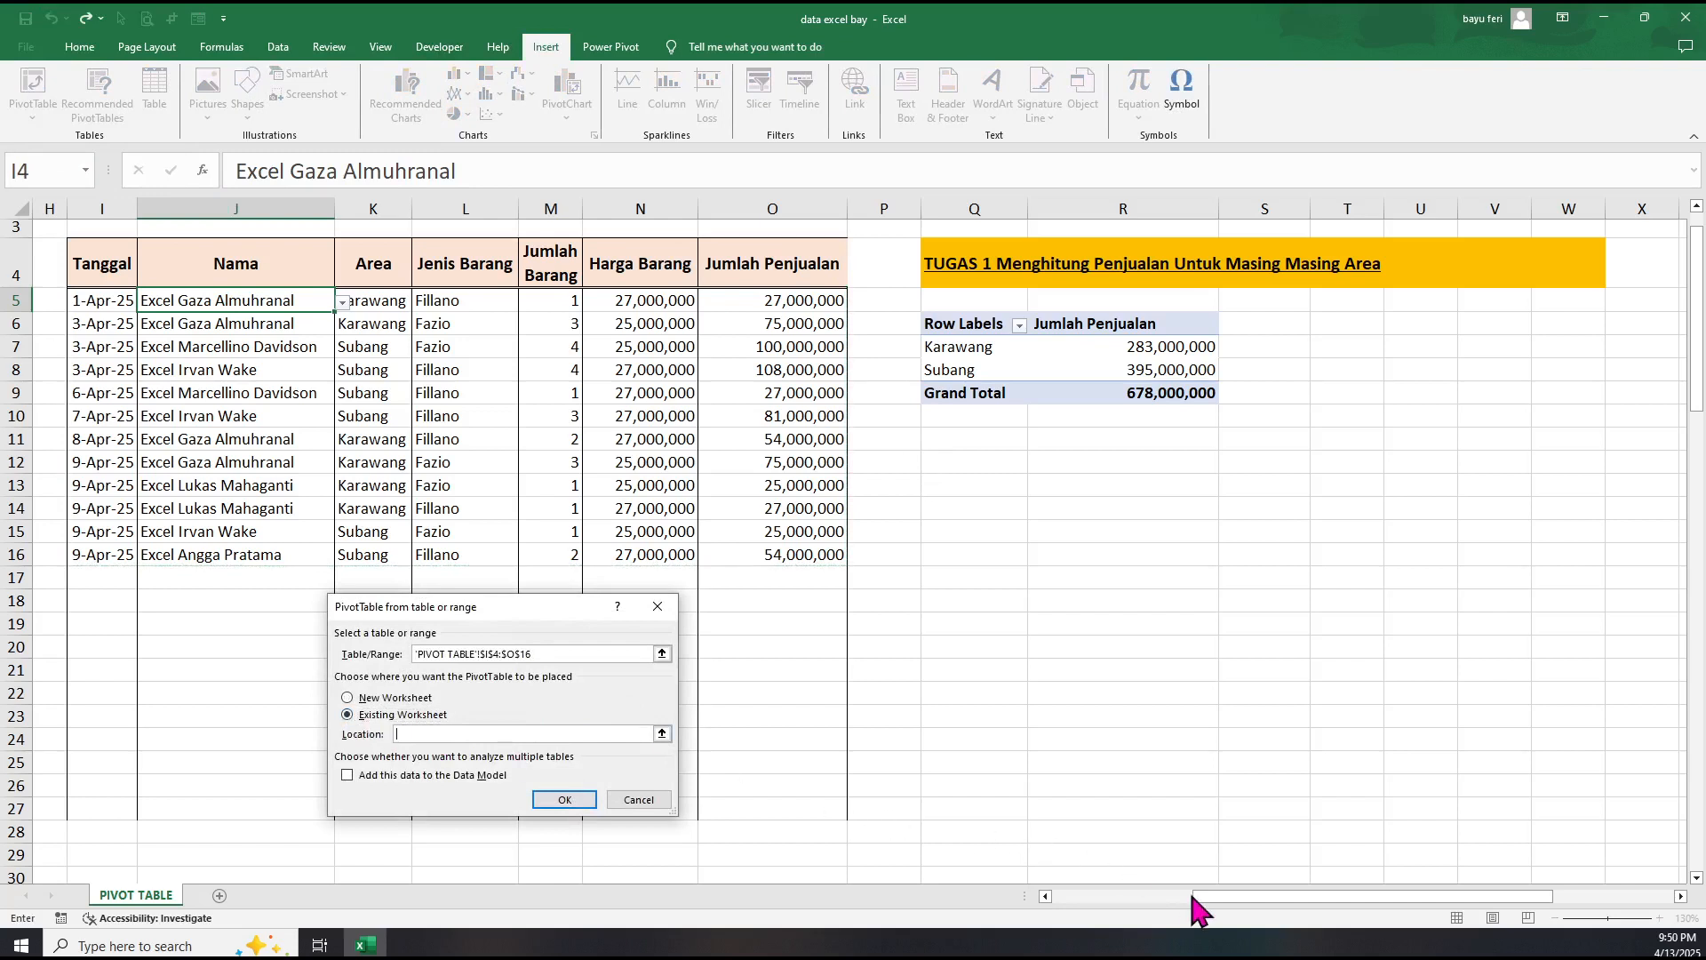
left_click_drag(1195, 896, 1321, 896)
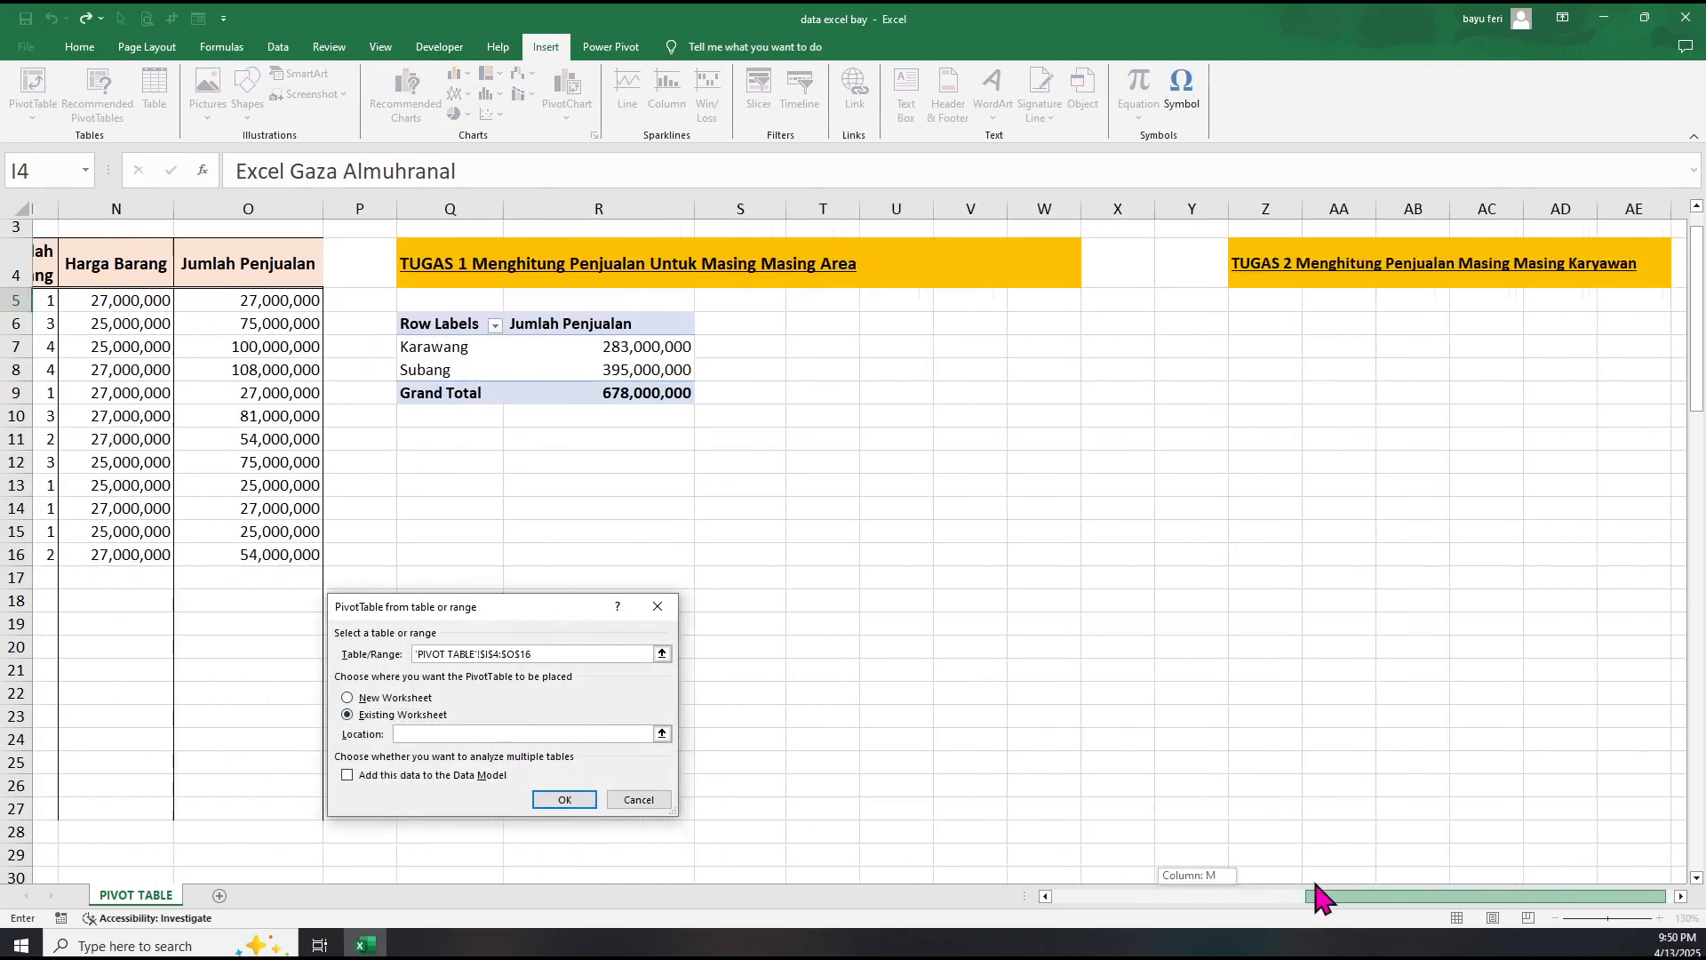
left_click(1249, 330)
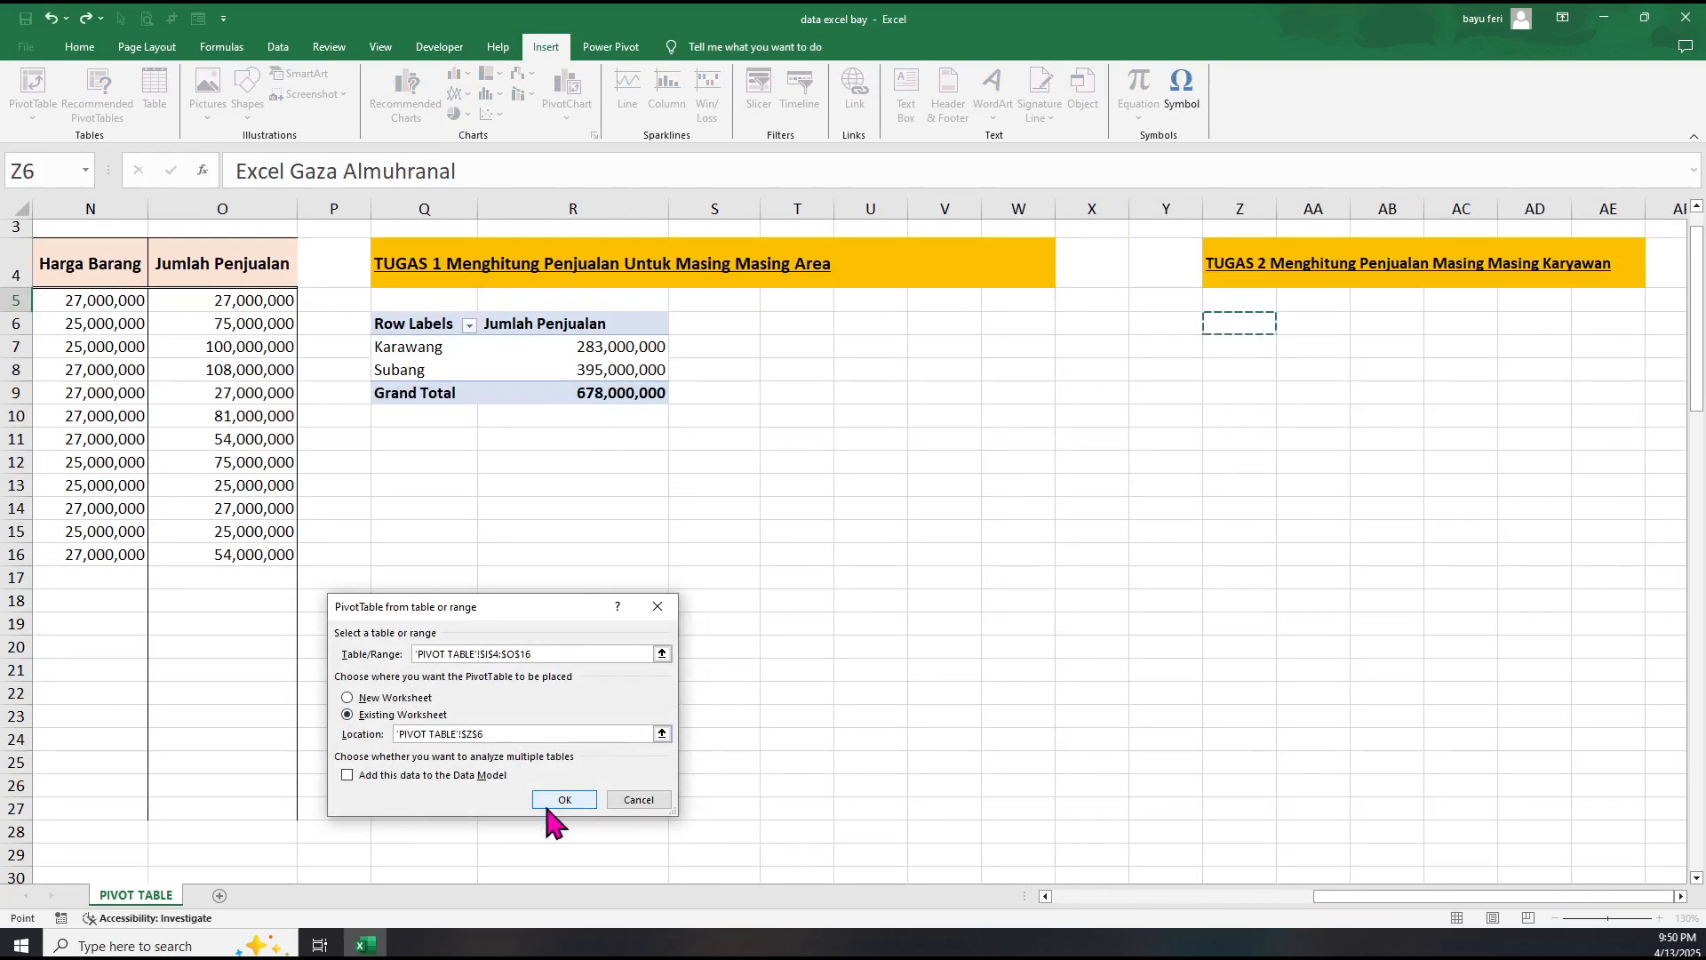
left_click(565, 800)
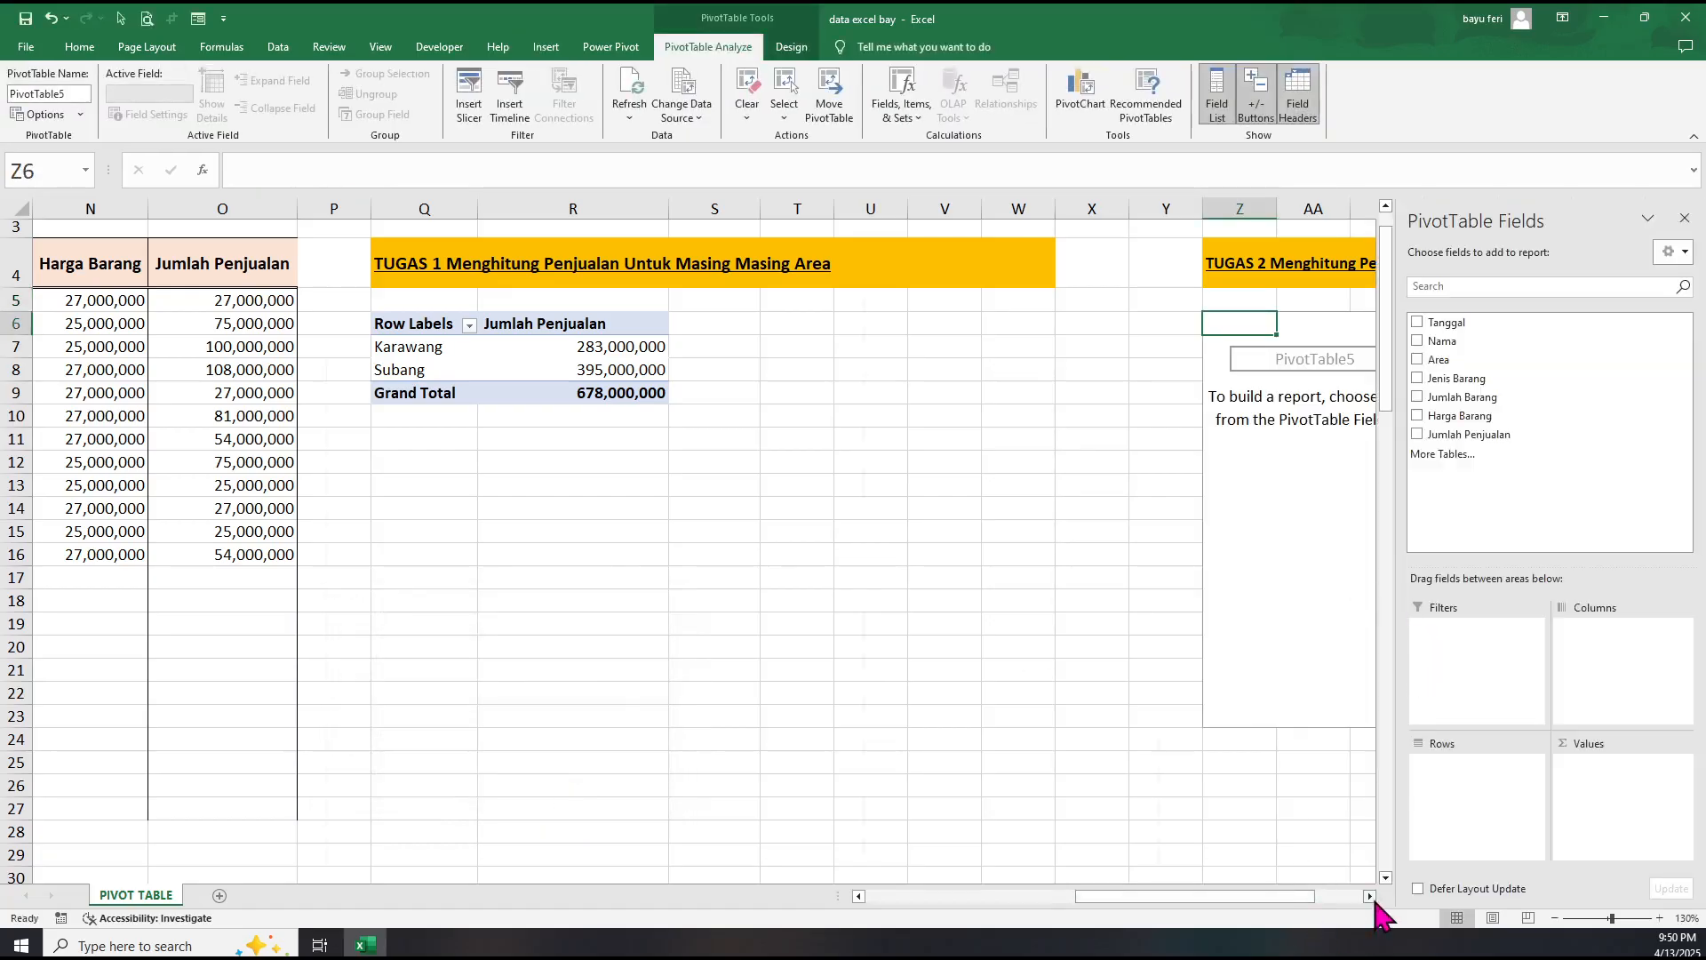
Lay out the TUGAS 2 pivot table with Nama as the row field and the sum of Jumlah Penjualan as the values.
left_click(1369, 896)
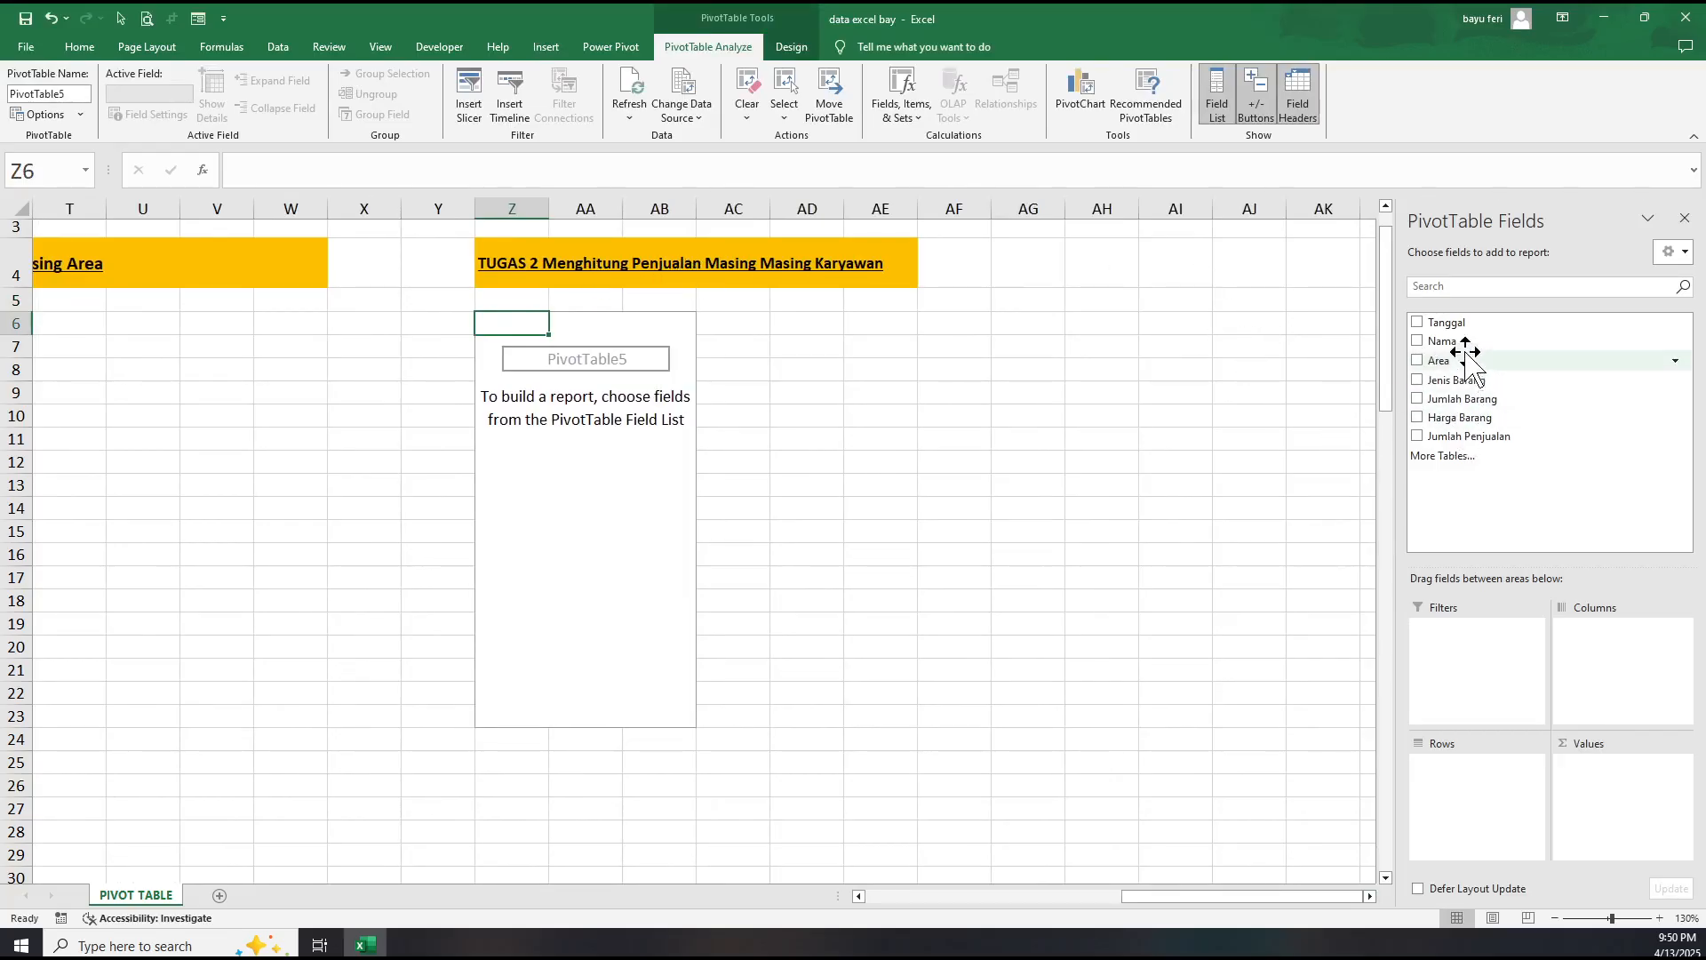
left_click_drag(1441, 341, 1451, 791)
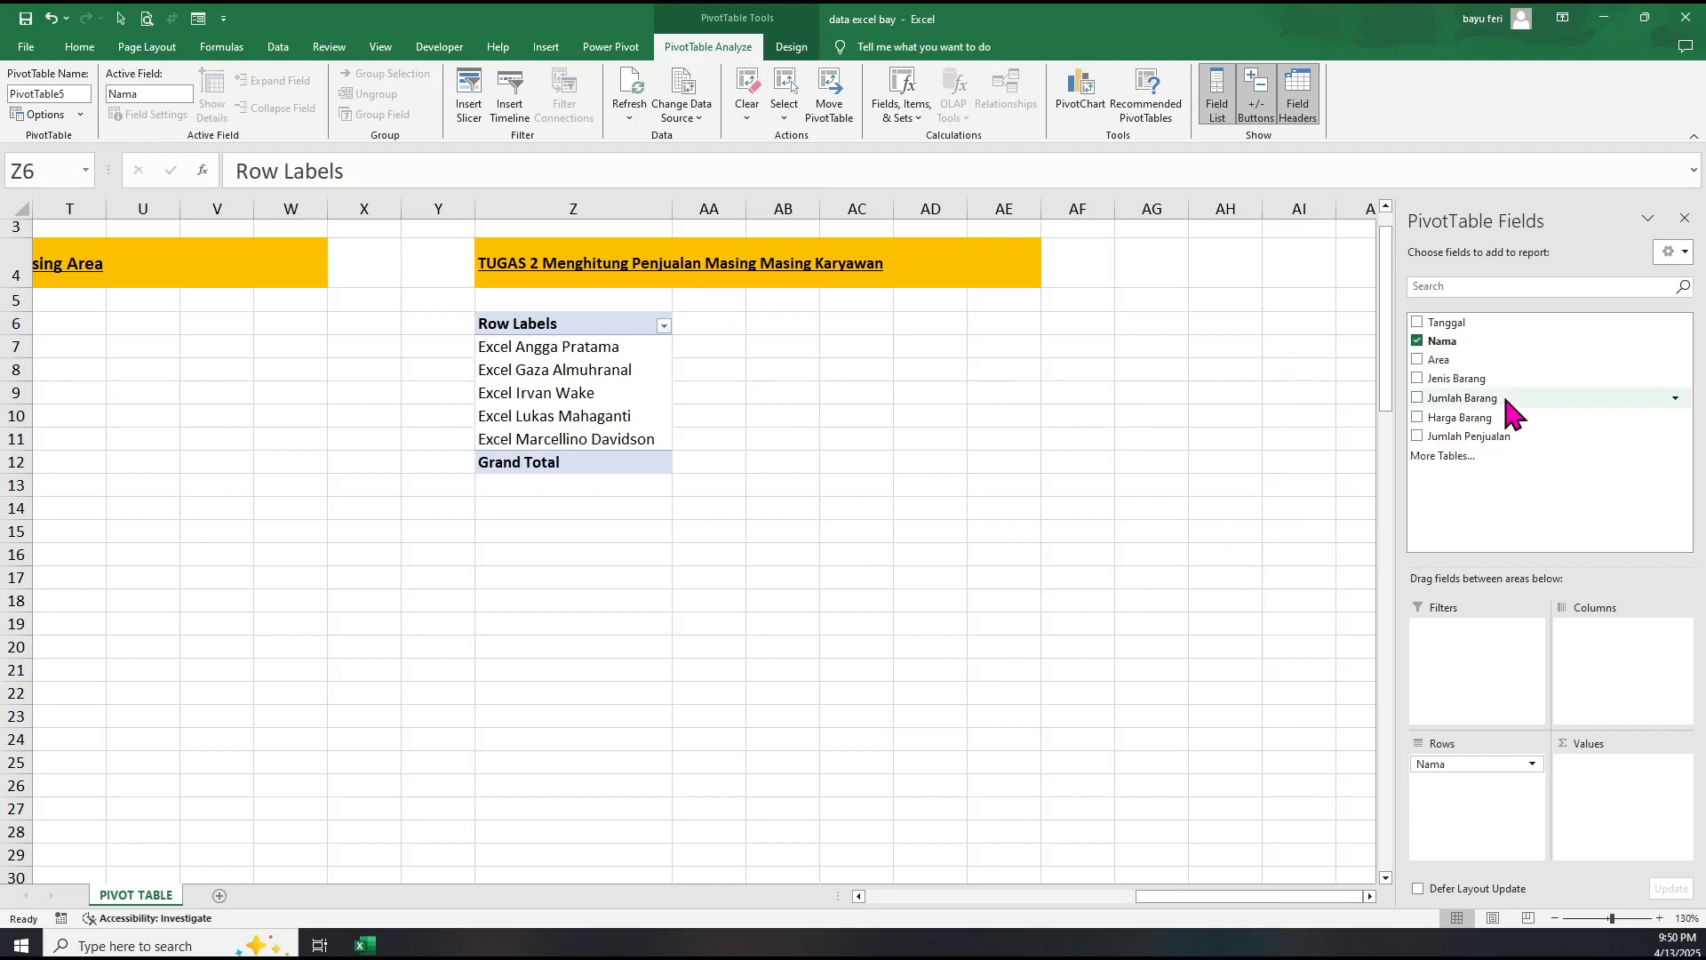
left_click_drag(1490, 436, 1593, 794)
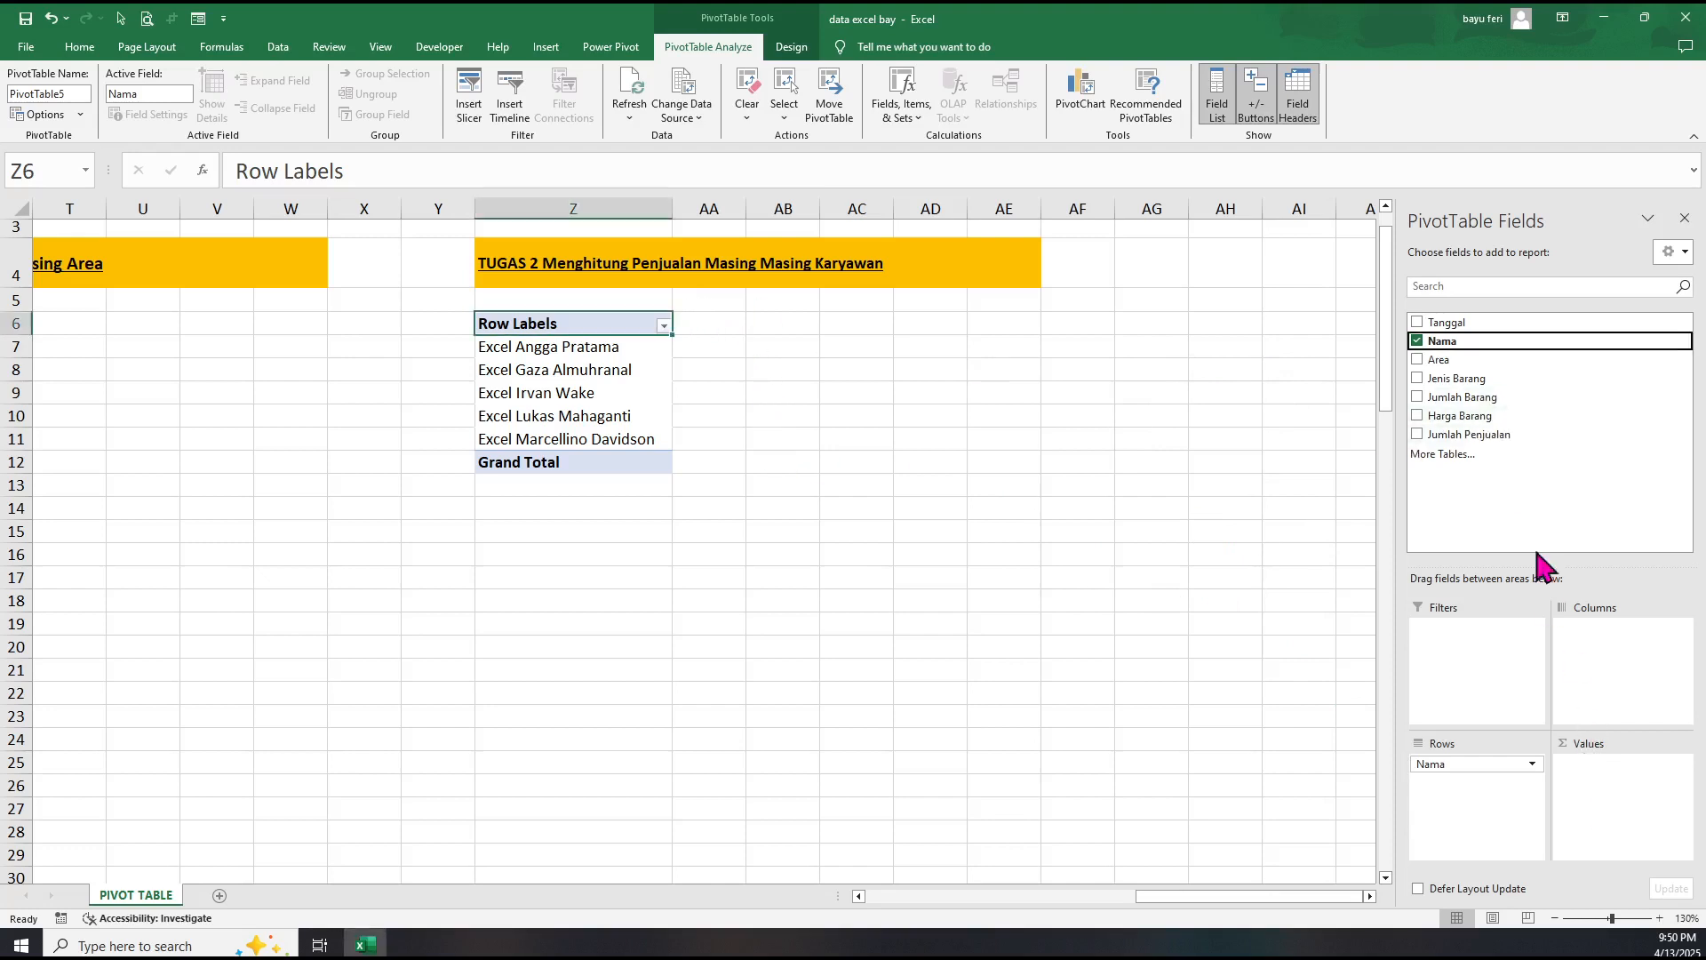
left_click_drag(1466, 445, 1591, 791)
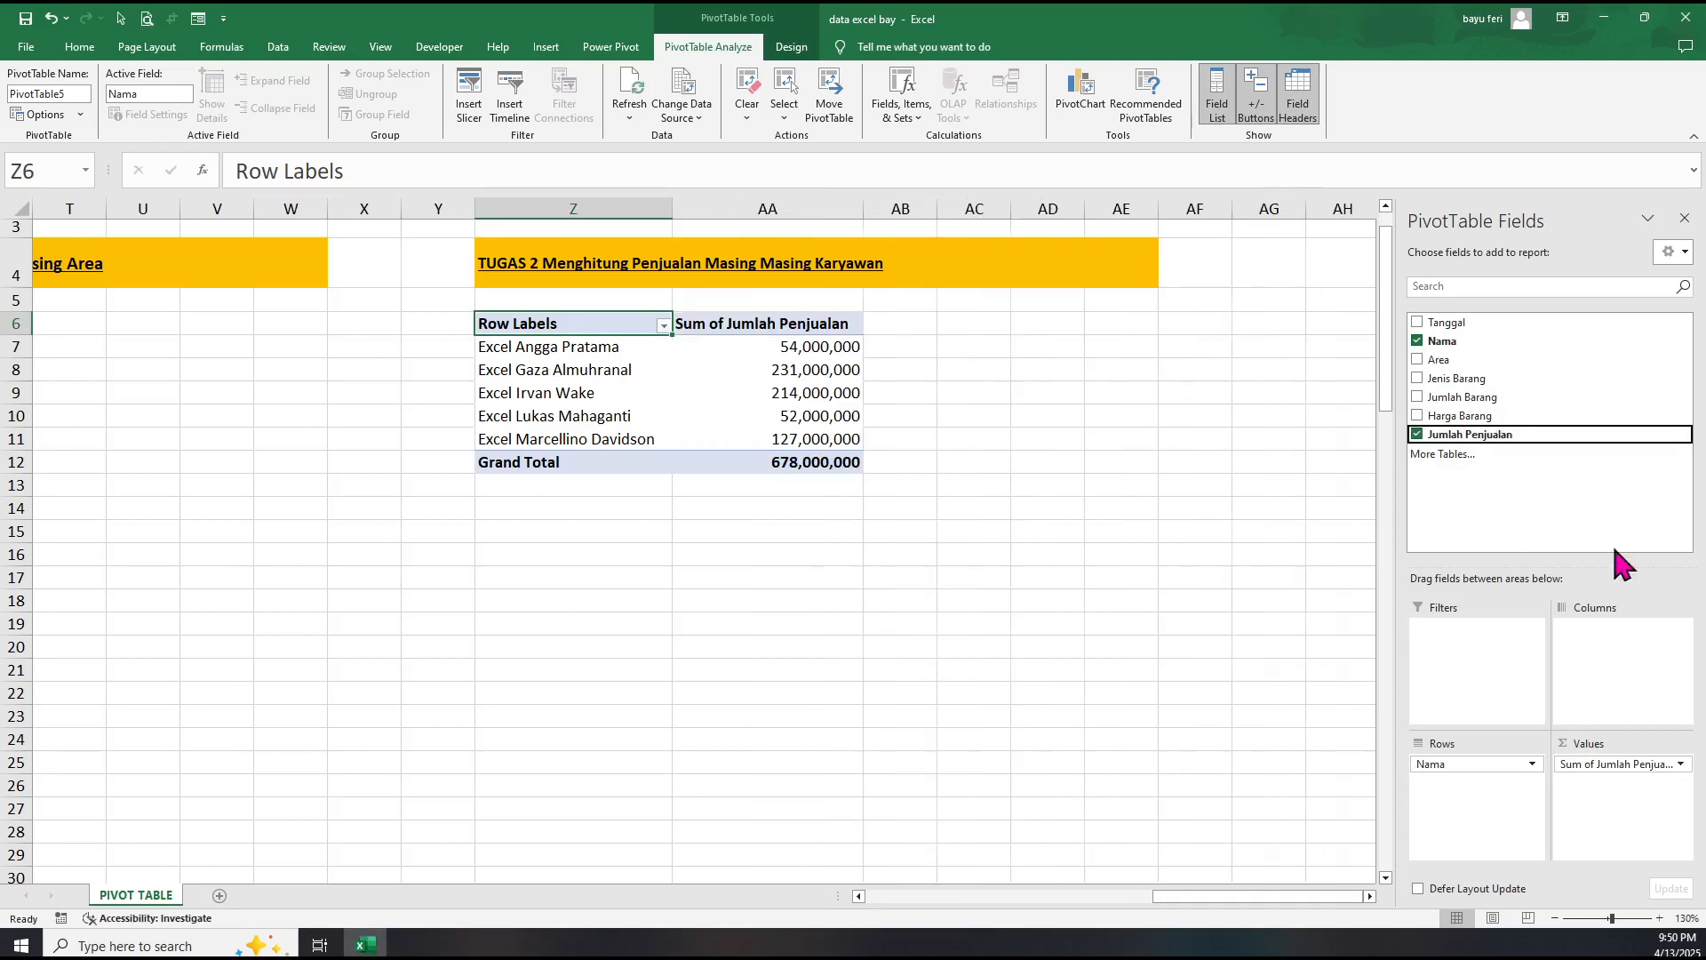
left_click(1050, 531)
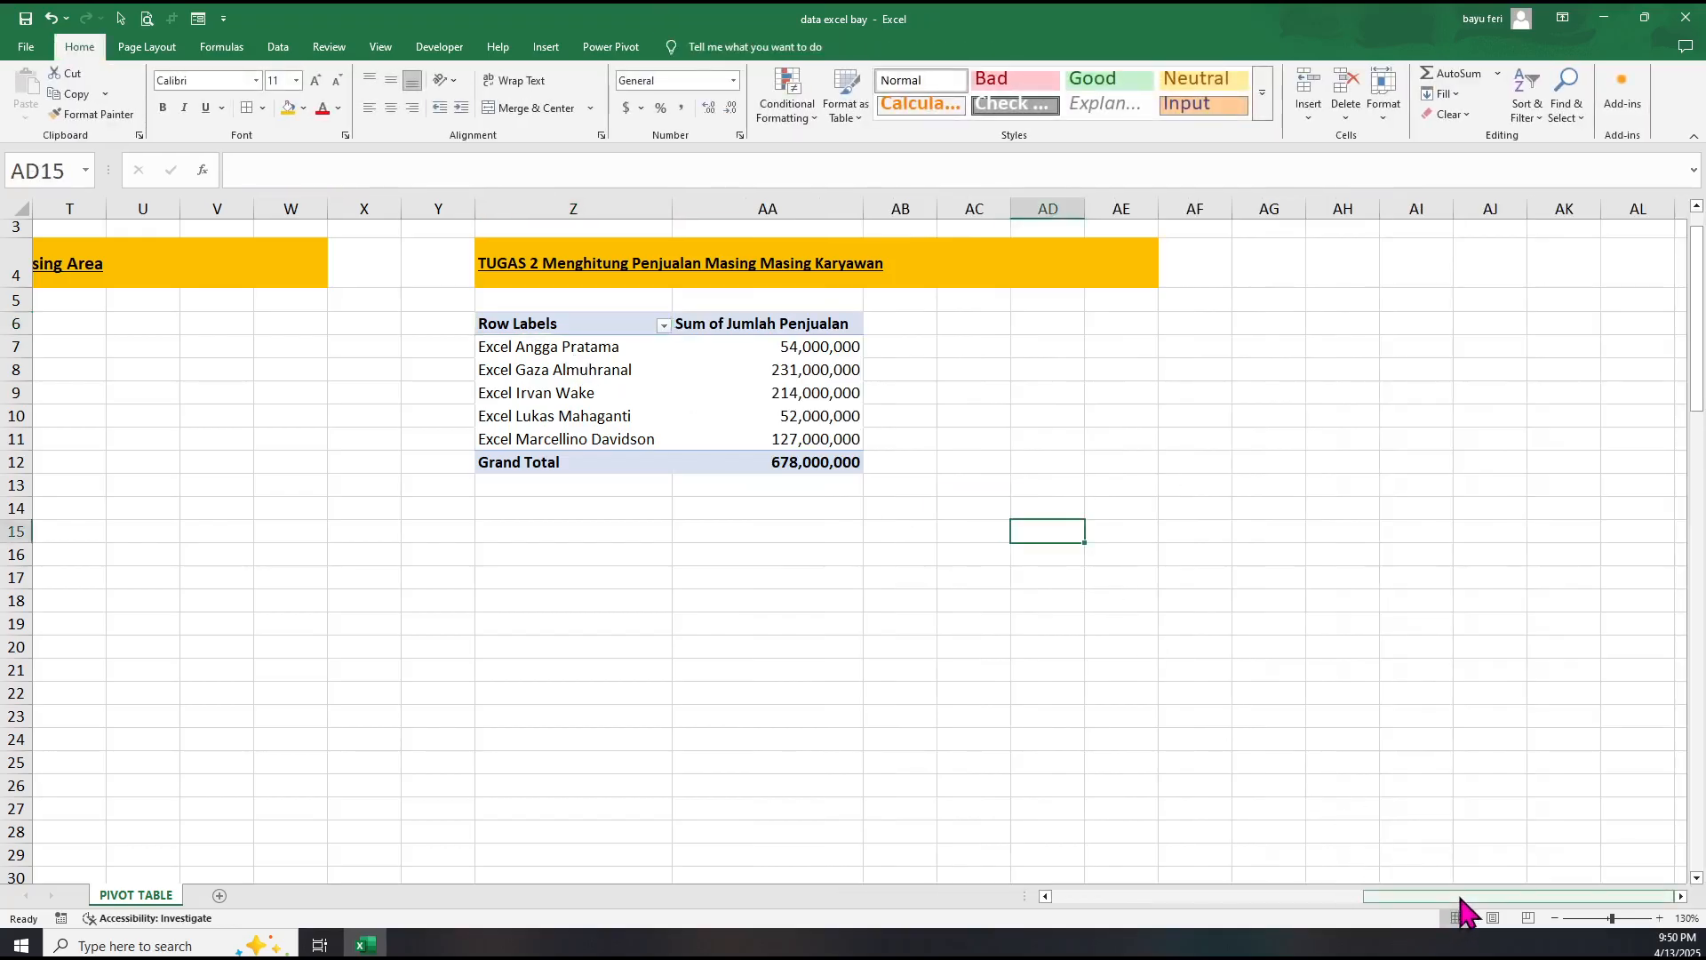
Add Jenis Barang as the column field of the TUGAS 2 pivot table to split each employee's sales by item type.
left_click_drag(1462, 898, 1383, 903)
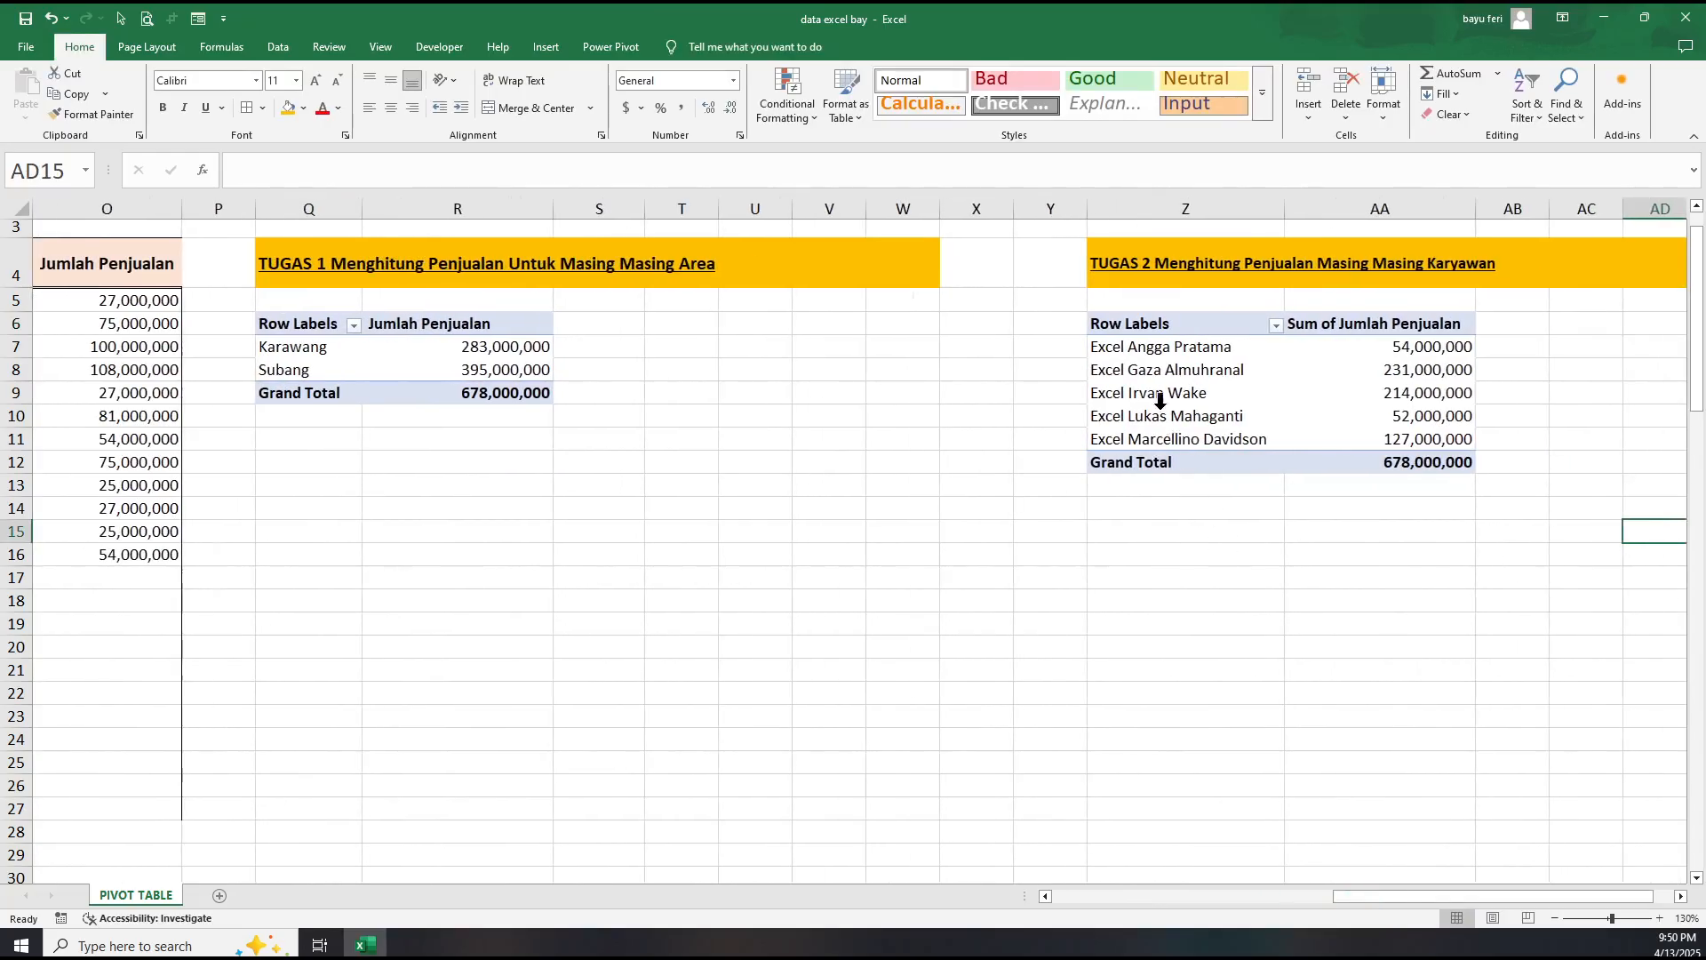
left_click(1158, 354)
left_click(1147, 393)
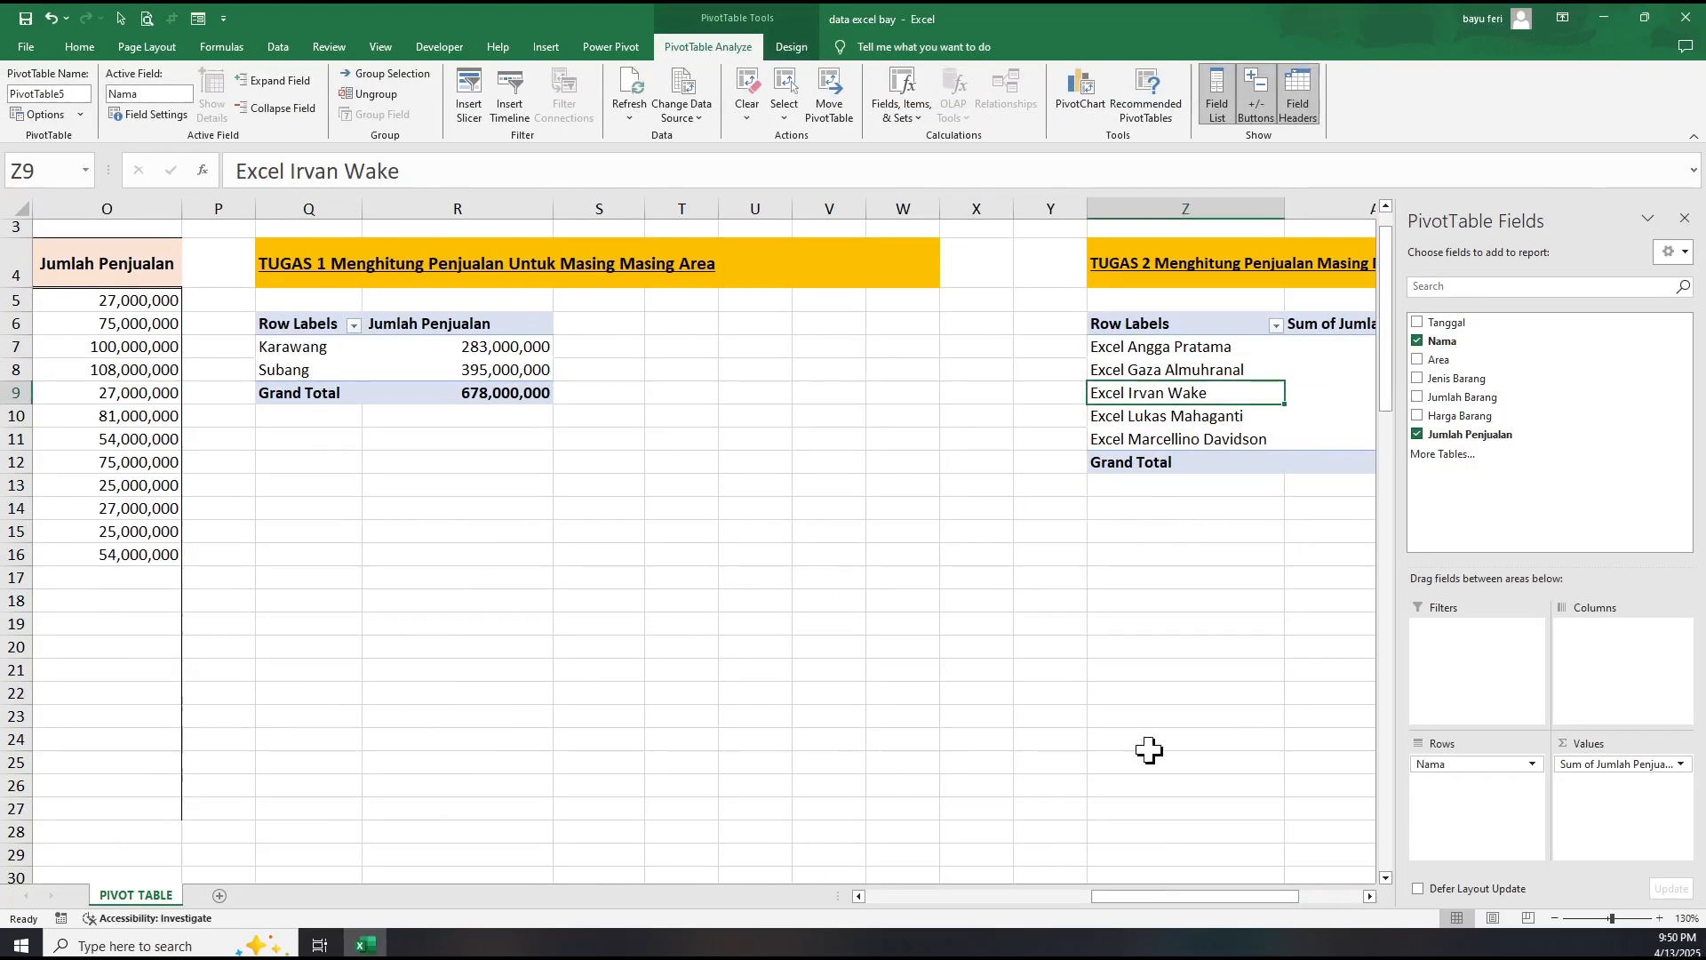
left_click(1370, 896)
left_click(1369, 896)
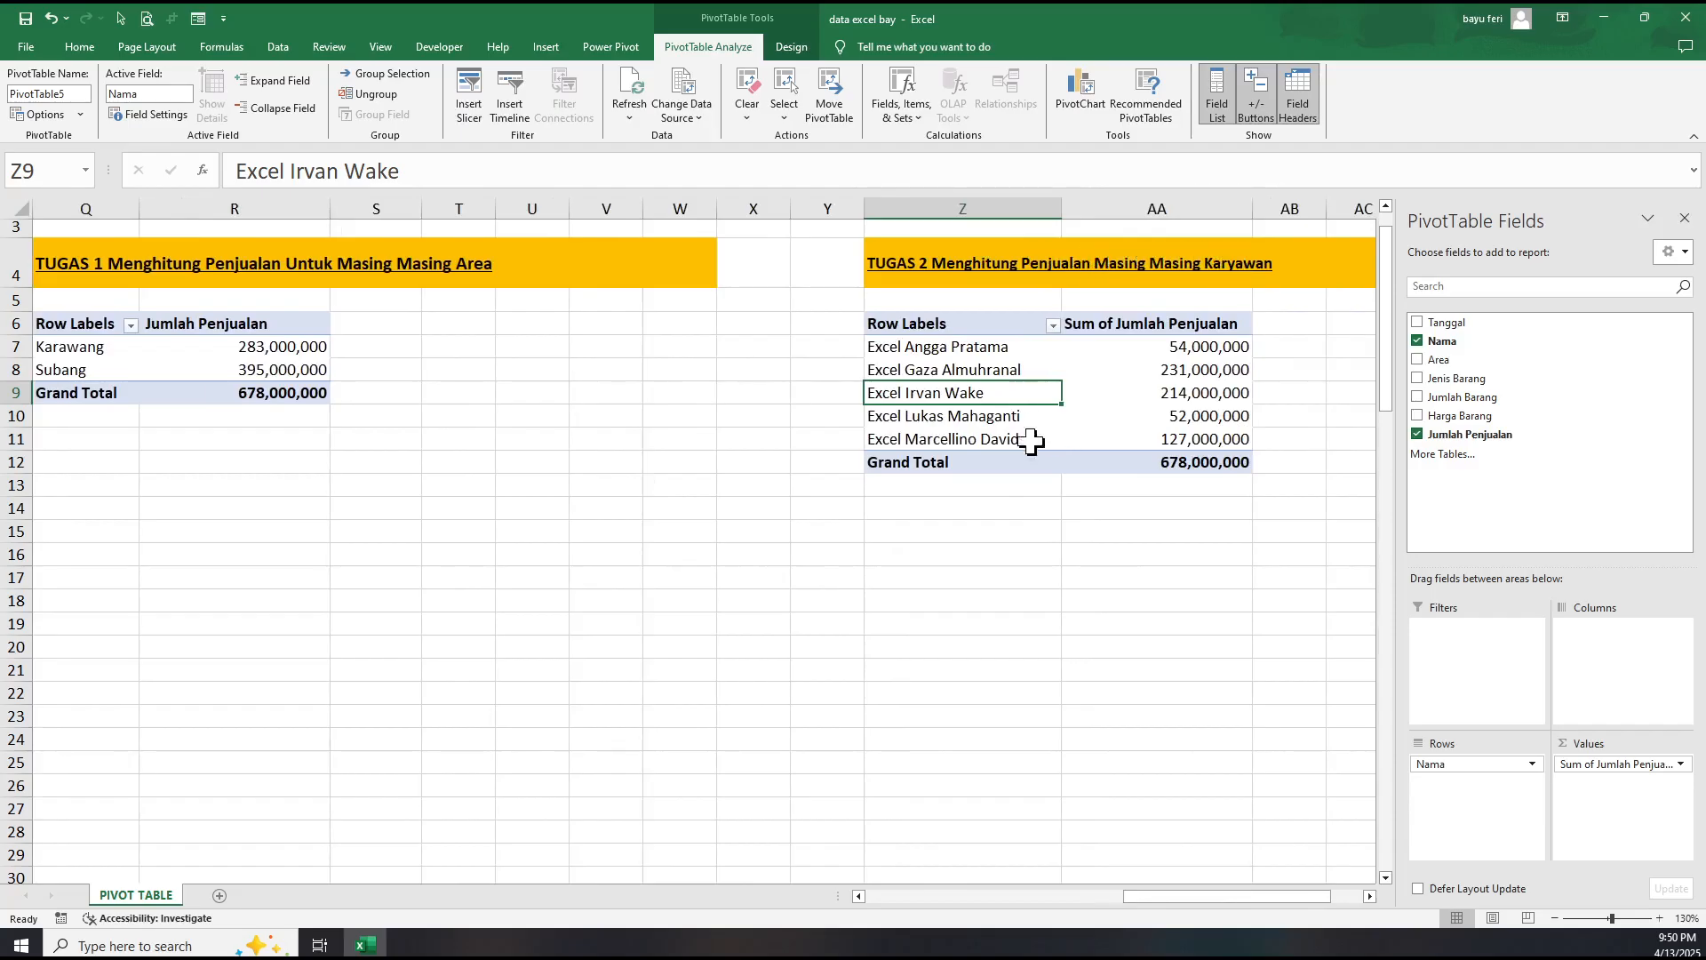
left_click_drag(1271, 898, 1236, 899)
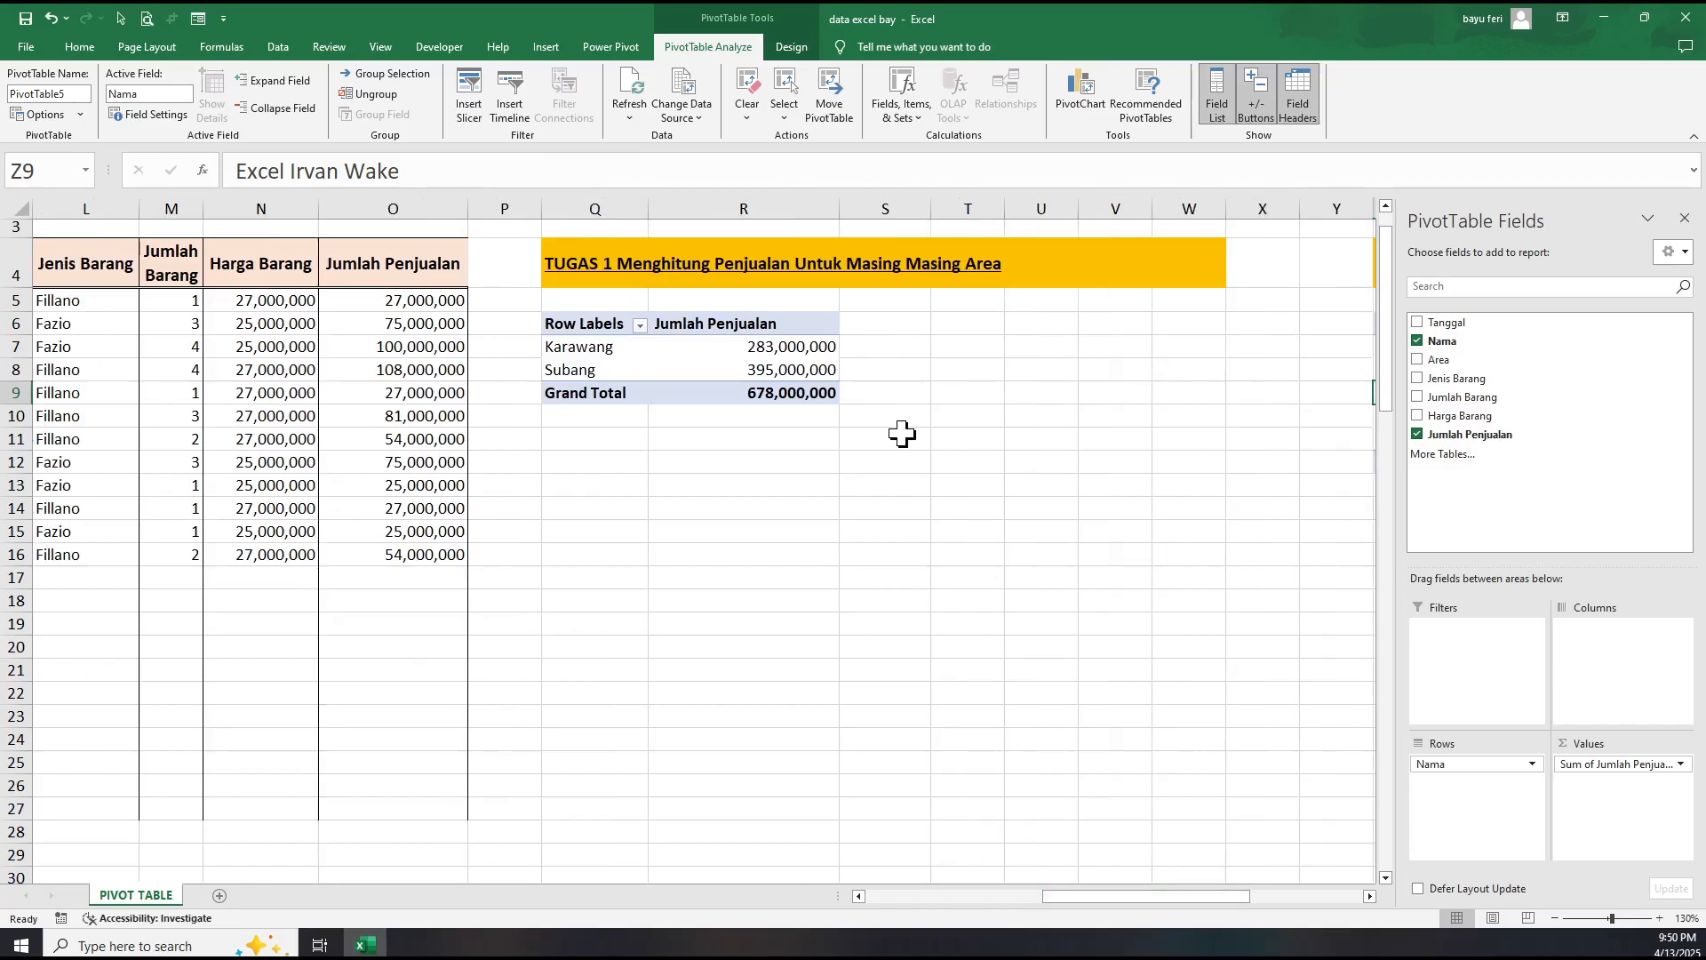
left_click_drag(1182, 899, 1280, 924)
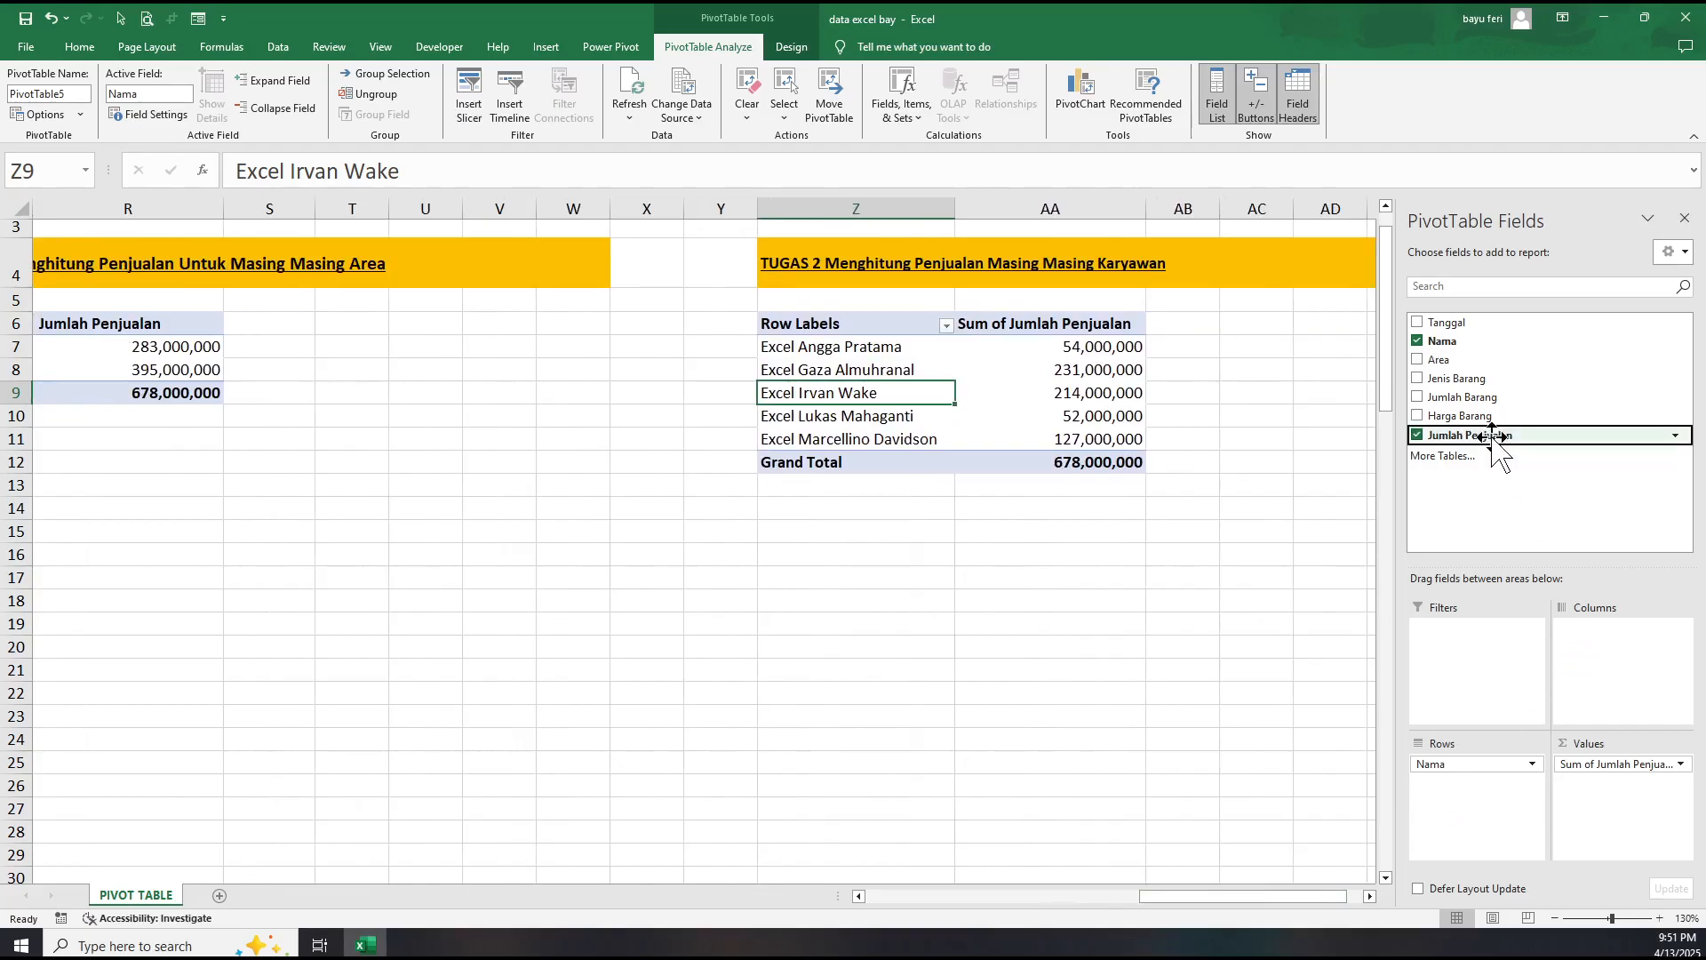
left_click_drag(1466, 378, 1614, 661)
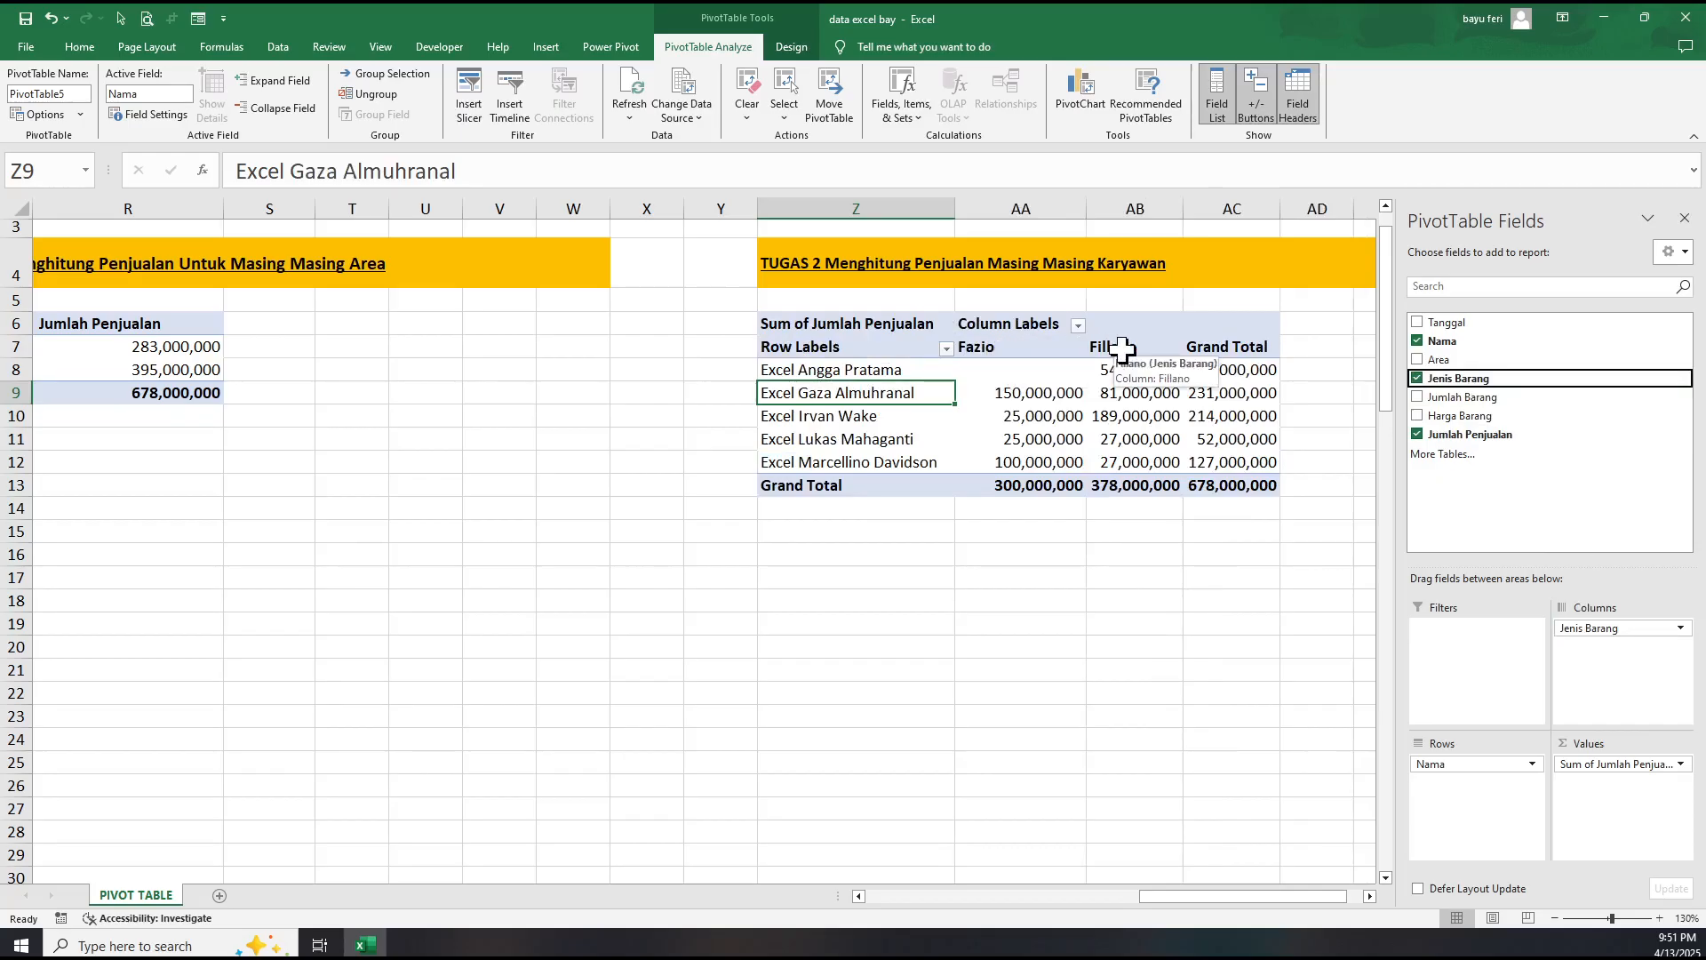
left_click(1093, 575)
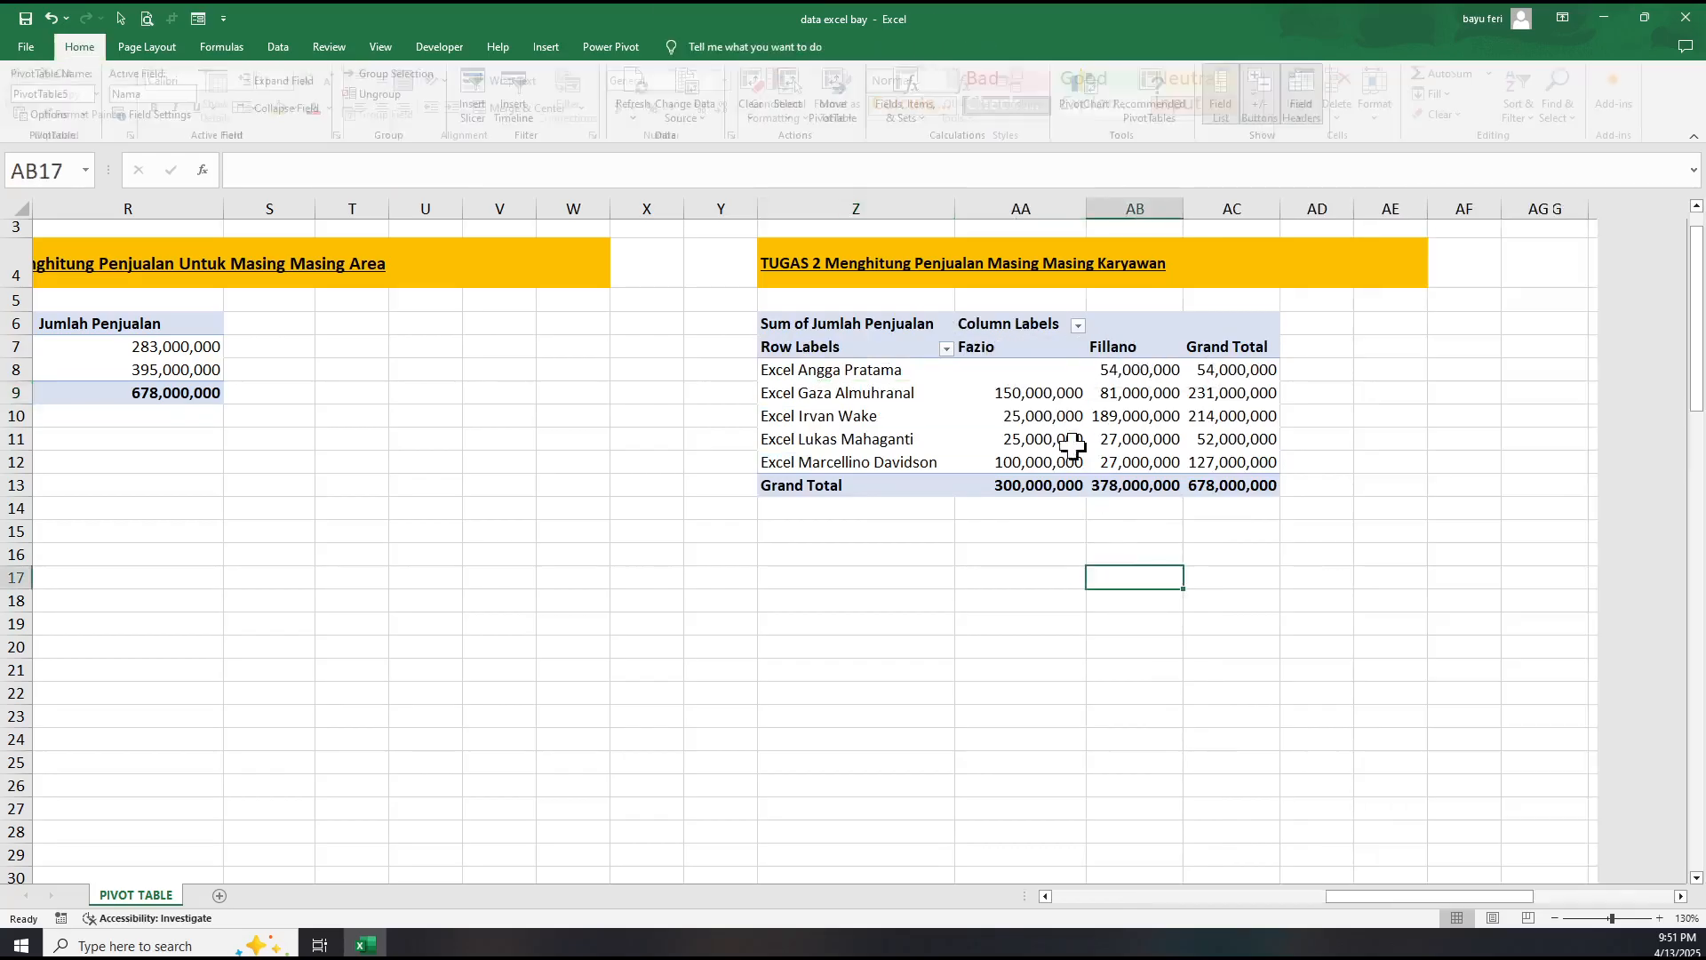
Compare the first employee's Fazio and Fillano sales in the TUGAS 2 pivot table with the matching row 16 in the source data.
left_click(878, 373)
left_click(1036, 373)
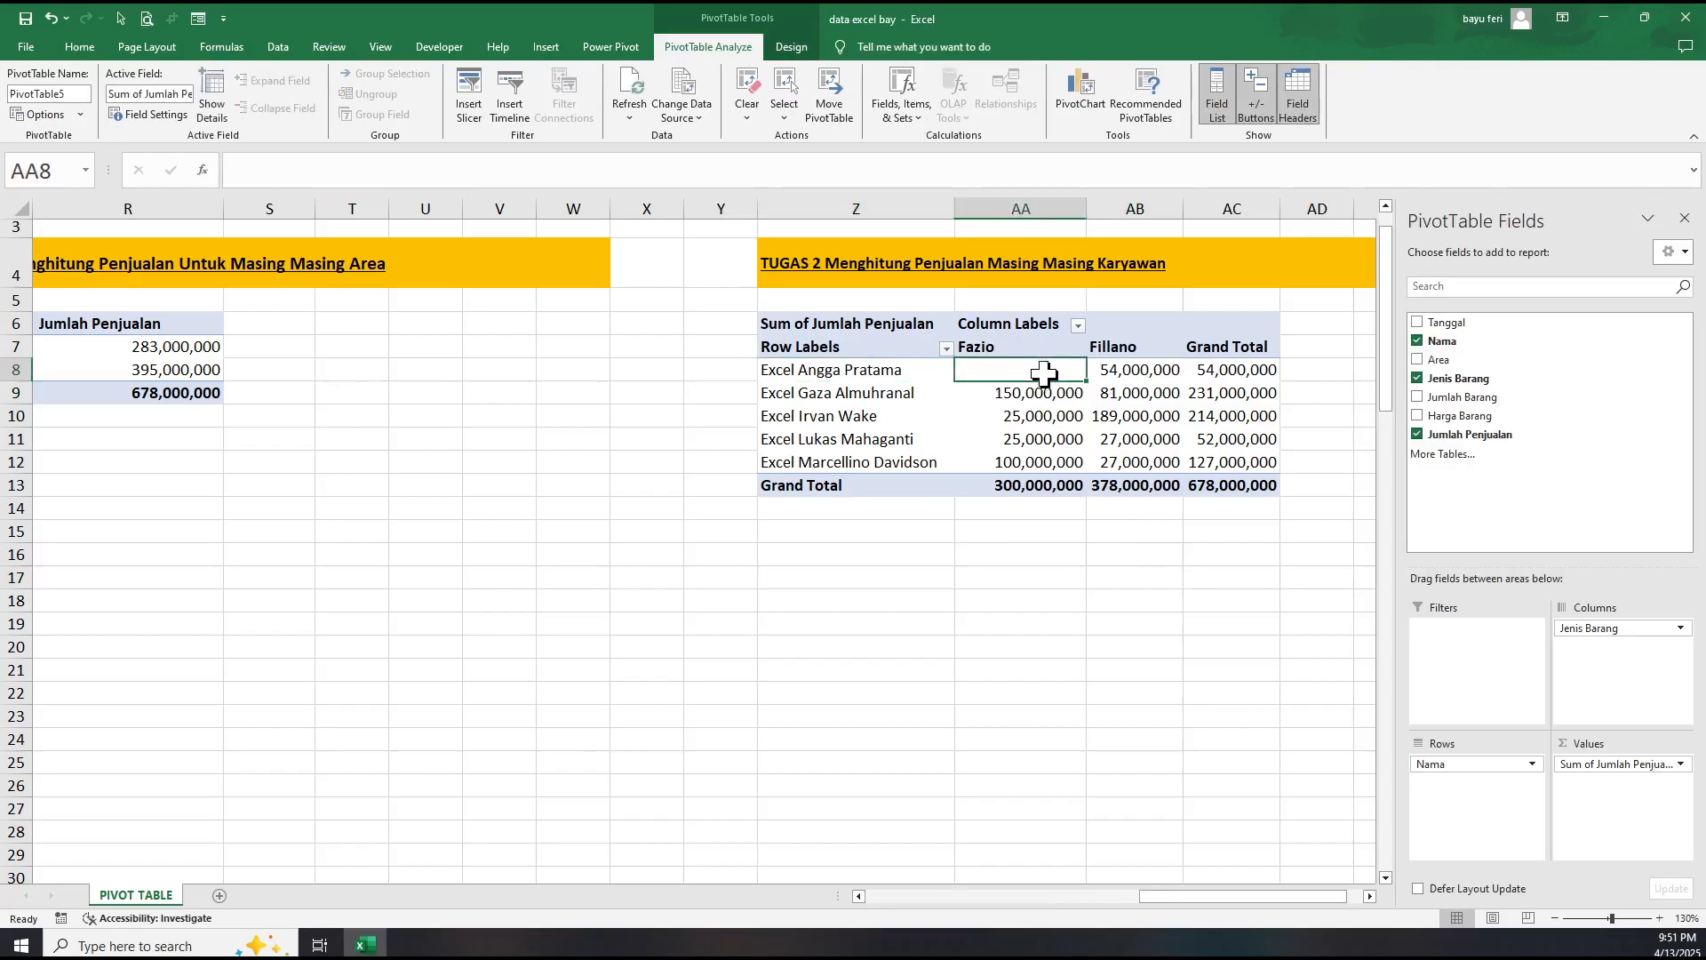
left_click(1010, 514)
left_click_drag(1390, 895, 1071, 896)
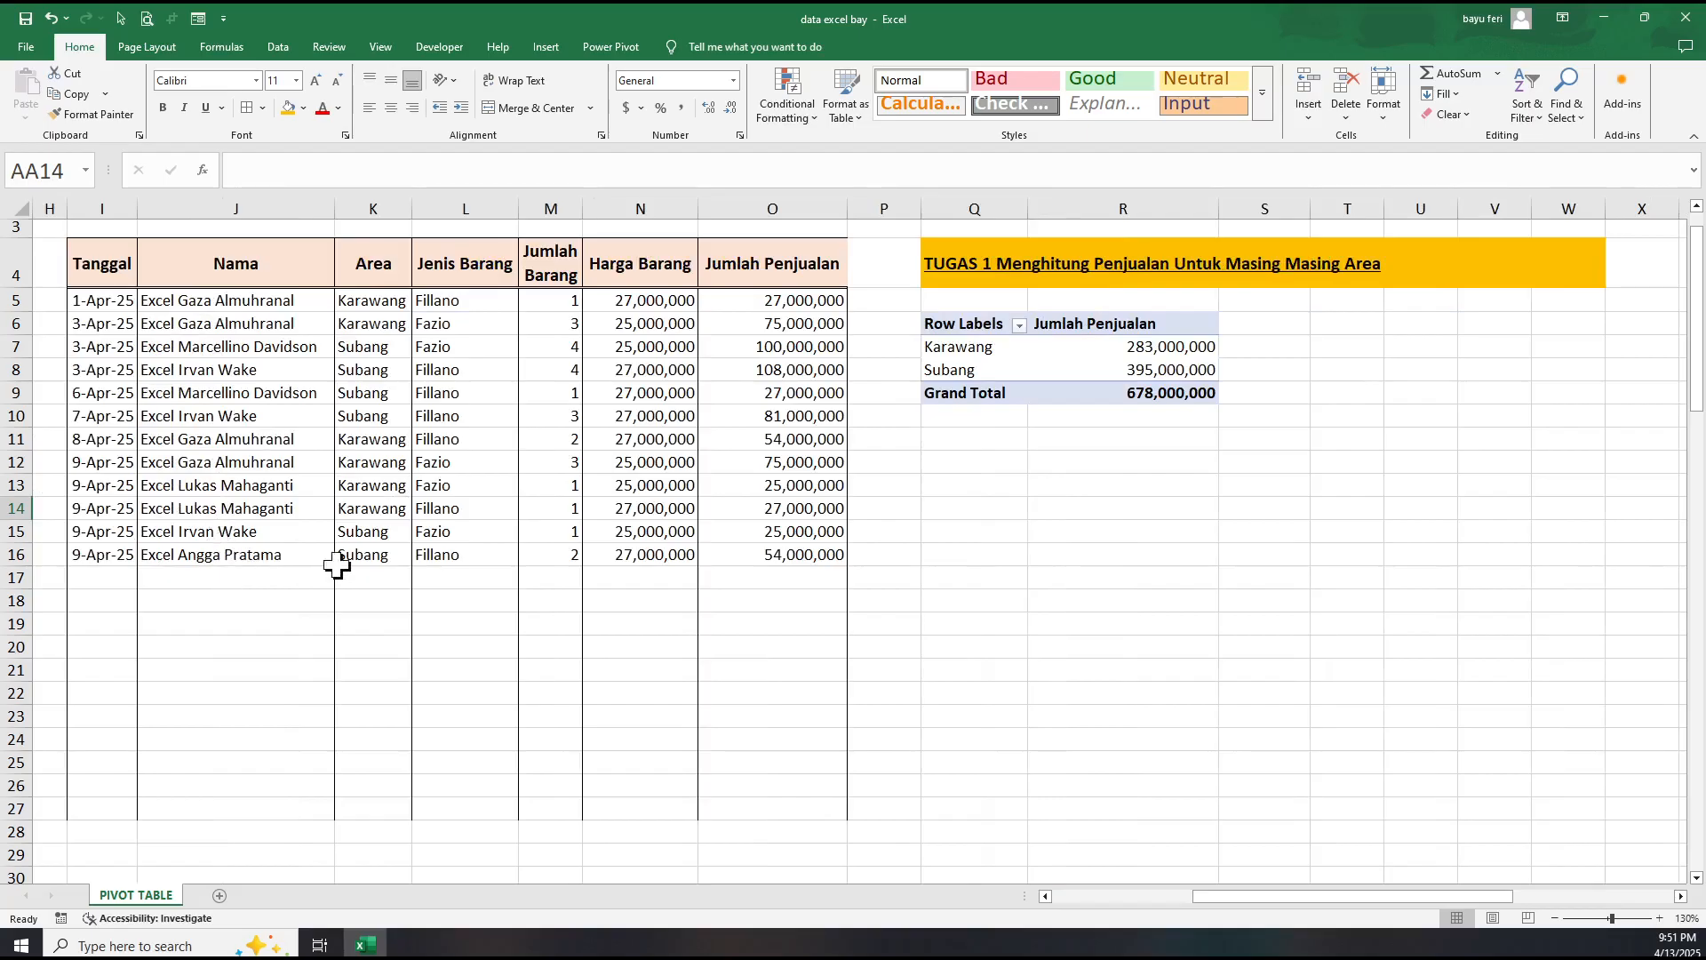
left_click(449, 558)
left_click_drag(1230, 897, 1523, 915)
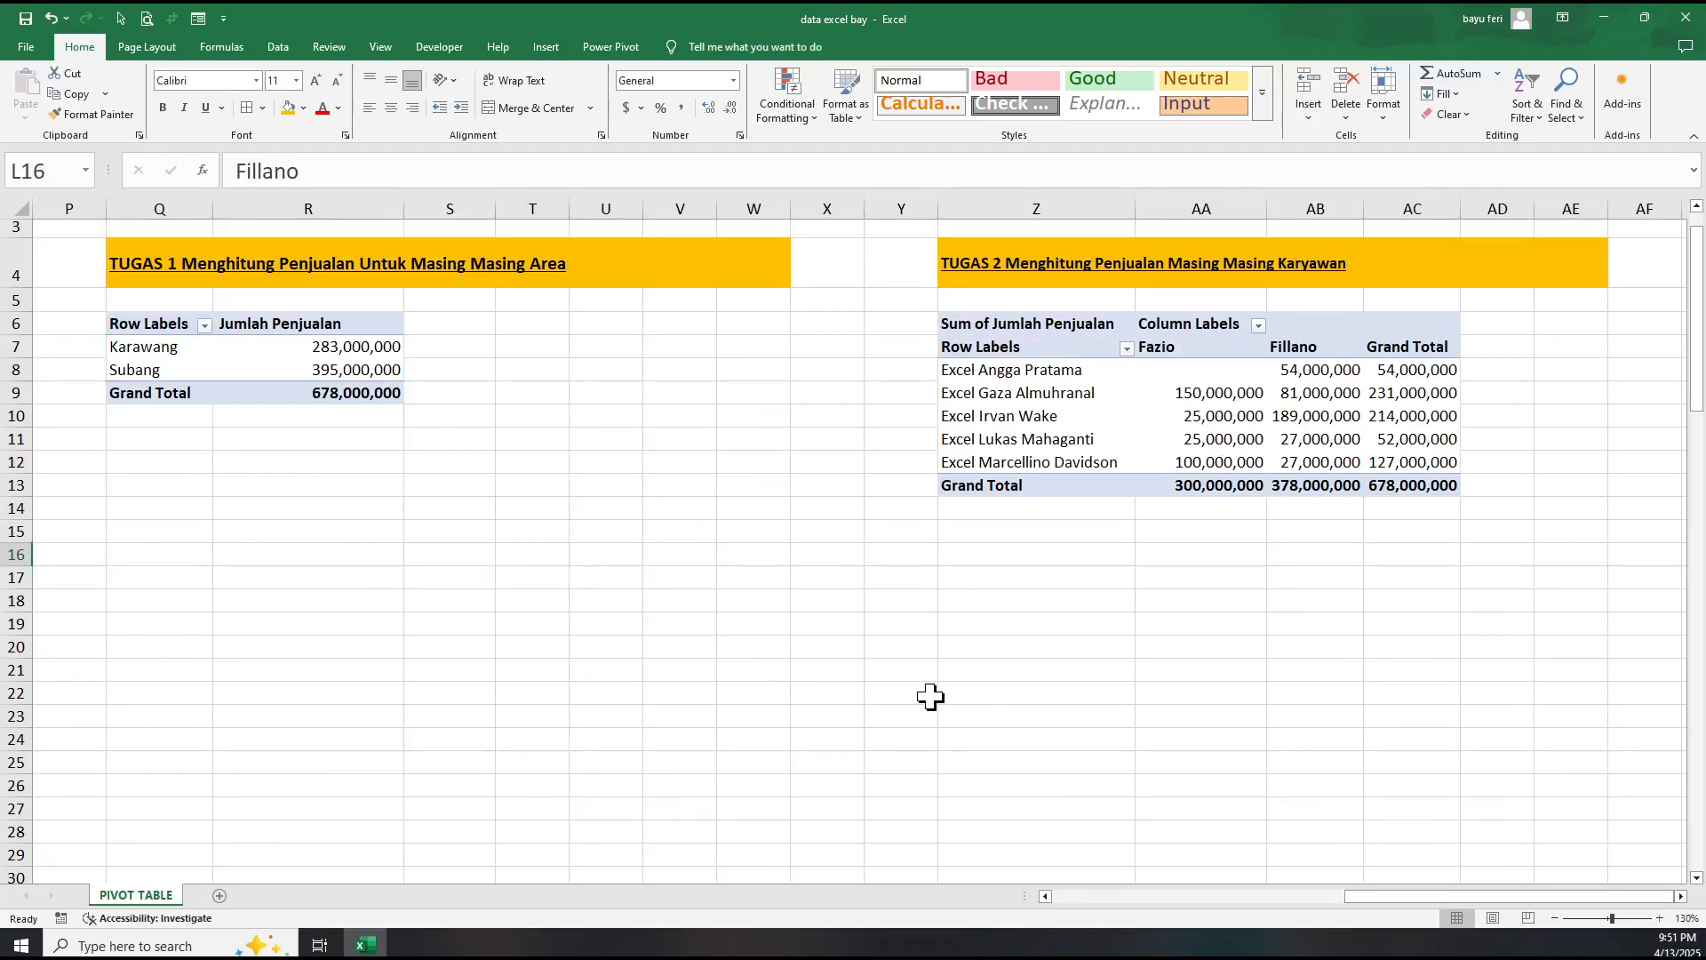
left_click(1038, 672)
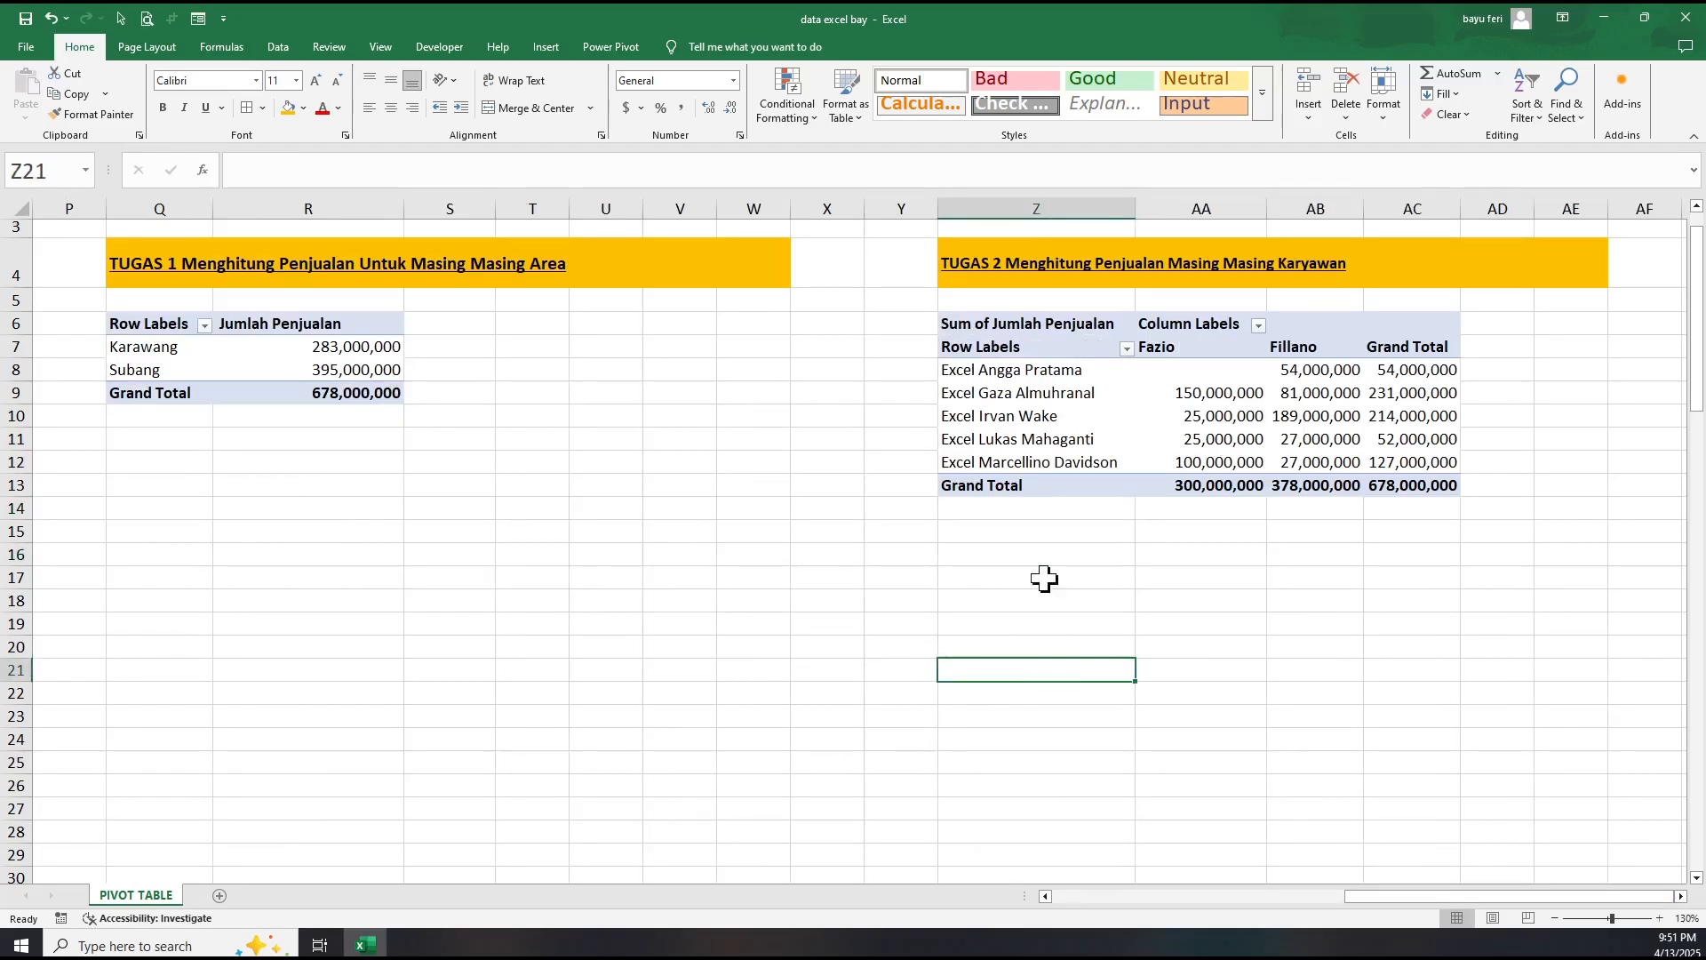
Try to add Area as a report filter of the TUGAS 2 pivot table, declining to replace the existing sheet data.
left_click(1013, 358)
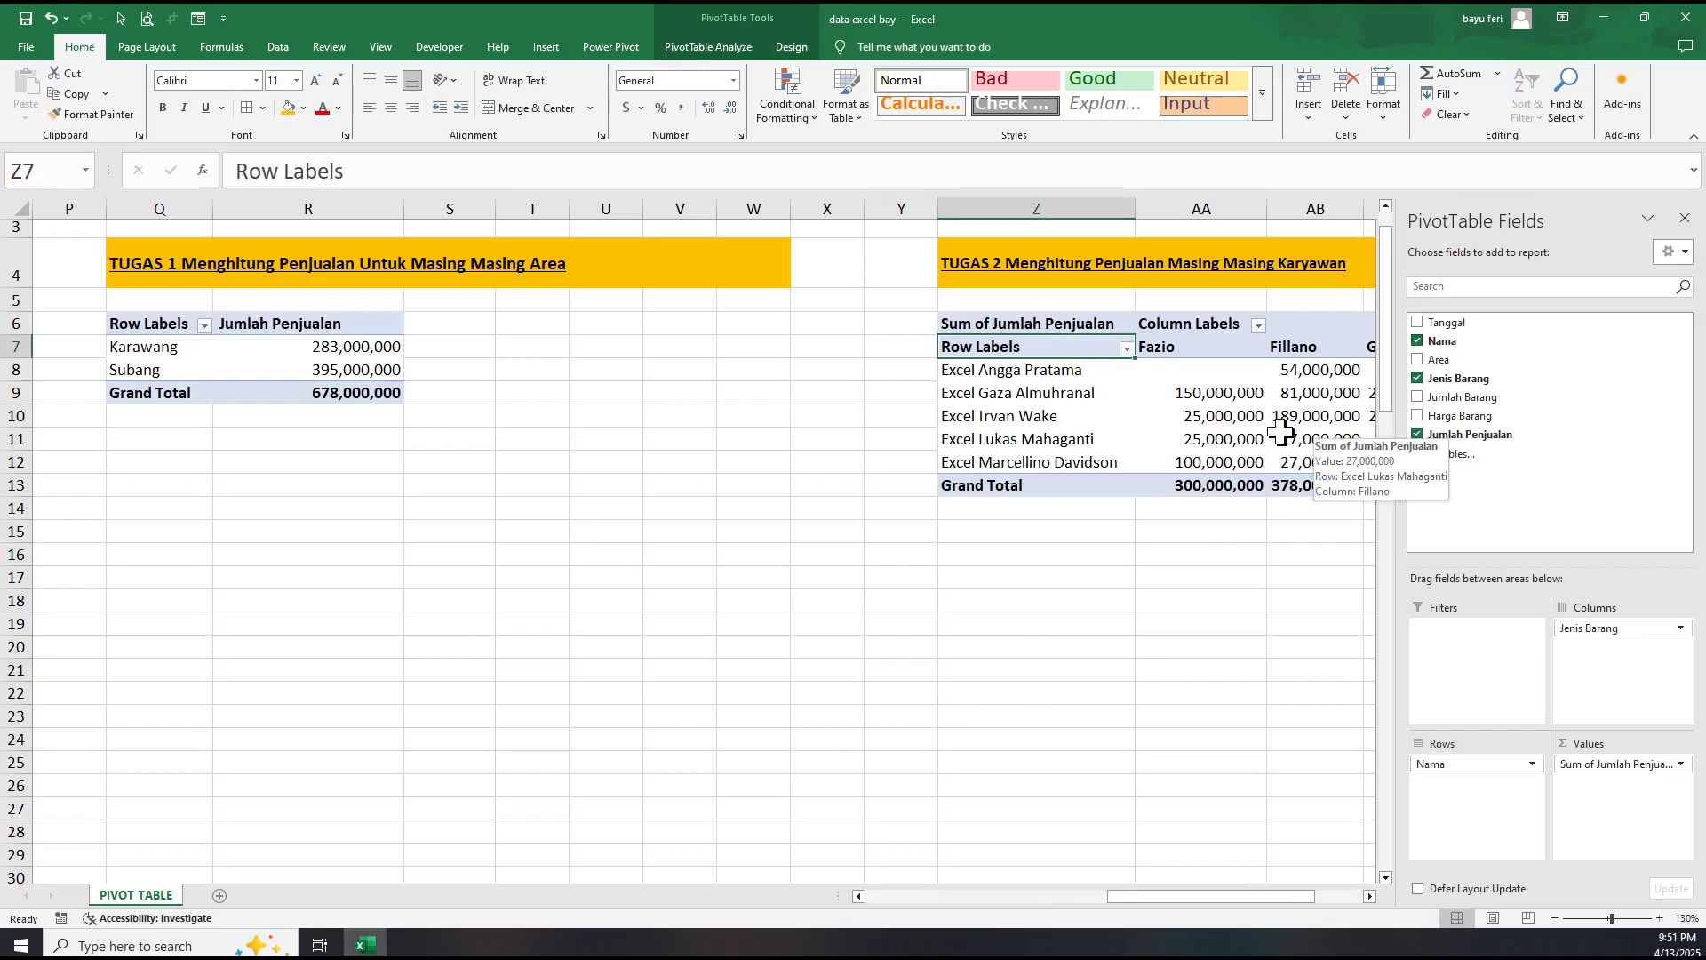
left_click(1371, 897)
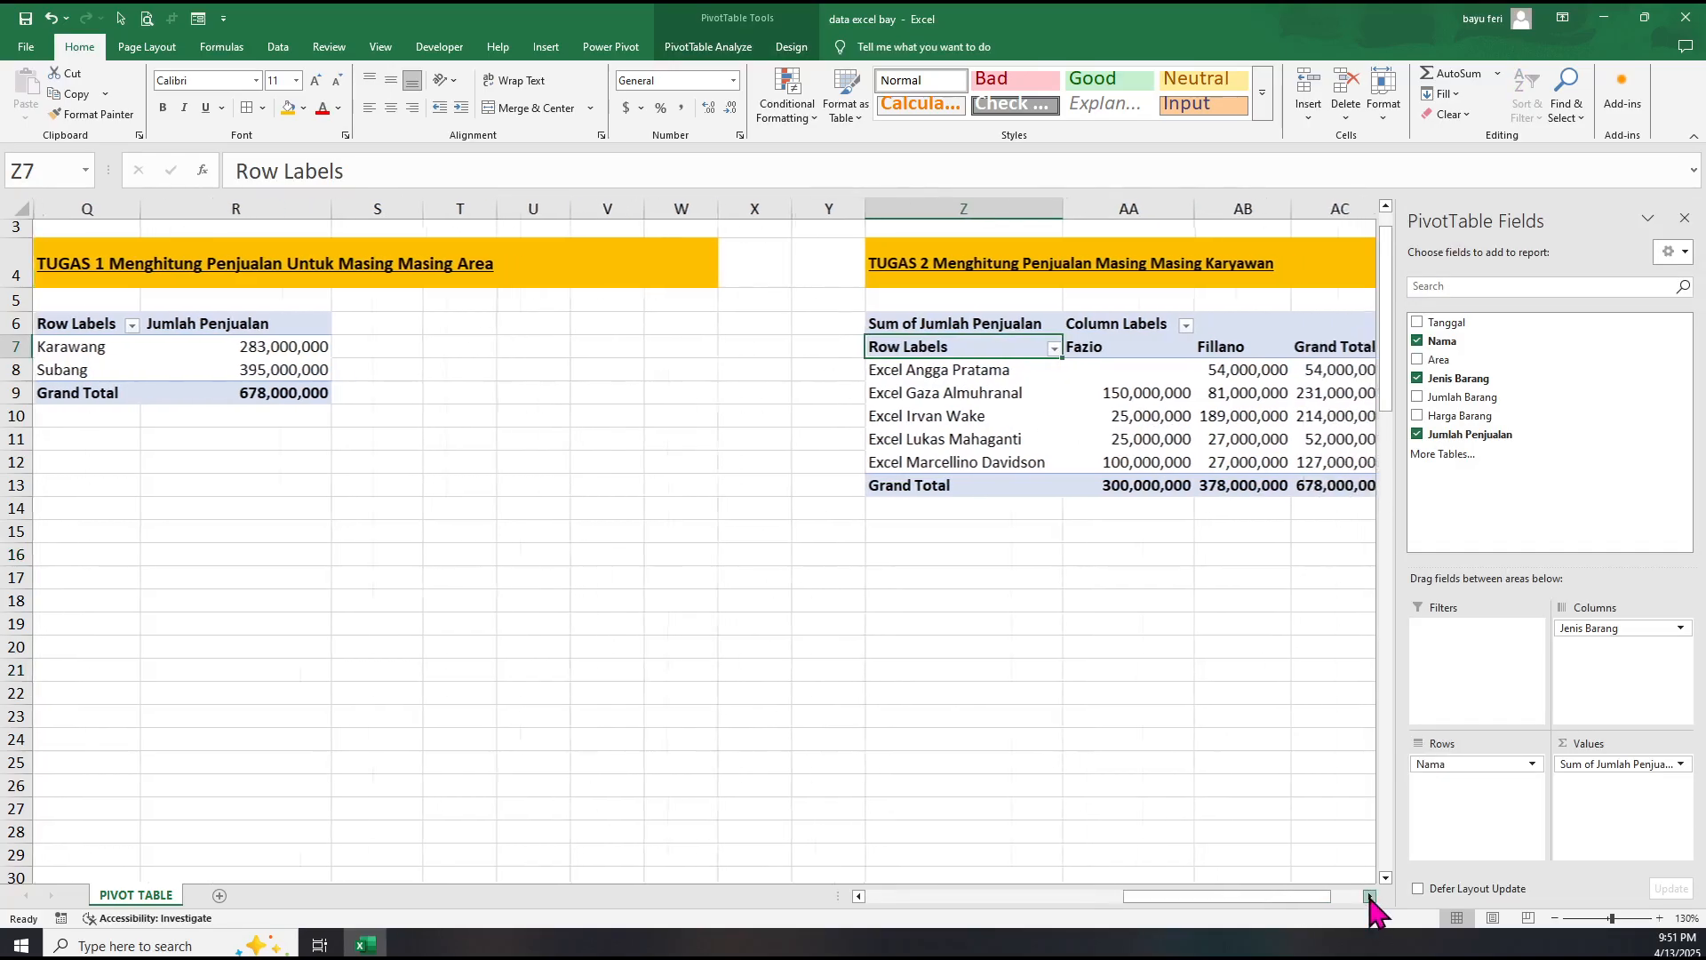
left_click(1371, 897)
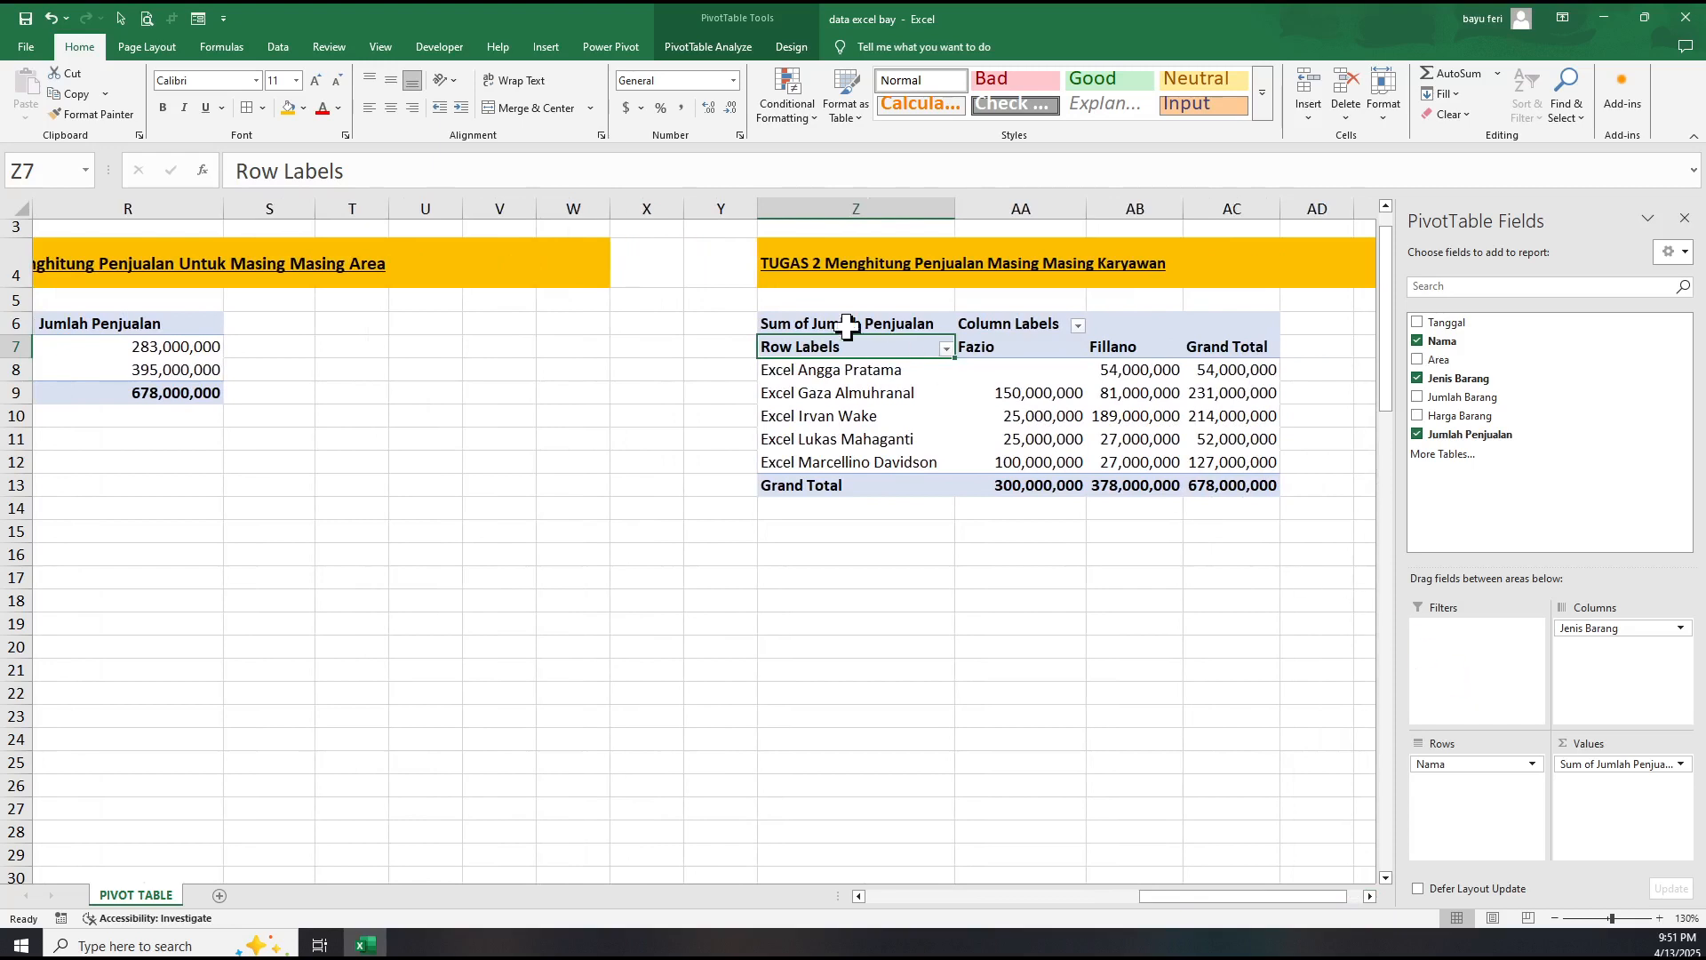
left_click(810, 325)
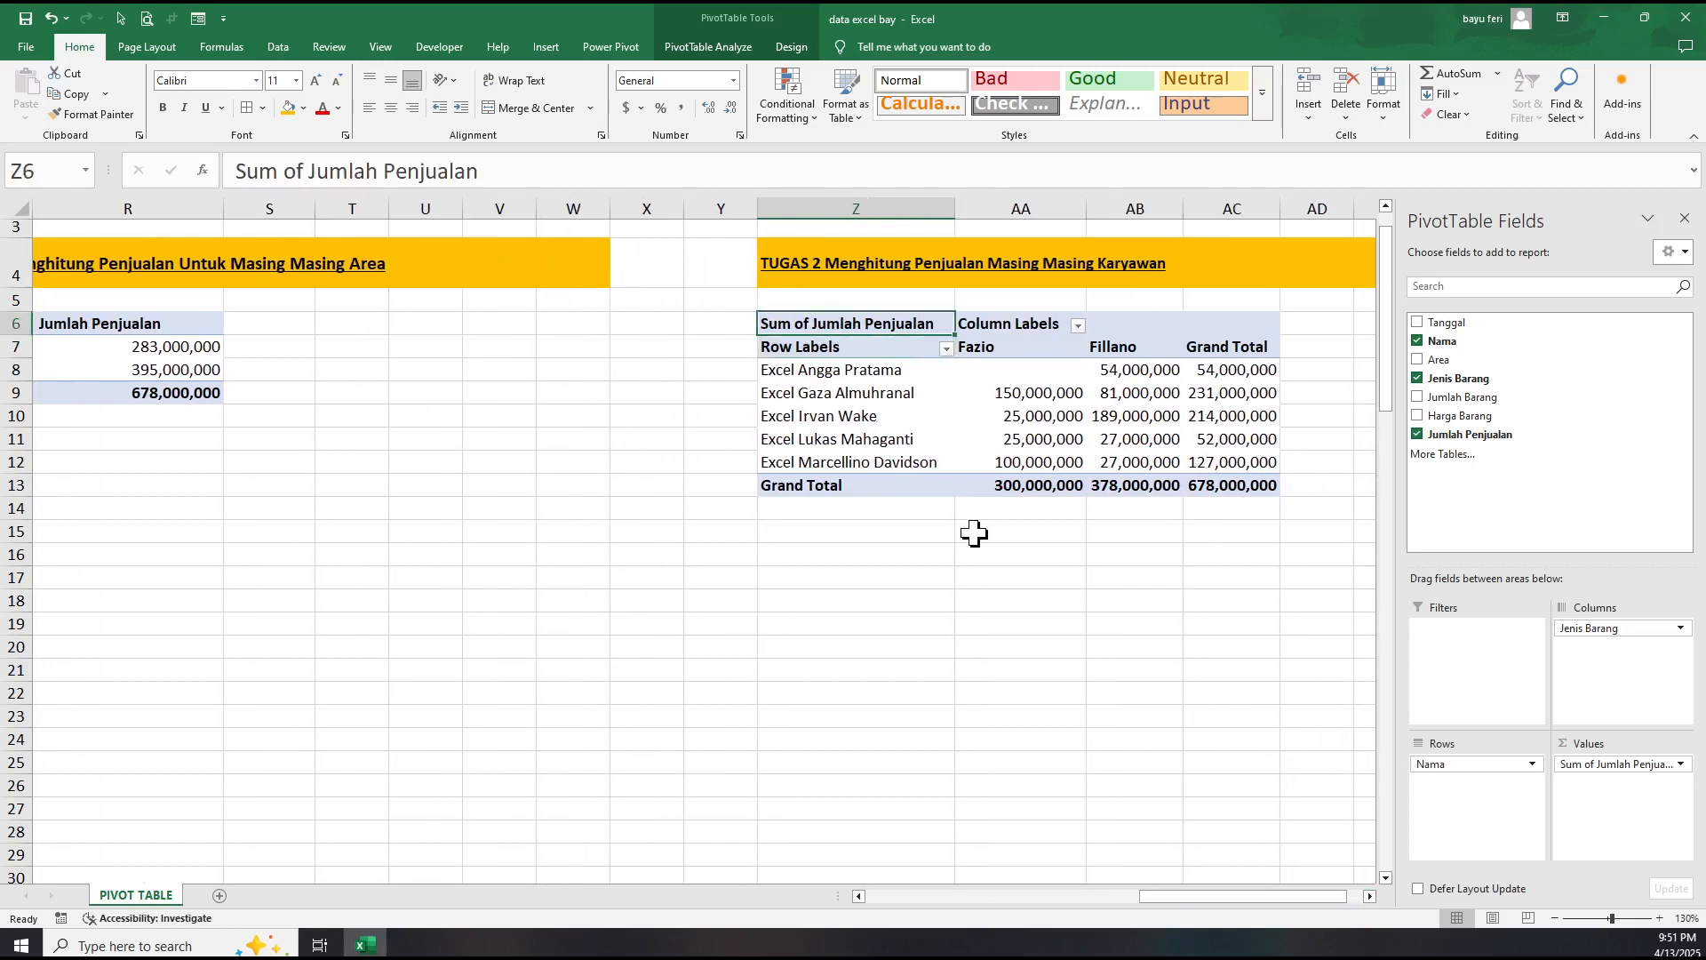
left_click_drag(1435, 360, 1474, 662)
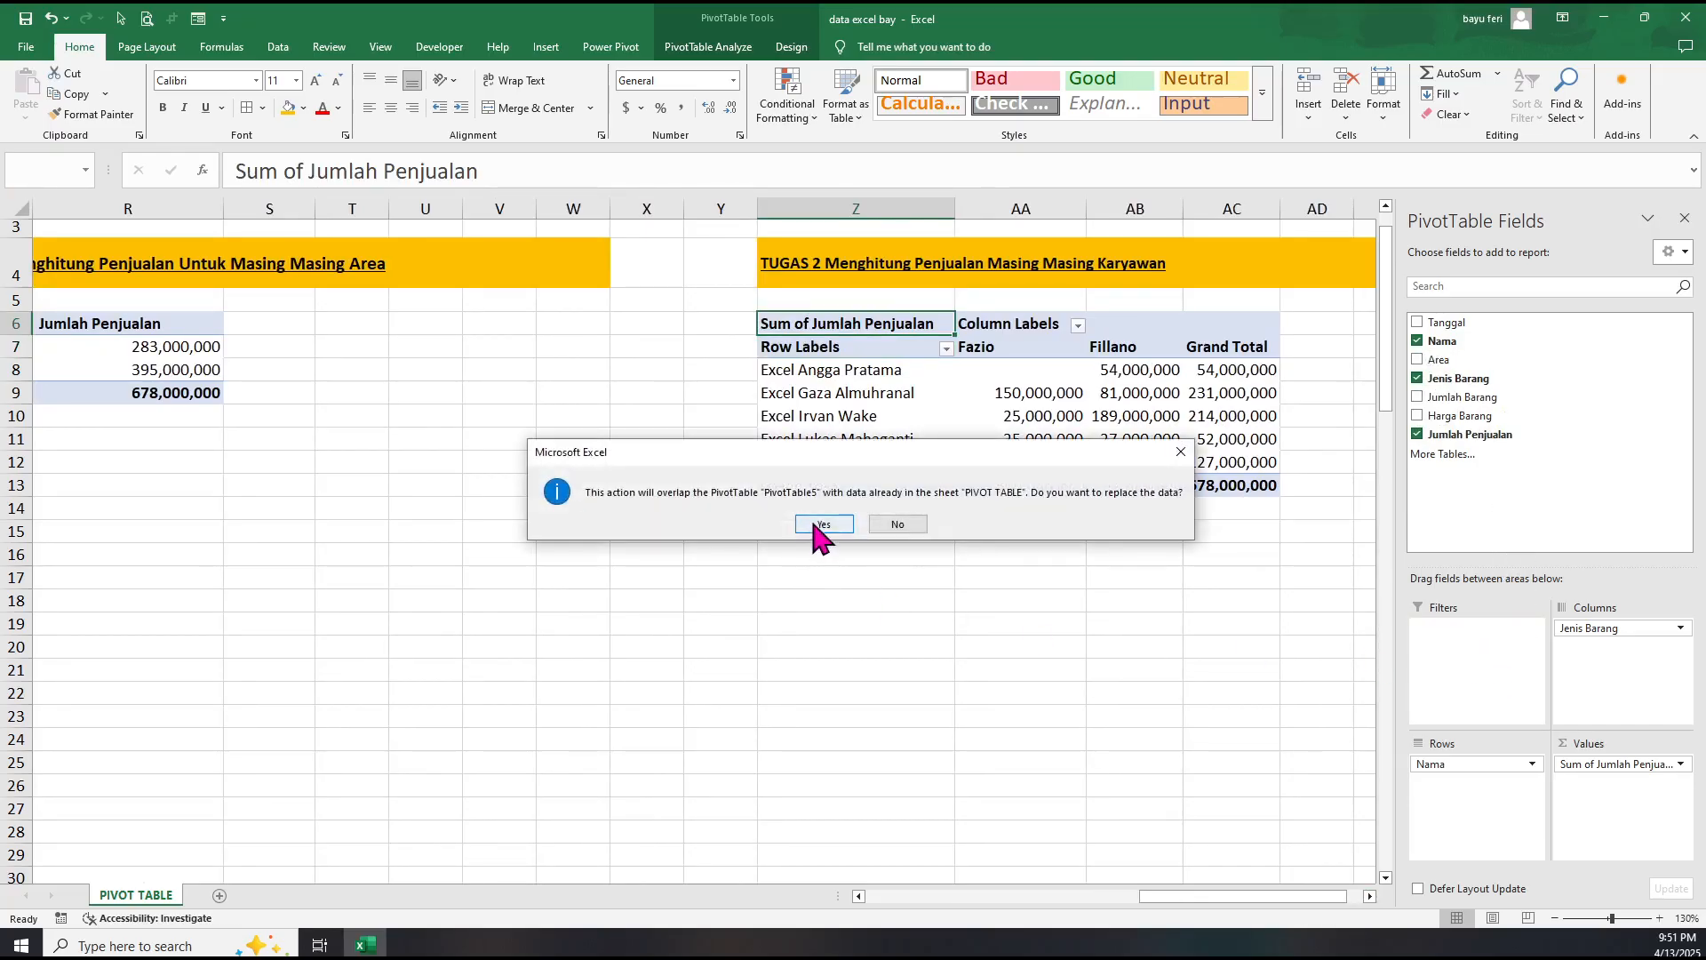
left_click(900, 529)
left_click(838, 267)
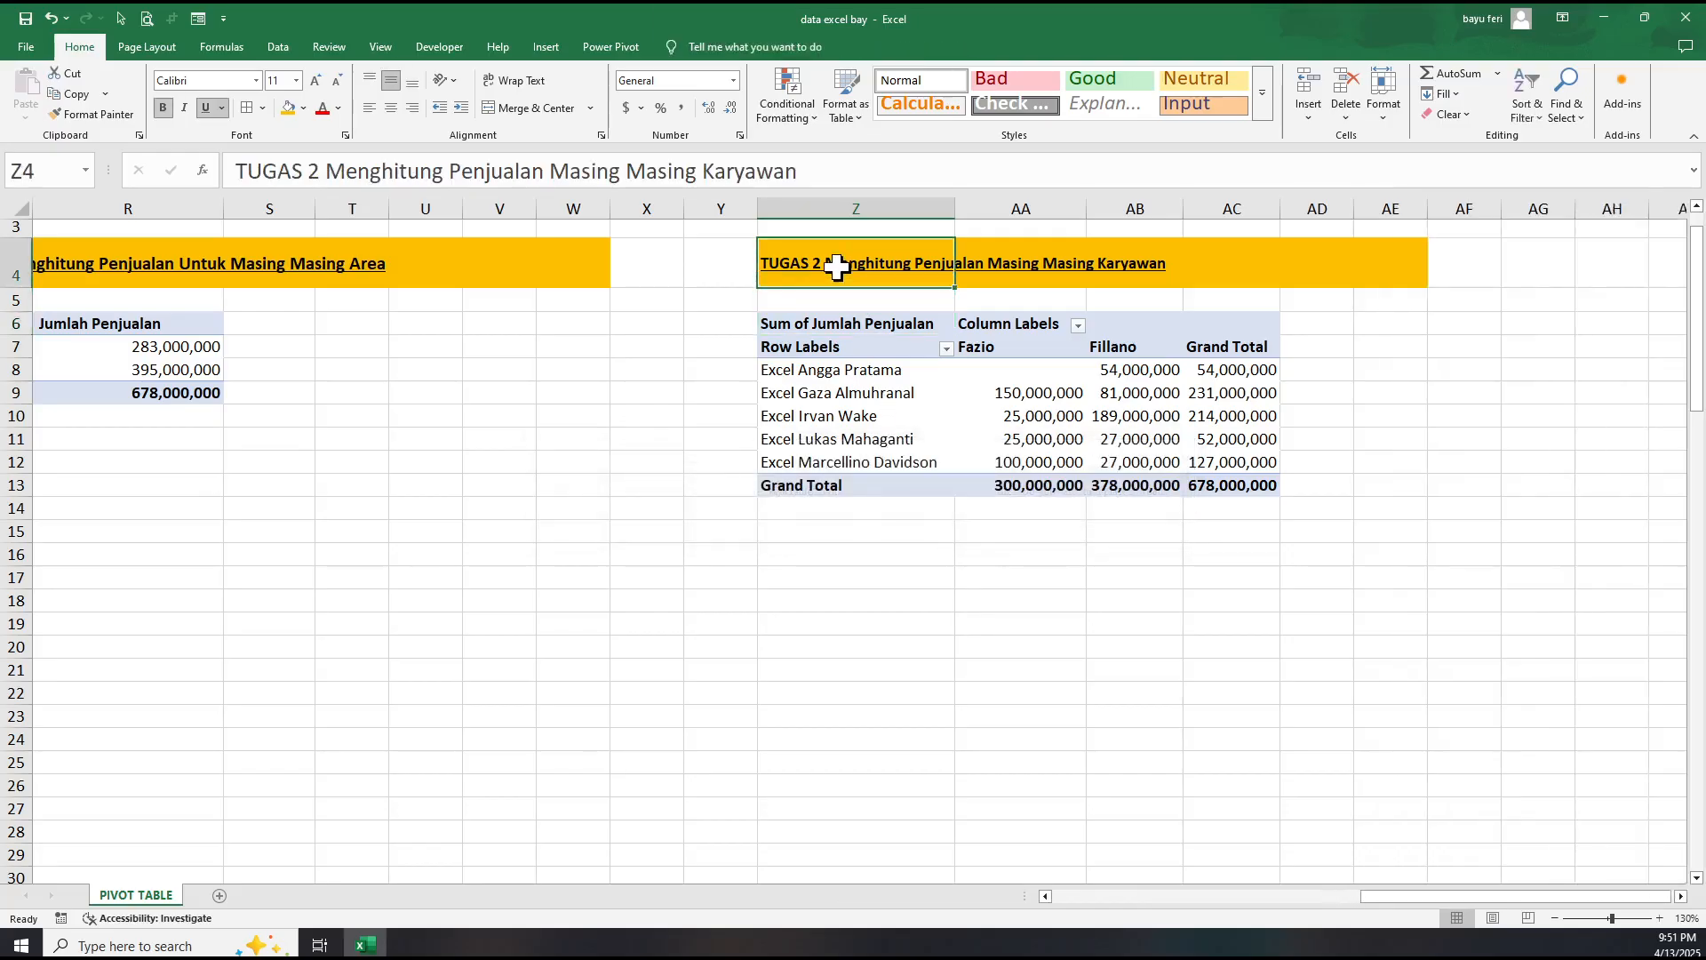
left_click(966, 693)
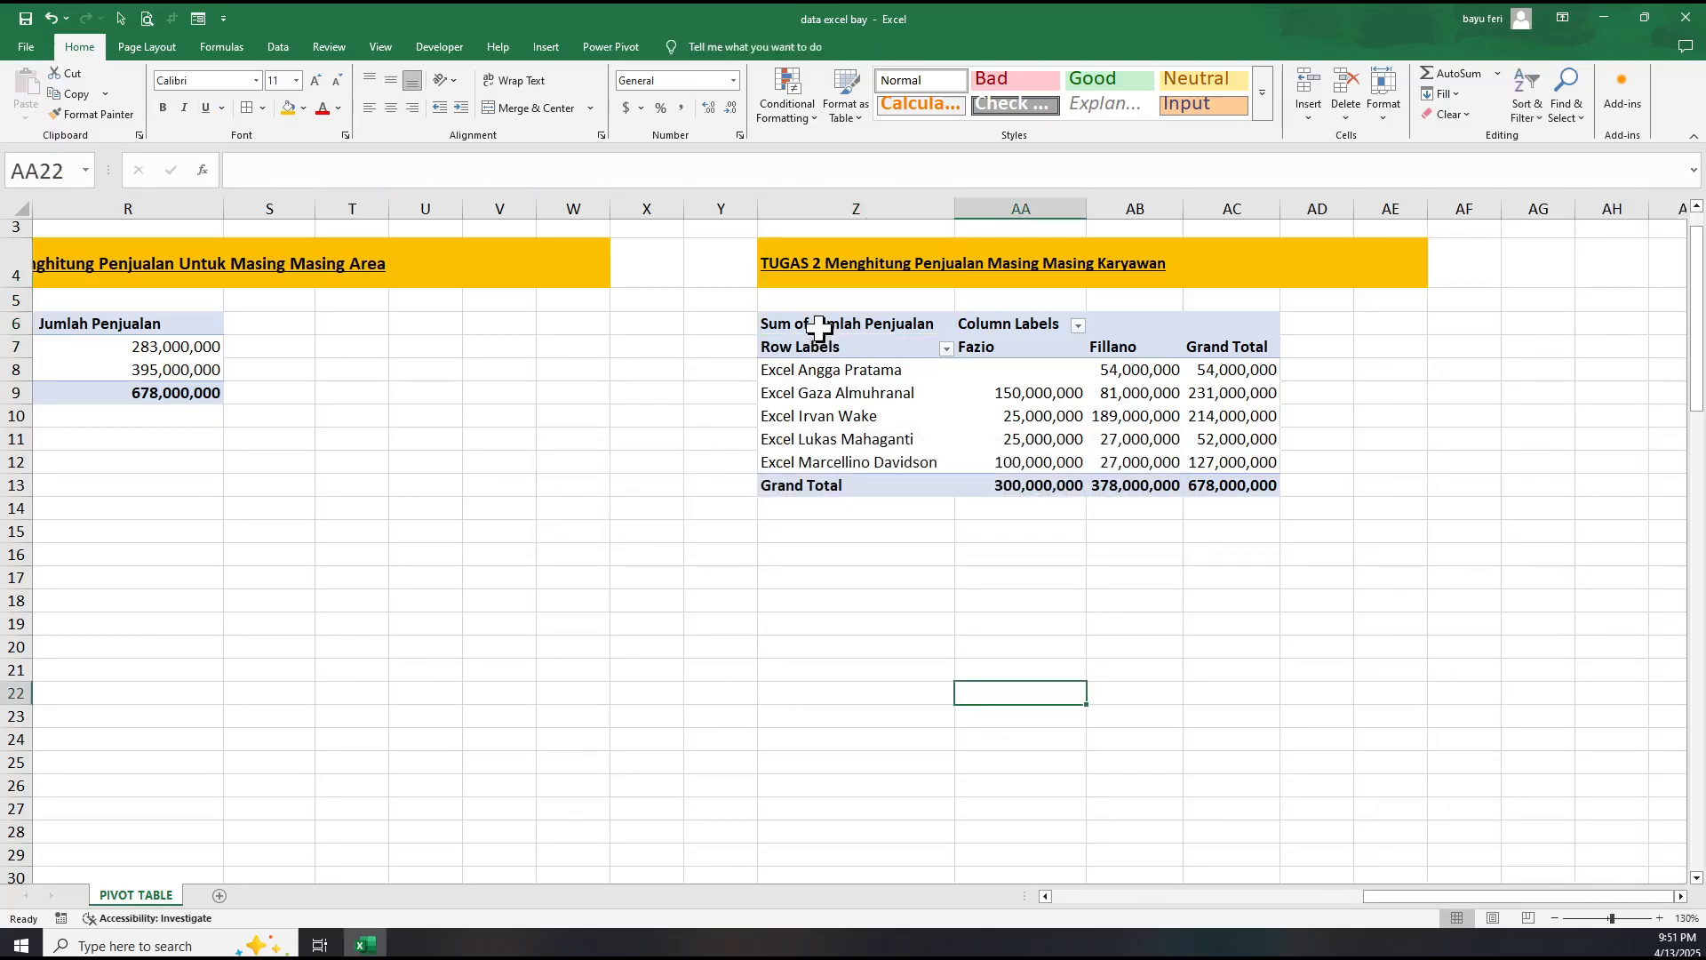
Move the TUGAS 2 pivot table to cell Z8 on the existing worksheet.
left_click(812, 322)
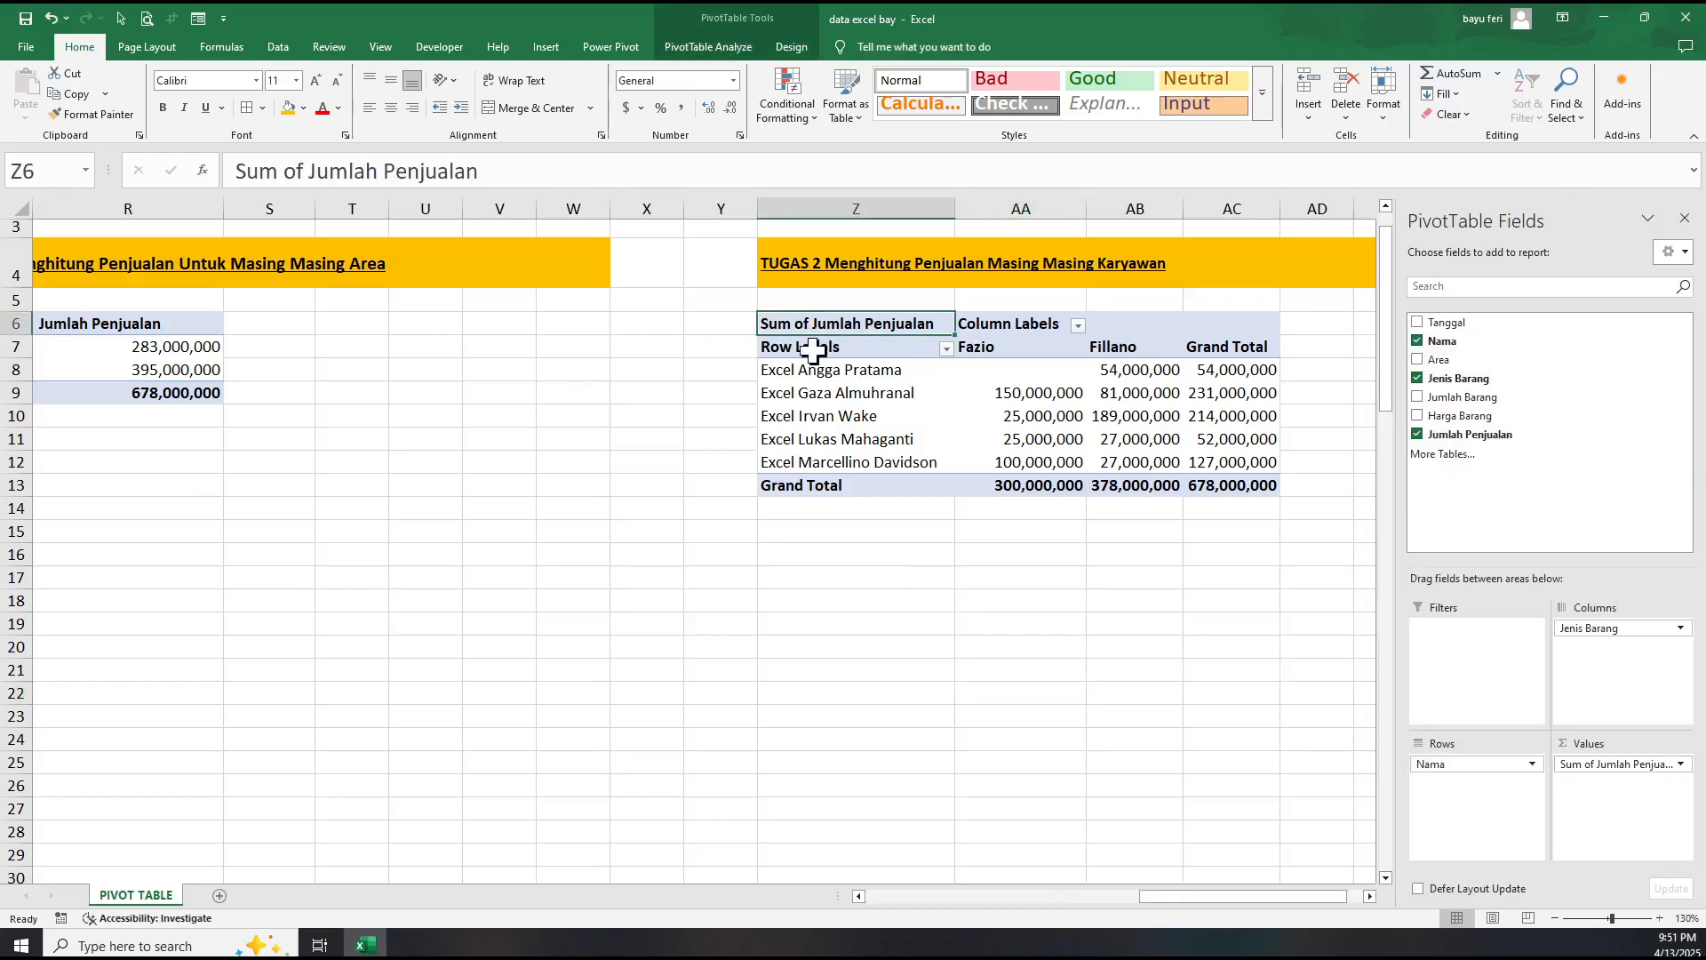
left_click(793, 48)
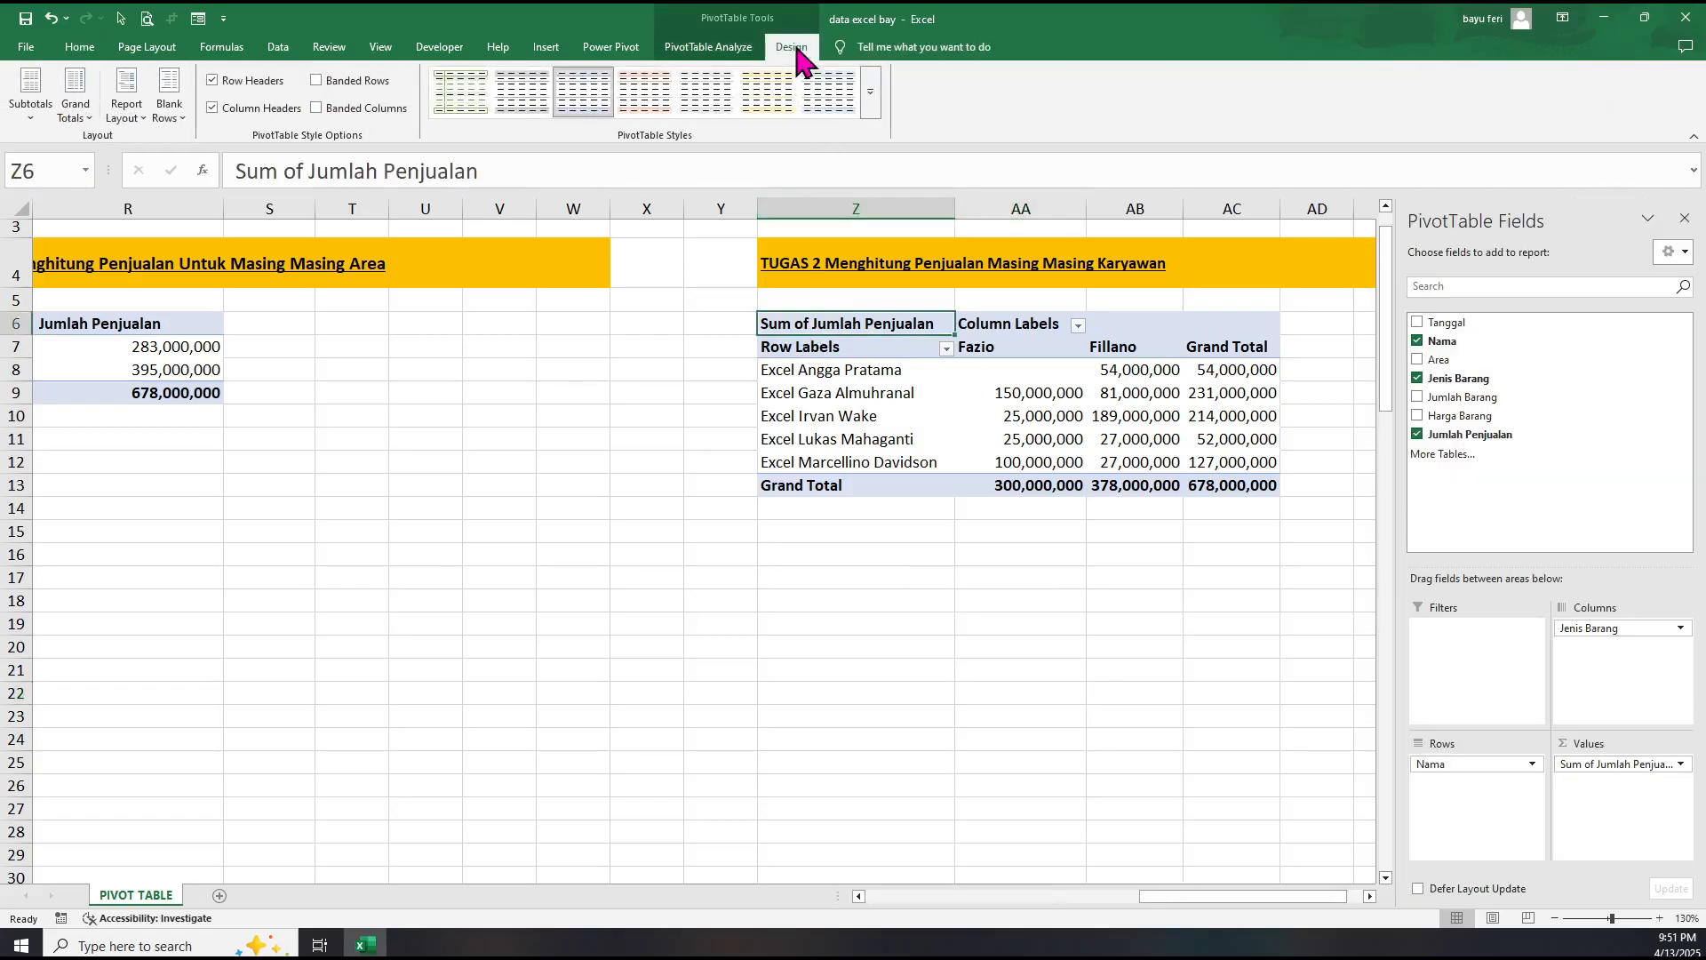
left_click(727, 54)
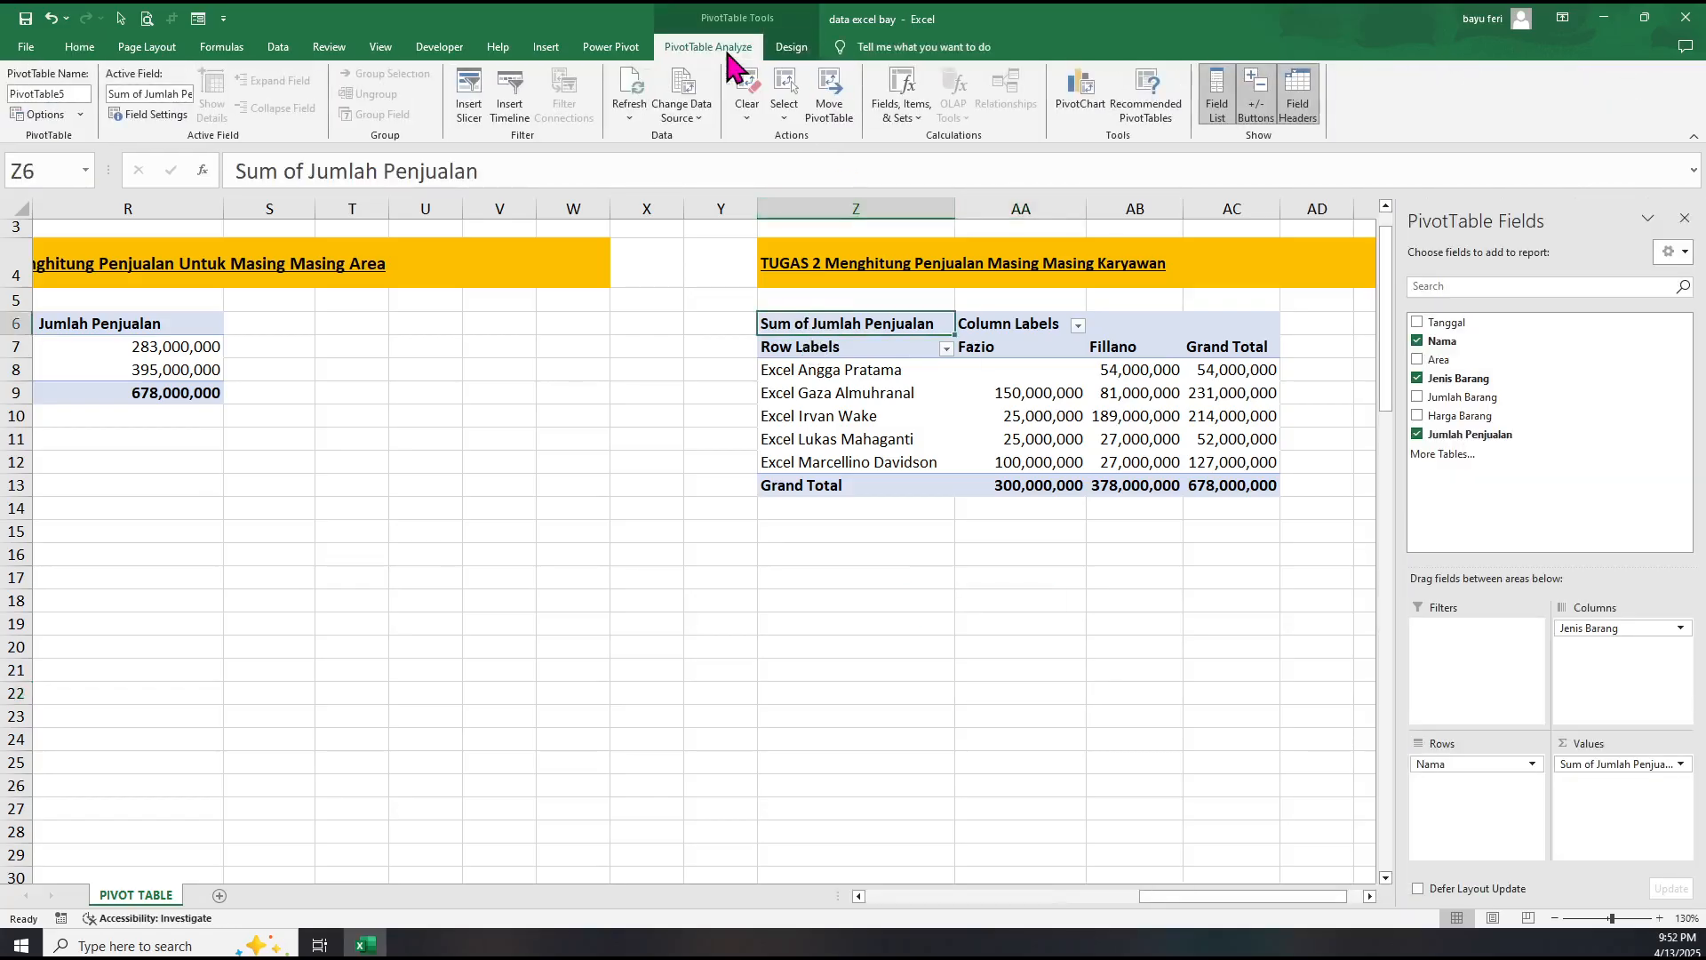
left_click(828, 113)
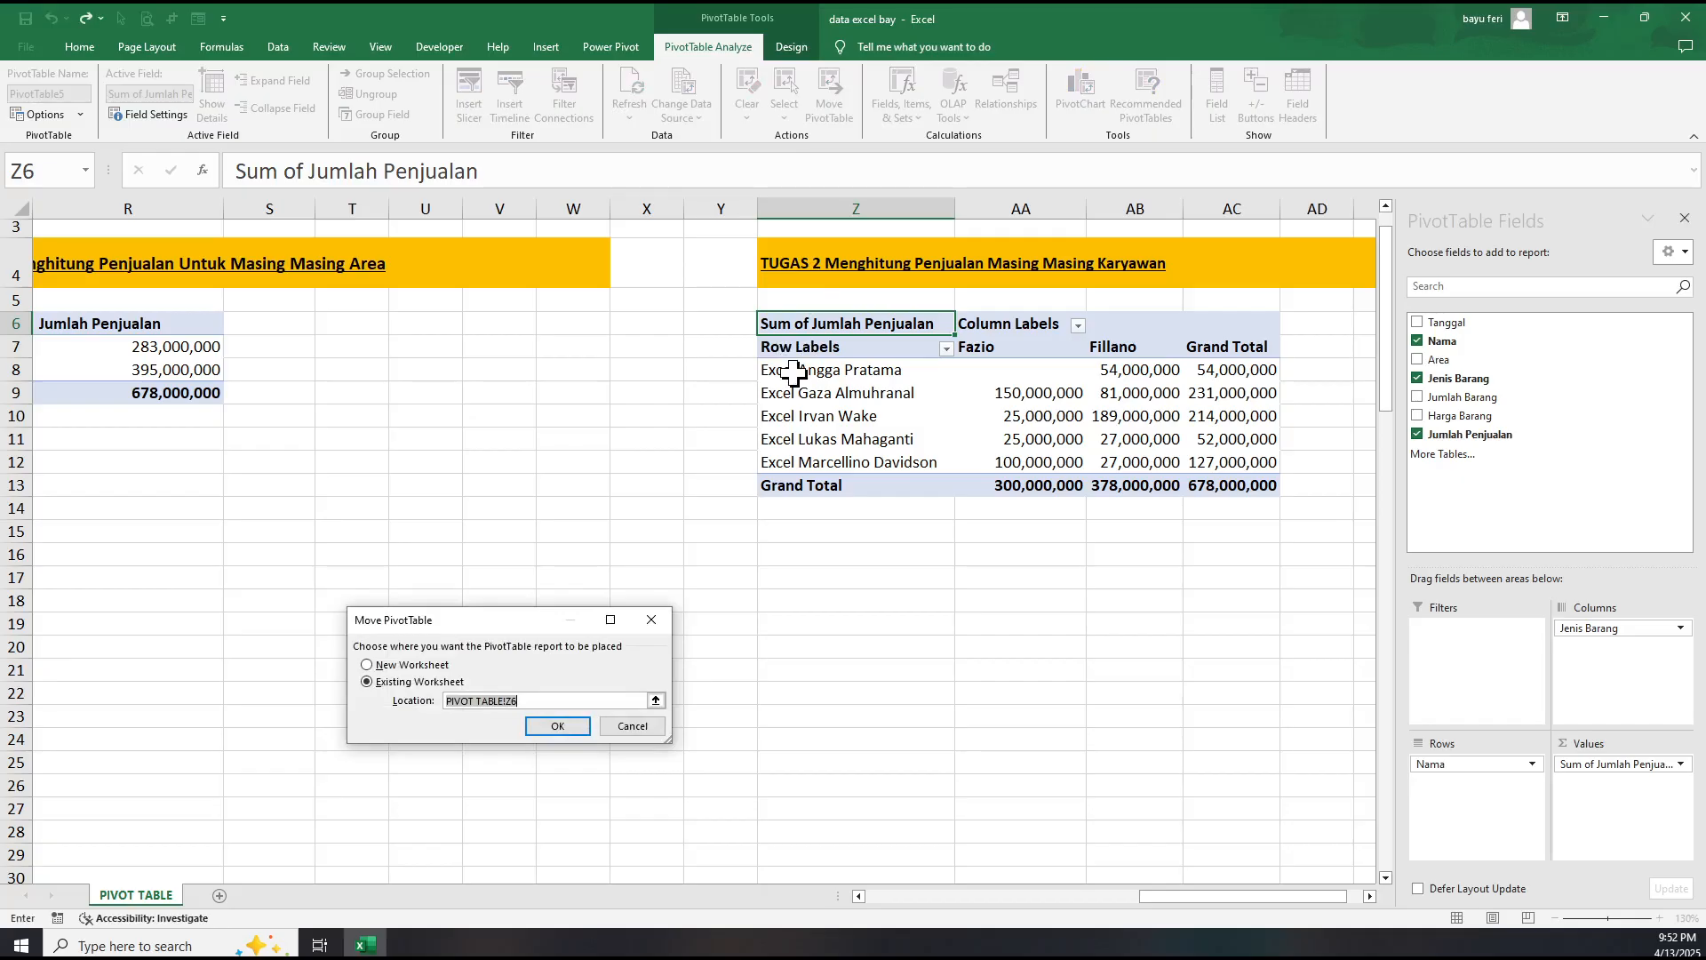
left_click(794, 371)
left_click(557, 726)
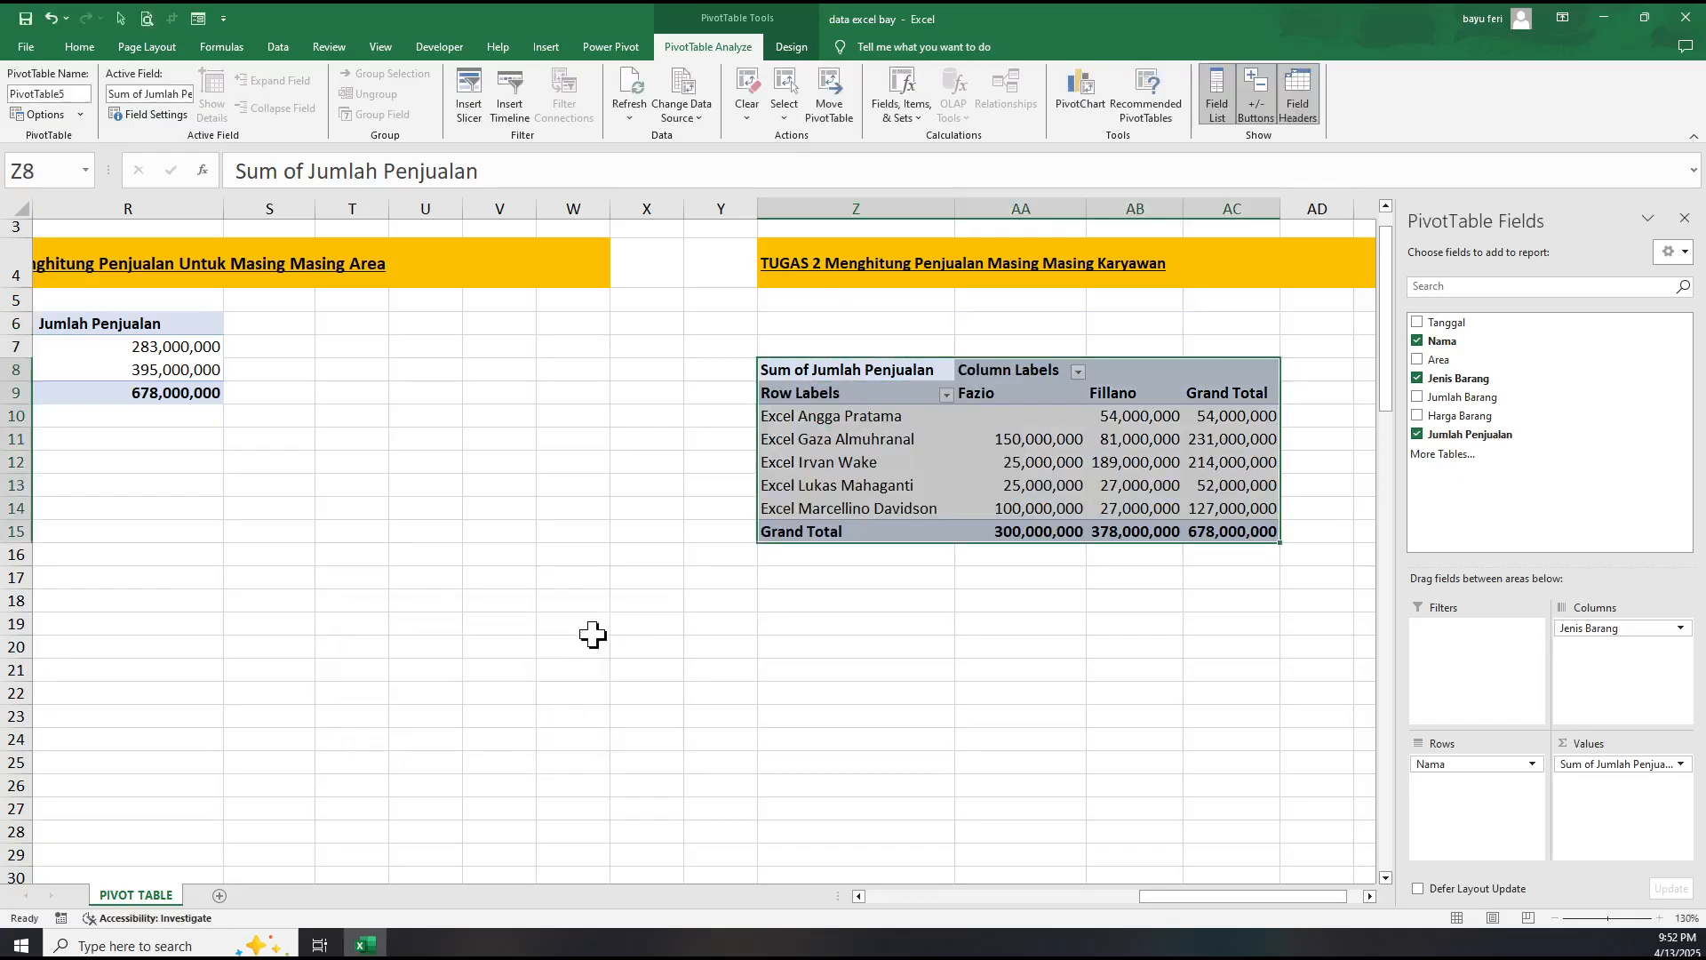
left_click(911, 674)
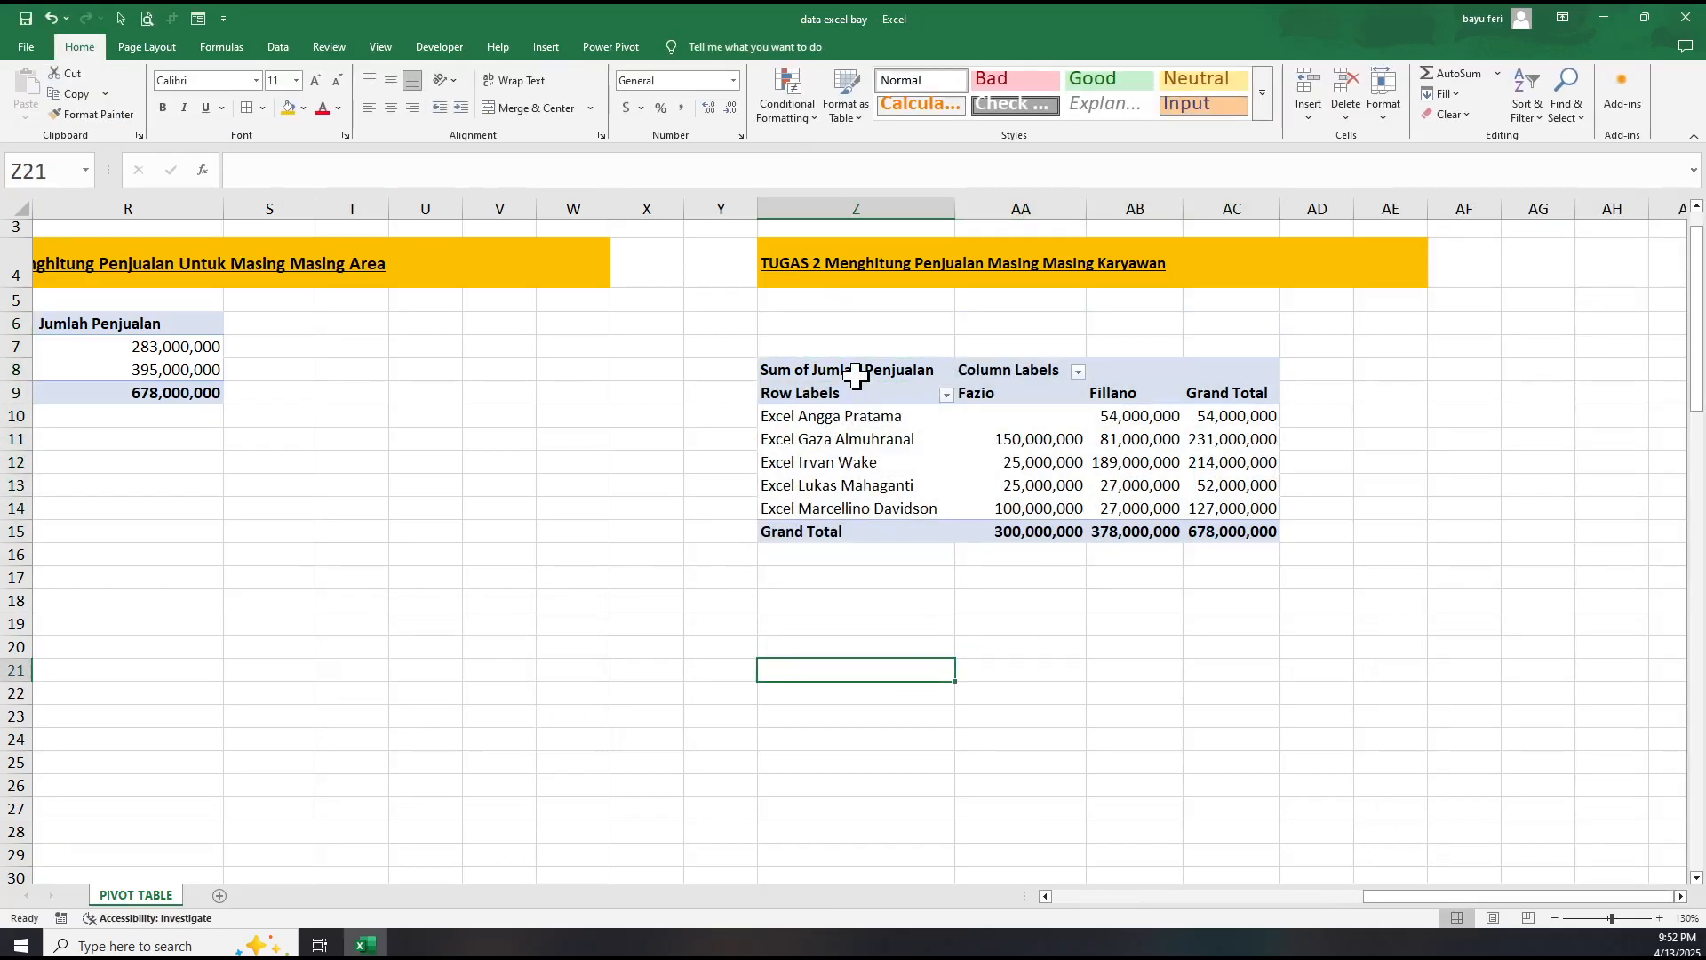
Add Area as a report filter of the TUGAS 2 pivot table.
left_click(856, 375)
left_click_drag(1464, 362, 1480, 688)
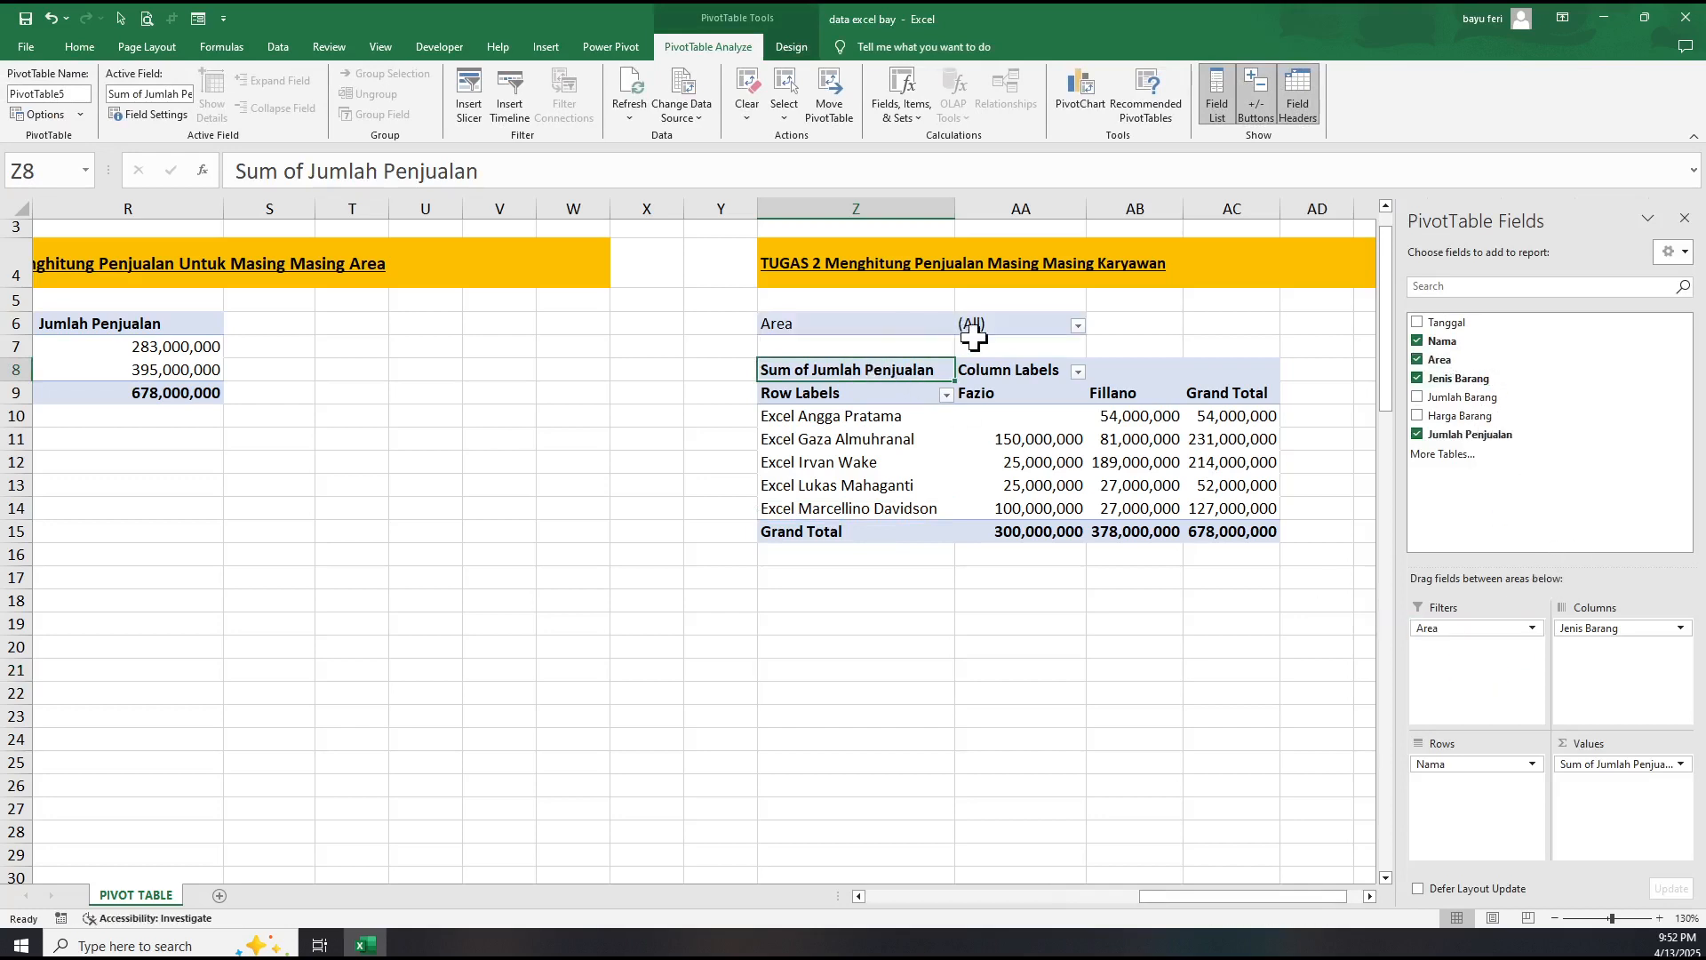
left_click(1154, 327)
Filter the TUGAS 2 pivot table to the Karawang area and review its employees and their Fazio and Fillano columns.
left_click(1078, 326)
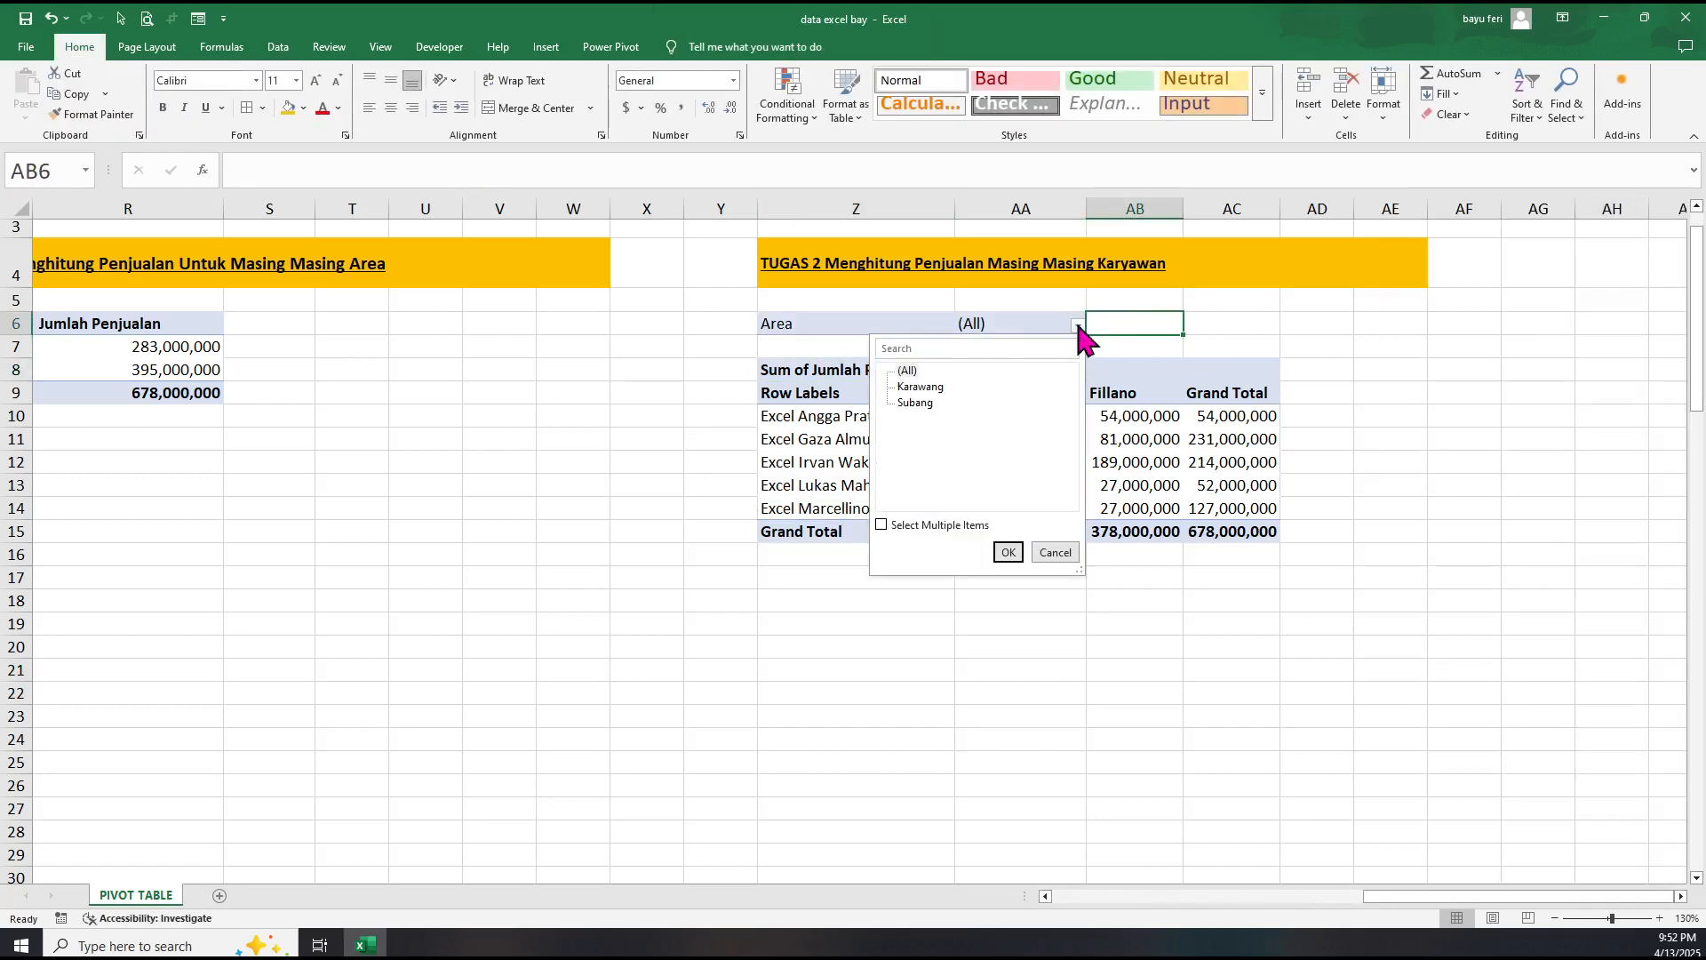
left_click(939, 388)
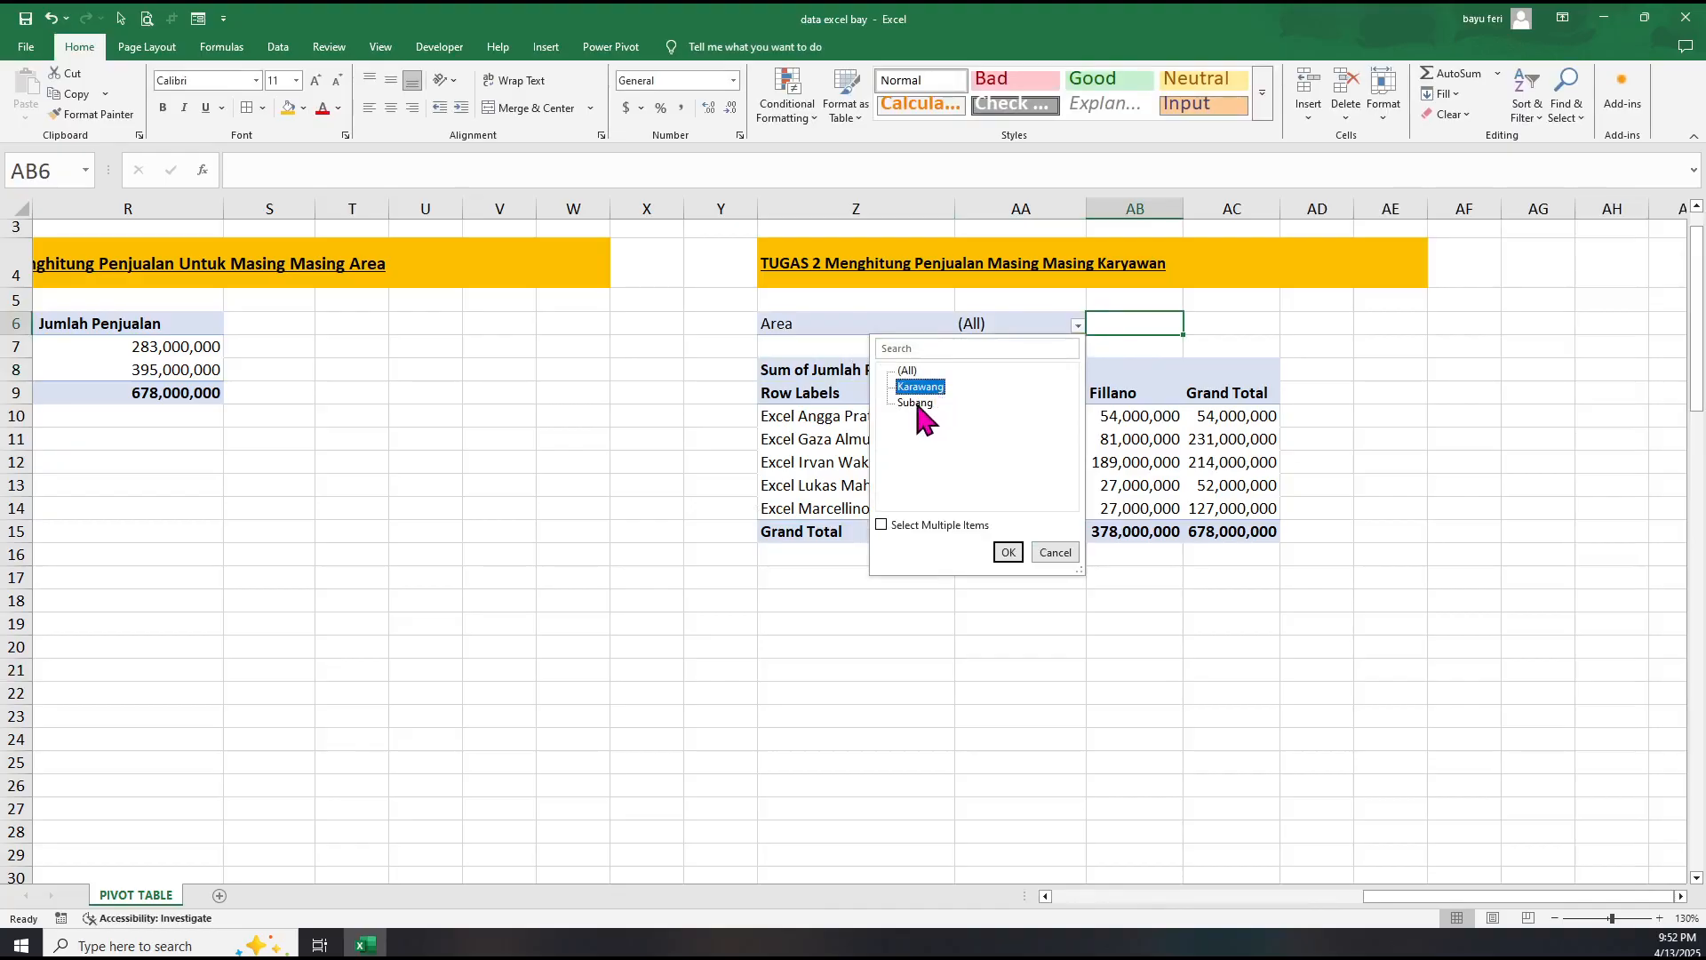
left_click(1008, 551)
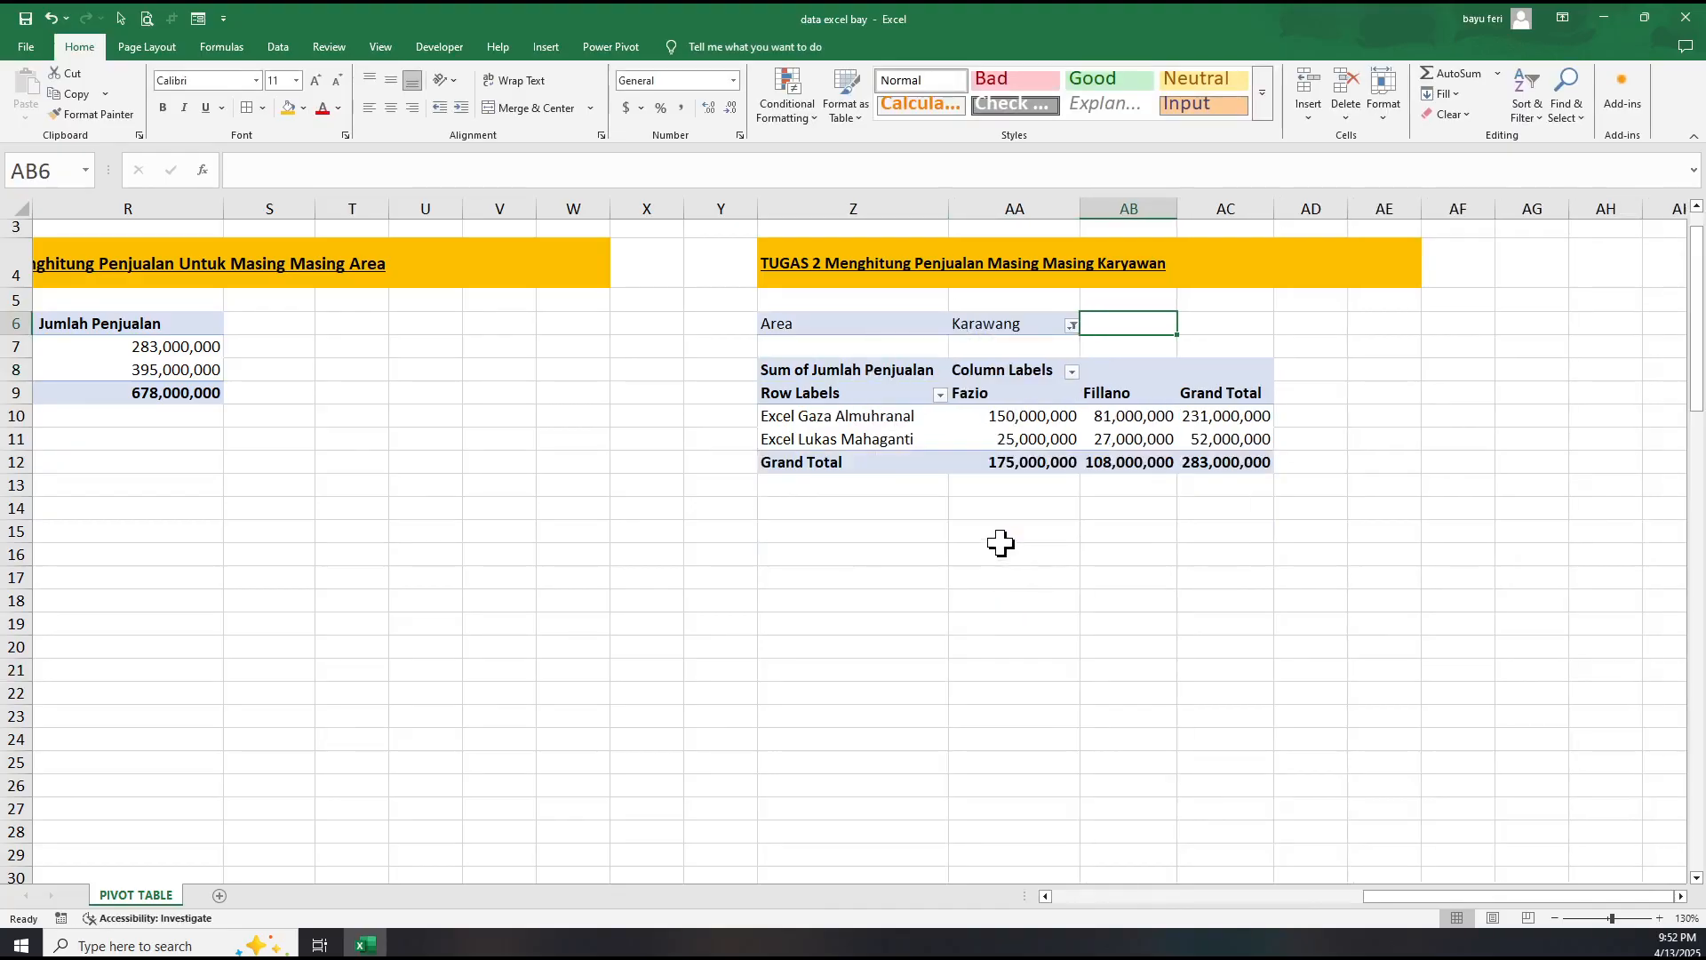
left_click(825, 418)
left_click(823, 440)
left_click(998, 394)
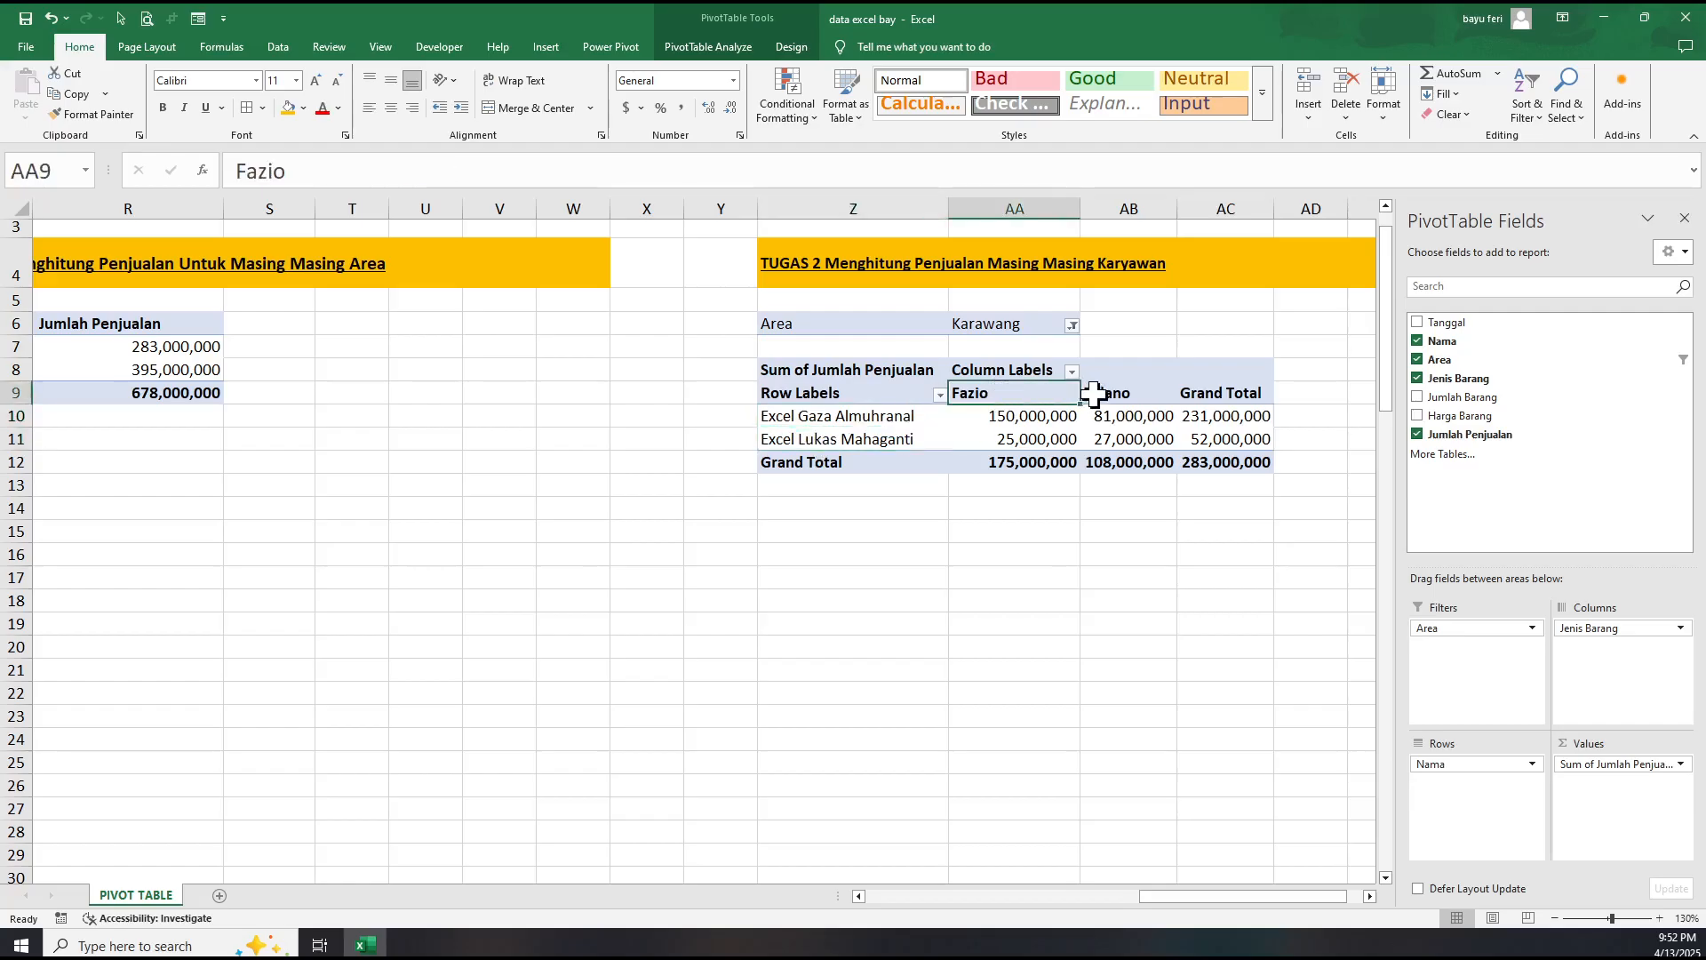
left_click(1091, 392)
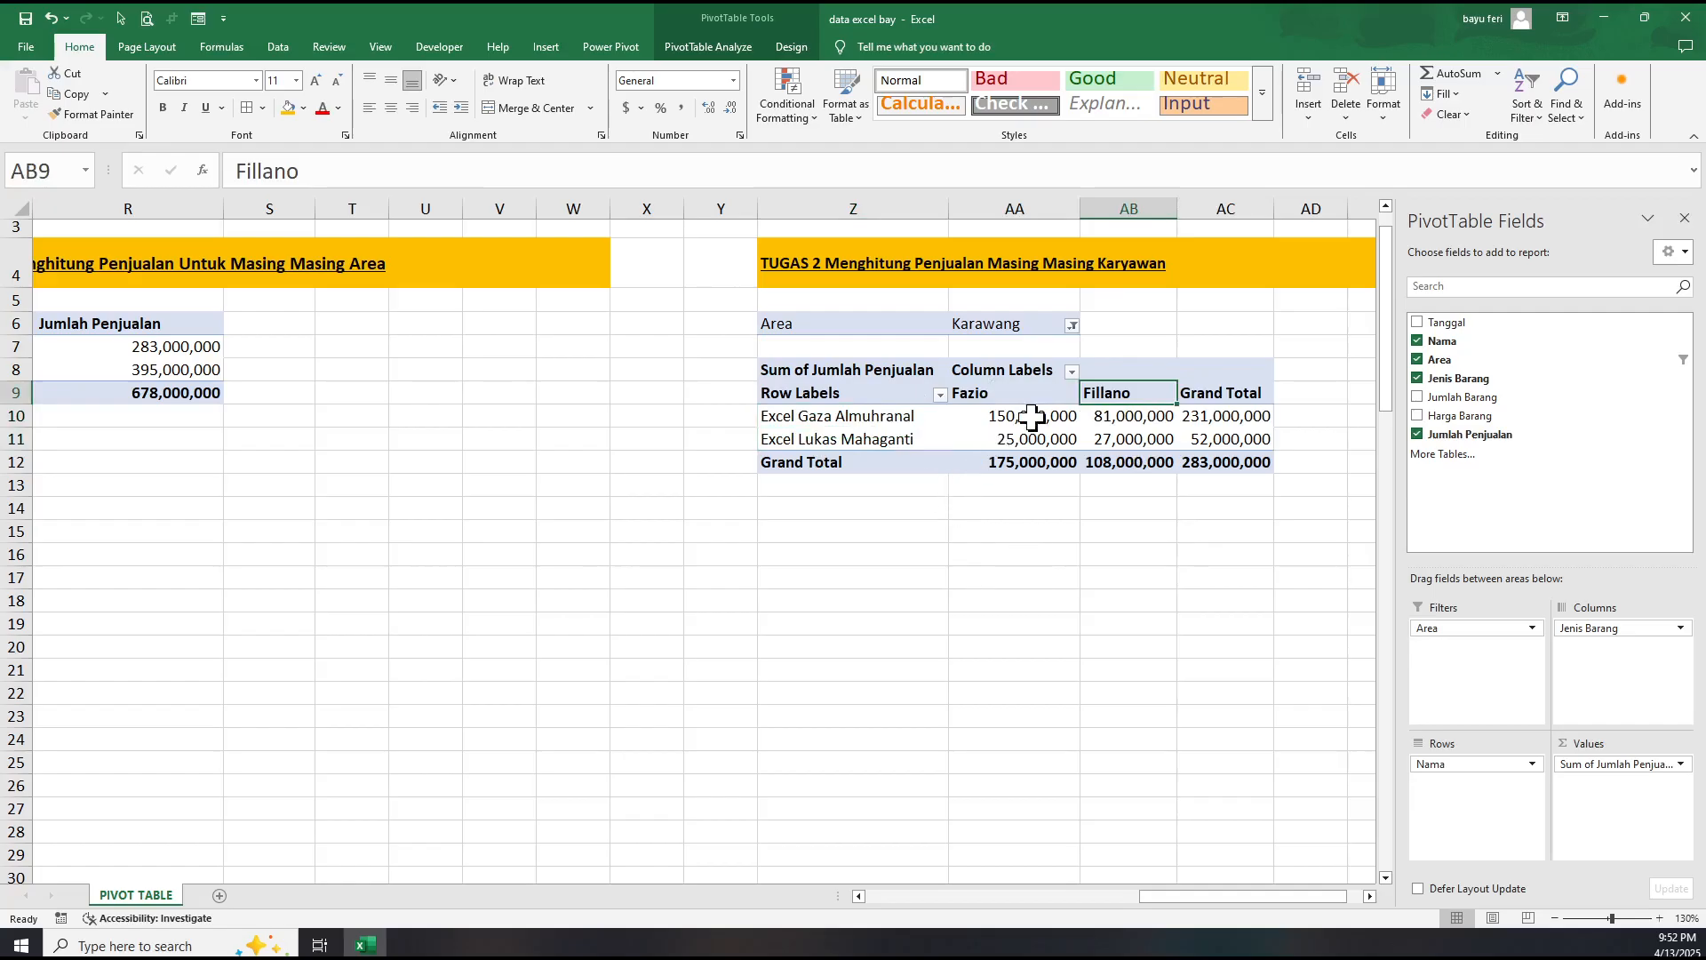
Set the Area report filter of the TUGAS 2 pivot table to Subang.
left_click(1073, 326)
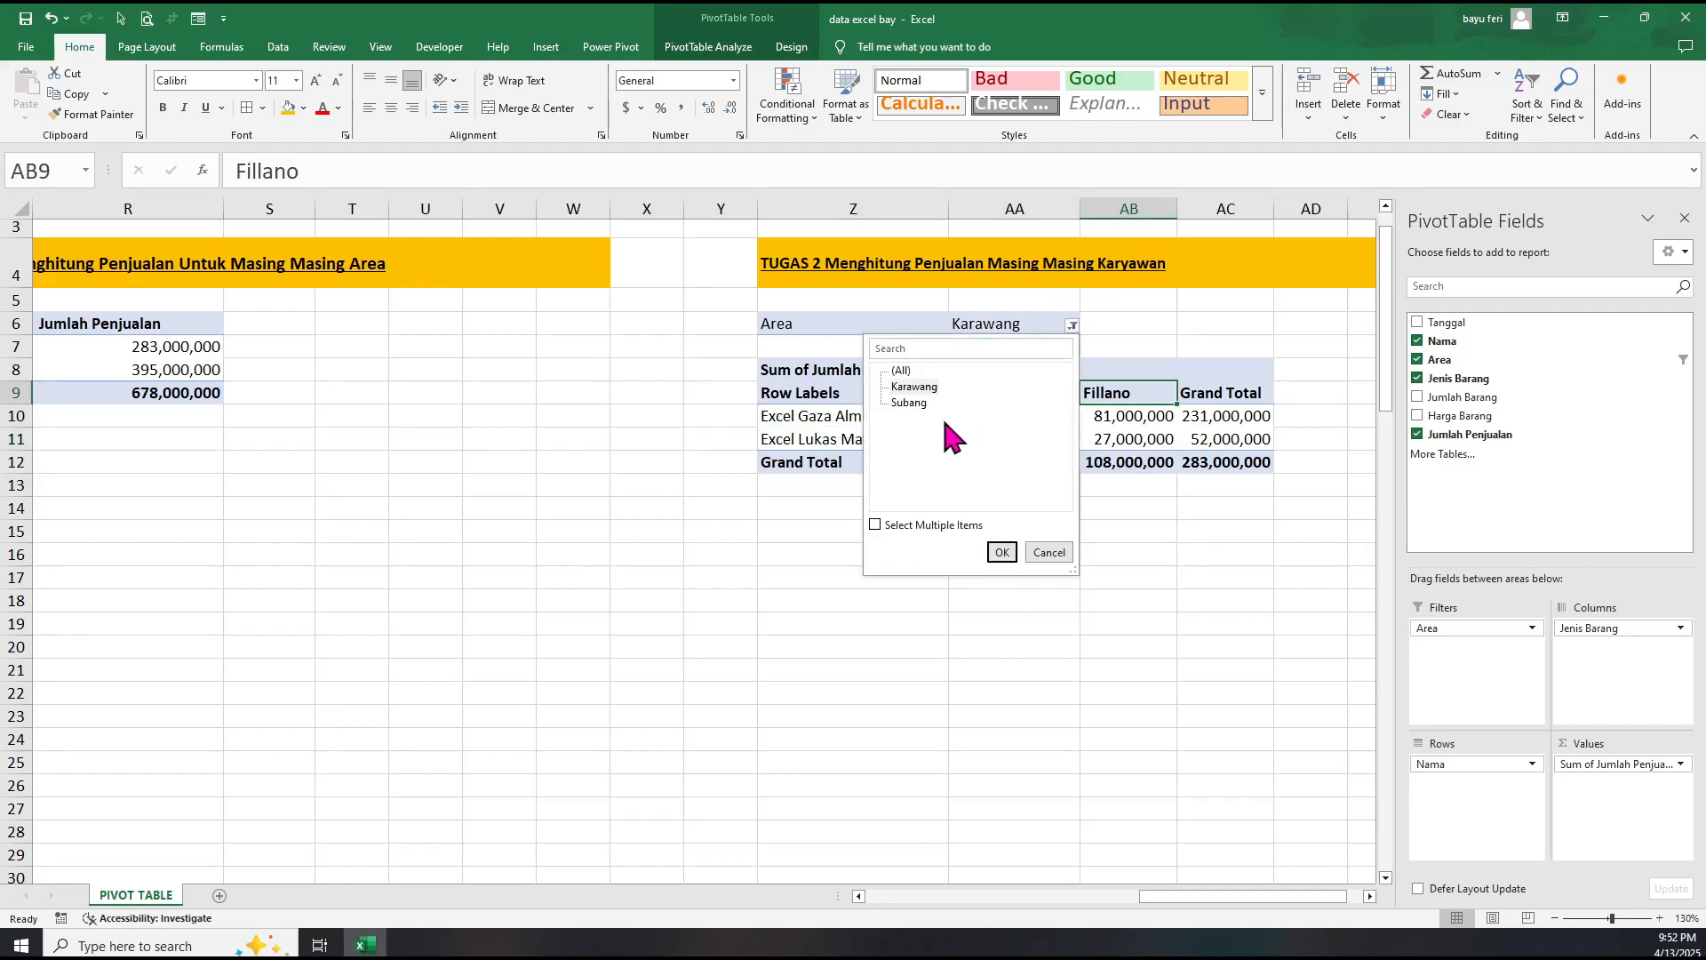
left_click(1002, 552)
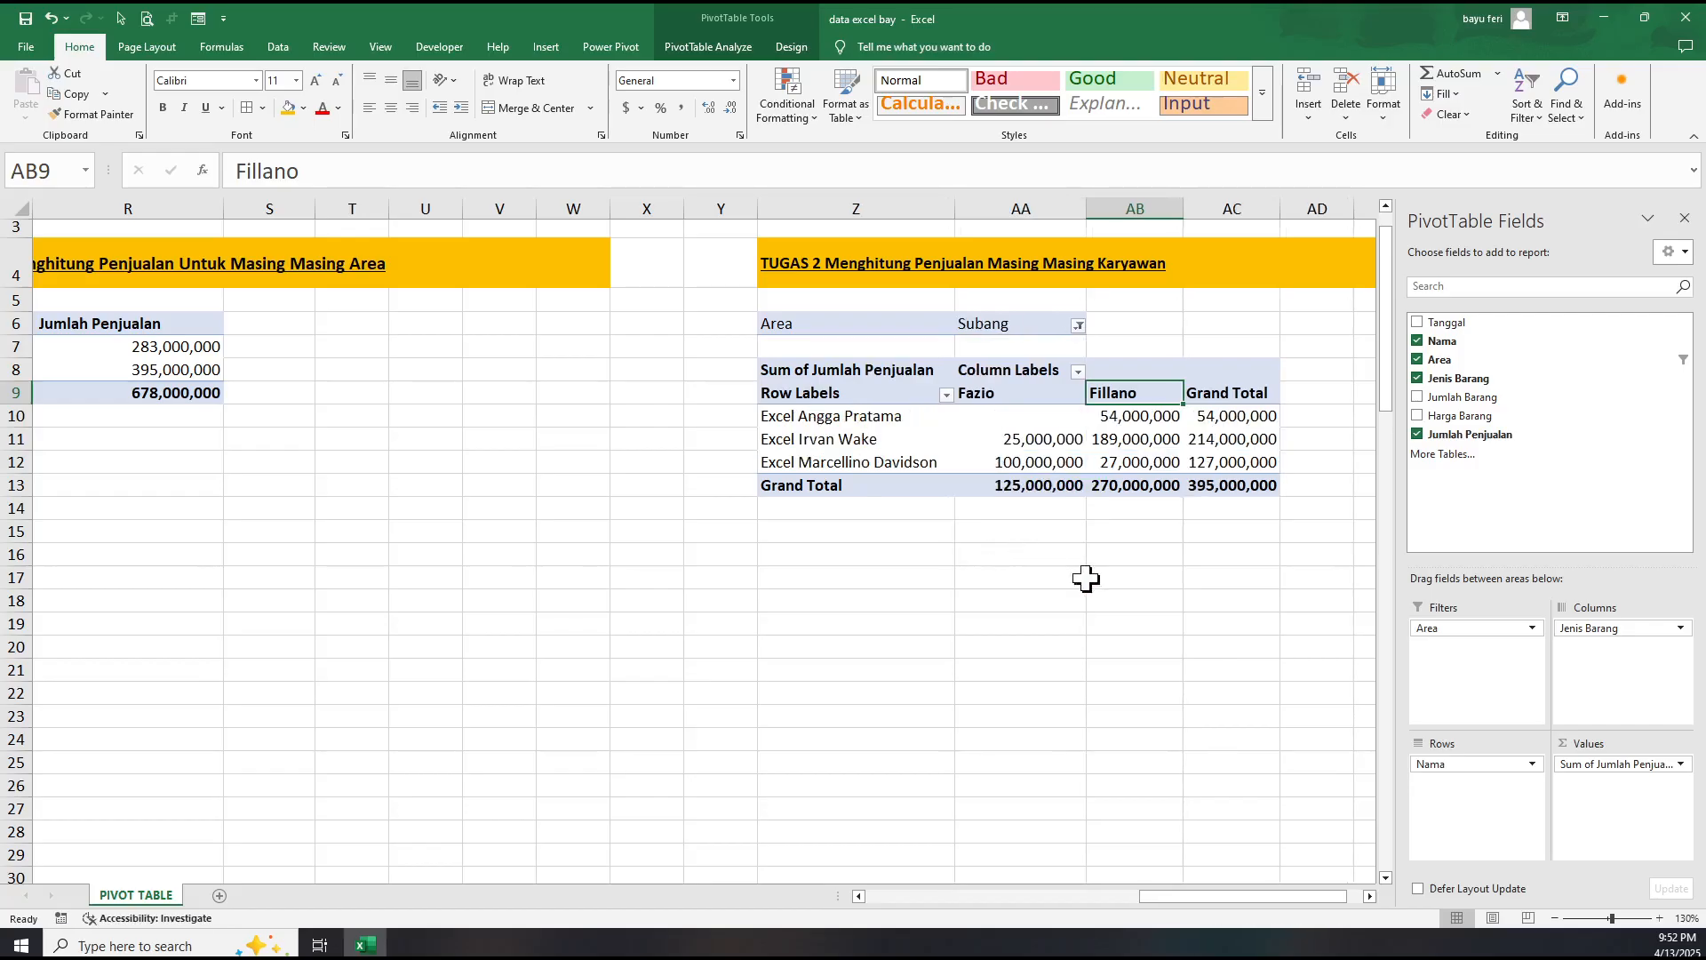
left_click(1133, 584)
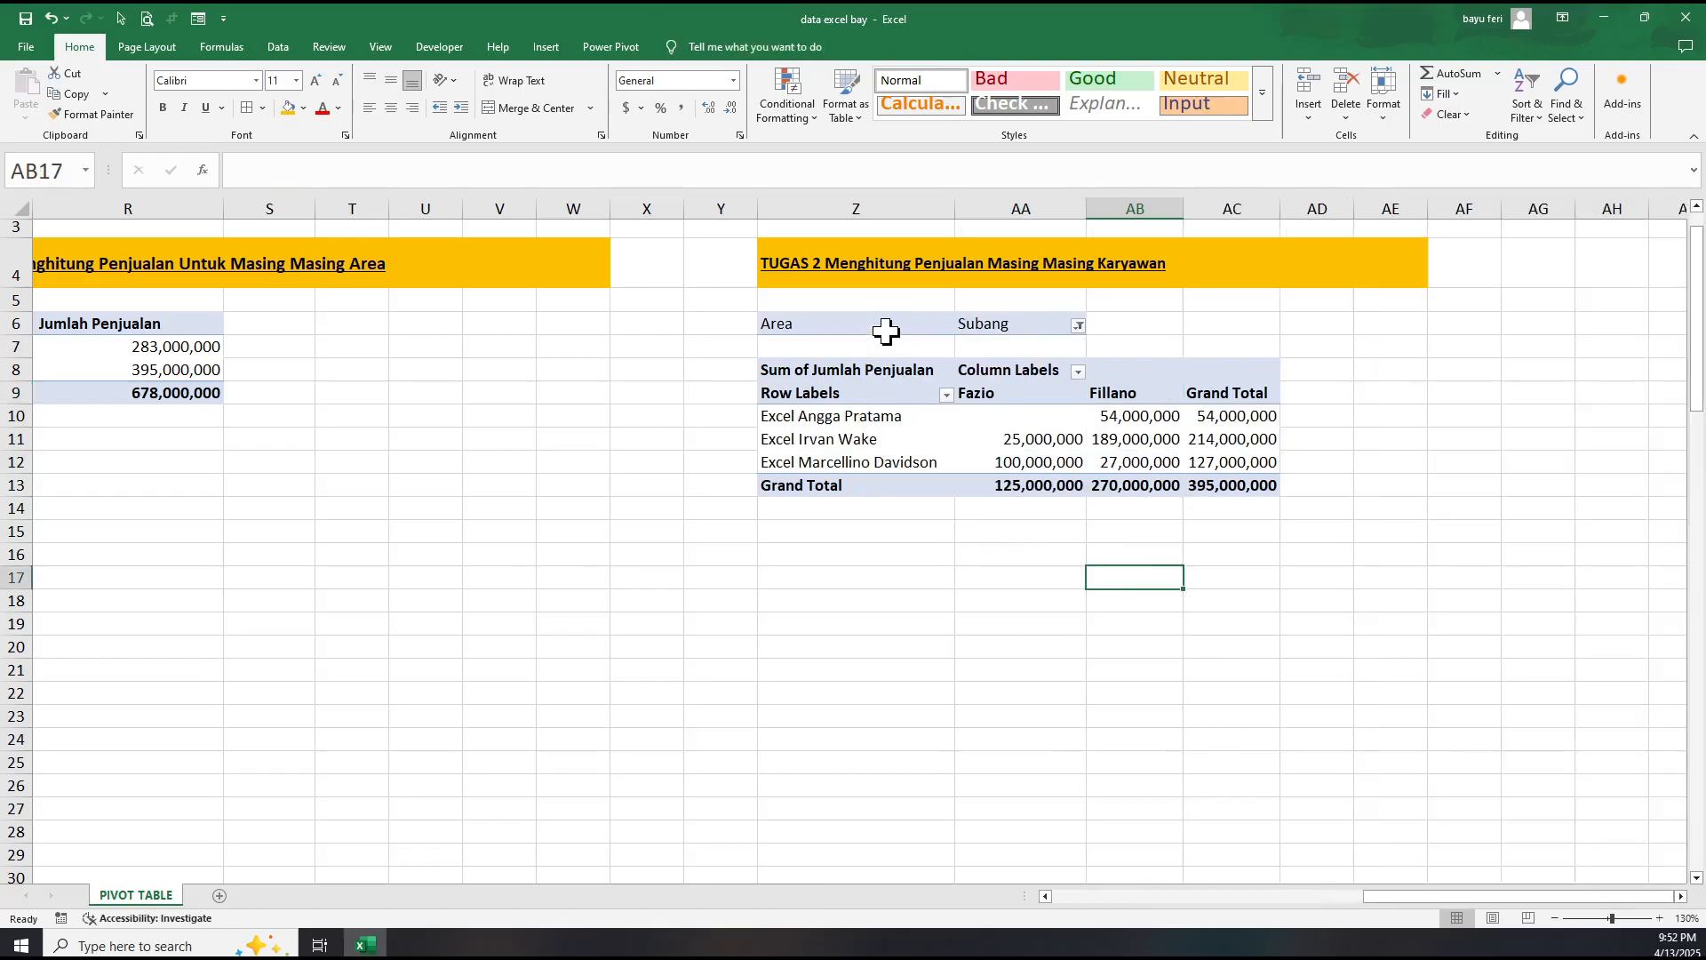
left_click(980, 602)
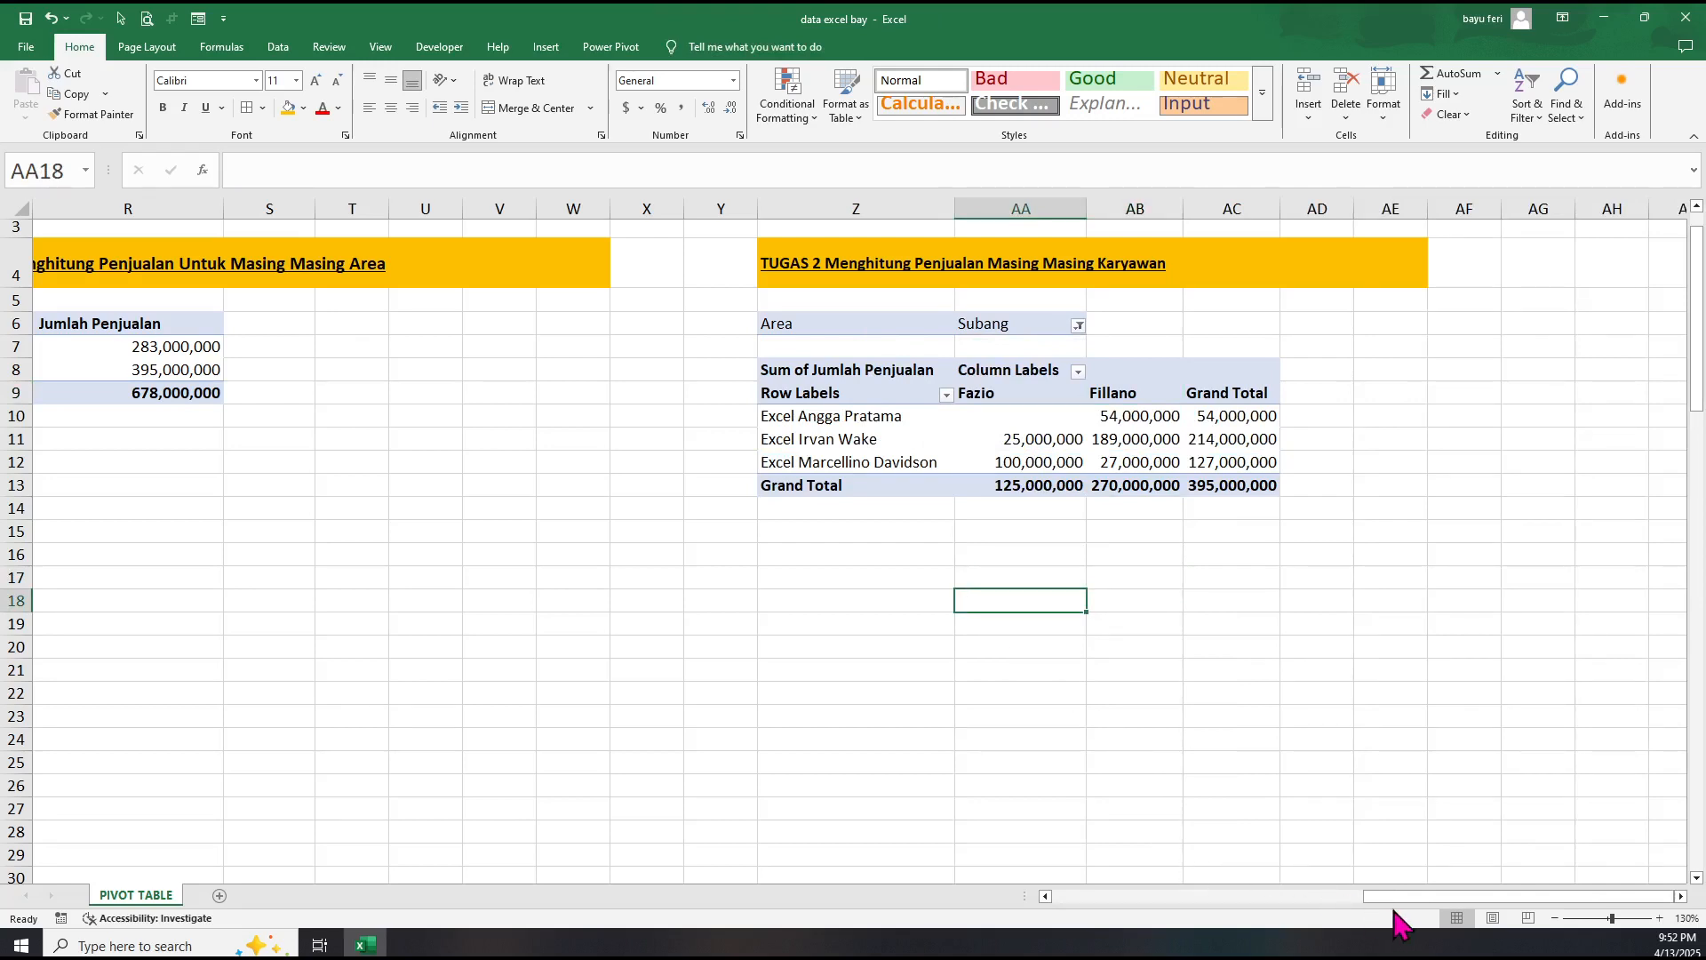
Insert a slicer for the Area field of the TUGAS 2 pivot table.
left_click_drag(1387, 898, 1352, 883)
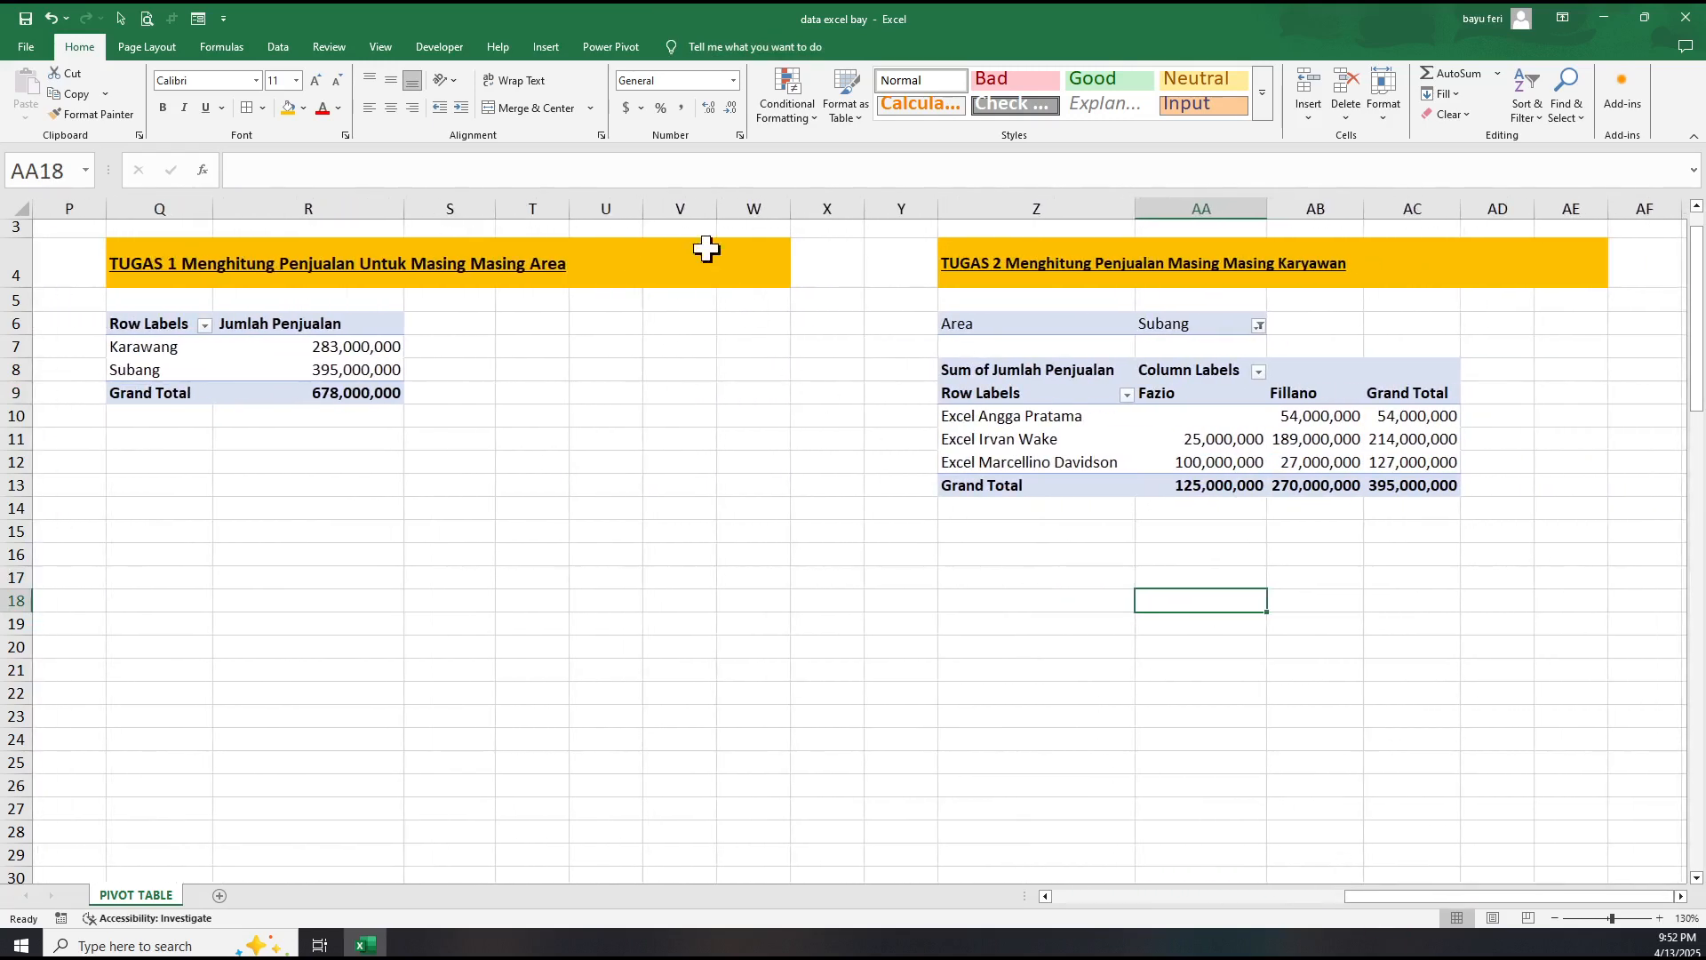
left_click(1042, 394)
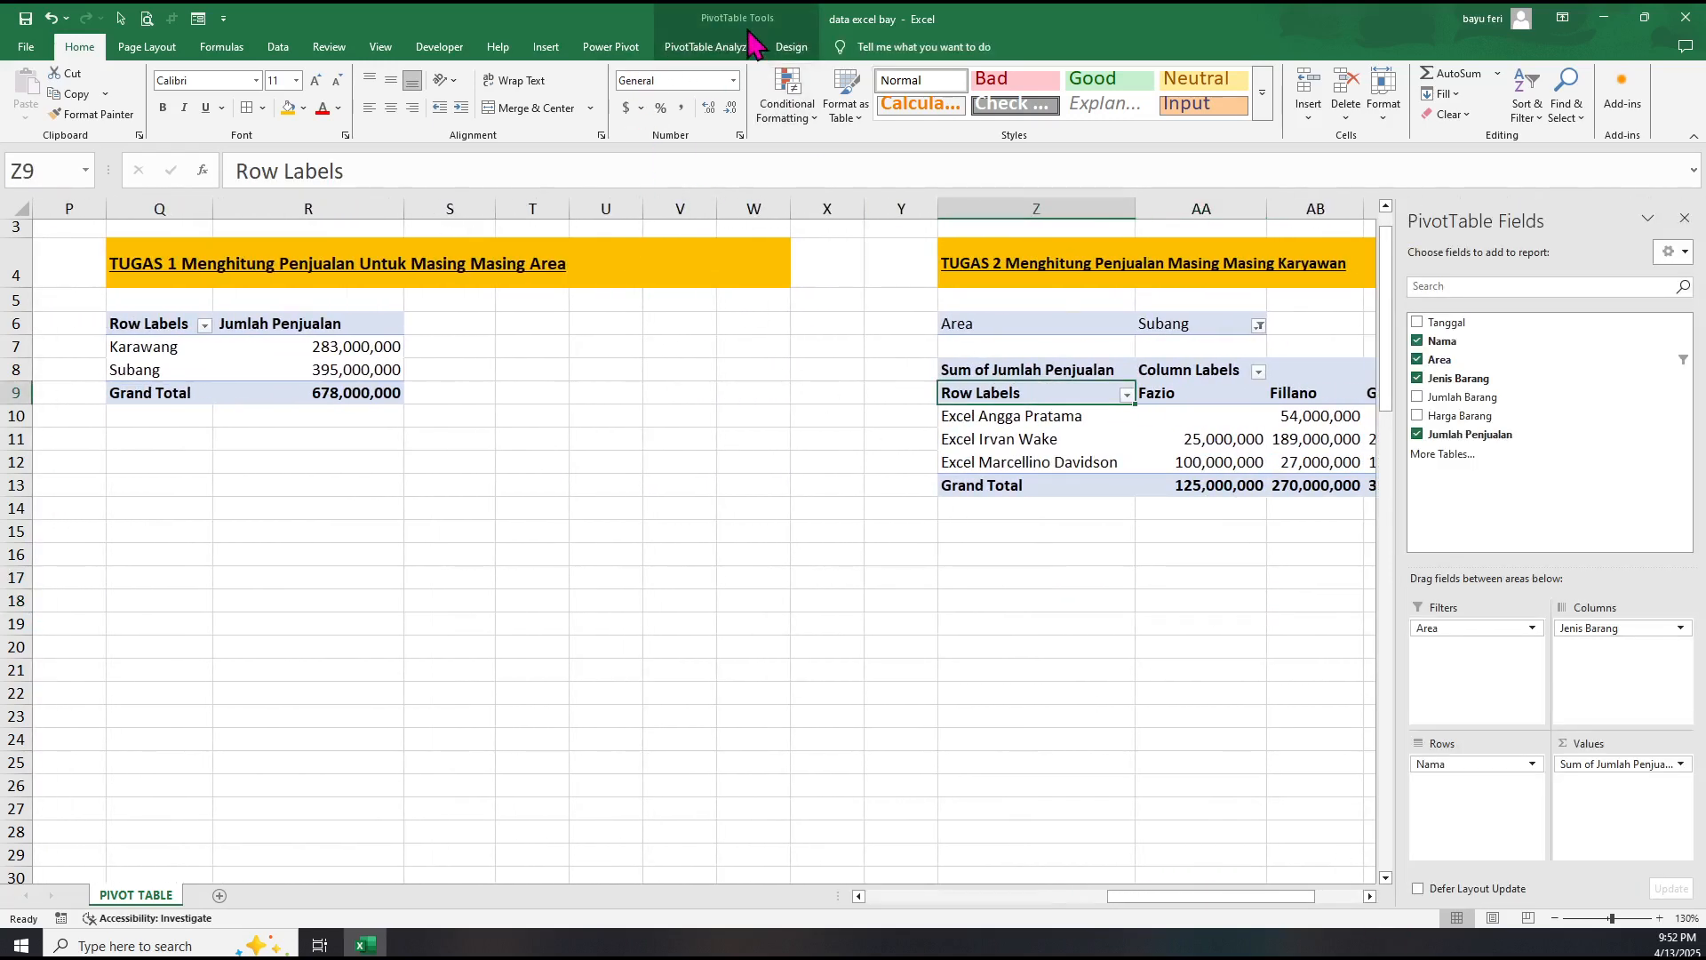
left_click(792, 48)
left_click(708, 47)
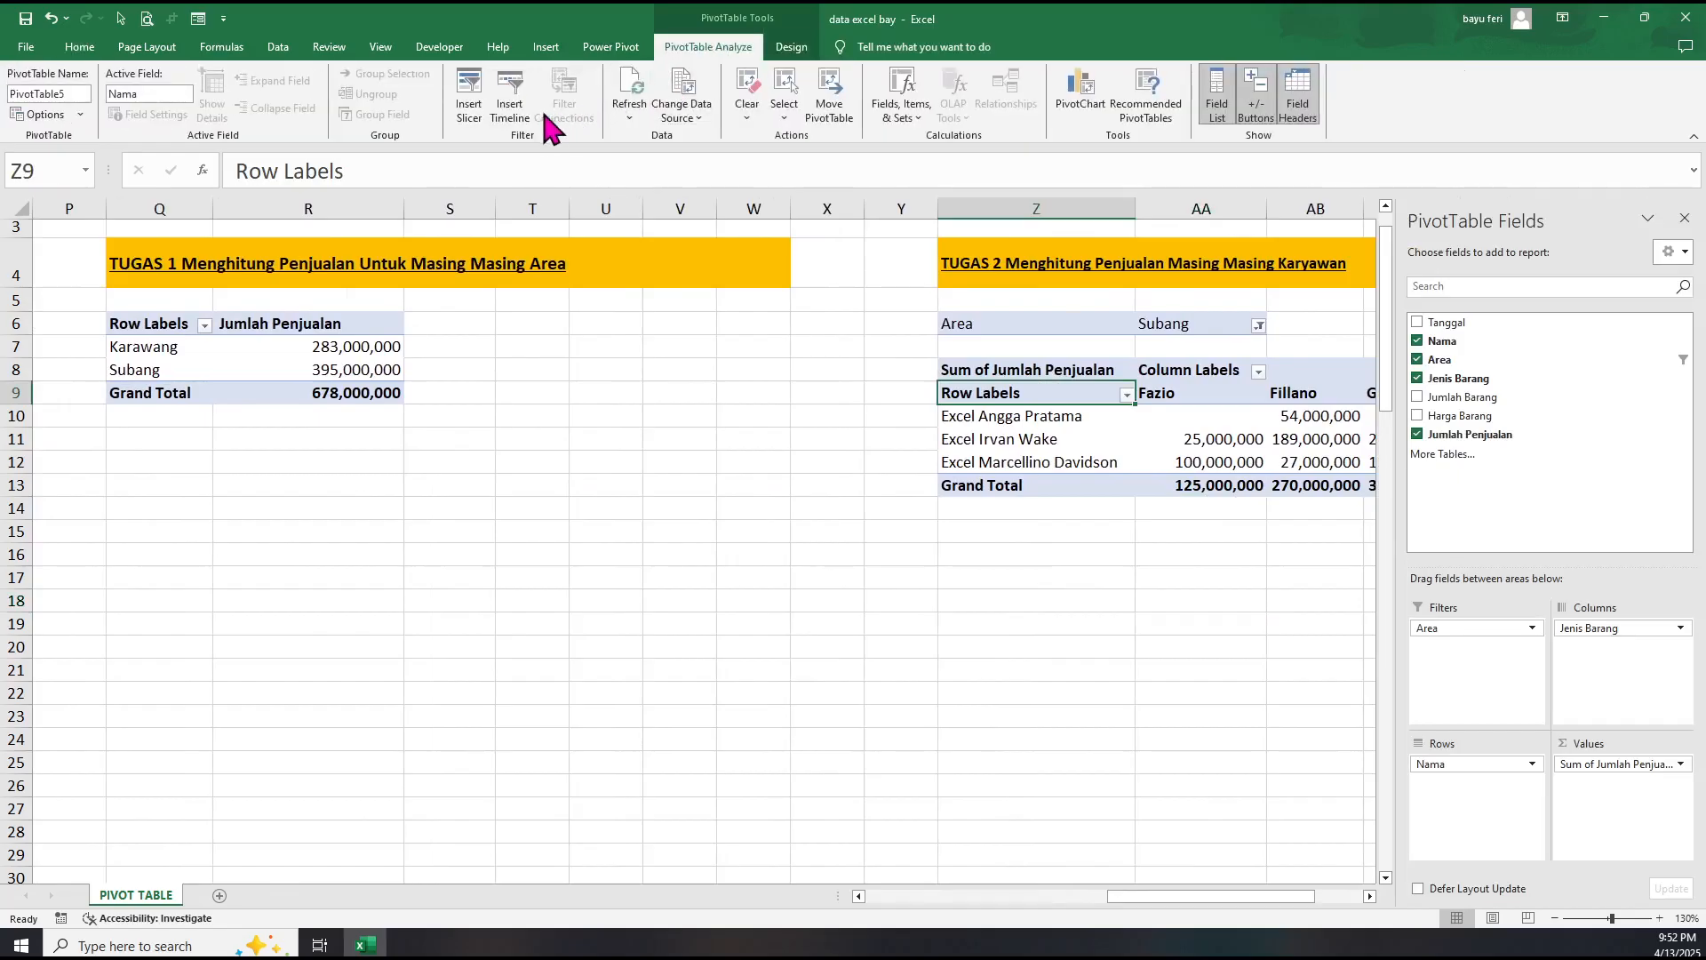
left_click(469, 105)
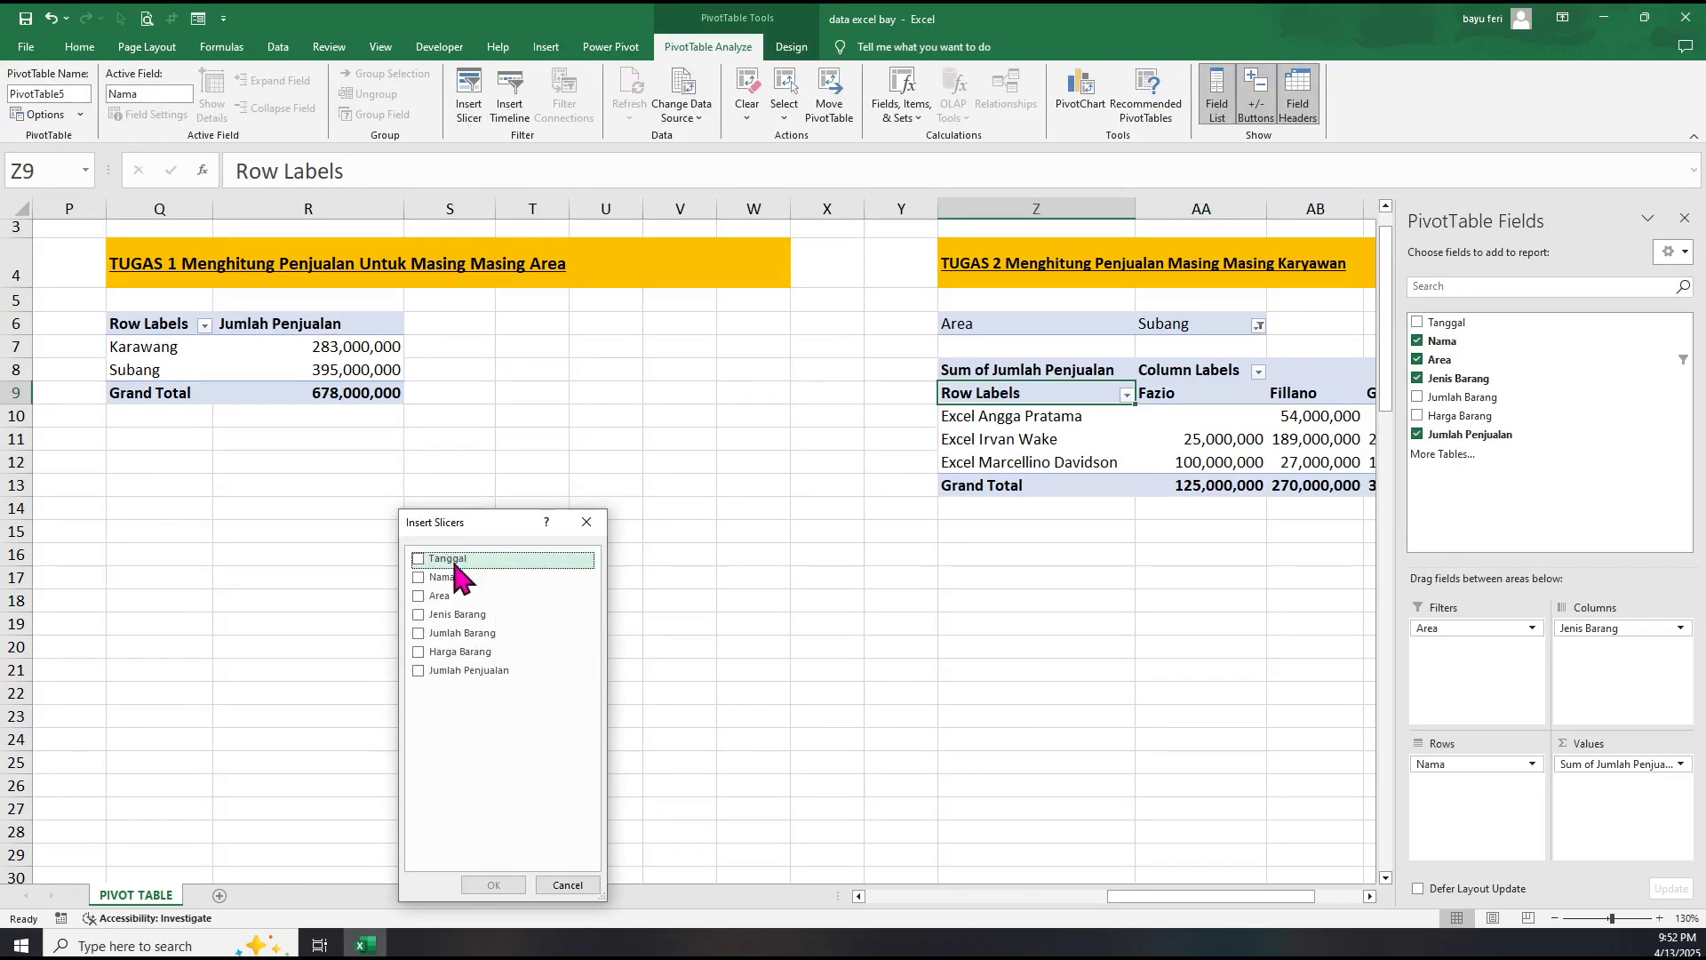
left_click(418, 598)
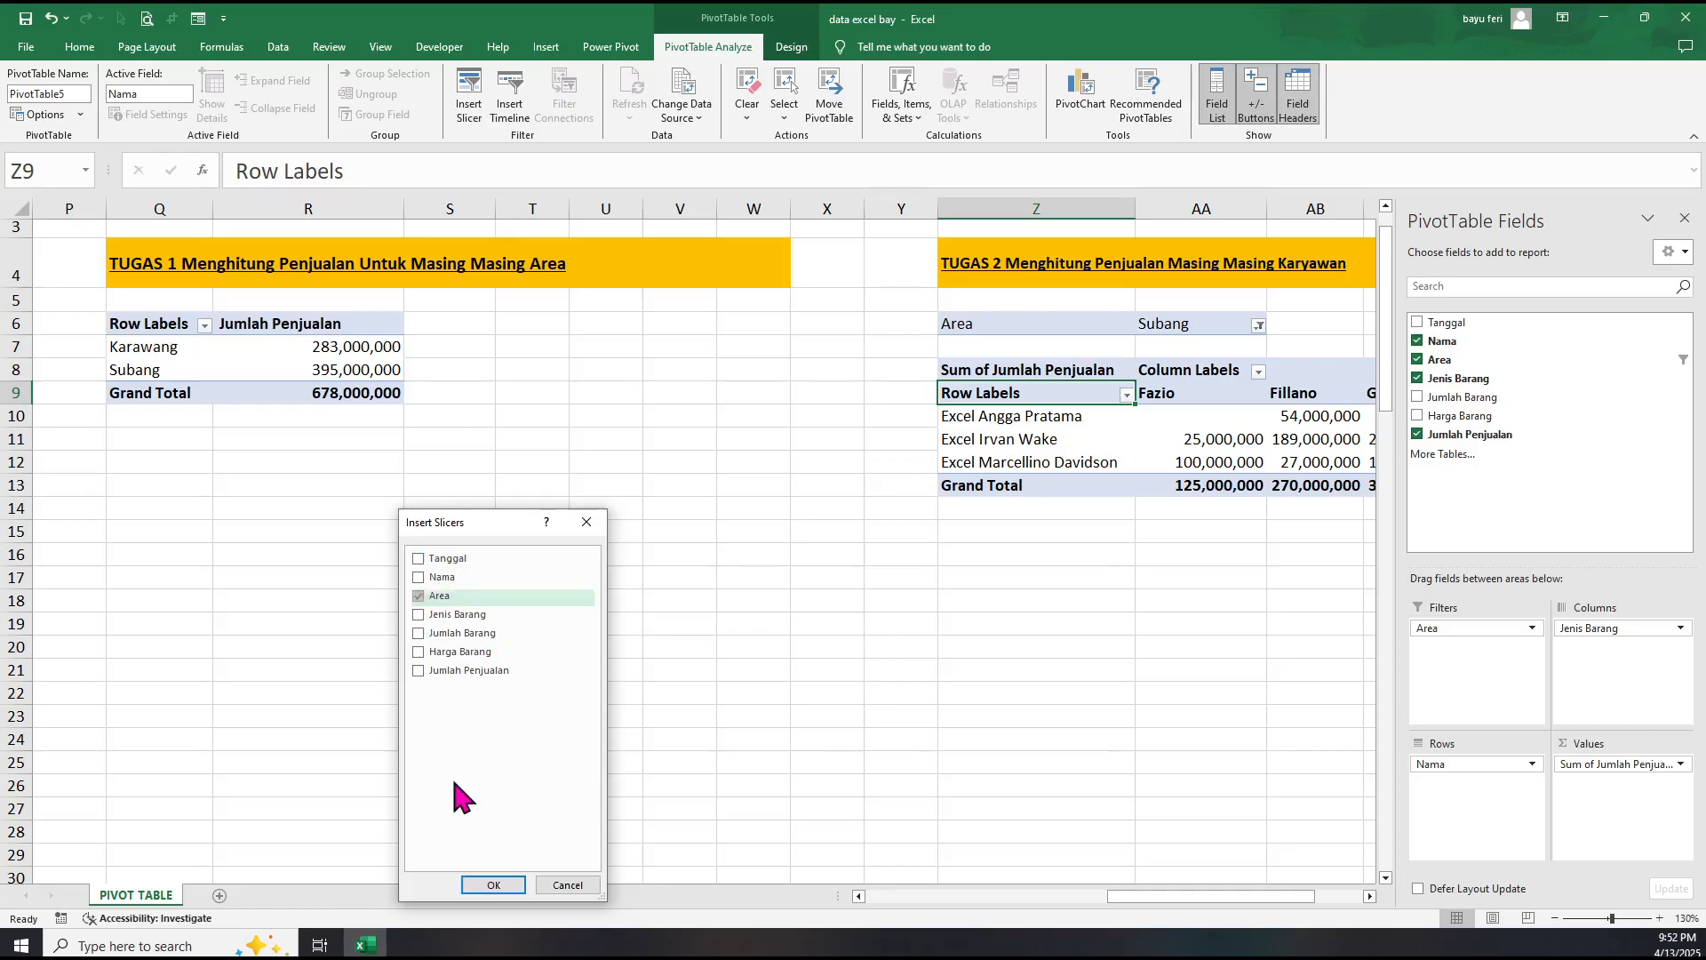
left_click(491, 885)
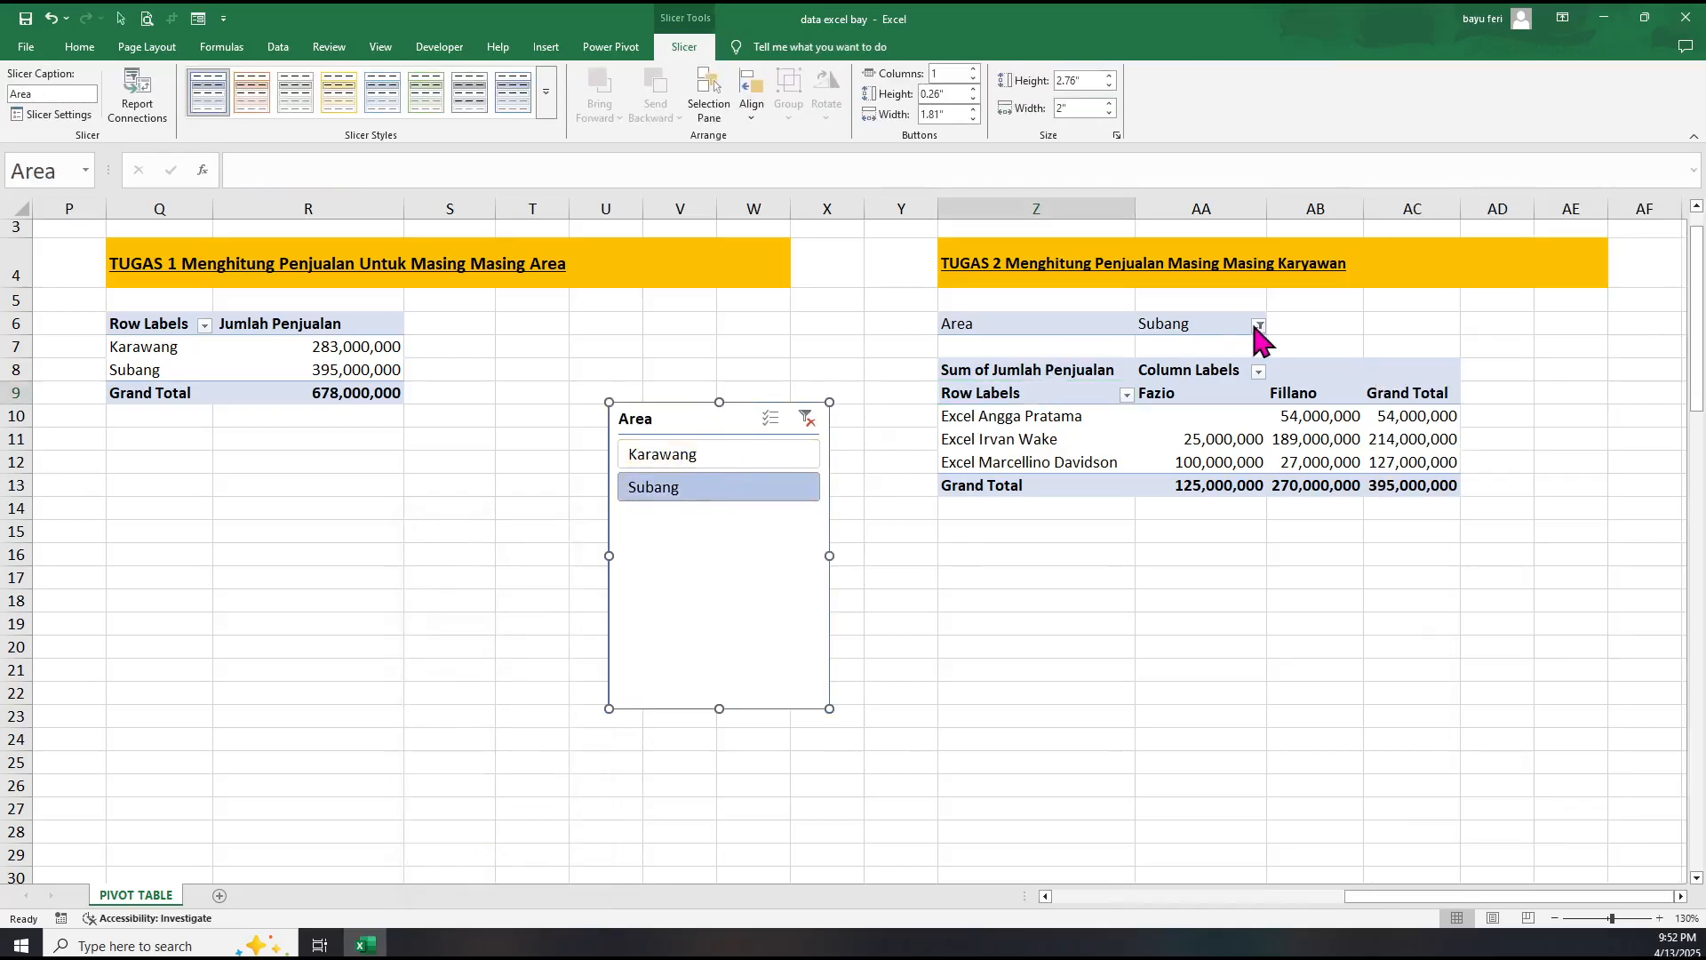
Test the Area slicer by filtering the TUGAS 2 pivot table to Karawang and back to Subang.
left_click(727, 453)
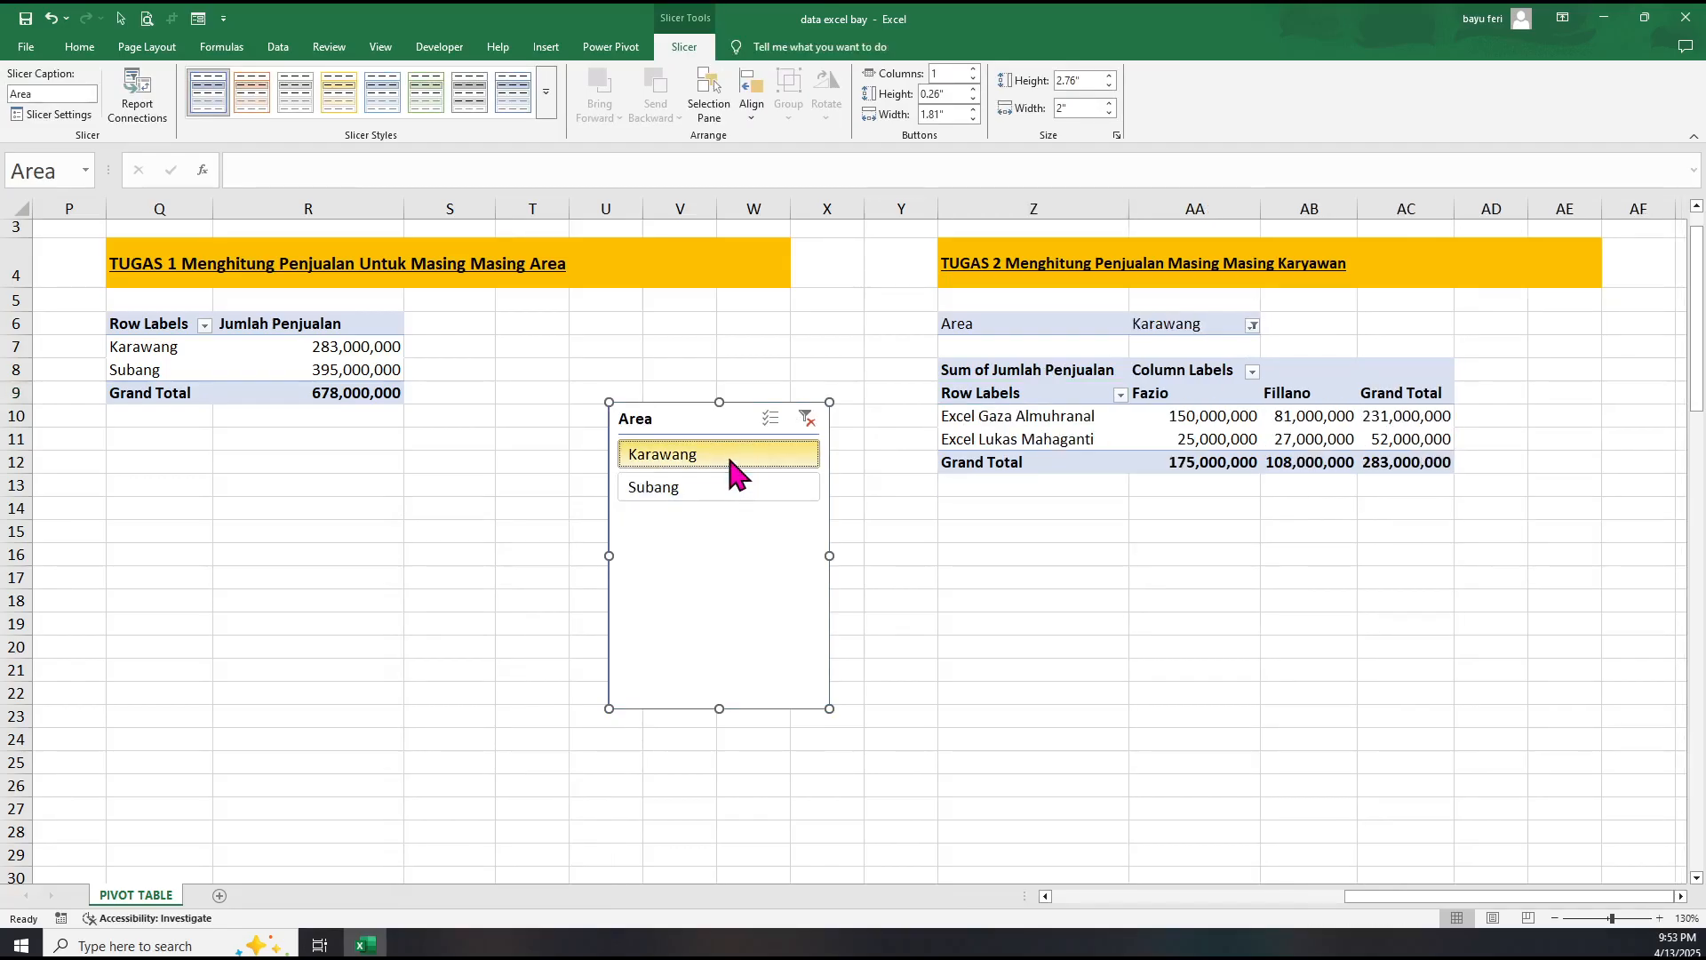
left_click(714, 476)
left_click(900, 600)
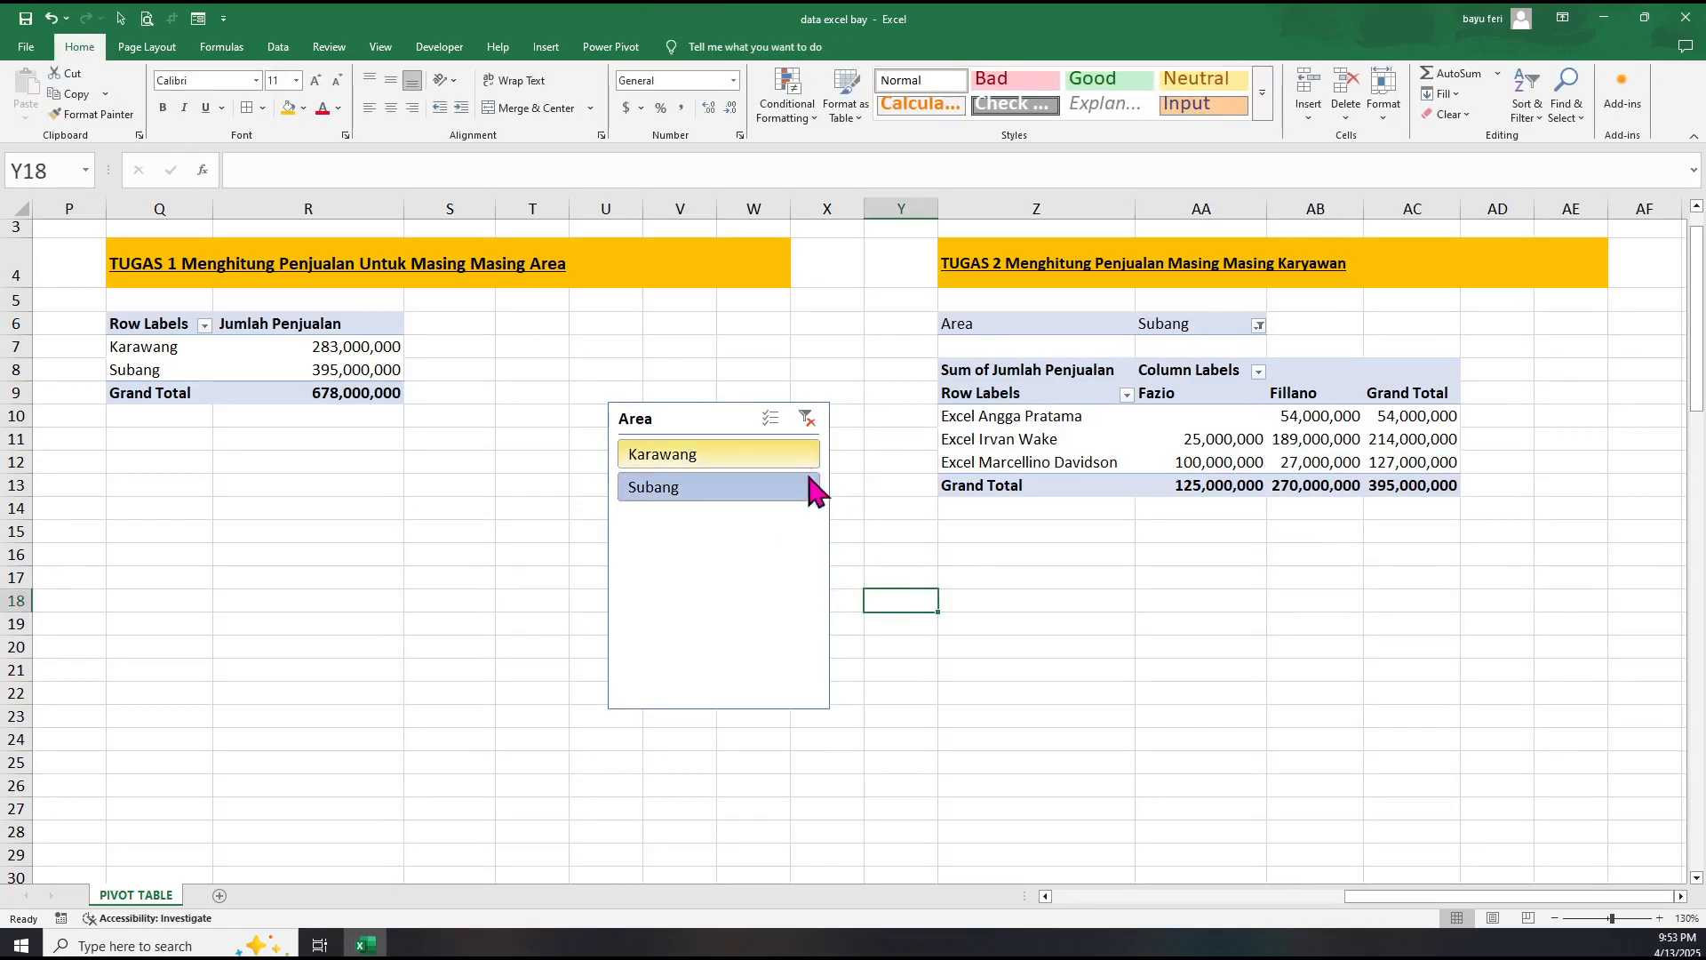
Switch the Area slicer between Karawang and Subang once more, and move it nearer to the TUGAS 2 pivot table.
left_click(740, 454)
left_click(743, 487)
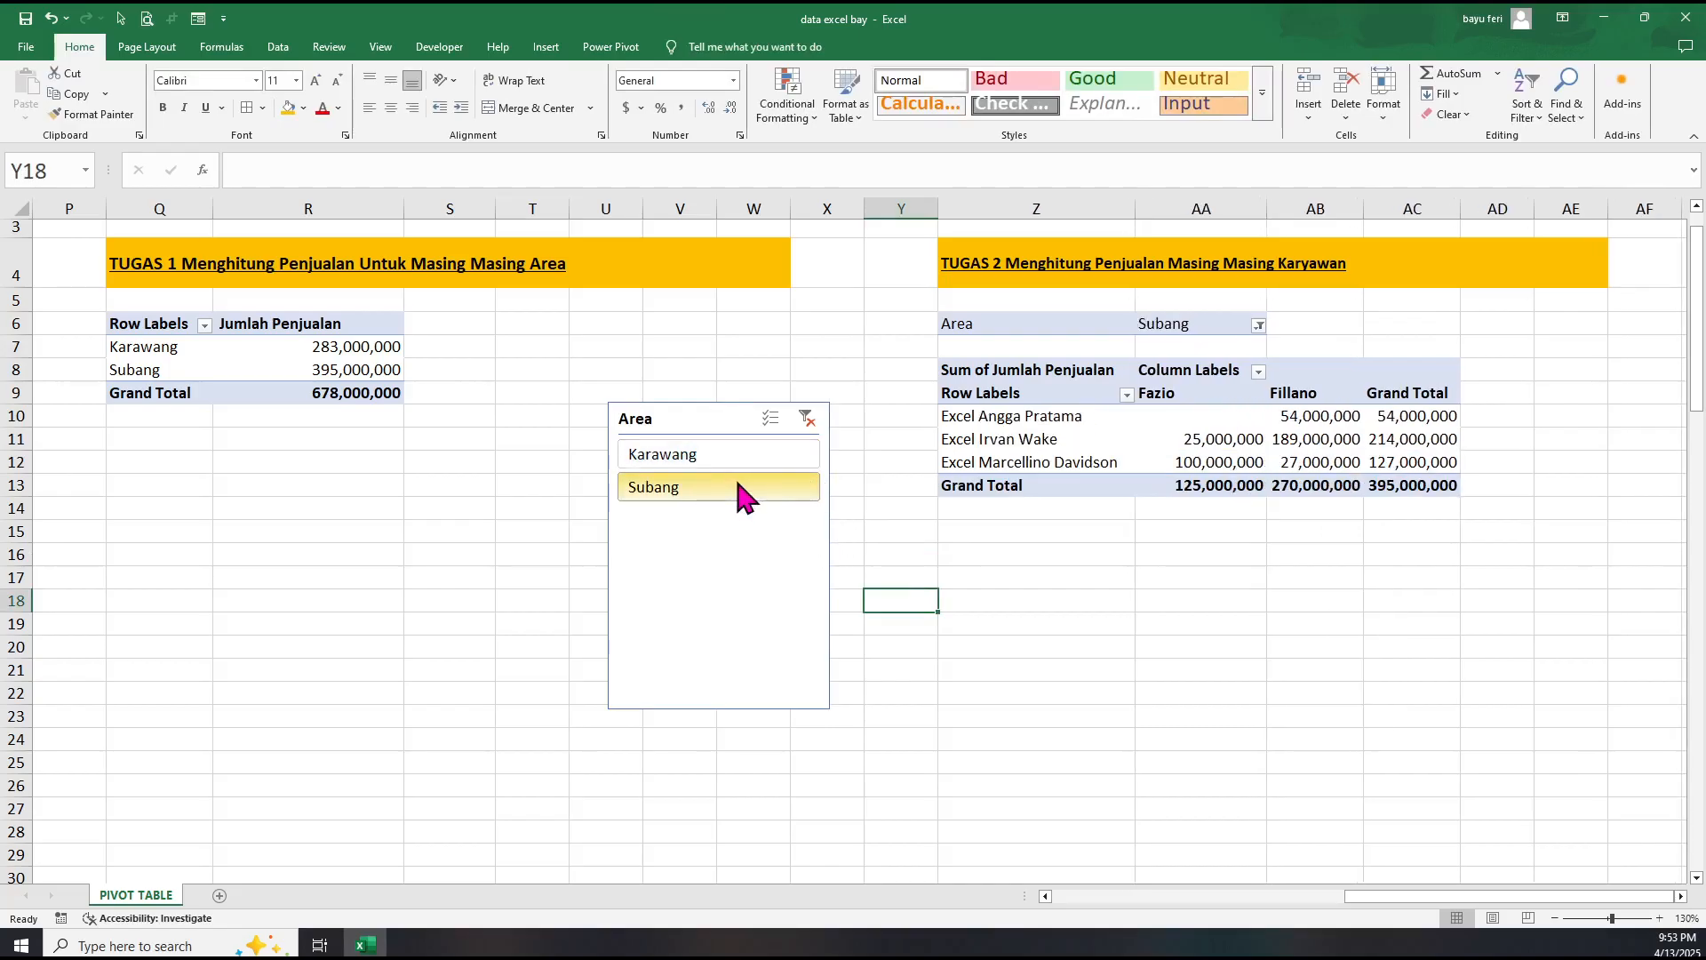
left_click(901, 531)
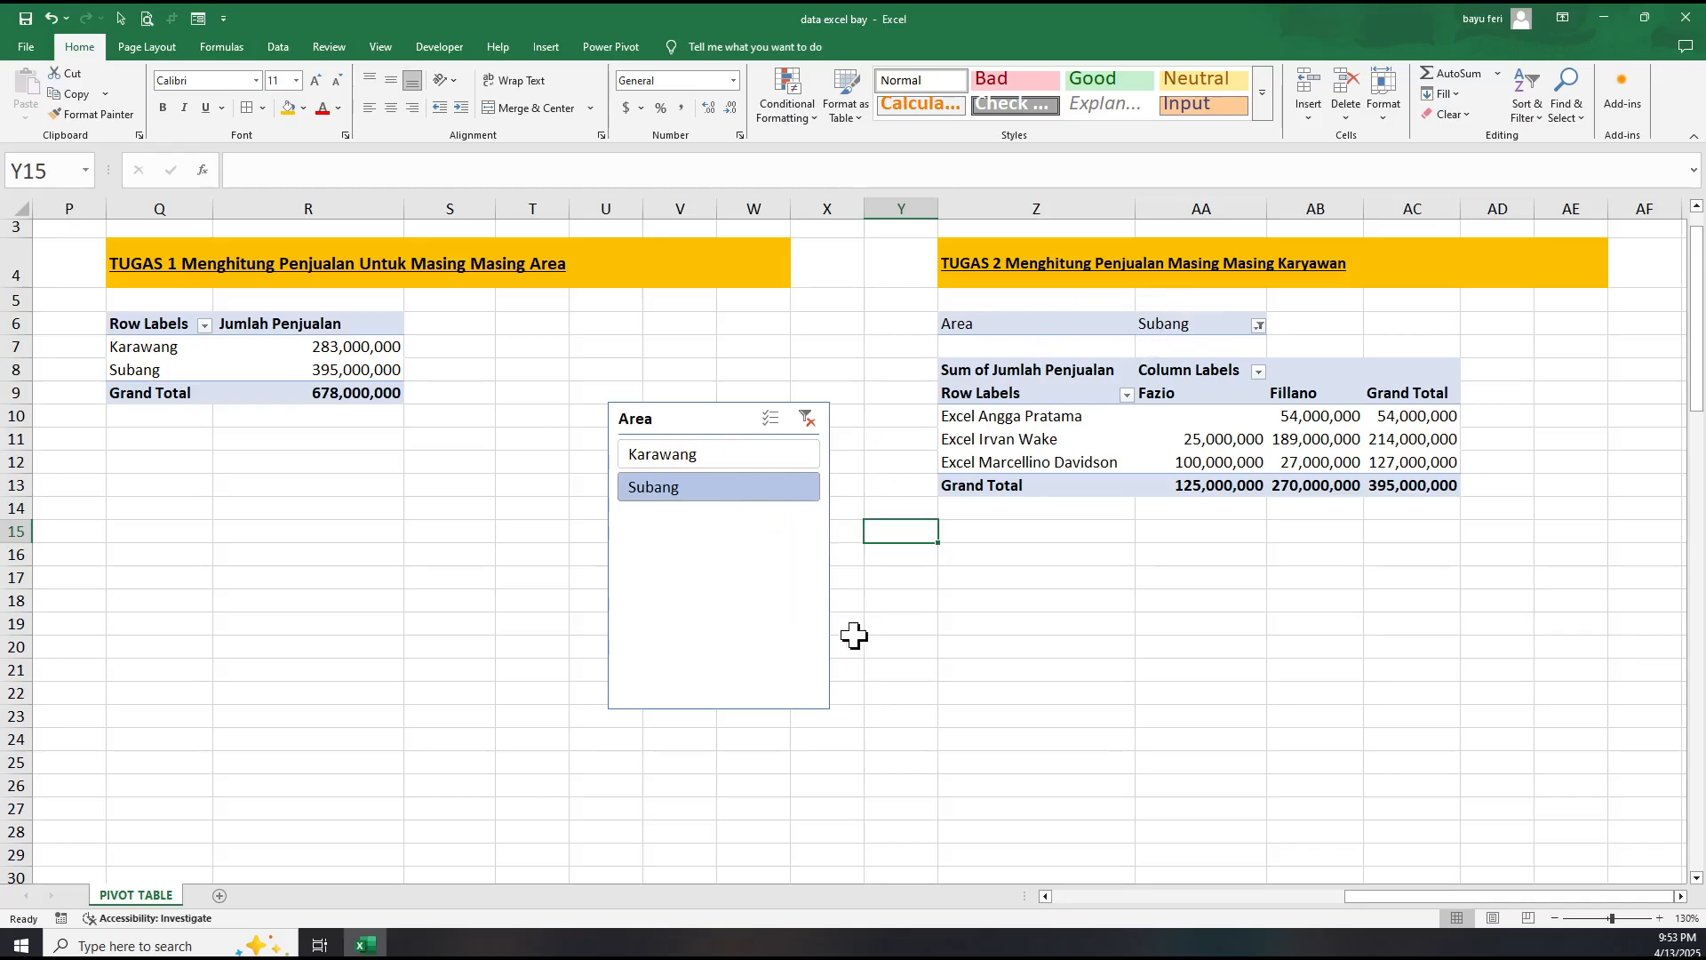
left_click_drag(709, 405, 786, 359)
left_click(997, 580)
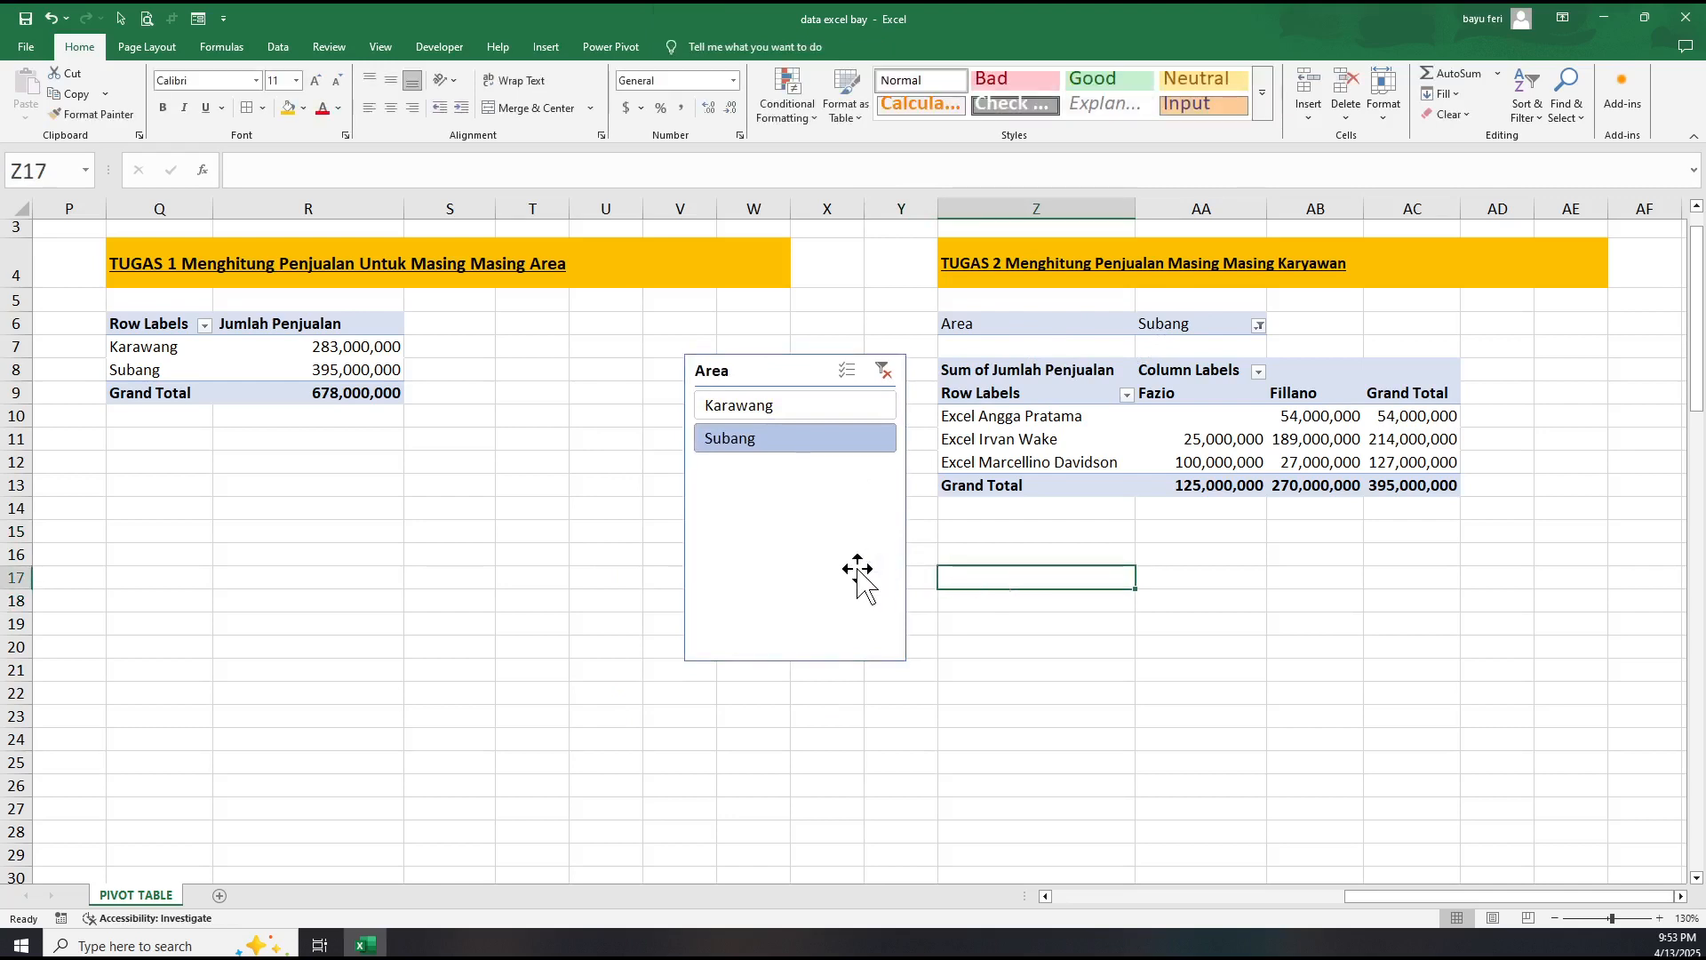
Delete the Area slicer from the sheet.
left_click(789, 370)
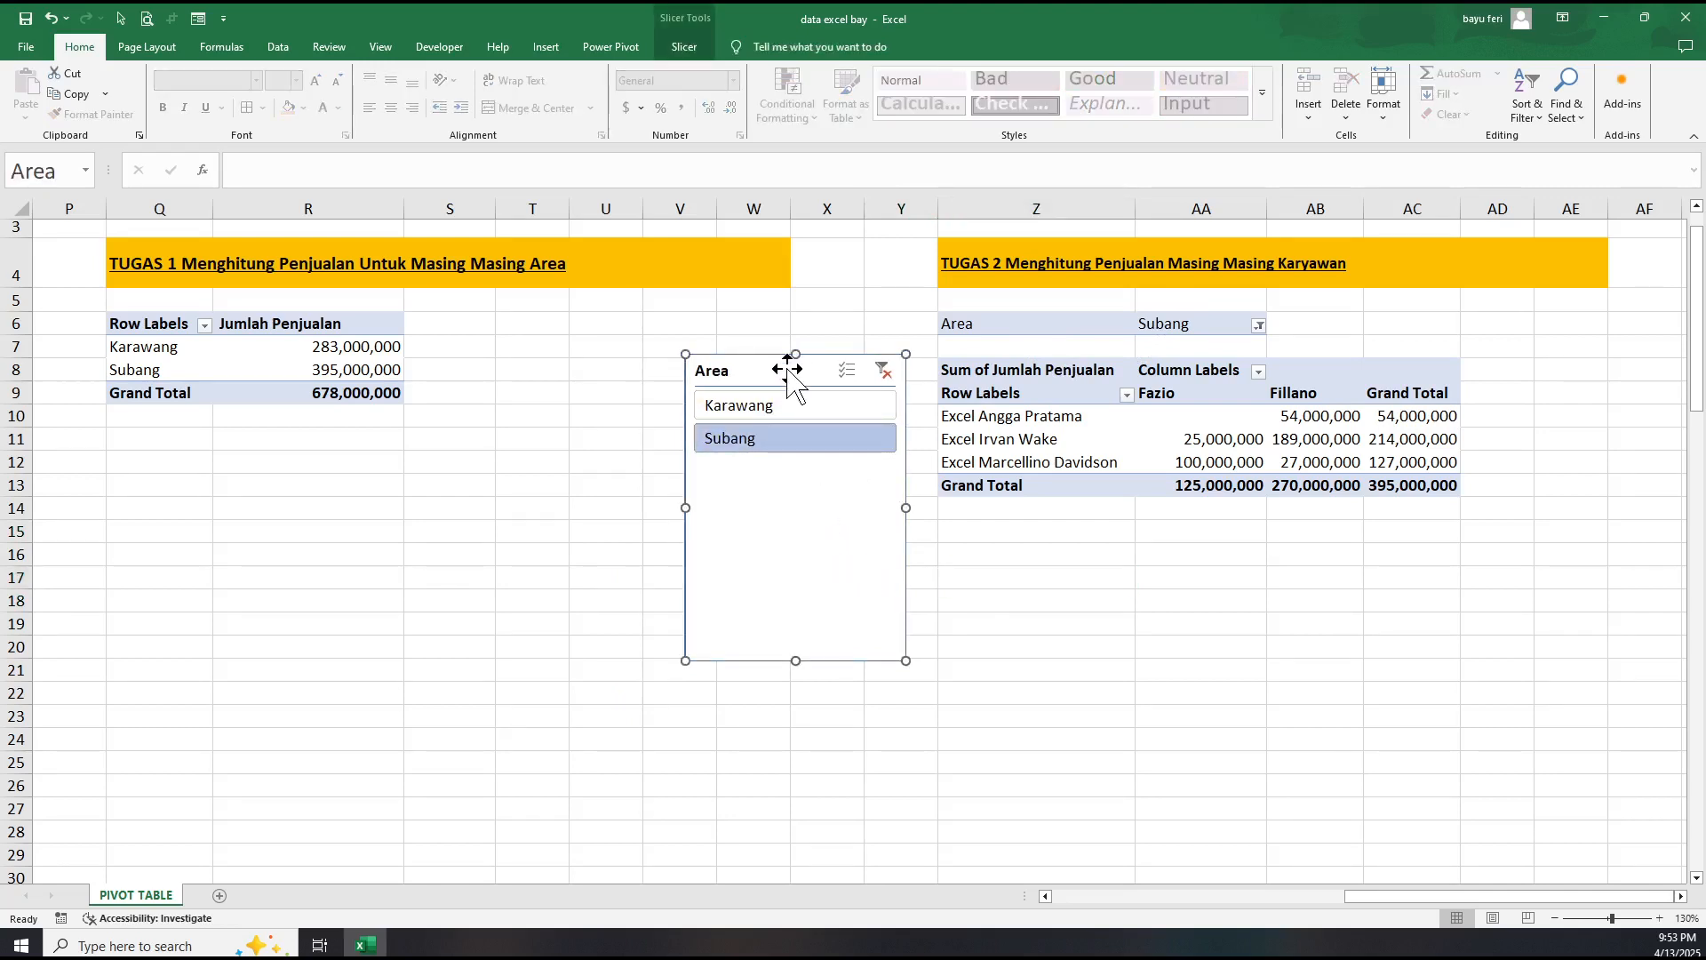
key("Delete")
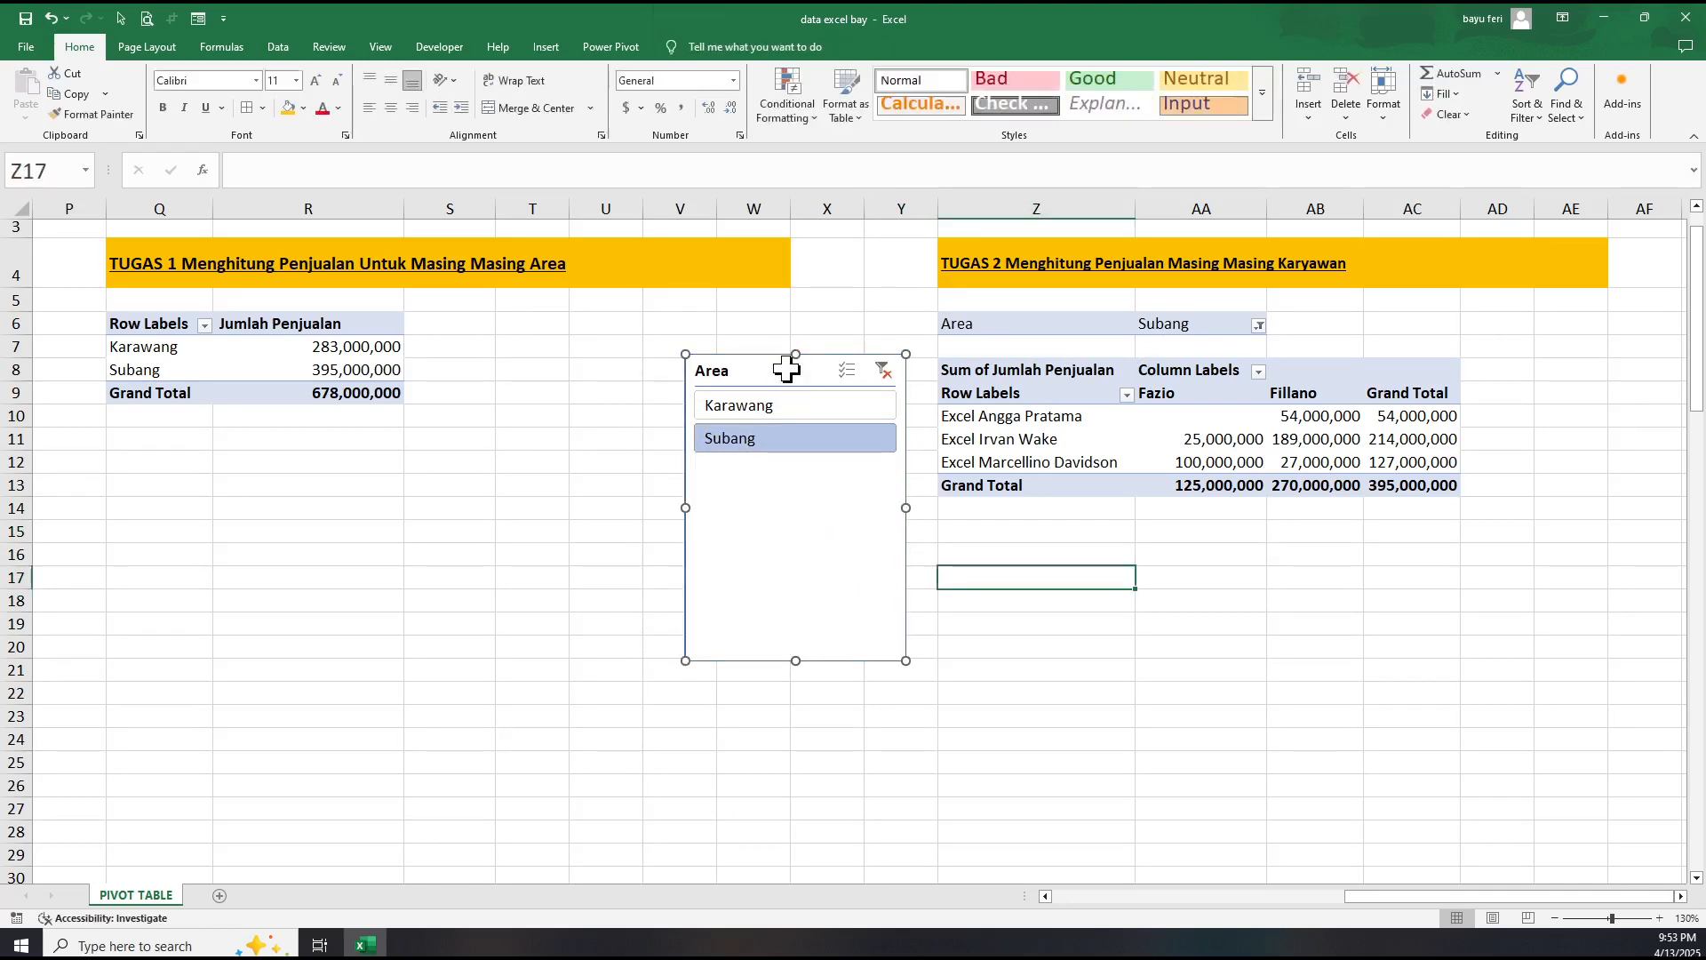
key("Left")
key("Left")
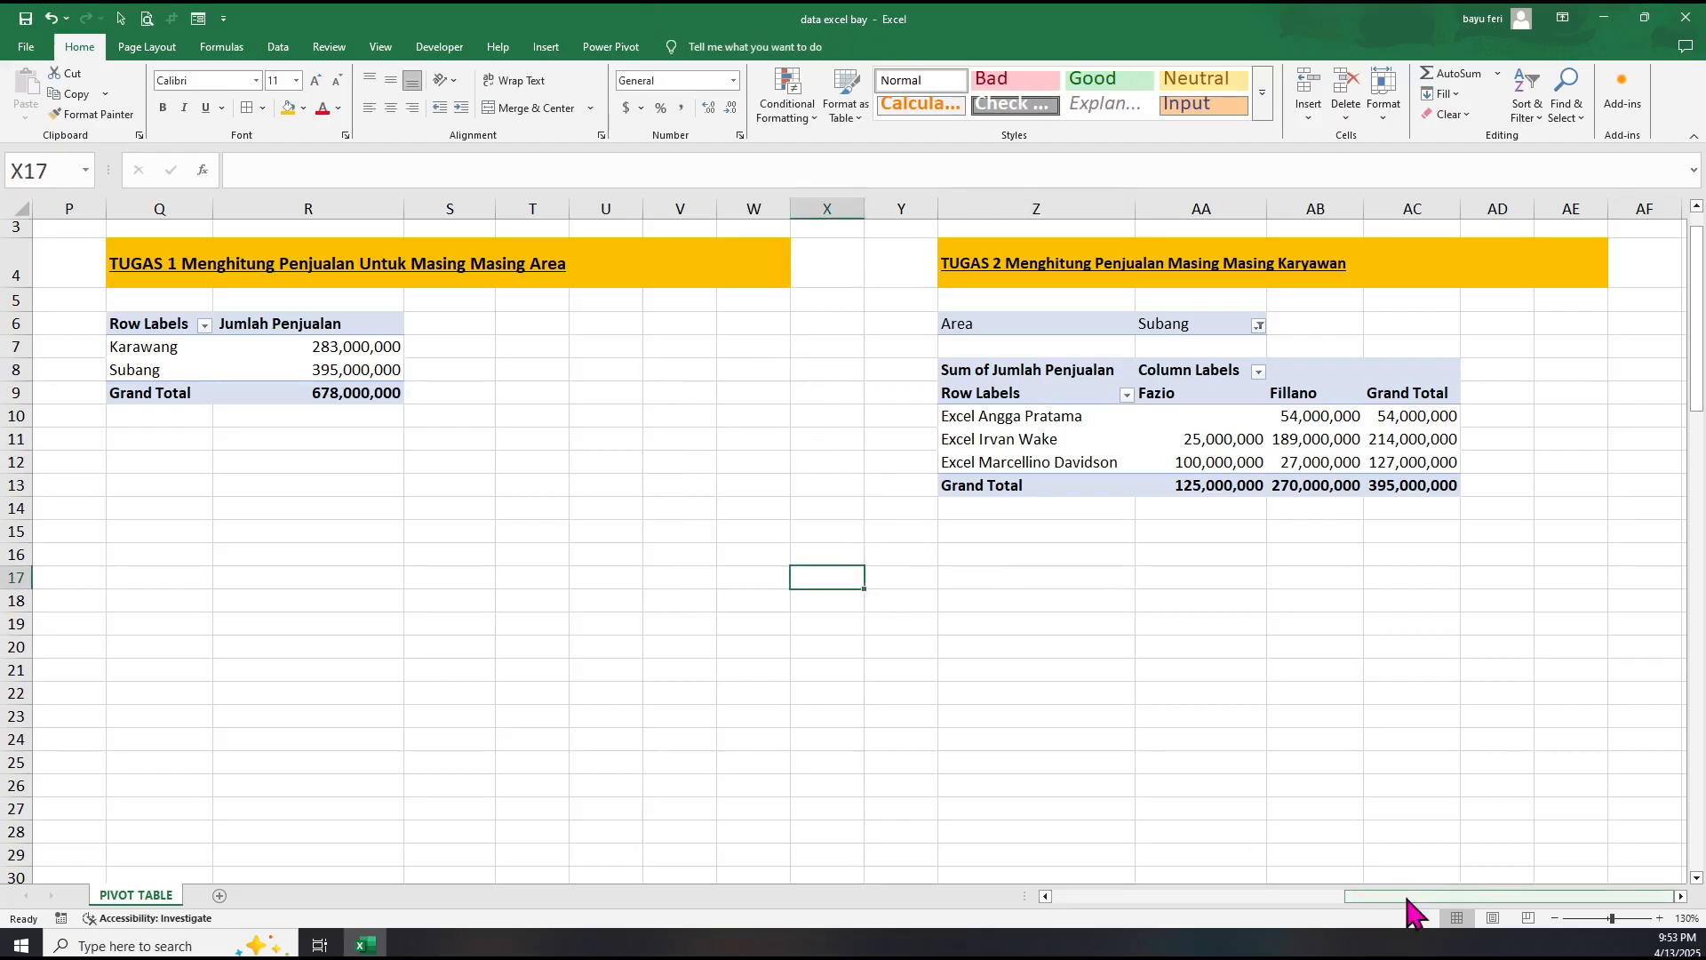
Examine the source sales table, its last record in row 16 and the empty row below it.
left_click_drag(1408, 900, 1129, 885)
left_click(1148, 624)
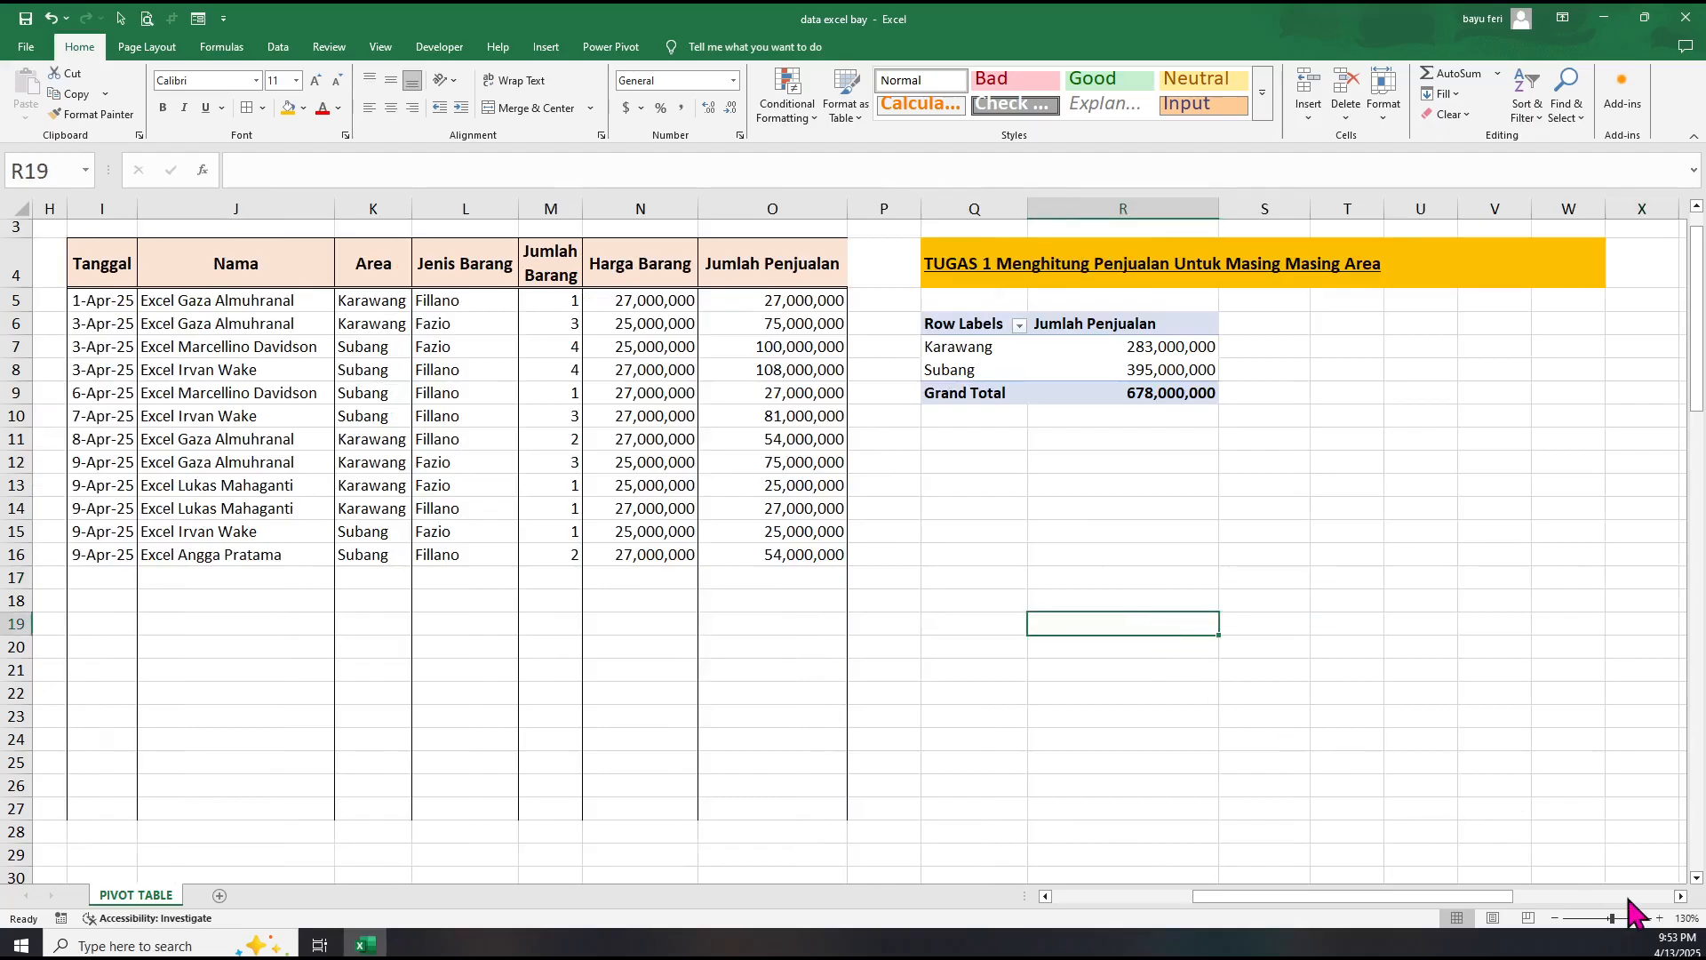
left_click(1681, 896)
left_click(1680, 896)
left_click(1294, 650)
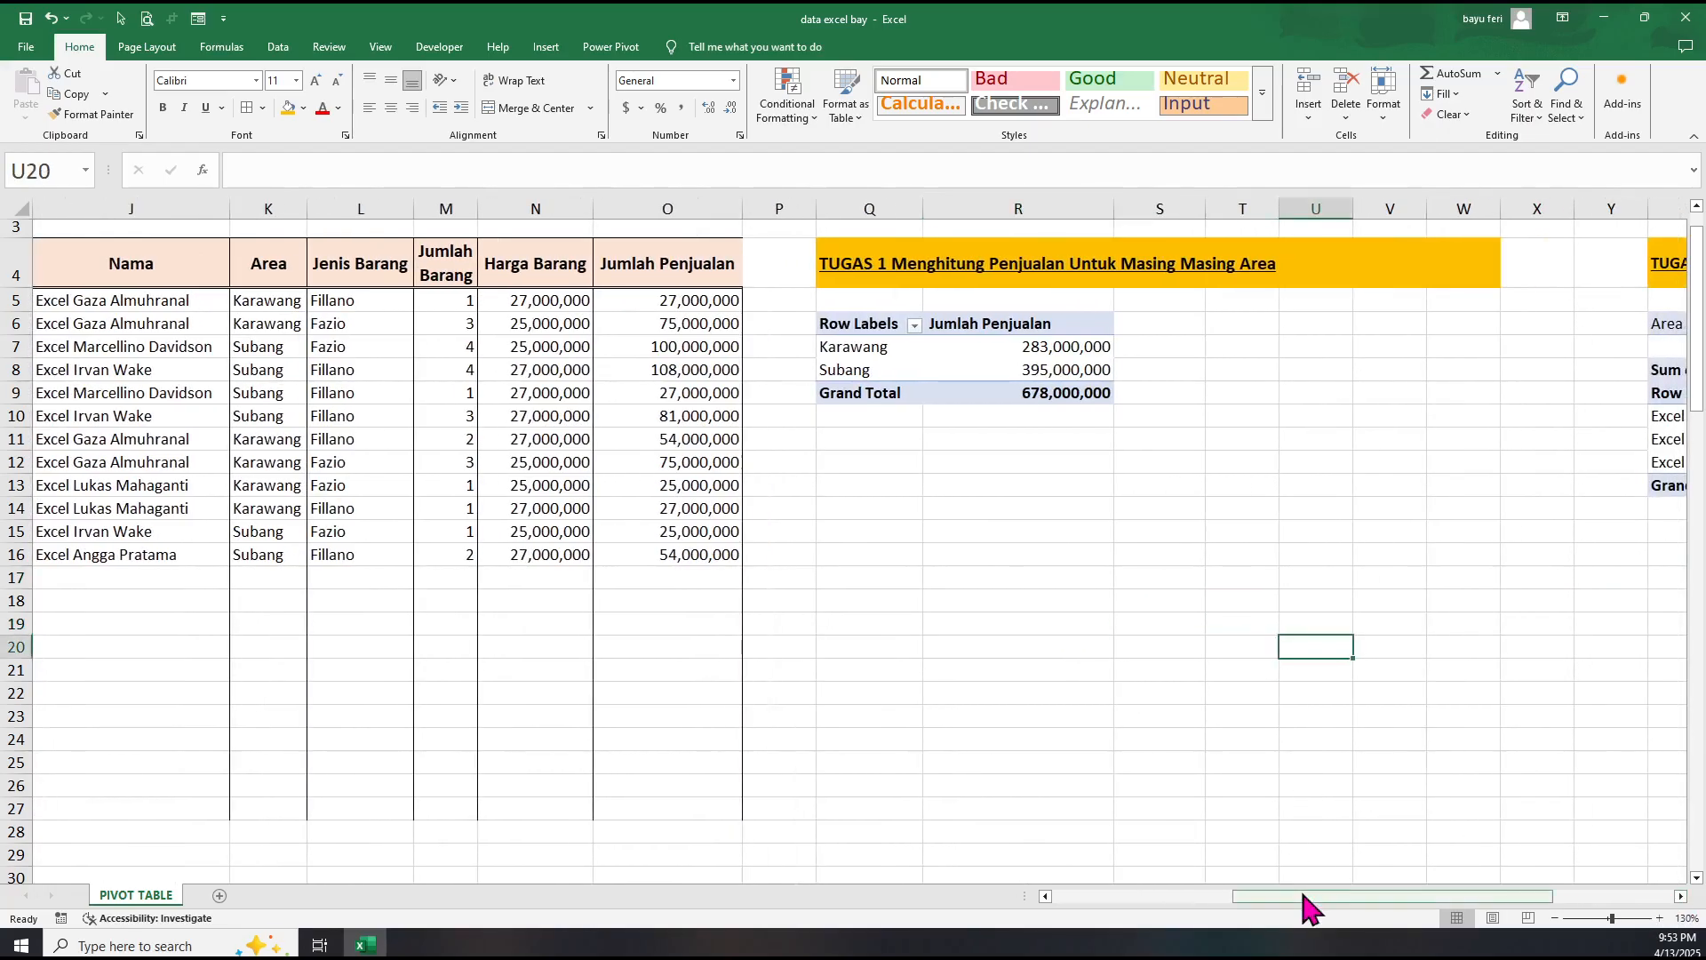
left_click_drag(1303, 896, 1211, 896)
left_click(1192, 551)
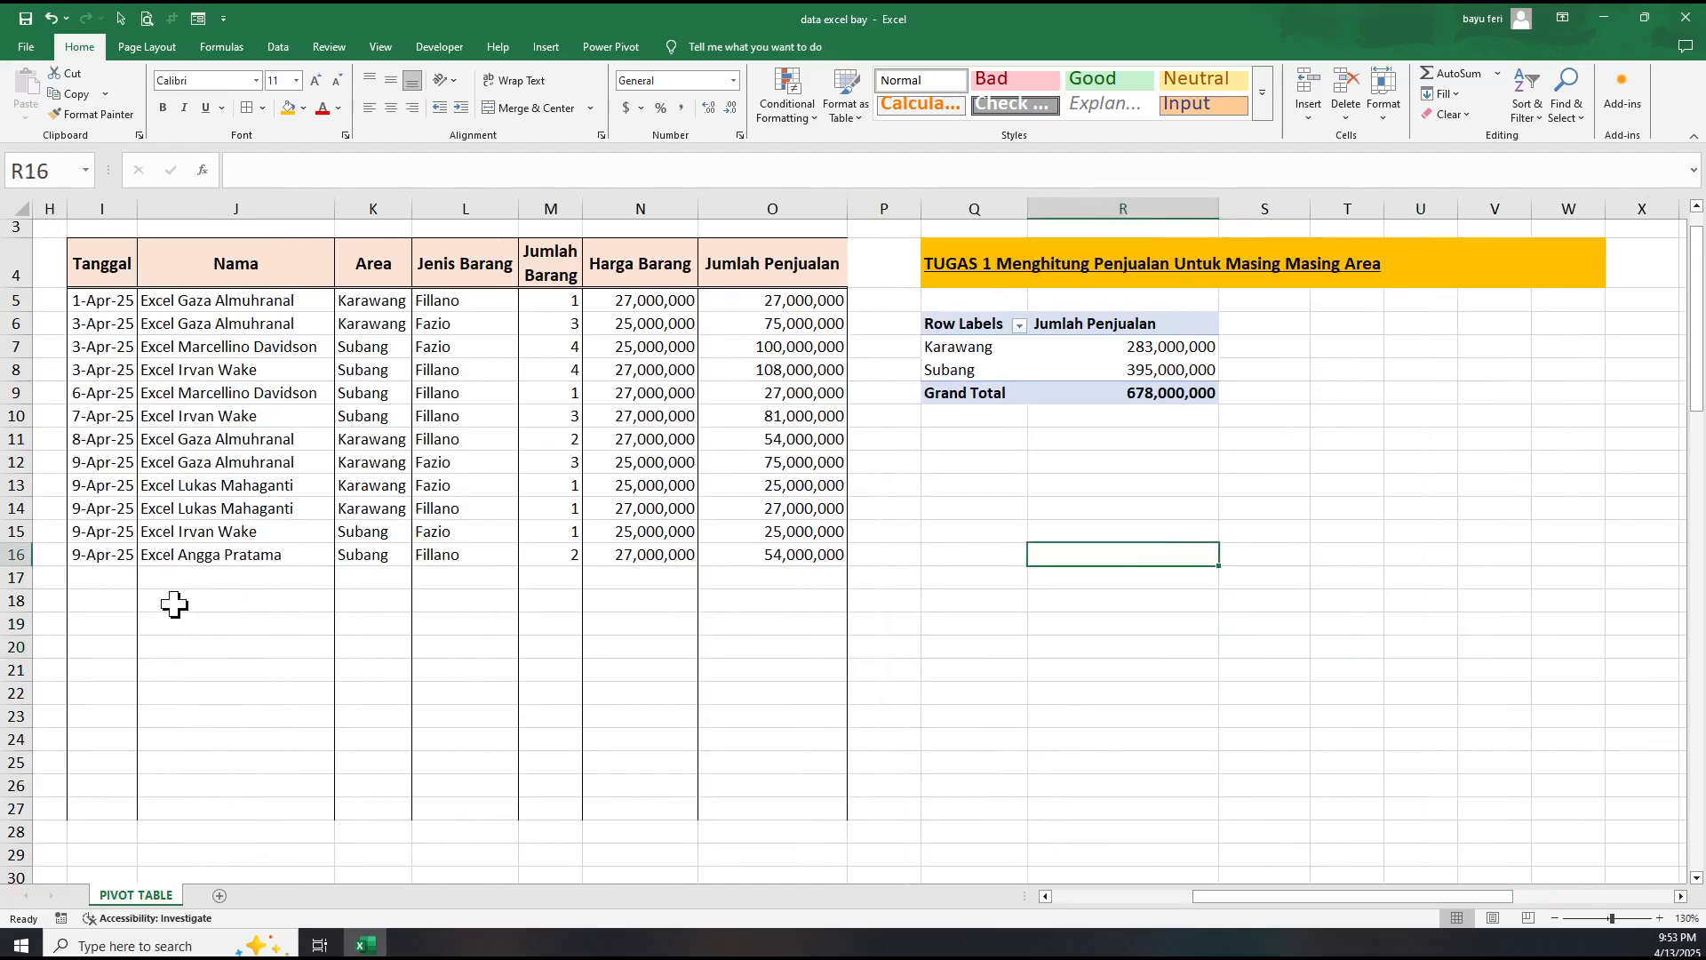
left_click(120, 577)
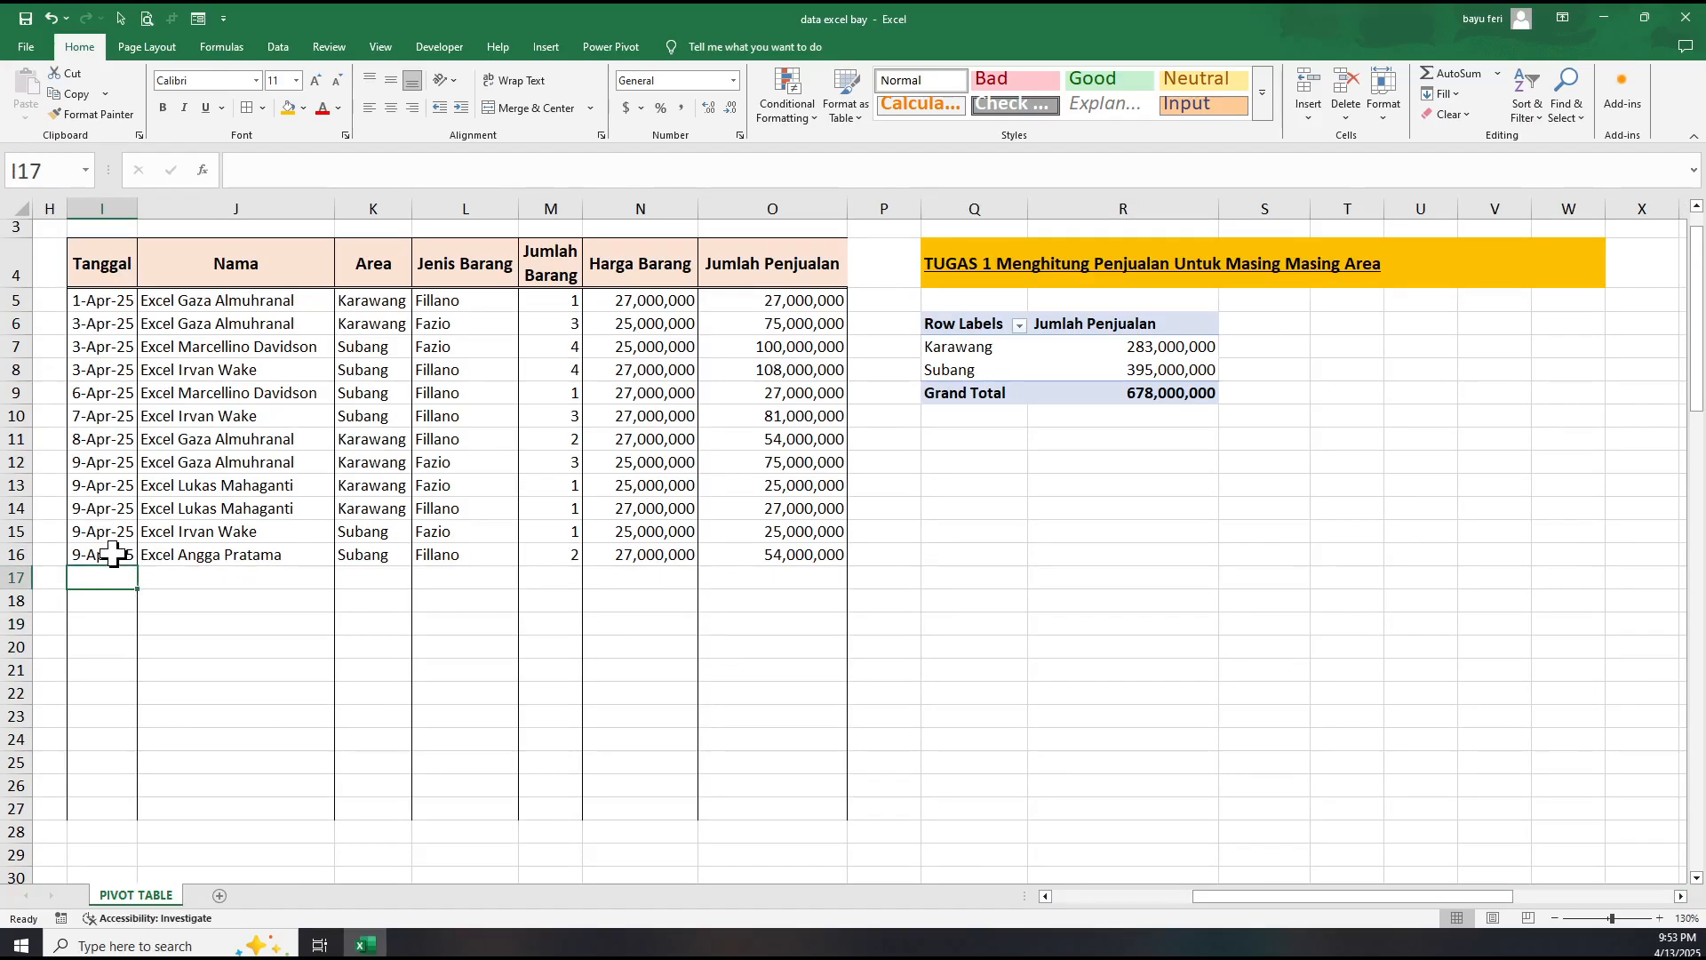
left_click(114, 555)
left_click(125, 573)
left_click(542, 552)
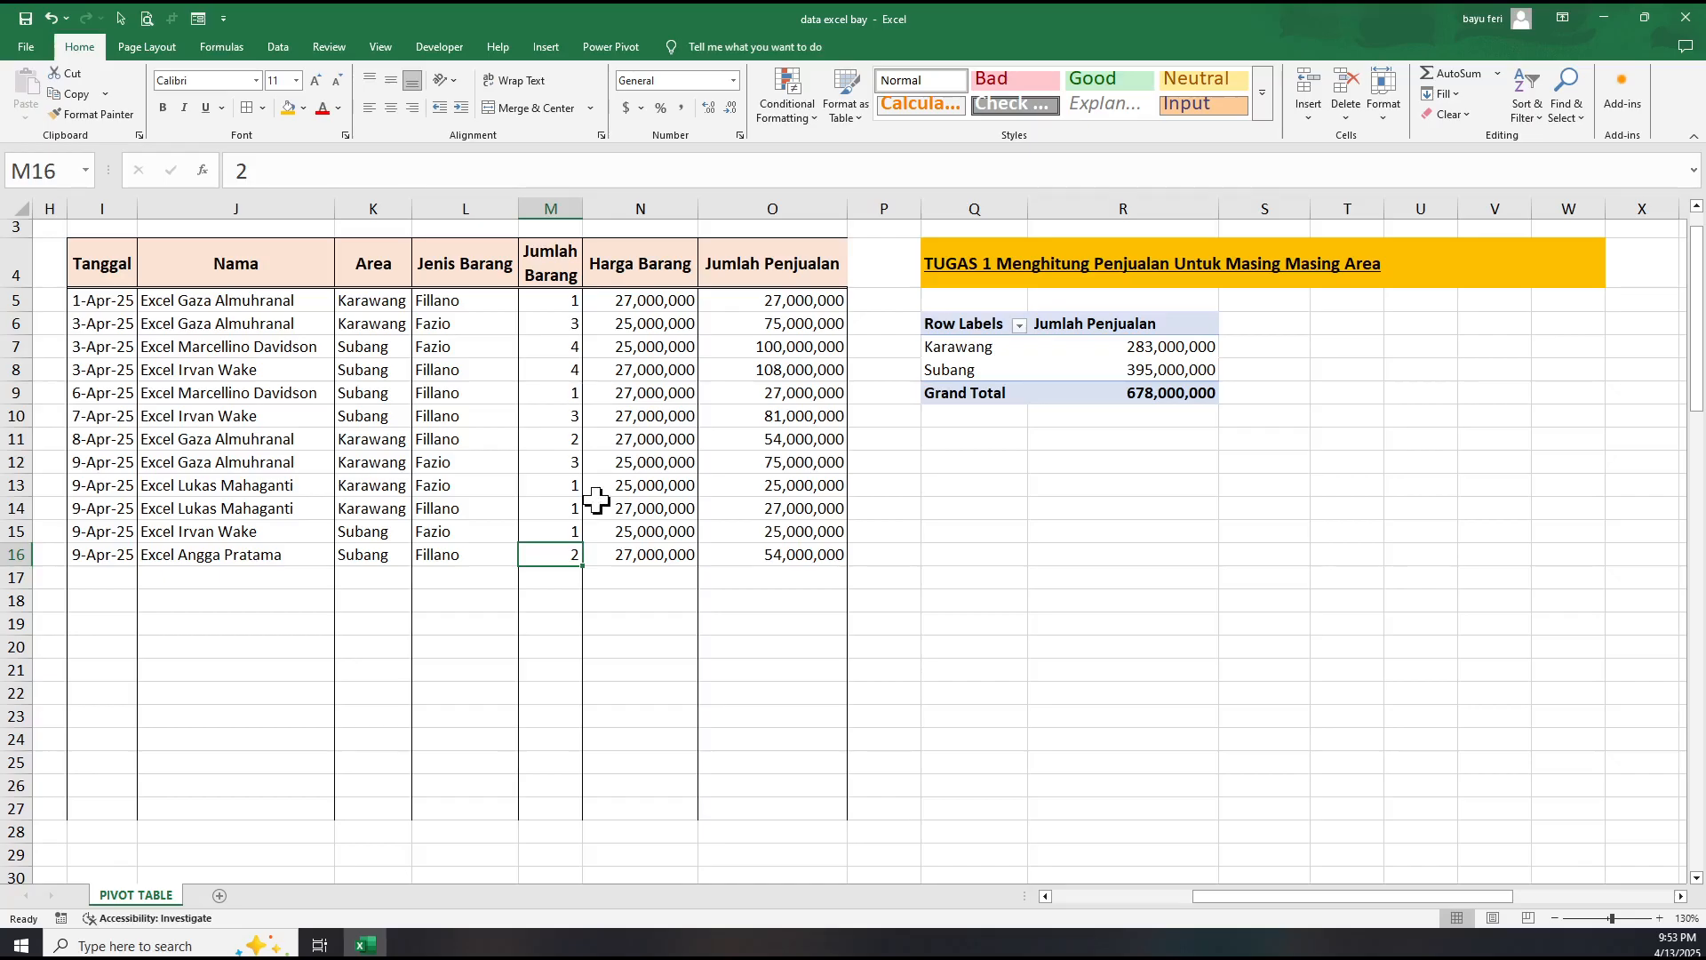
left_click(231, 553)
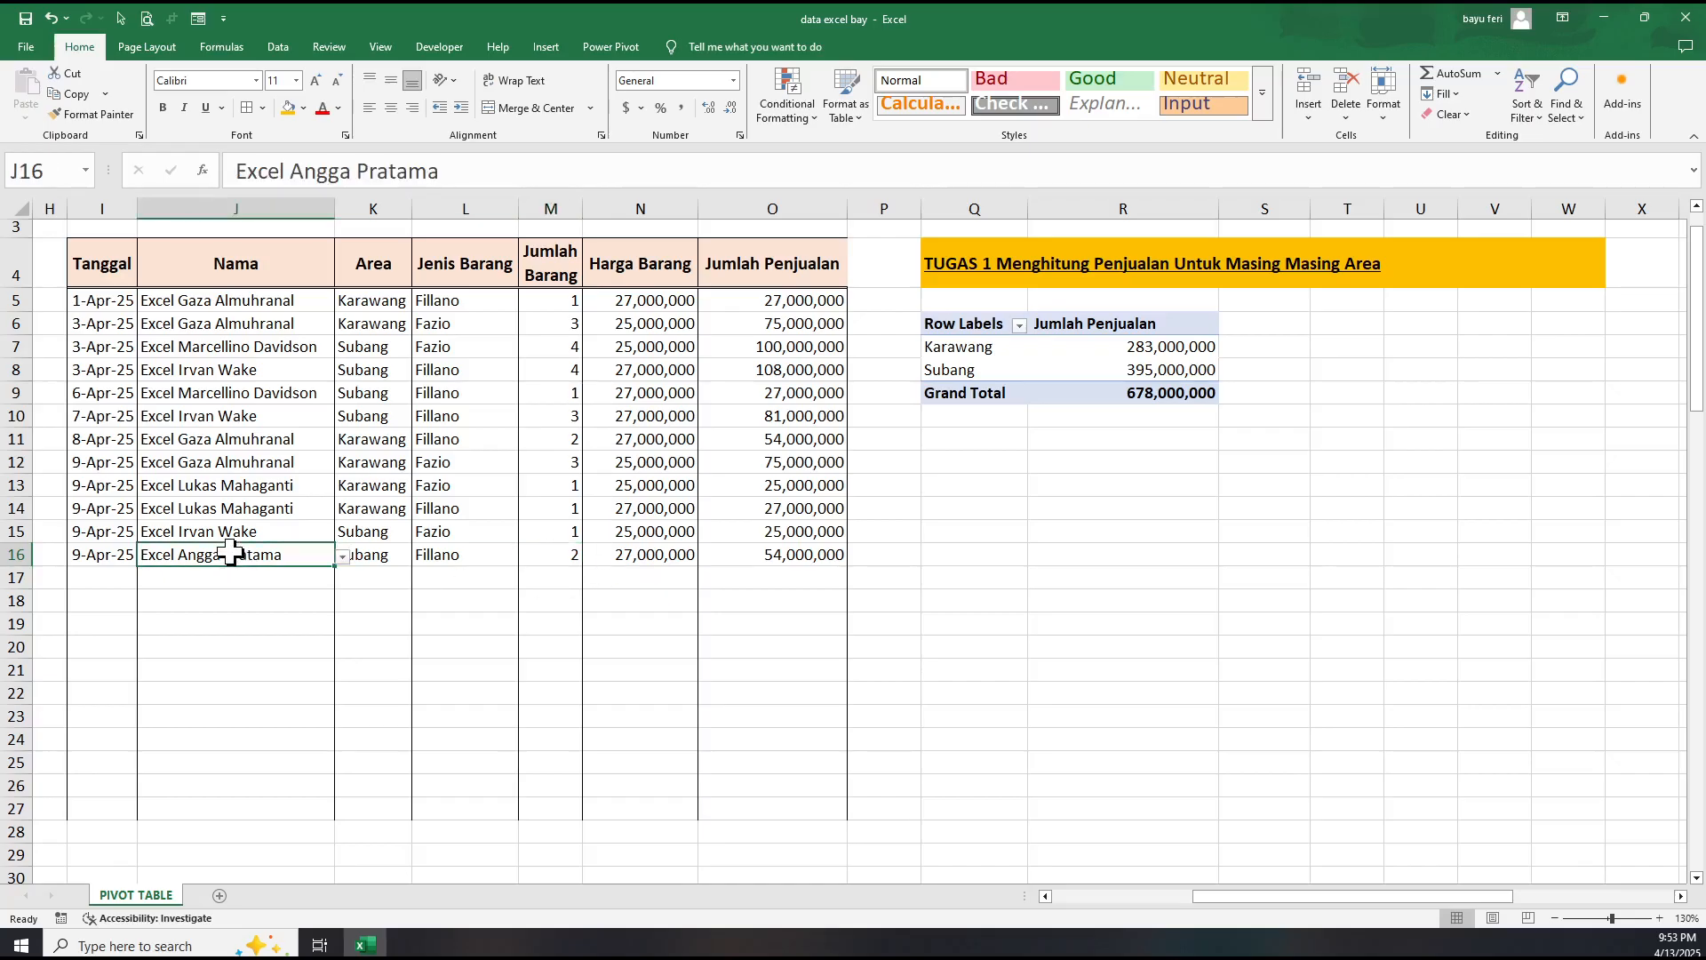
key("Right")
key("Right")
key("Right")
key("Right")
key("Right")
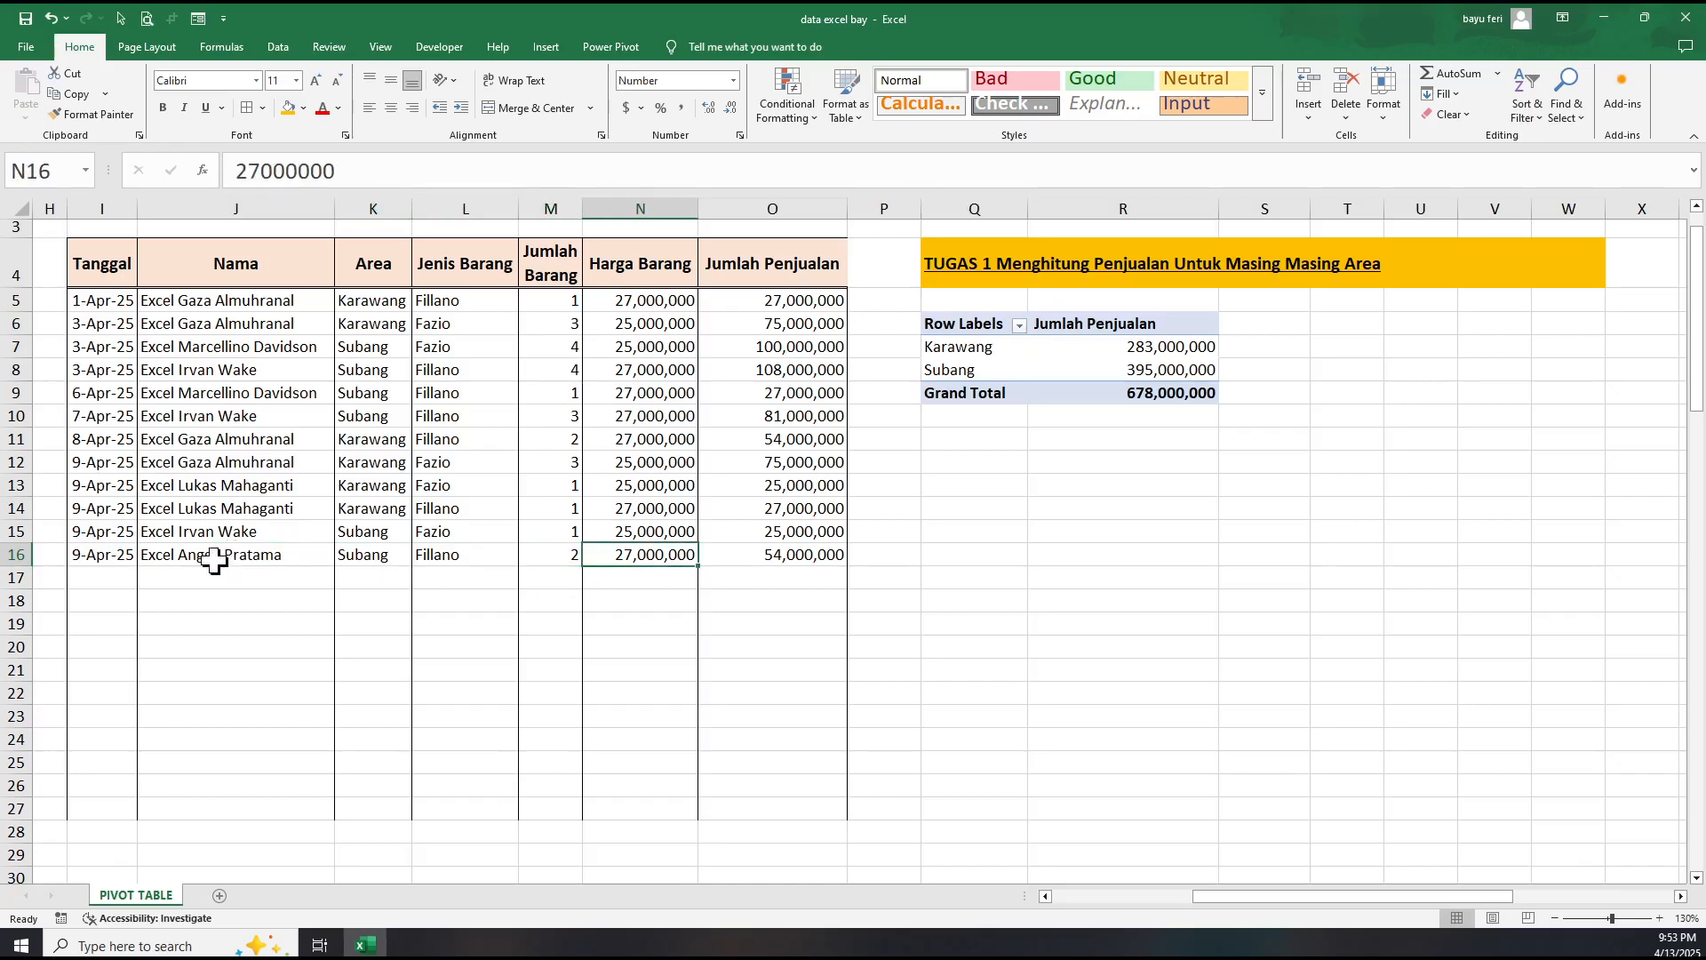
Fill the Tanggal column down one row so that I17 holds 10-Apr-25, and auto-fit the width of column I.
left_click(122, 556)
left_click_drag(137, 565, 137, 586)
left_click(125, 578)
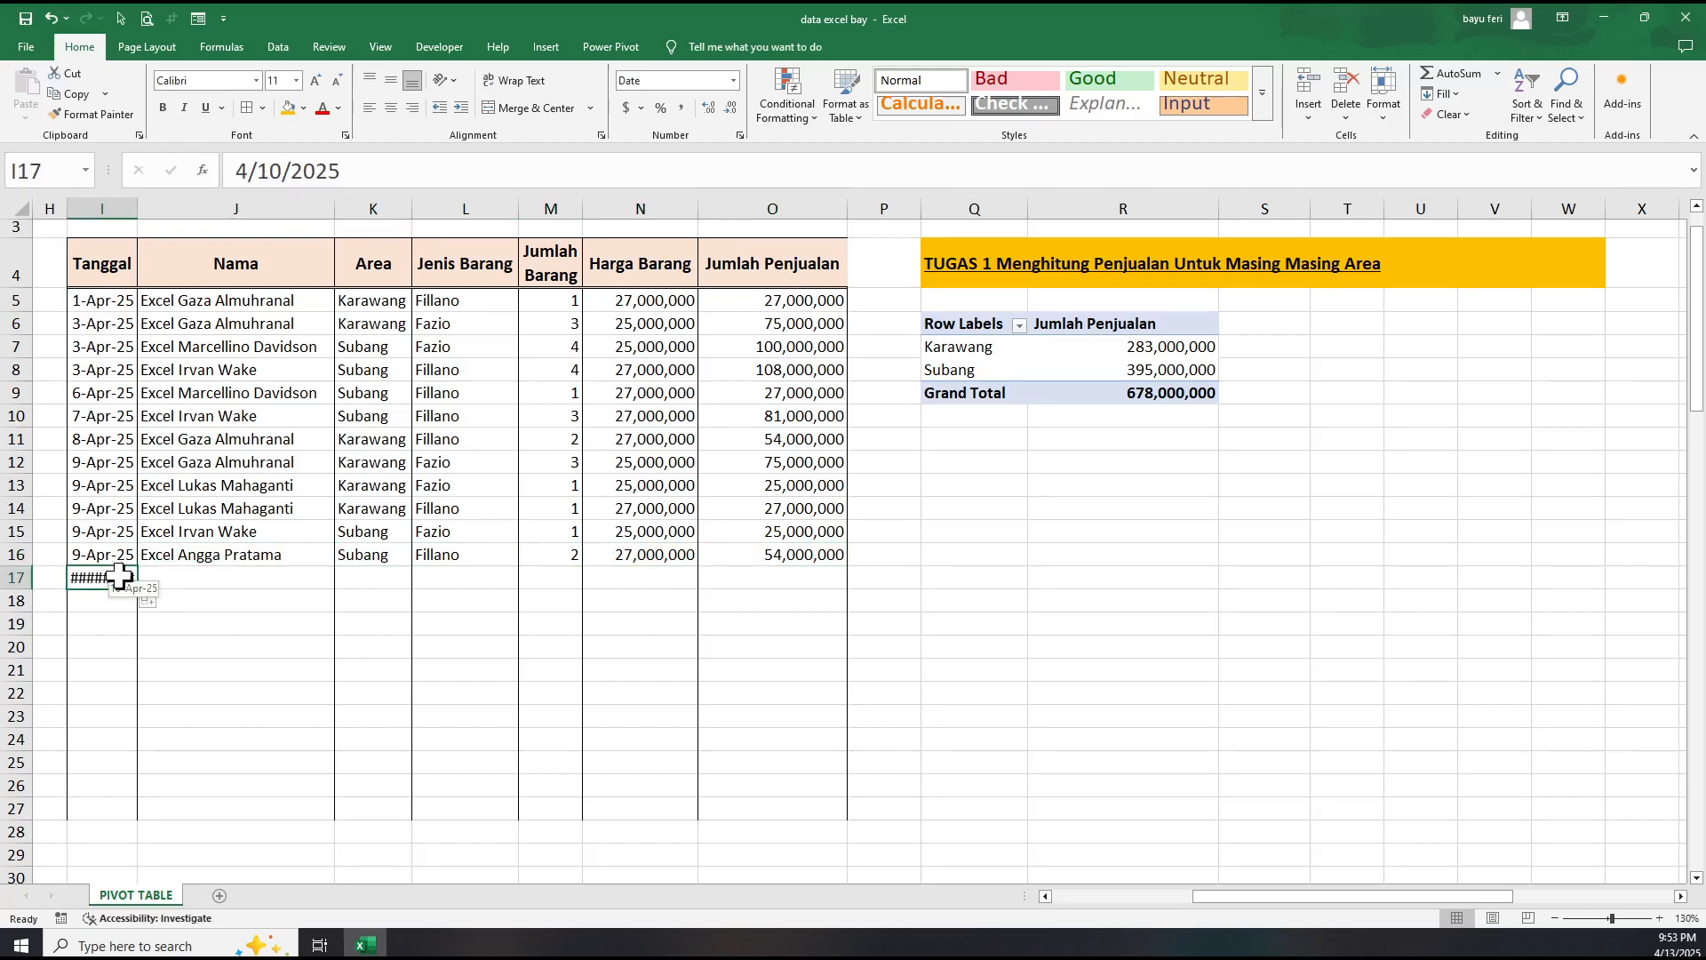
left_click(158, 601)
double_click(136, 208)
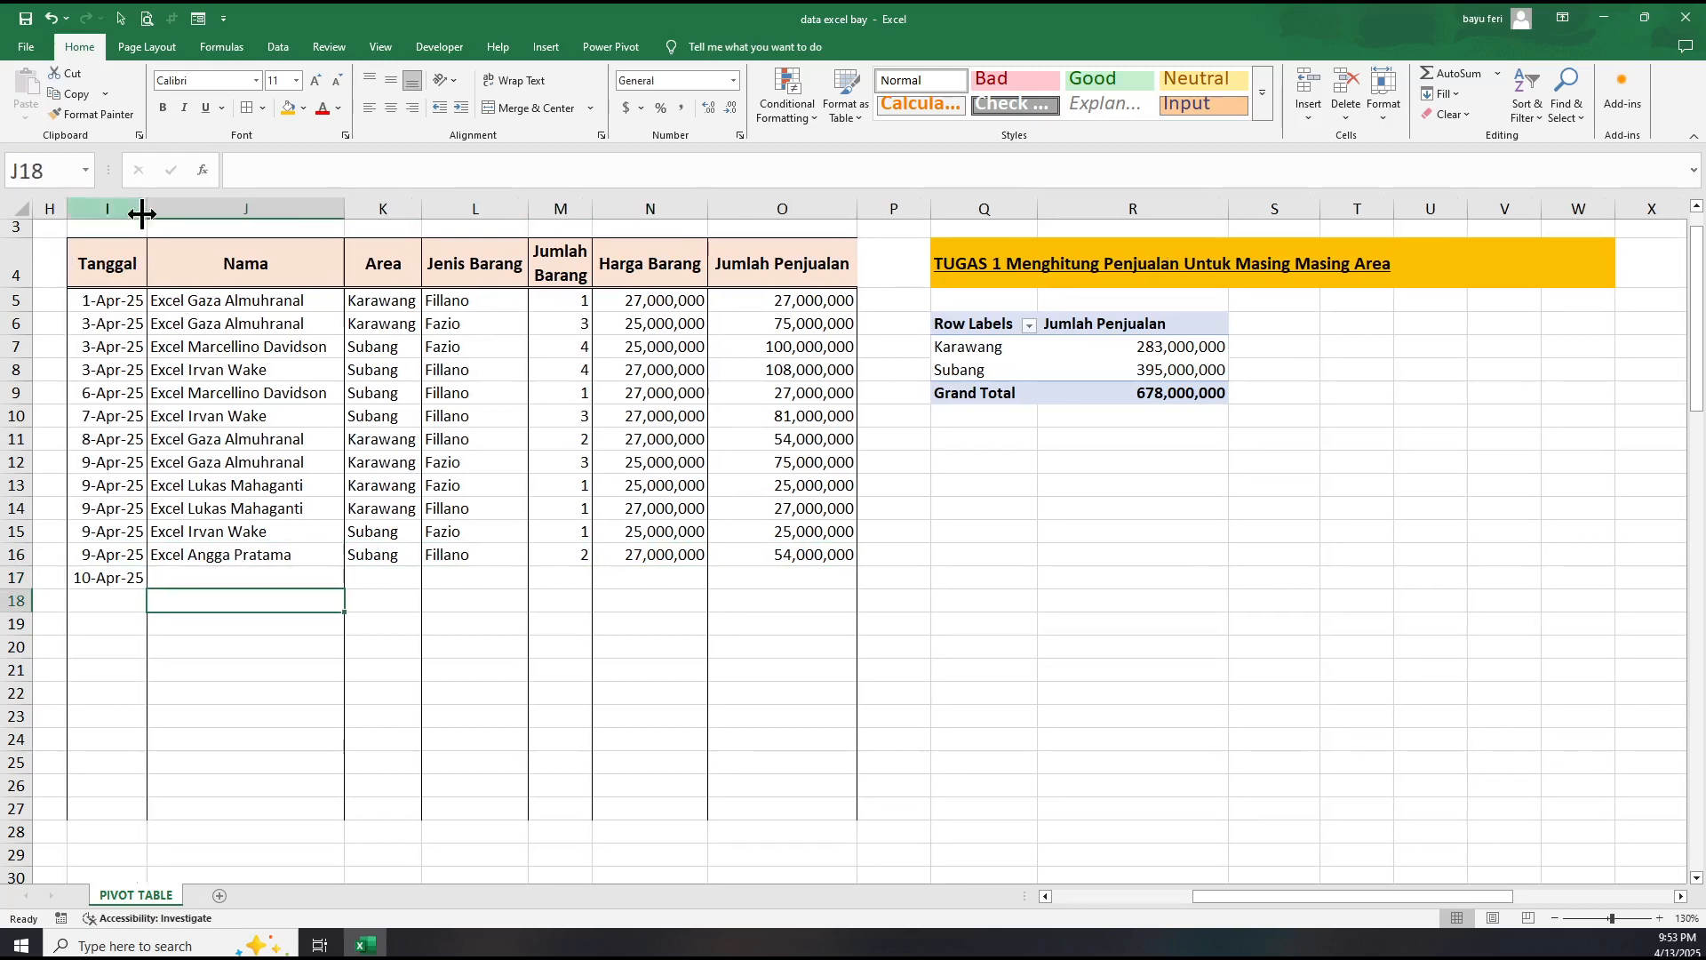
left_click(307, 668)
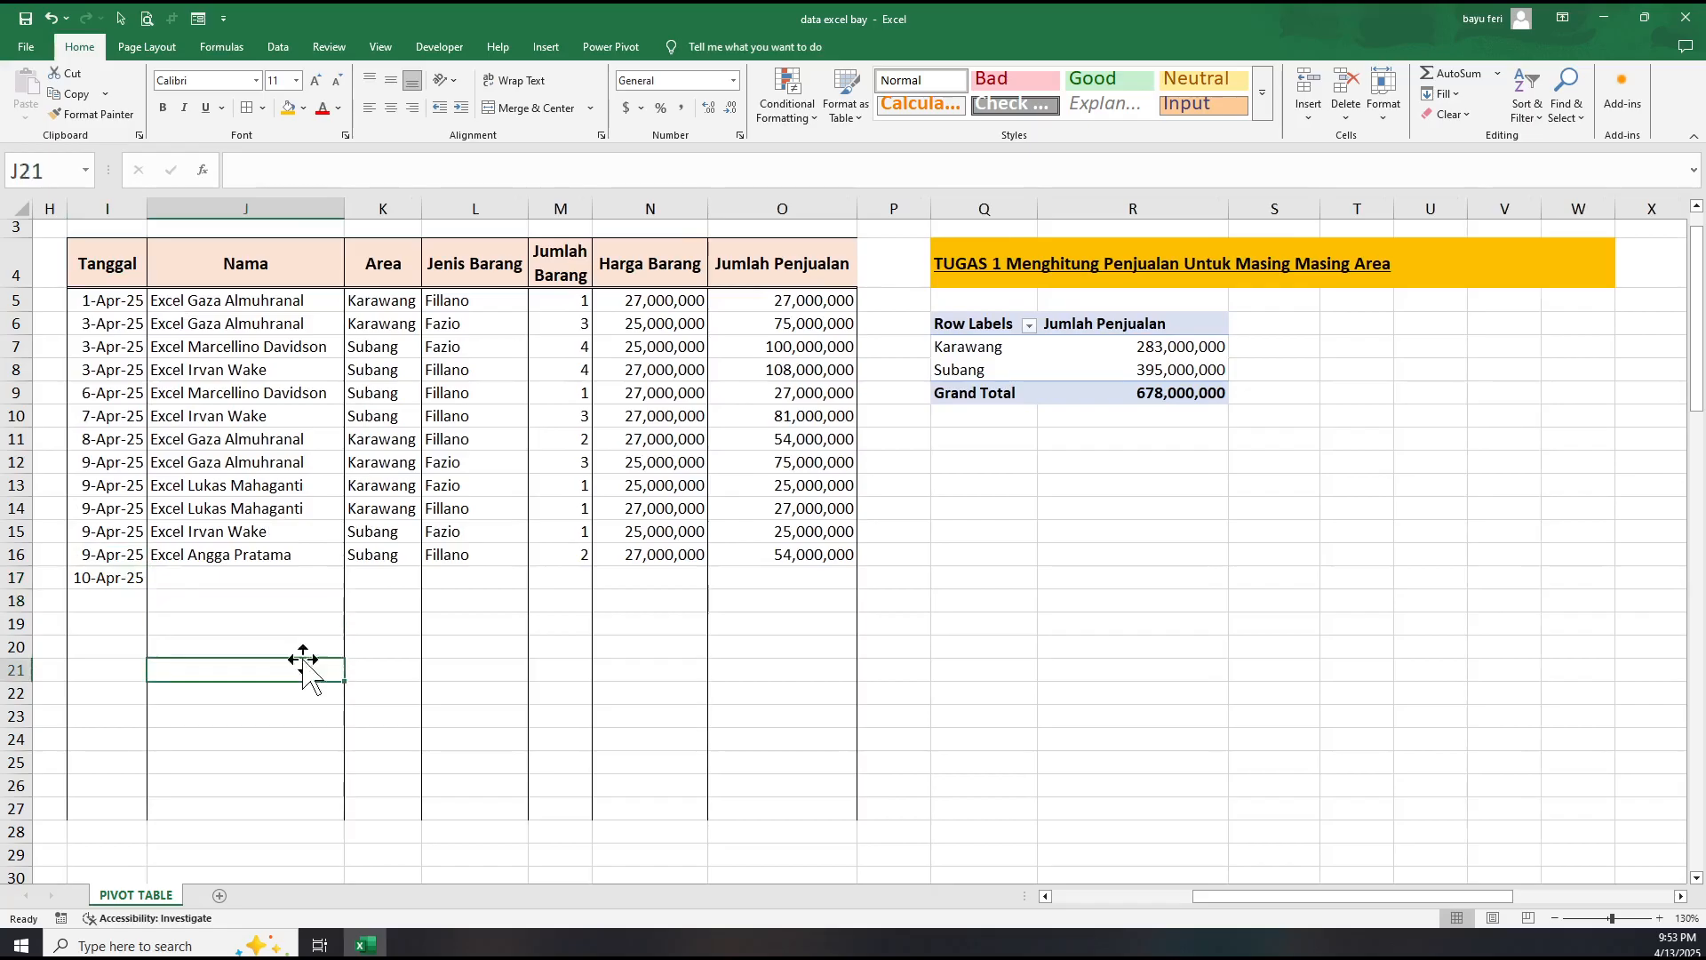
left_click(136, 576)
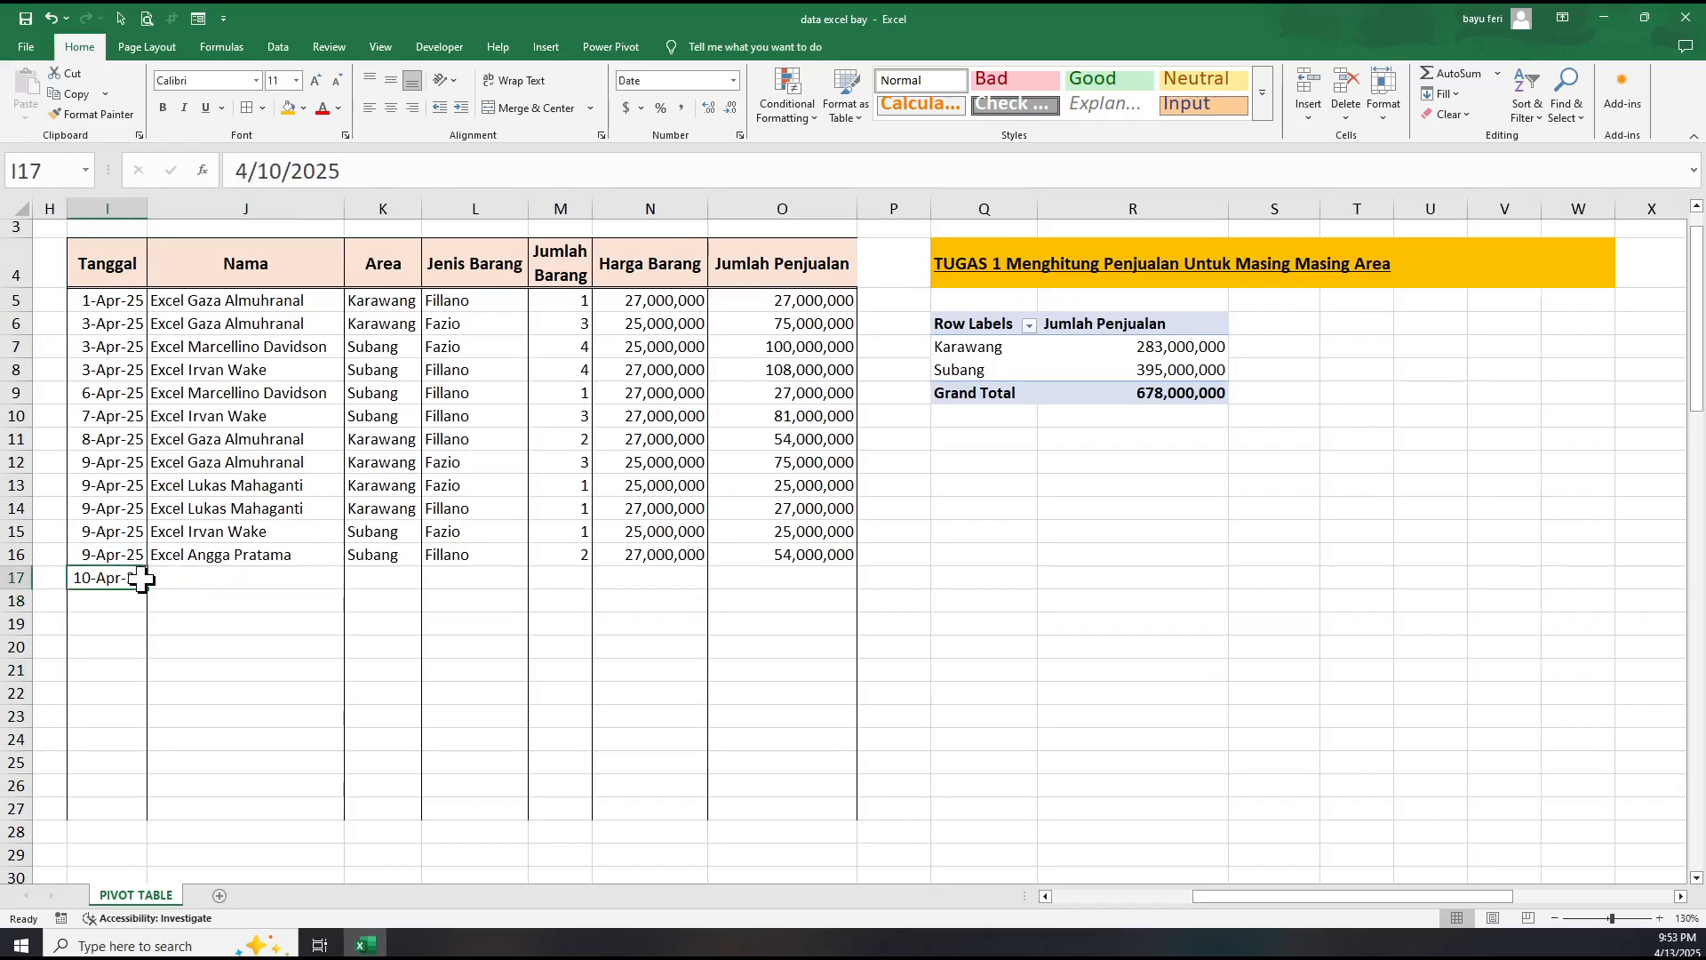
Complete row 17 with a new employee's name, area Subang, item Fillano, Jumlah Barang 2 and Harga Barang 27000000.
left_click(198, 578)
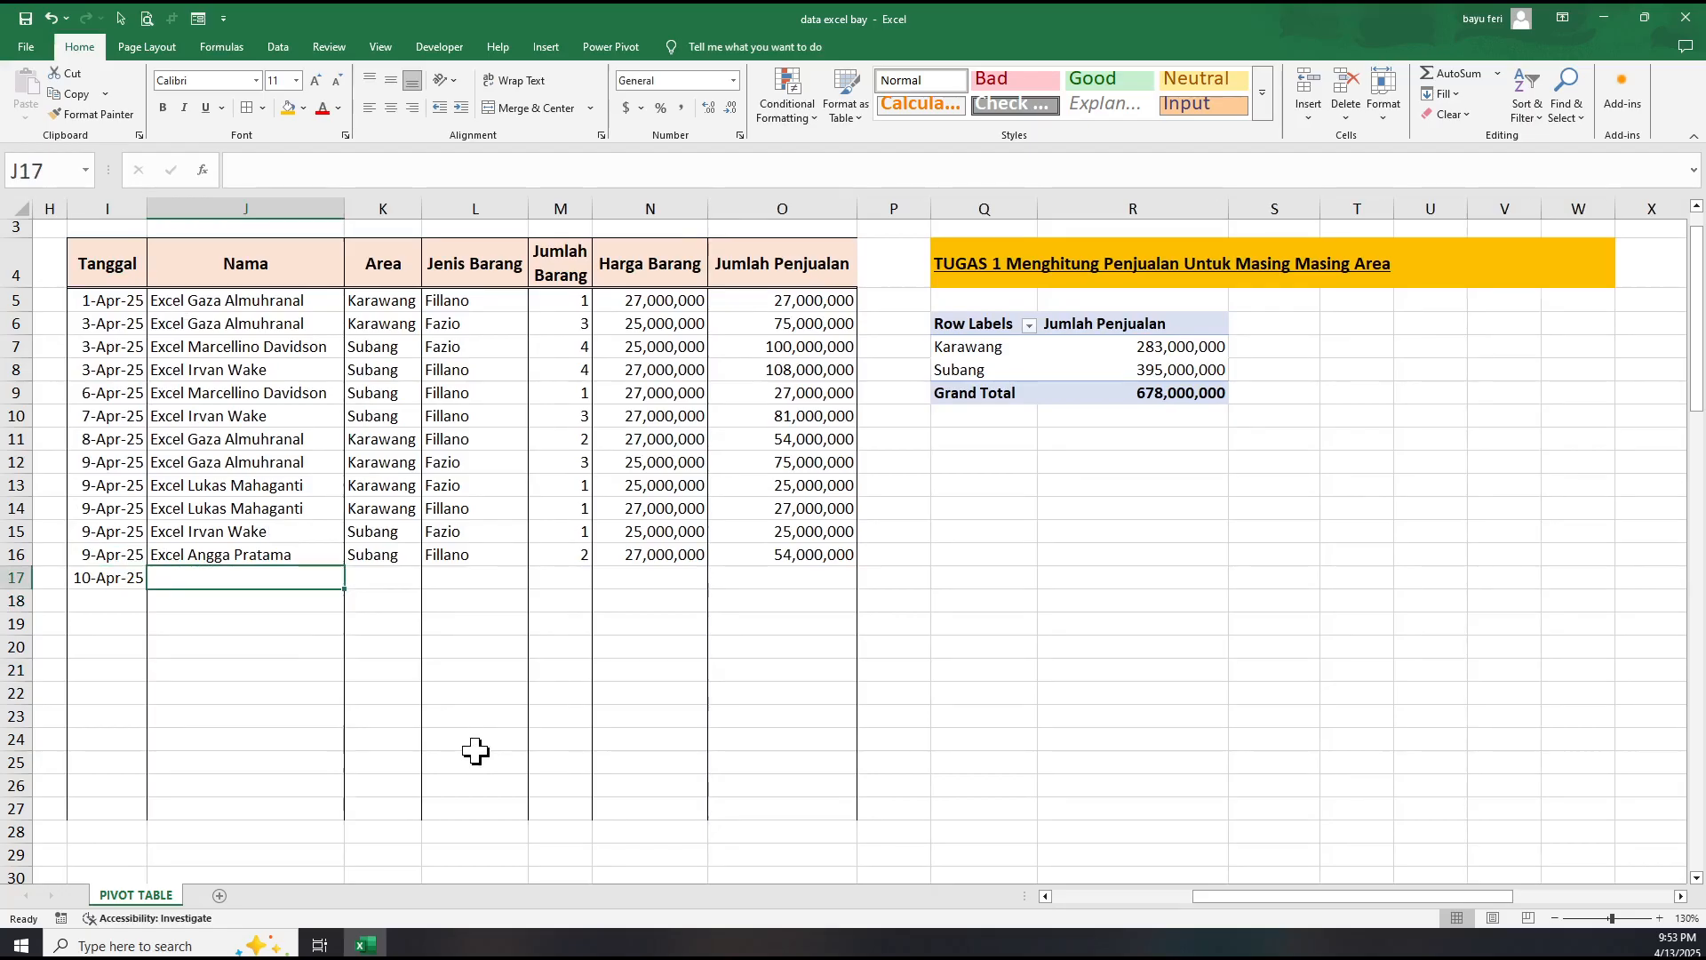
type("Budi")
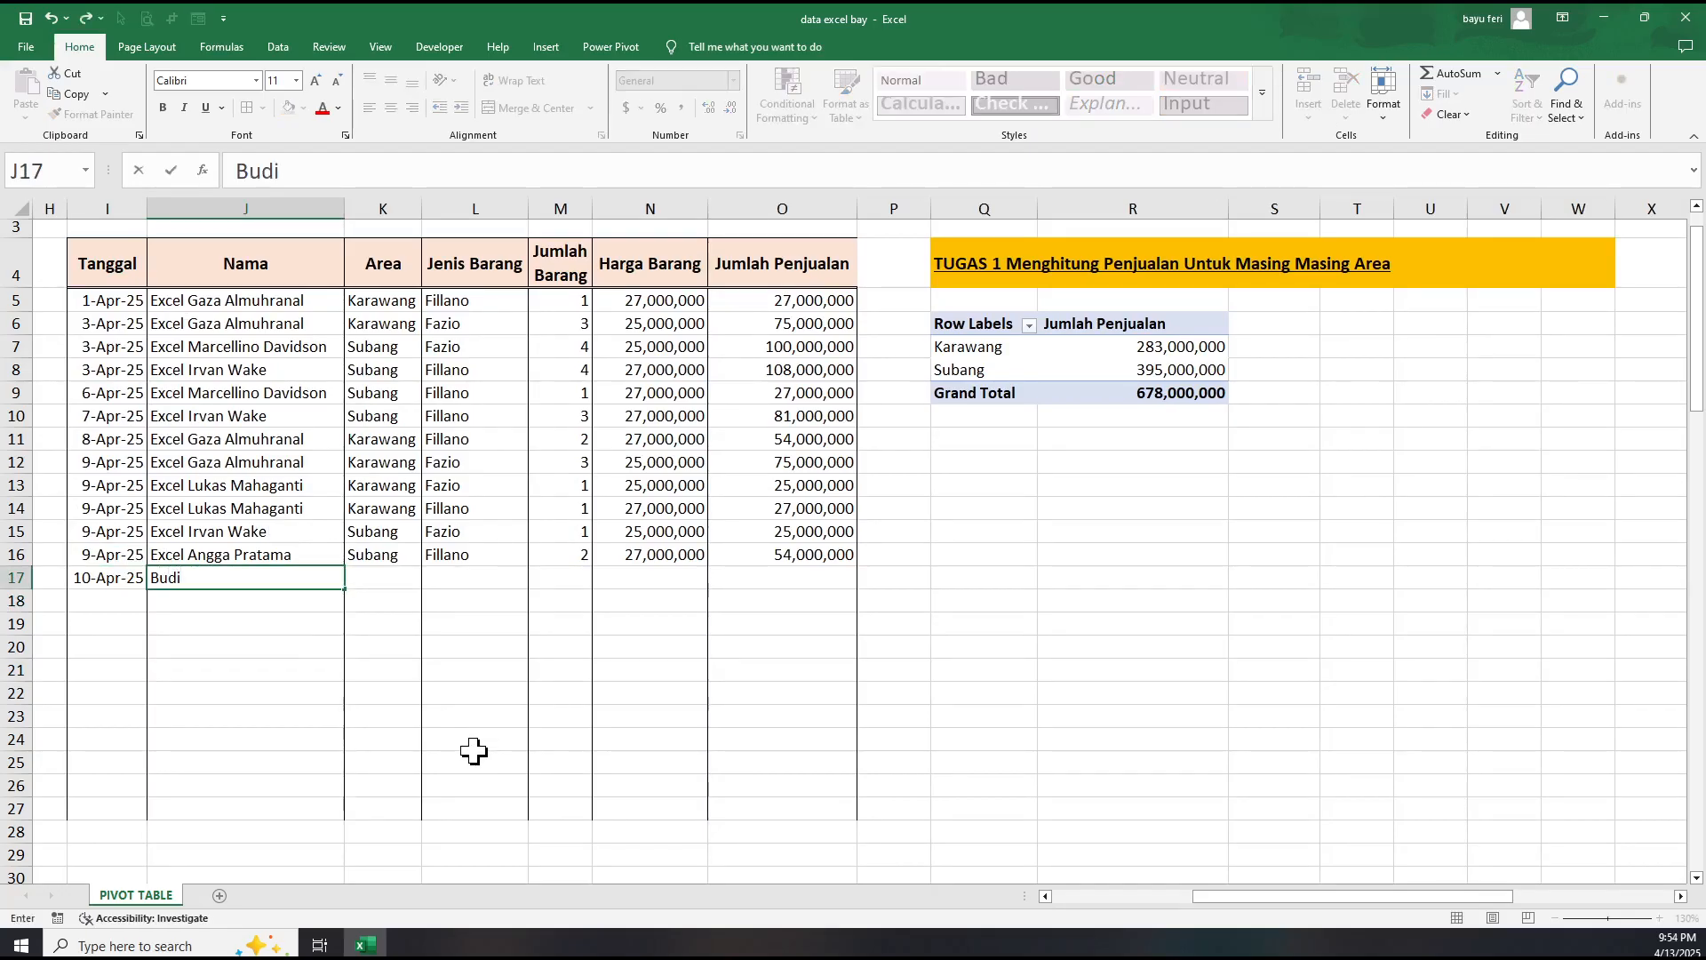
key("Tab")
type("S")
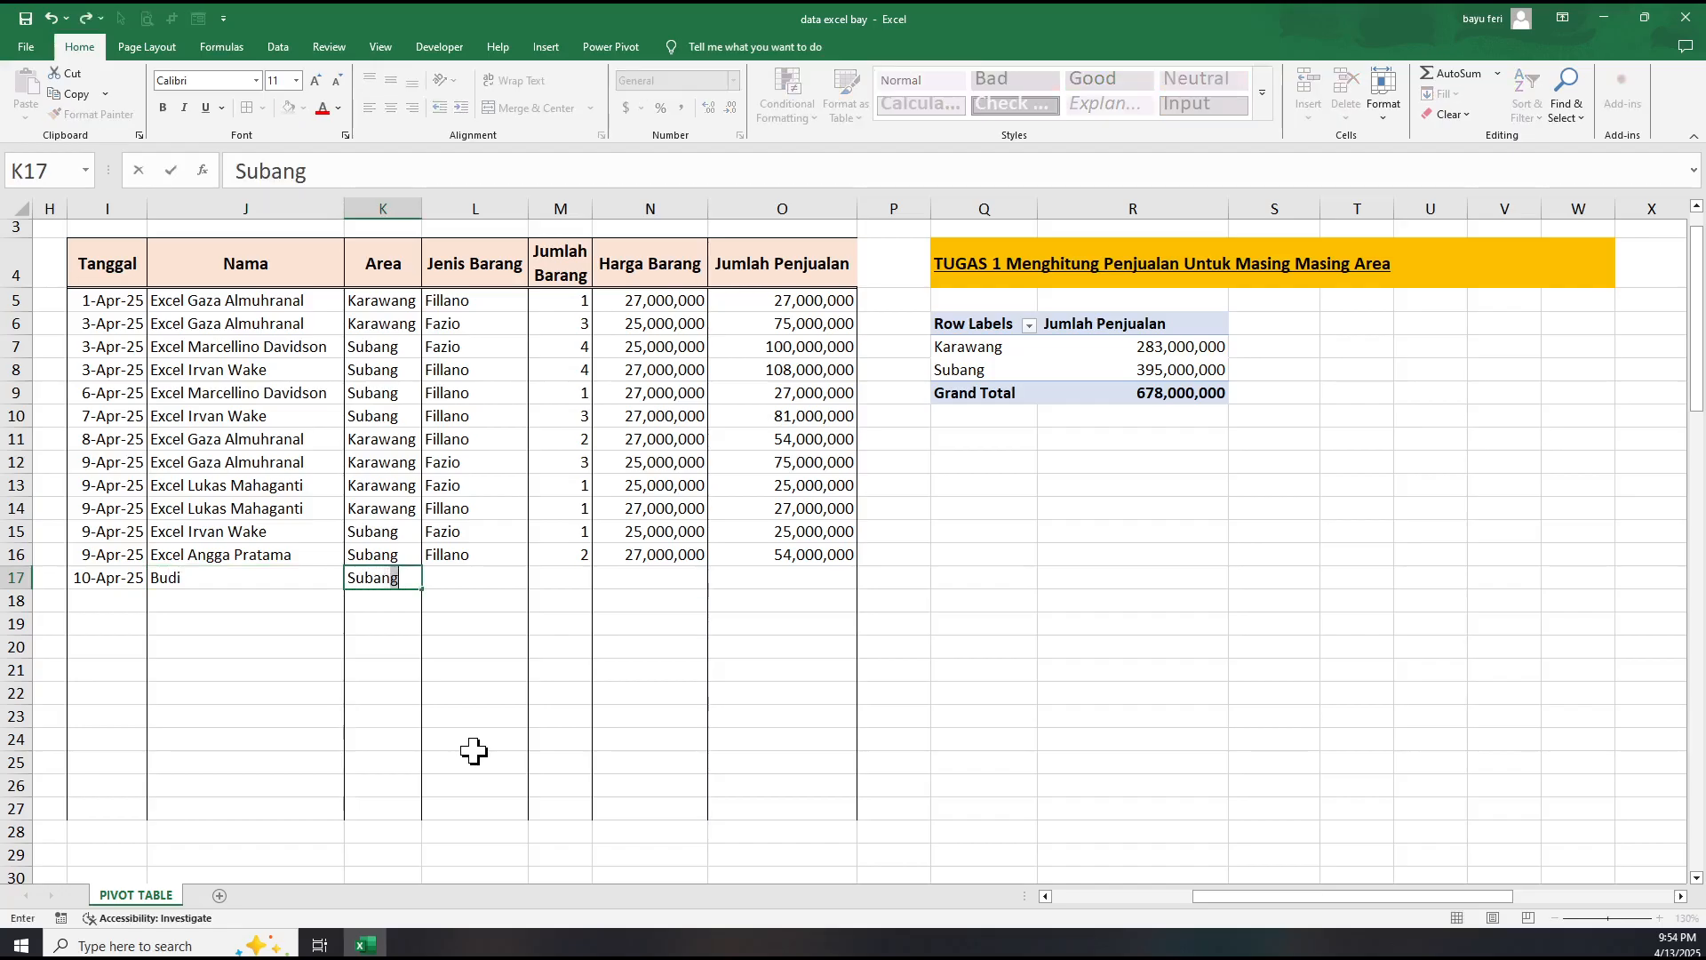
key("Tab")
type("F")
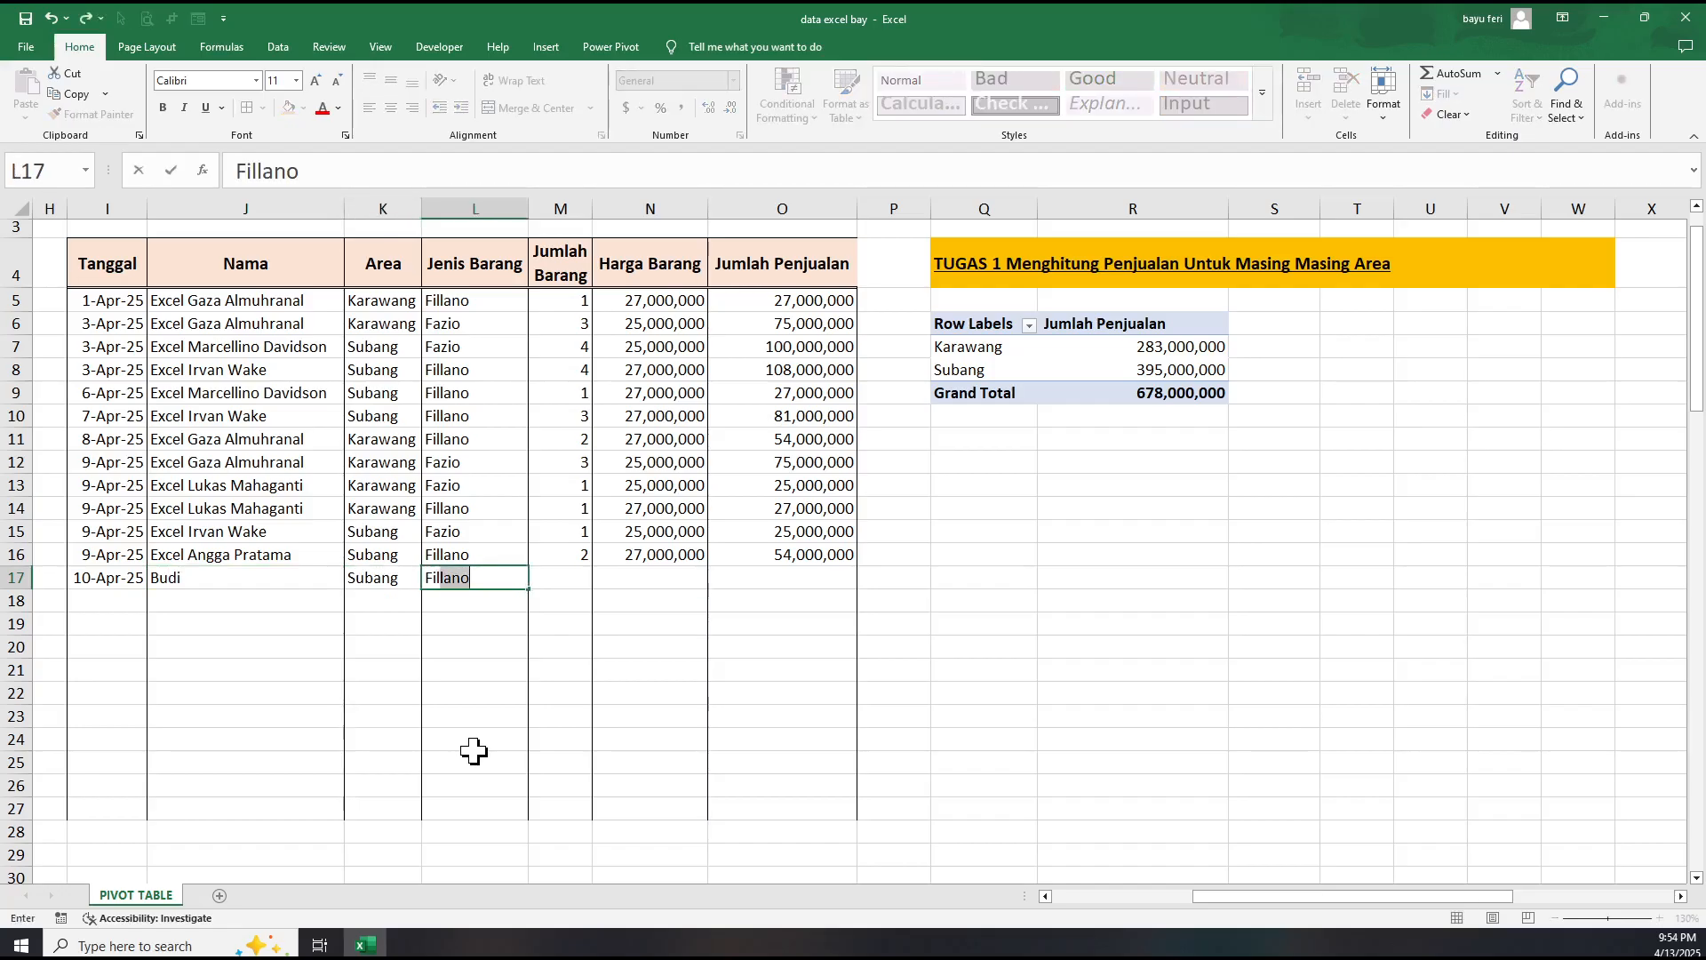
key("Tab")
type("2")
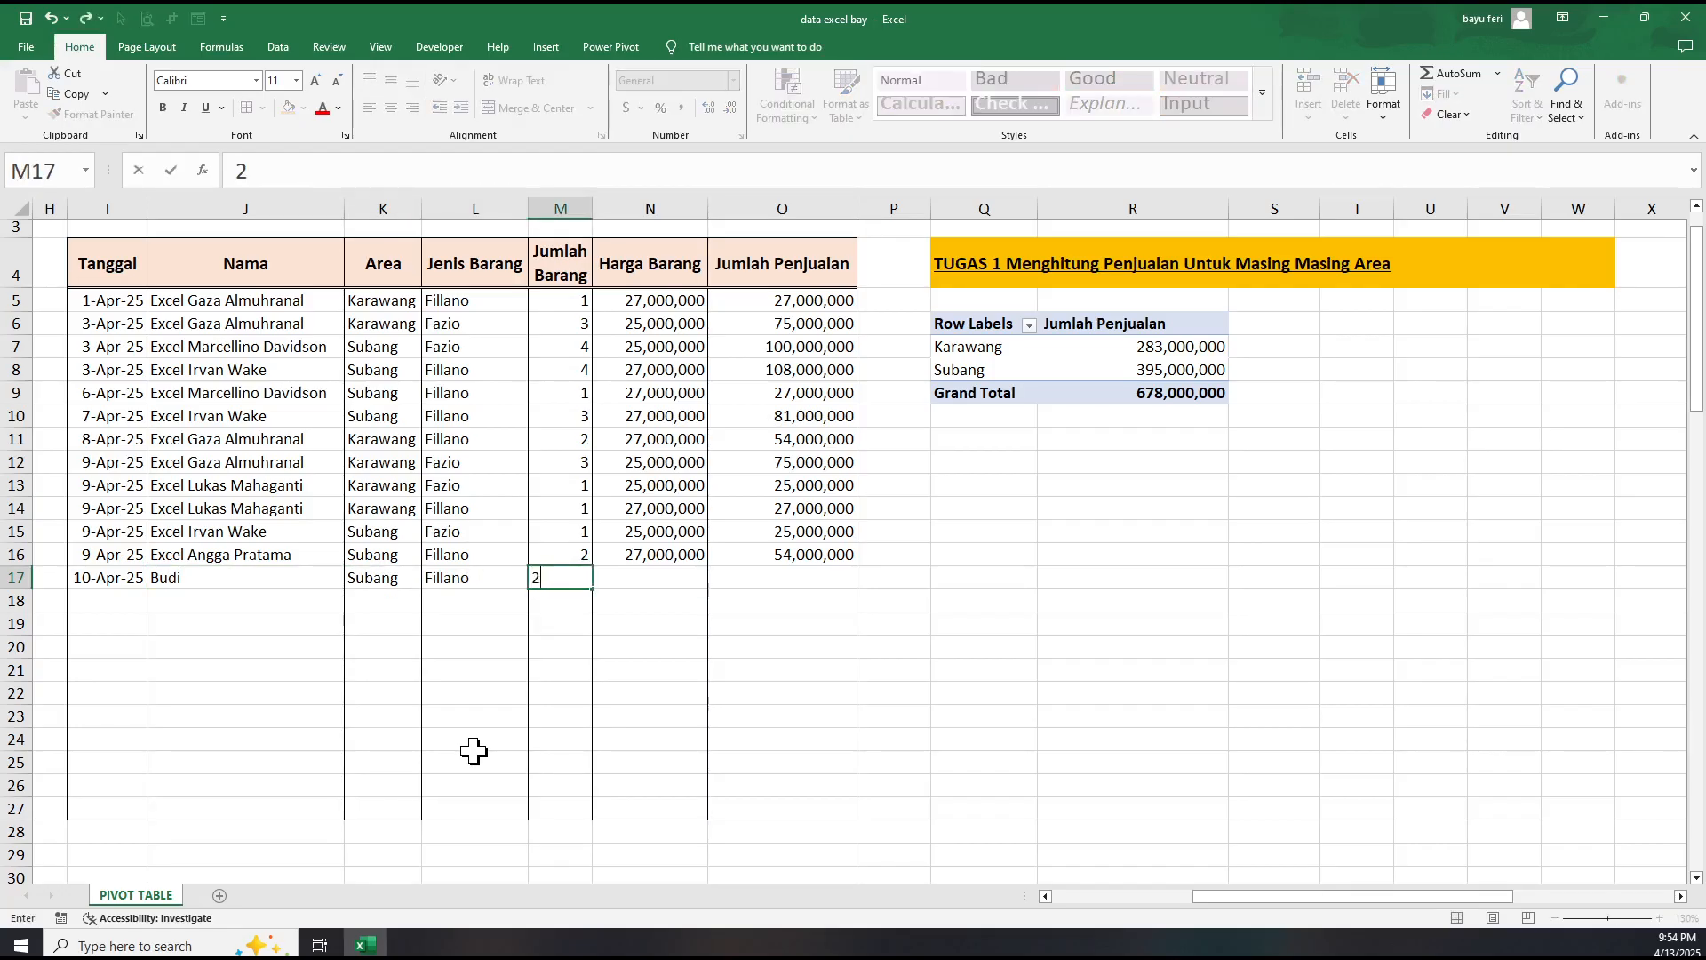
key("Tab")
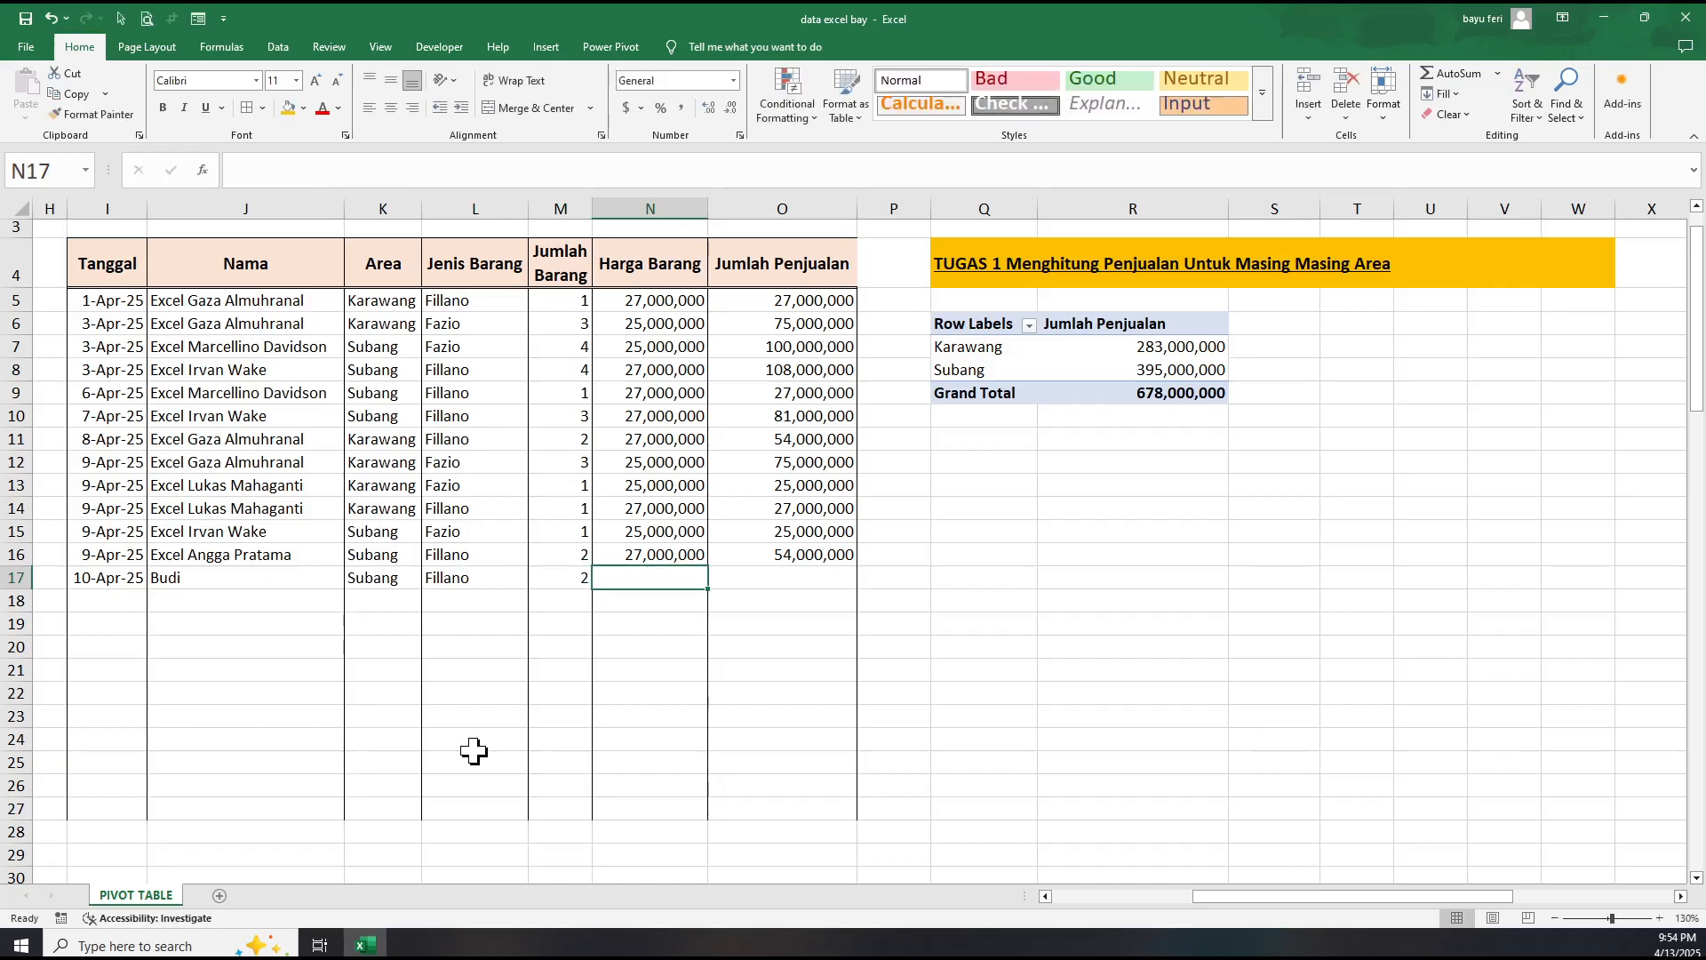
type("27")
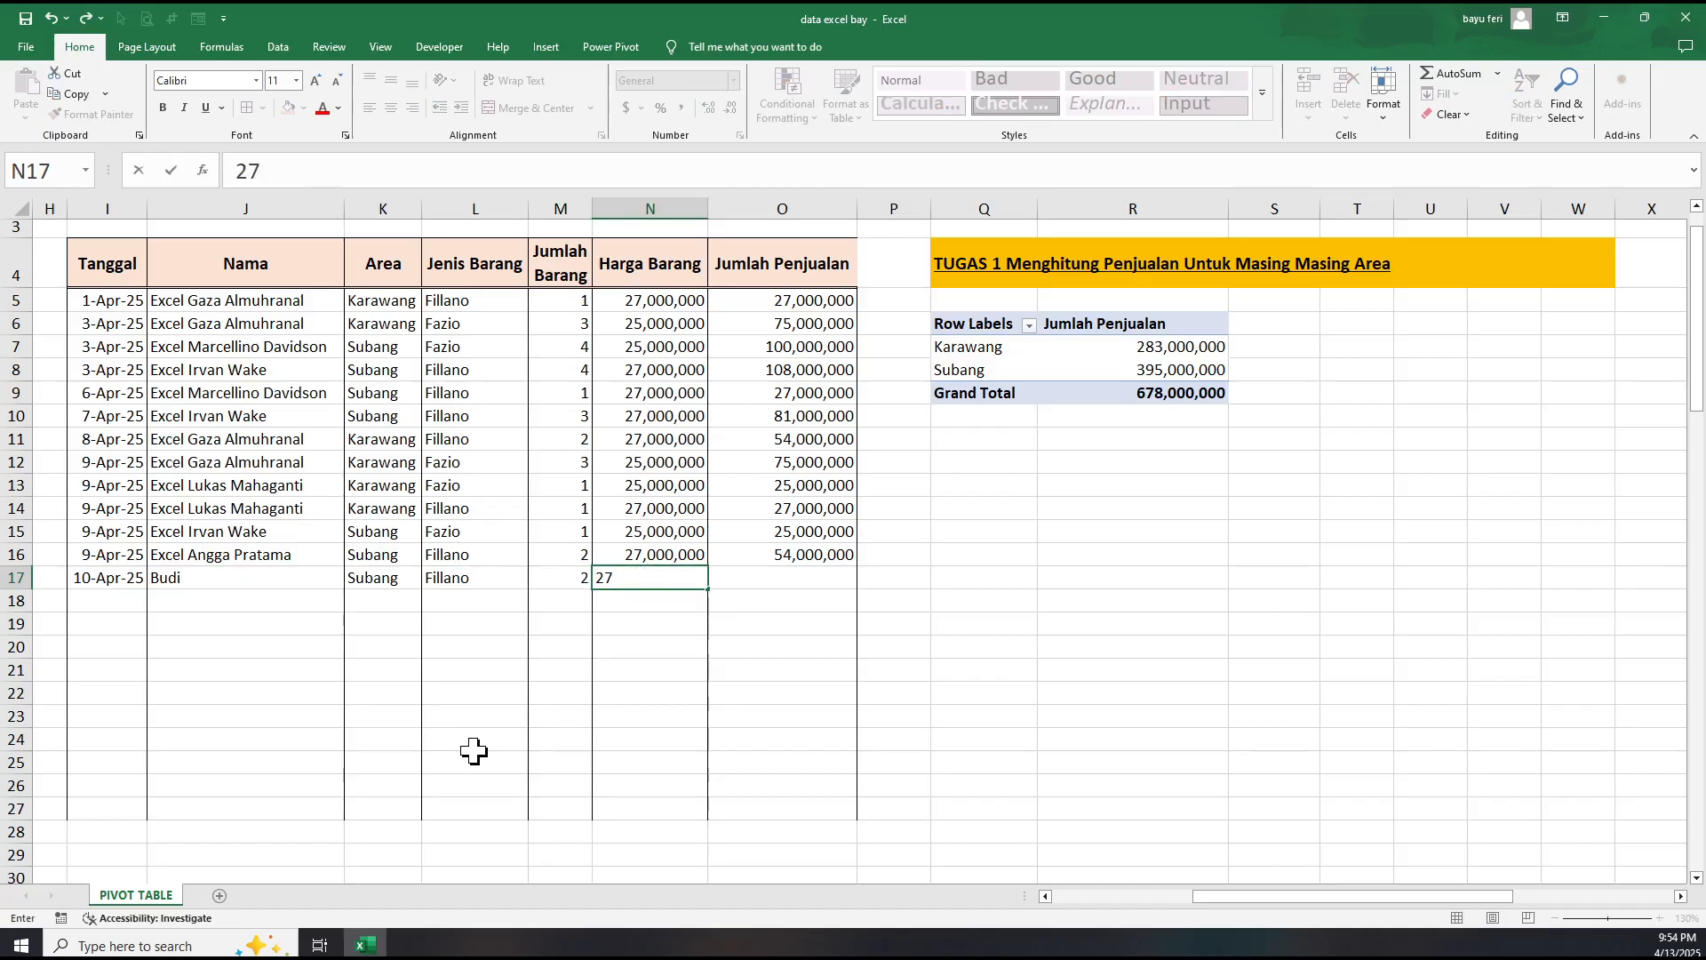
type("000000")
key("Tab")
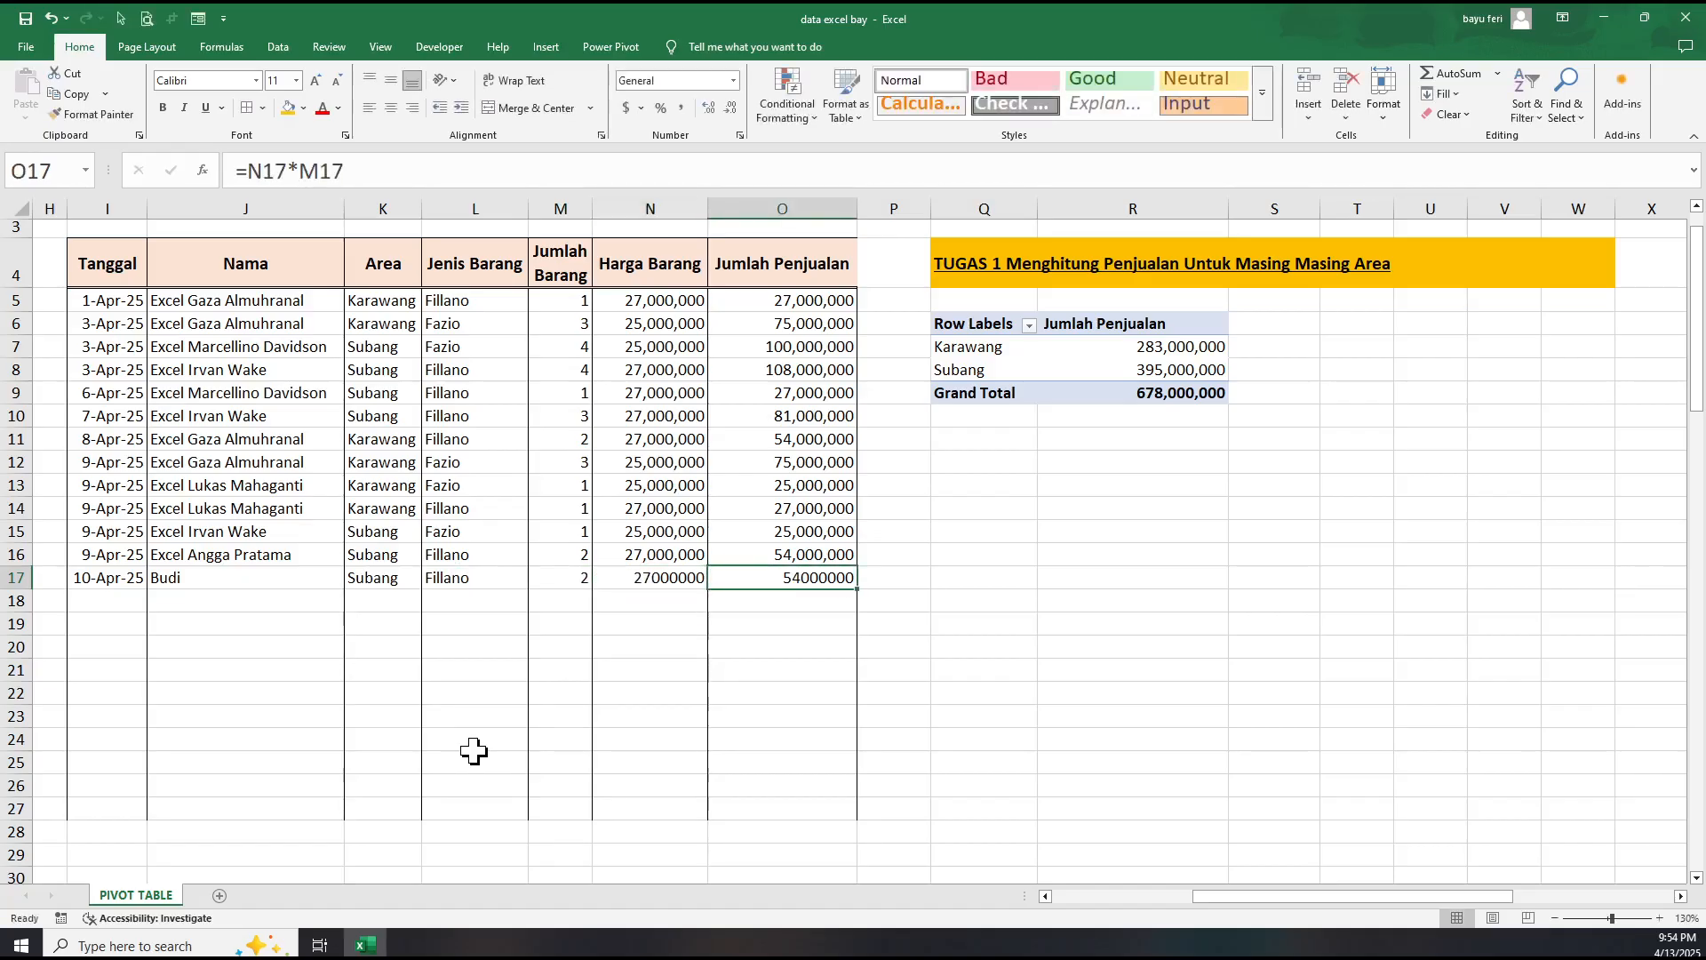
left_click(968, 682)
left_click(816, 578)
Fill the date in I17 down to I18 as a copy, so that it also holds 10-Apr-25.
left_click(118, 577)
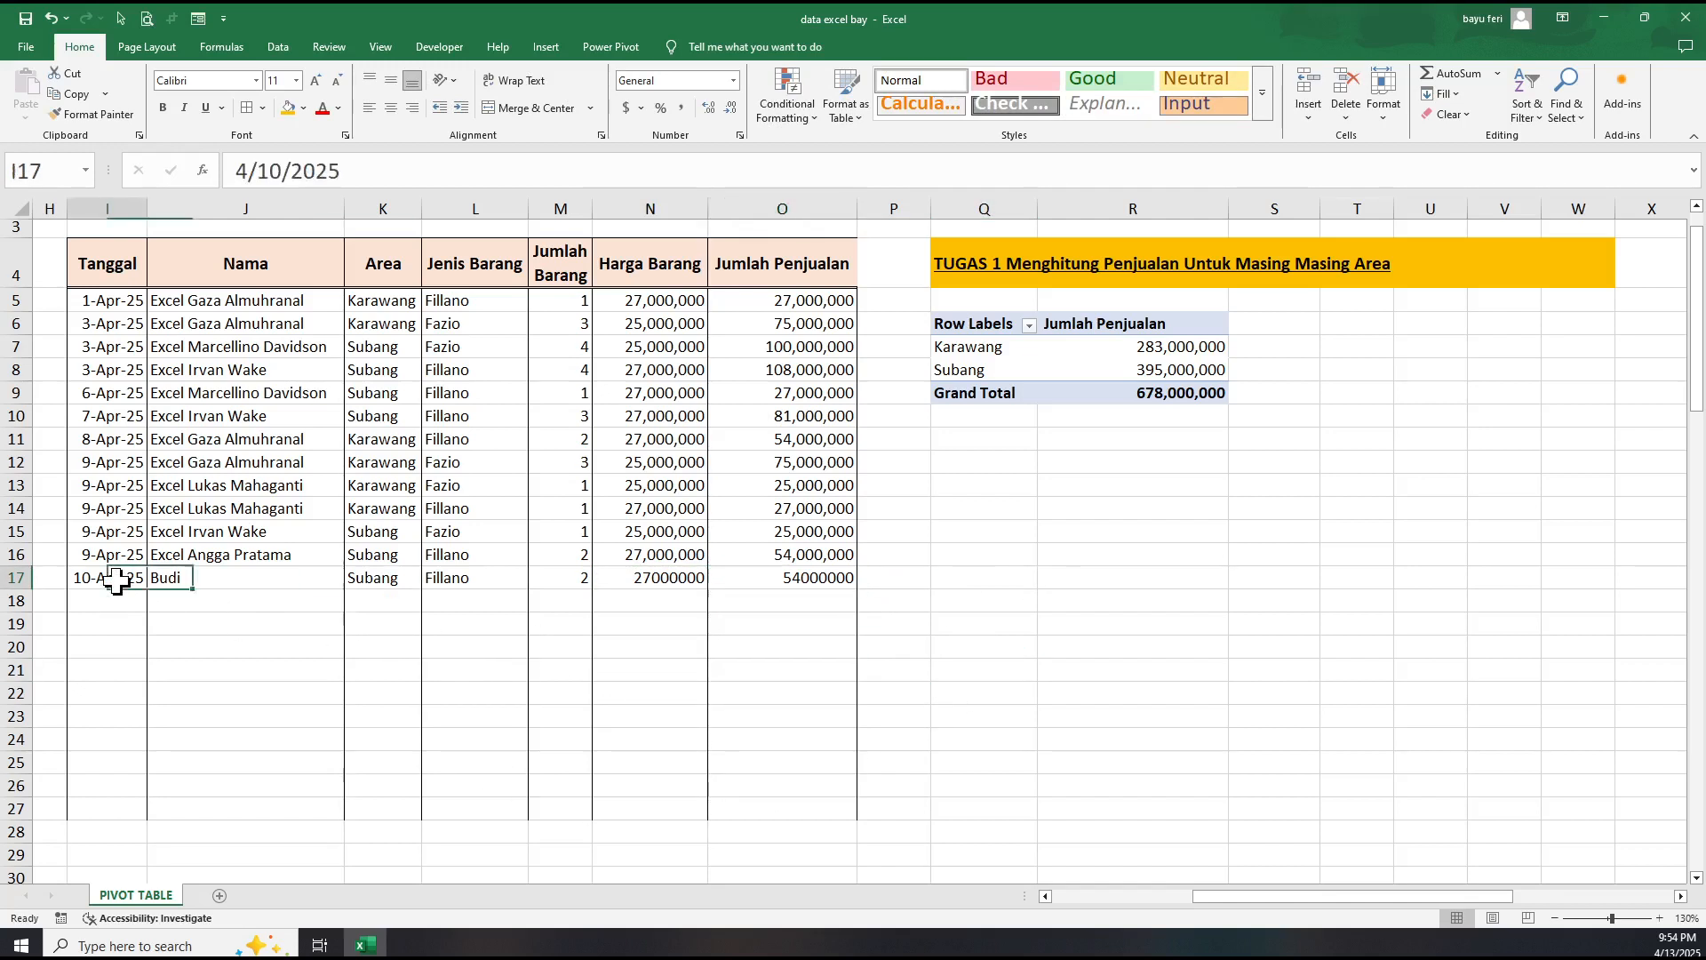
left_click_drag(145, 590, 133, 622)
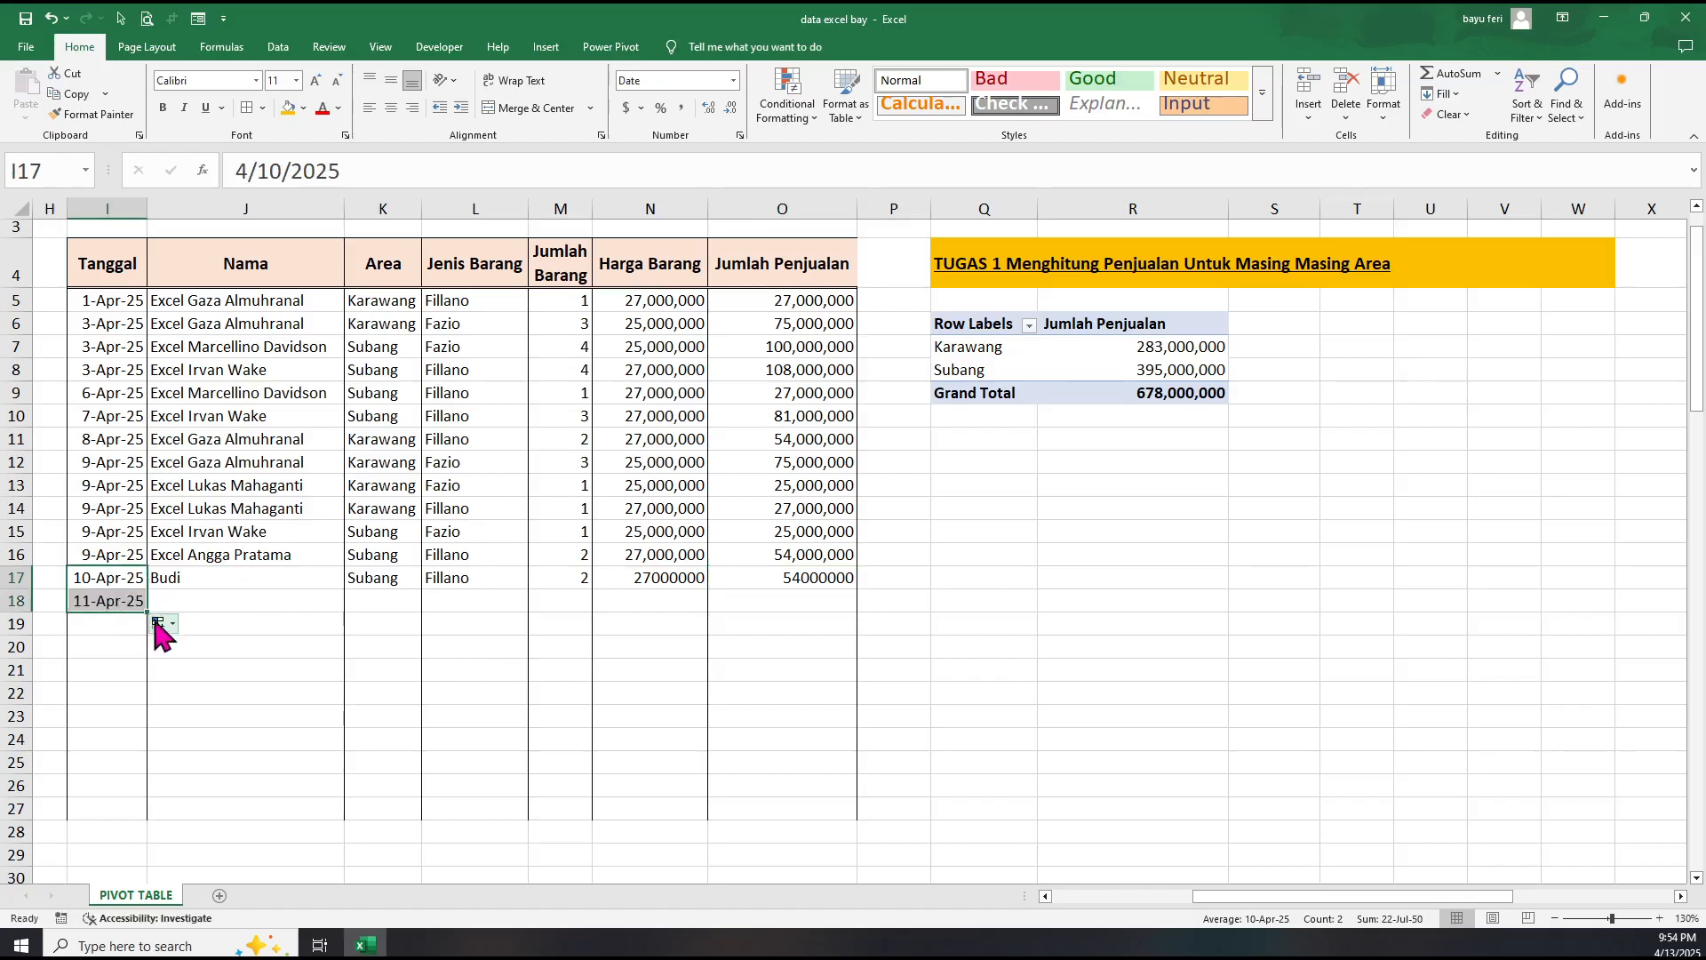
left_click(172, 623)
left_click(192, 646)
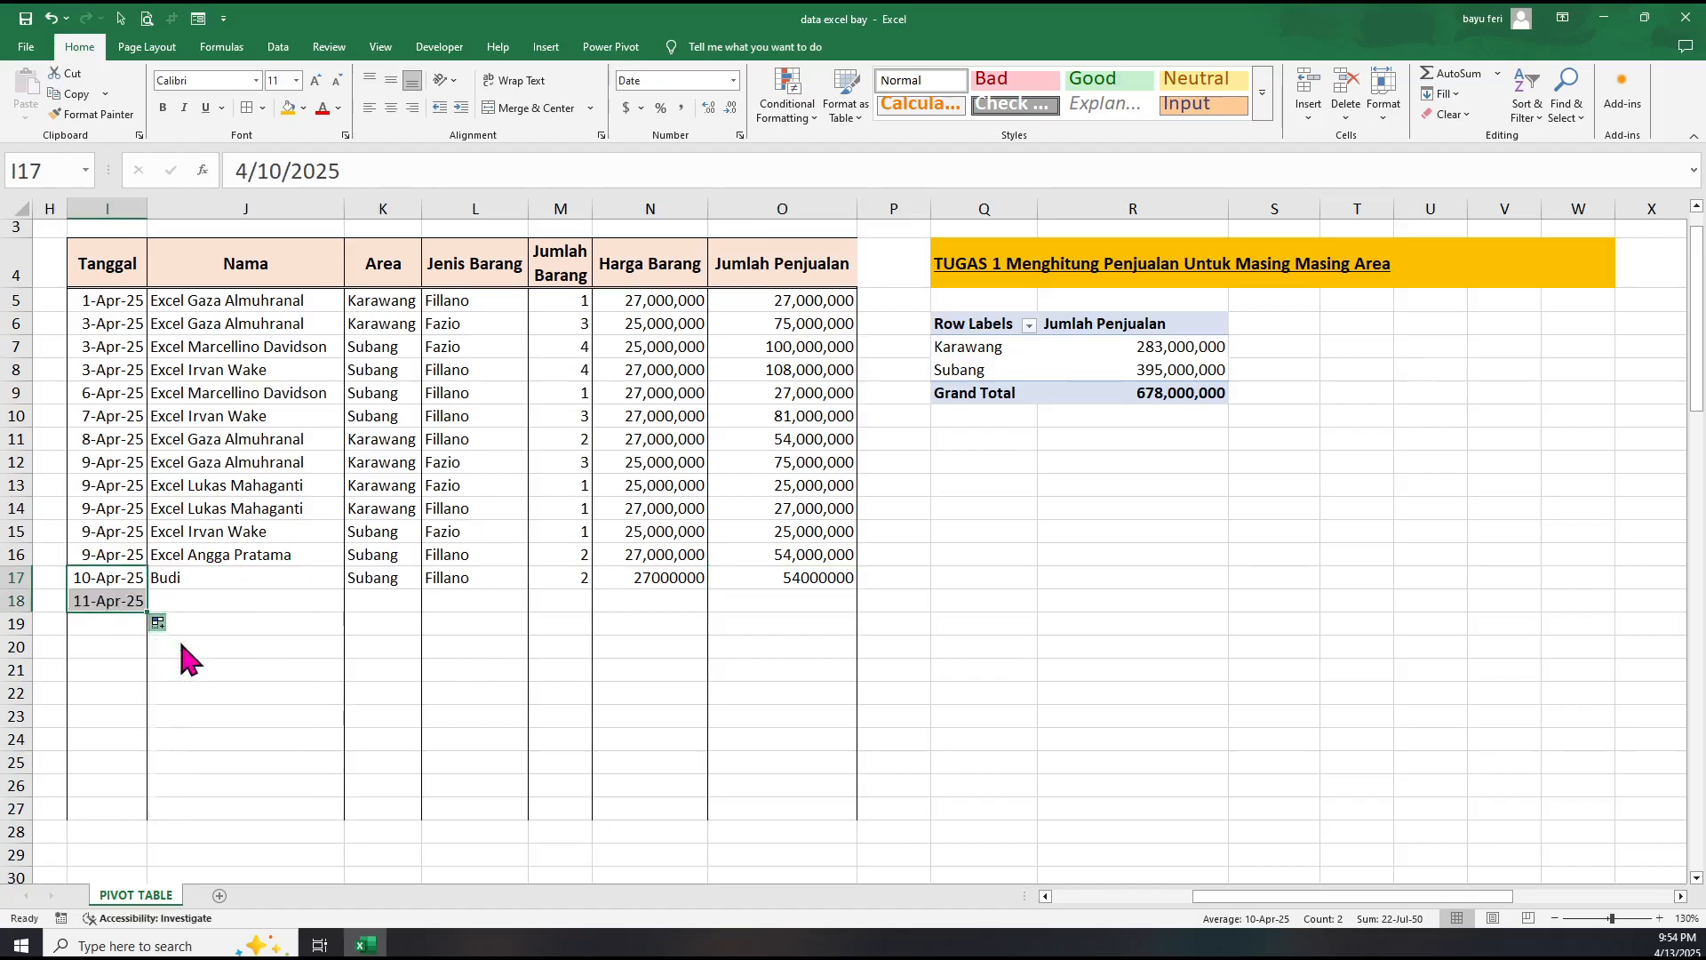
Complete row 18 with the same employee's name, area Subang, item Fazio, Jumlah Barang 1 and Harga Barang 25000000.
left_click(223, 605)
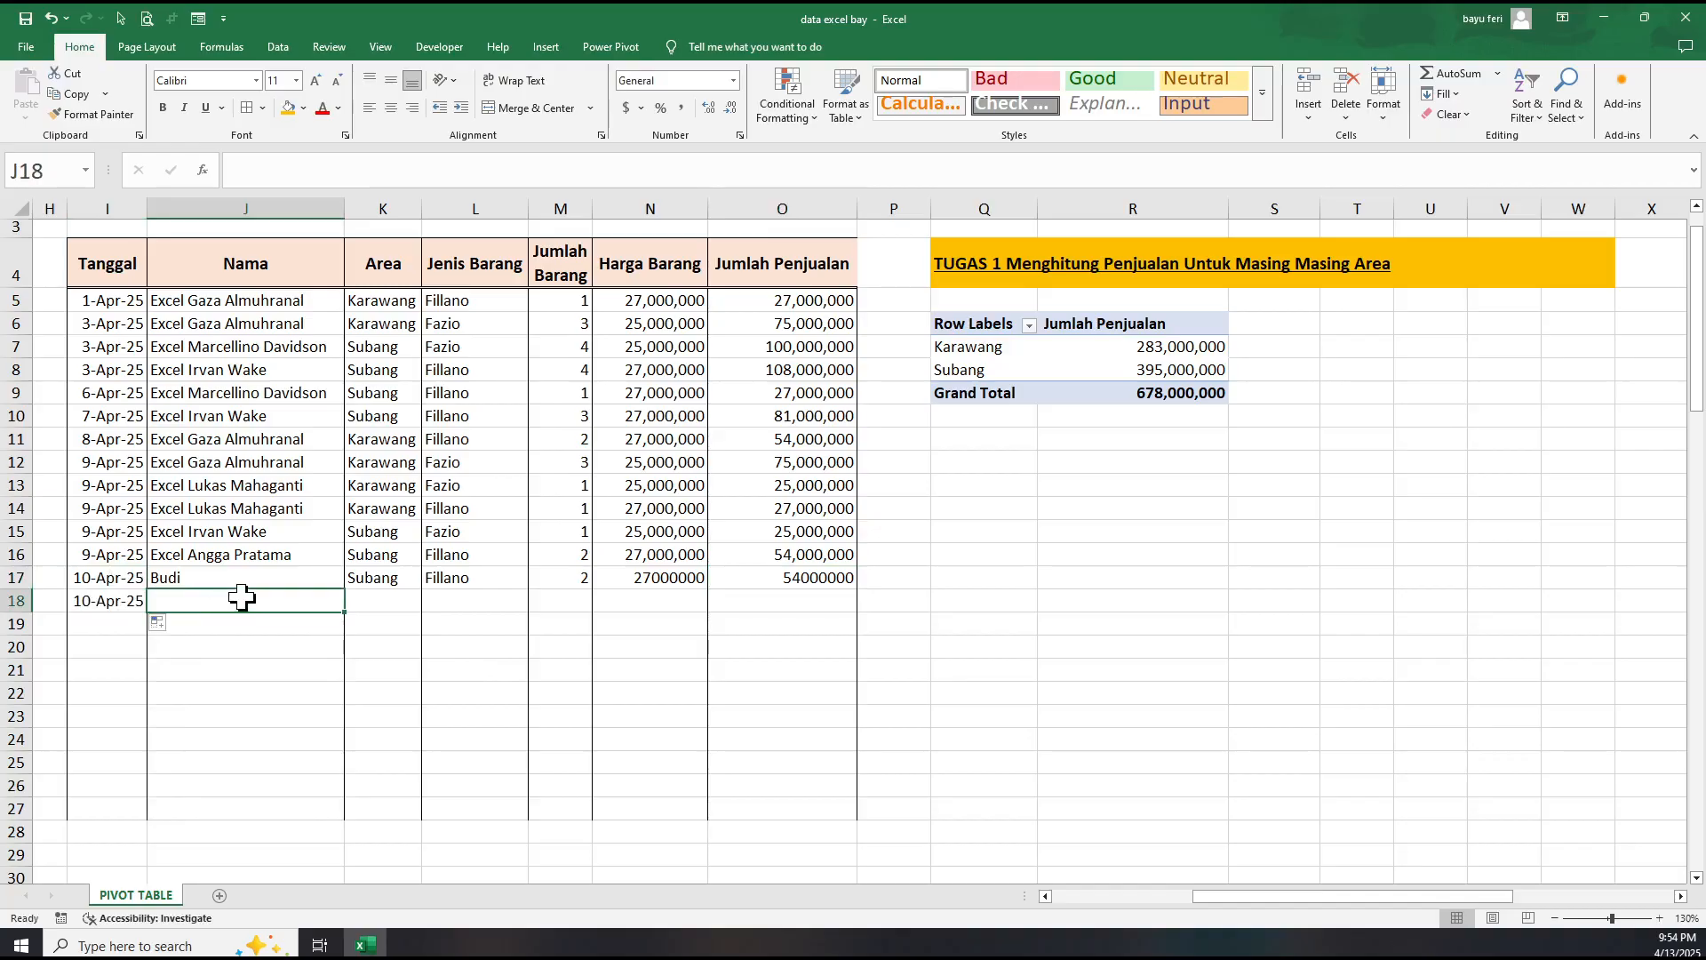
type("Budi")
key("Tab")
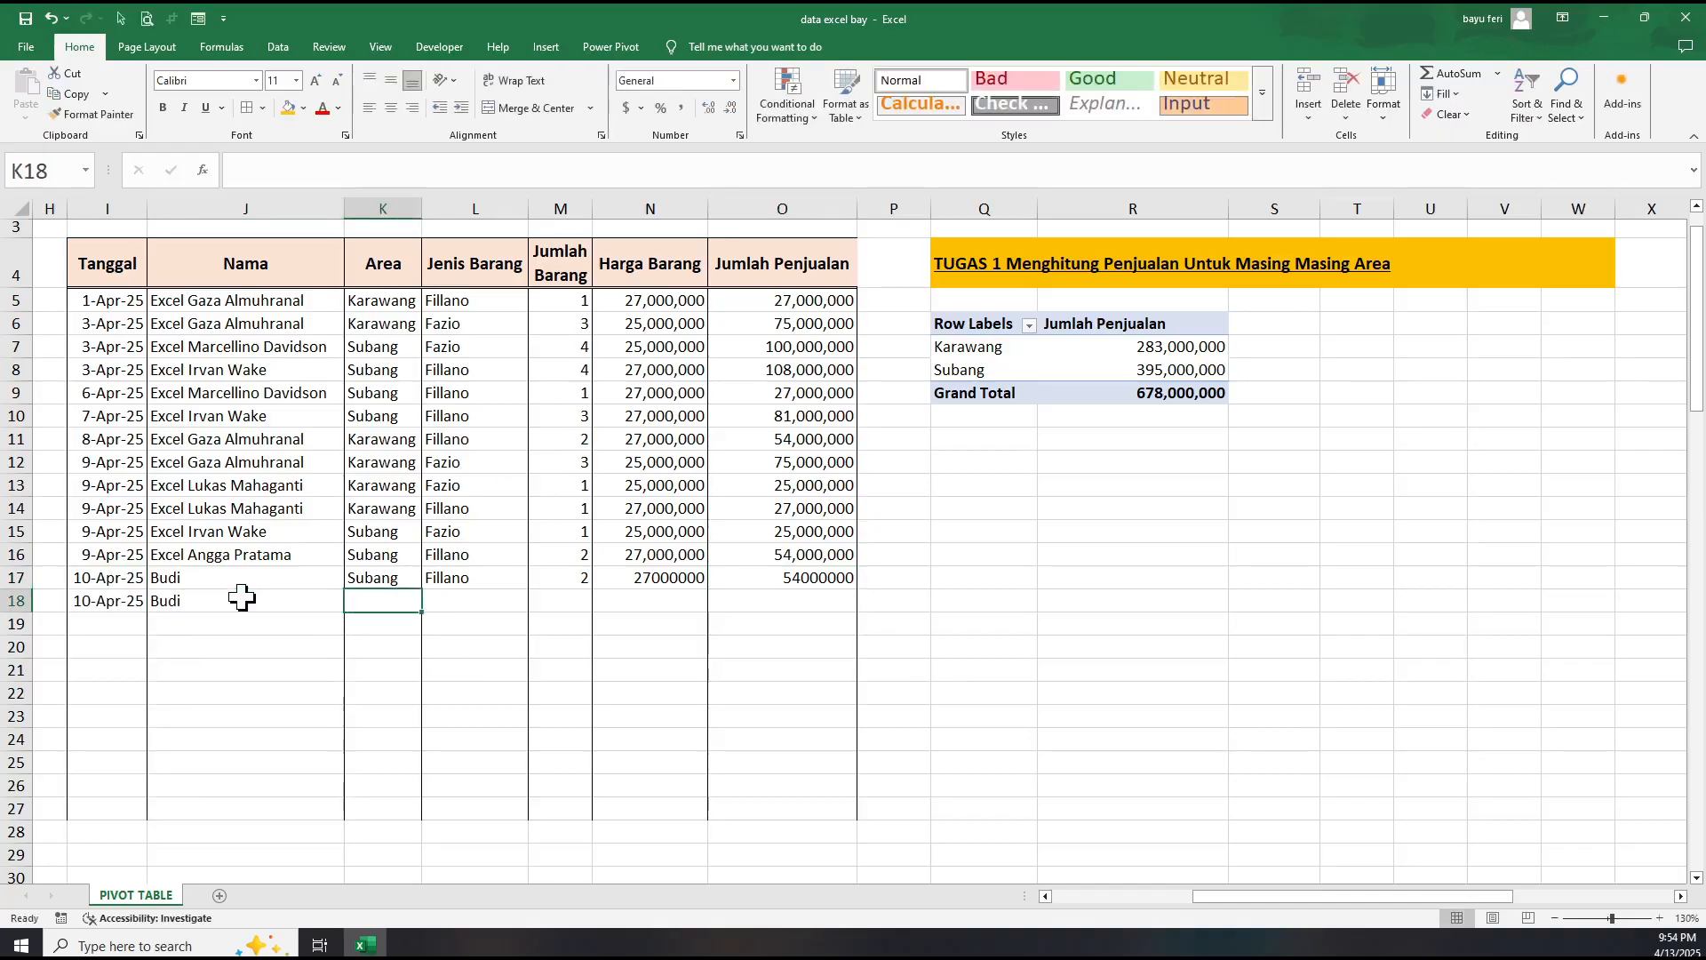
type("Subang")
key("Tab")
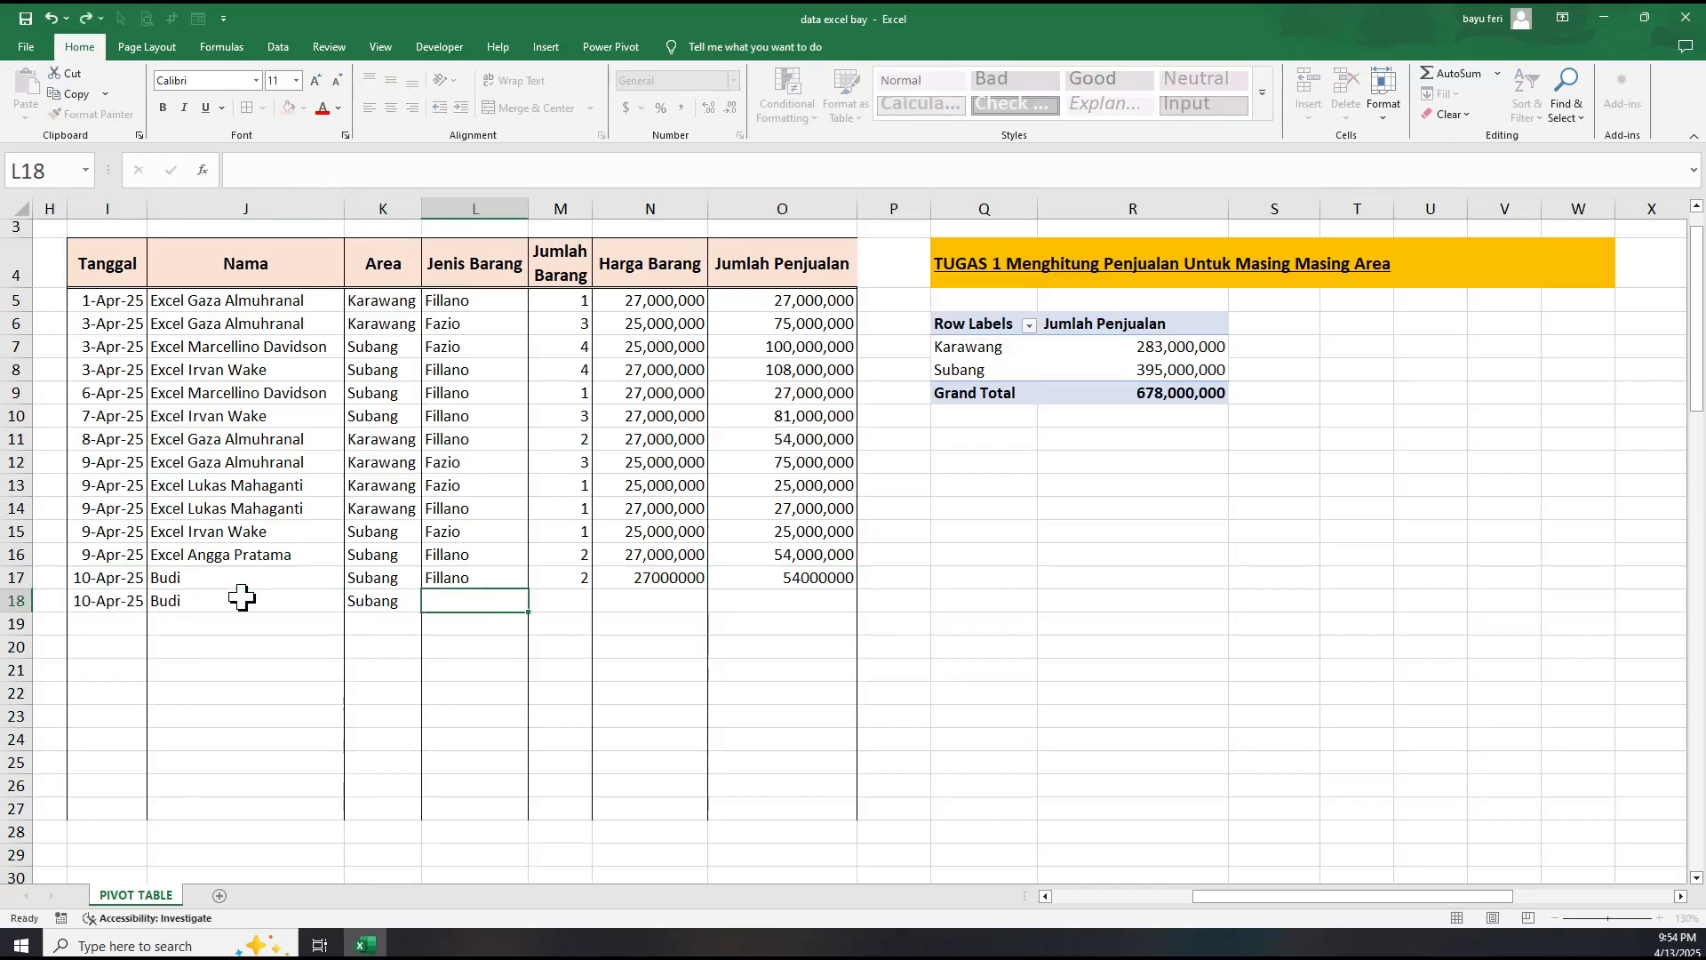
type("Fazio")
key("Tab")
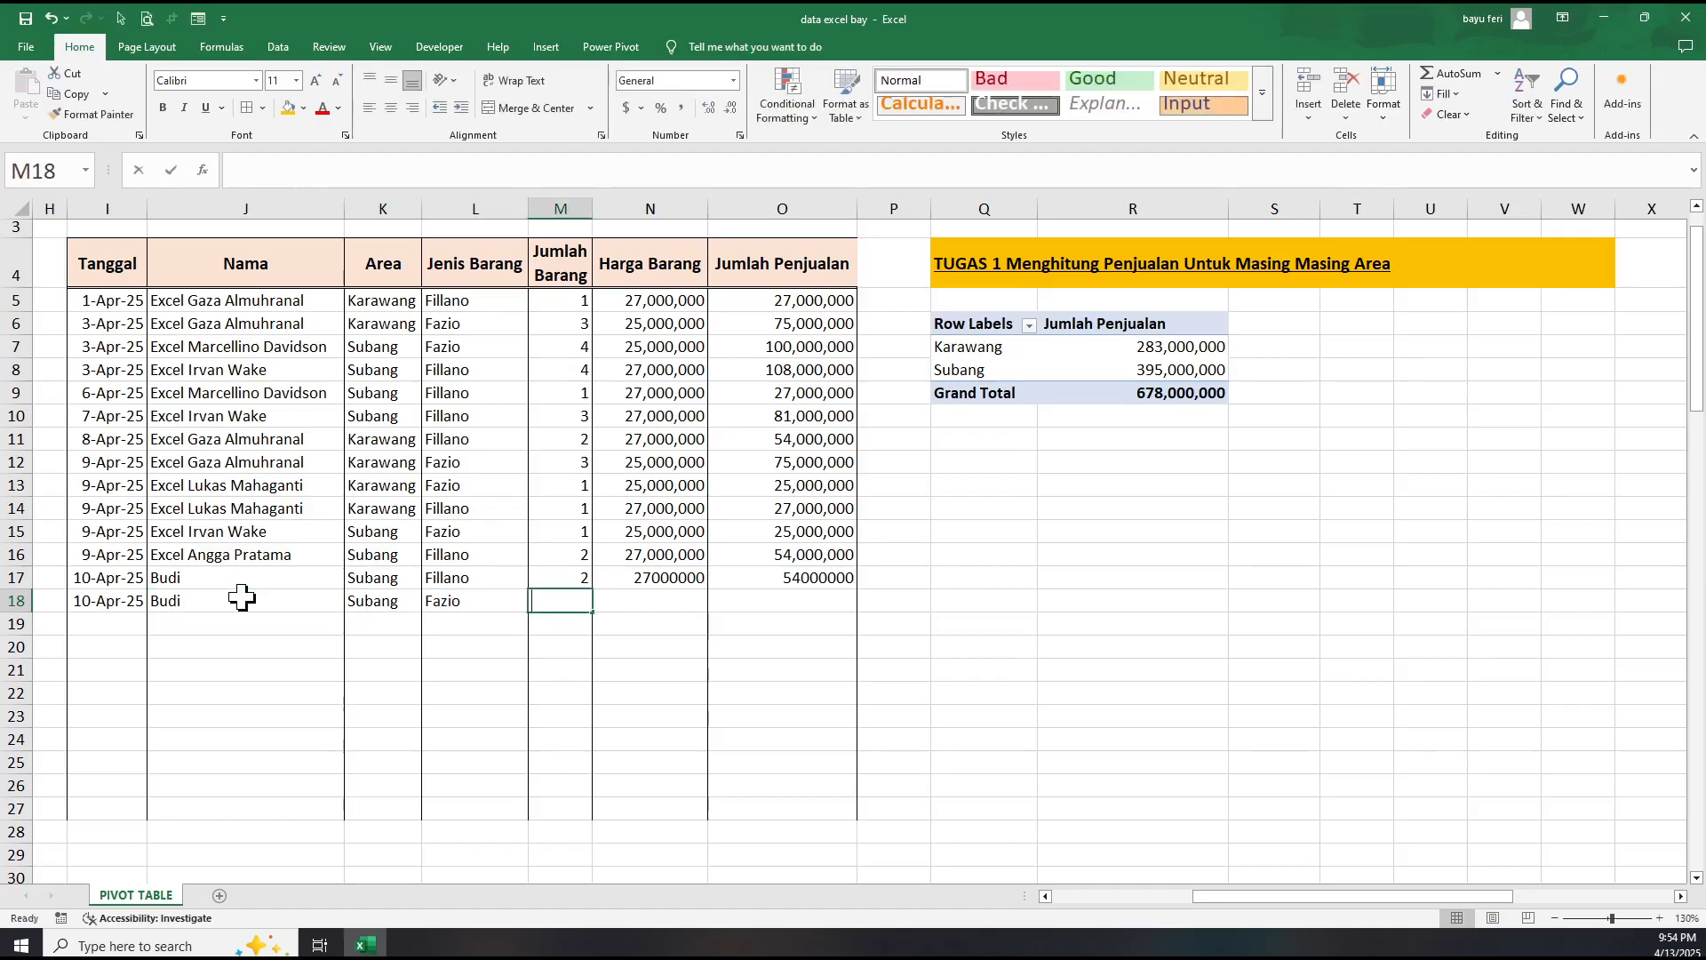
type("1")
key("Tab")
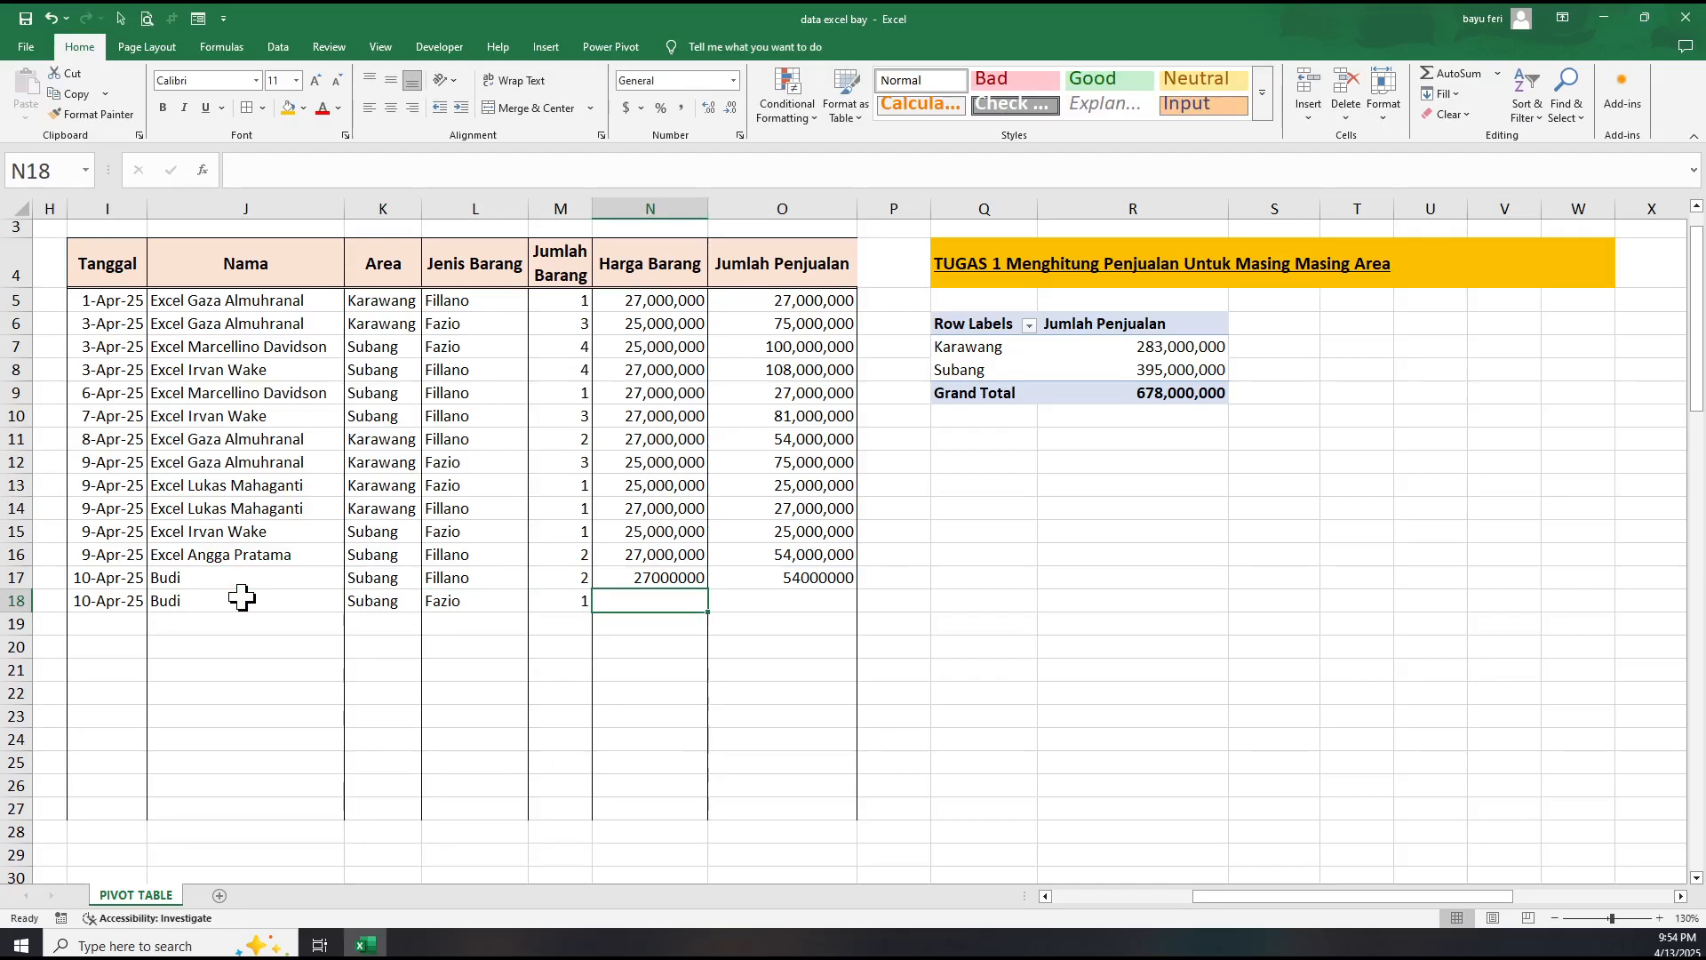
type("25000000")
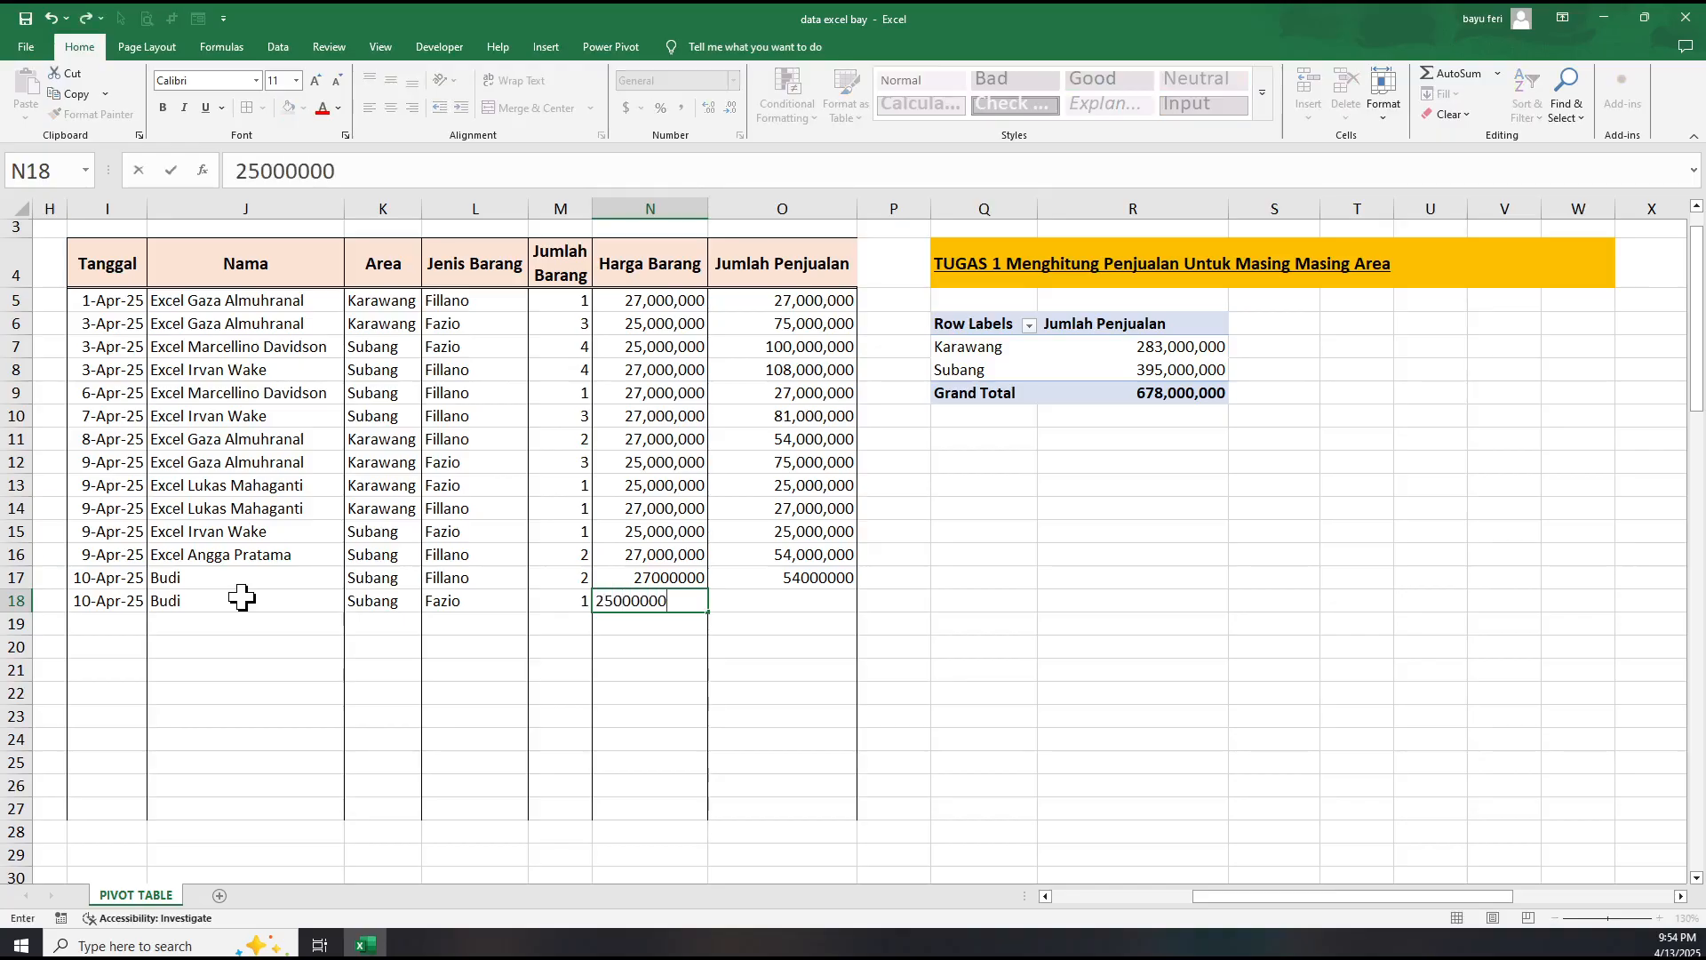
key("Tab")
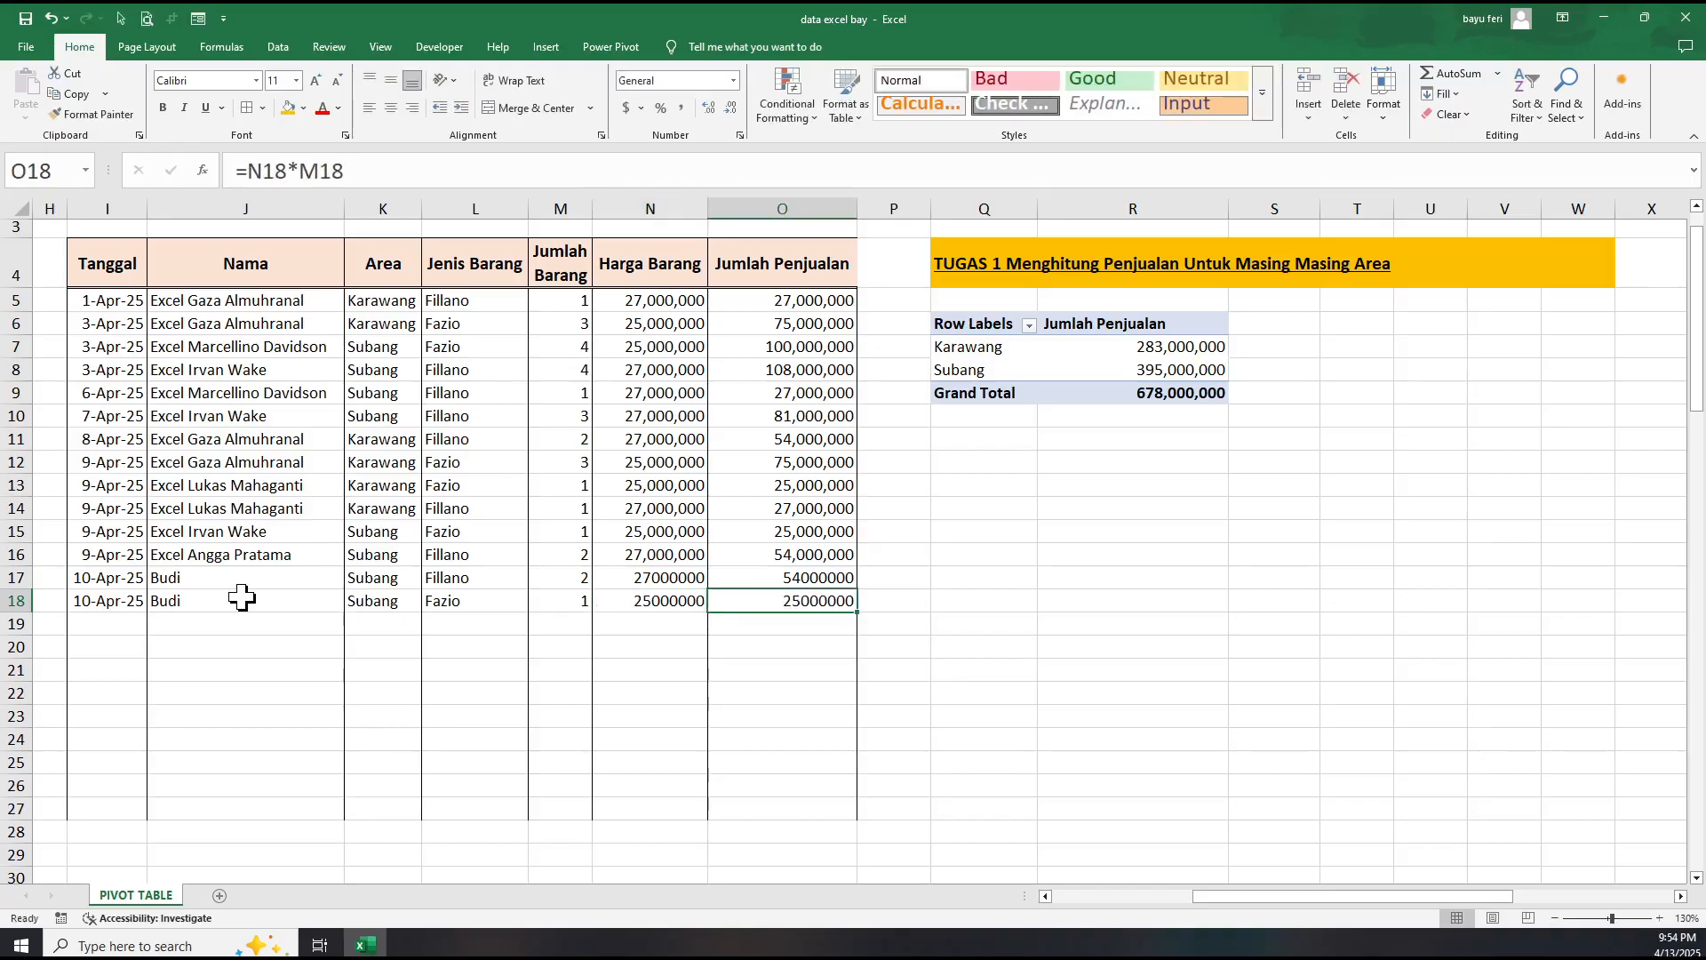
Format N17:O18 as Number with the 1000 separator and 0 decimal places.
left_click(1160, 600)
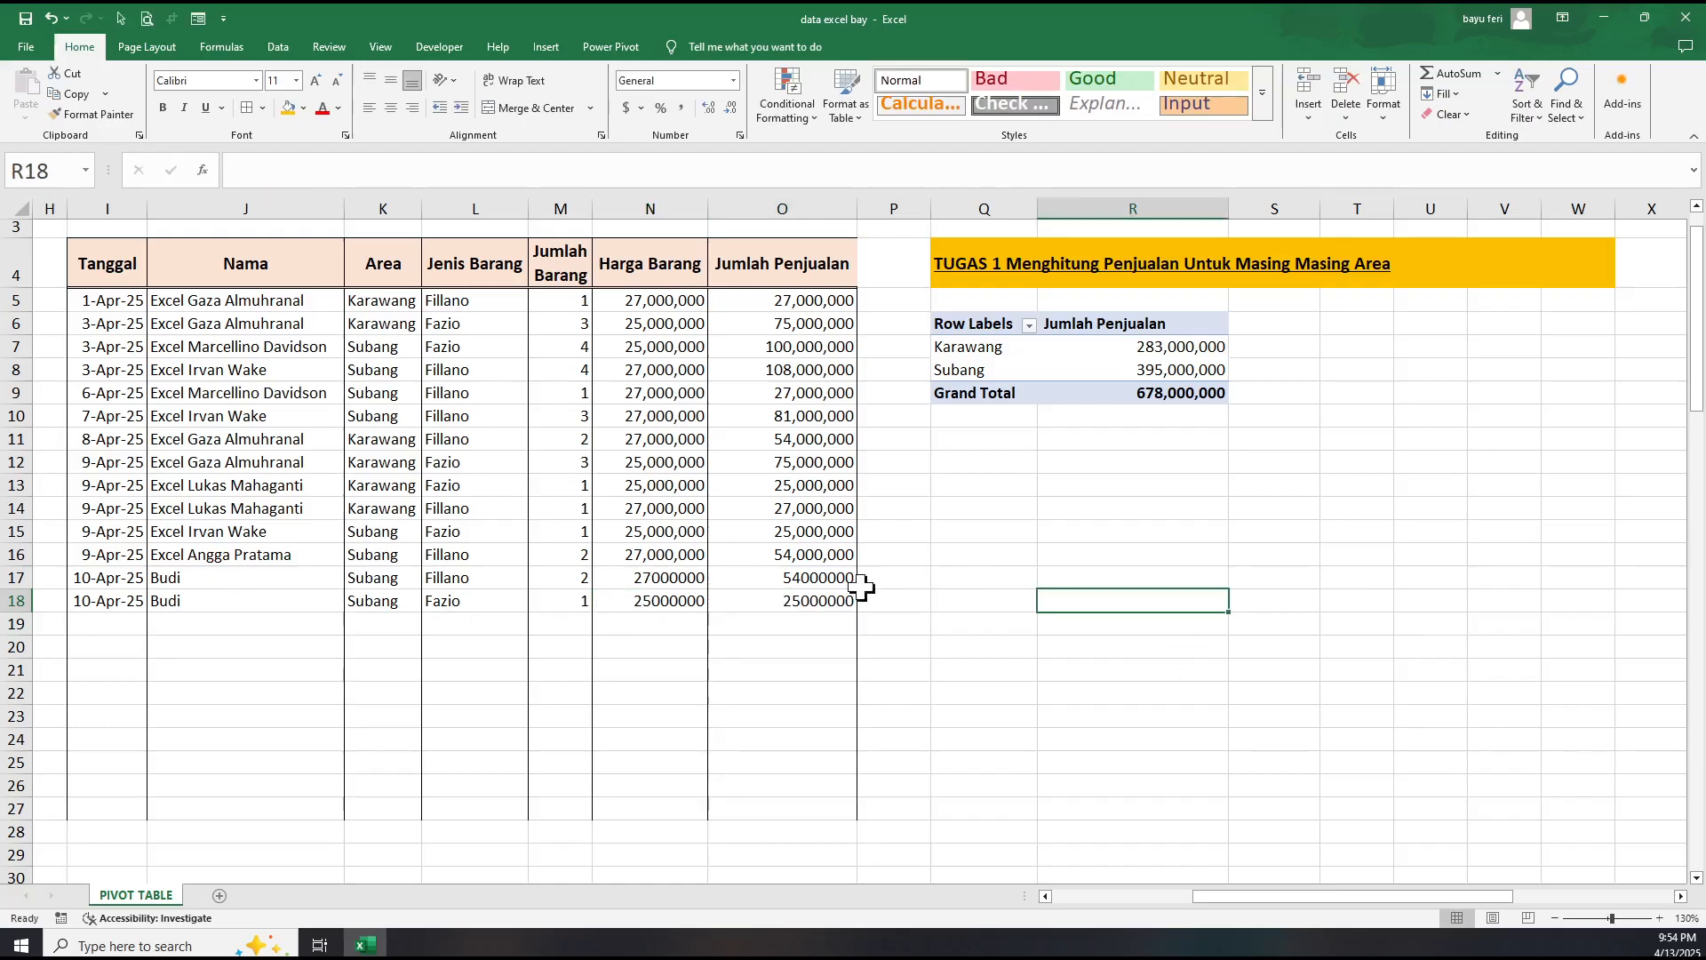
left_click_drag(640, 581, 791, 600)
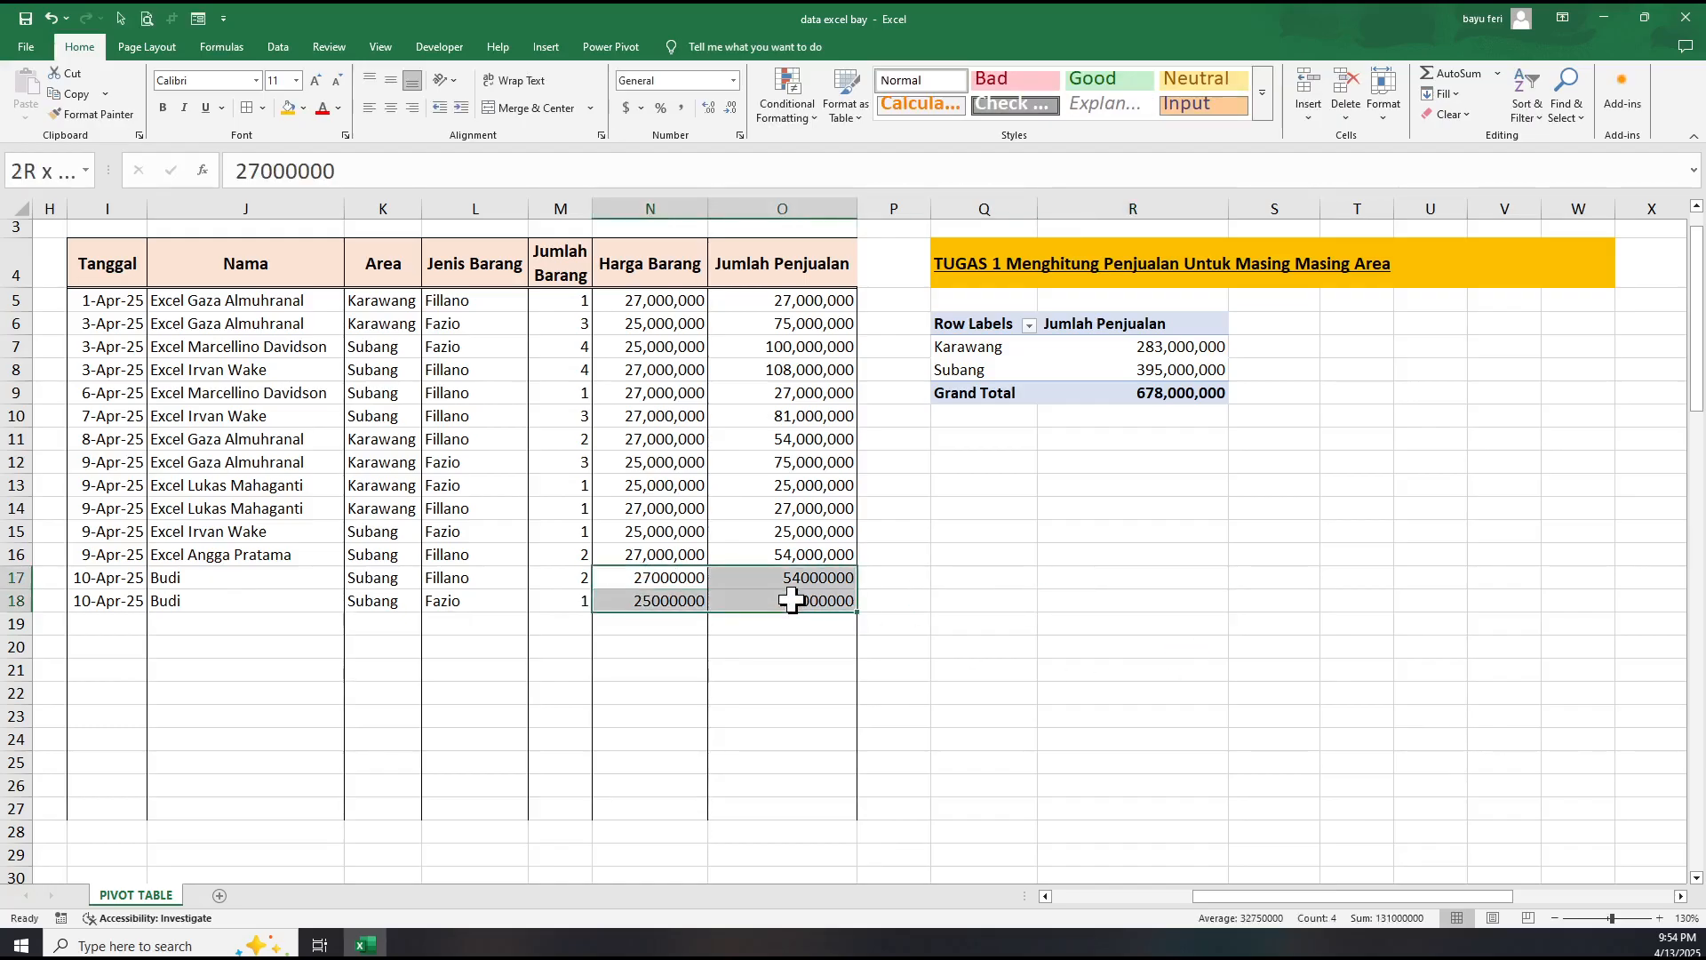
left_click(739, 135)
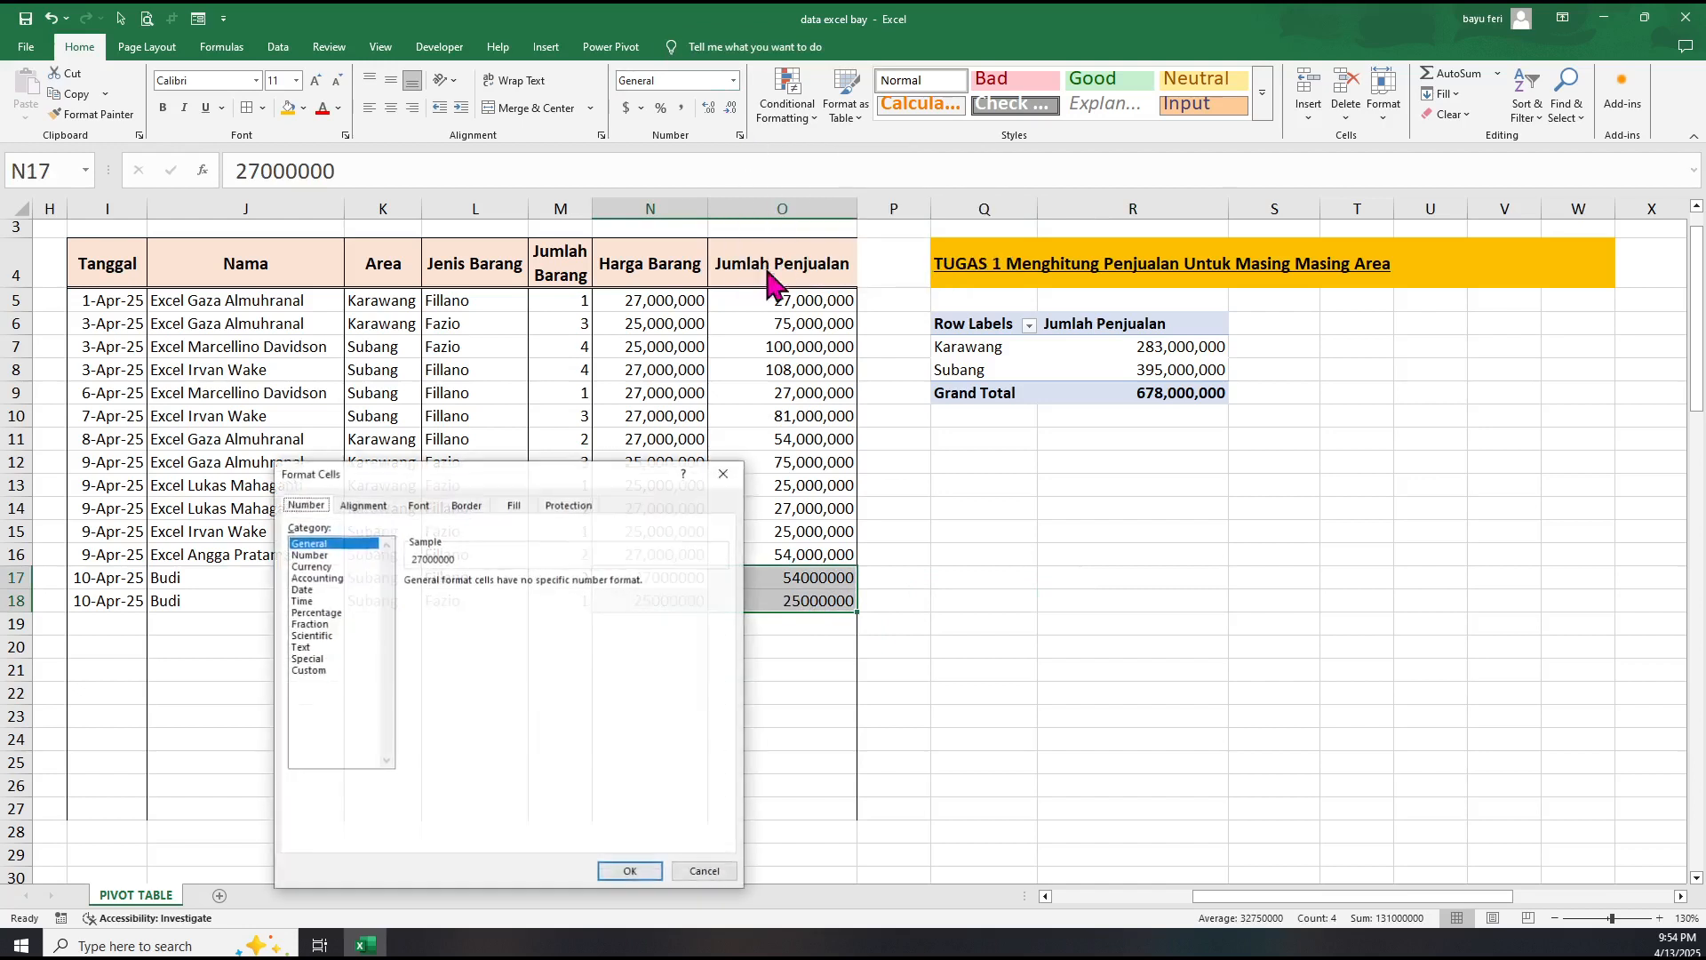
left_click(311, 554)
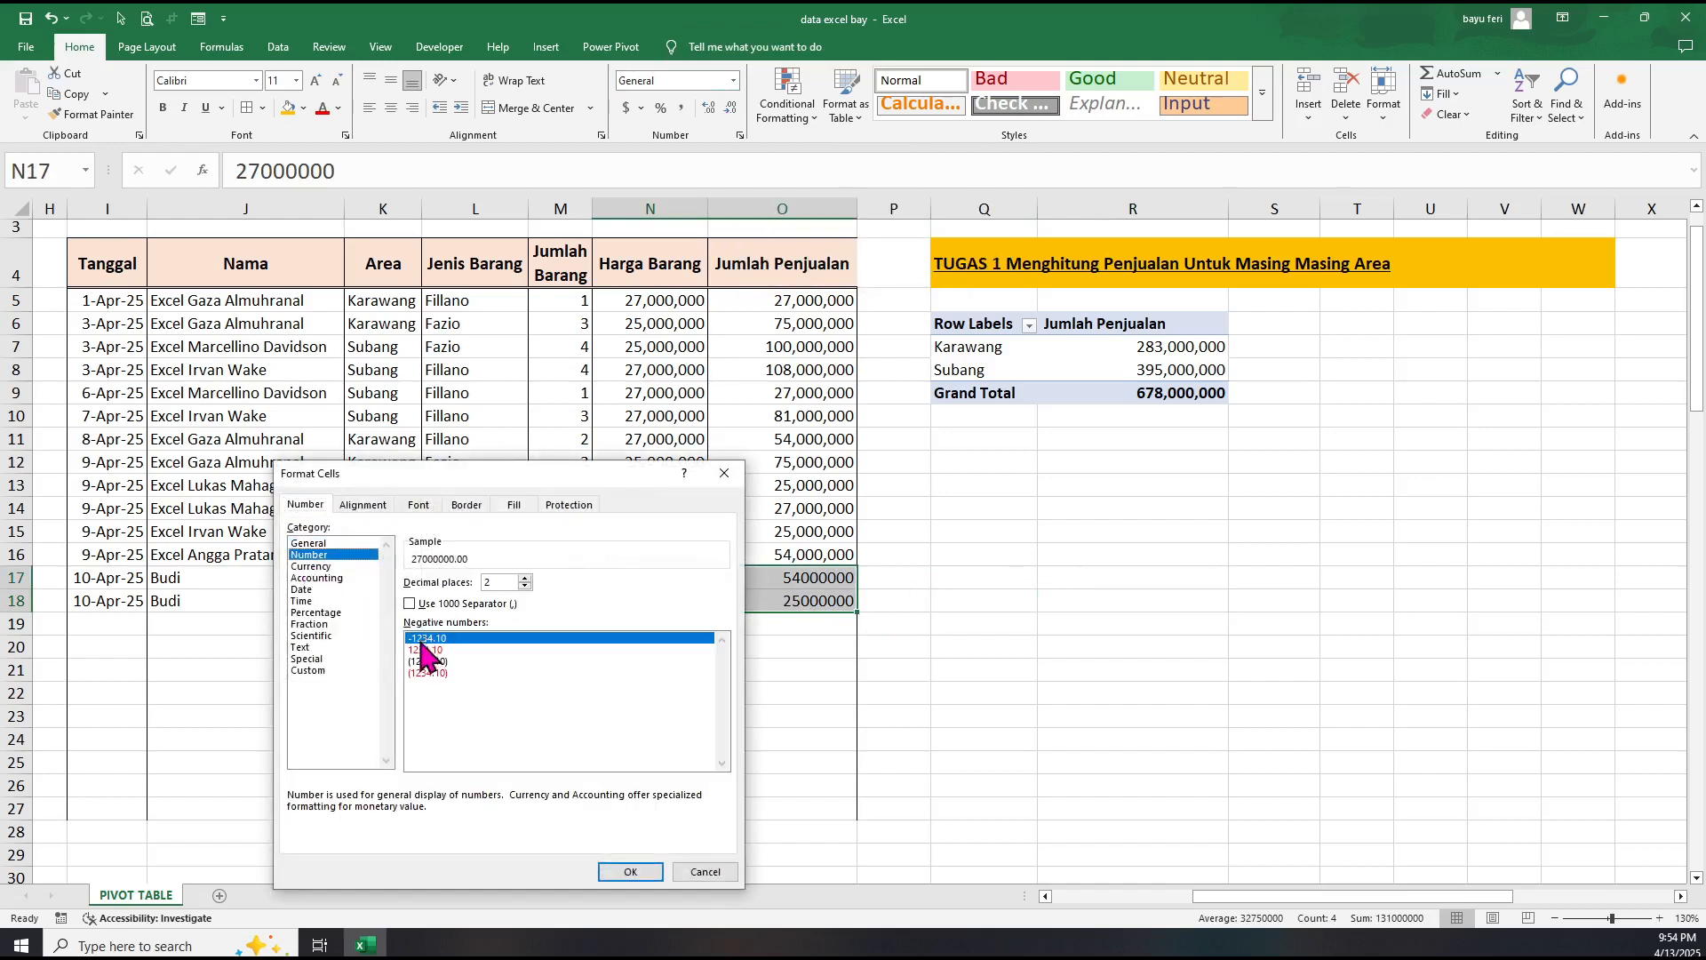
left_click(409, 604)
left_click(526, 587)
left_click(526, 586)
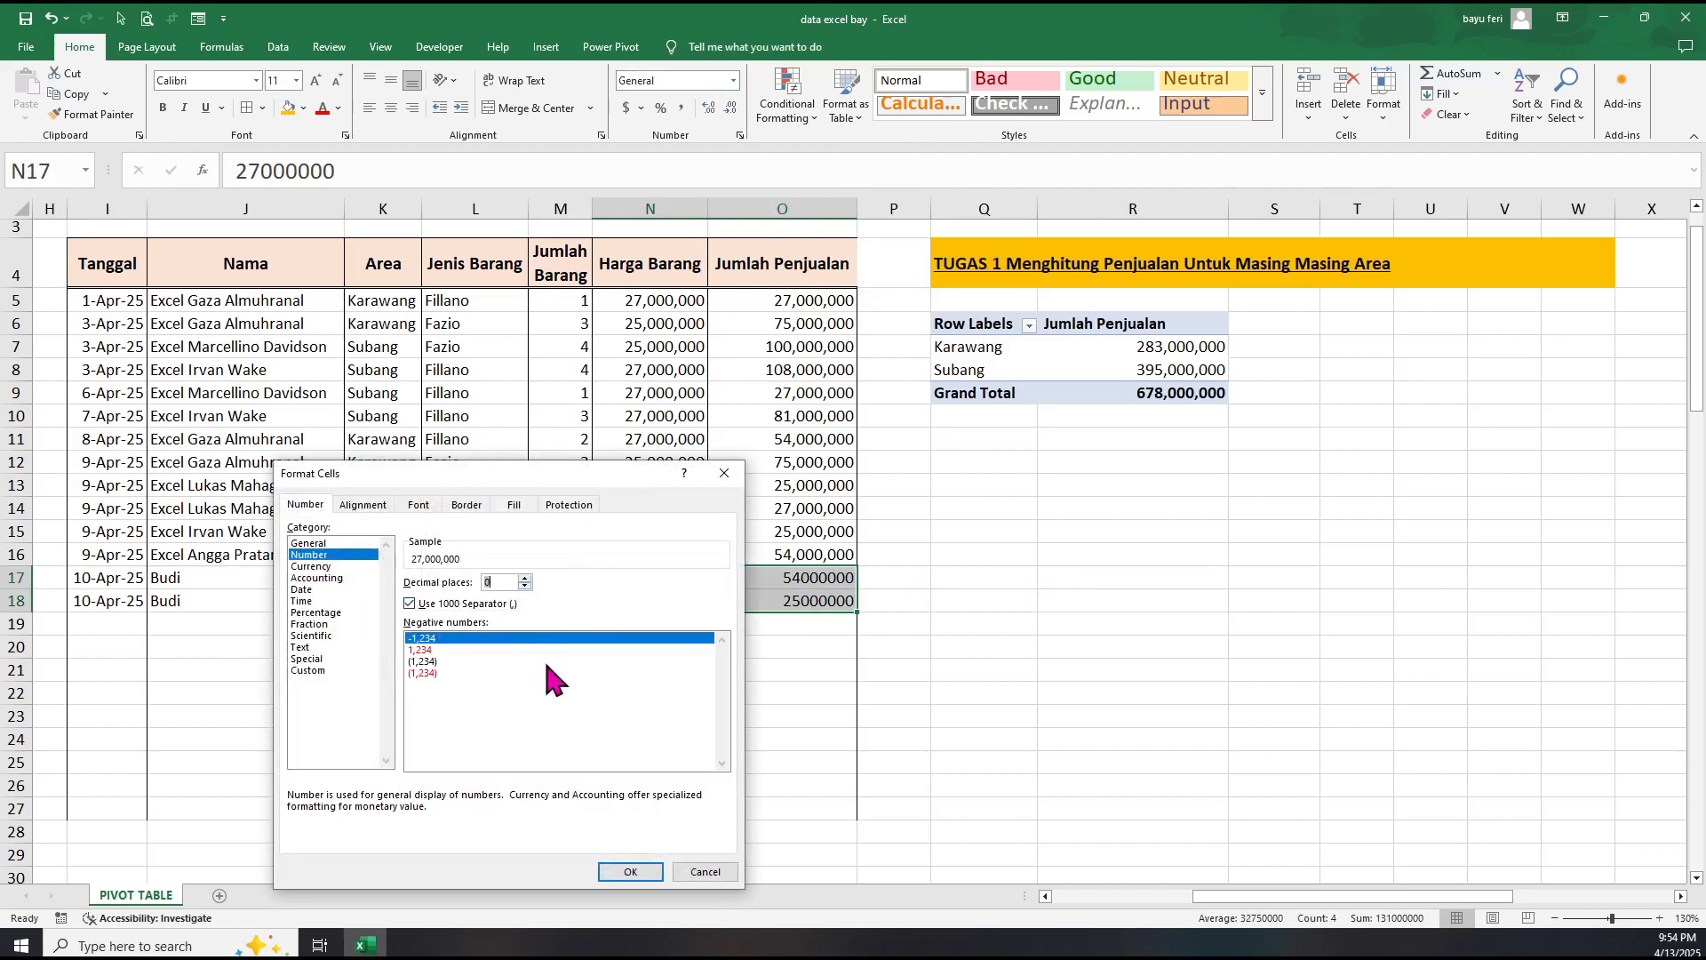
left_click(630, 872)
left_click(983, 739)
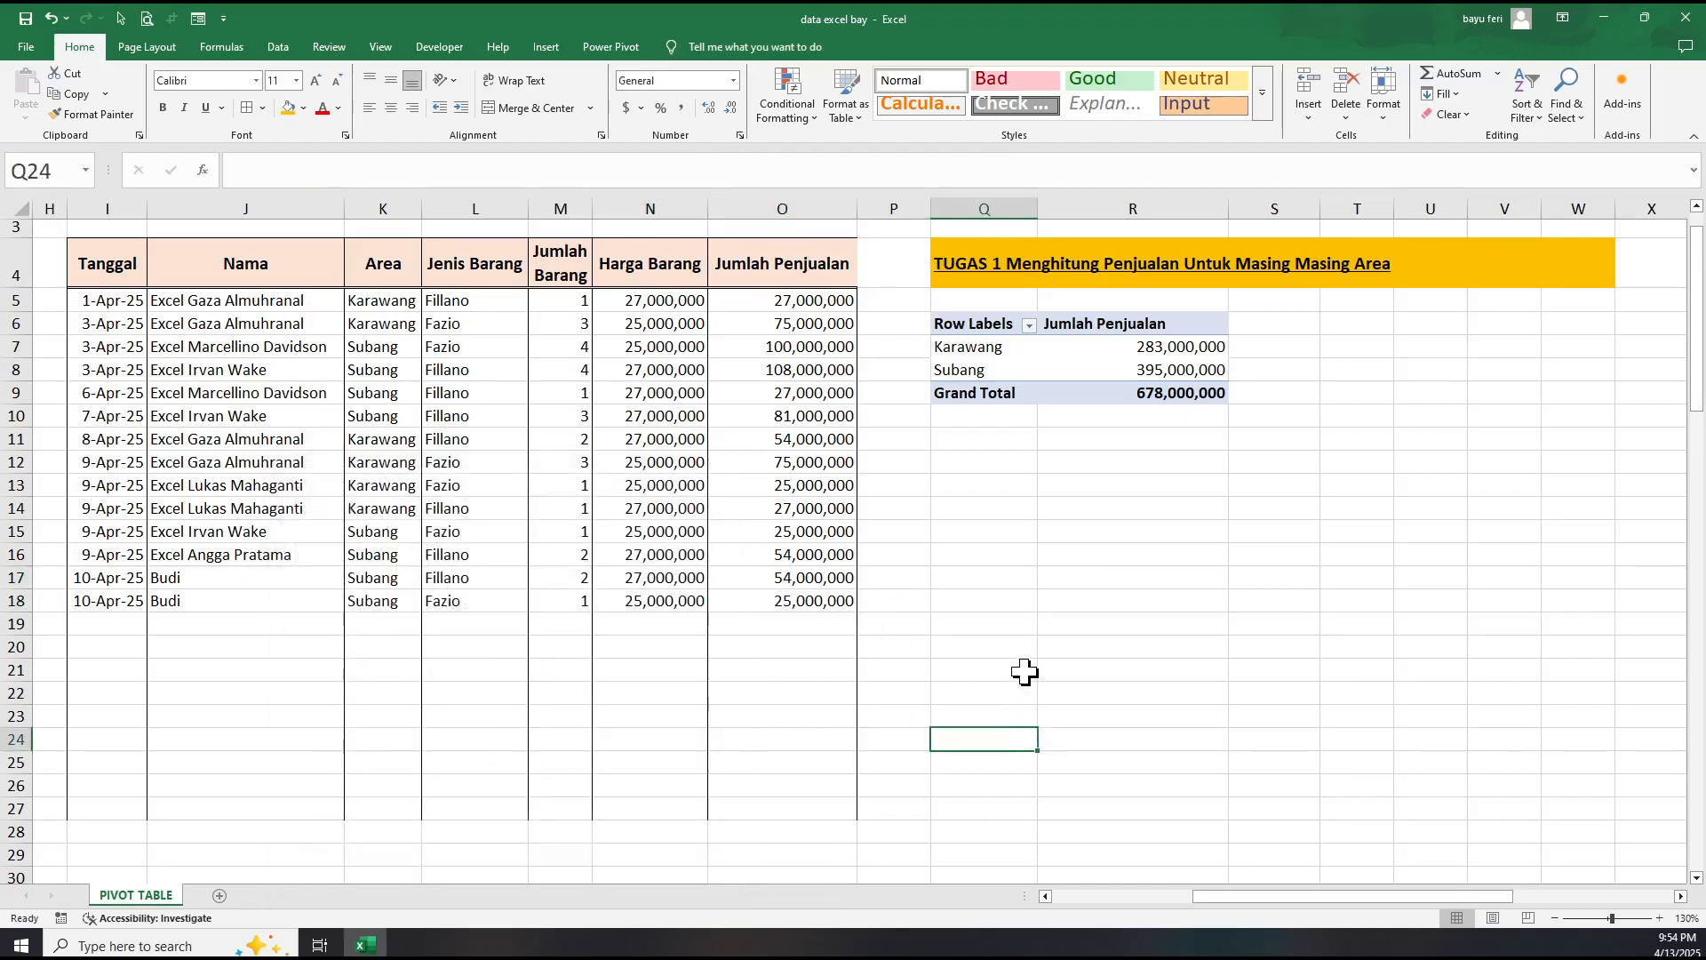
left_click(1025, 673)
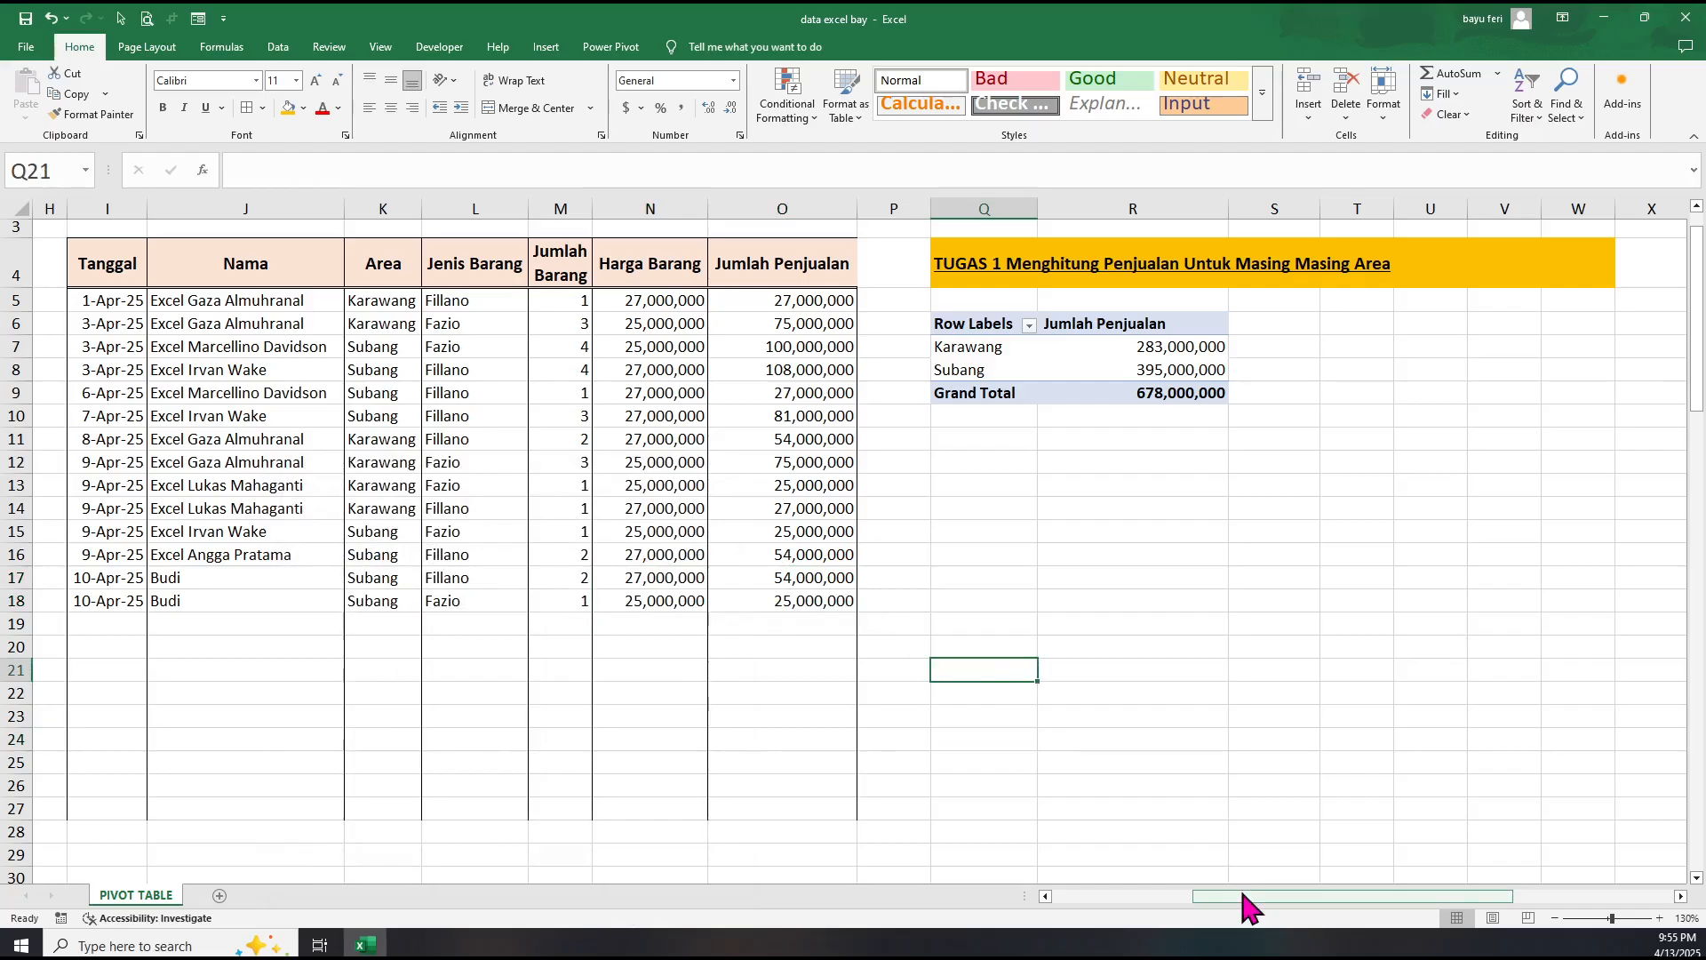
Refresh all the data connections so both the TUGAS 1 and TUGAS 2 pivot tables are recalculated.
left_click_drag(1253, 907, 1466, 918)
left_click(1297, 592)
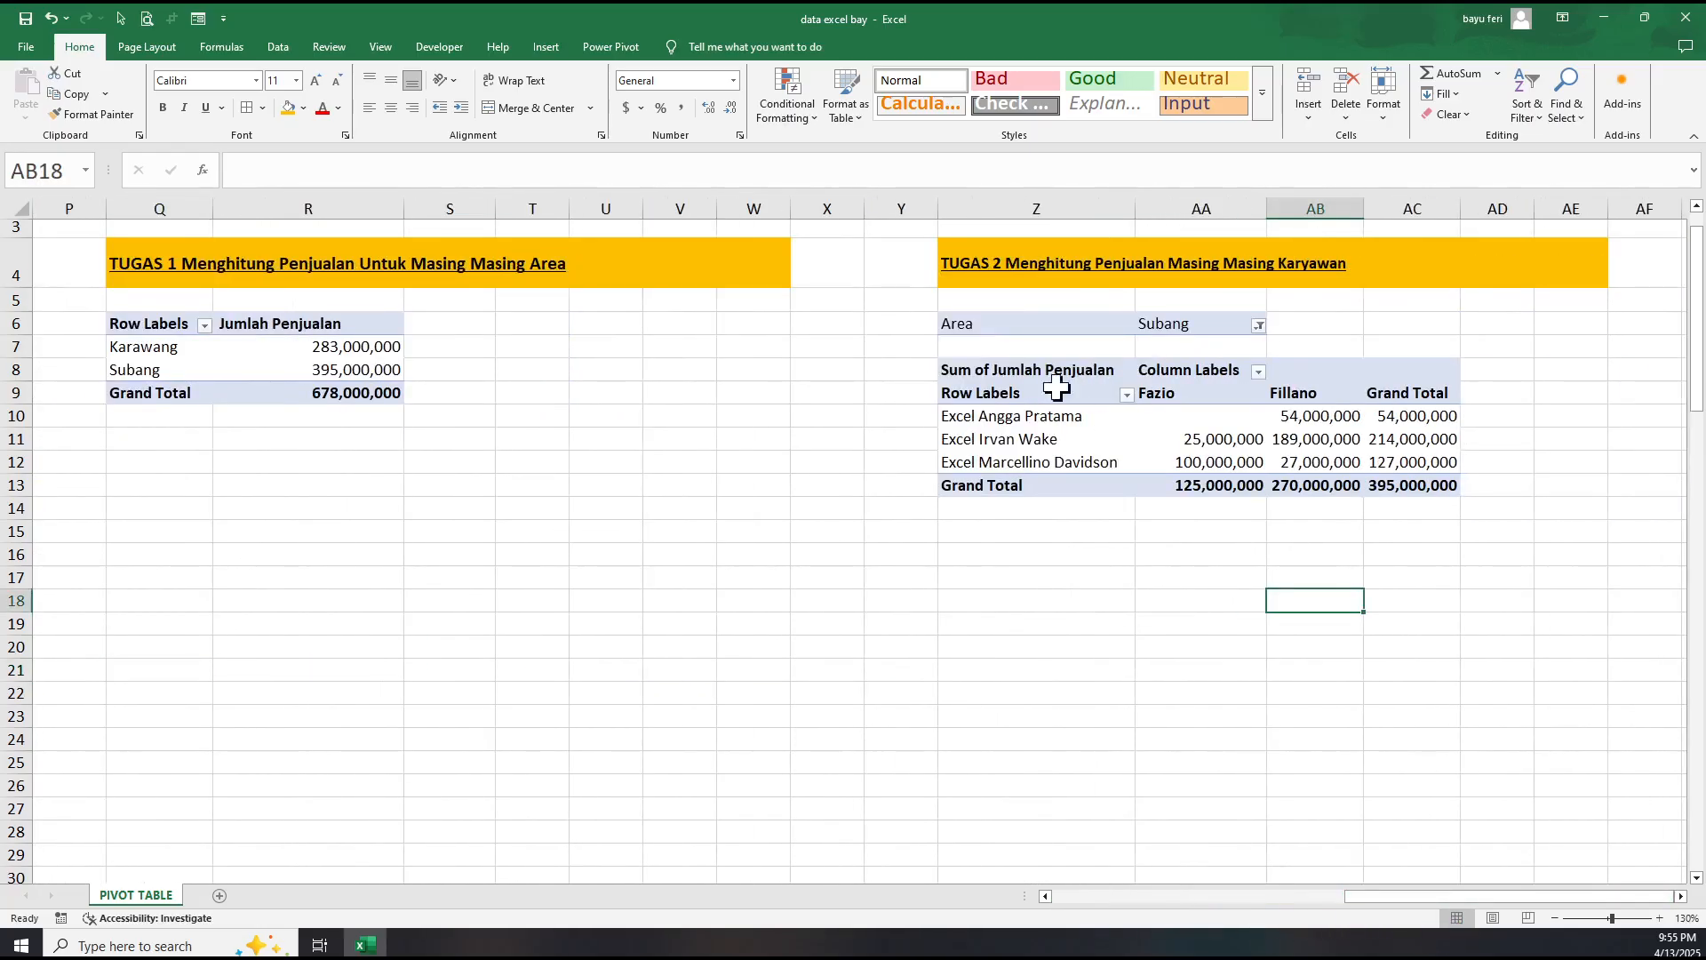
left_click(1104, 578)
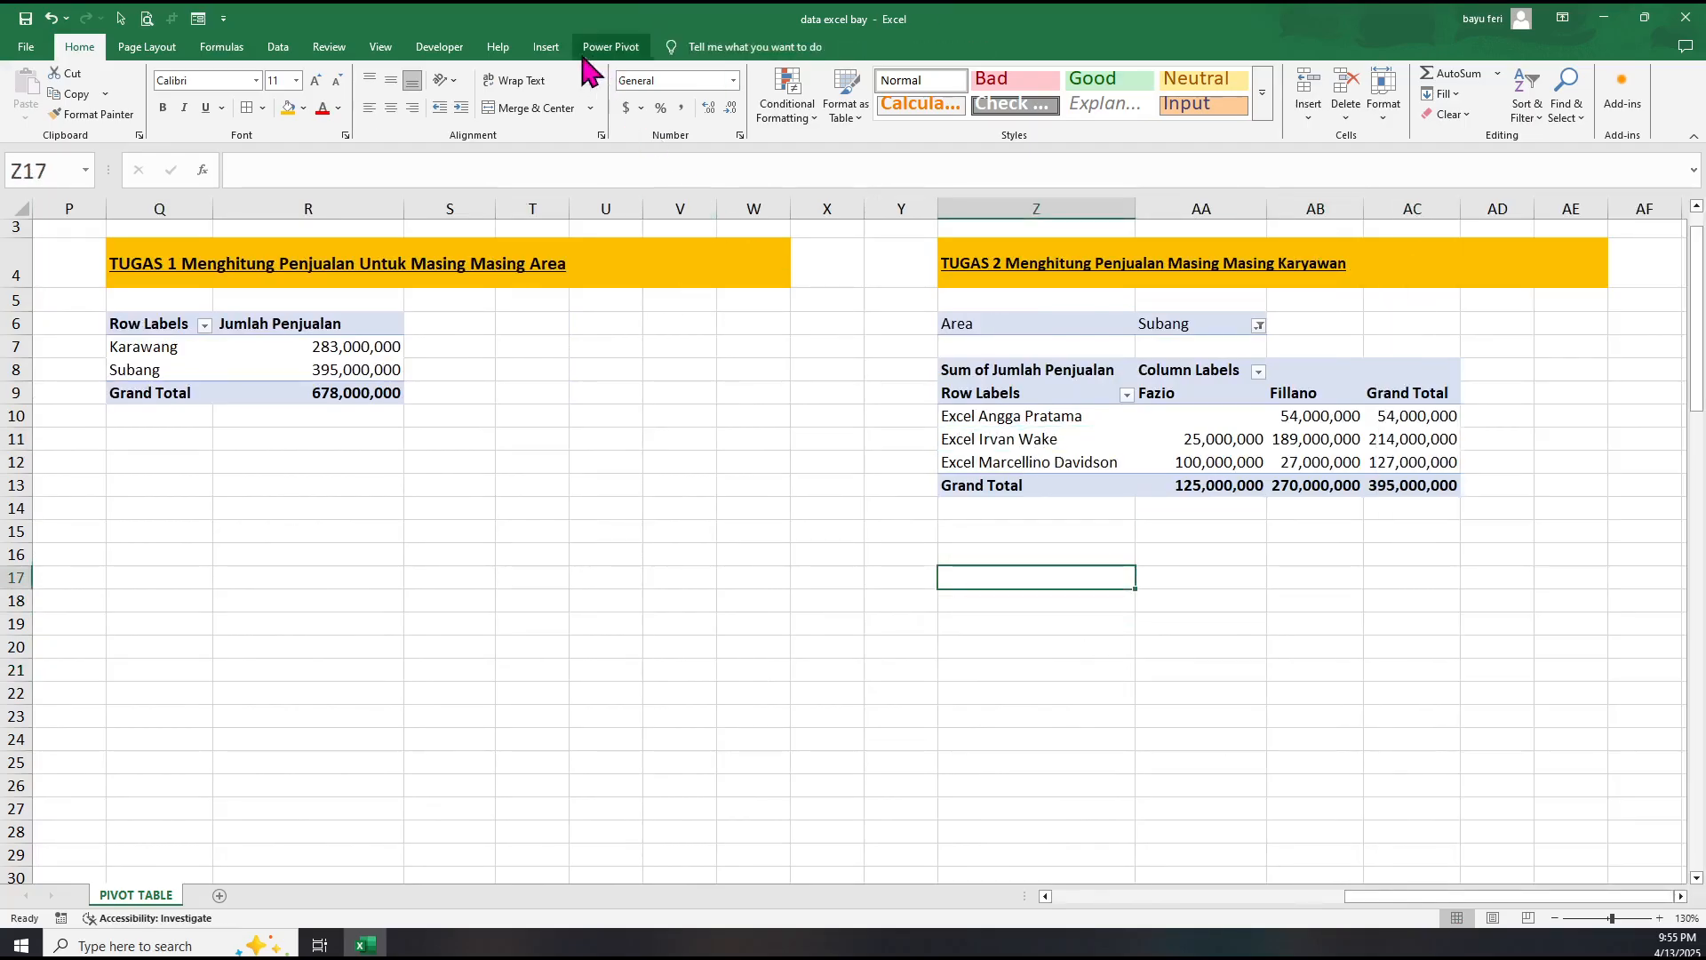
left_click(288, 50)
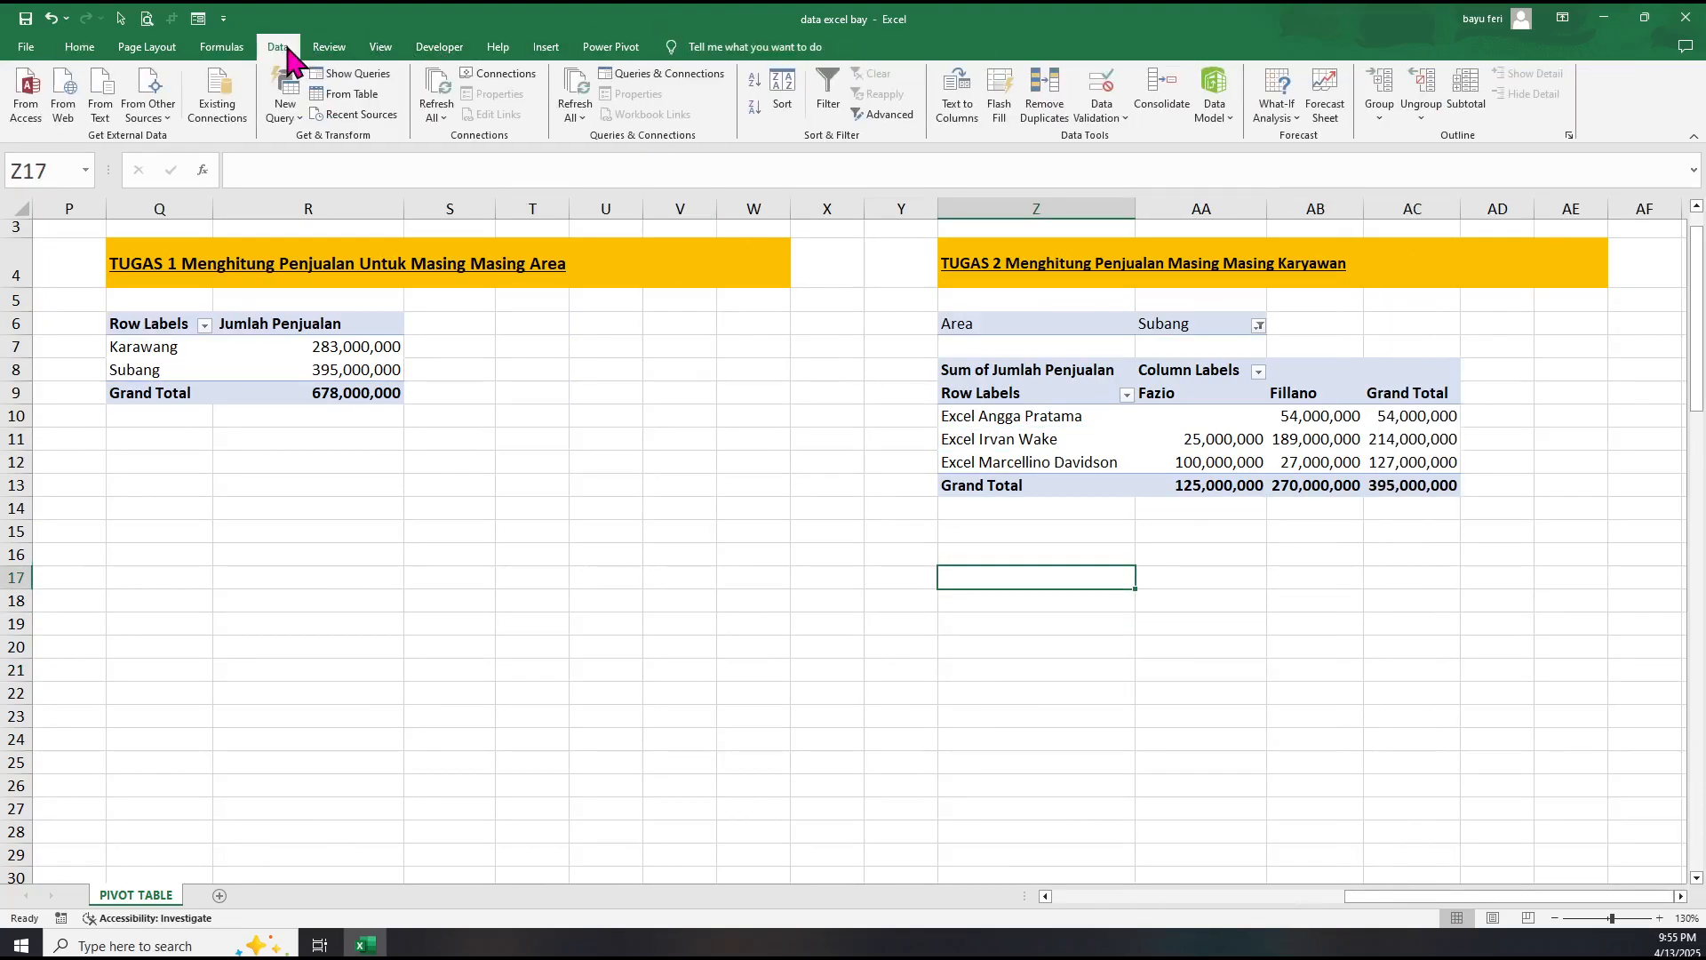
left_click(435, 91)
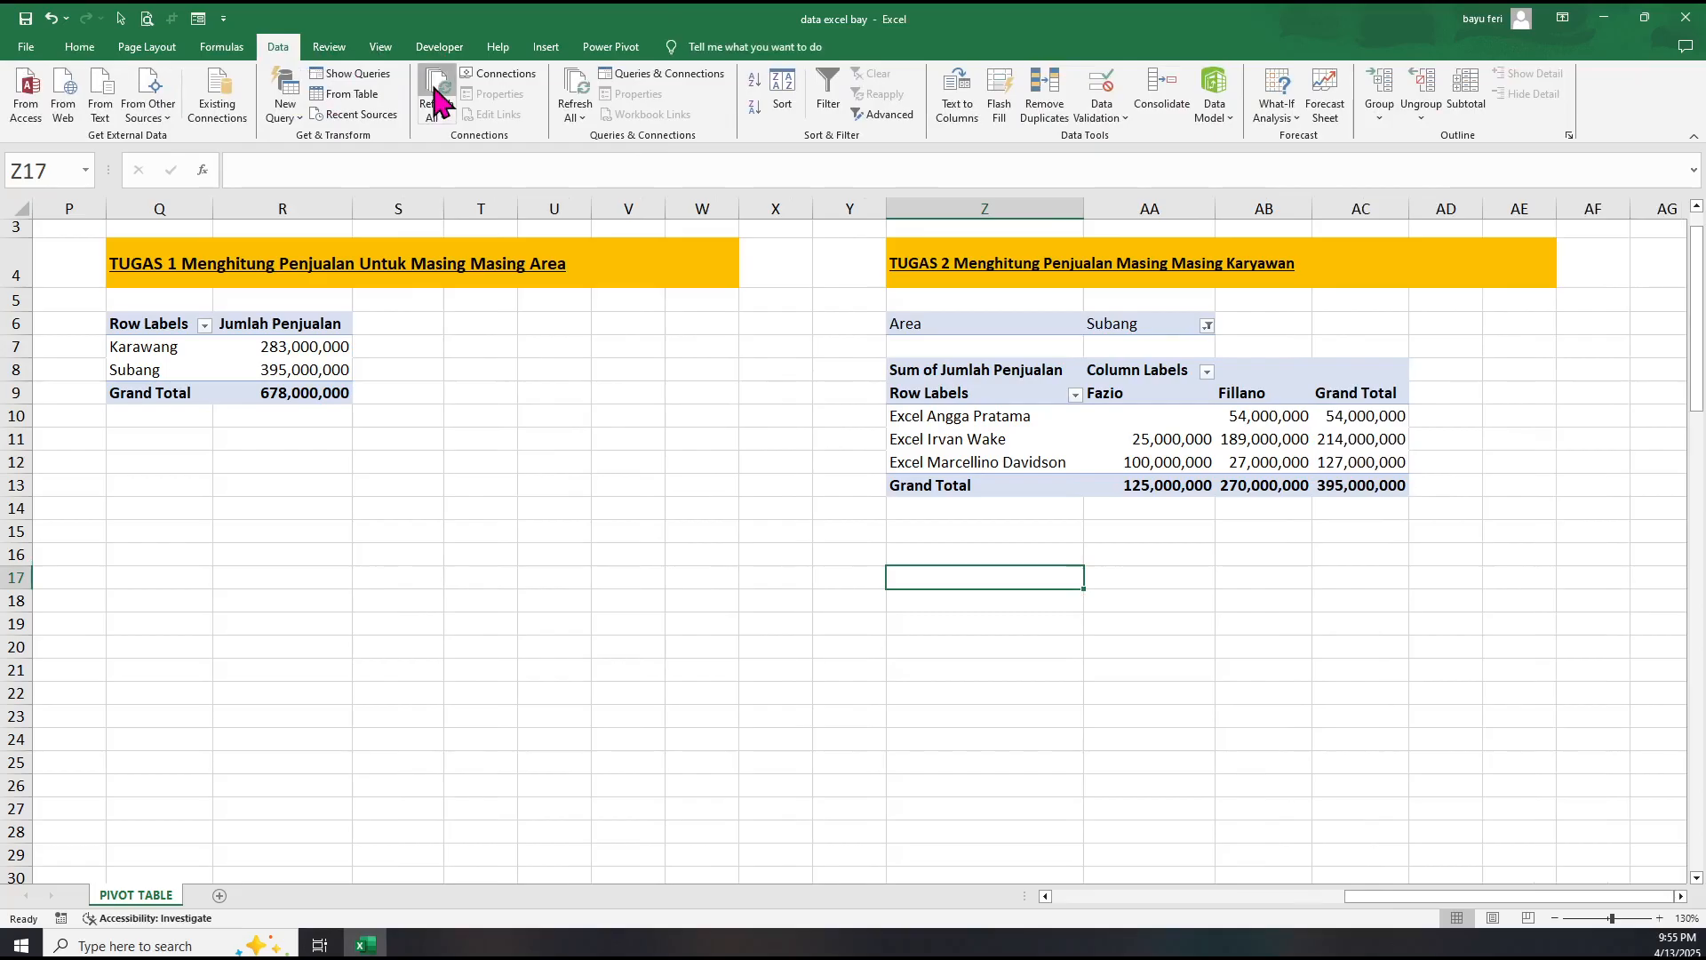
left_click(1116, 547)
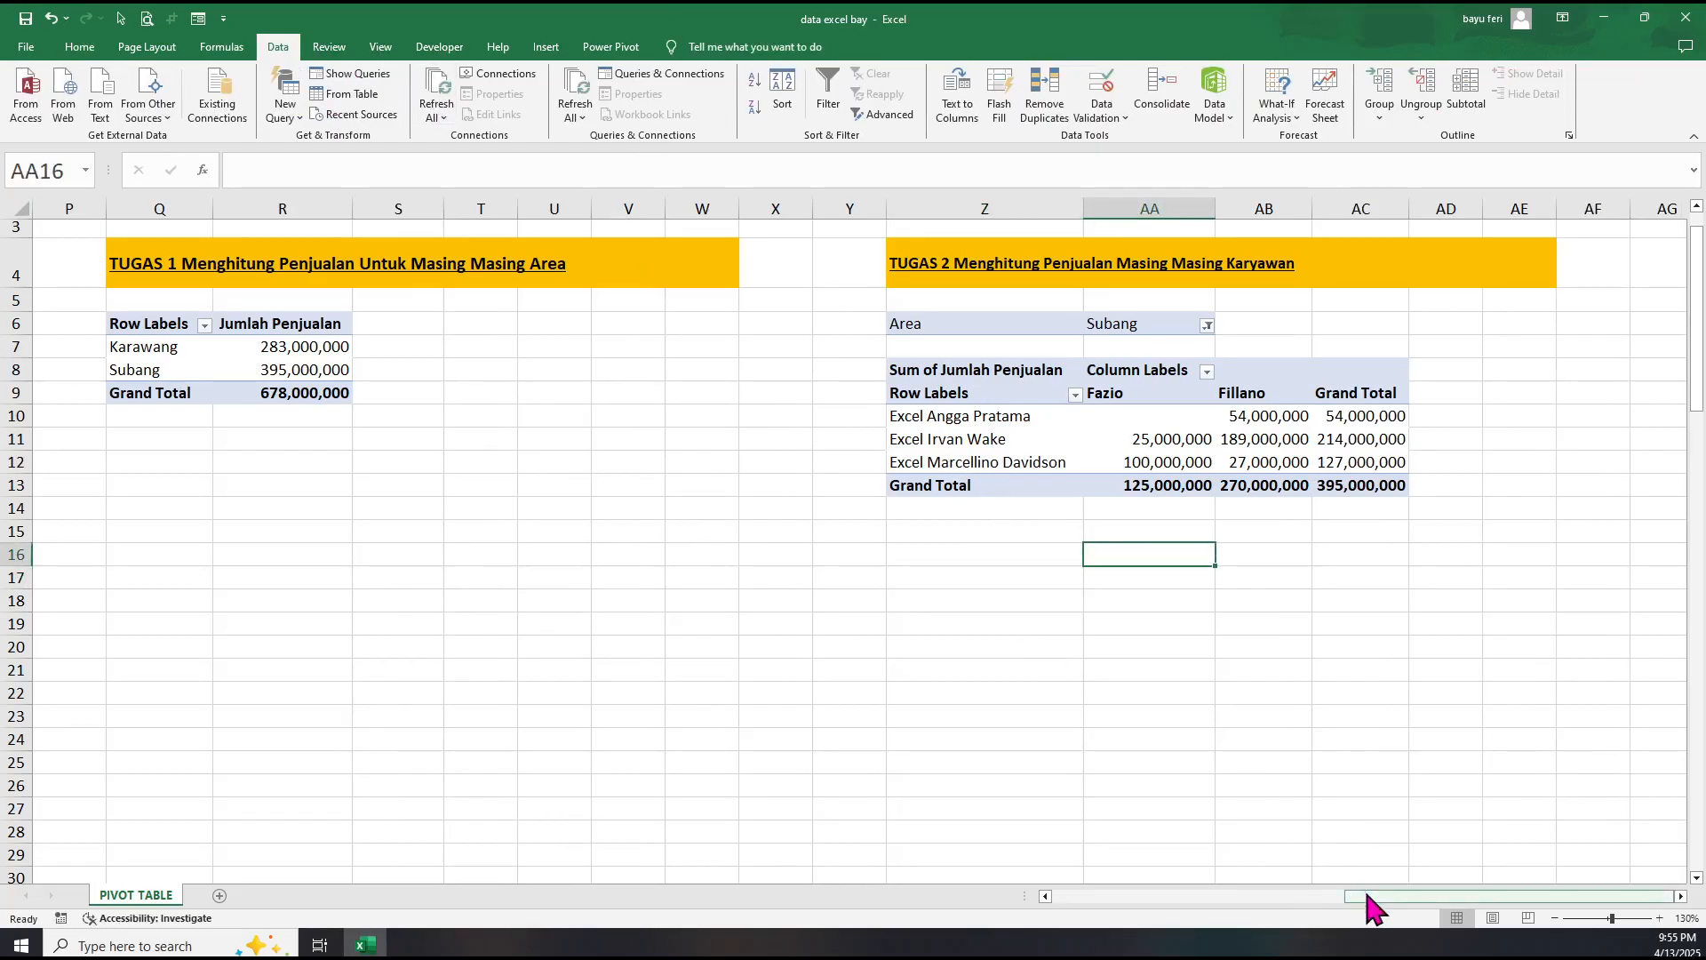
Convert the sales data range I4:O18 into a table, using its first row as headers.
left_click_drag(1368, 907, 1218, 904)
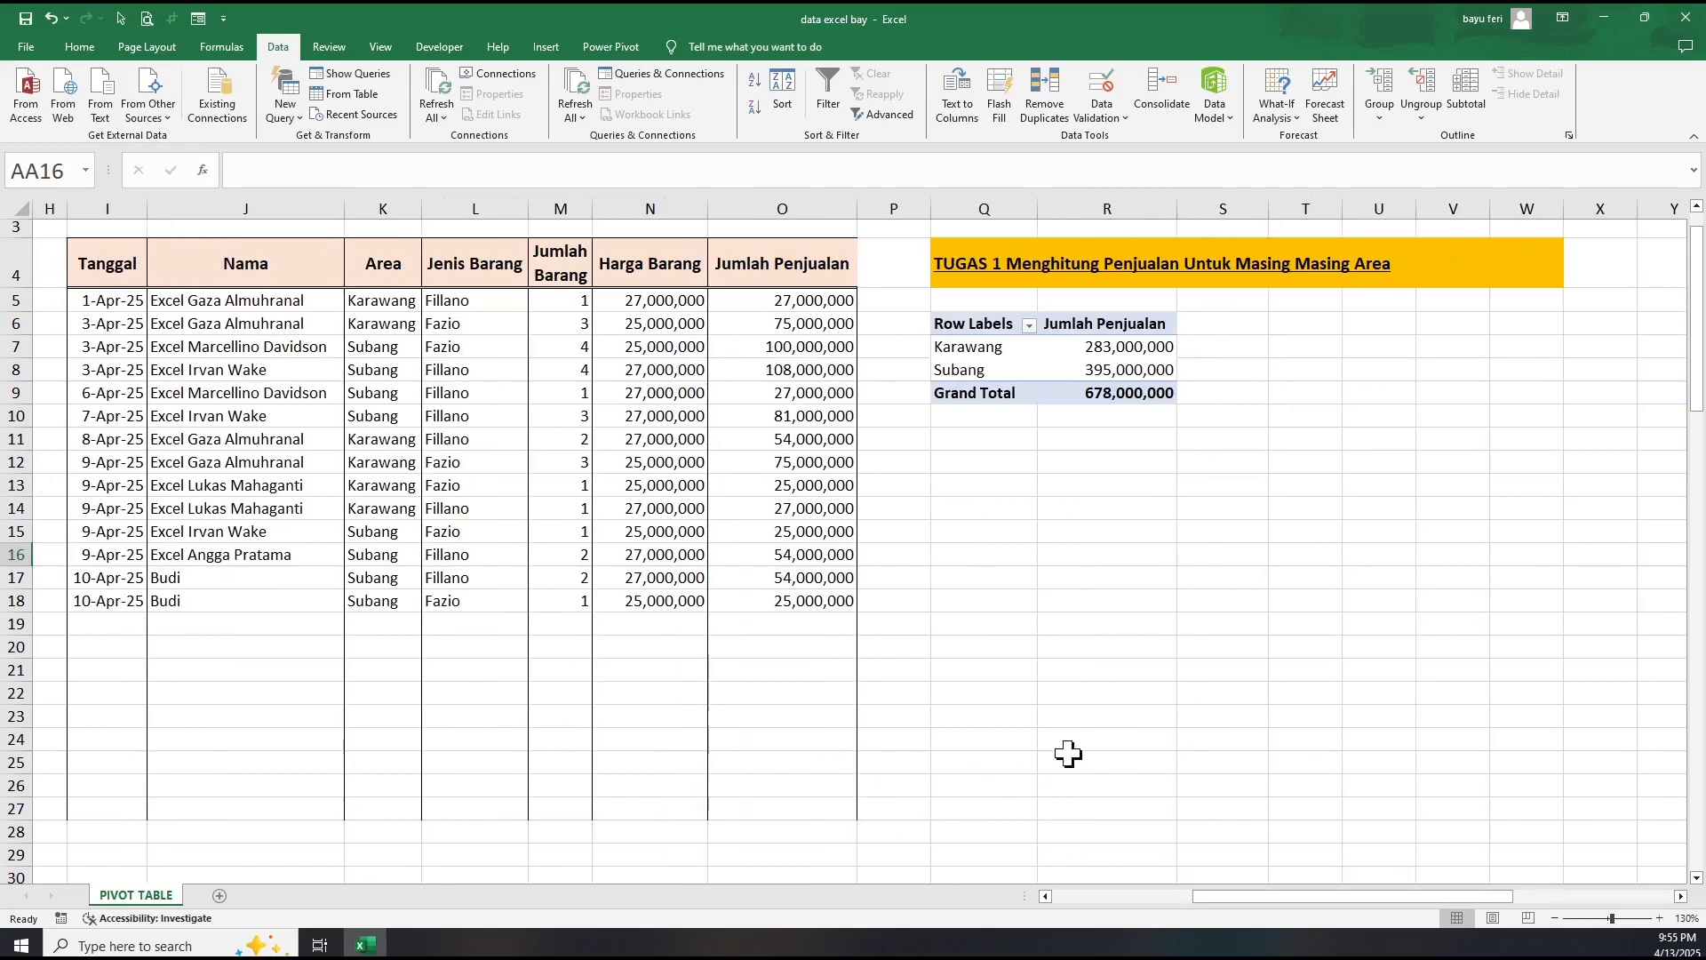
left_click(102, 263)
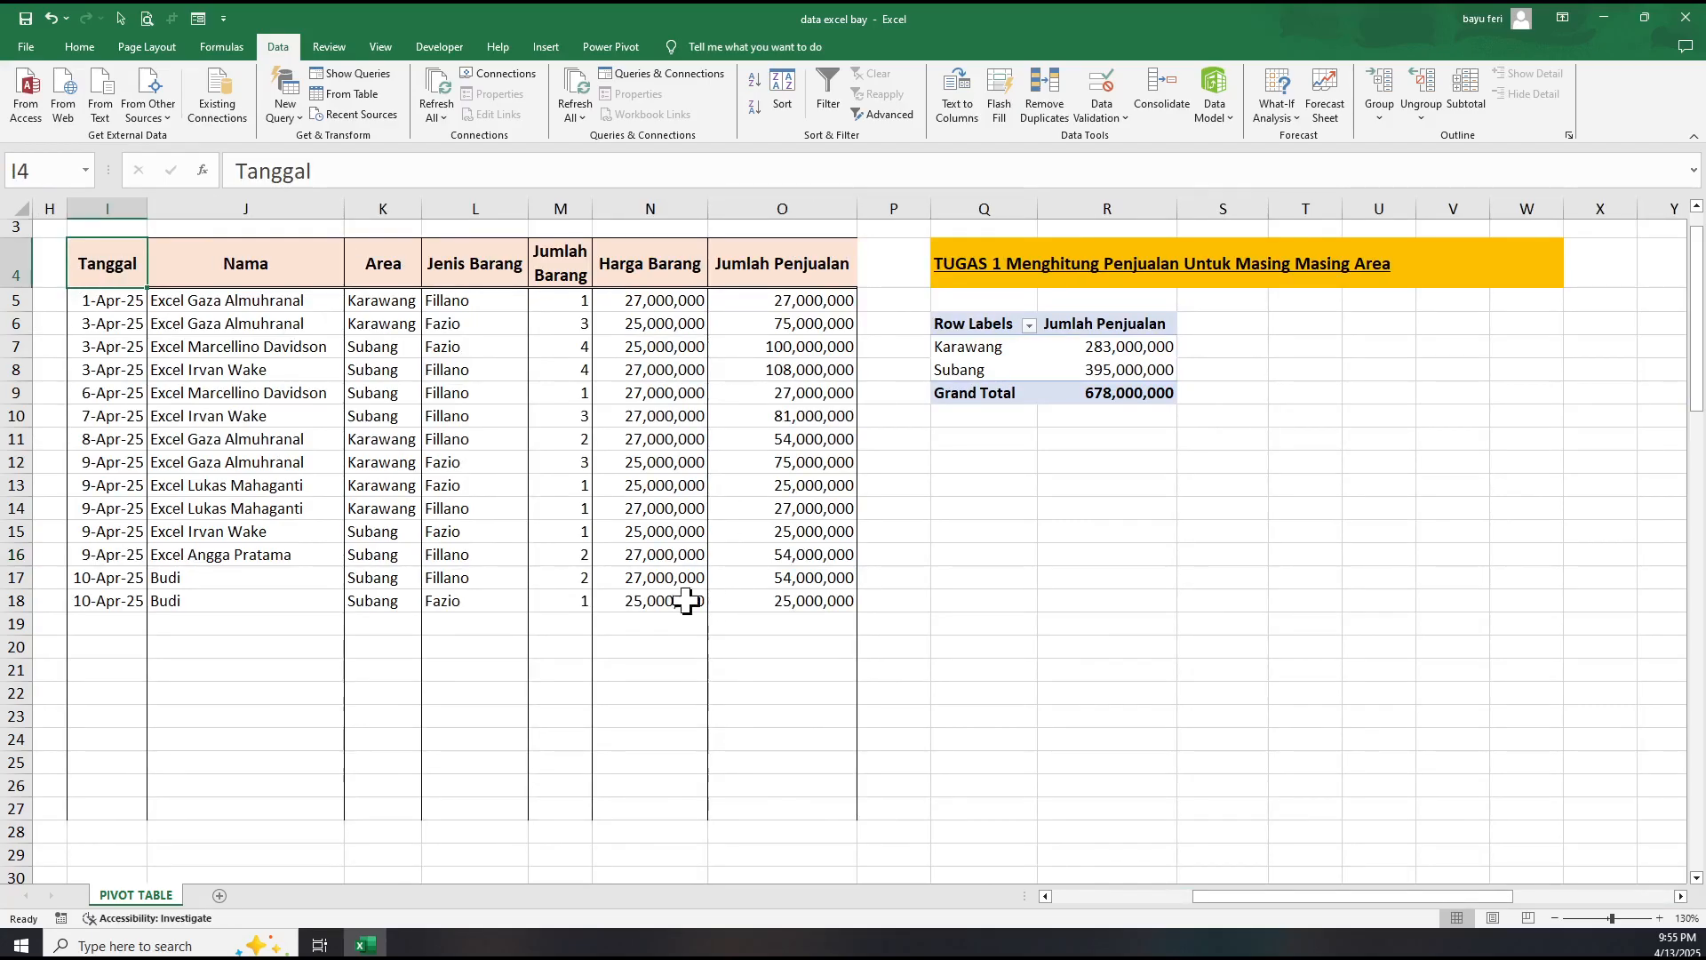
left_click(489, 471)
left_click_drag(133, 271, 858, 610)
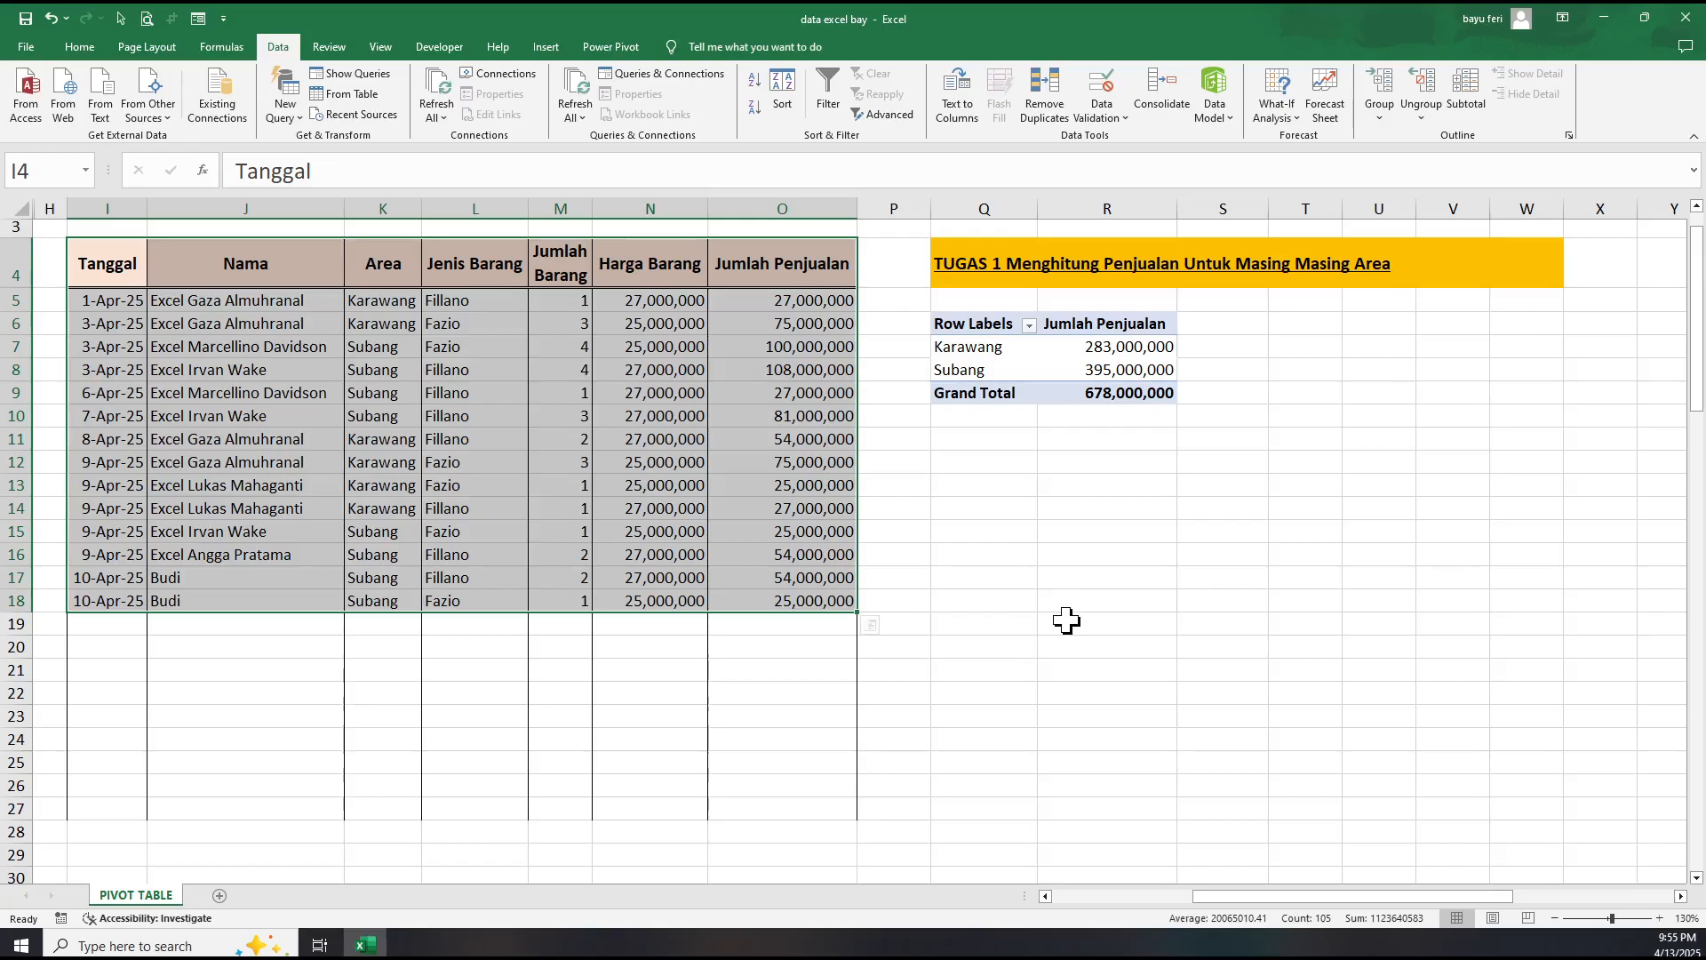
key("ctrl+q")
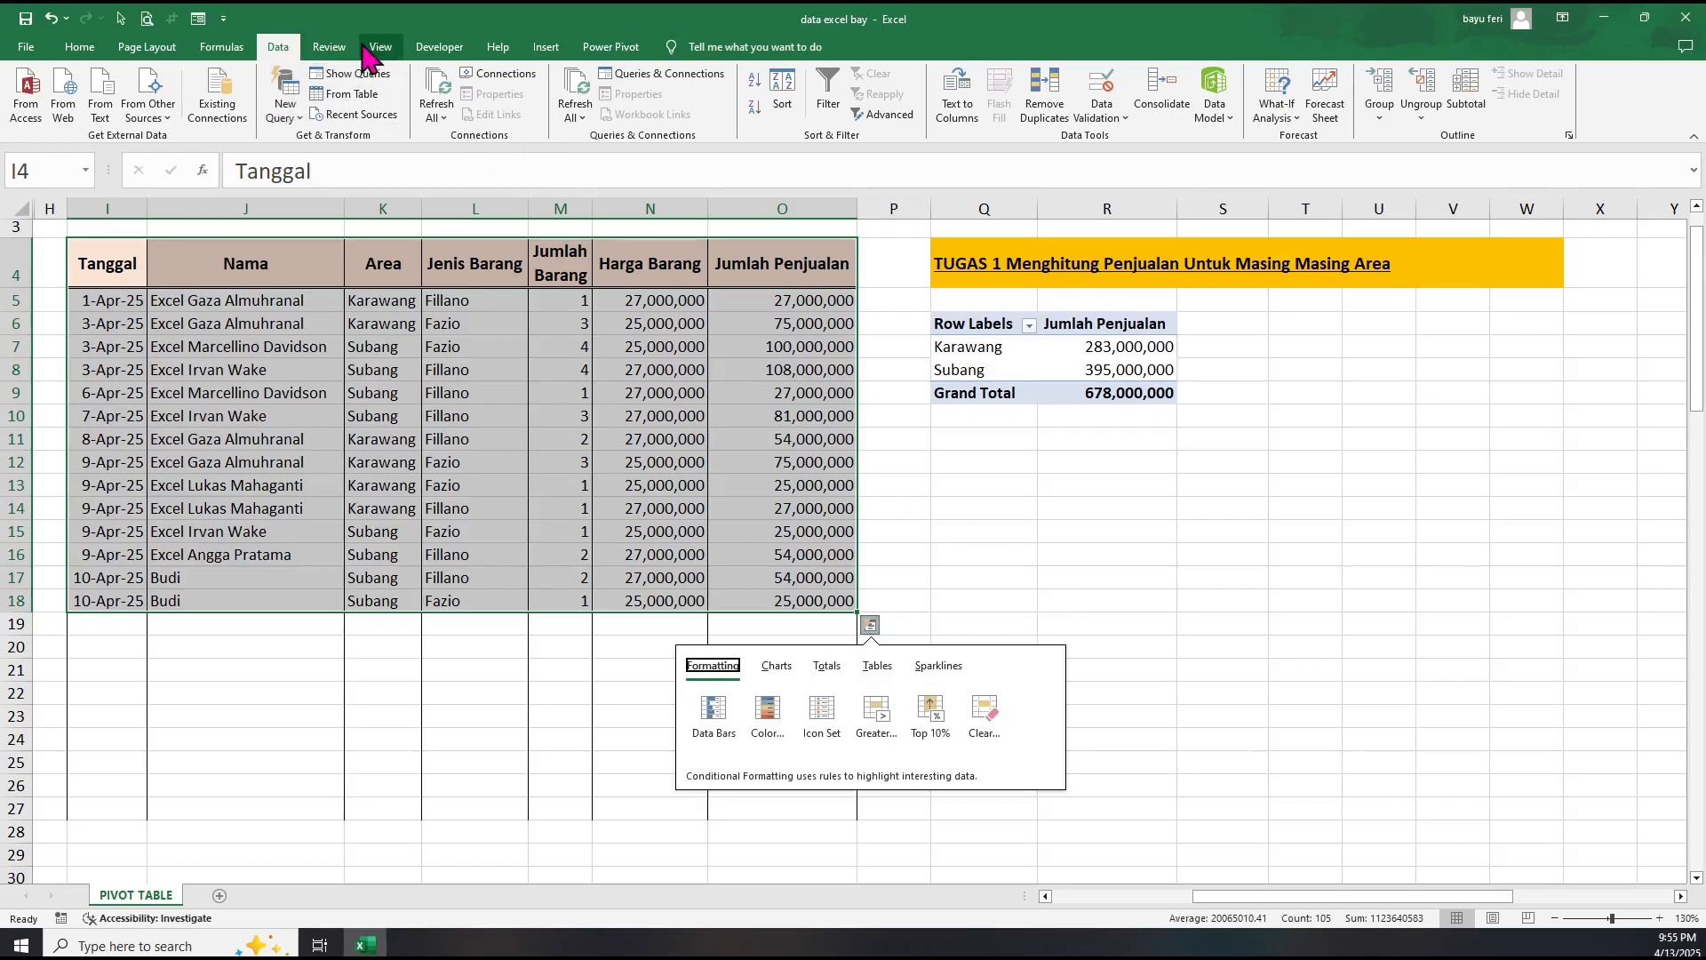
left_click(544, 48)
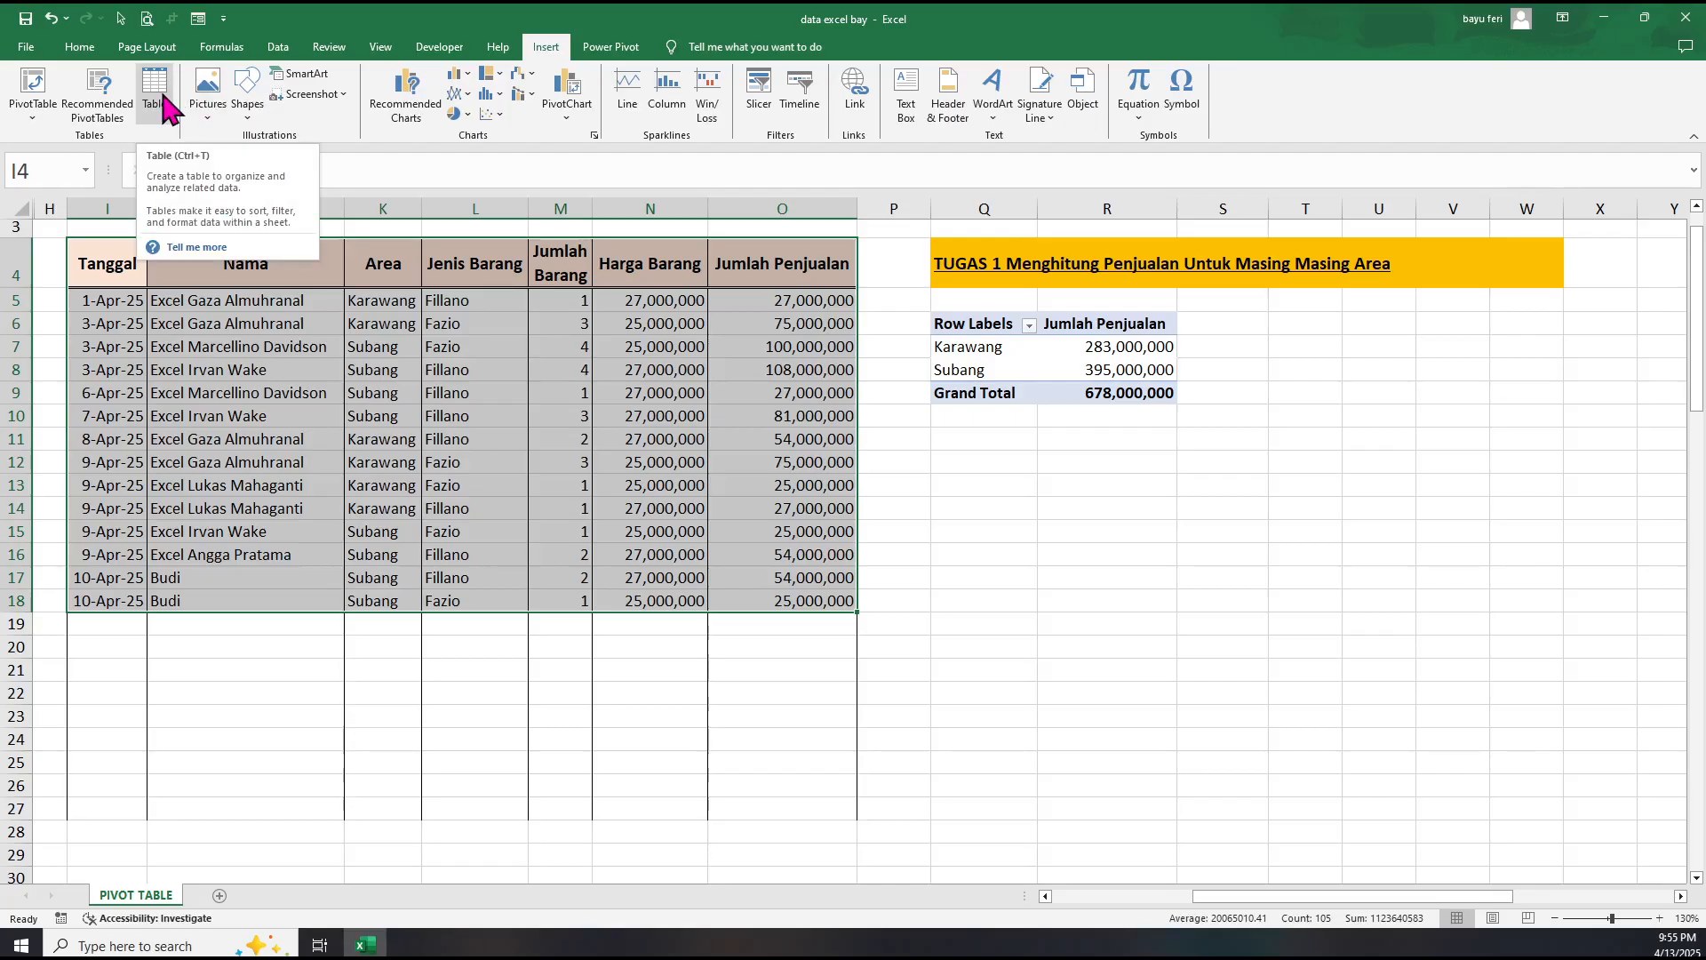
left_click(169, 111)
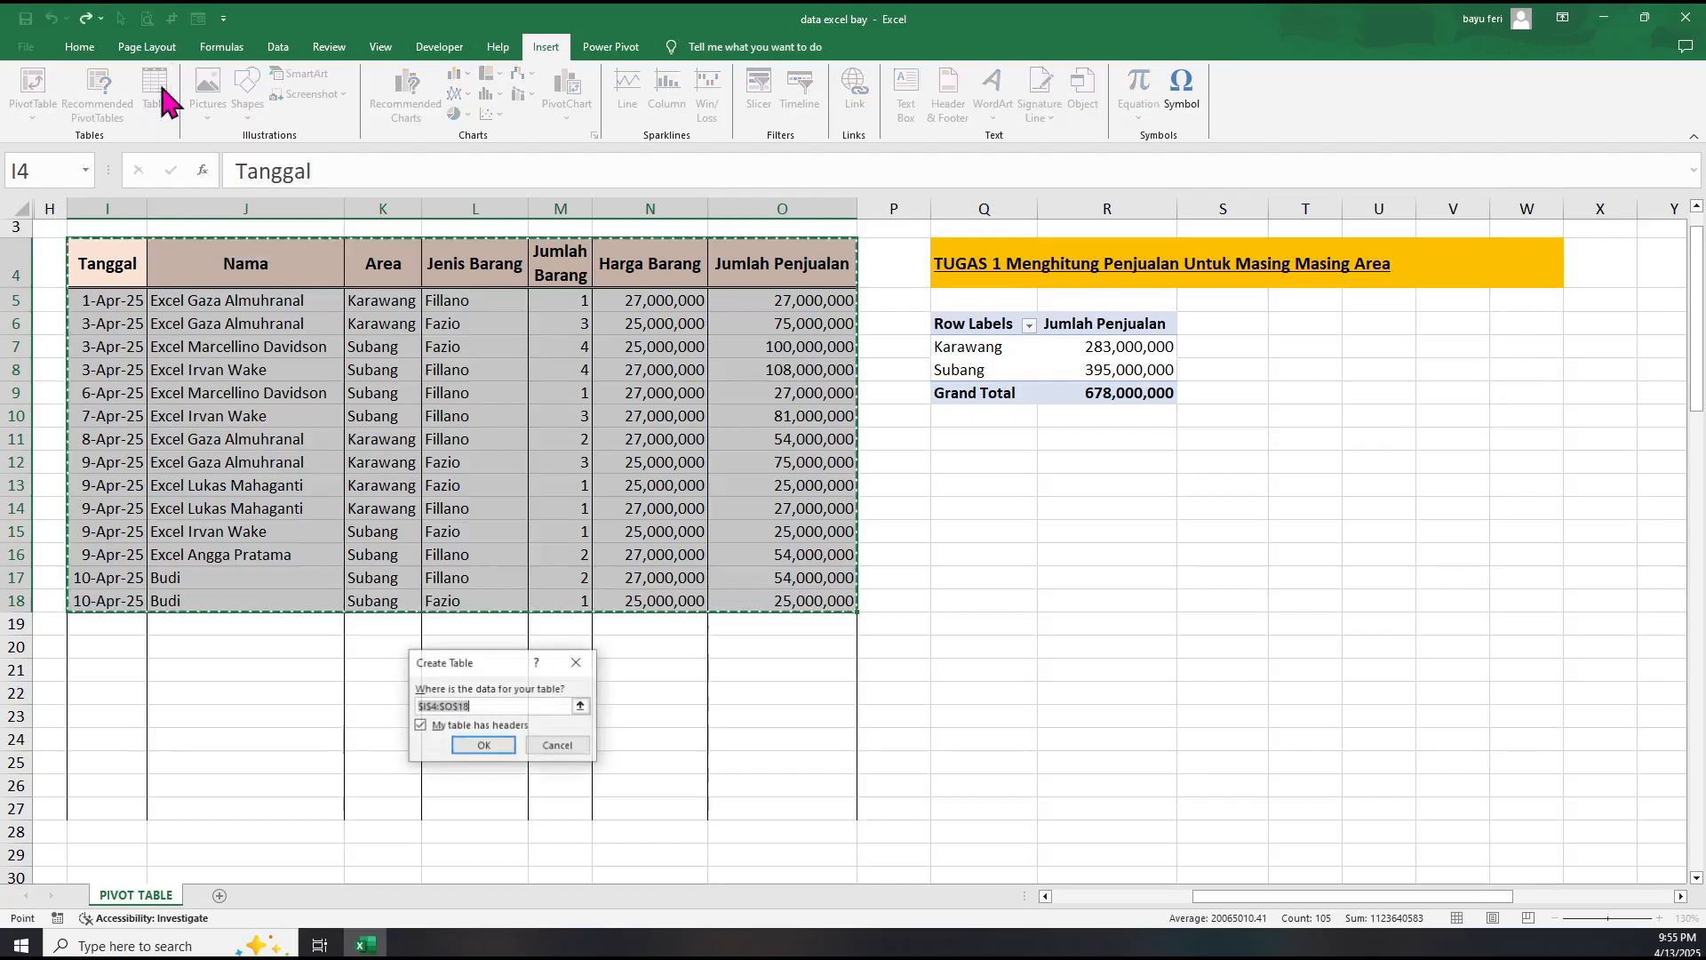
left_click(482, 745)
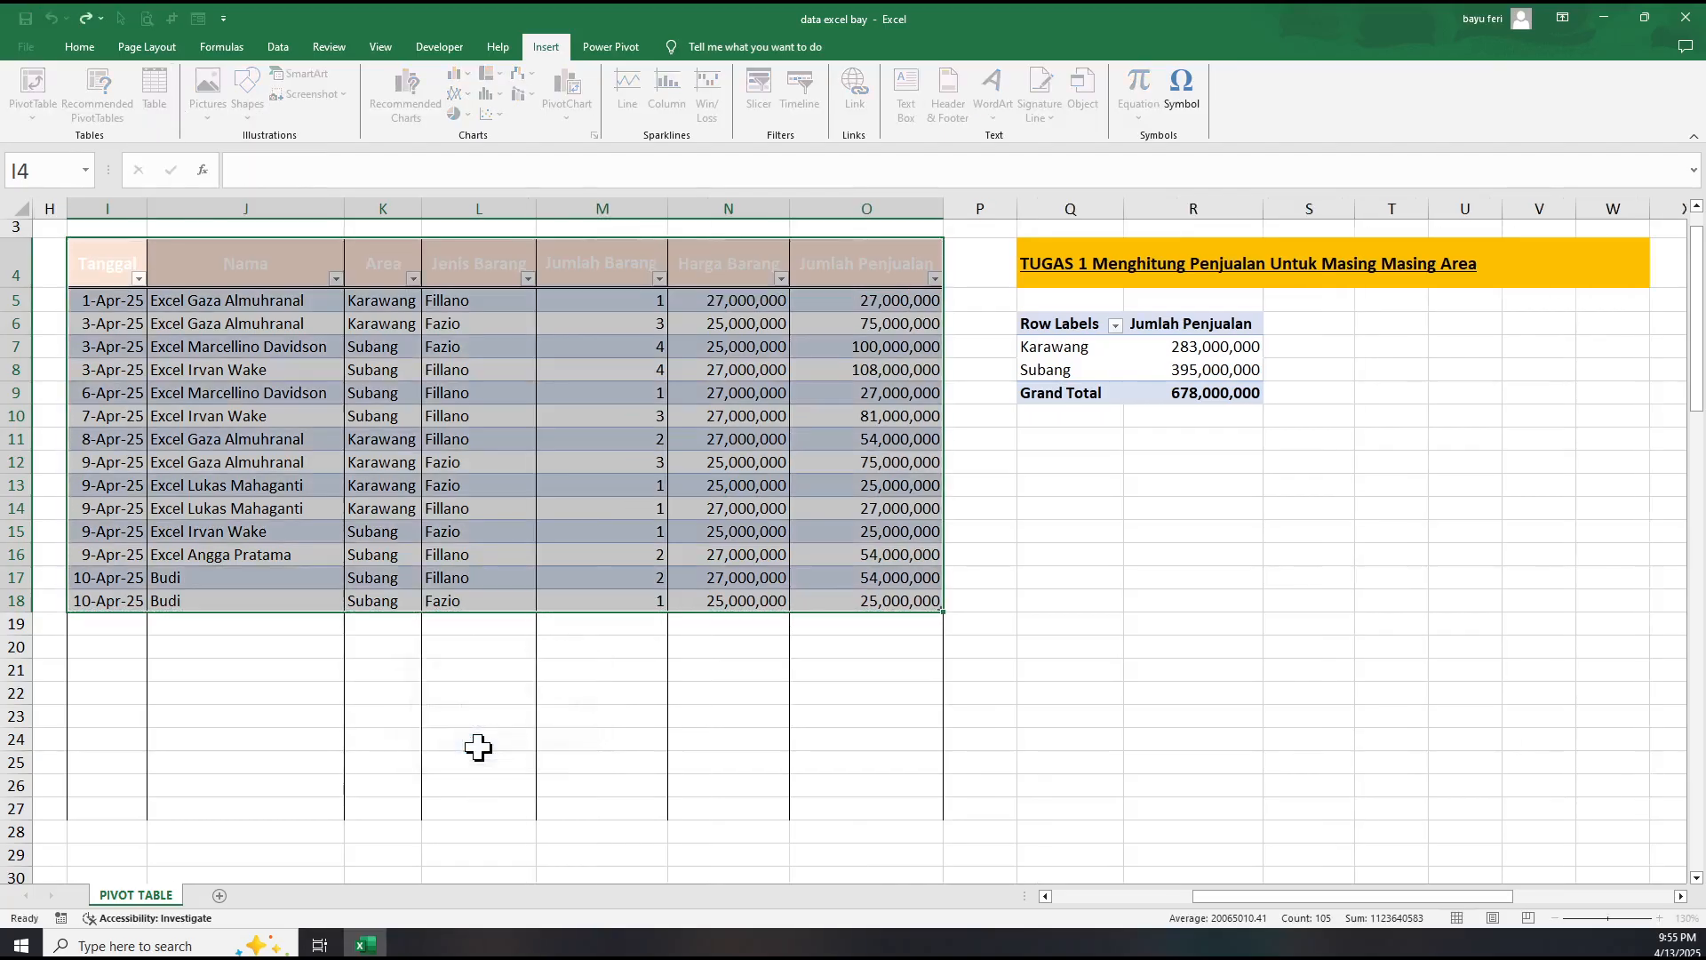
left_click(684, 762)
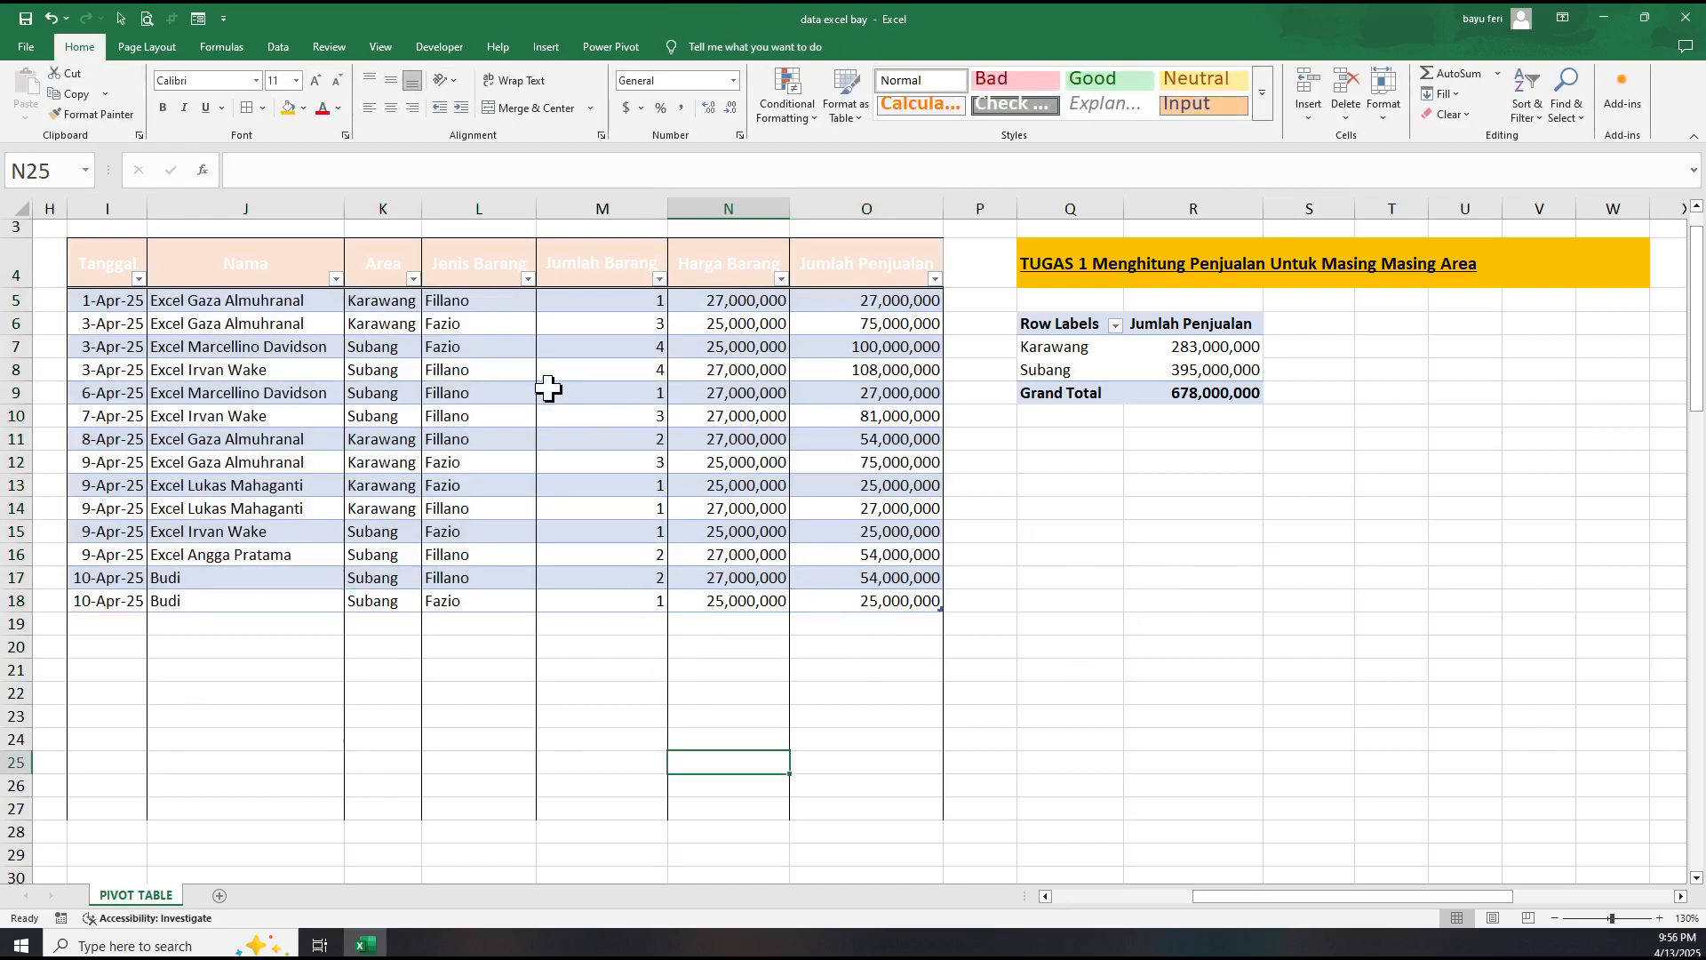
Change the font colour of the sales table's header row I4:O4 to black.
left_click_drag(102, 263, 883, 274)
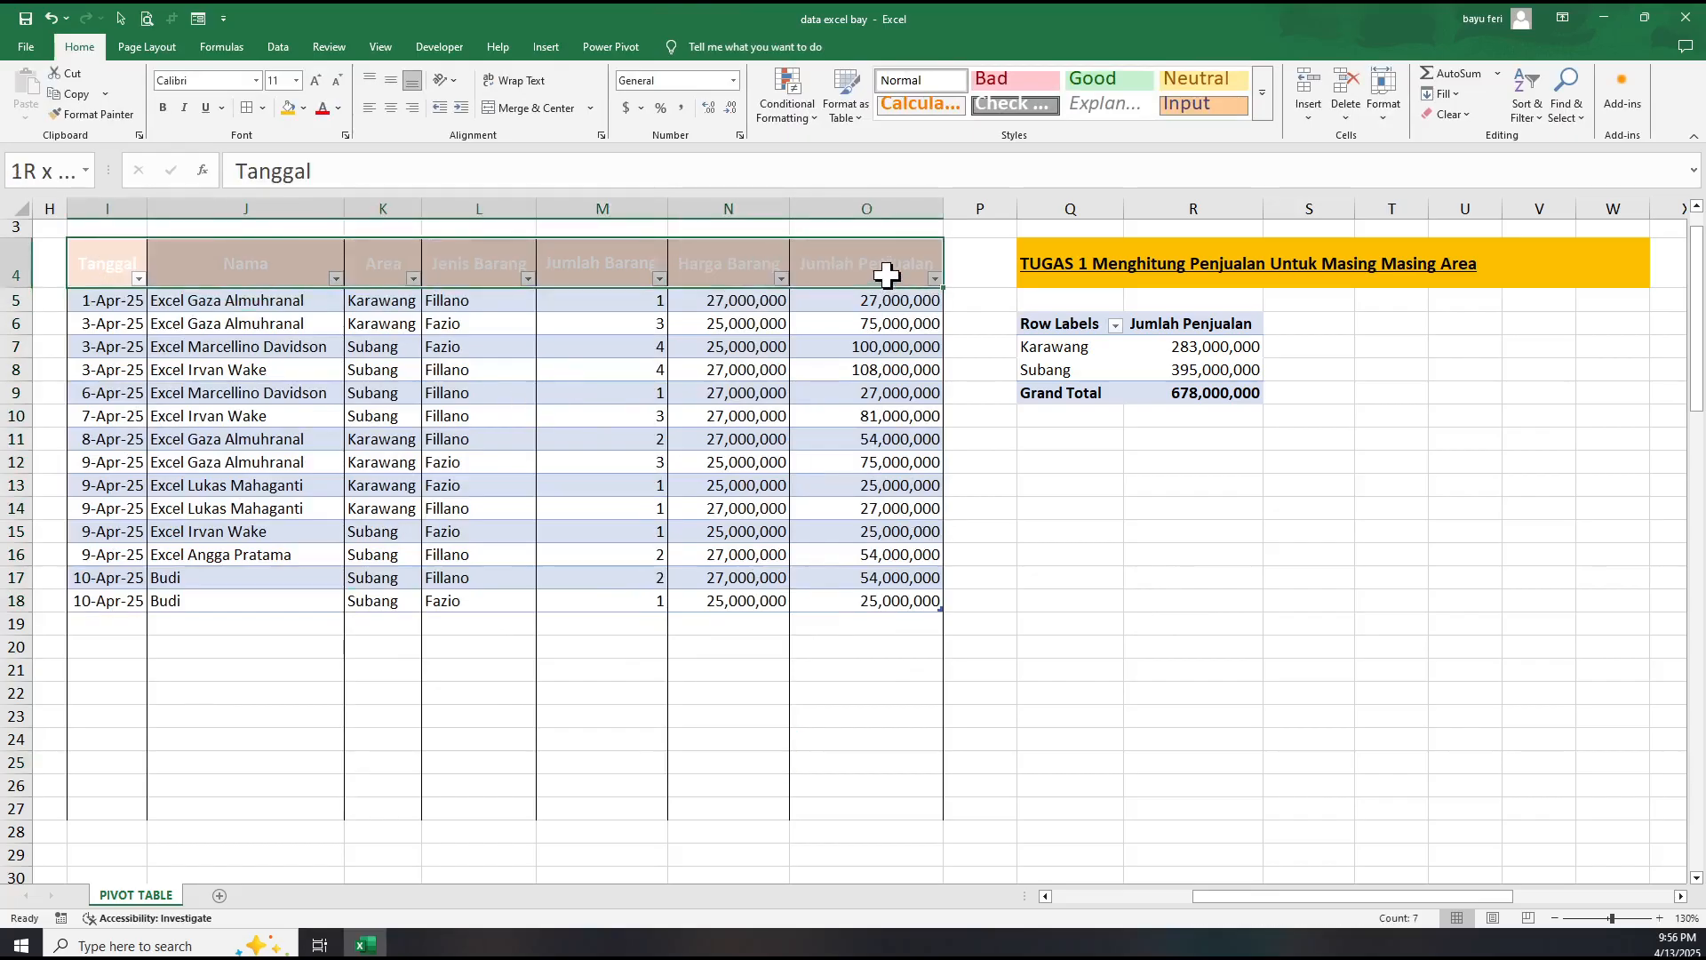
left_click(79, 46)
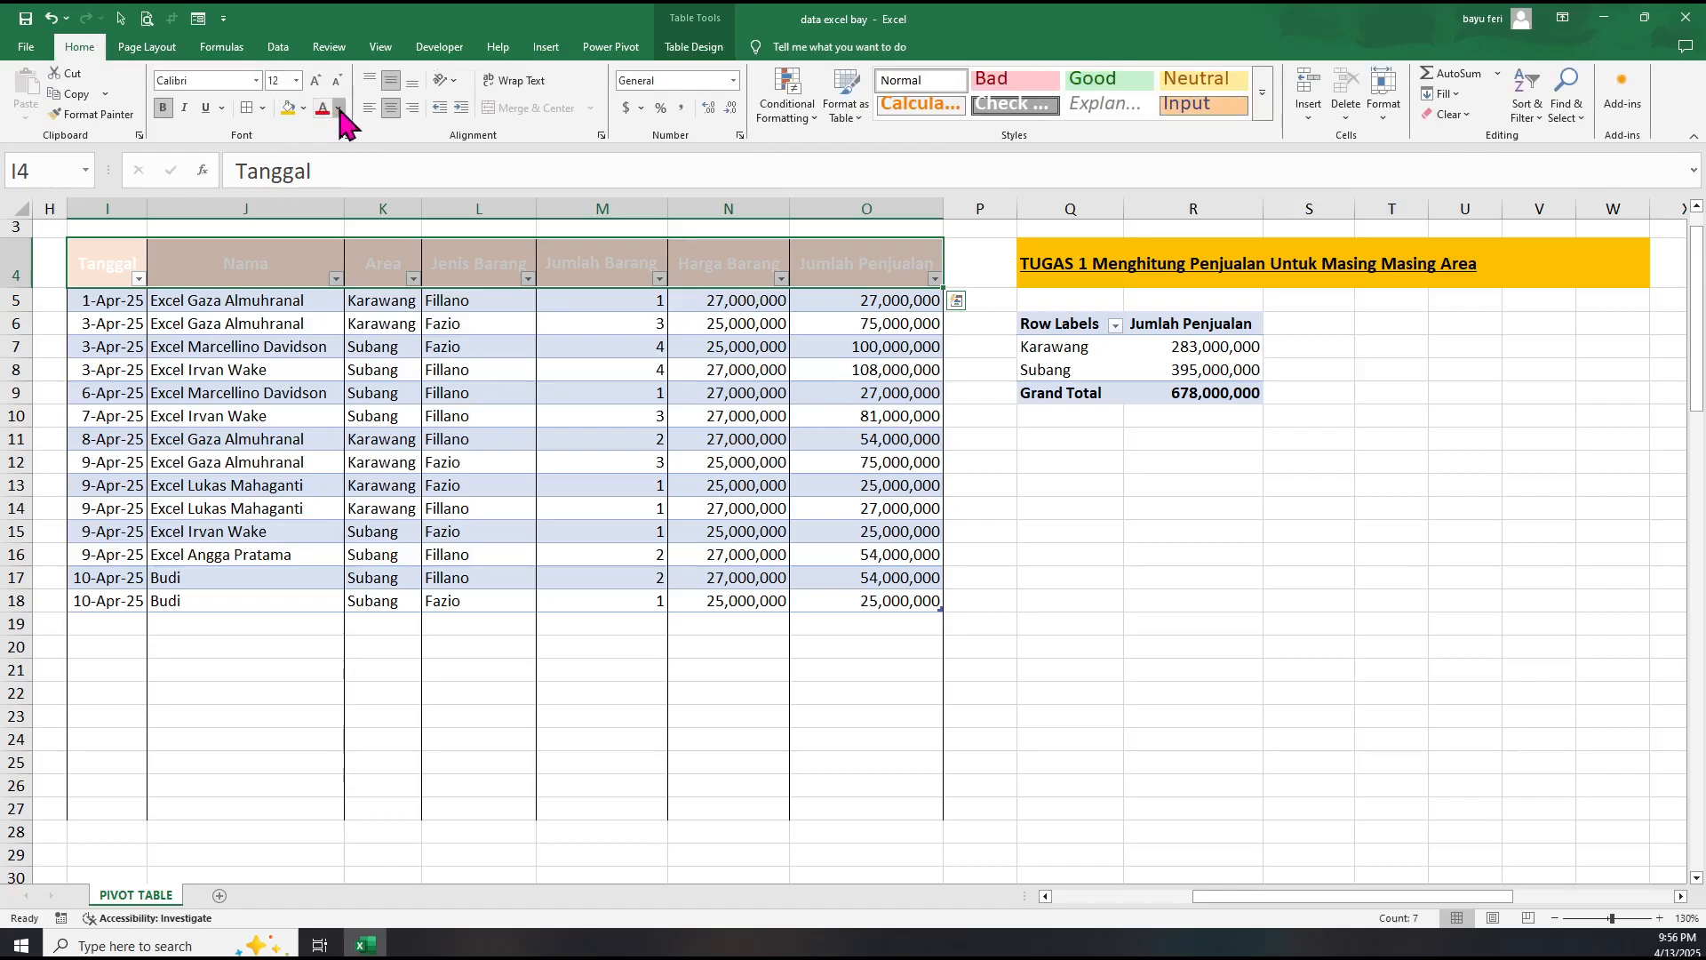
left_click(338, 108)
left_click(346, 160)
left_click(1100, 622)
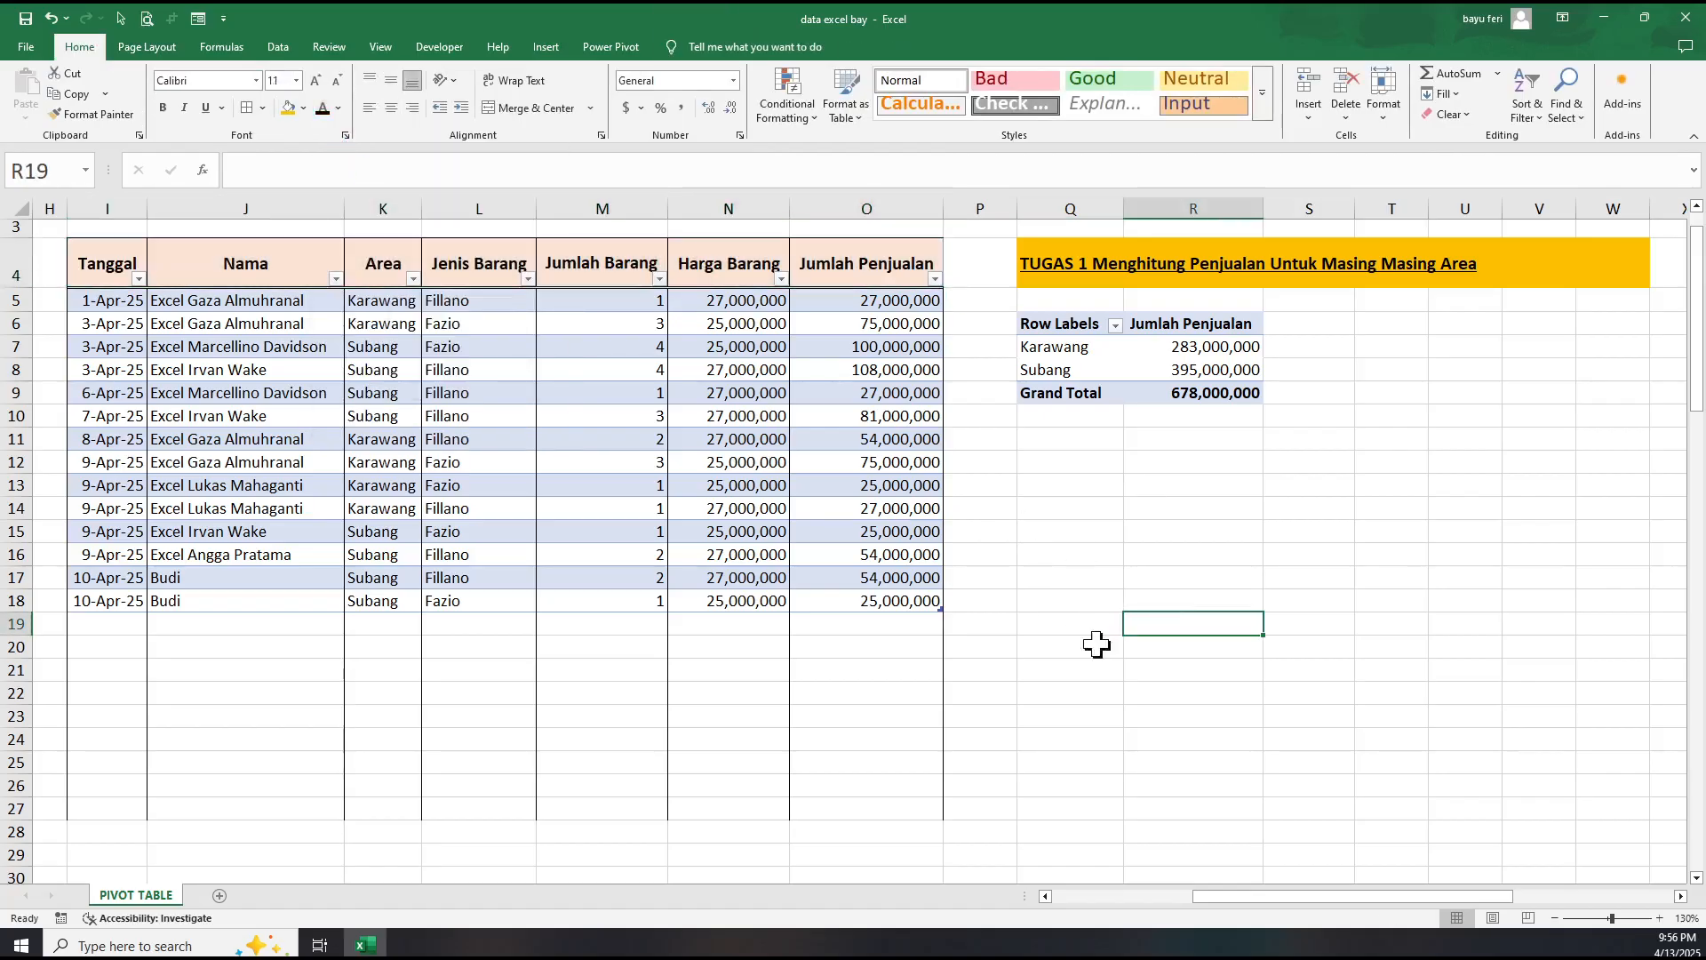
left_click_drag(1245, 898, 1211, 872)
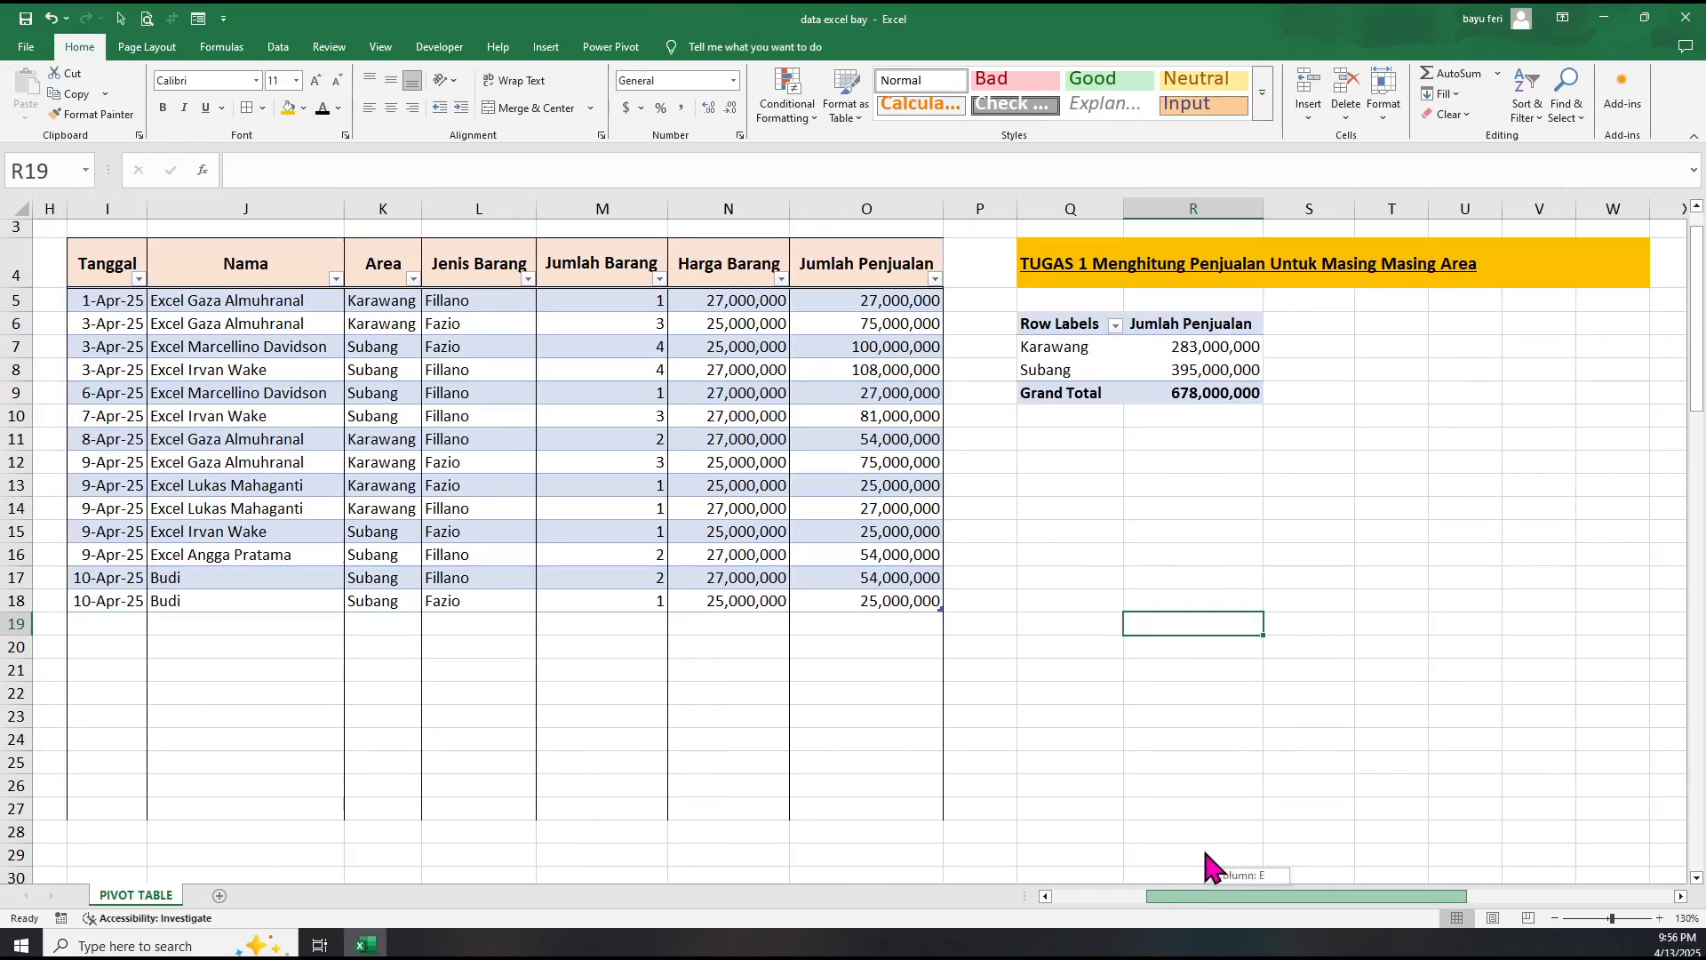
left_click(1097, 647)
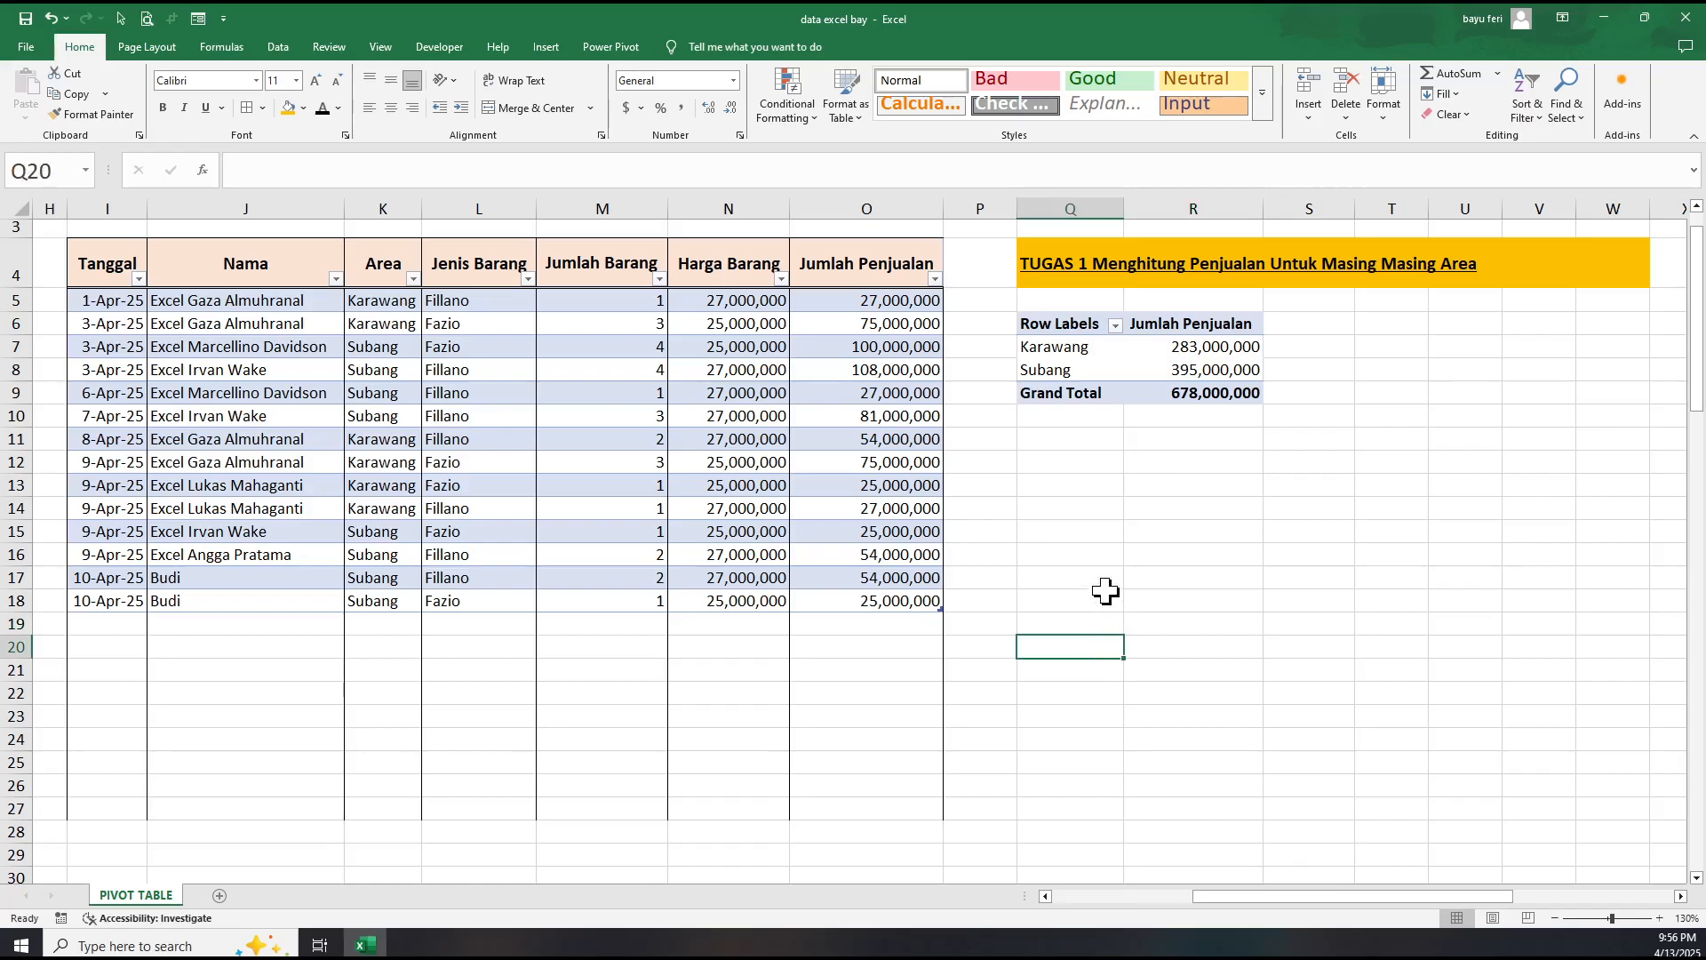
left_click(1070, 485)
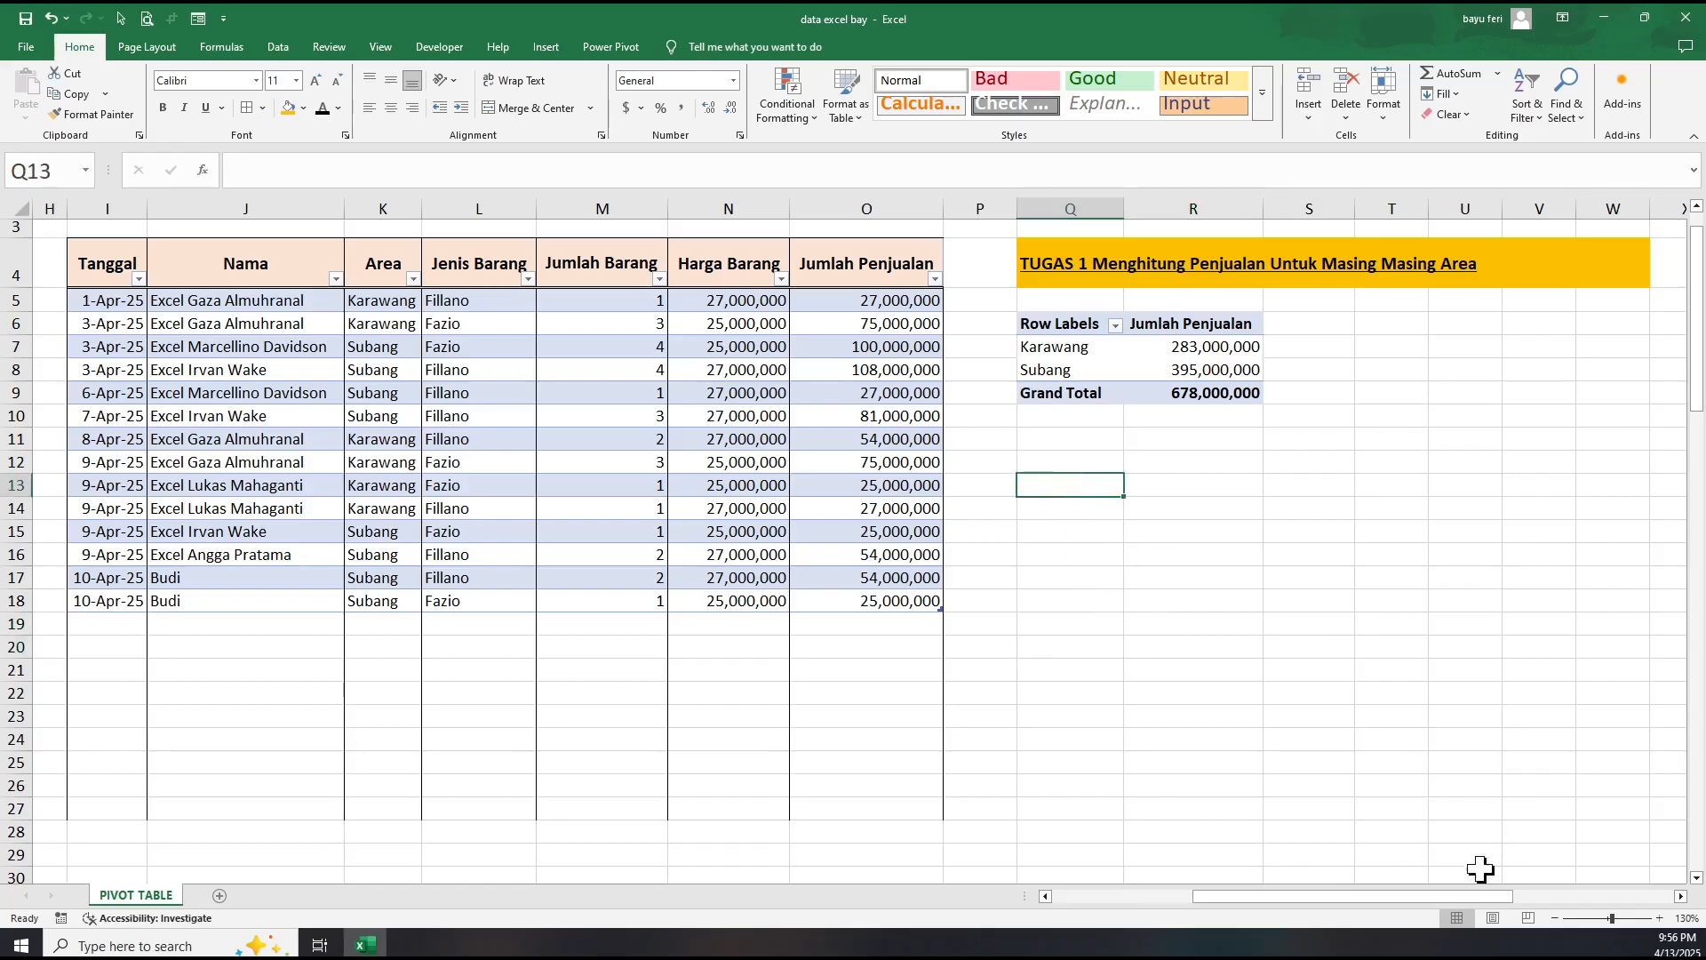
left_click_drag(1462, 897, 1535, 898)
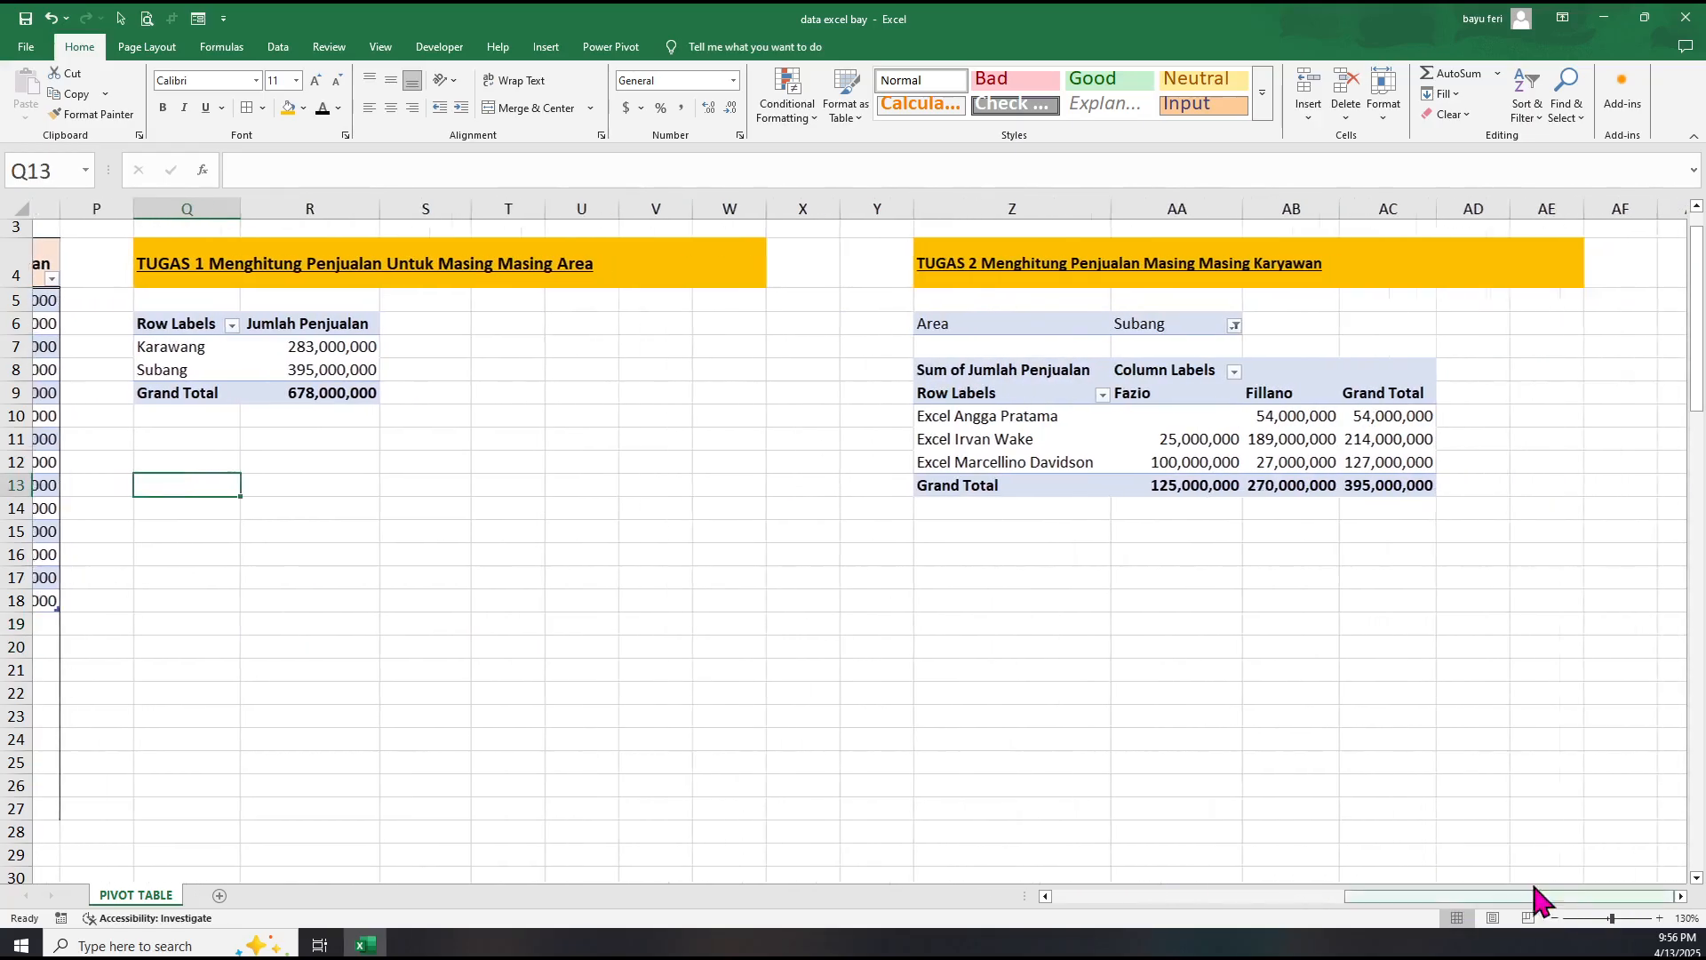
left_click(948, 557)
left_click_drag(1352, 883, 997, 824)
Rename the sales data table as Tbl_Penjualan.
left_click(454, 276)
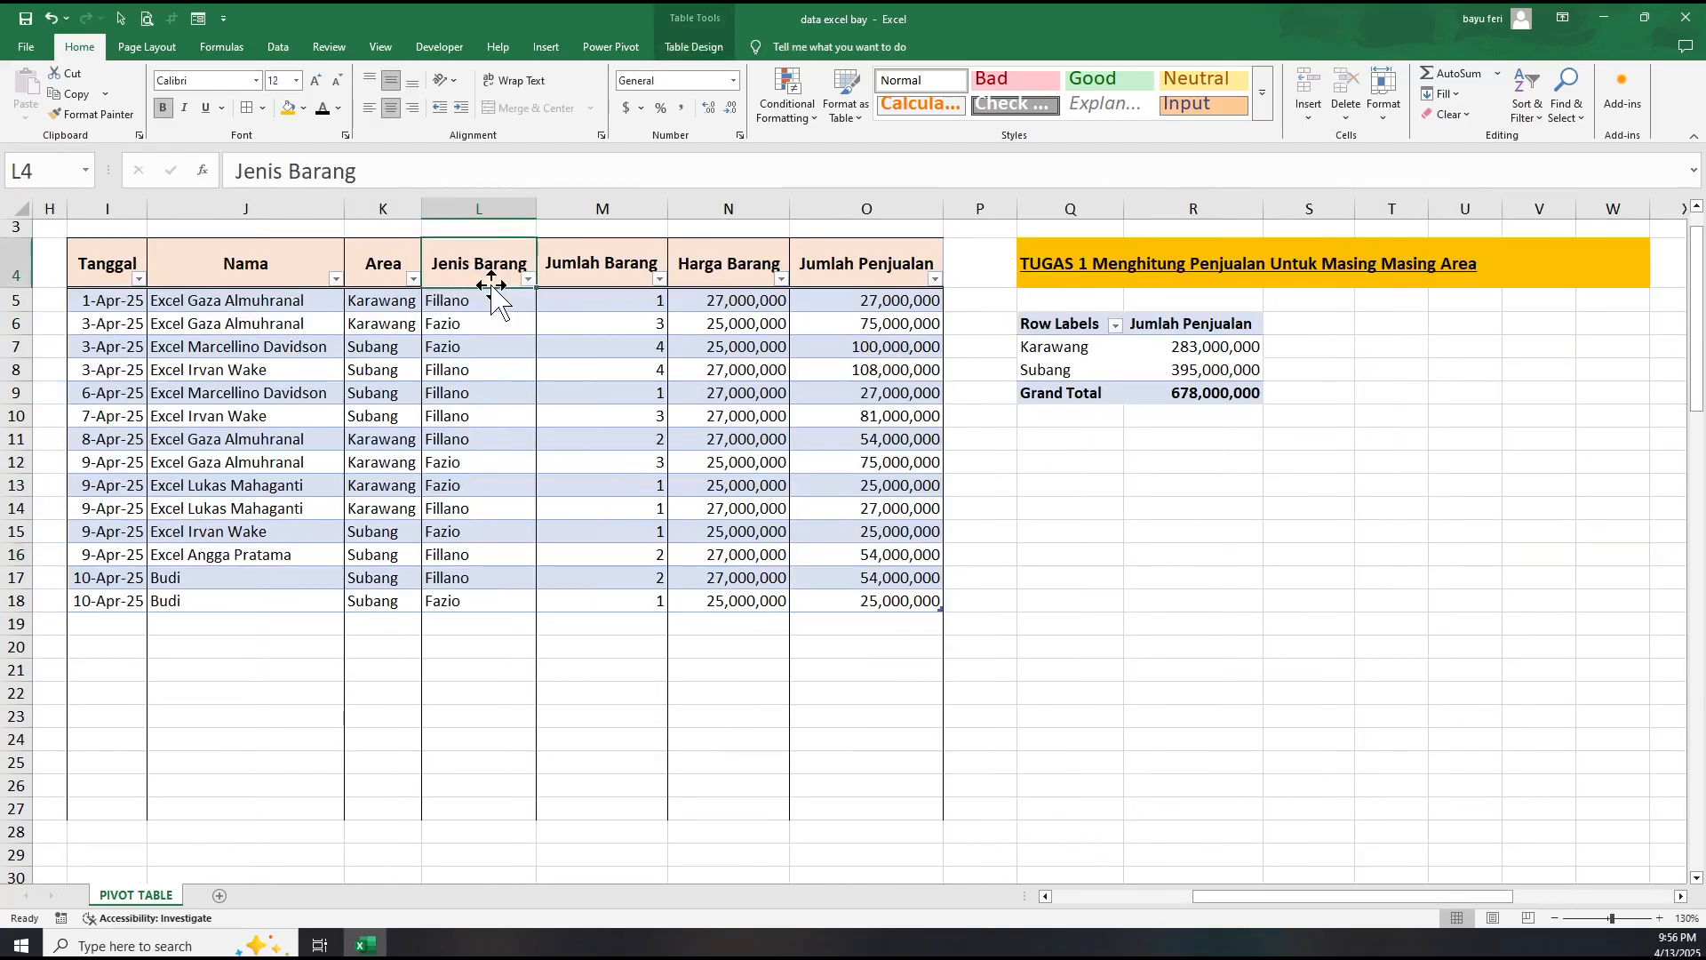
left_click(695, 47)
left_click(57, 92)
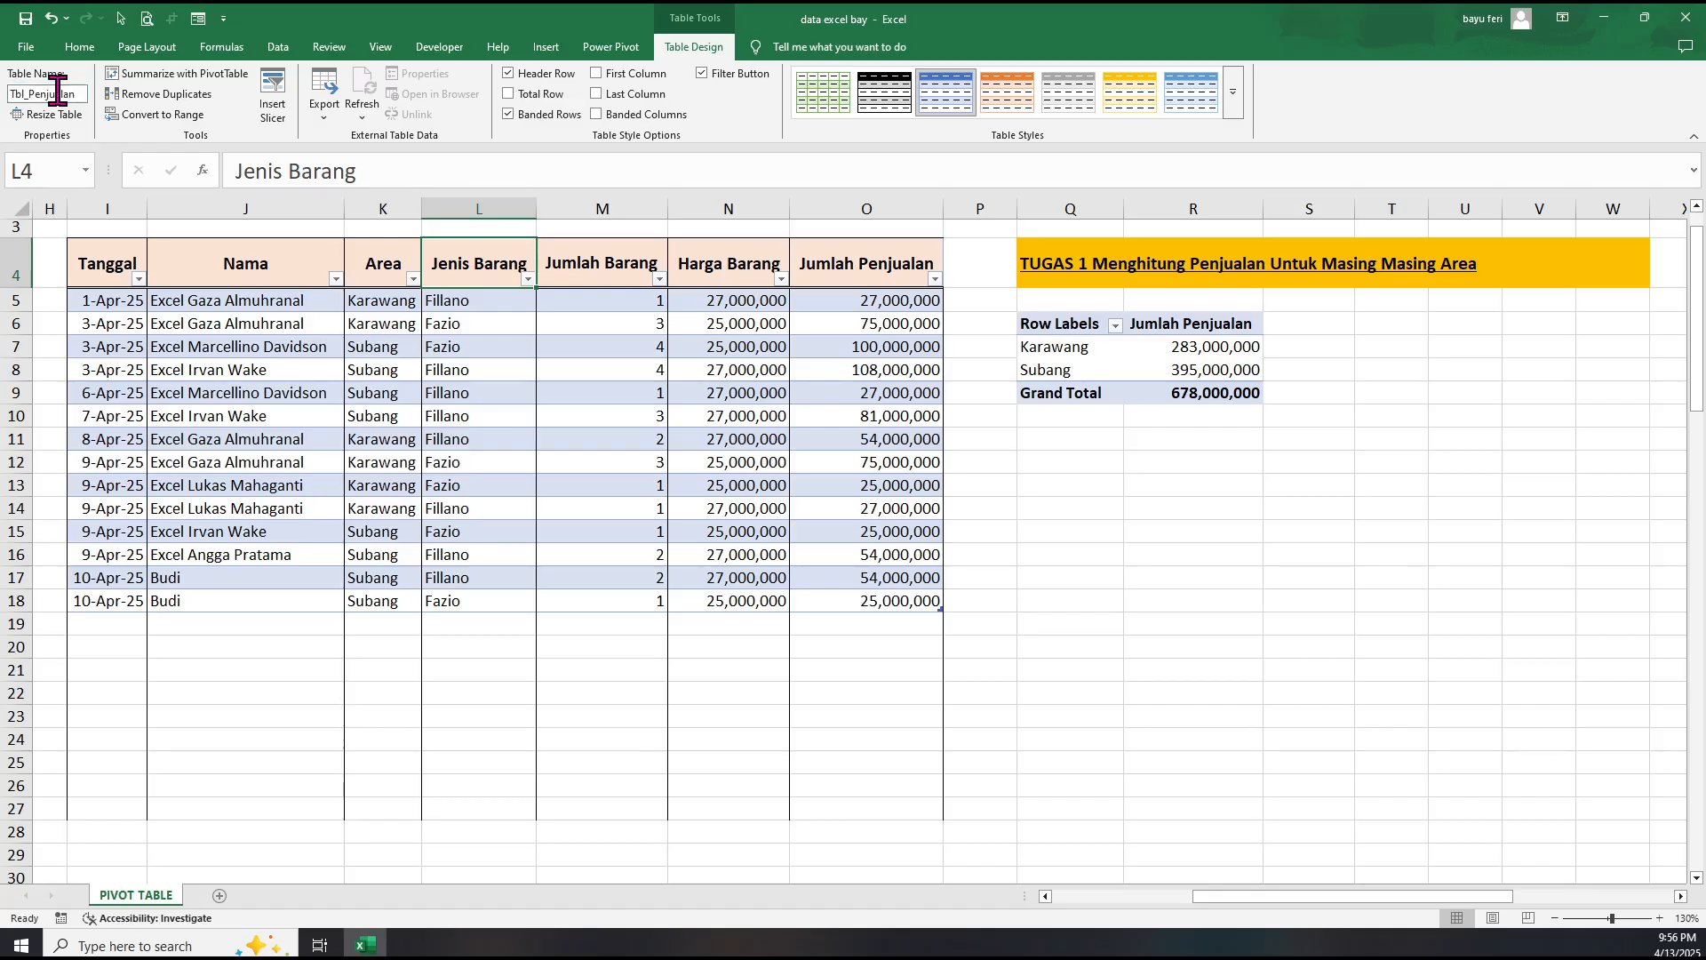
left_click(1147, 671)
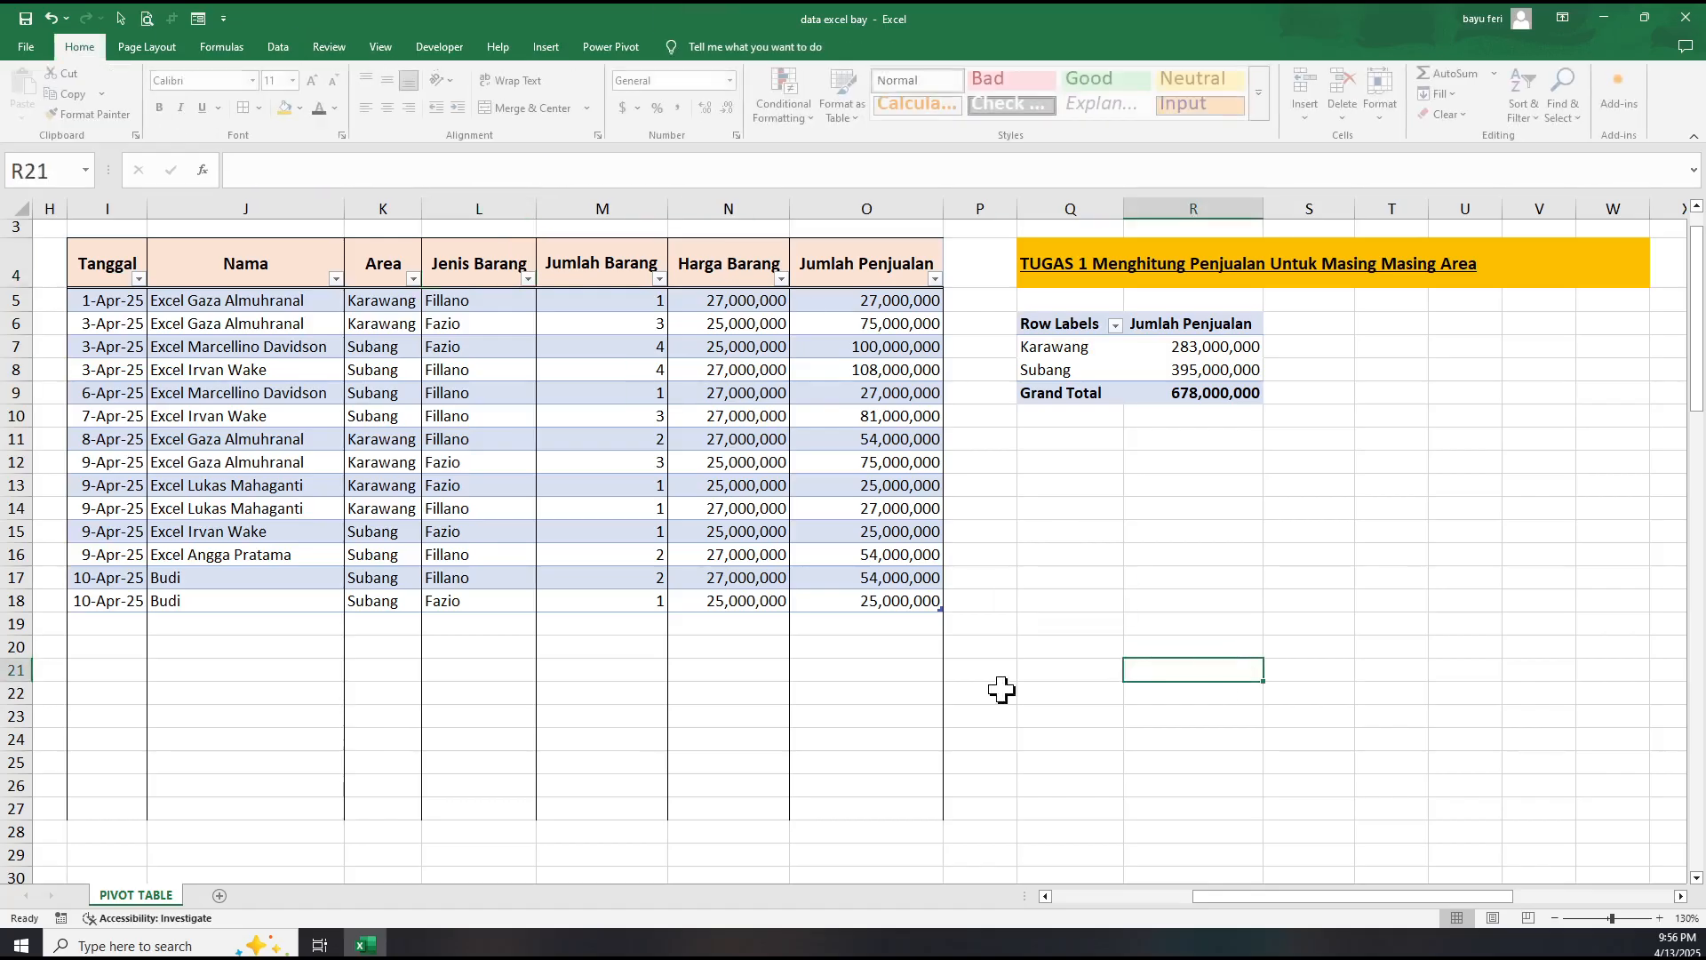
Insert a blank pivot table based on Tbl_Penjualan at cell Z16 of the existing PIVOT TABLE worksheet, below the TUGAS 2 pivot.
left_click(1681, 895)
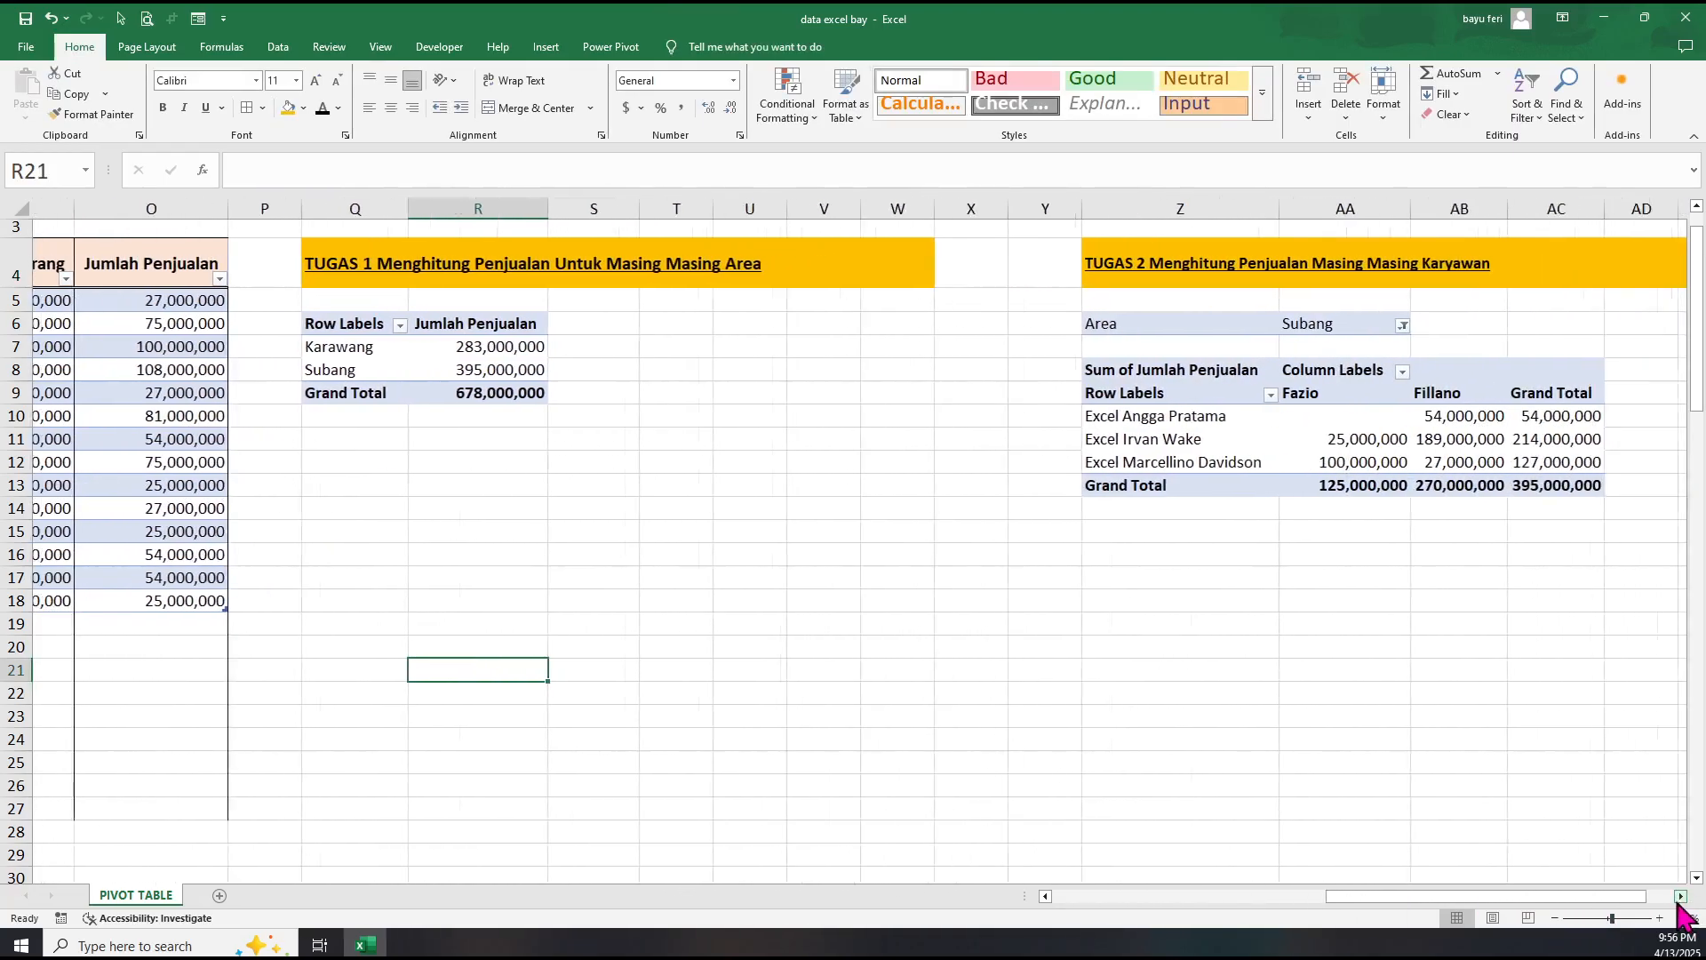
left_click(1680, 896)
left_click(1130, 548)
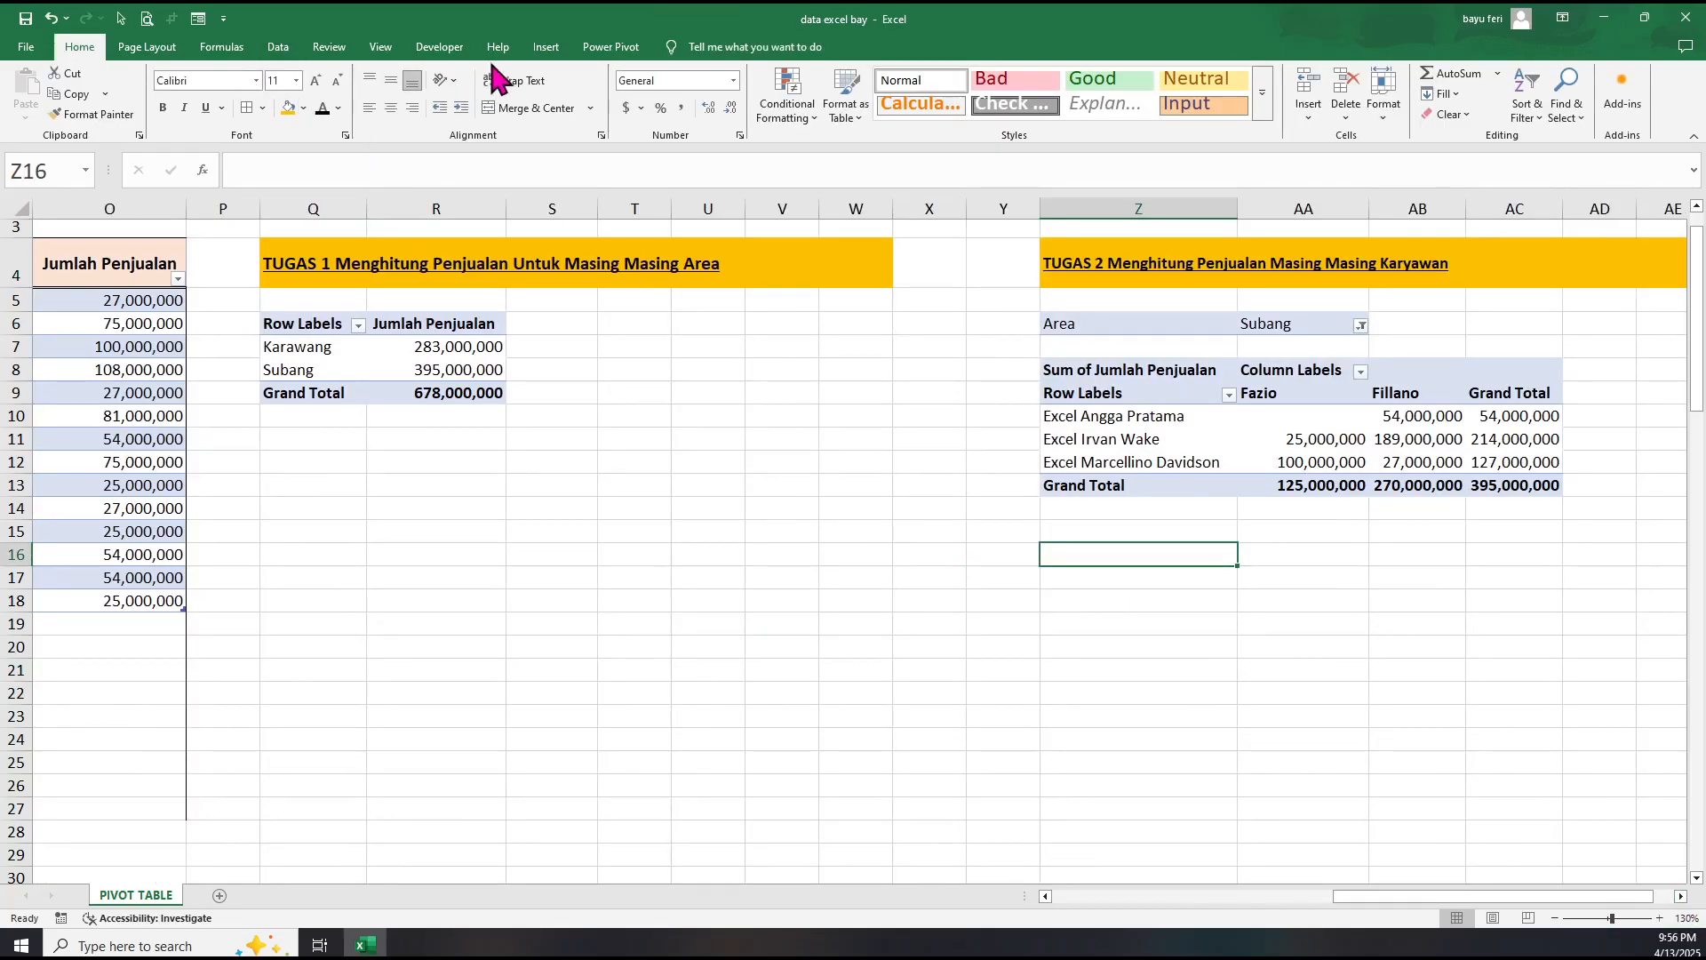
left_click(546, 47)
left_click(32, 108)
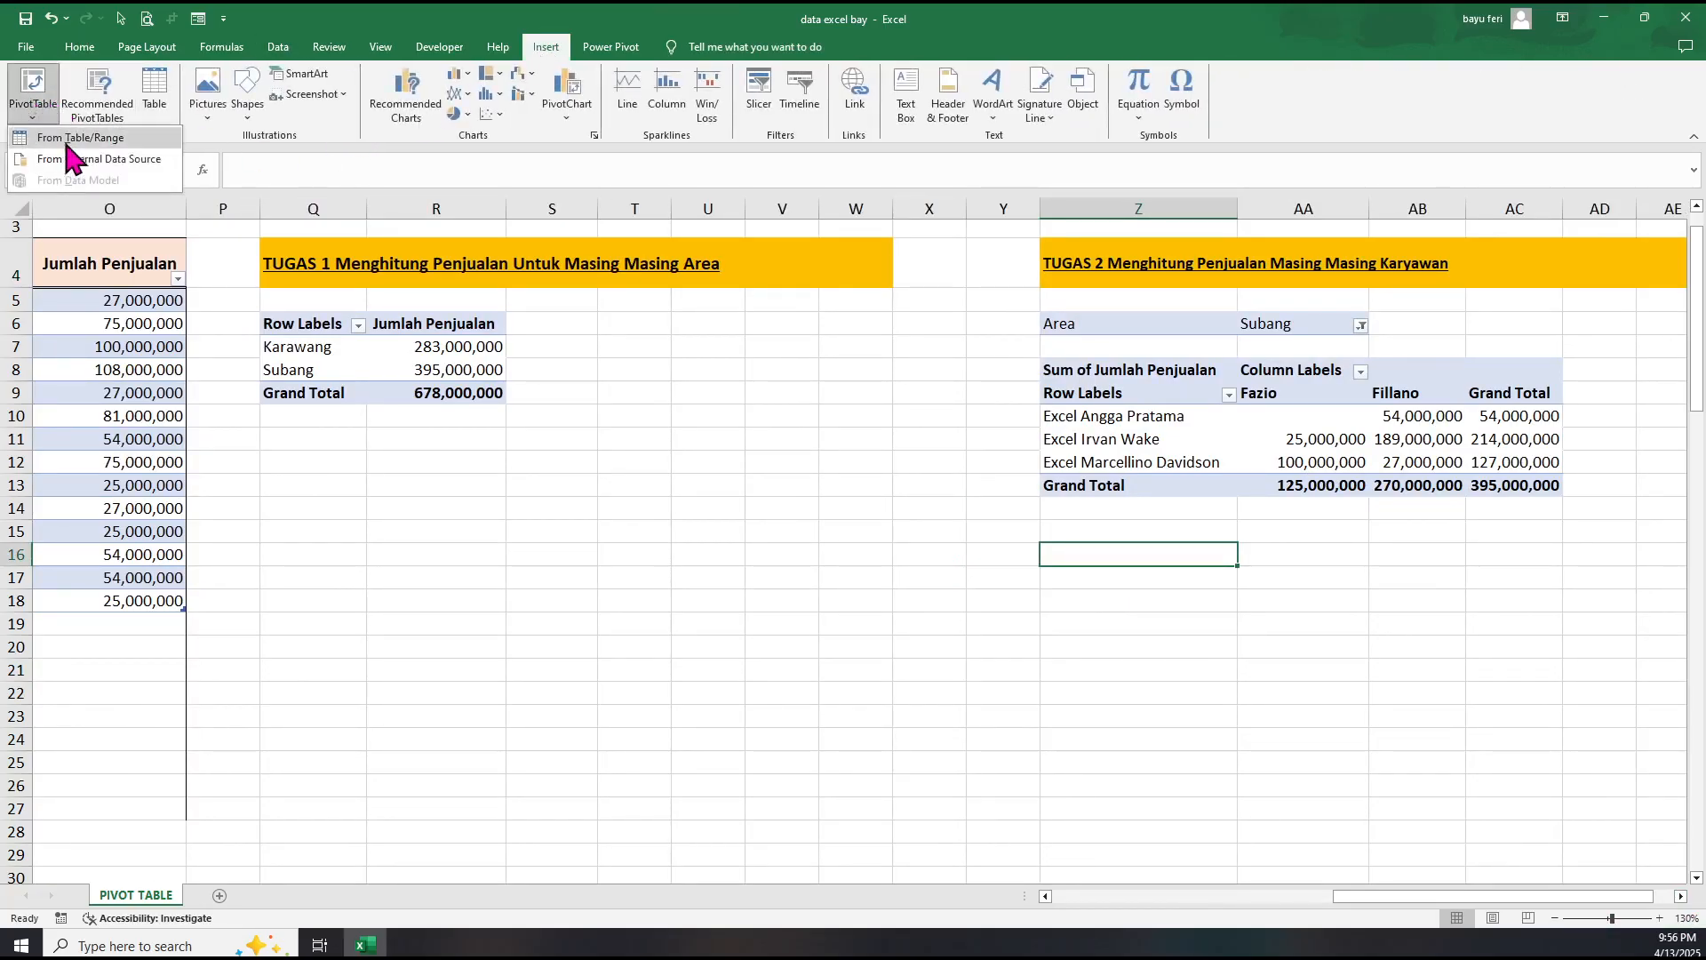
left_click(80, 138)
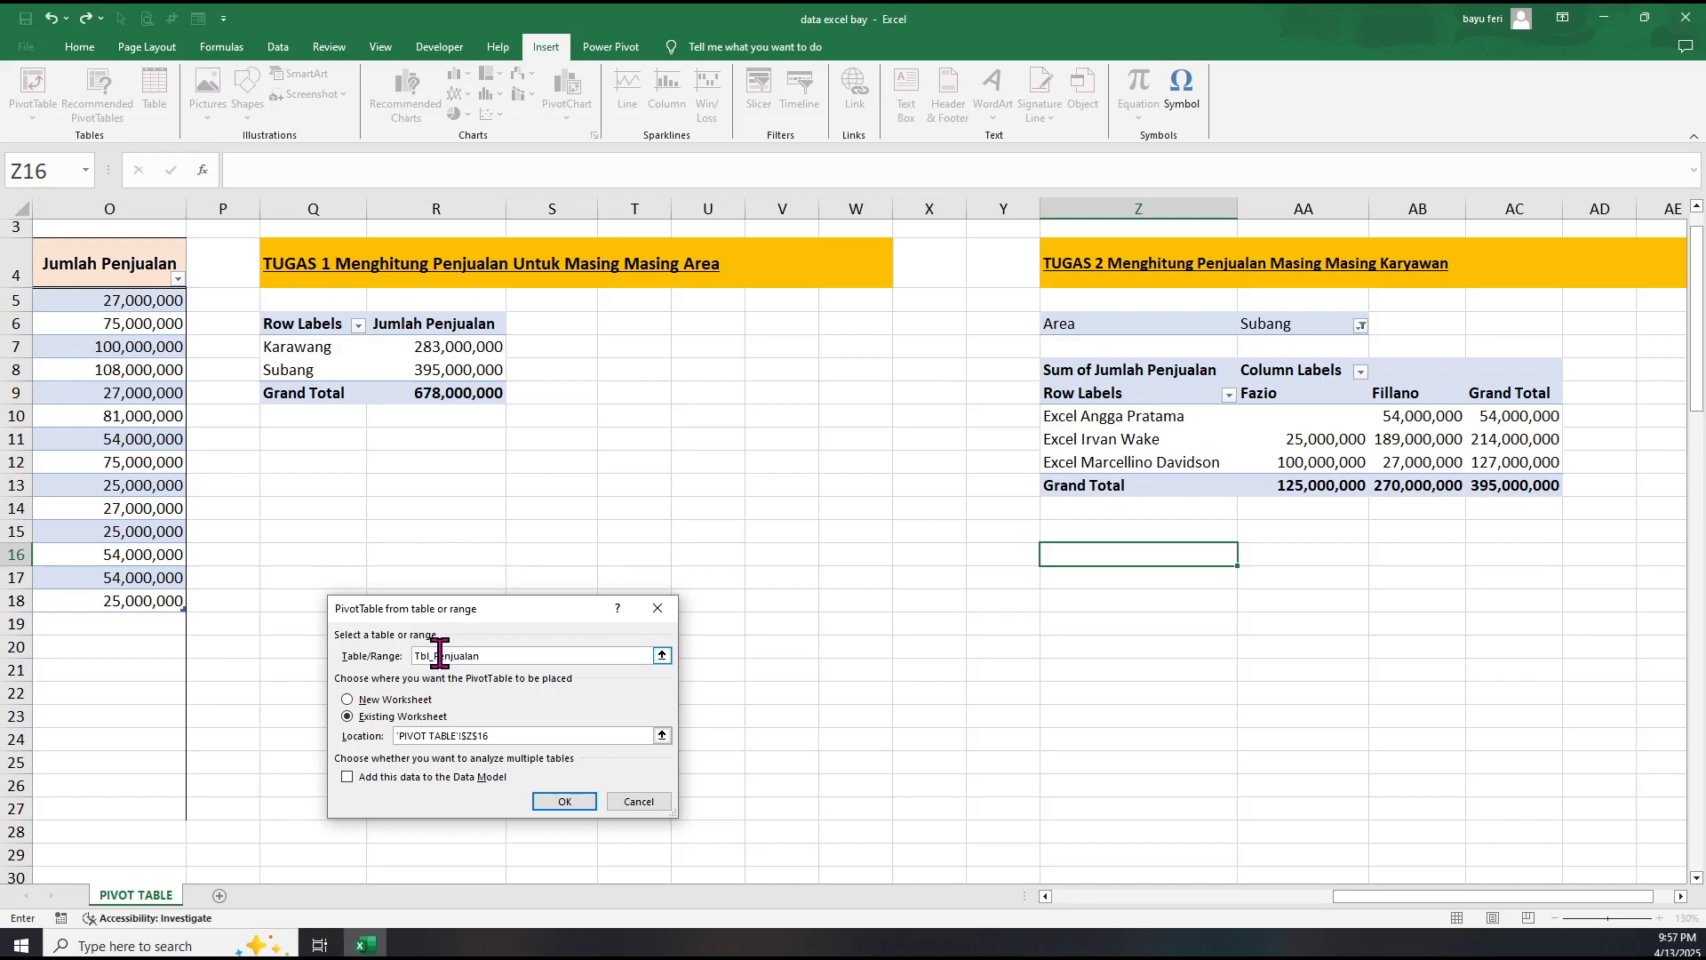
left_click(566, 802)
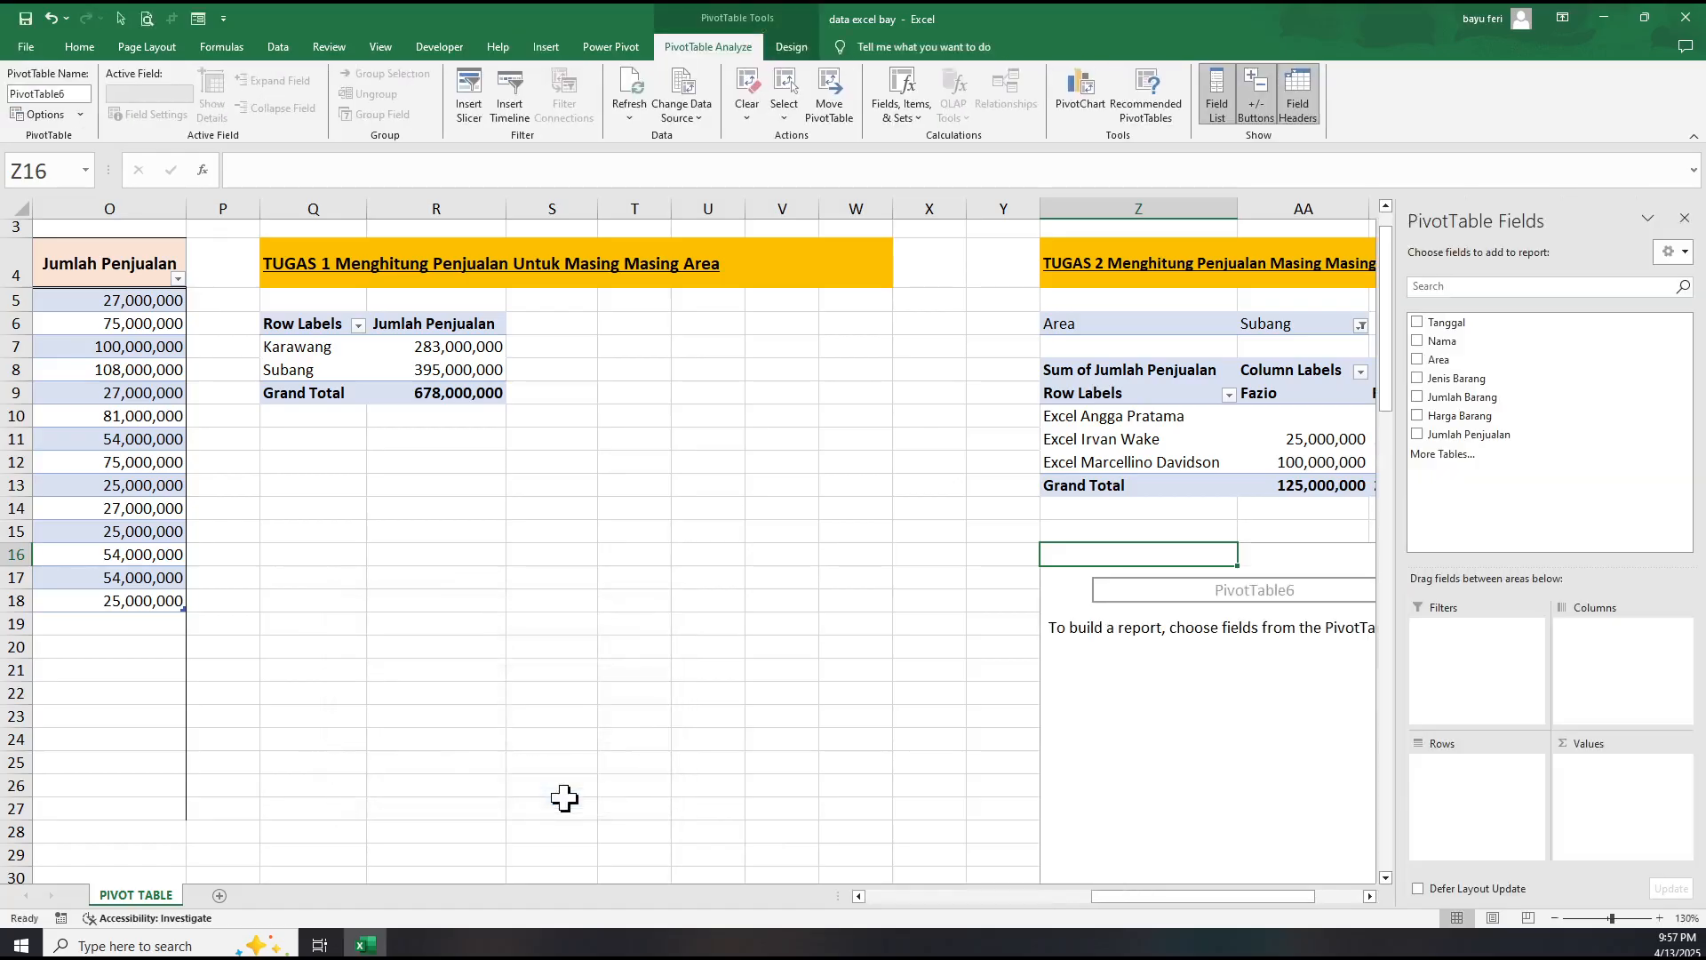
scroll(1379, 904, "right", 5)
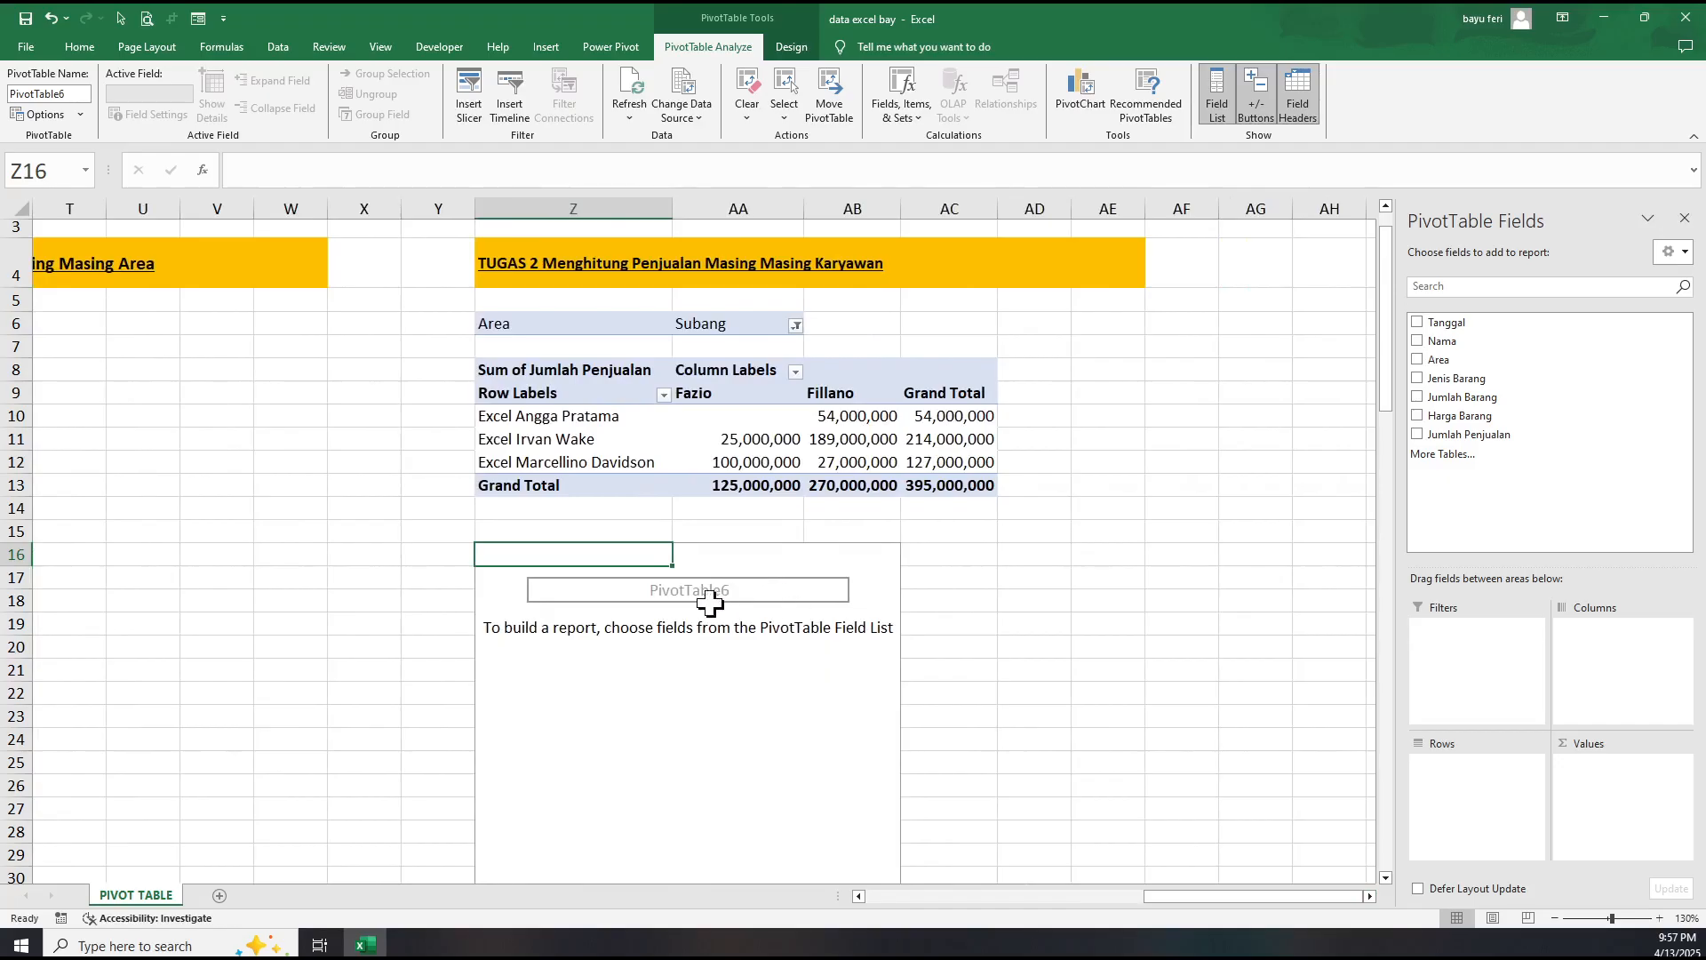
left_click_drag(1146, 896, 907, 893)
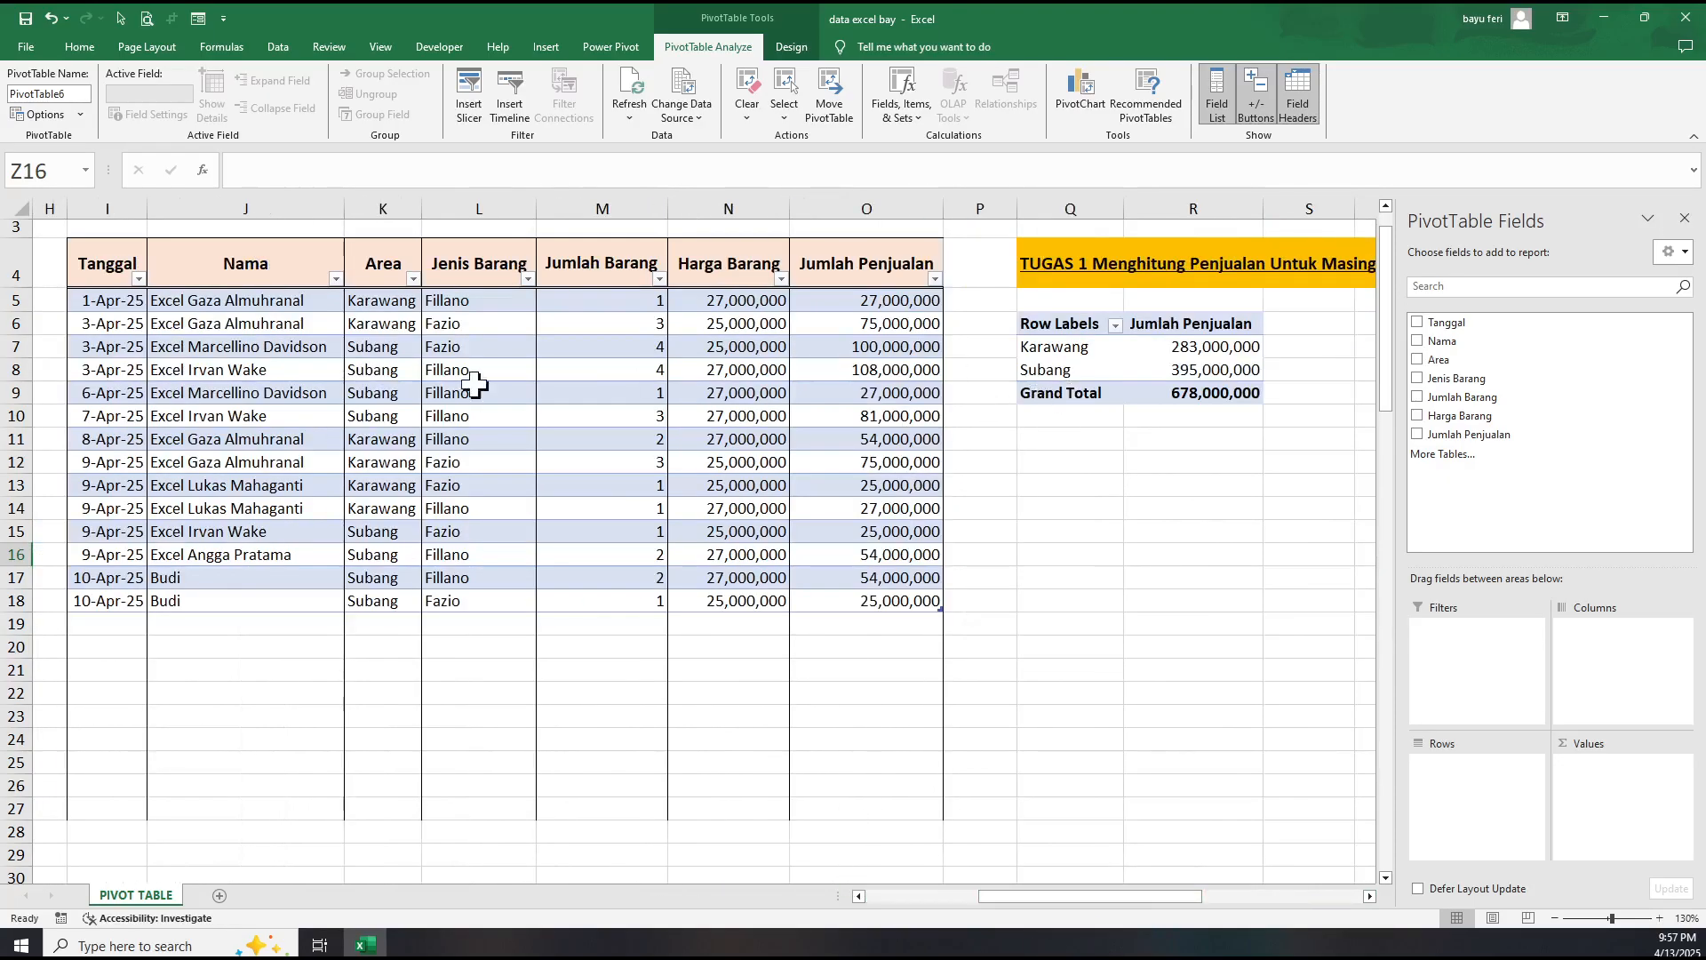
left_click(176, 301)
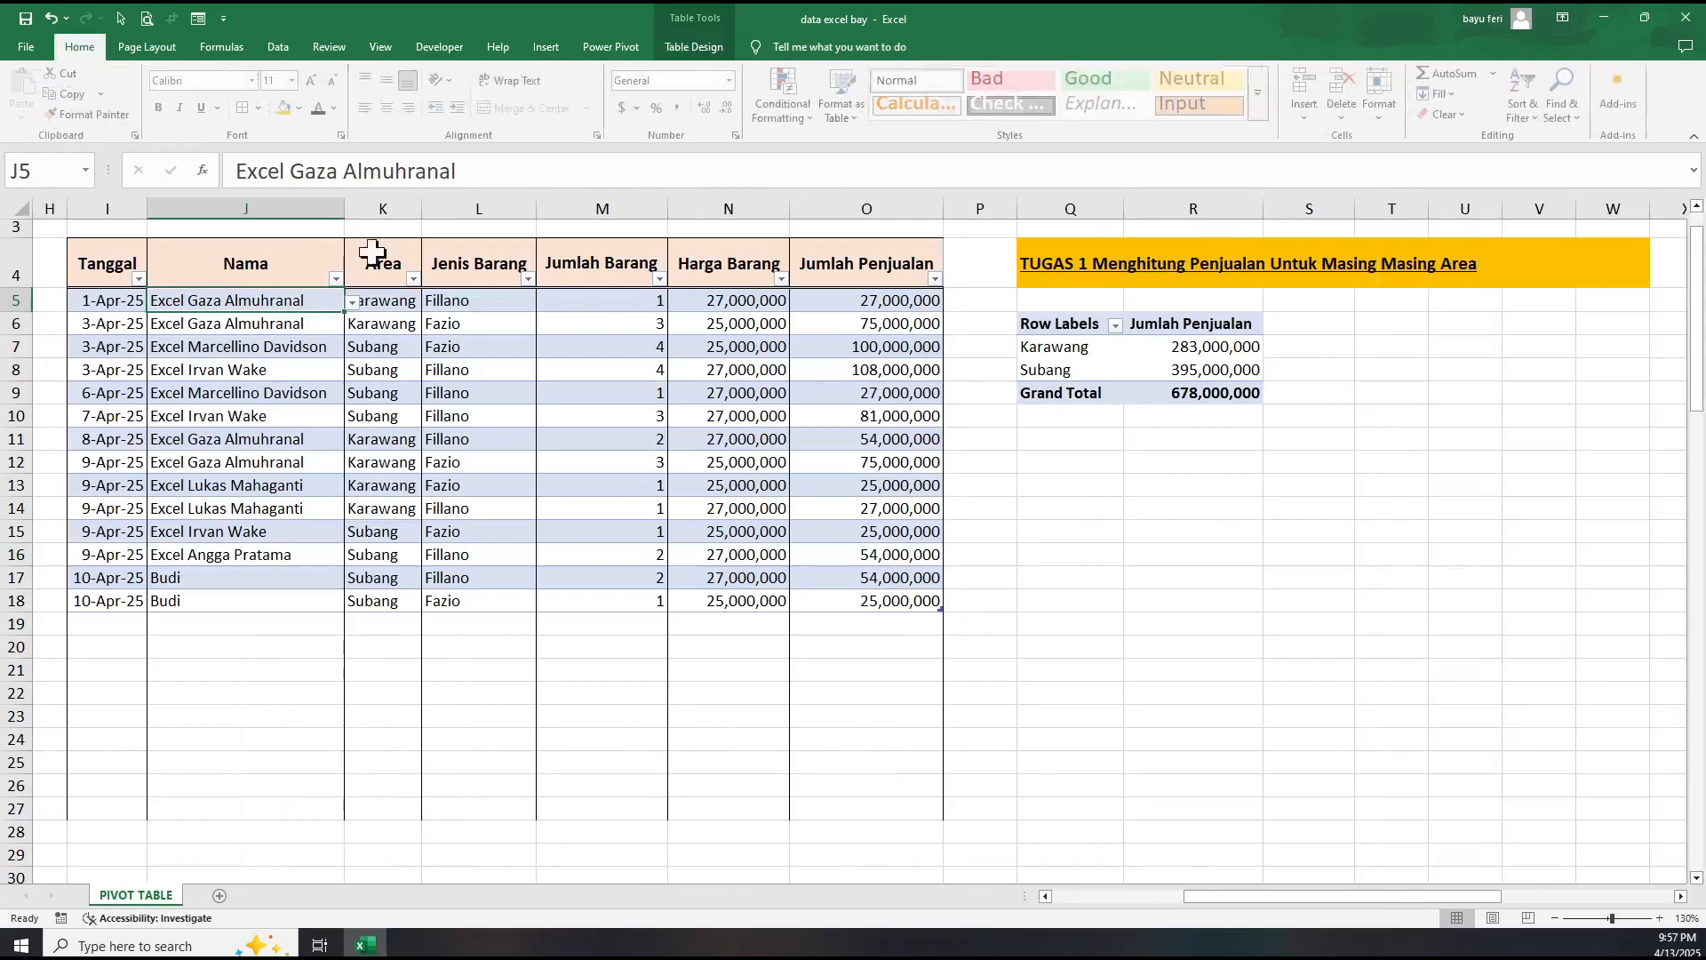
left_click(546, 46)
left_click(33, 108)
left_click(72, 139)
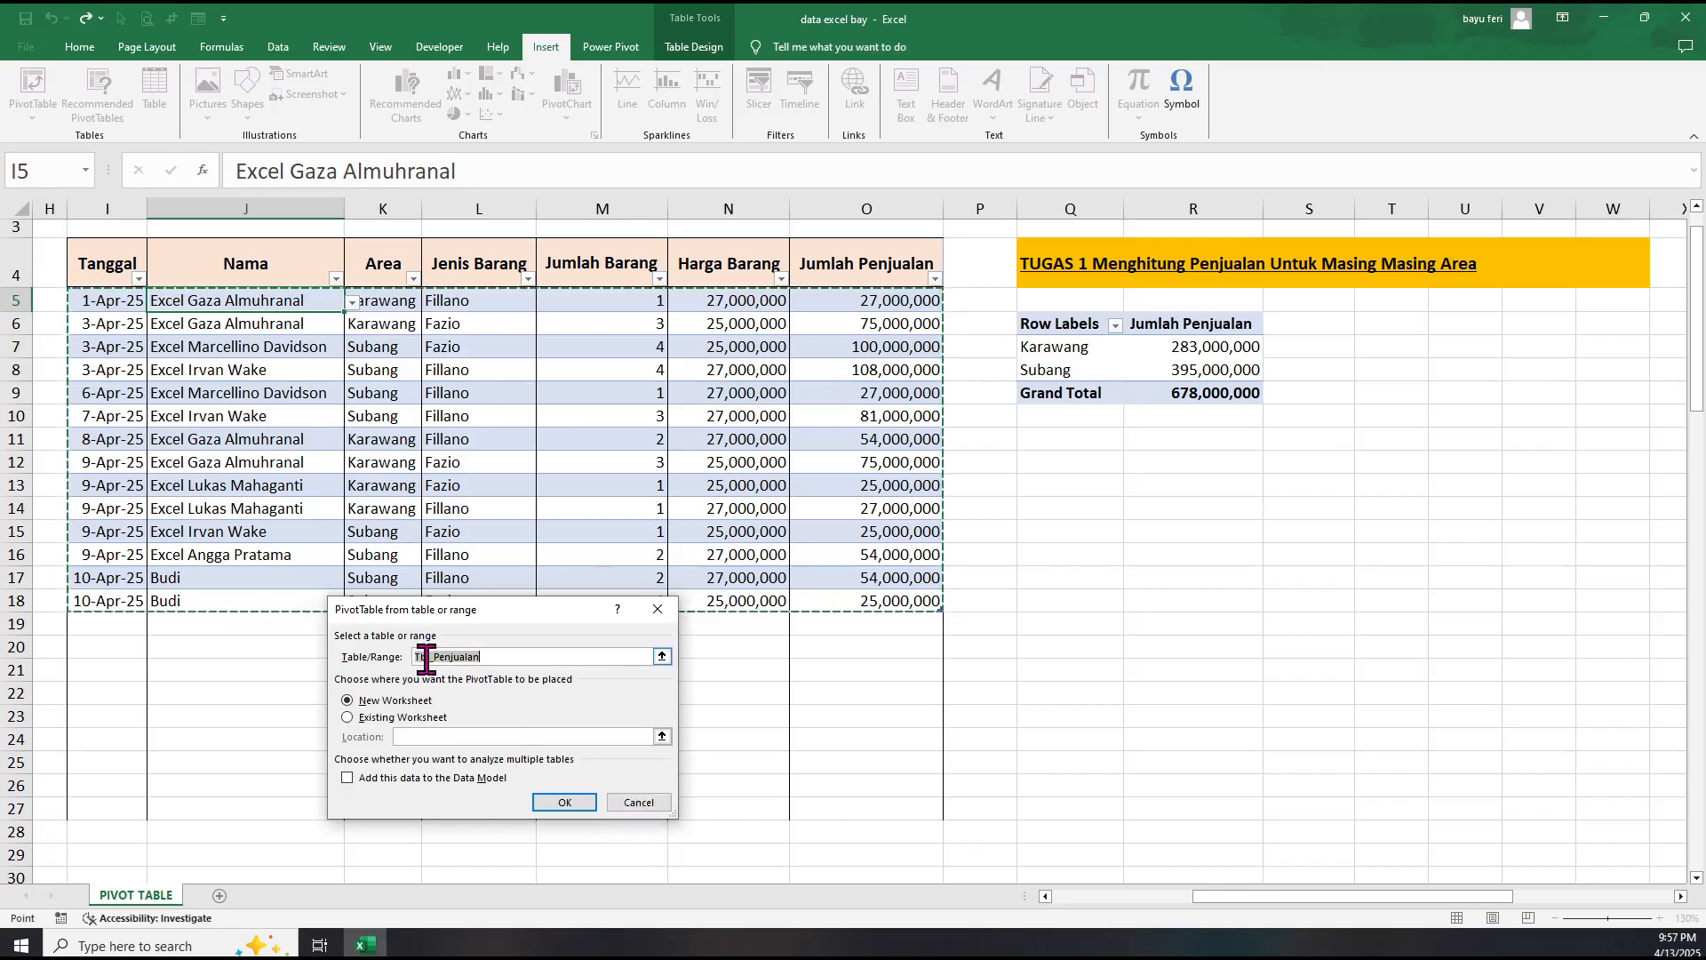
left_click(619, 804)
left_click(986, 761)
Try to change the data source of the TUGAS 2 pivot to the sales table Tbl_Penjualan.
left_click_drag(1229, 898, 1493, 902)
left_click(932, 416)
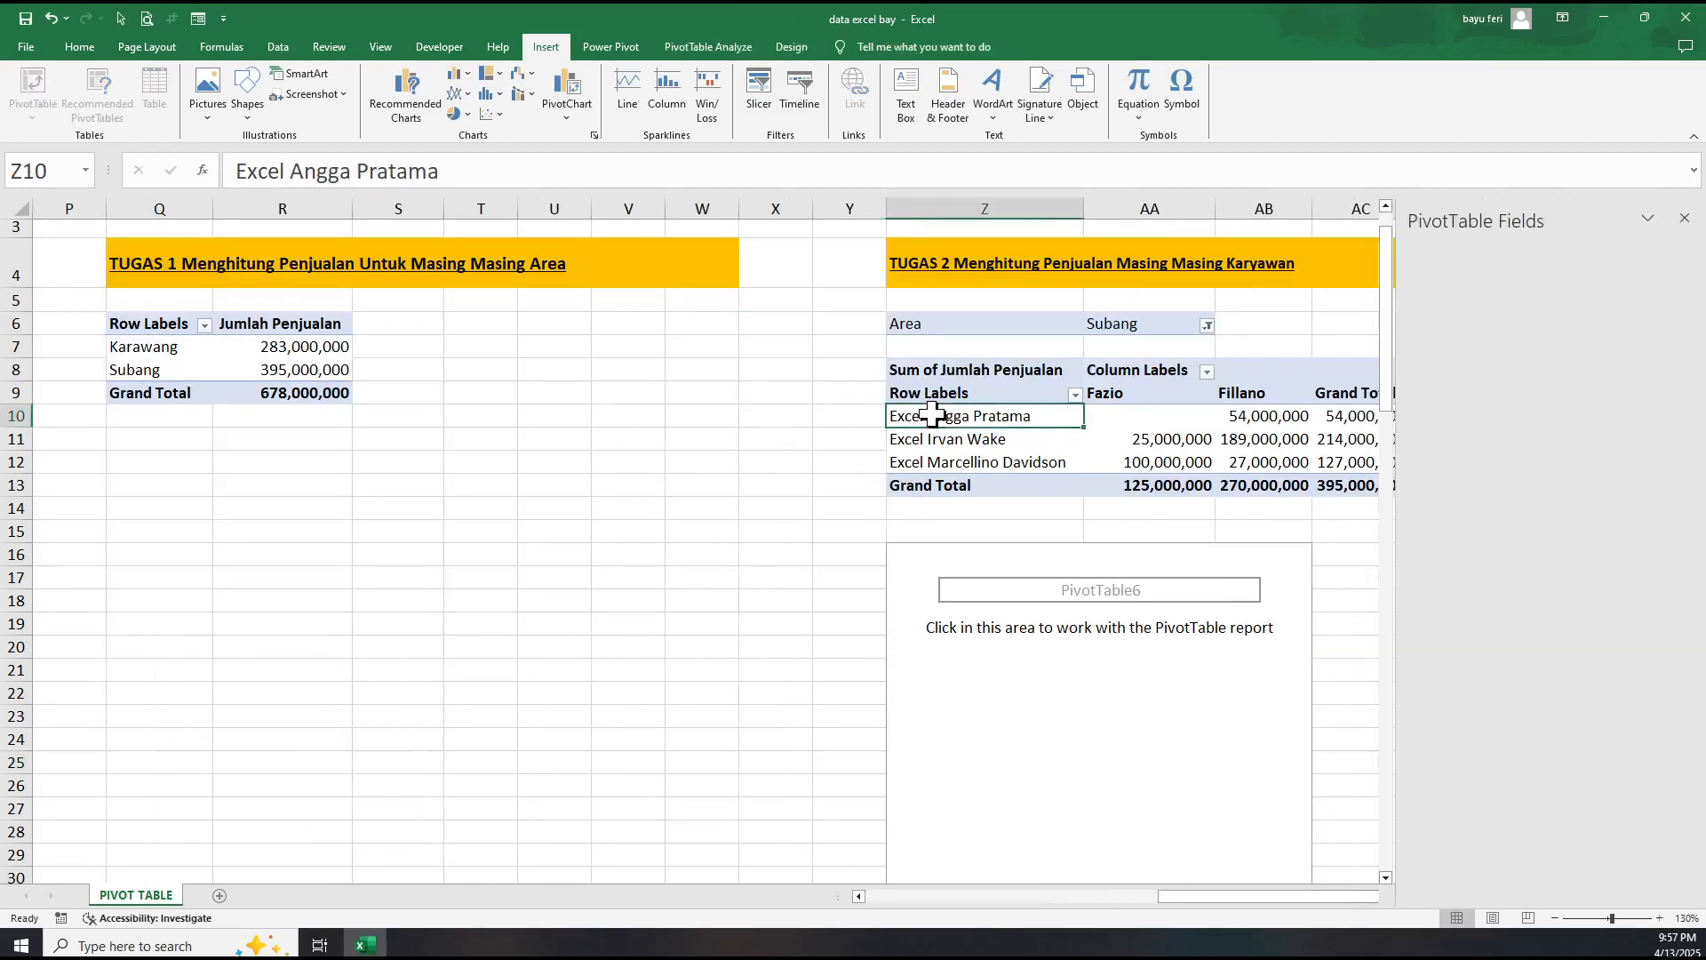
left_click(816, 530)
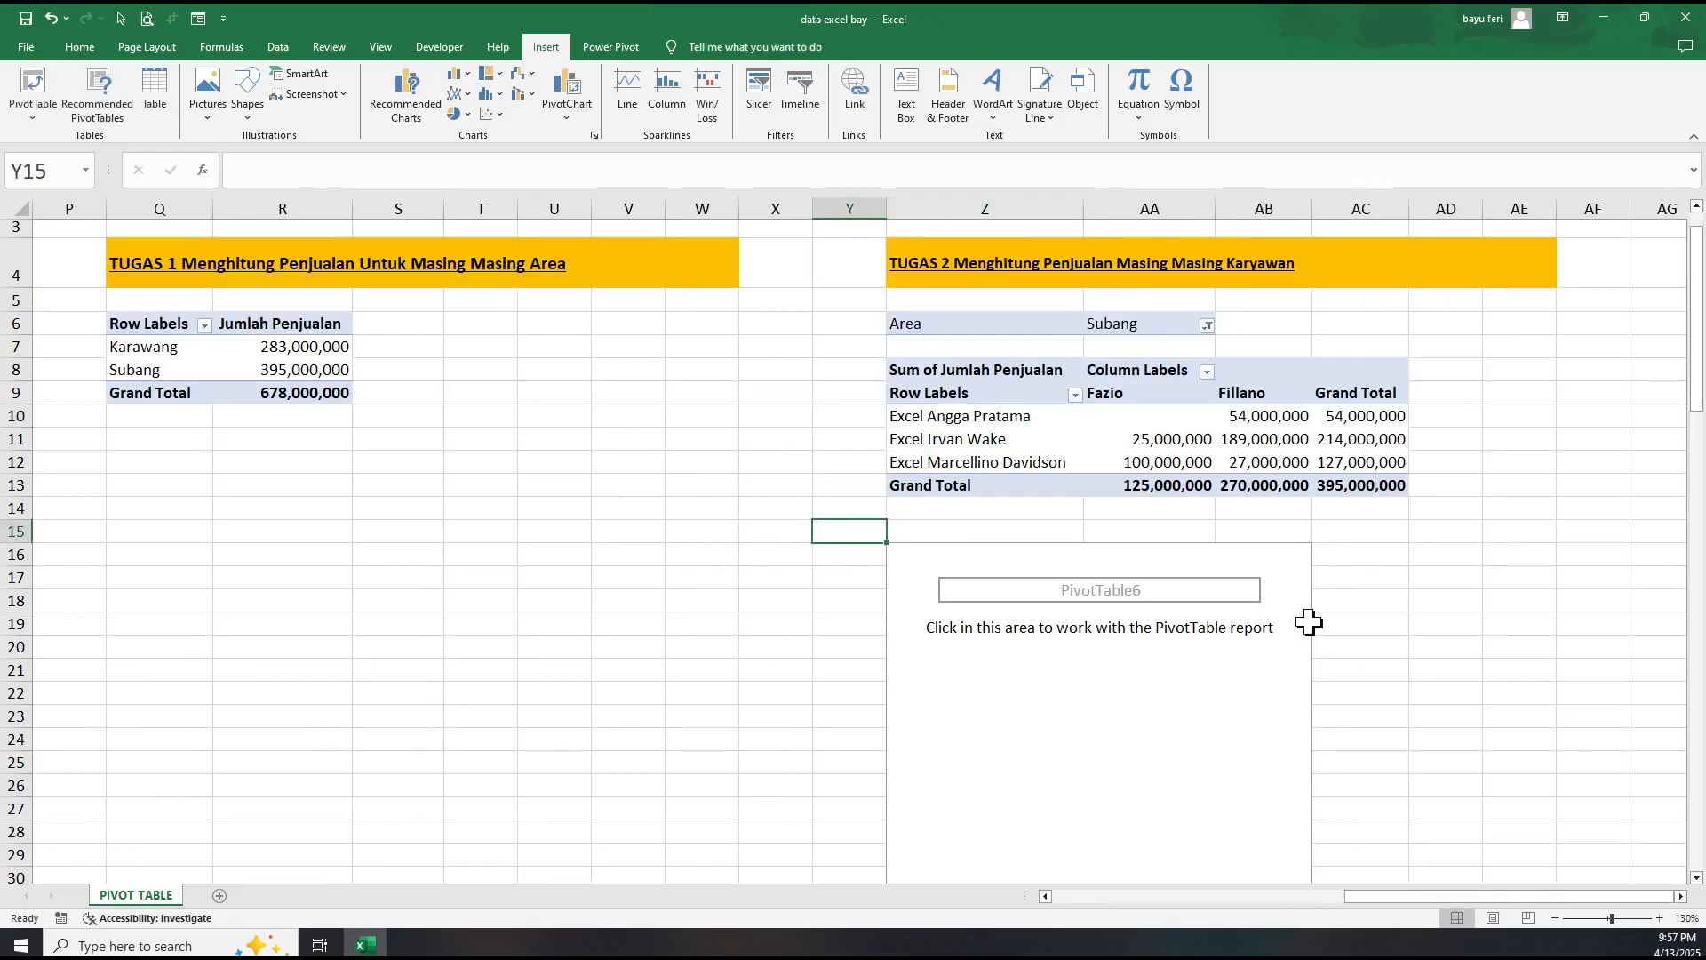
left_click(1680, 895)
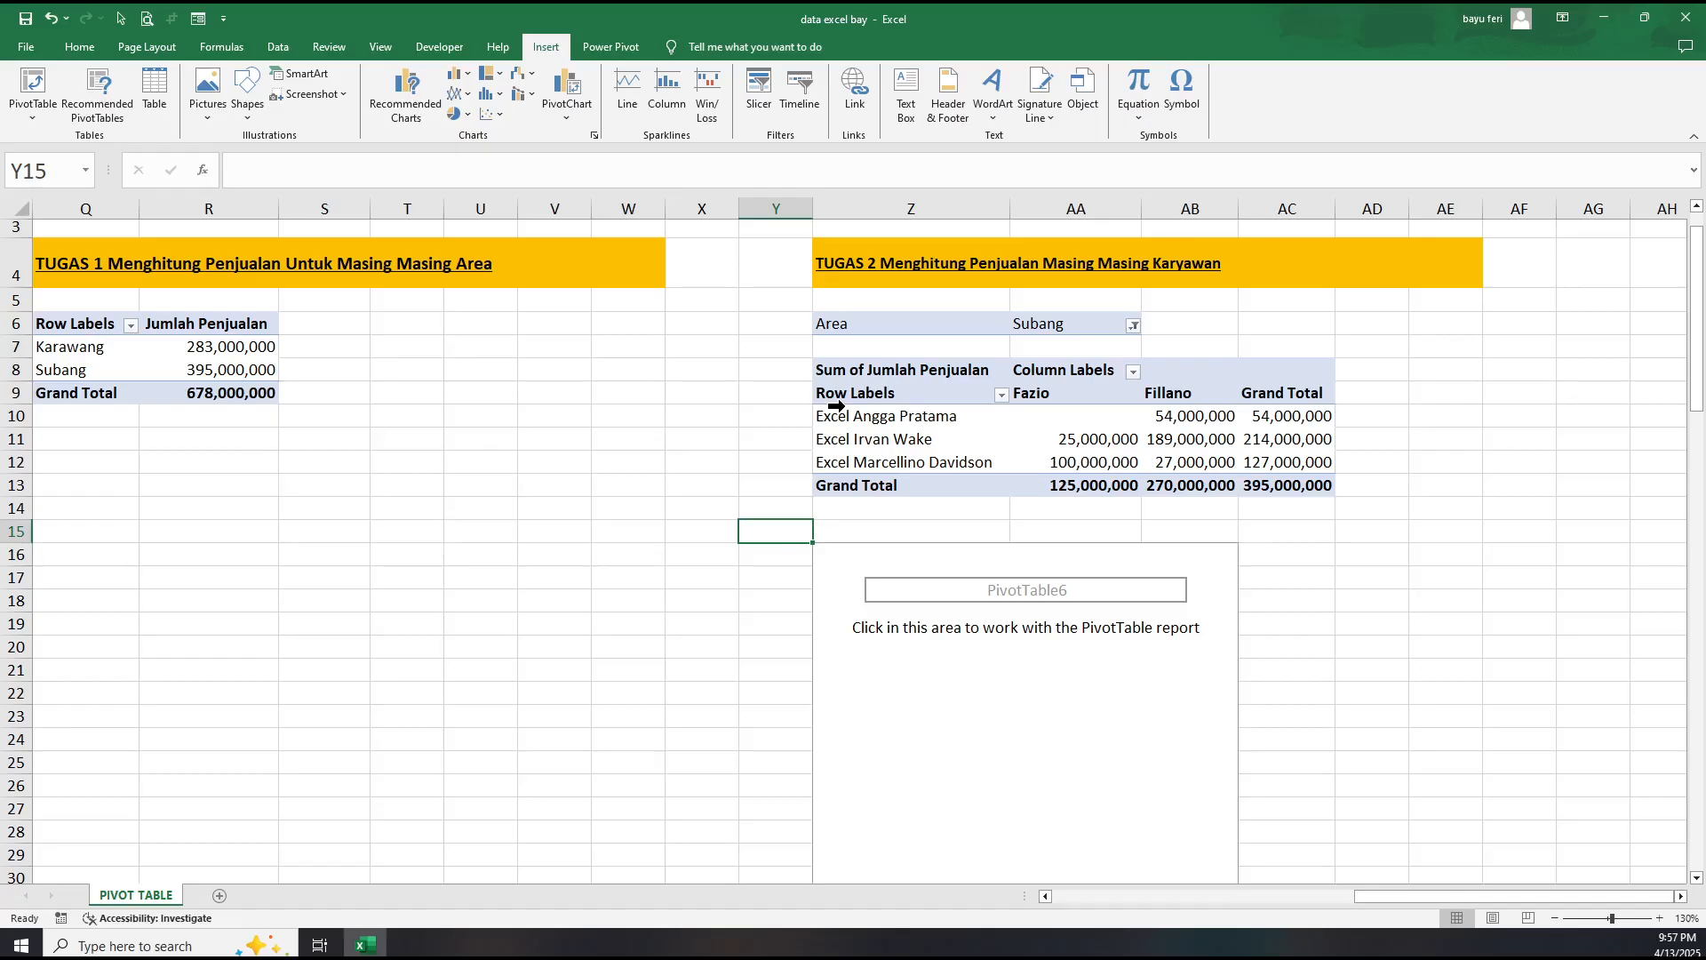
left_click(896, 418)
left_click(794, 48)
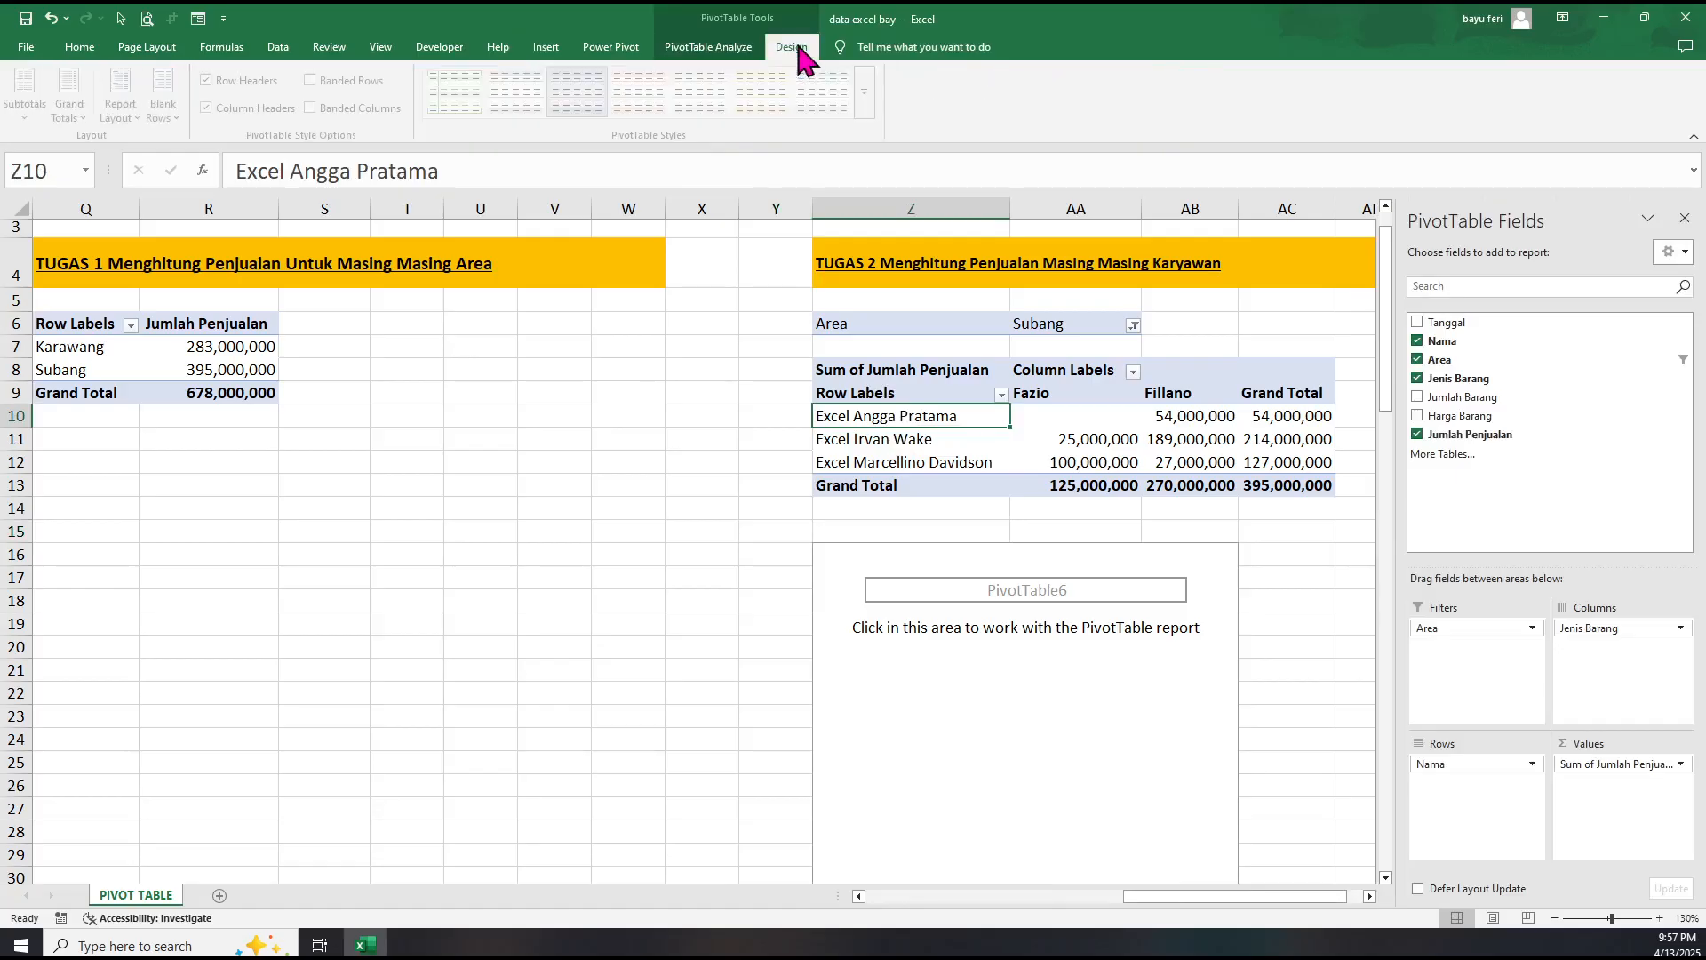
left_click(734, 49)
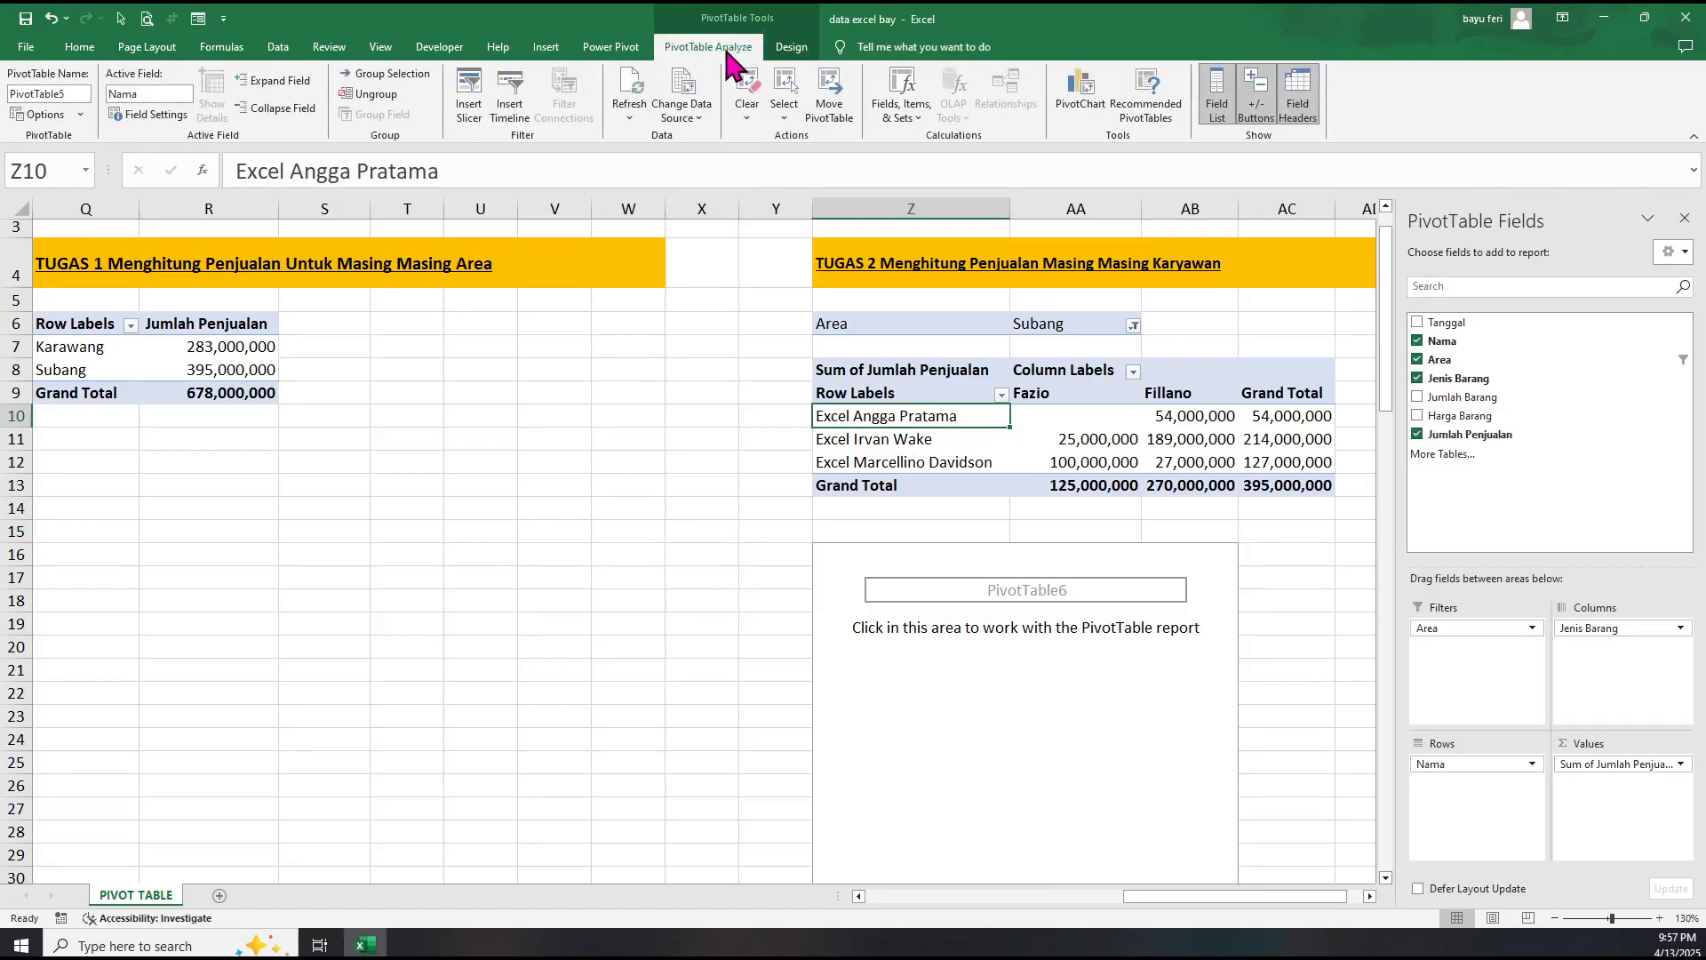
left_click(683, 114)
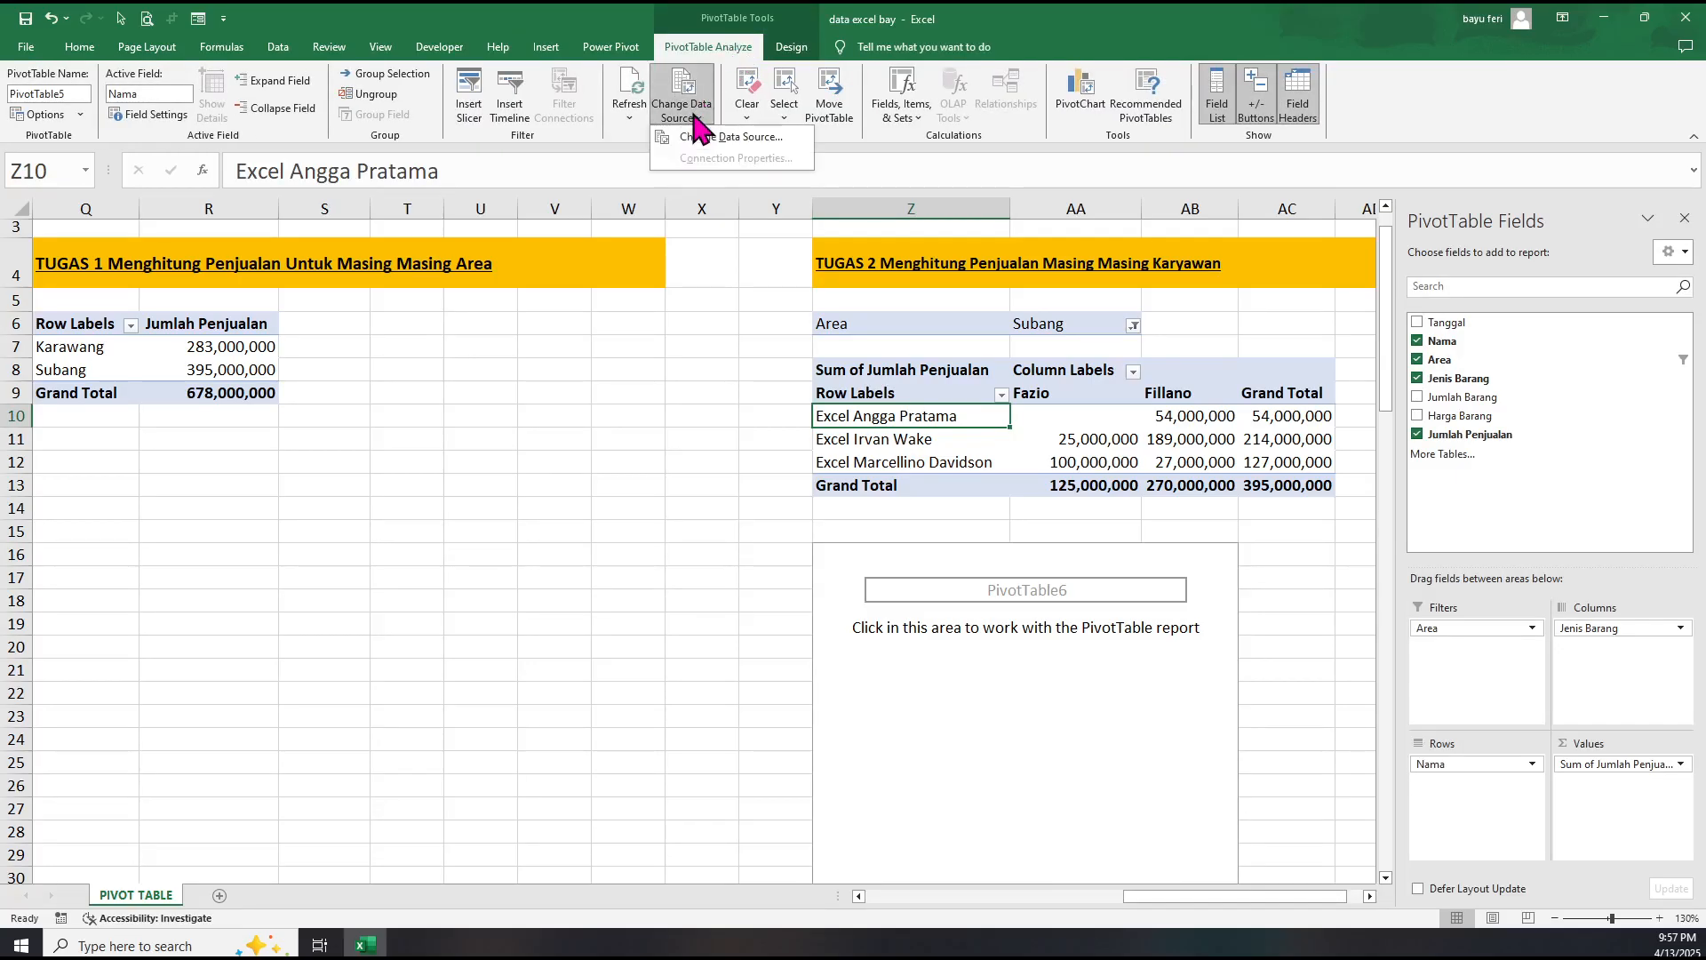
left_click(722, 137)
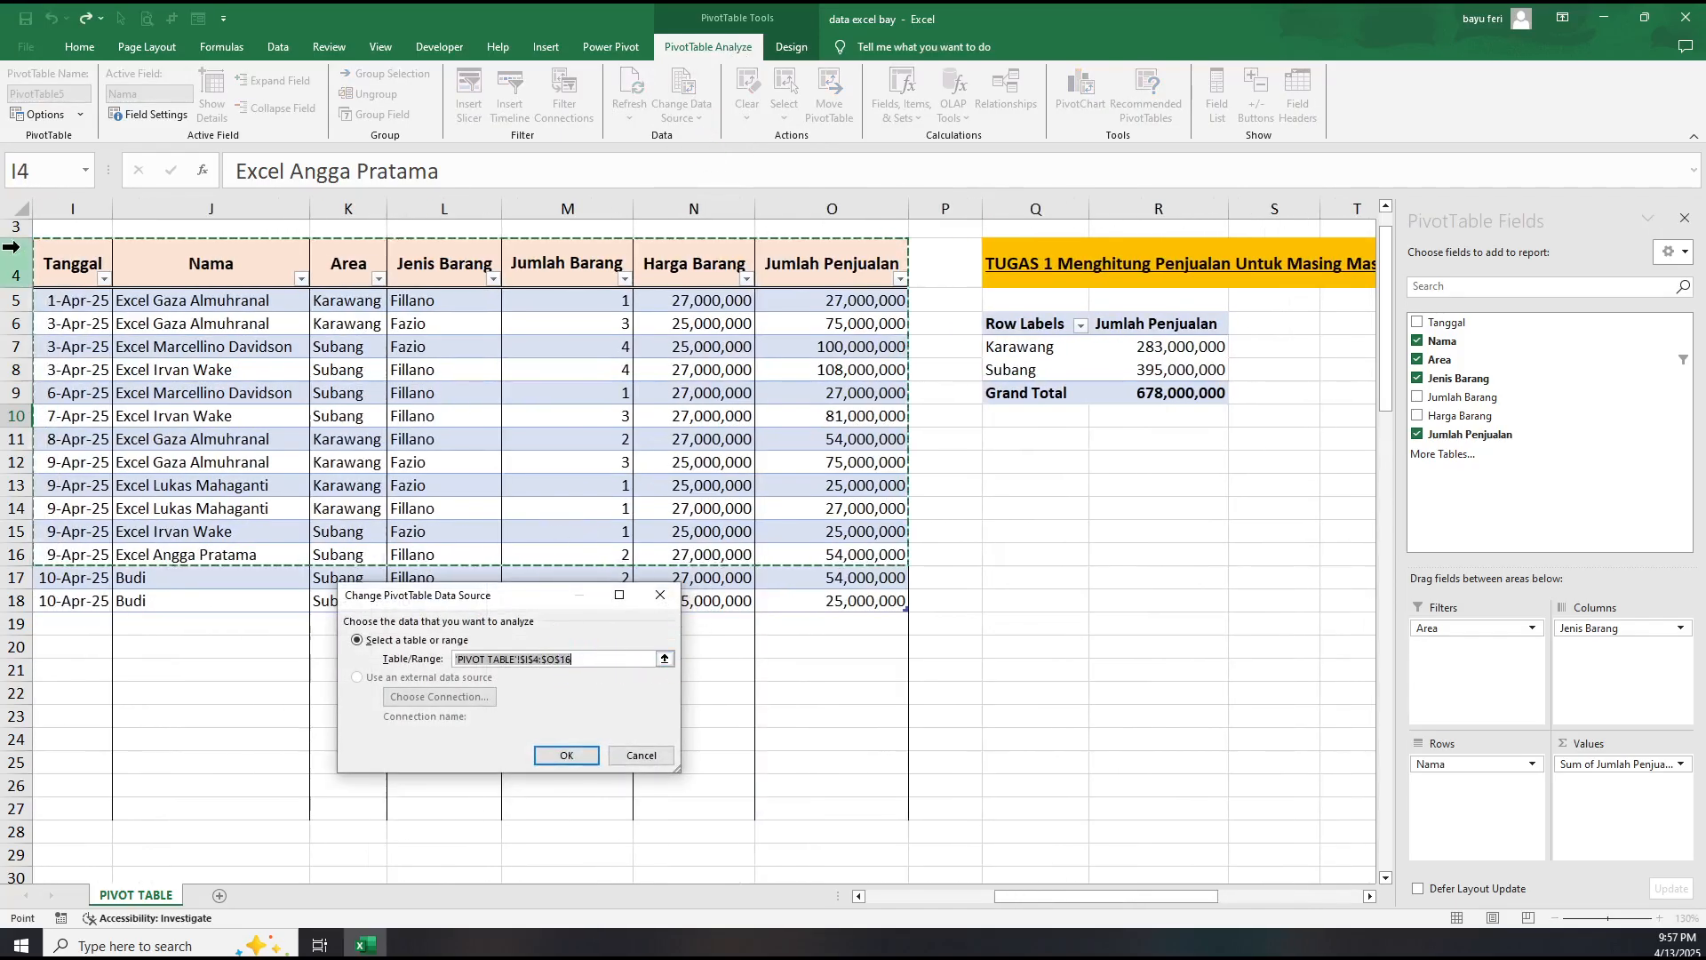
left_click_drag(67, 255, 837, 626)
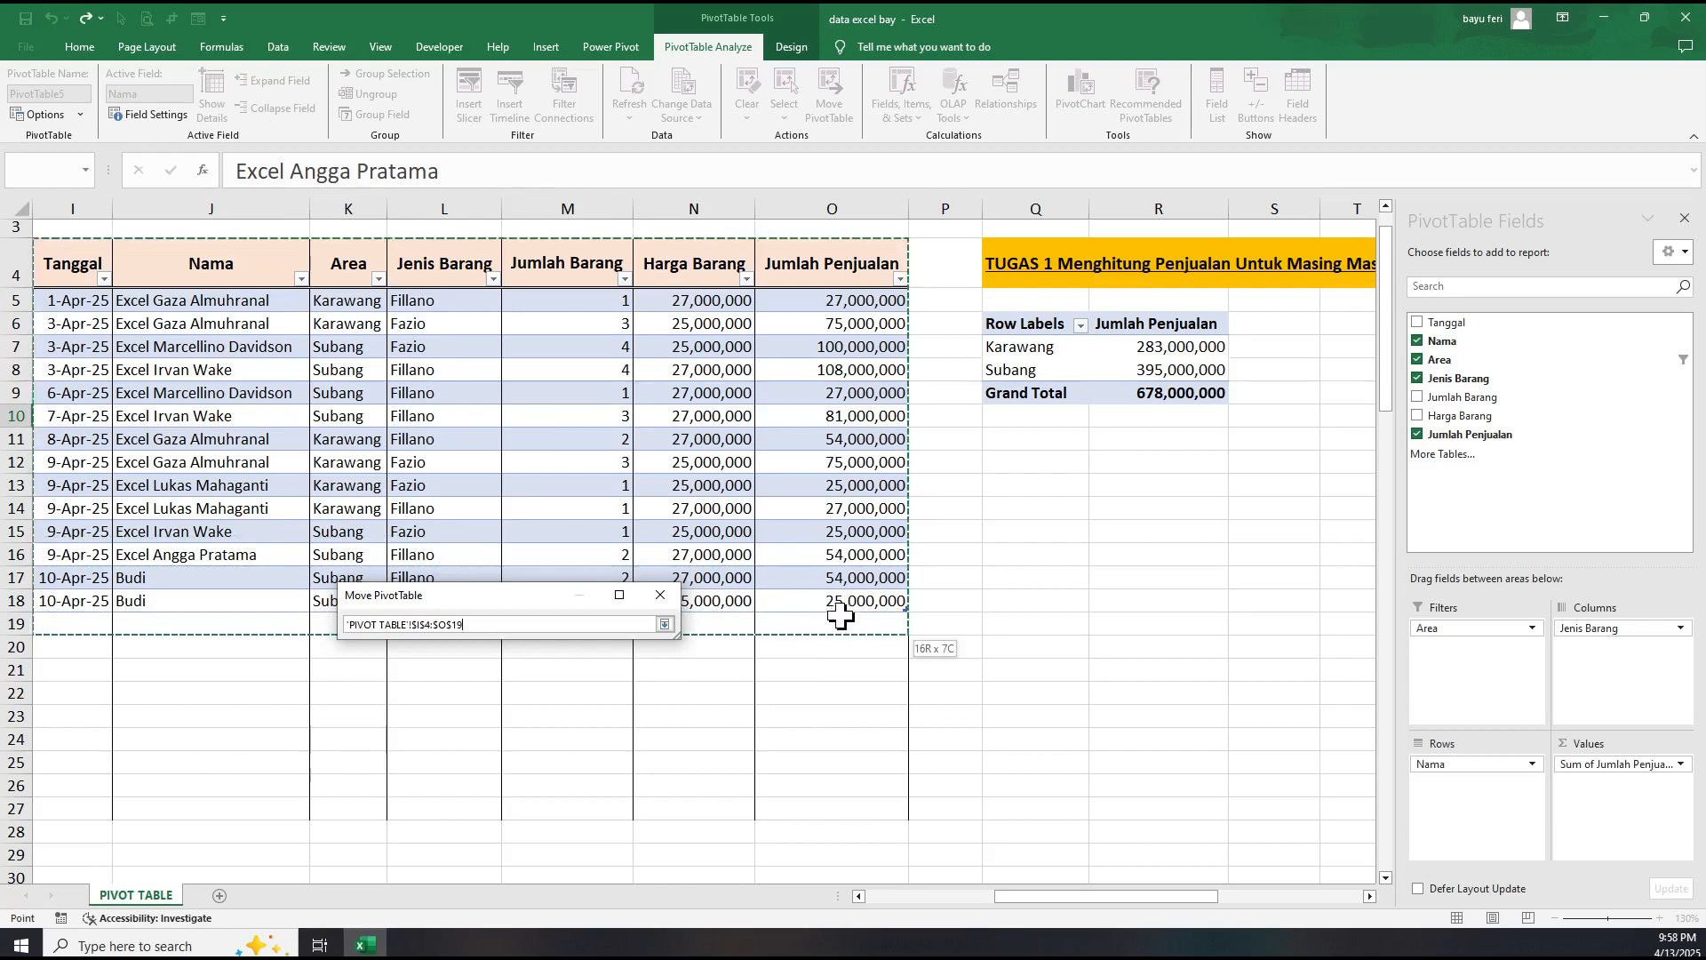
key("Return")
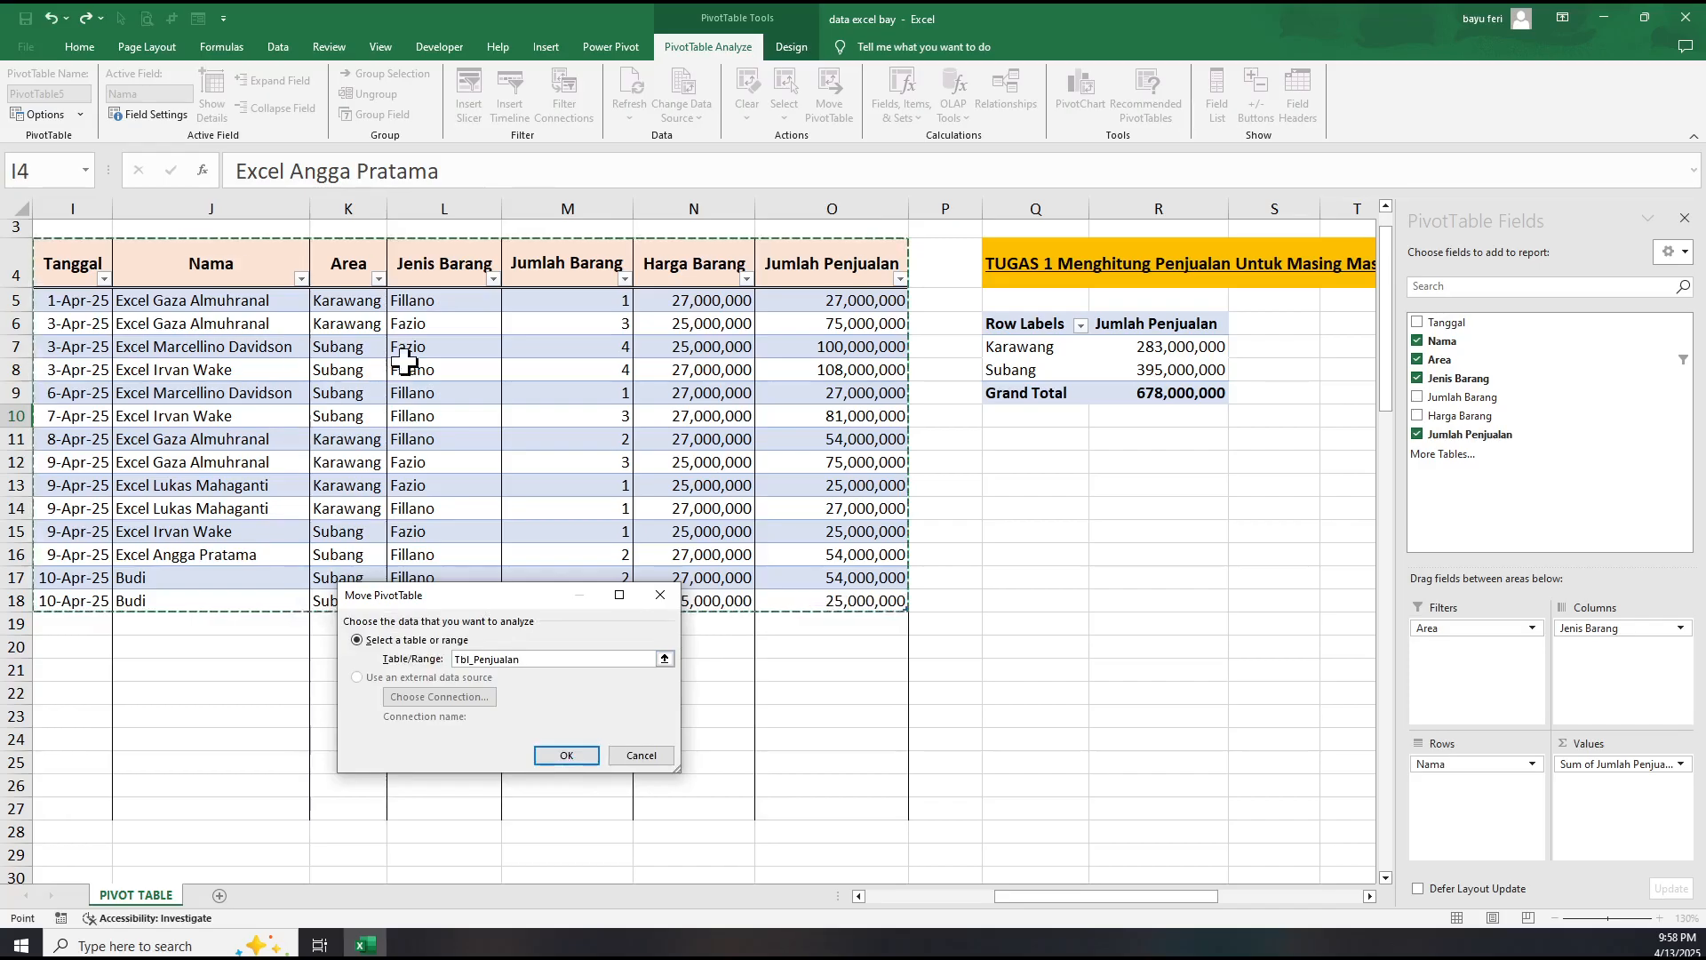
left_click(642, 755)
left_click(841, 736)
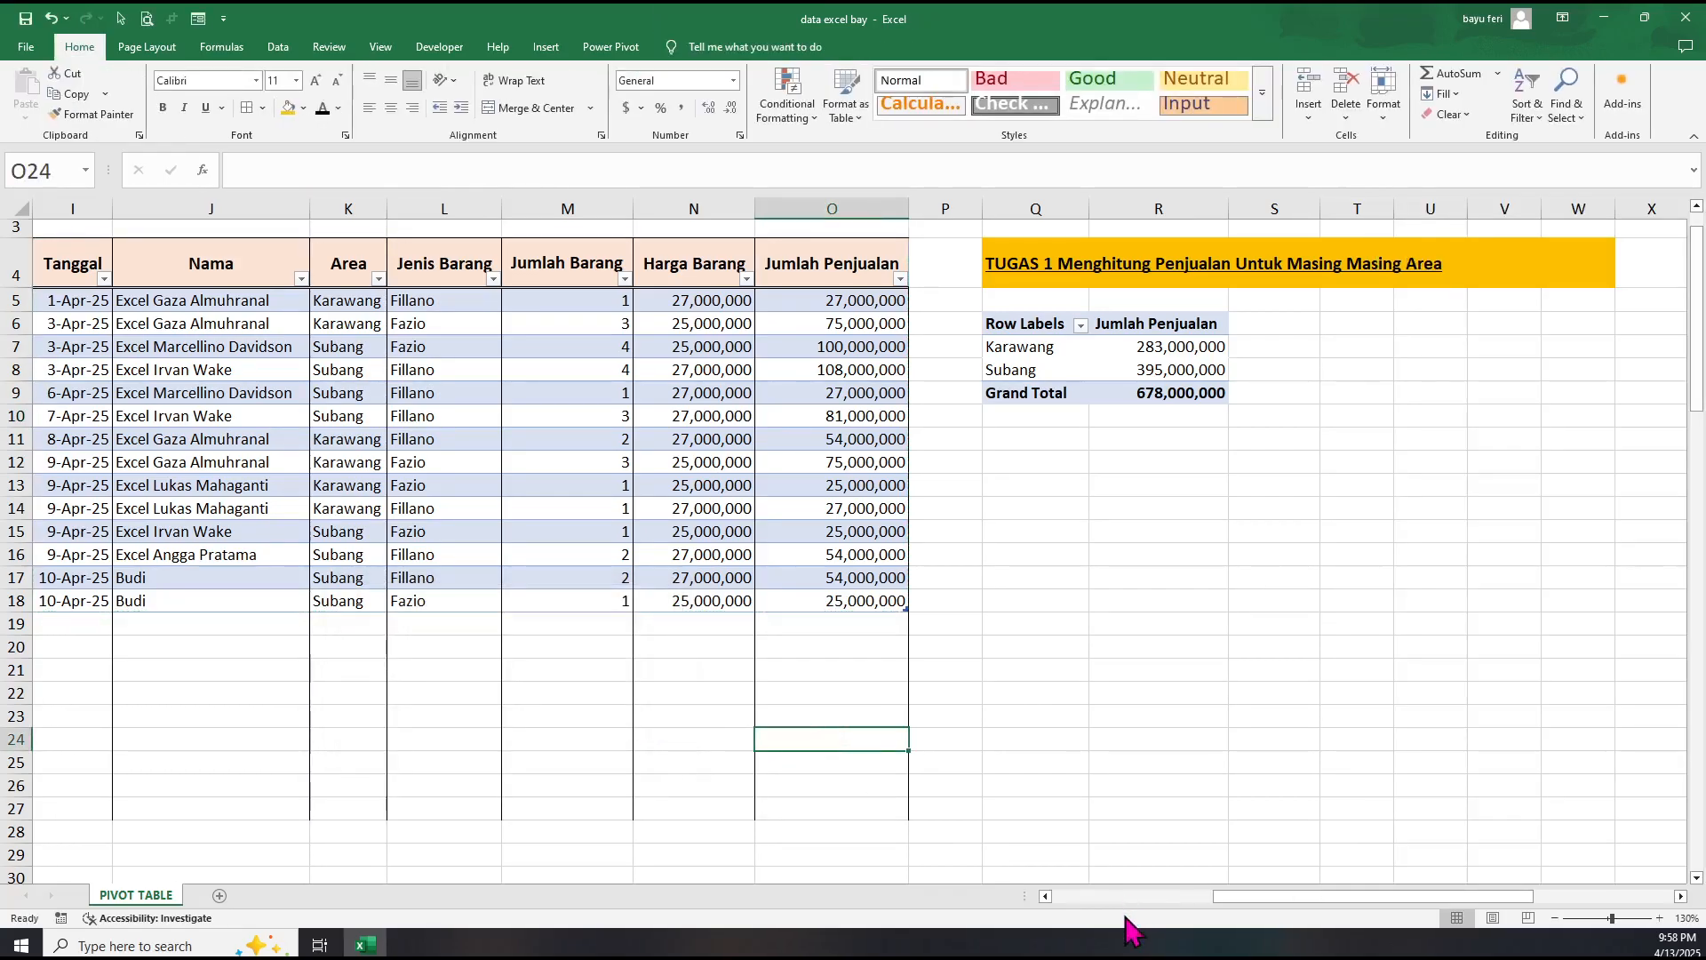
Try to lay out the blank pivot at Z16 with Nama as rows and Area as report filter.
left_click_drag(1226, 899, 1427, 925)
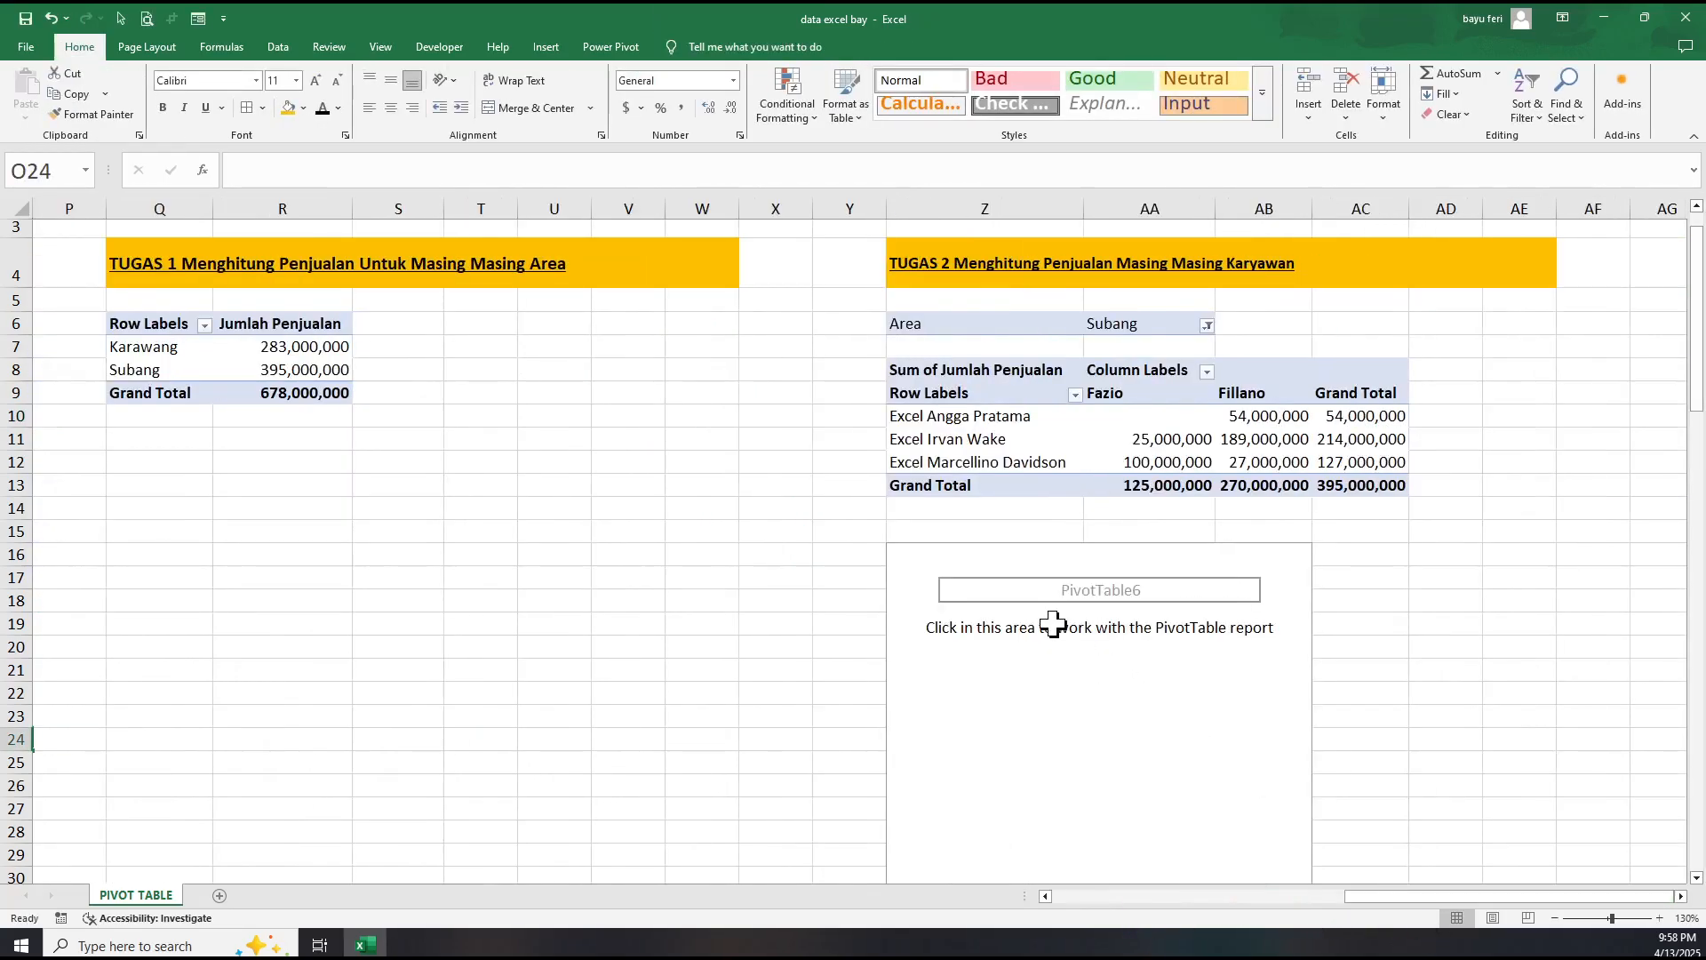
left_click(956, 567)
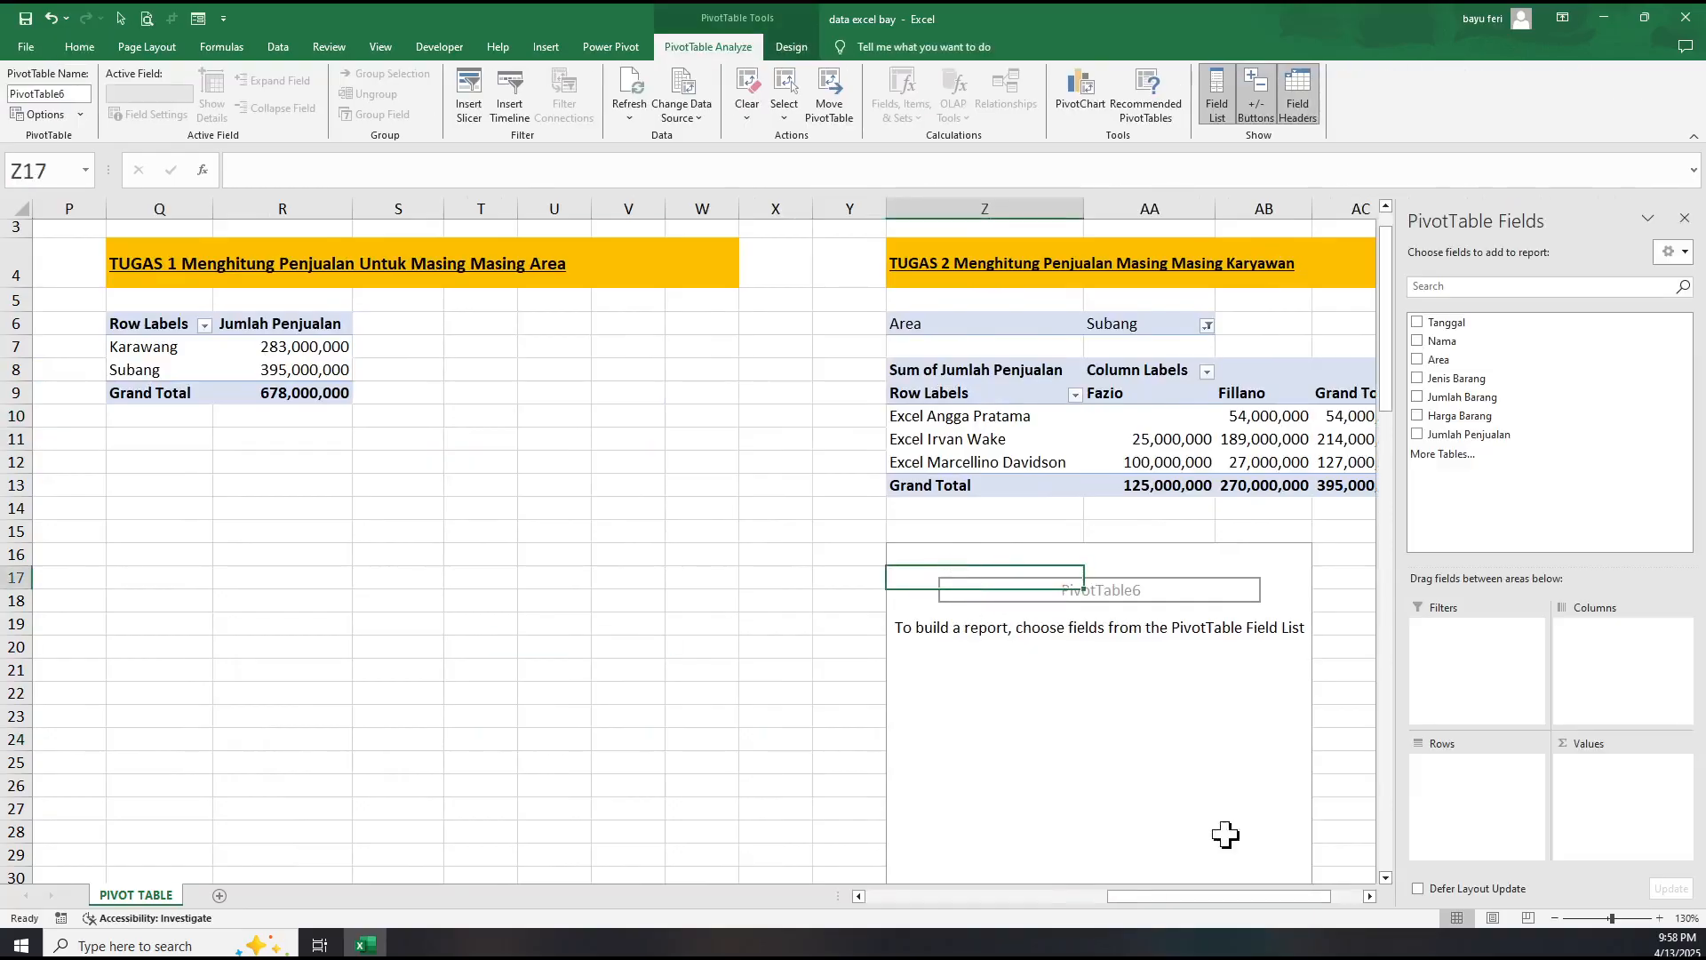
left_click(1369, 897)
left_click(1369, 897)
left_click(1211, 769)
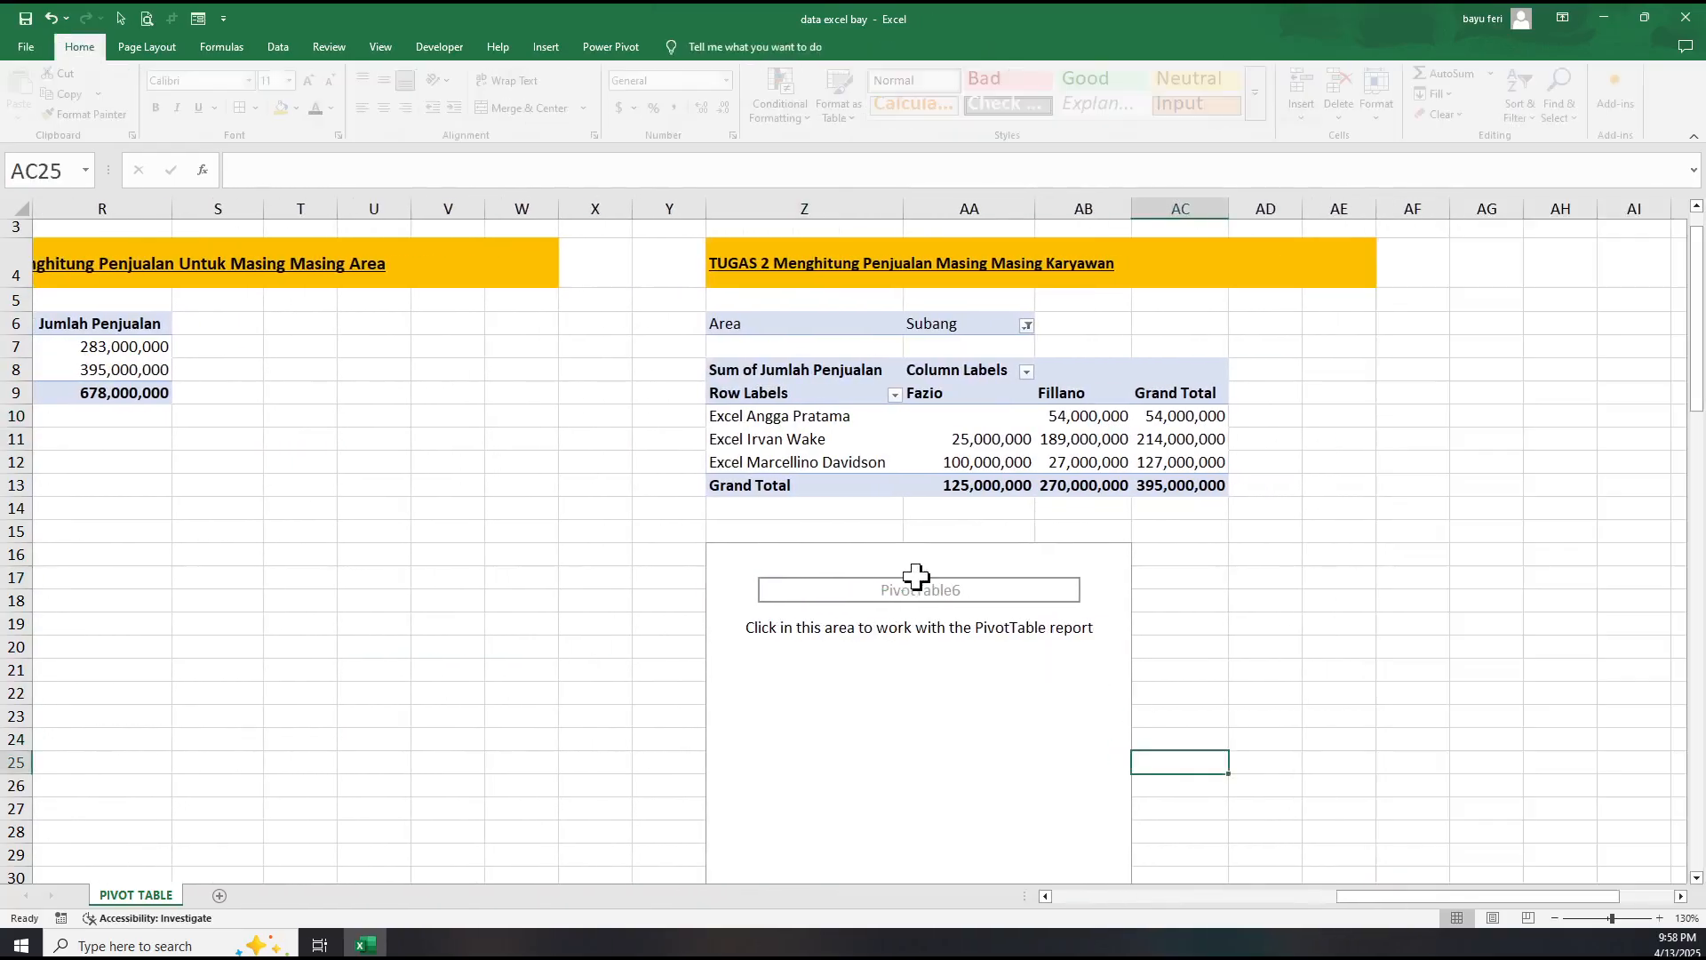
left_click(914, 579)
left_click(808, 555)
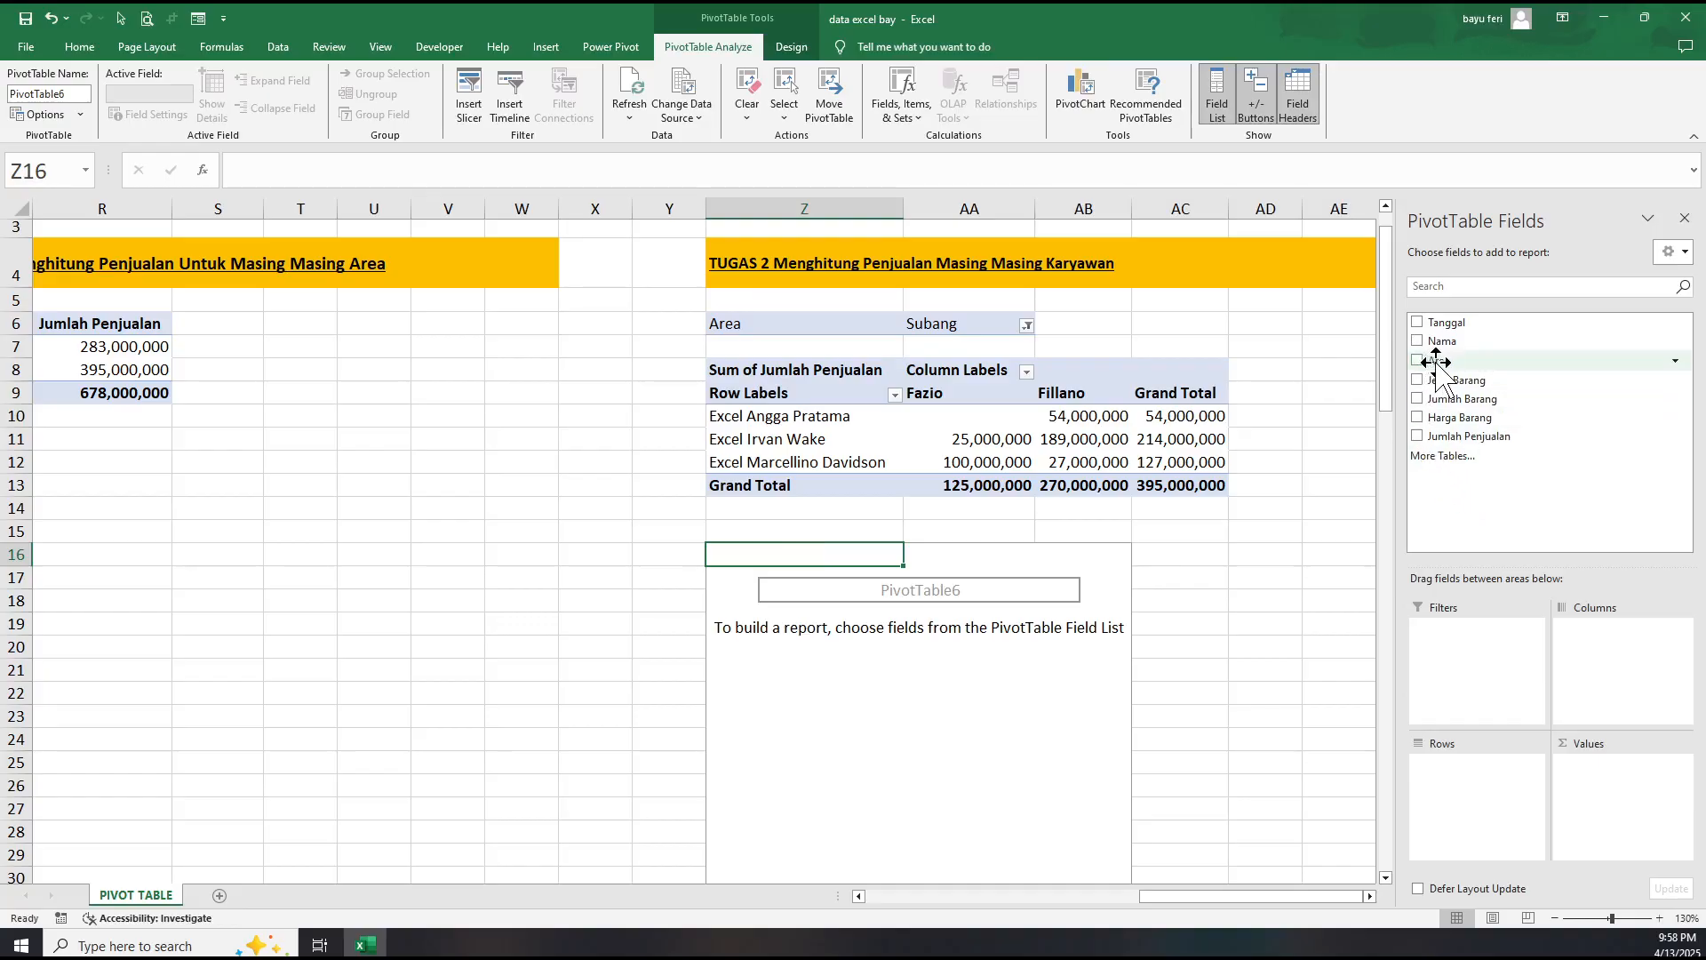
left_click_drag(1441, 342, 1471, 818)
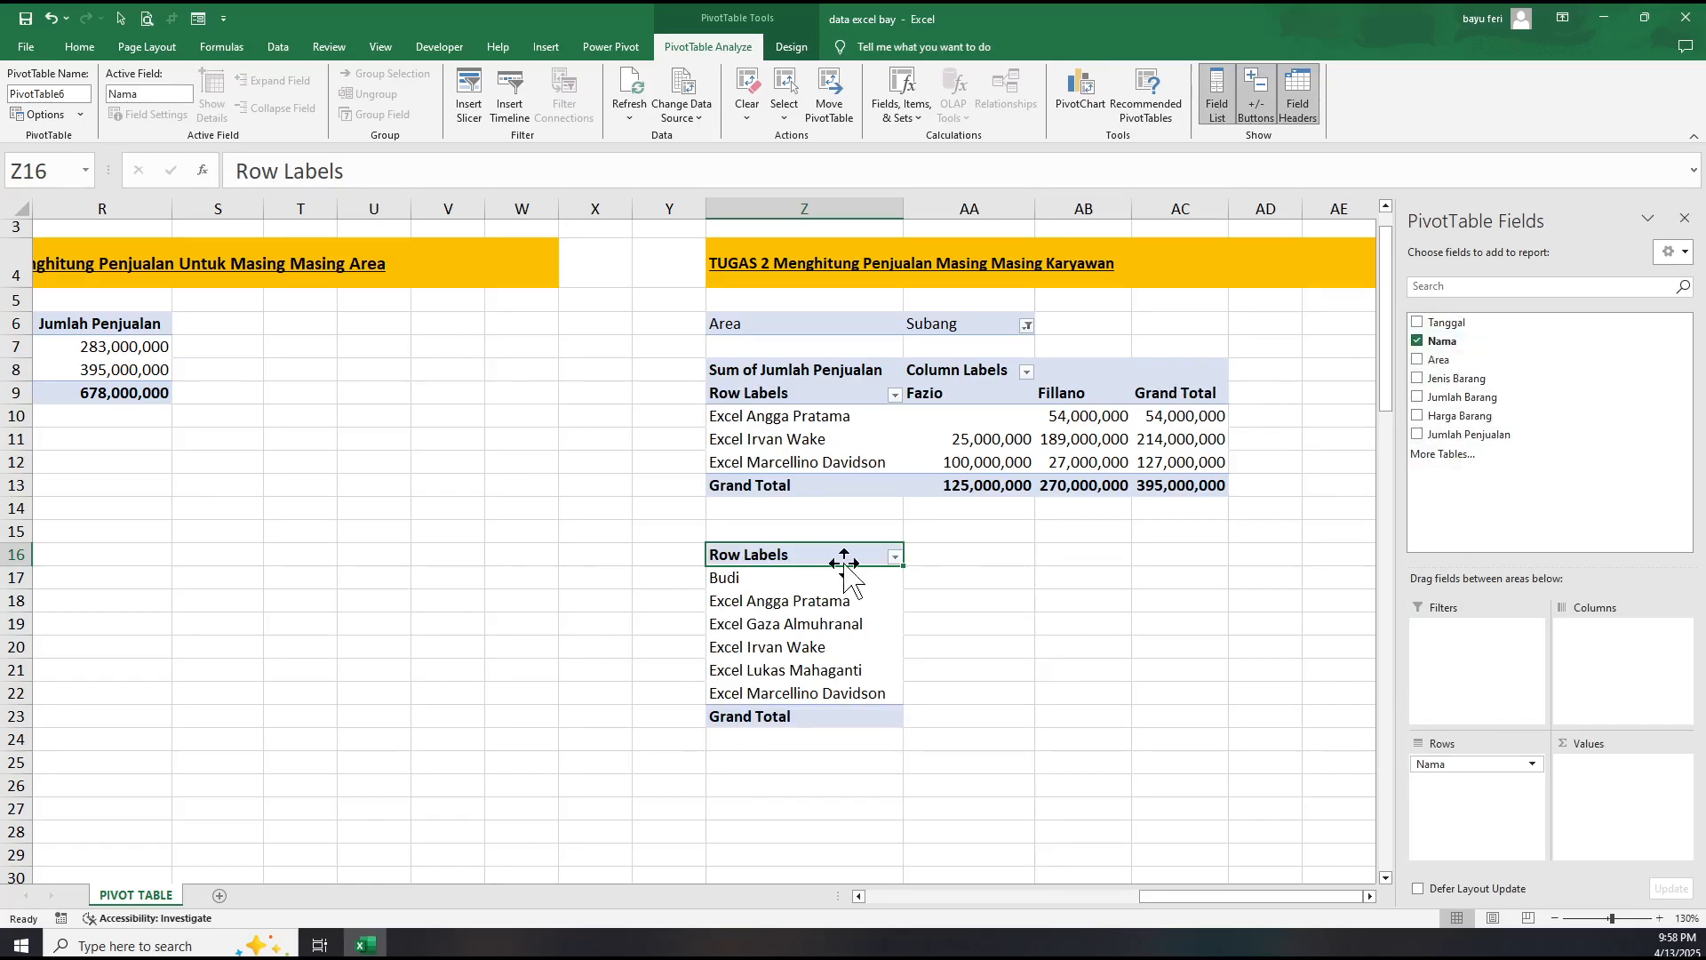
left_click_drag(1449, 360, 1457, 657)
left_click(1134, 583)
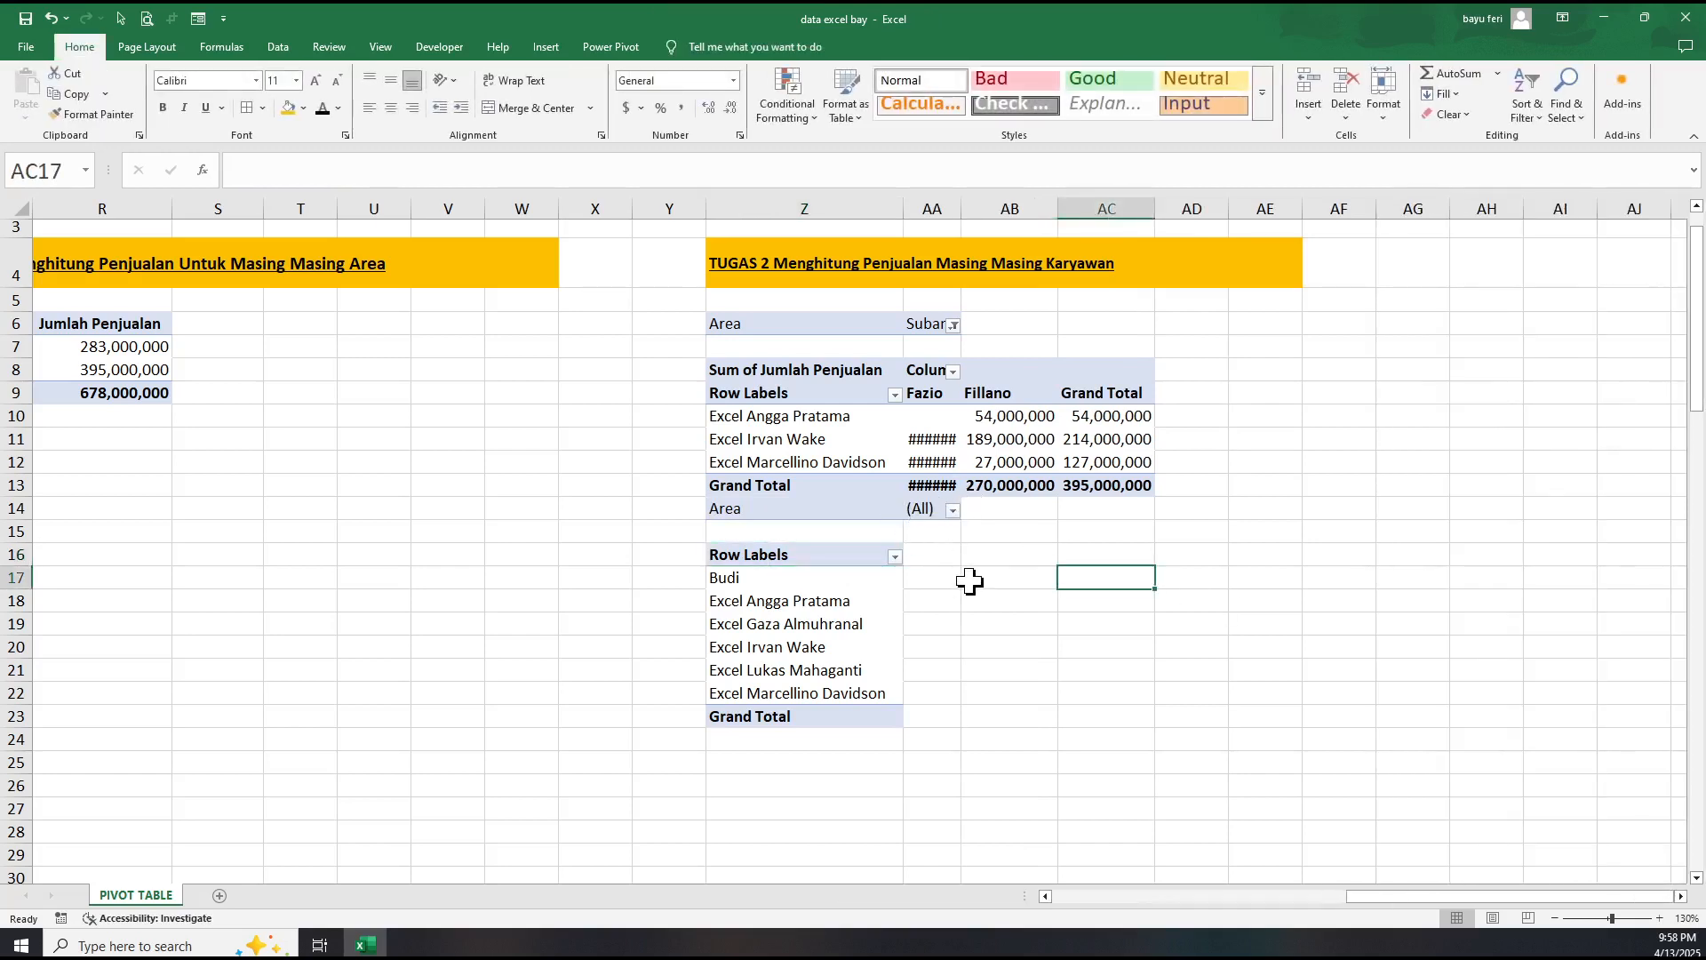
key("ctrl+z")
key("ctrl+z")
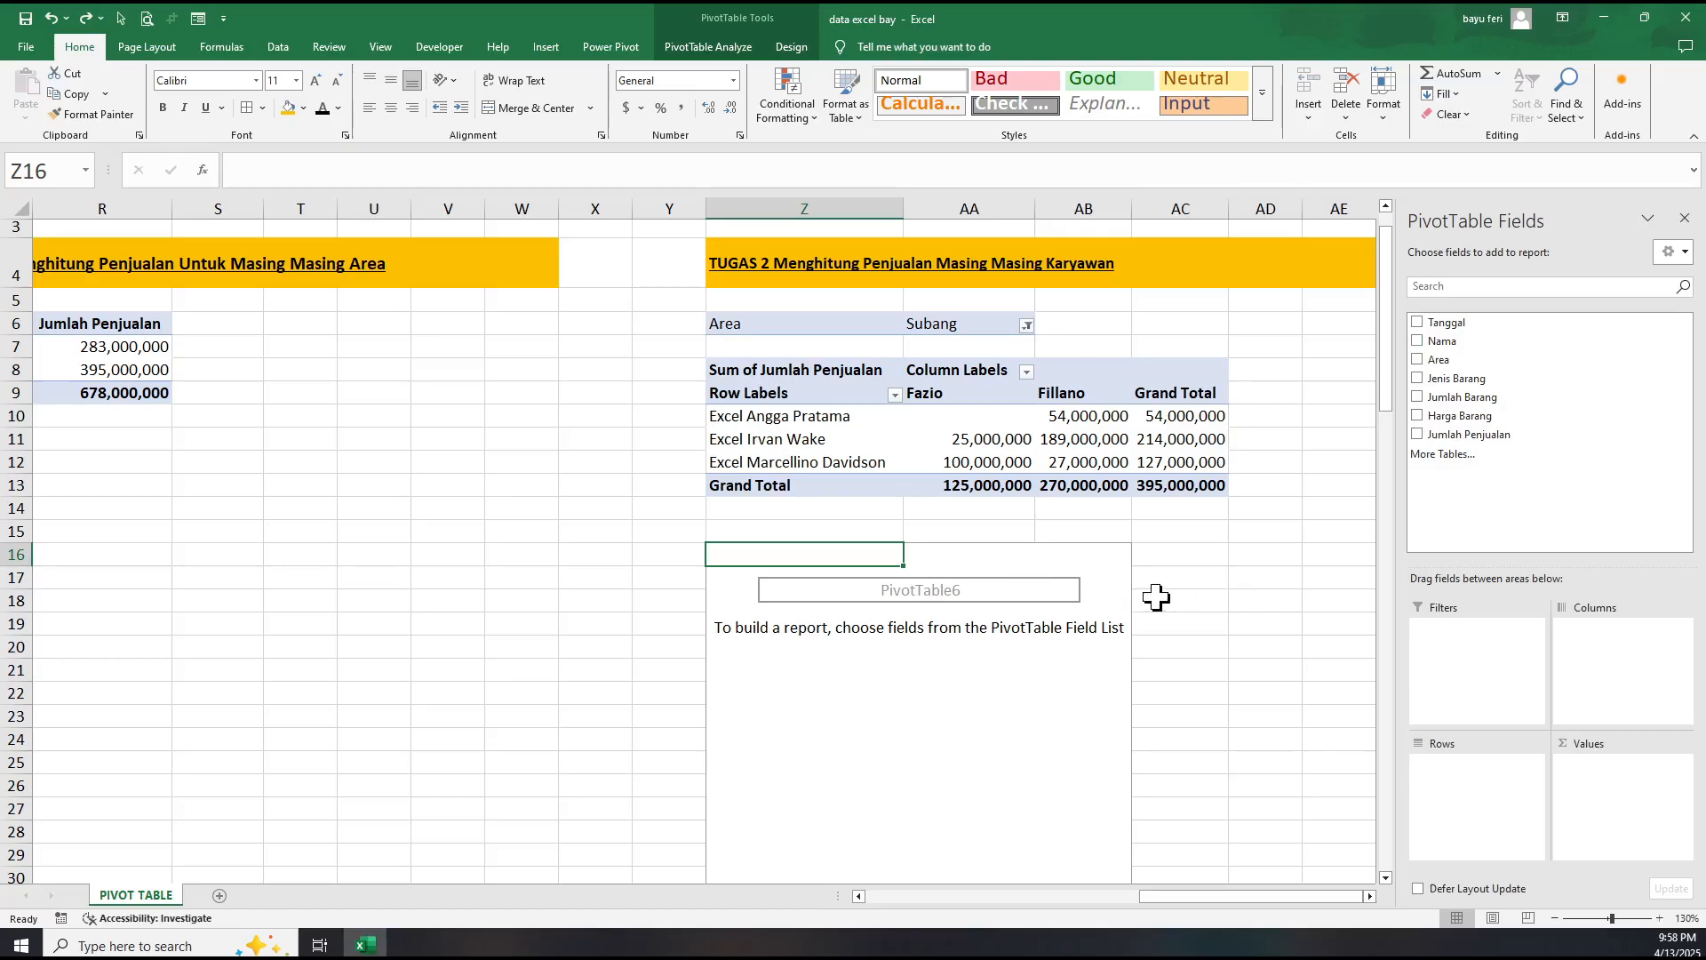
Move the blank pivot table below the TUGAS 2 pivot to cell Z18 of the existing worksheet.
left_click(740, 52)
left_click(827, 124)
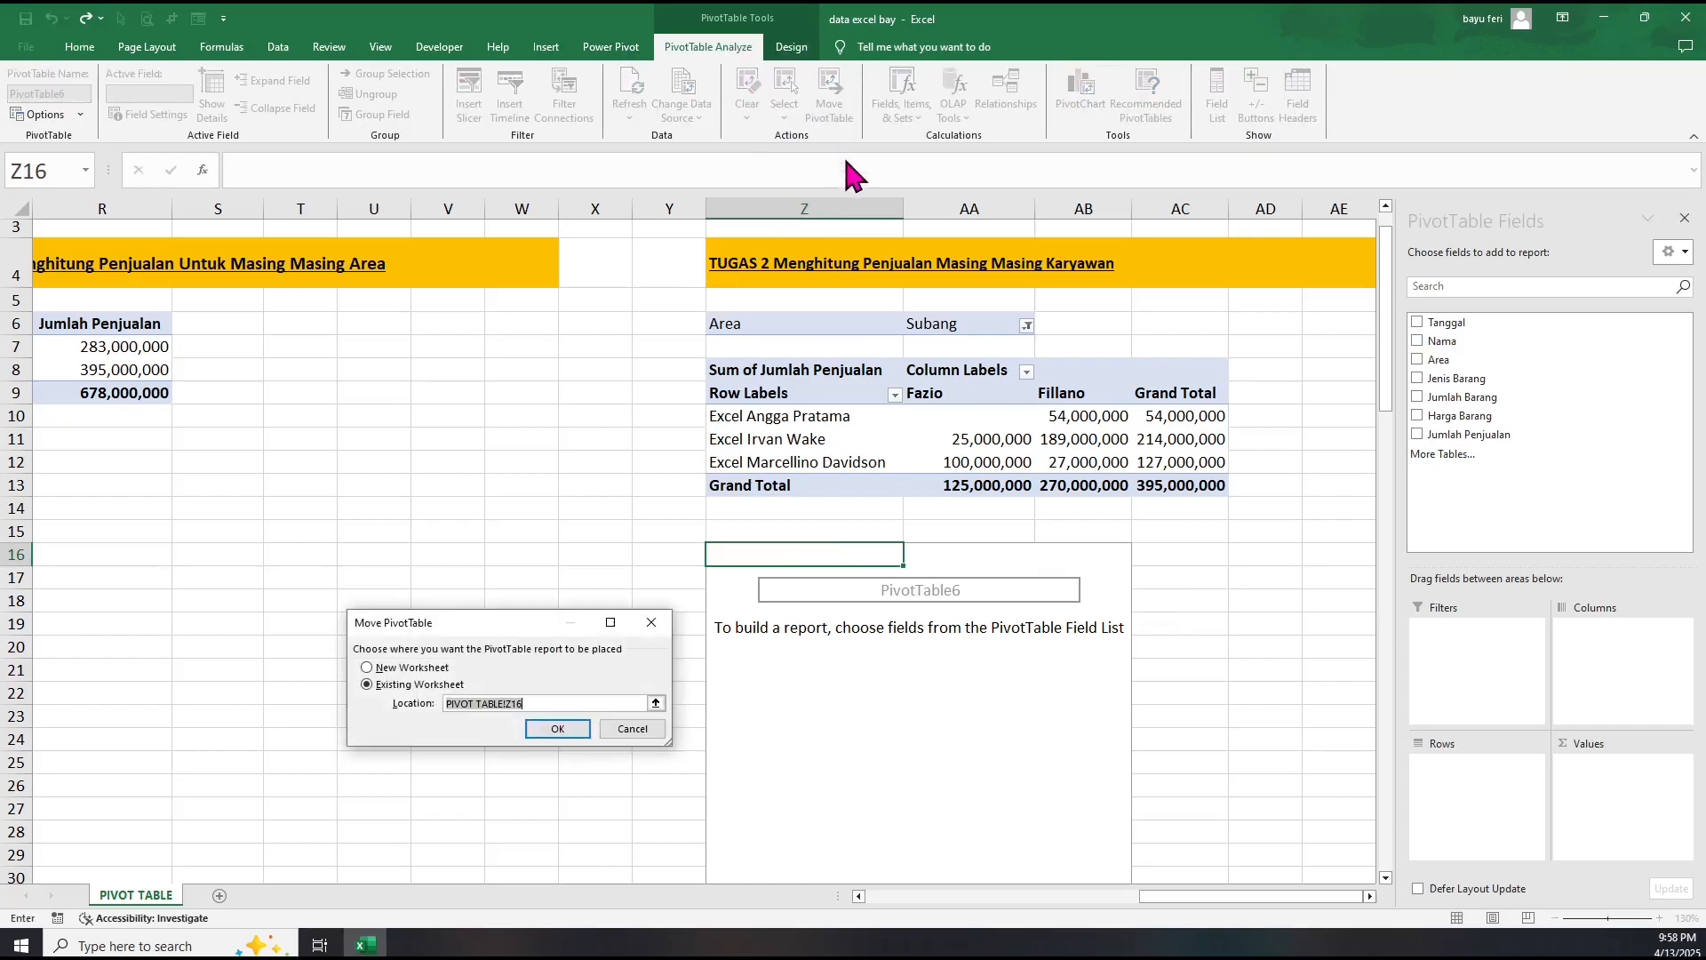
left_click(731, 609)
left_click(557, 728)
left_click(1291, 632)
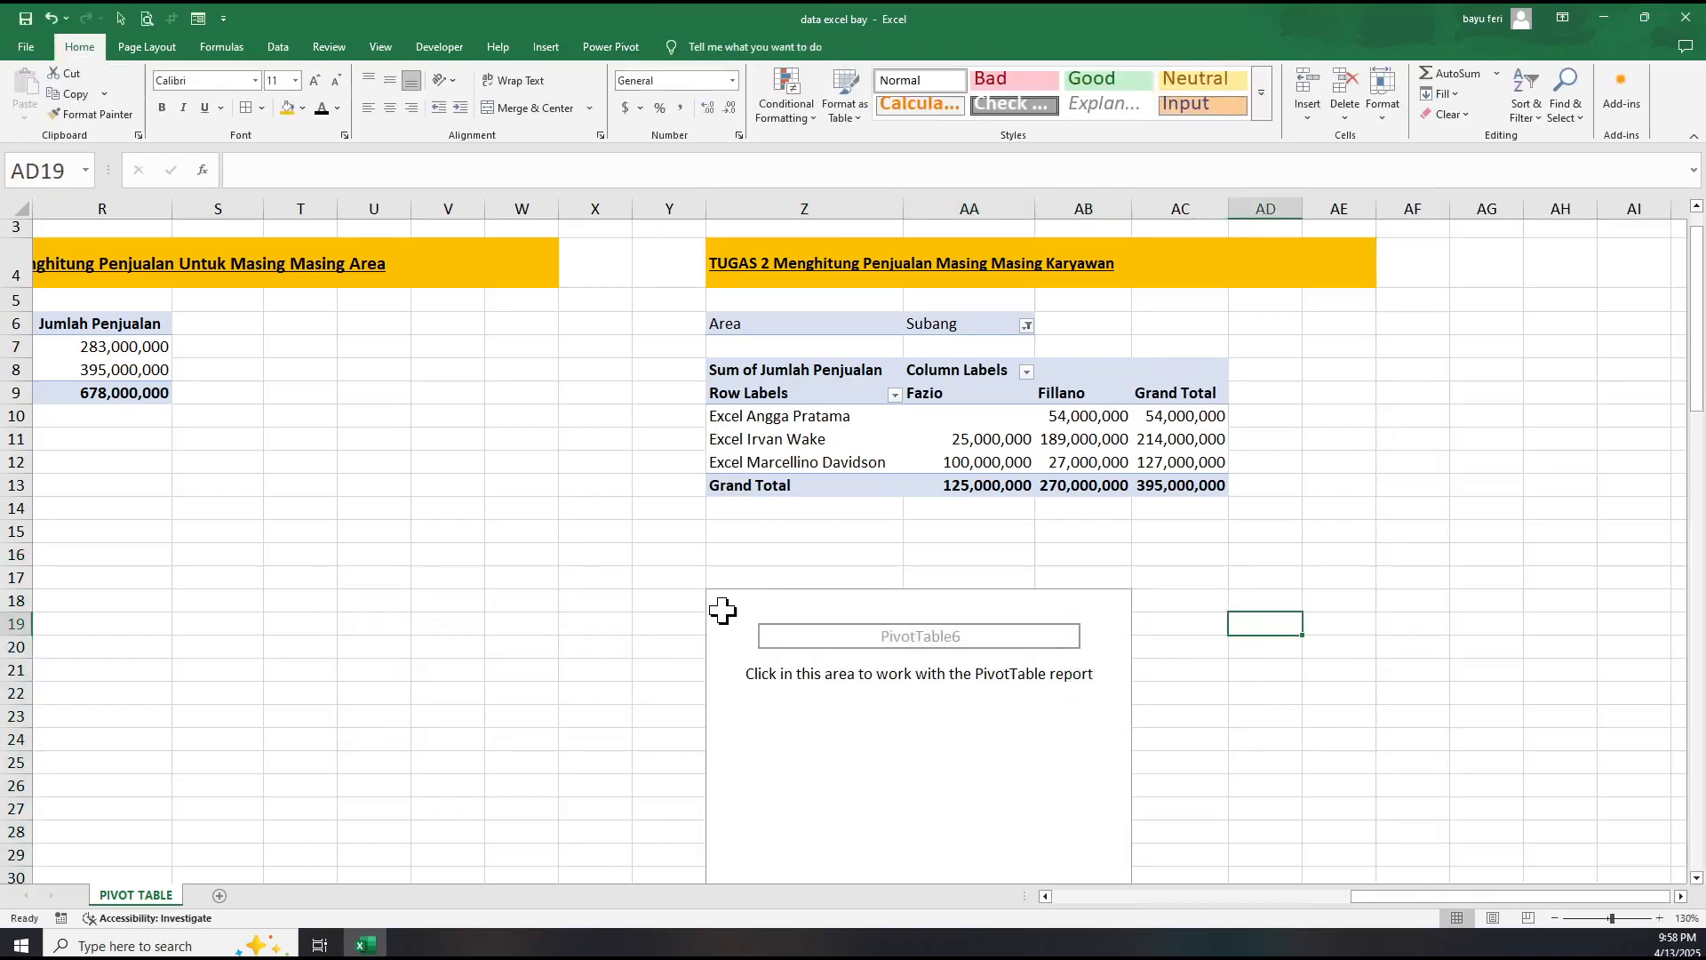
Lay out the blank pivot with Area as filter, Nama as rows, Jenis Barang as columns and the sum of Jumlah Penjualan as values.
left_click(722, 610)
left_click_drag(1435, 358, 1482, 677)
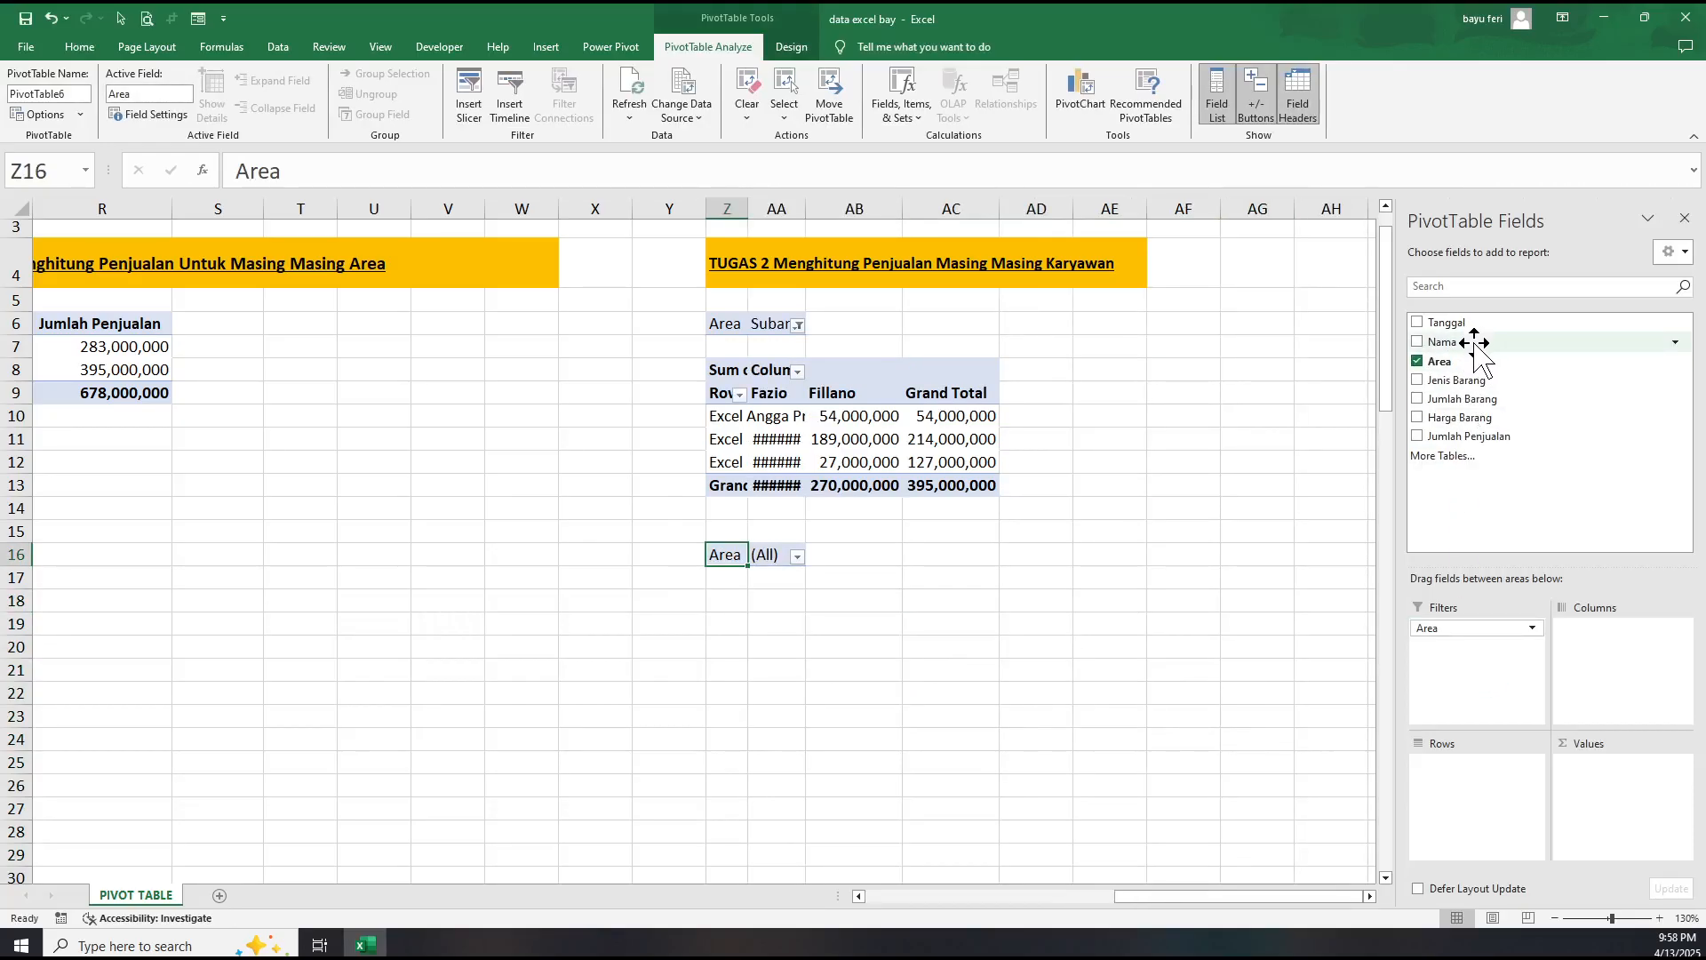
left_click_drag(1471, 343, 1475, 785)
left_click_drag(1467, 433, 1648, 813)
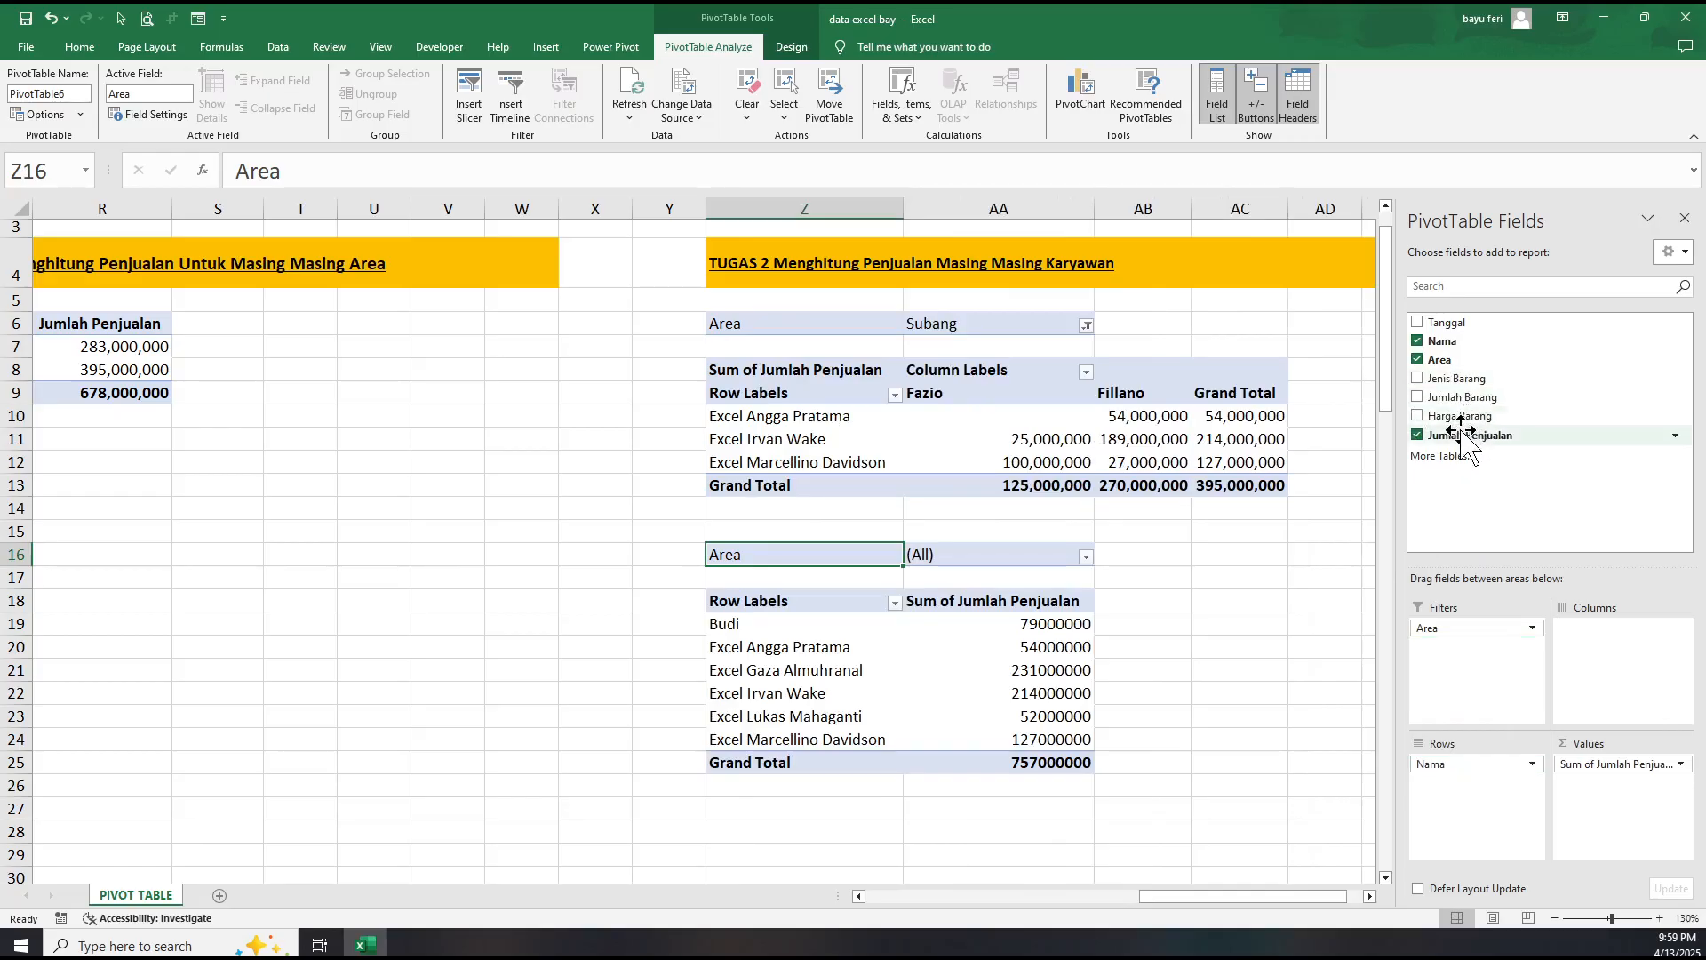
left_click_drag(1471, 379, 1604, 663)
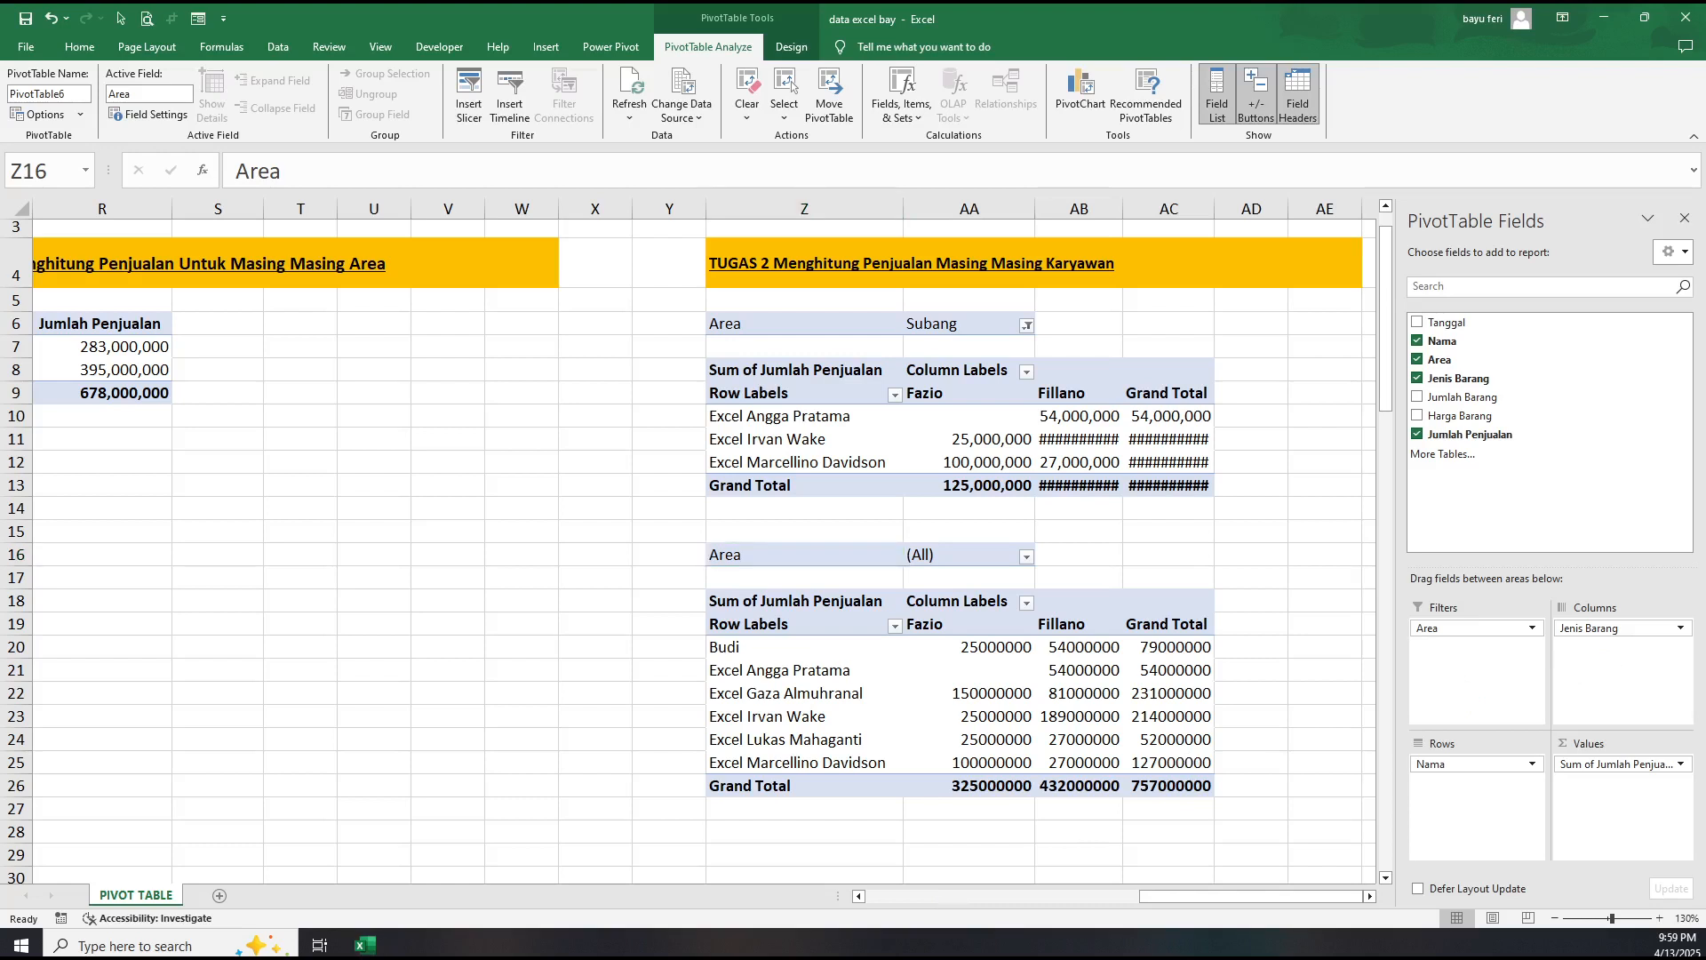
Examine the Fazio, Fillano and Grand Total sales per employee in the new pivot, including the newly added employee's row.
left_click(1371, 896)
left_click(1369, 896)
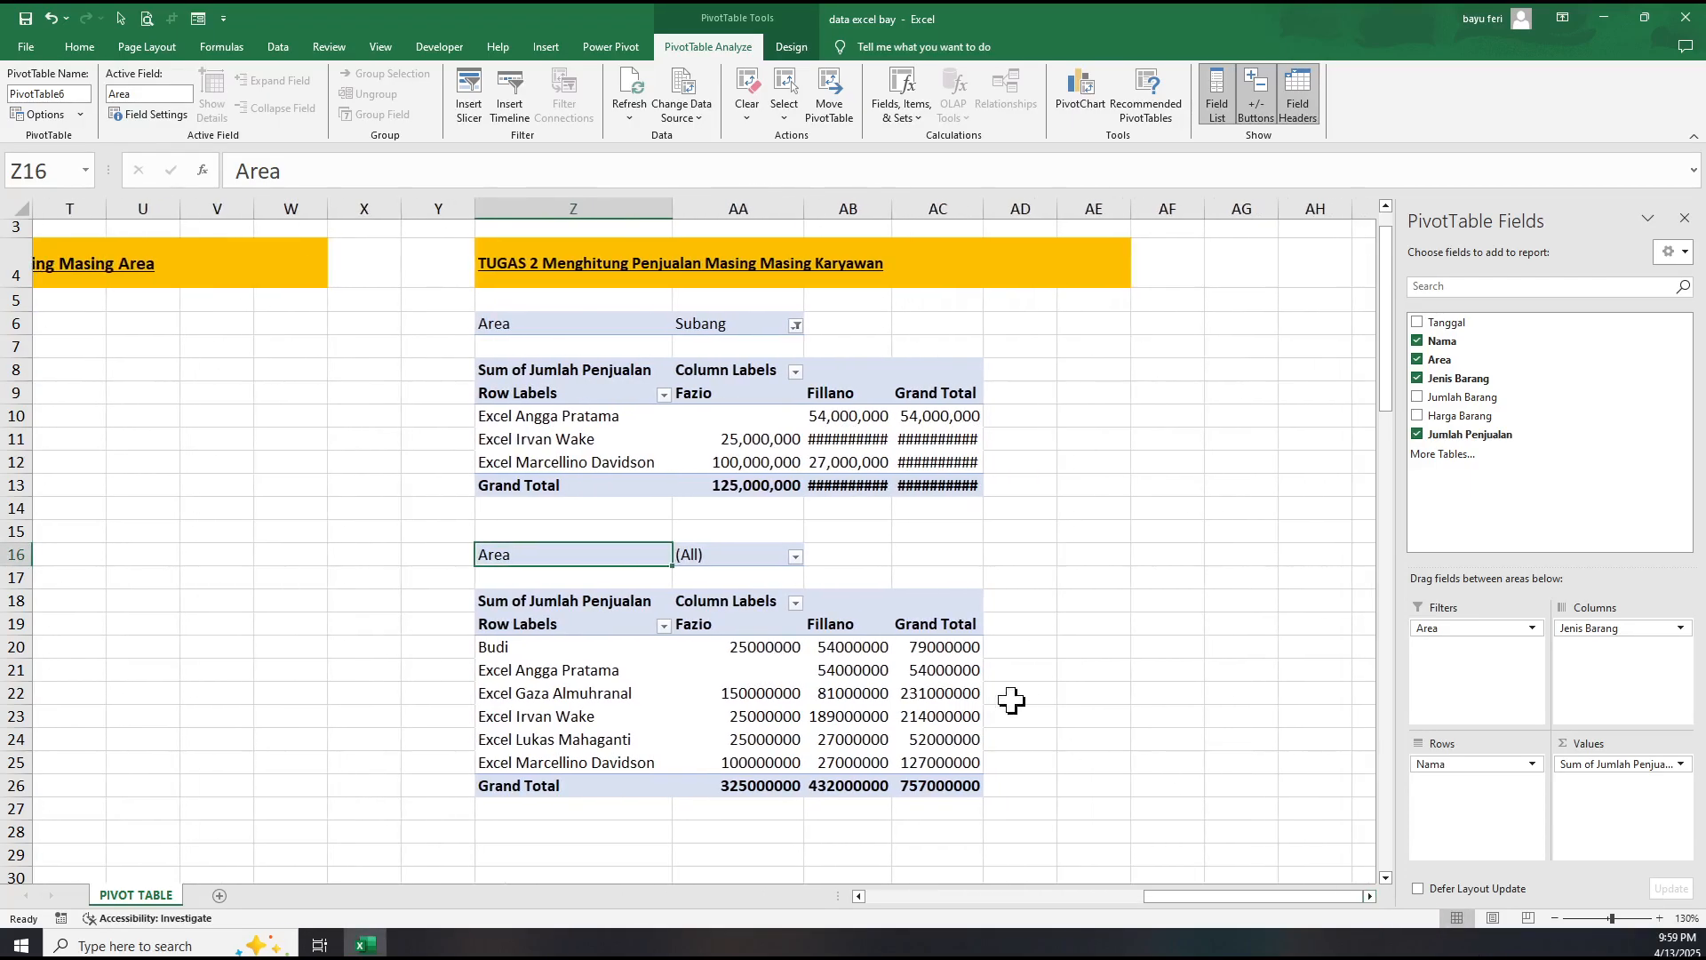
left_click(868, 701)
left_click(1097, 663)
left_click(946, 647)
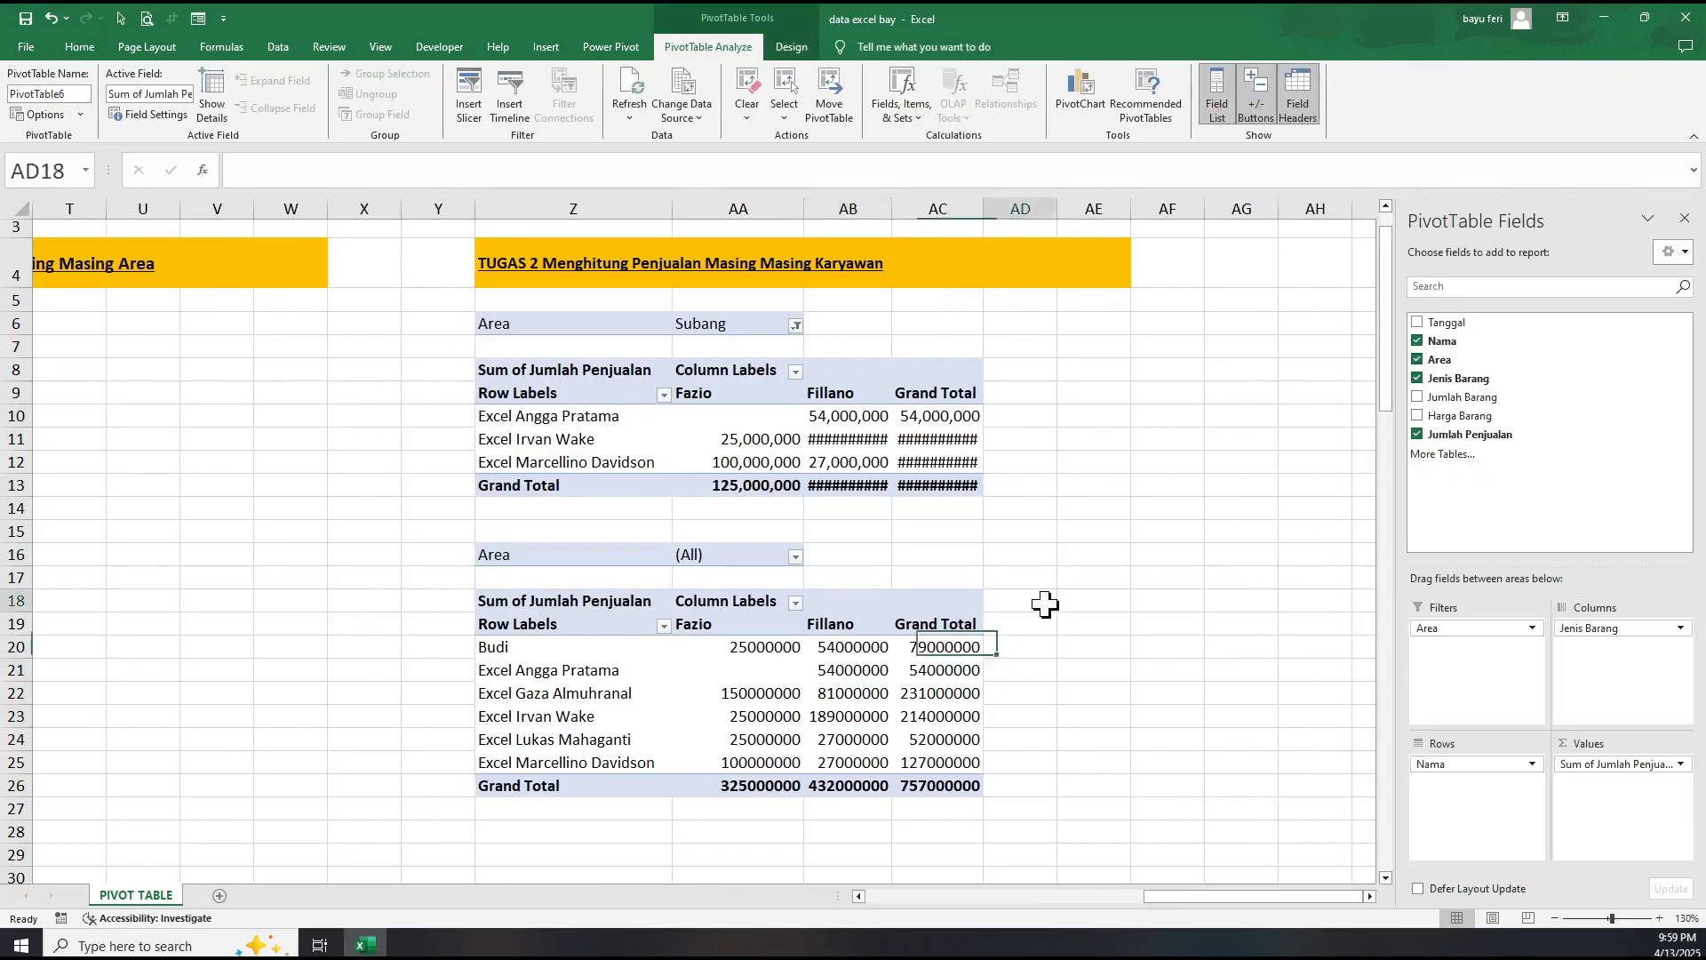
left_click(1045, 604)
left_click(845, 694)
left_click(845, 648)
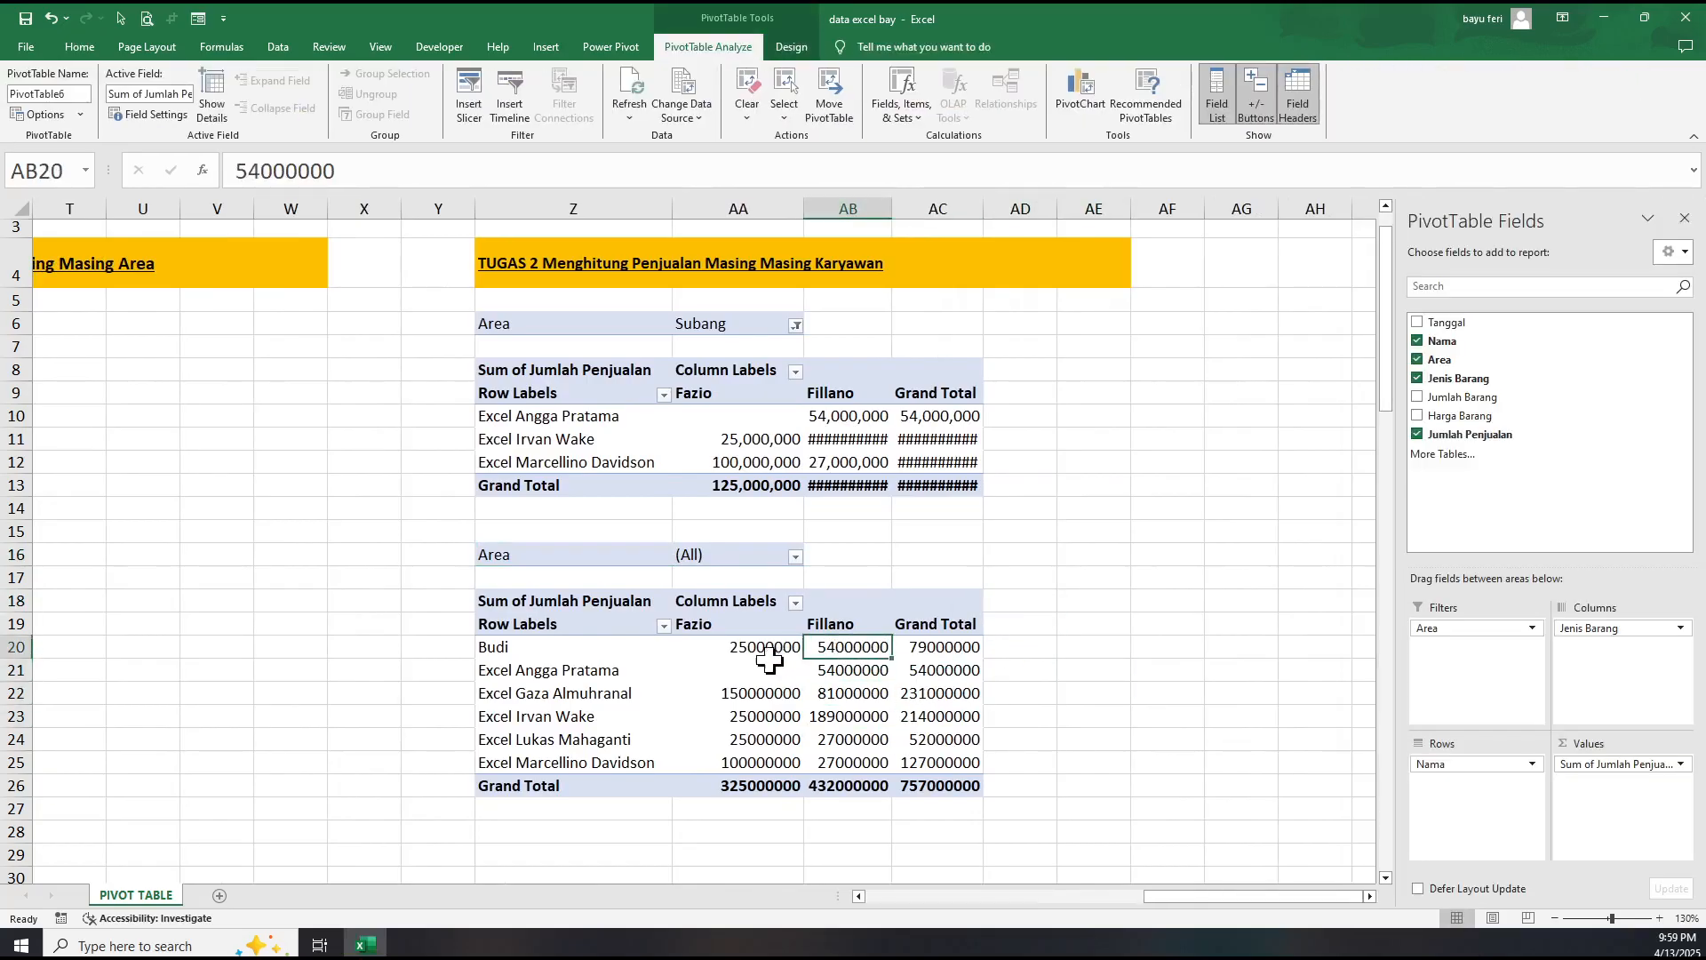
left_click(1081, 667)
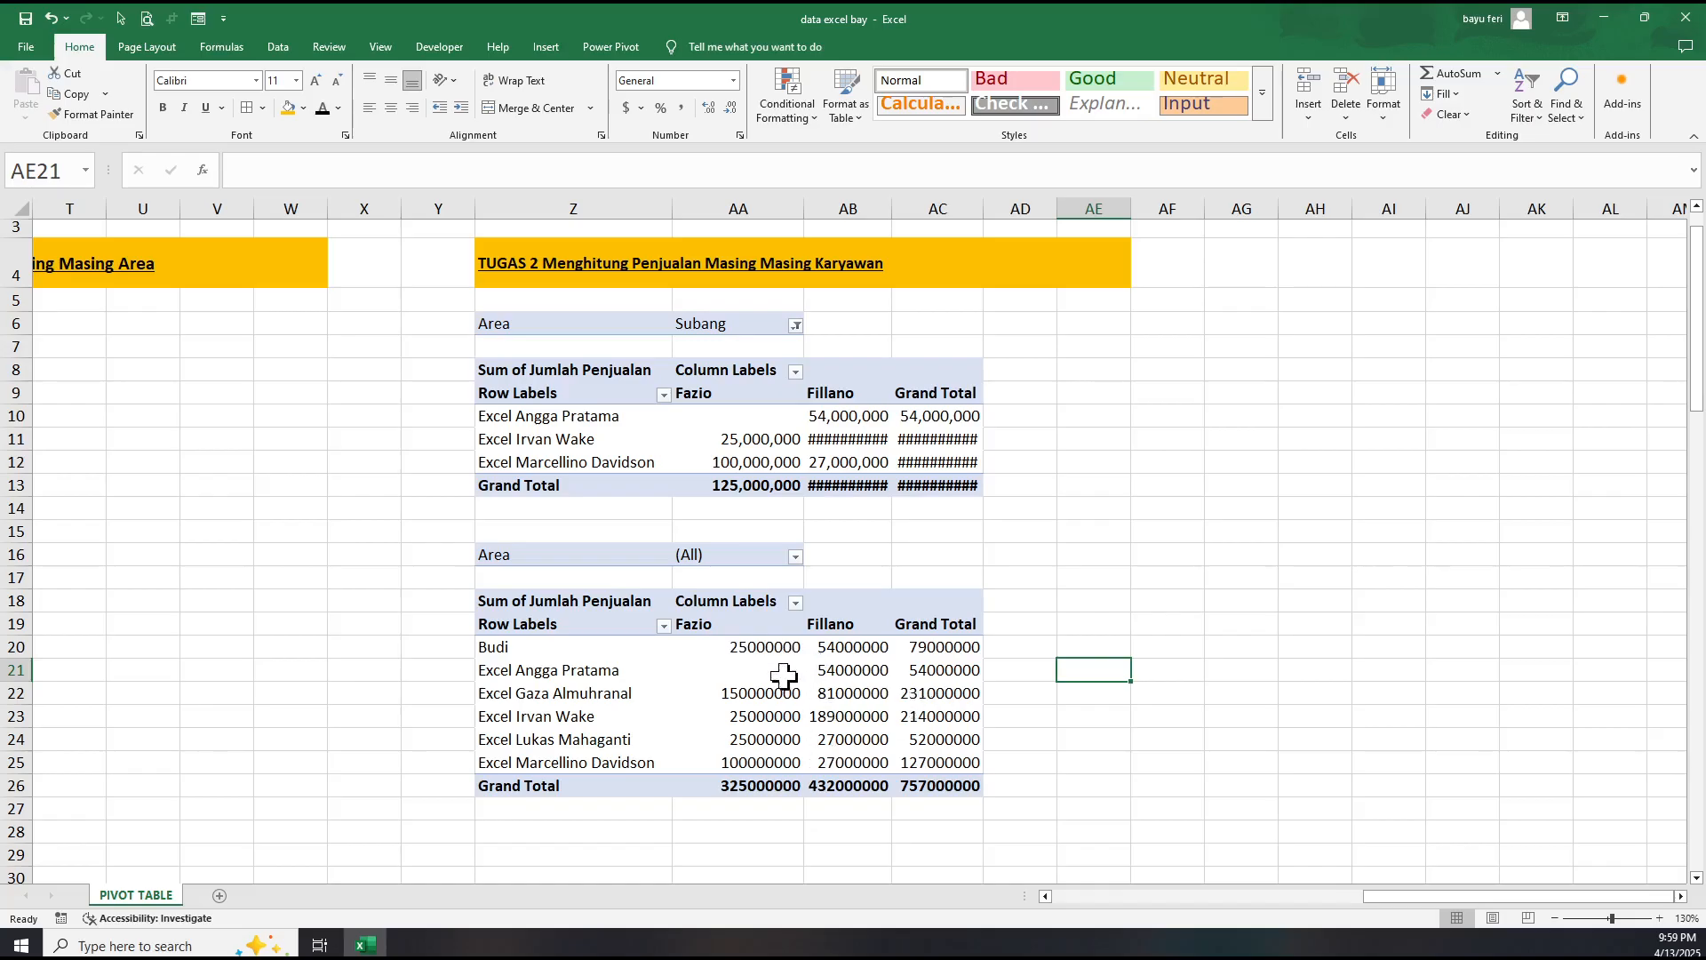
left_click(765, 655)
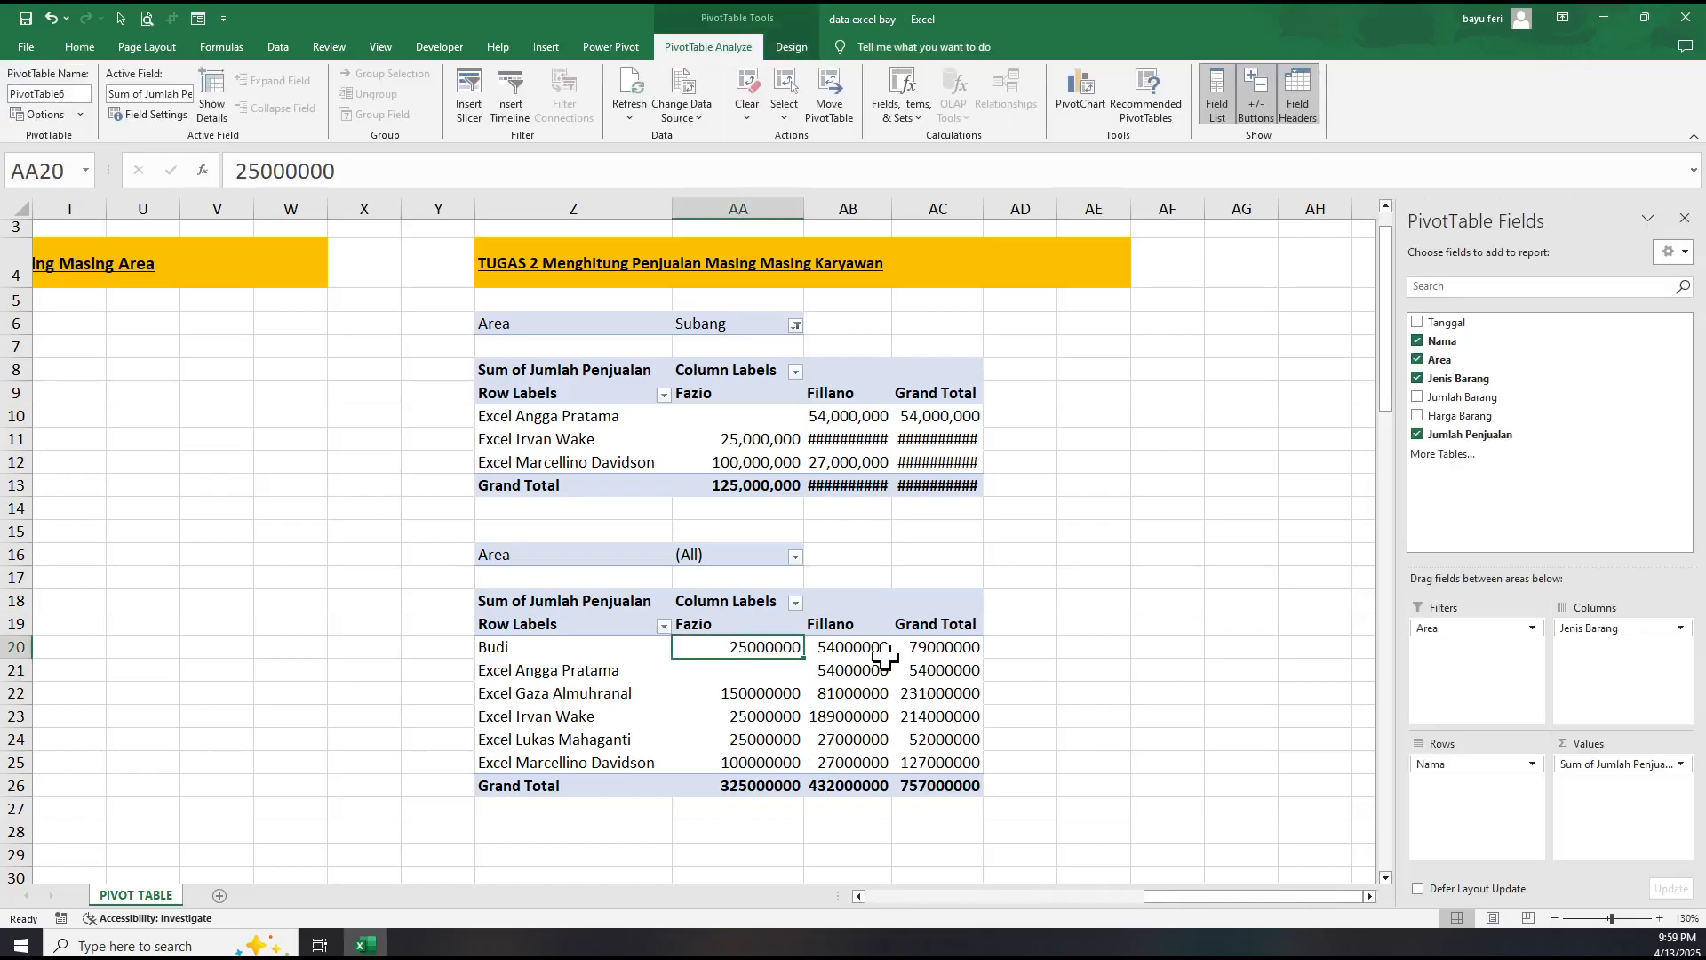
left_click(880, 648)
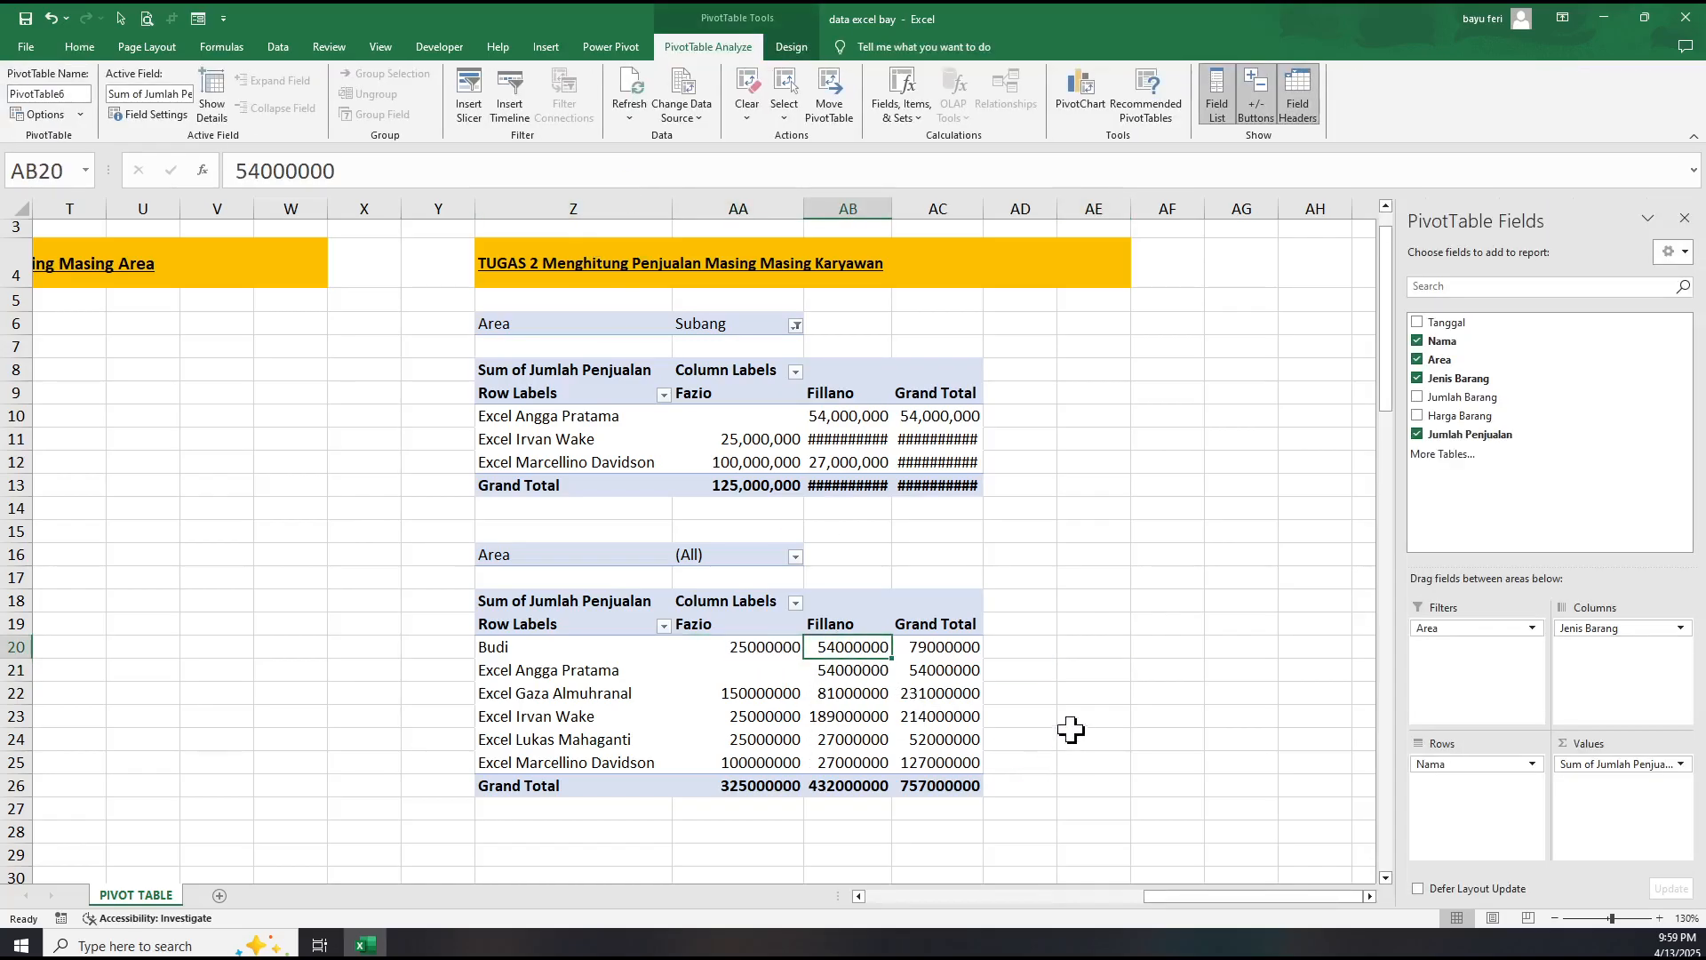
left_click(791, 716)
left_click(853, 717)
left_click(769, 720)
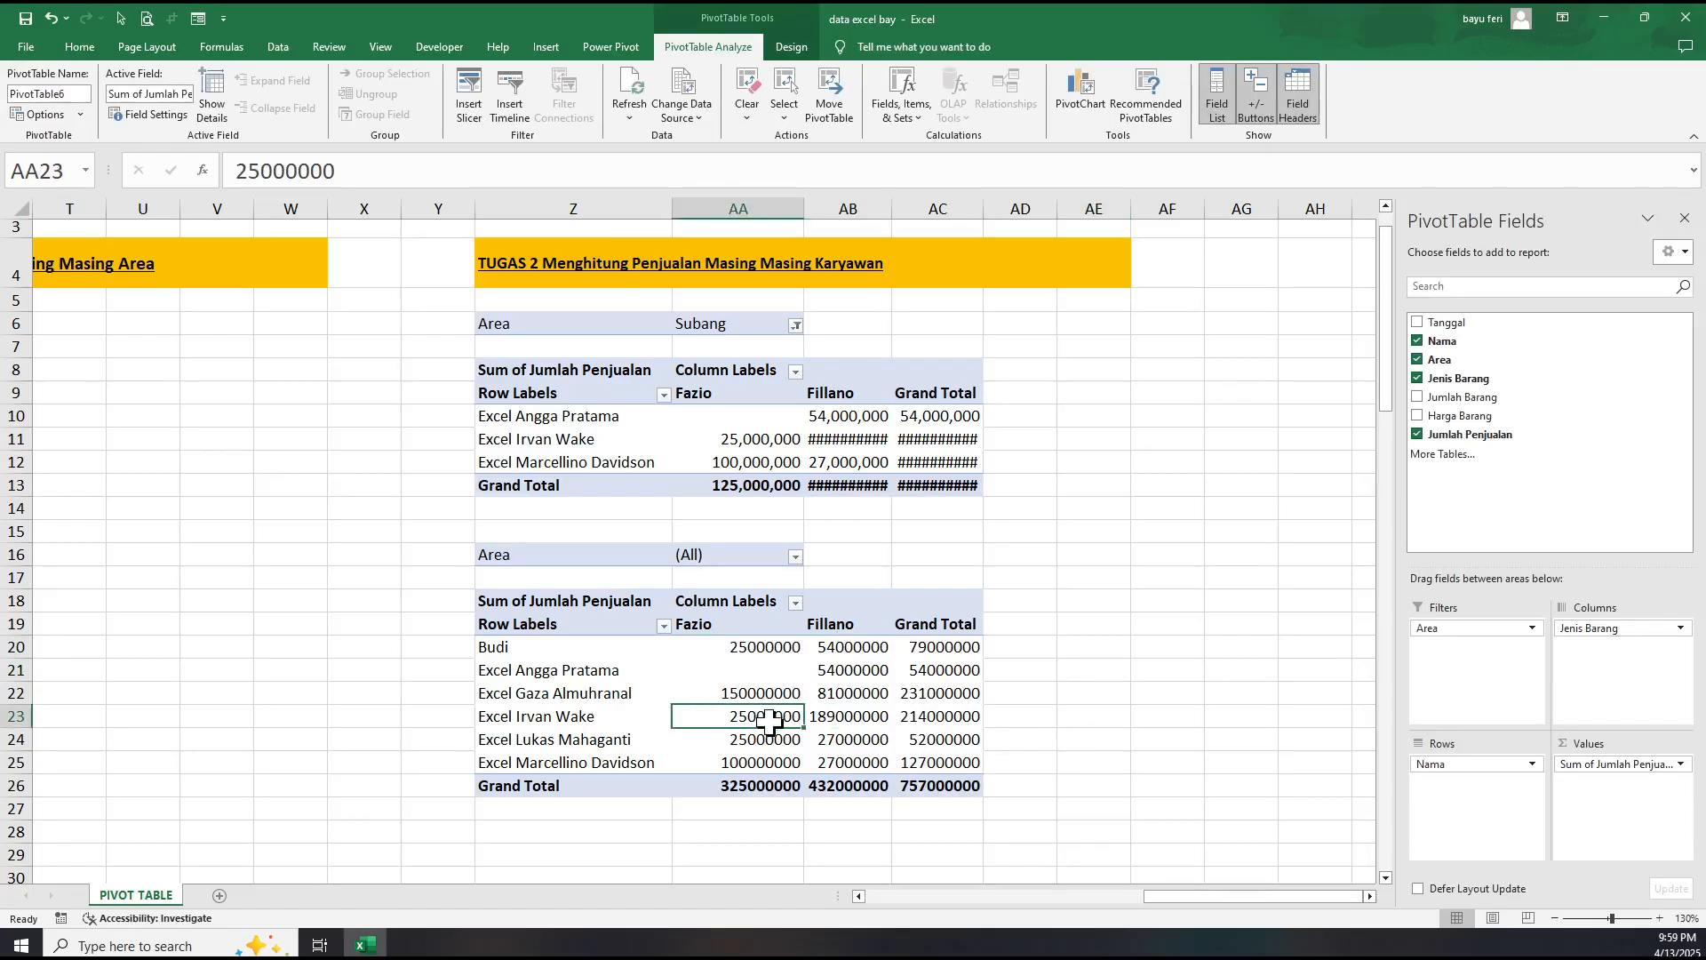
left_click(689, 763)
left_click(573, 694)
Filter the lower TUGAS 2 pivot table to the Subang area.
left_click(795, 557)
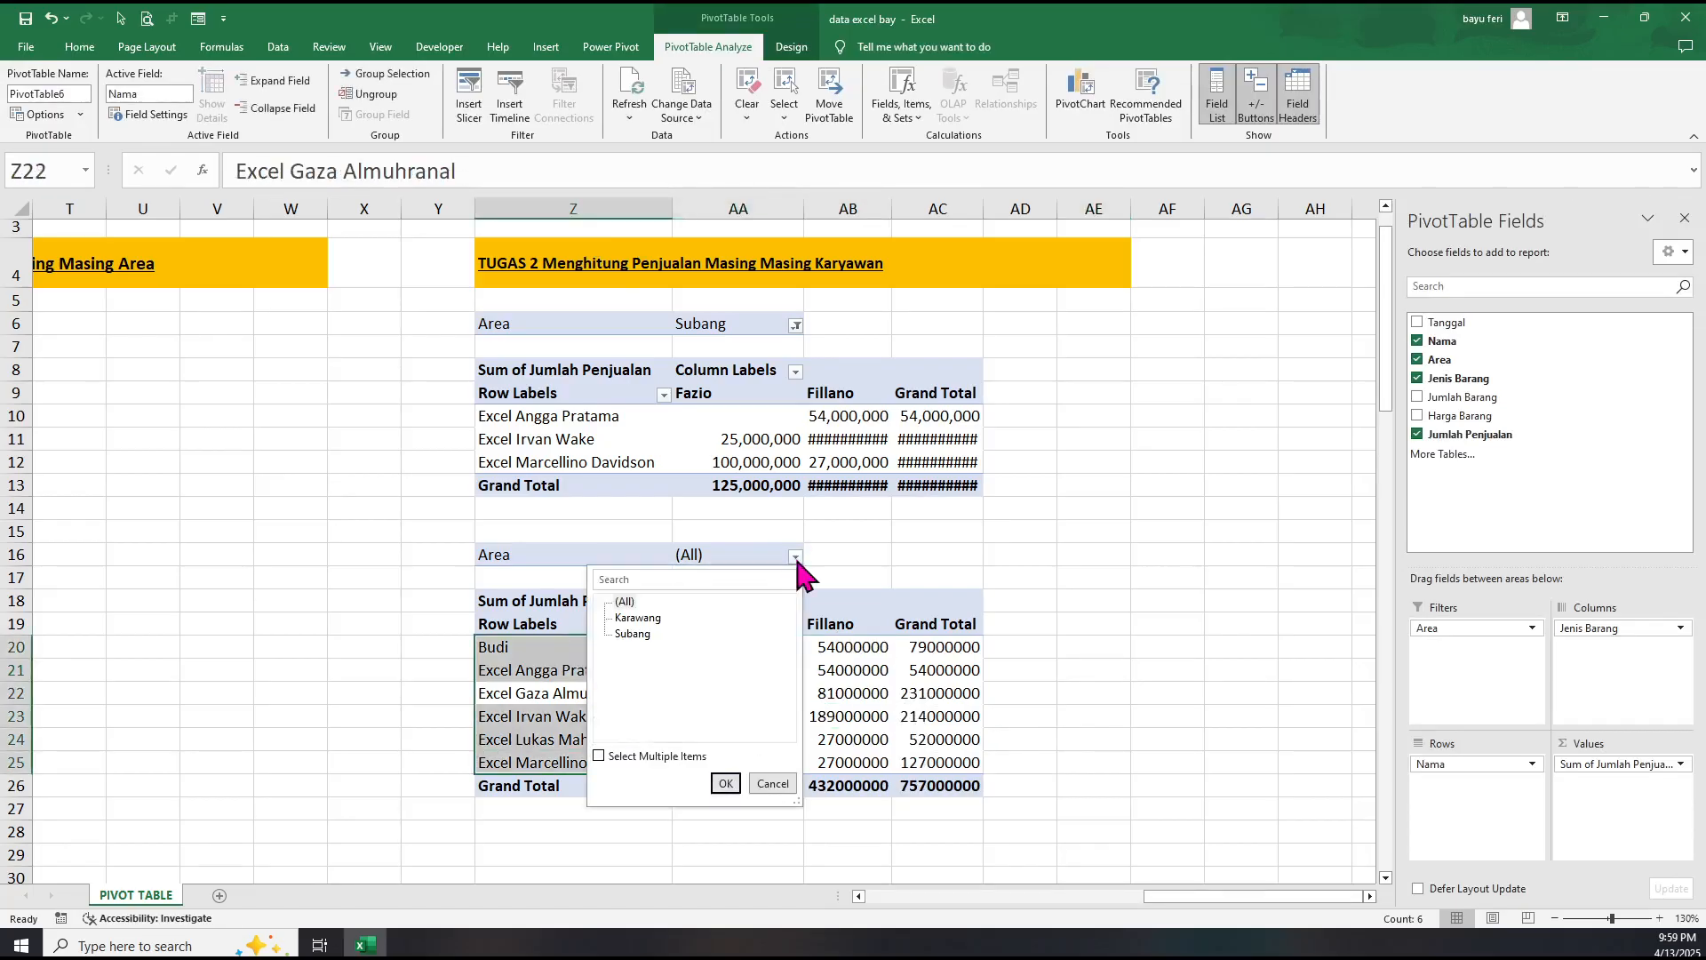
left_click(640, 634)
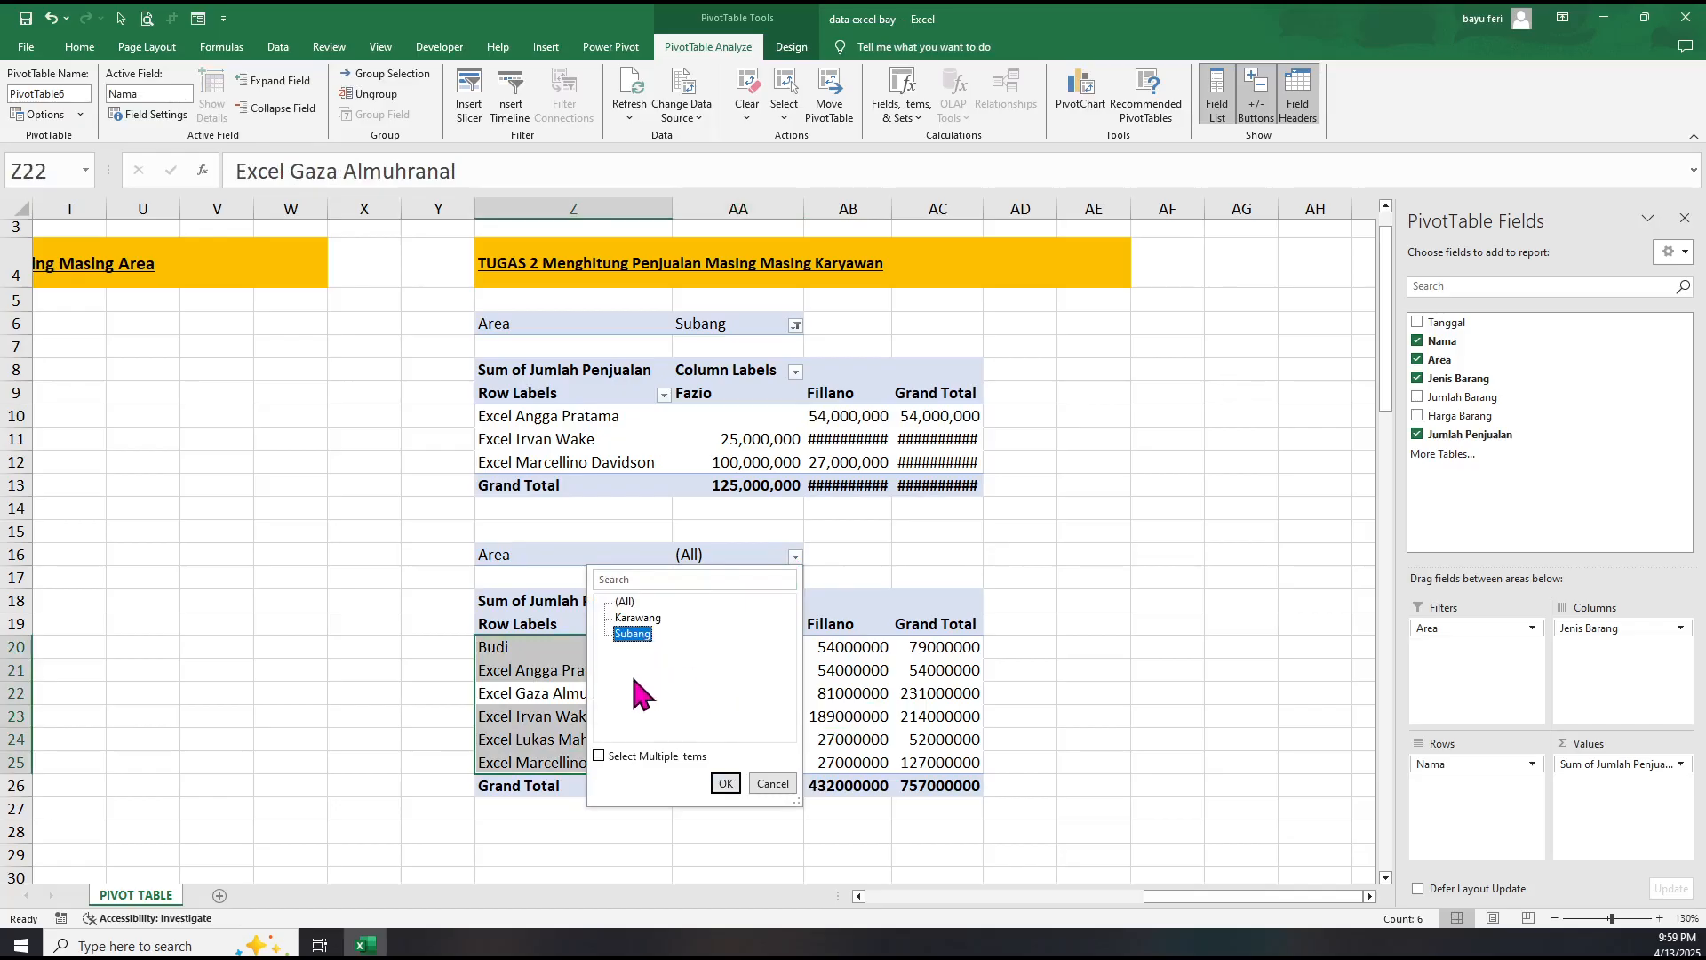
left_click(726, 783)
left_click(1074, 653)
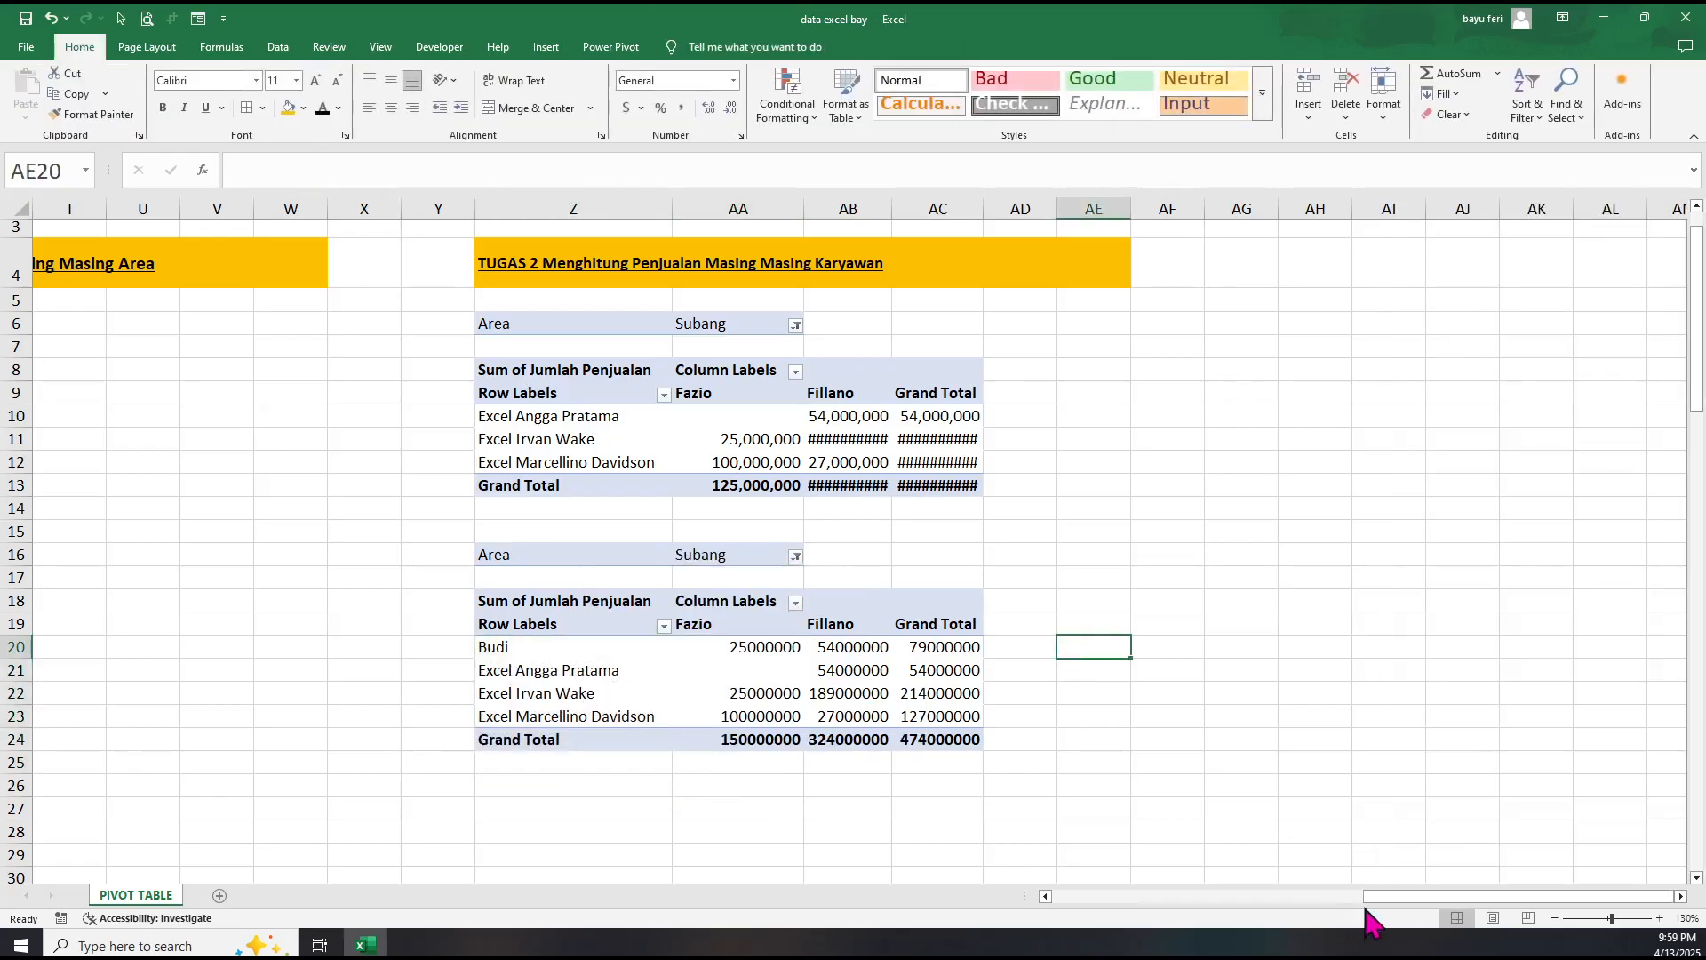
Give columns Z to AC a uniform width that fits the full Fillano and Grand Total figures.
left_click_drag(1420, 911, 1382, 924)
left_click(1337, 620)
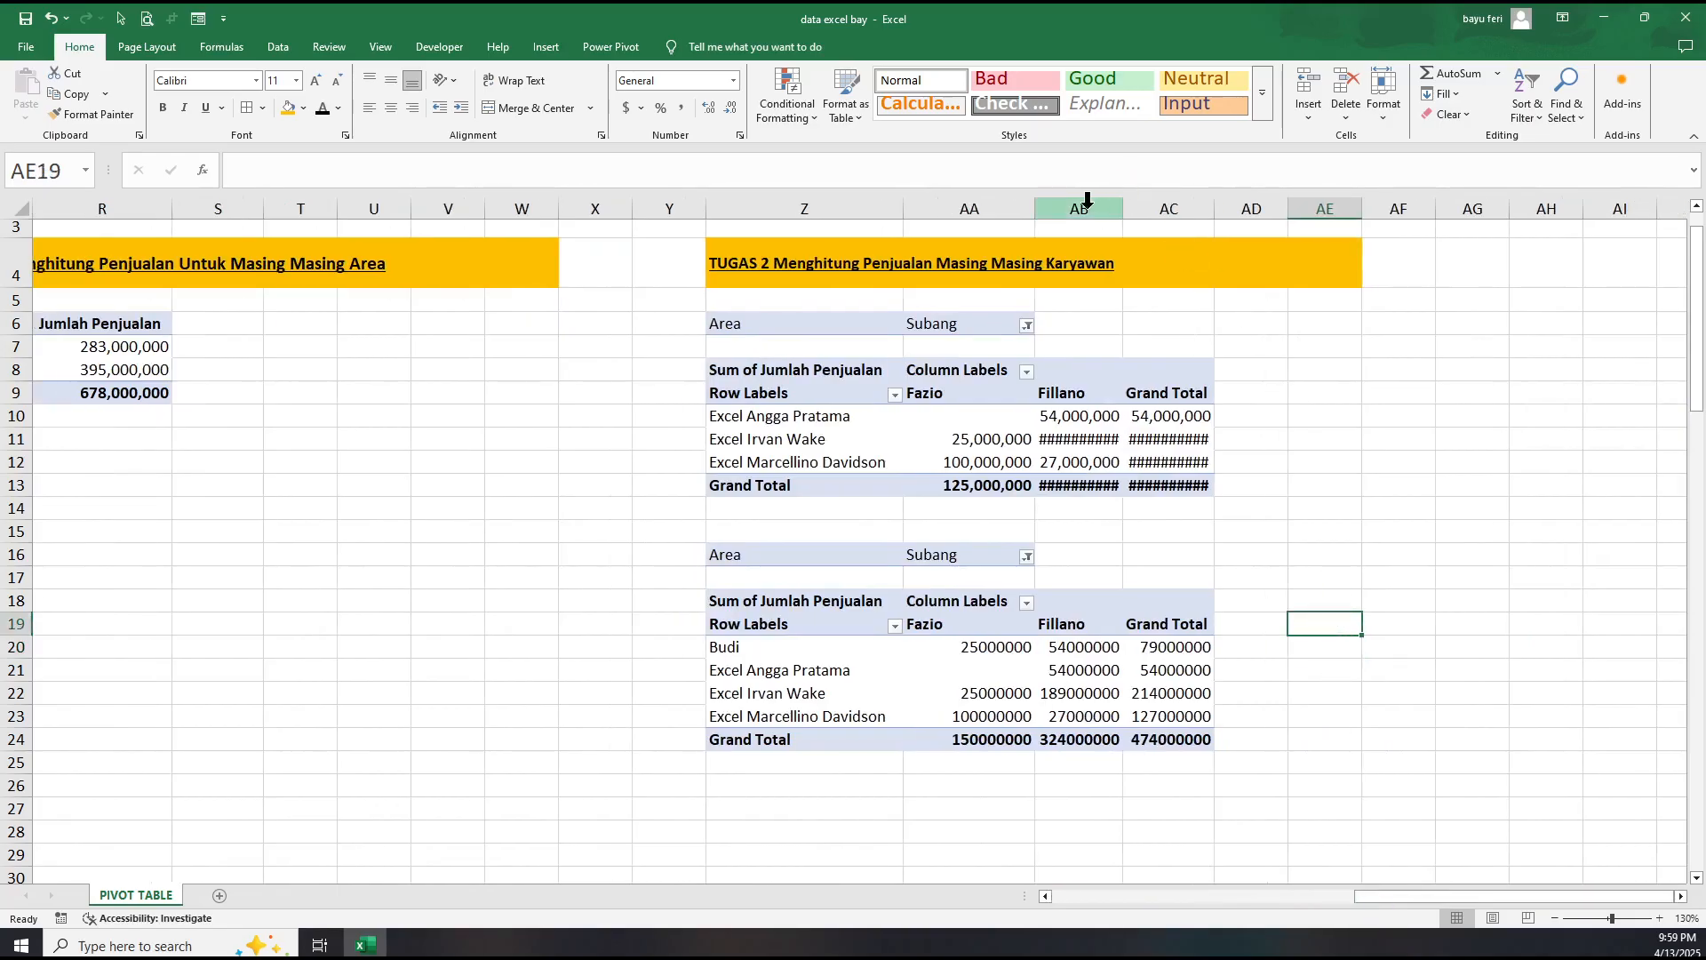
left_click_drag(805, 206, 1300, 213)
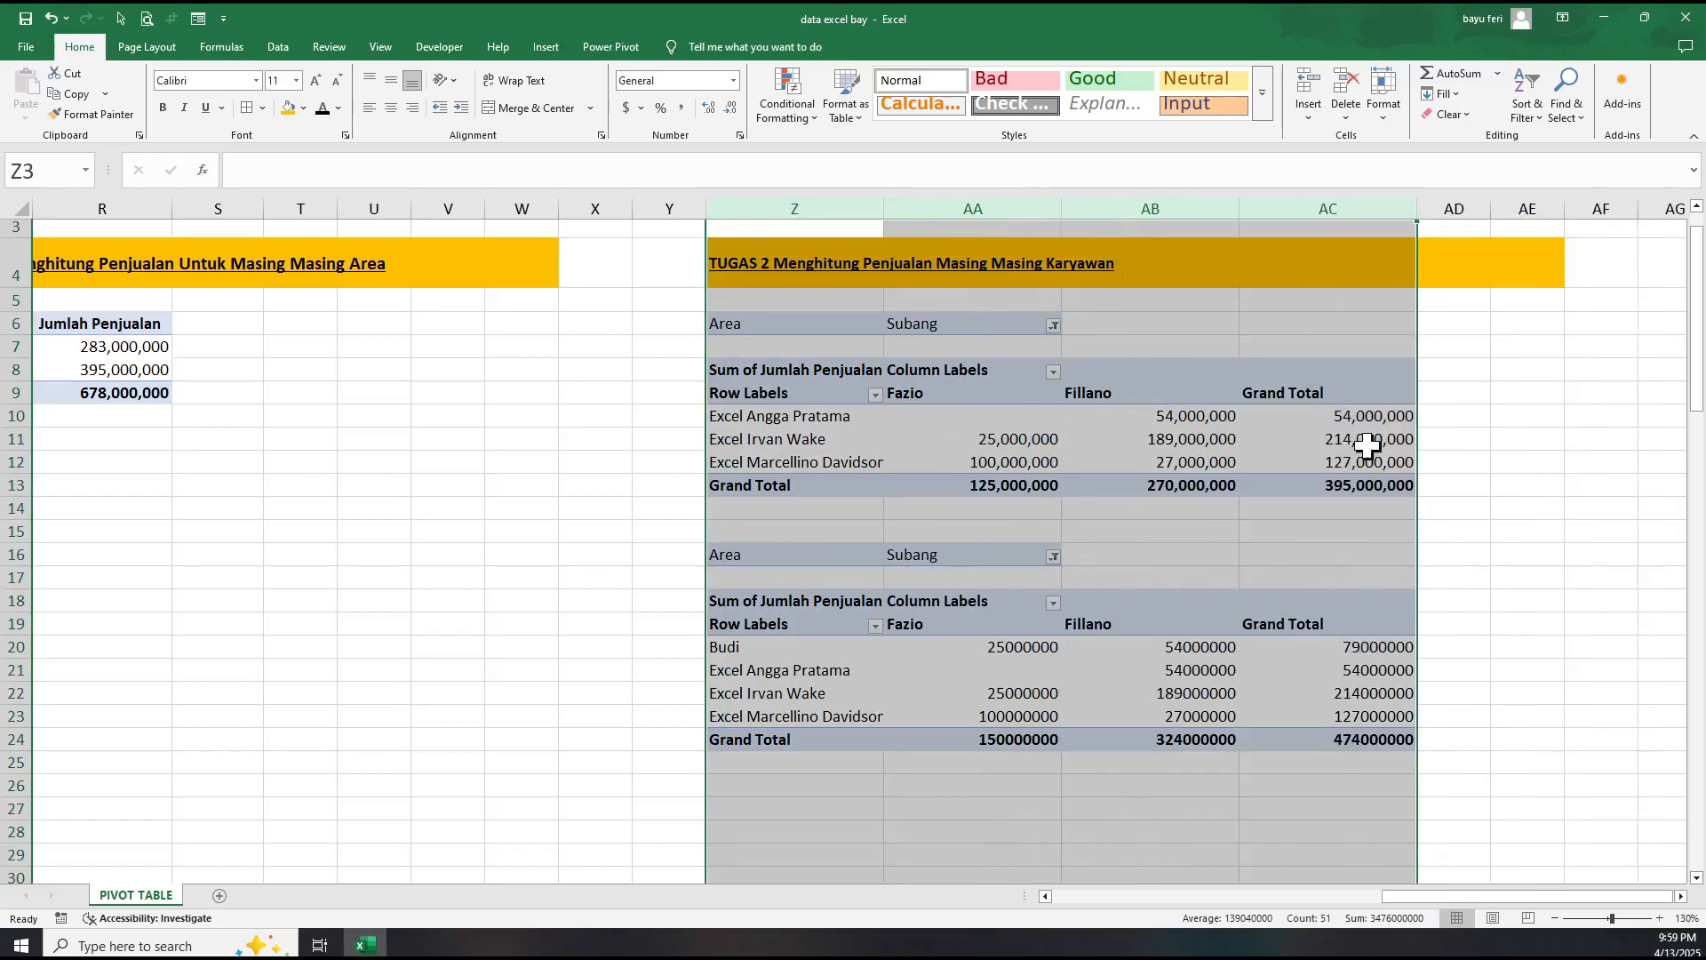
left_click(1528, 622)
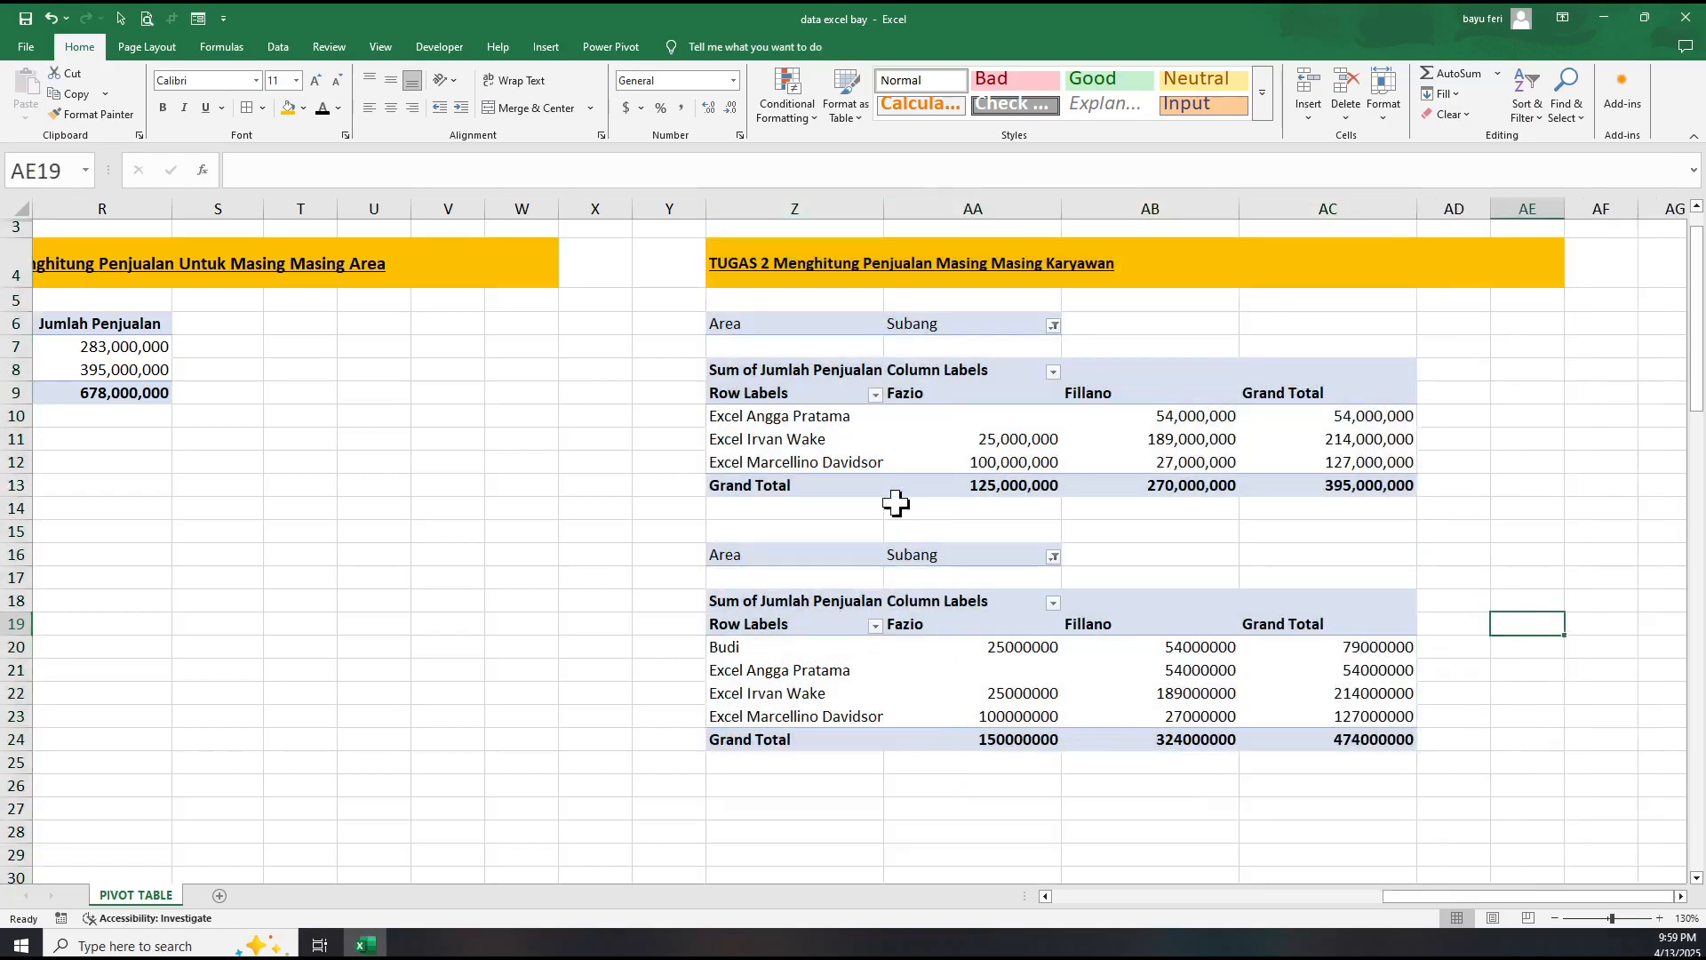
Refresh all pivot tables in the workbook to update them from their source data.
left_click(978, 416)
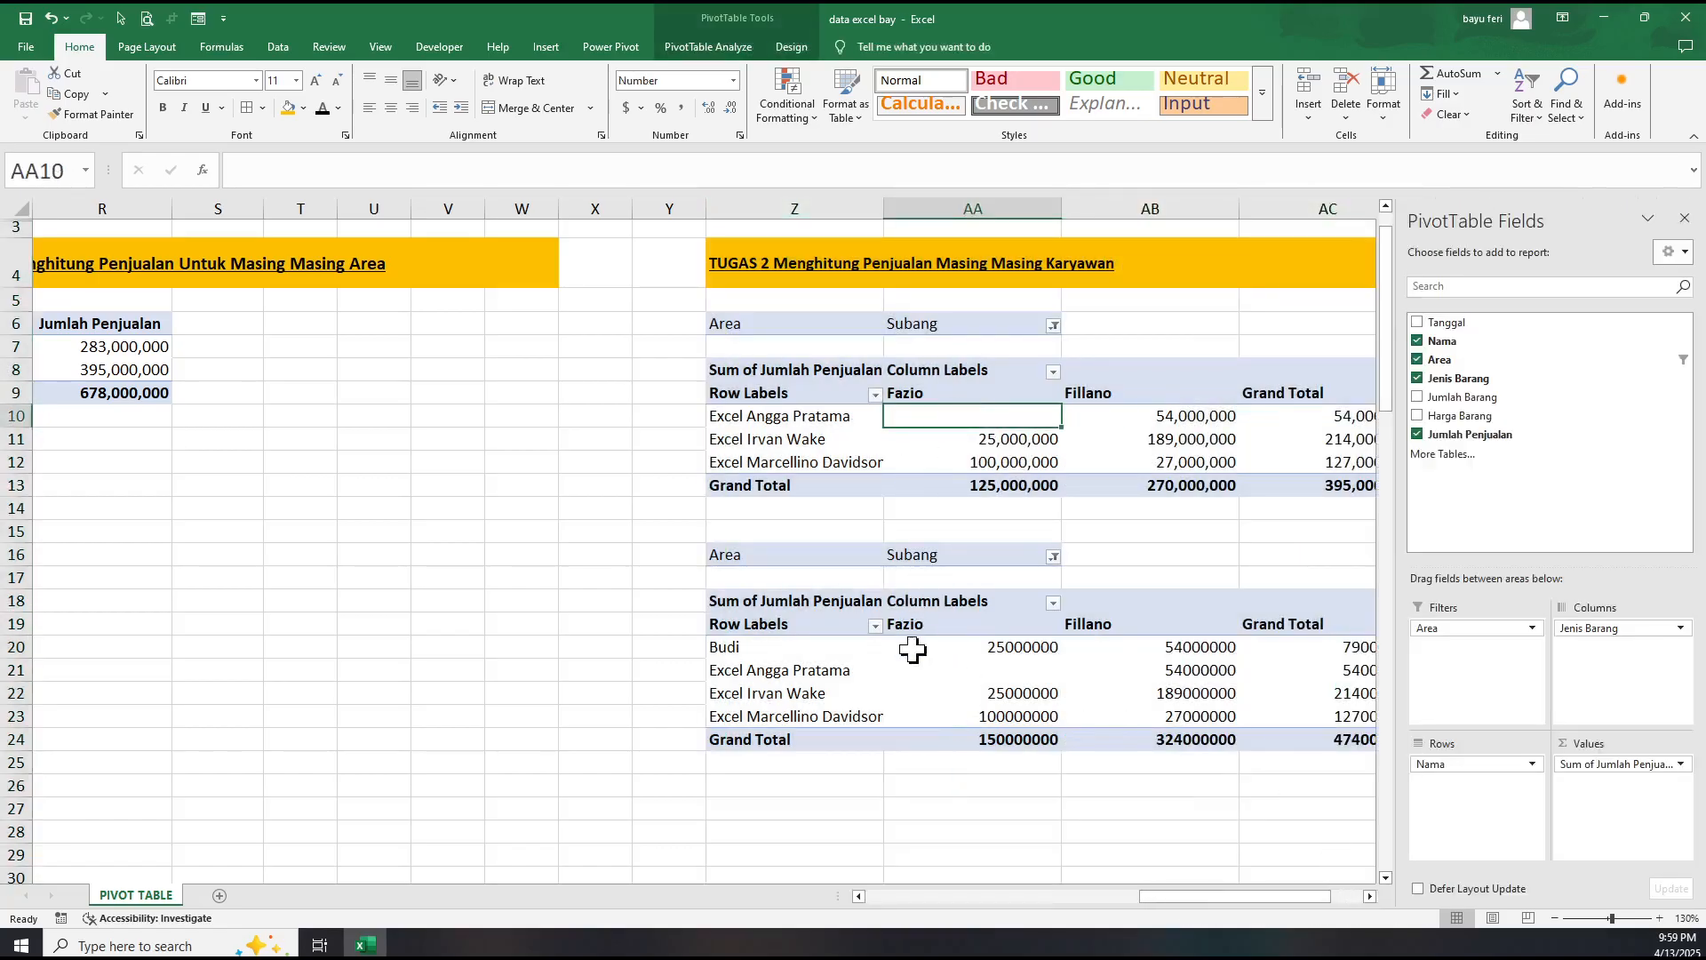
left_click(918, 693)
left_click(1048, 850)
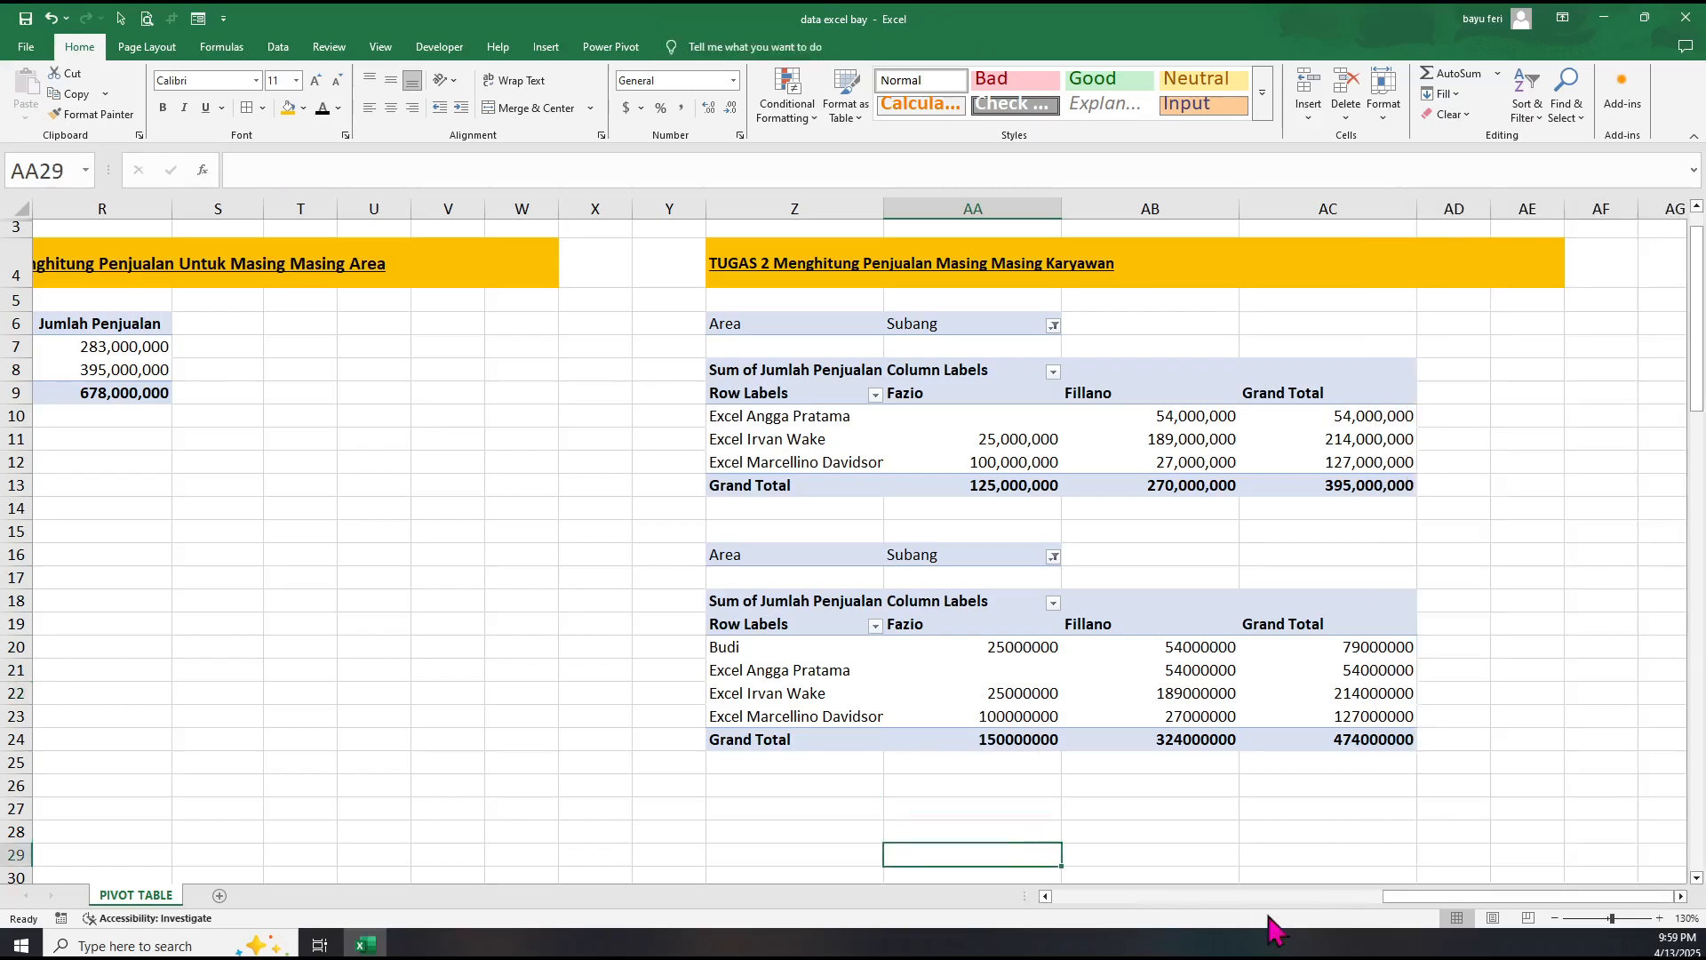
left_click_drag(1456, 897, 1435, 899)
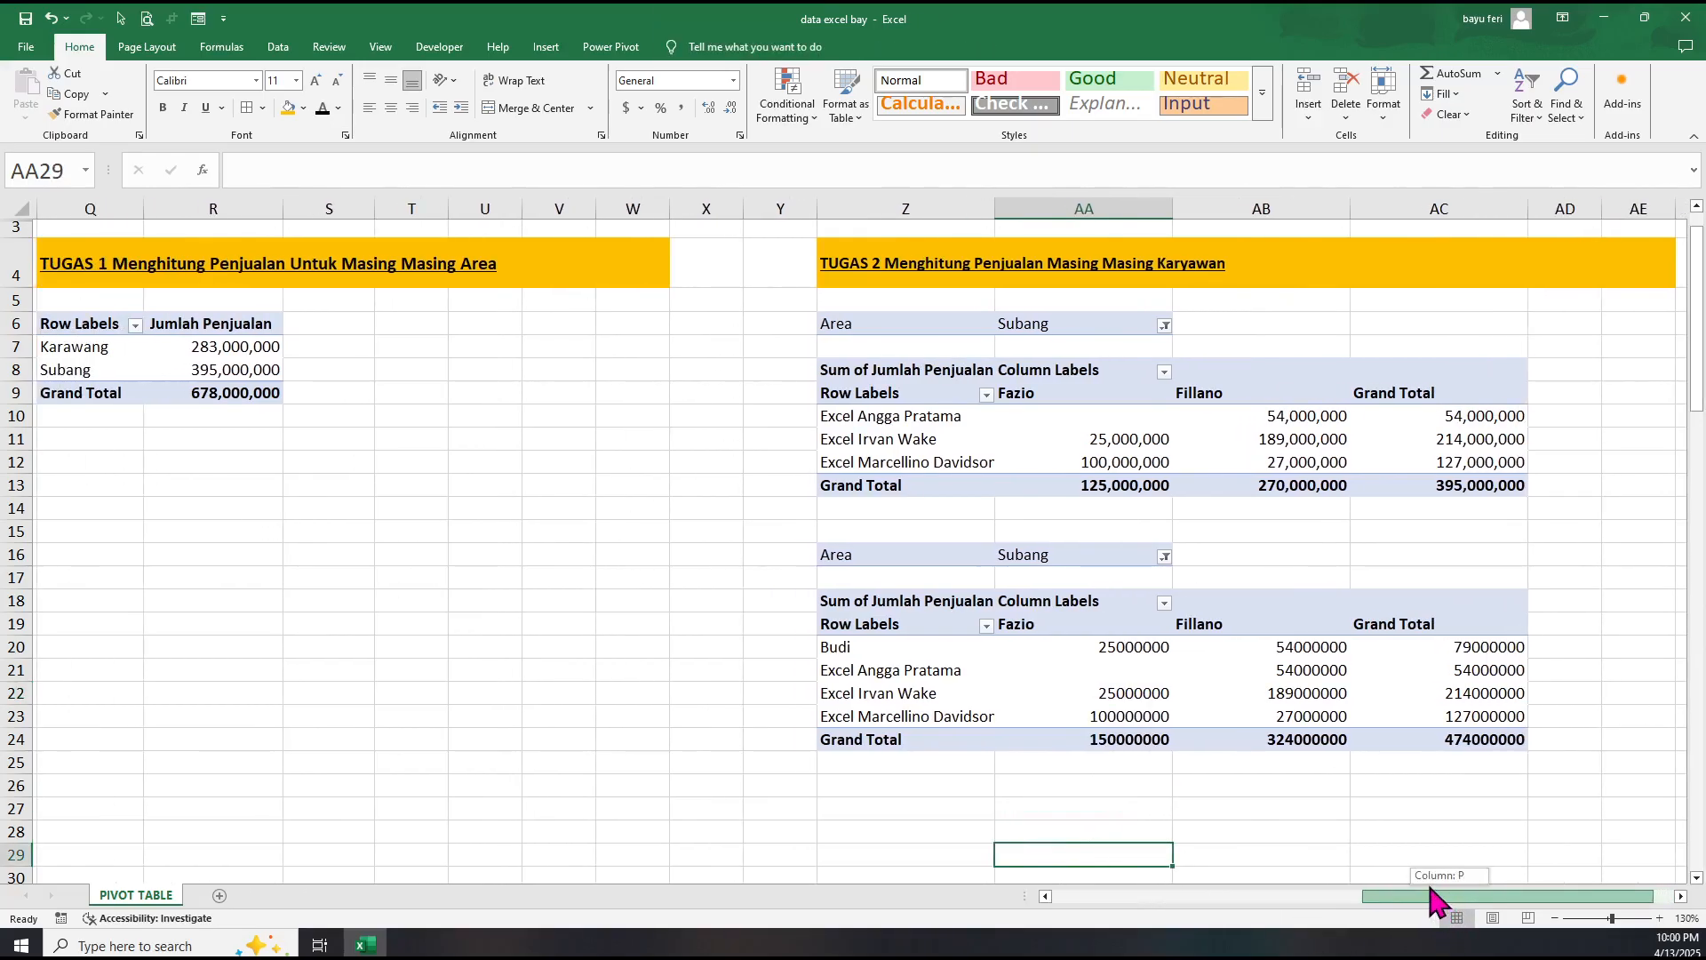
left_click_drag(1434, 899, 1433, 900)
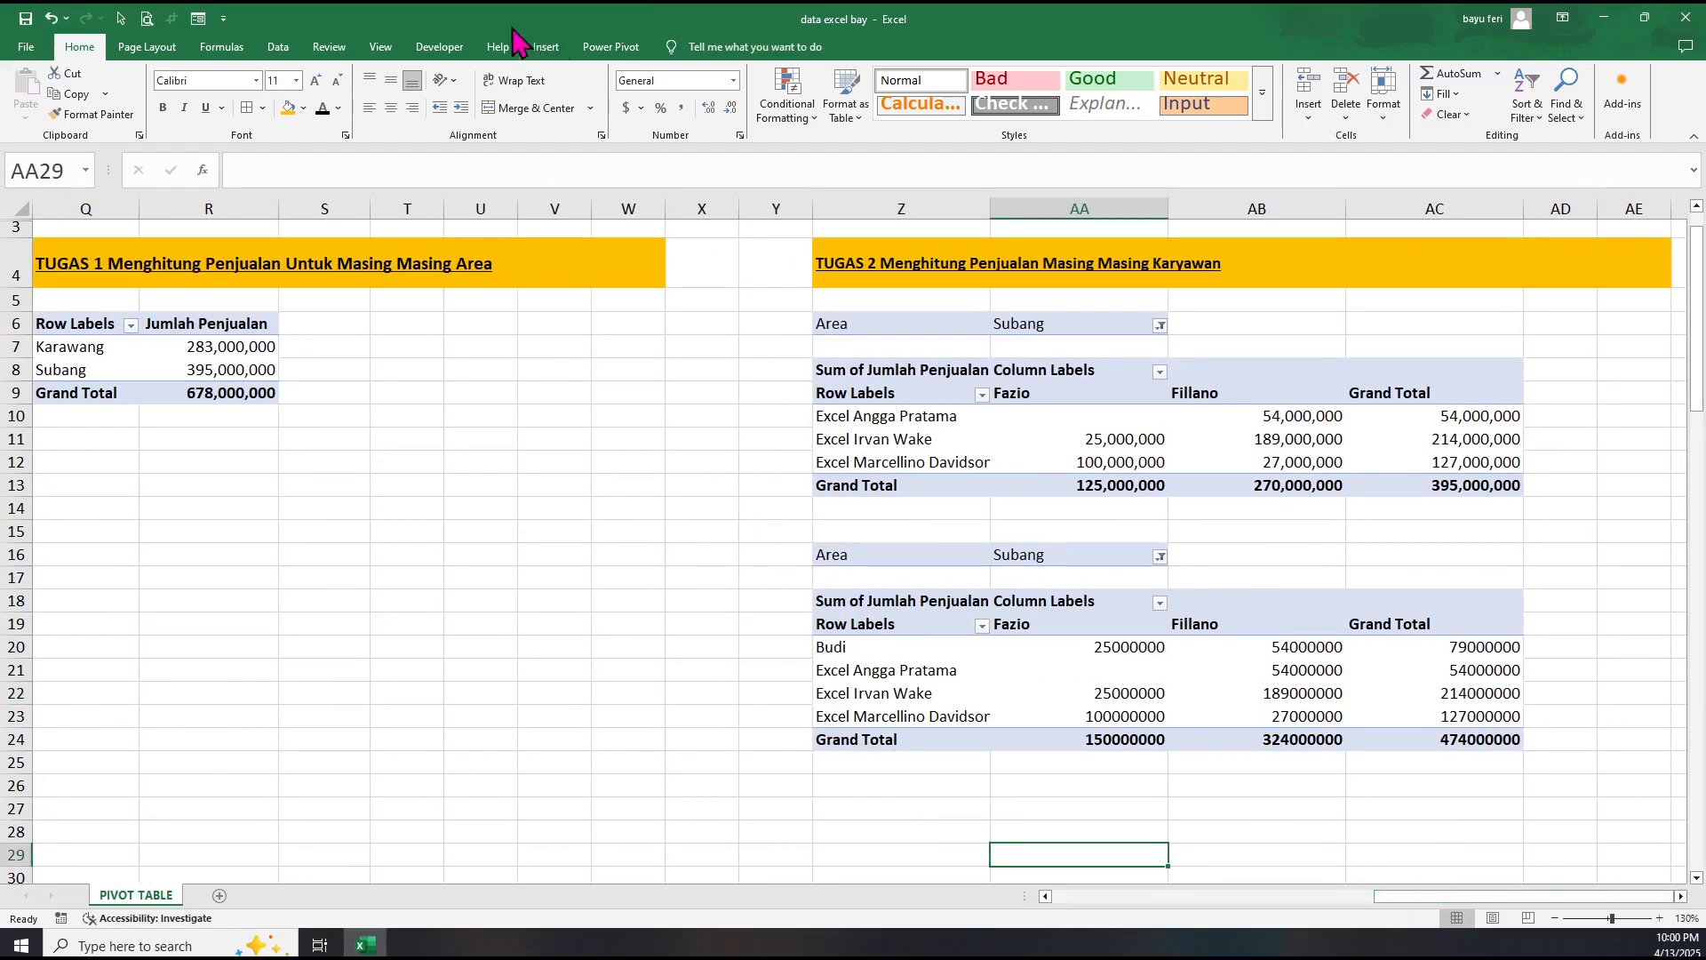
left_click(279, 46)
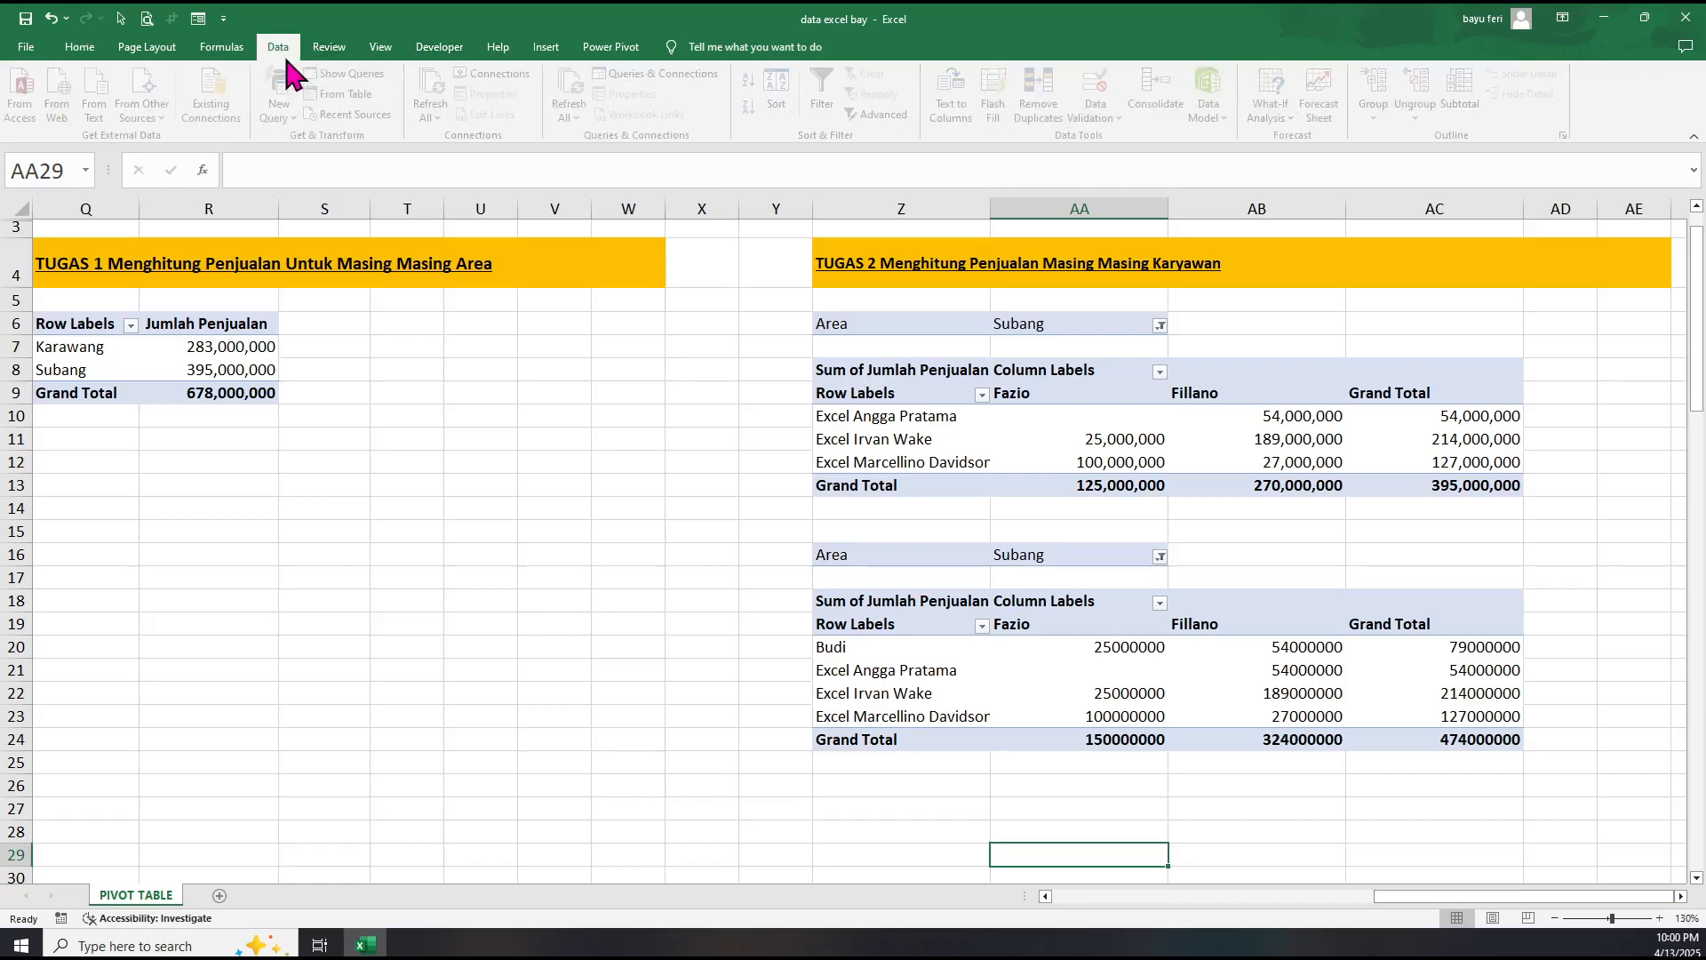
left_click(438, 93)
left_click(438, 93)
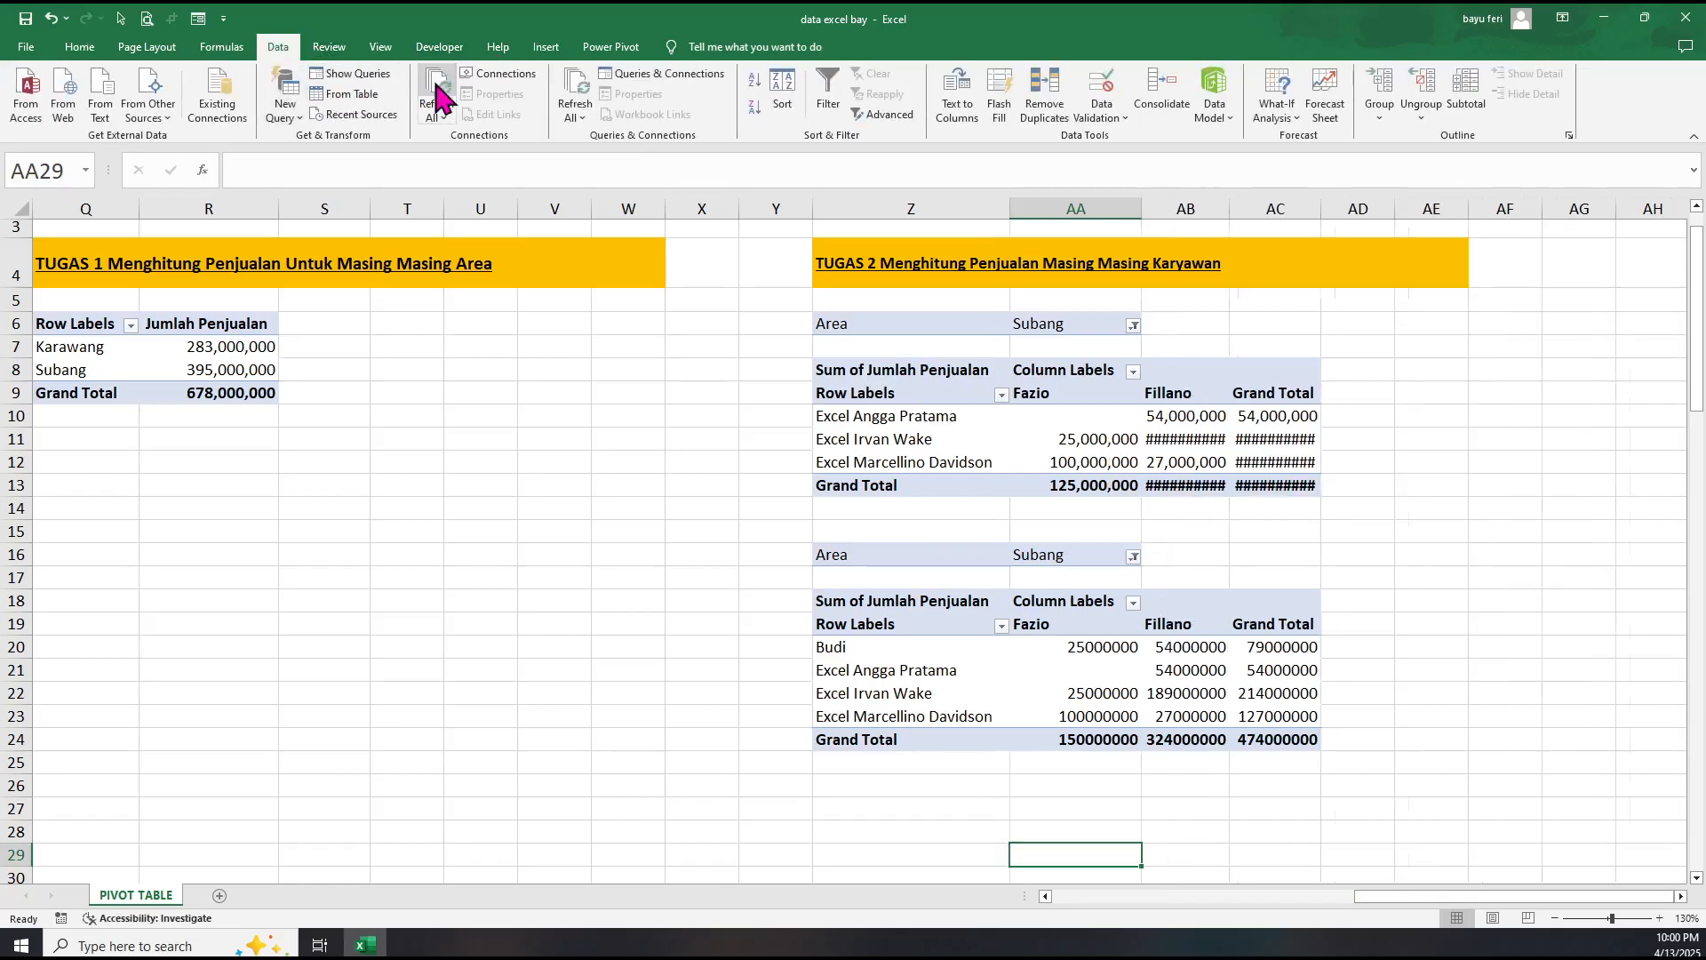
left_click(438, 94)
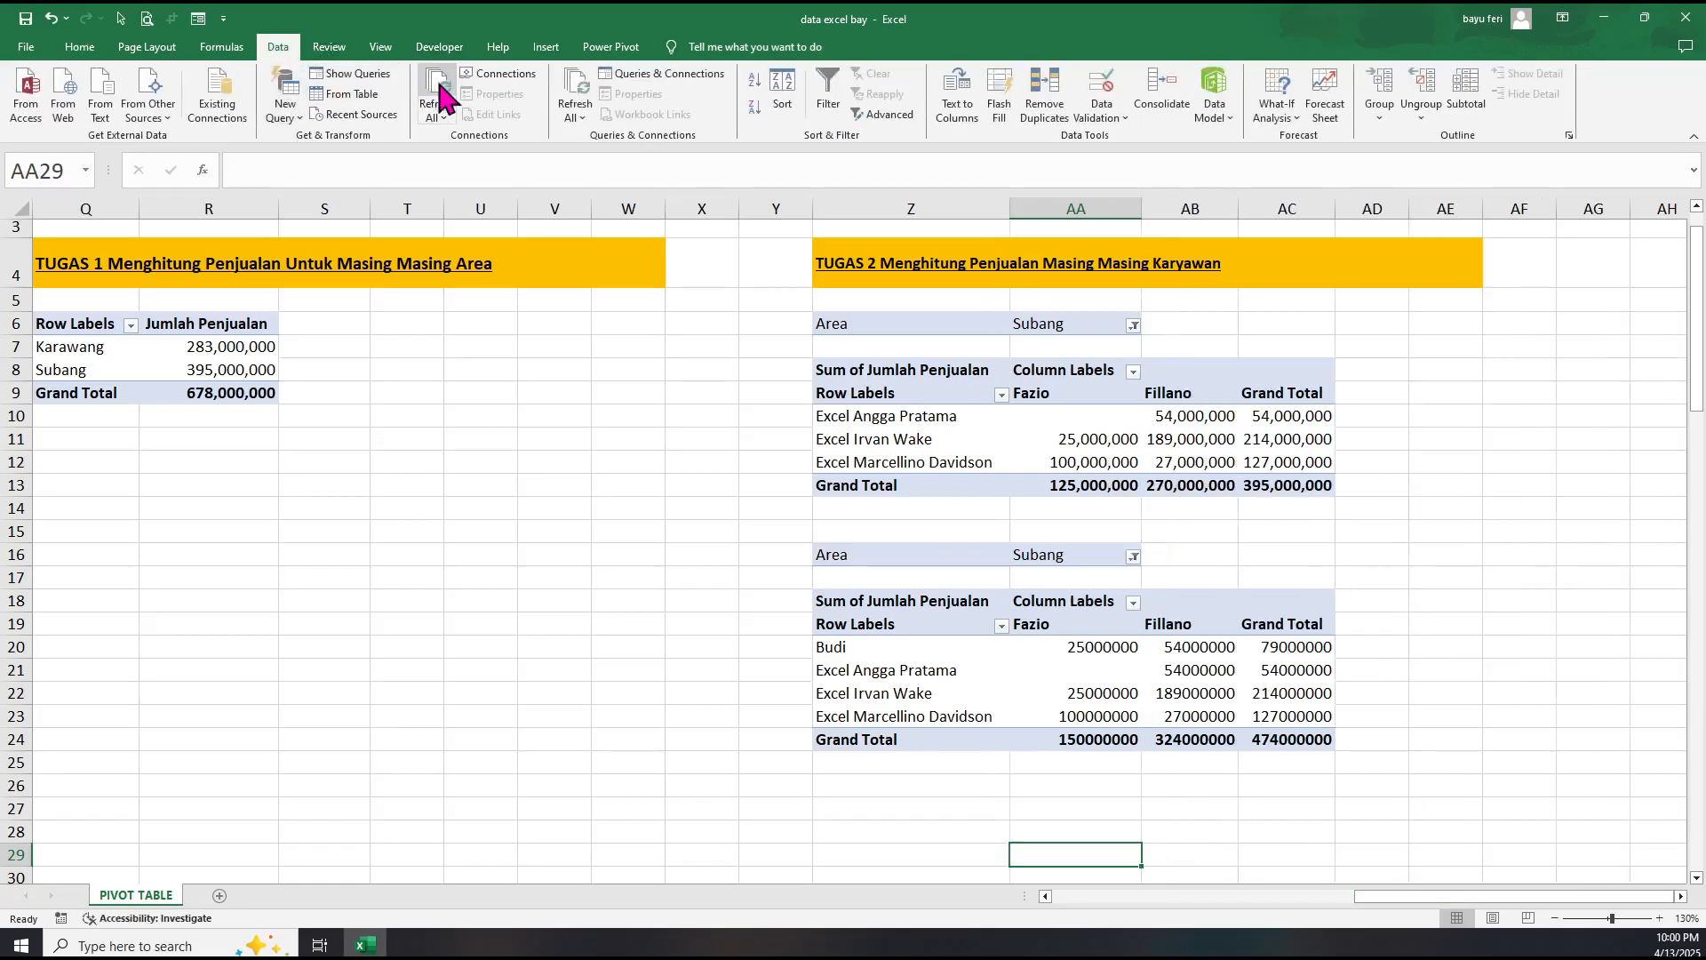
Clear the whole 9-Apr-25 Subang Fazio record in row 15 of the sales table.
left_click_drag(1373, 895, 1227, 896)
left_click(737, 761)
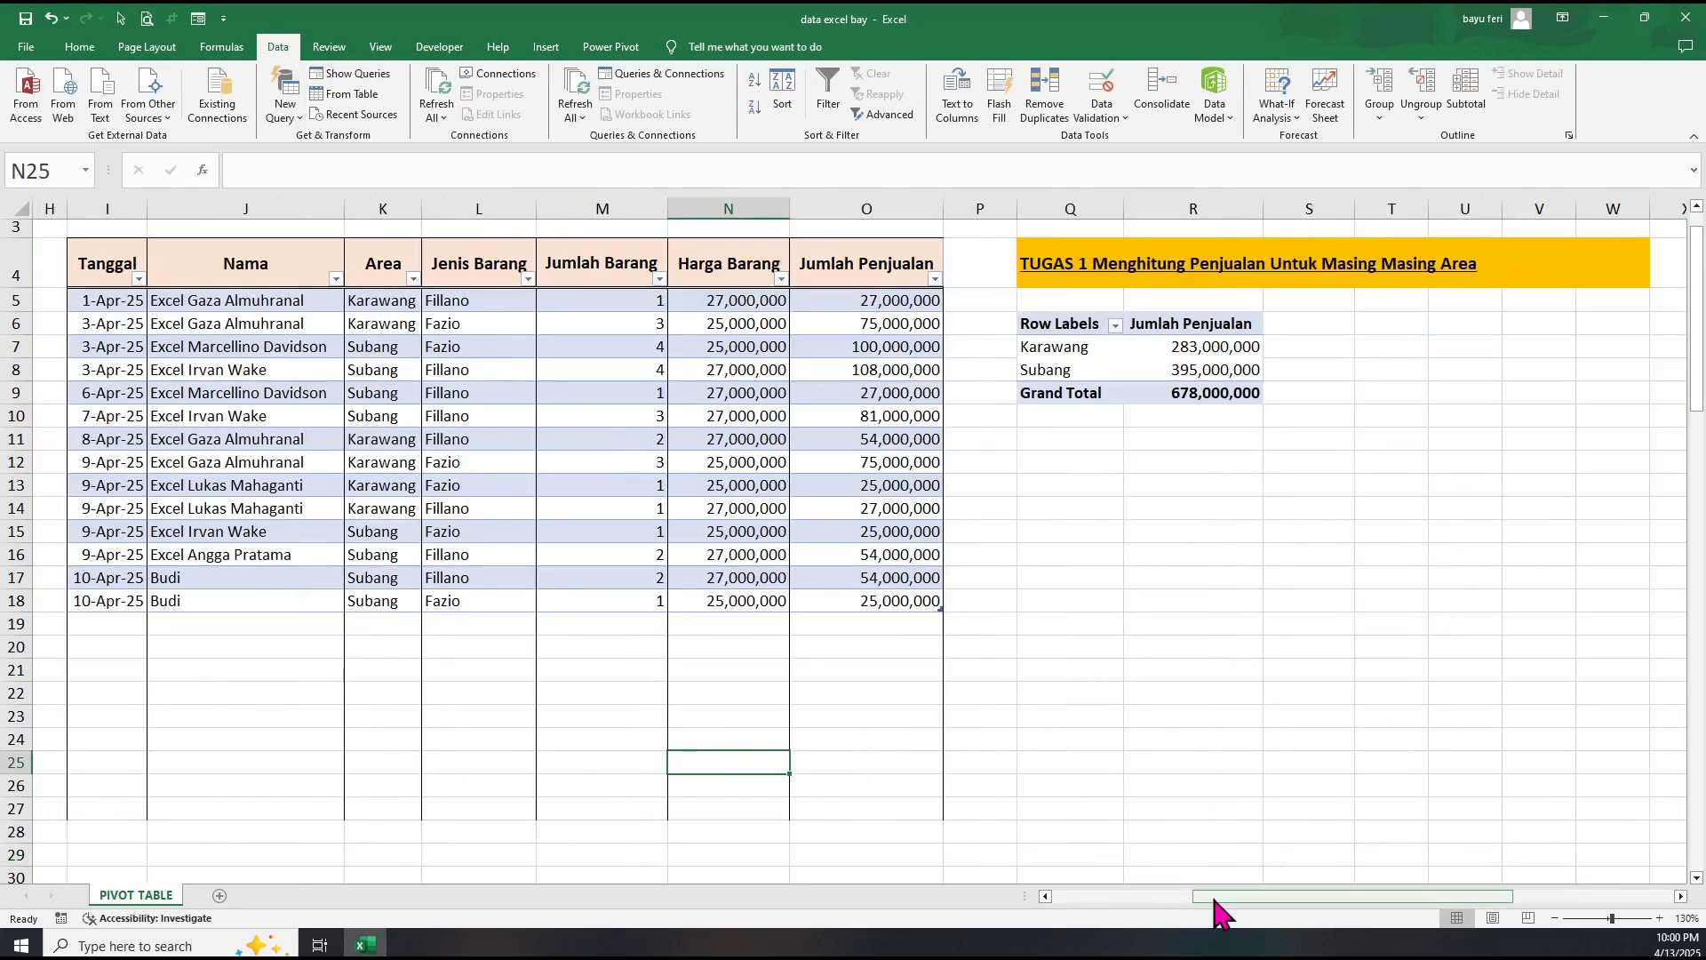
left_click_drag(1215, 900, 1358, 902)
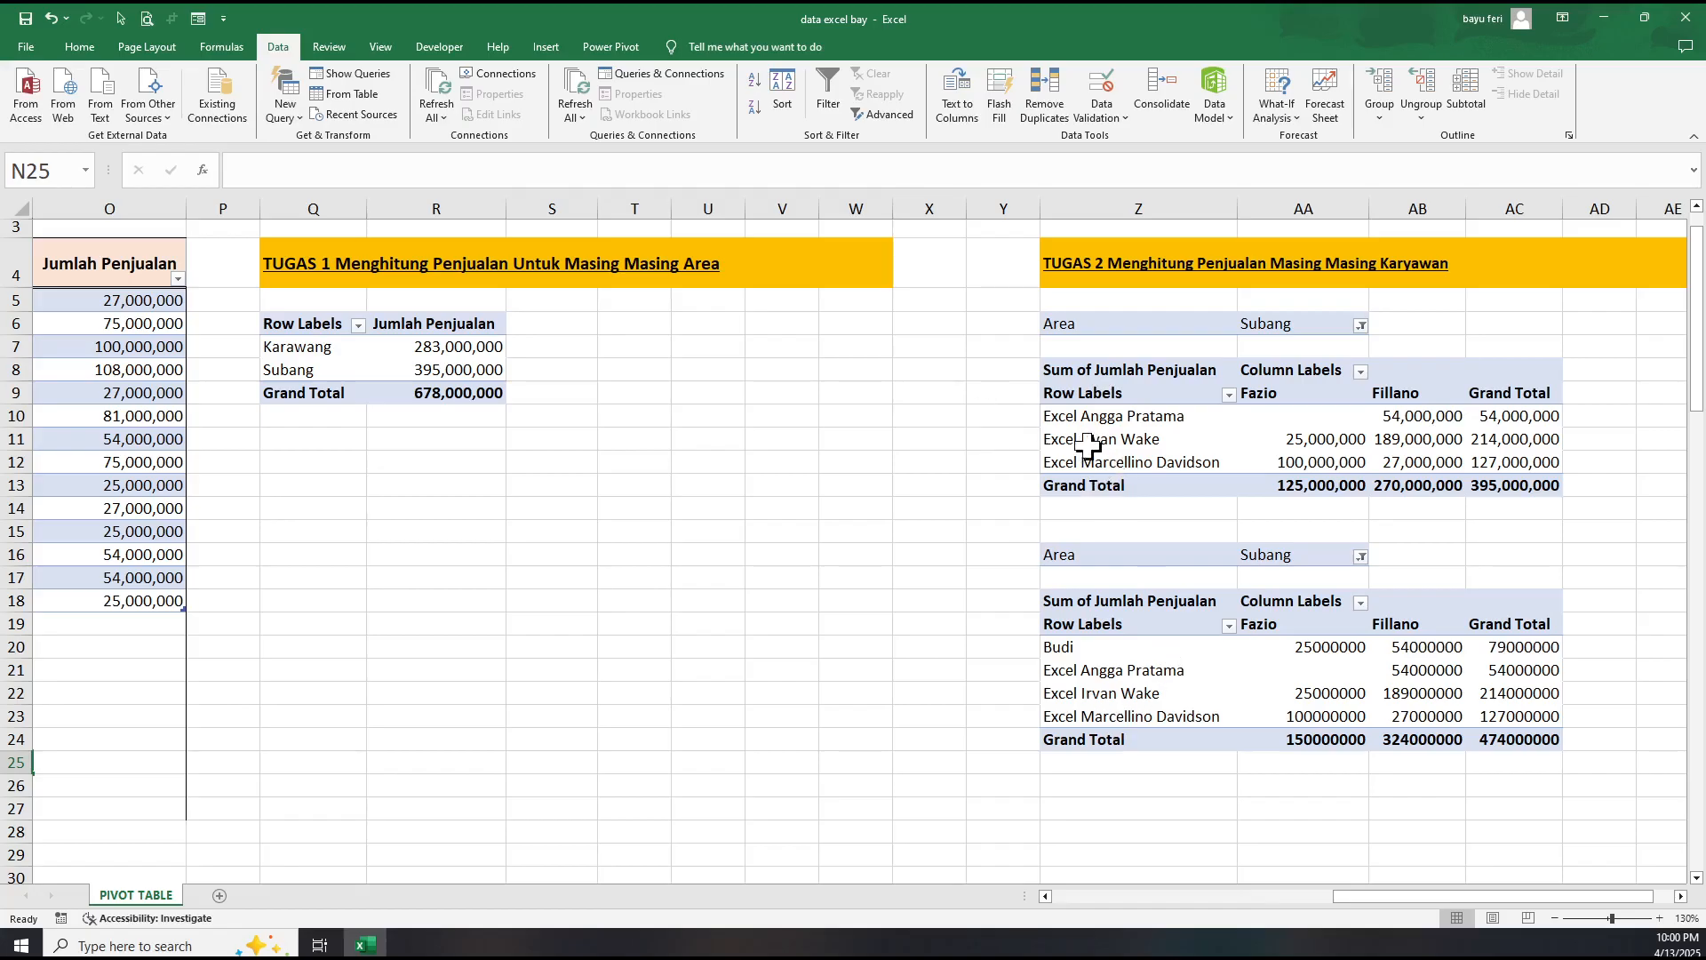
left_click_drag(1376, 882, 978, 860)
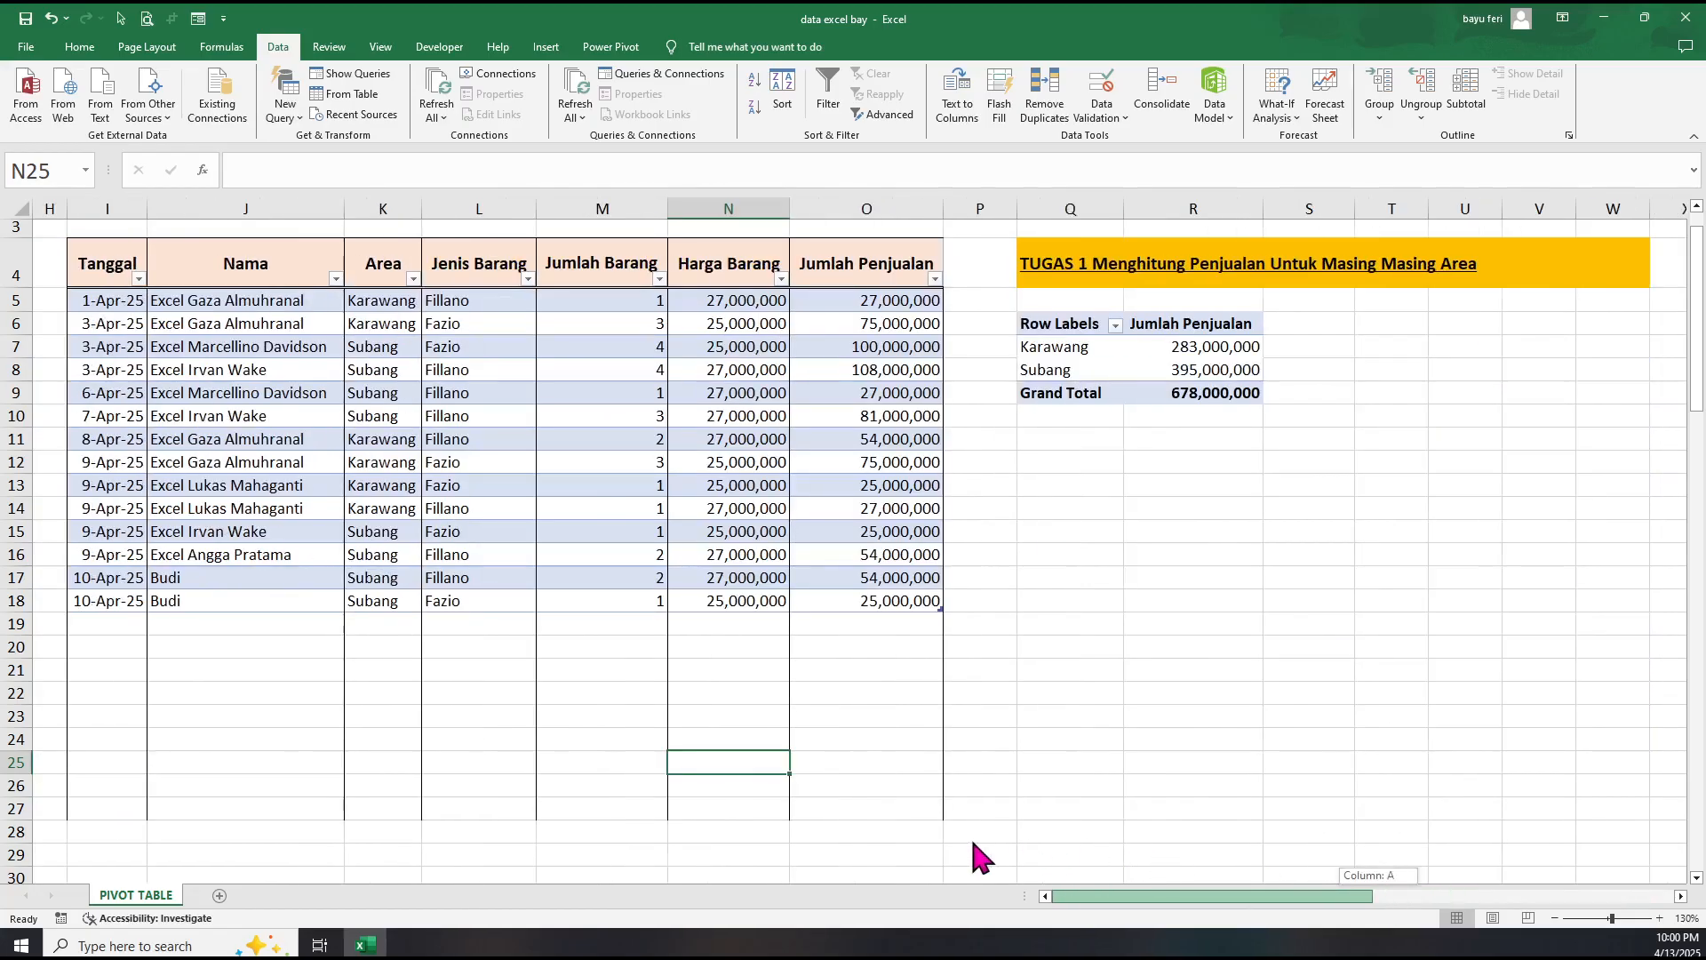
left_click(231, 535)
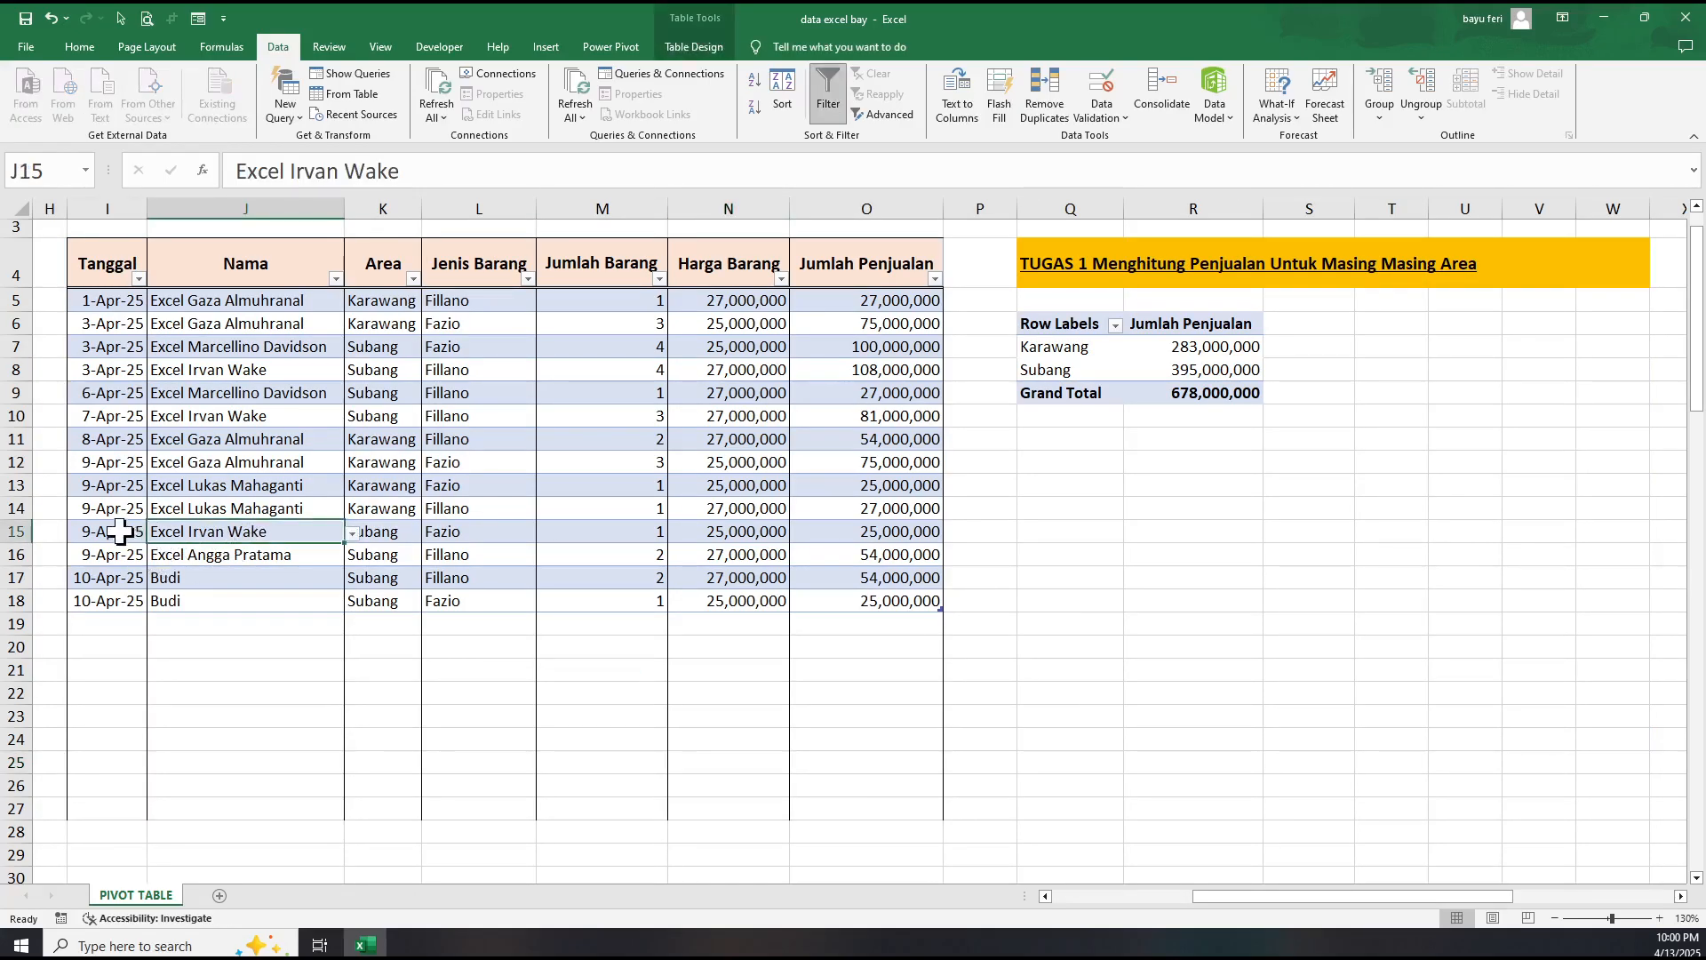
left_click_drag(120, 532, 864, 537)
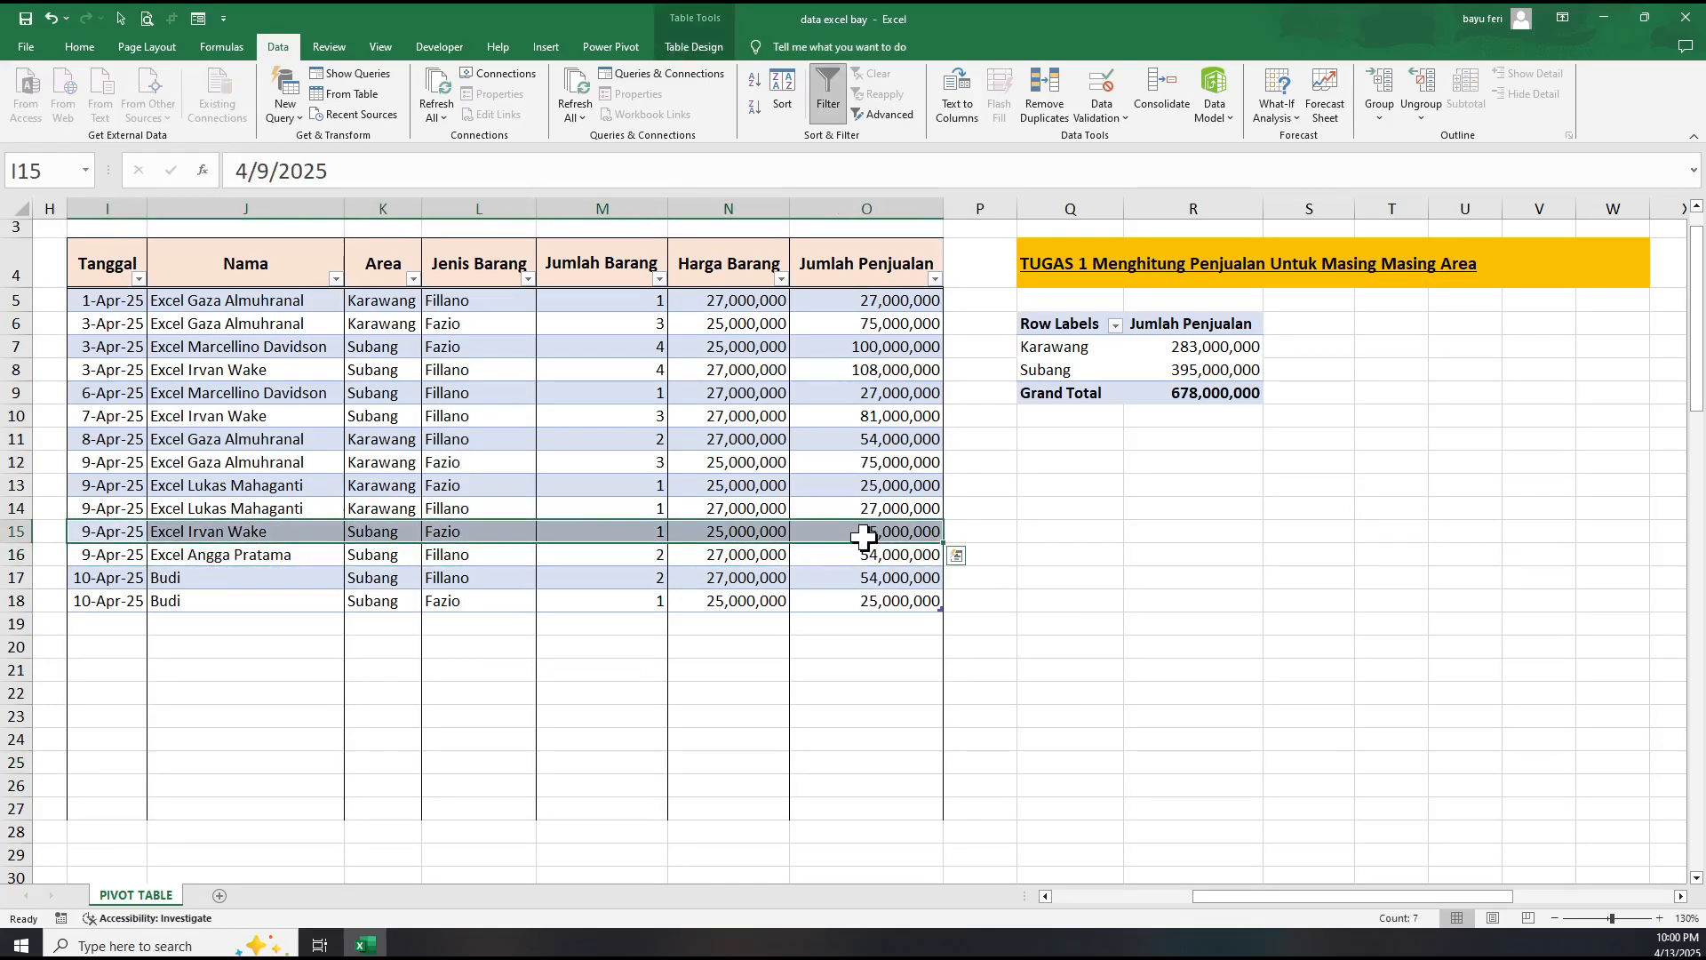
key("BackSpace")
left_click(573, 622)
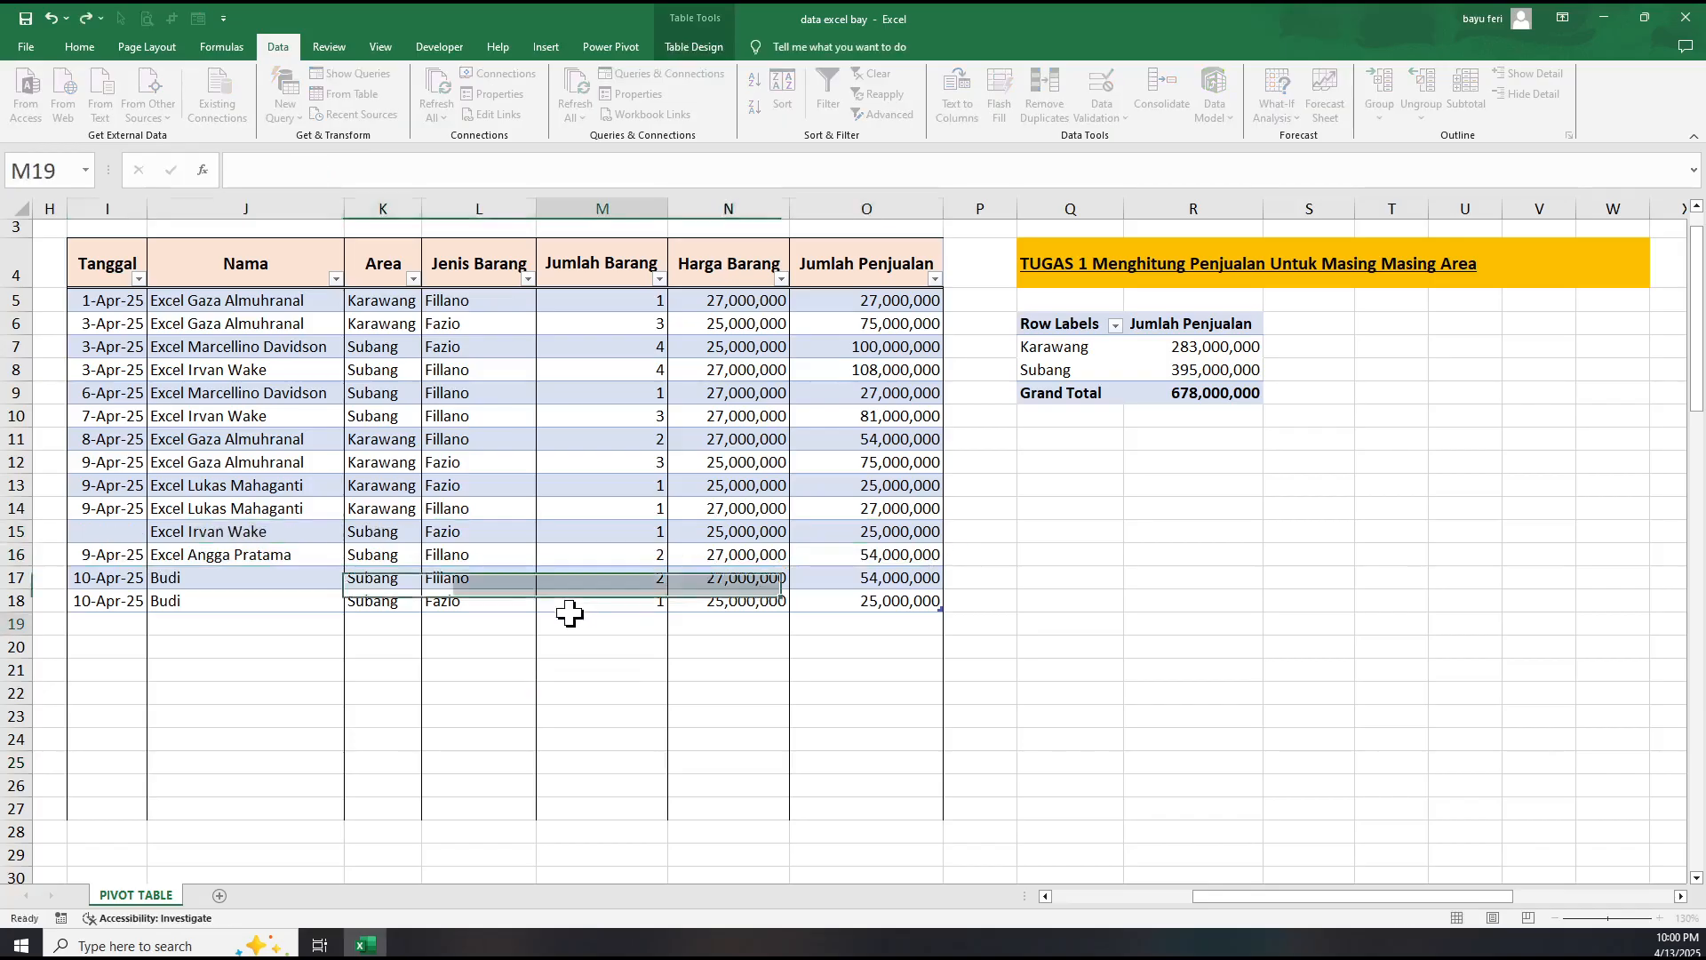
left_click(248, 523)
left_click_drag(254, 528, 896, 542)
key("Delete")
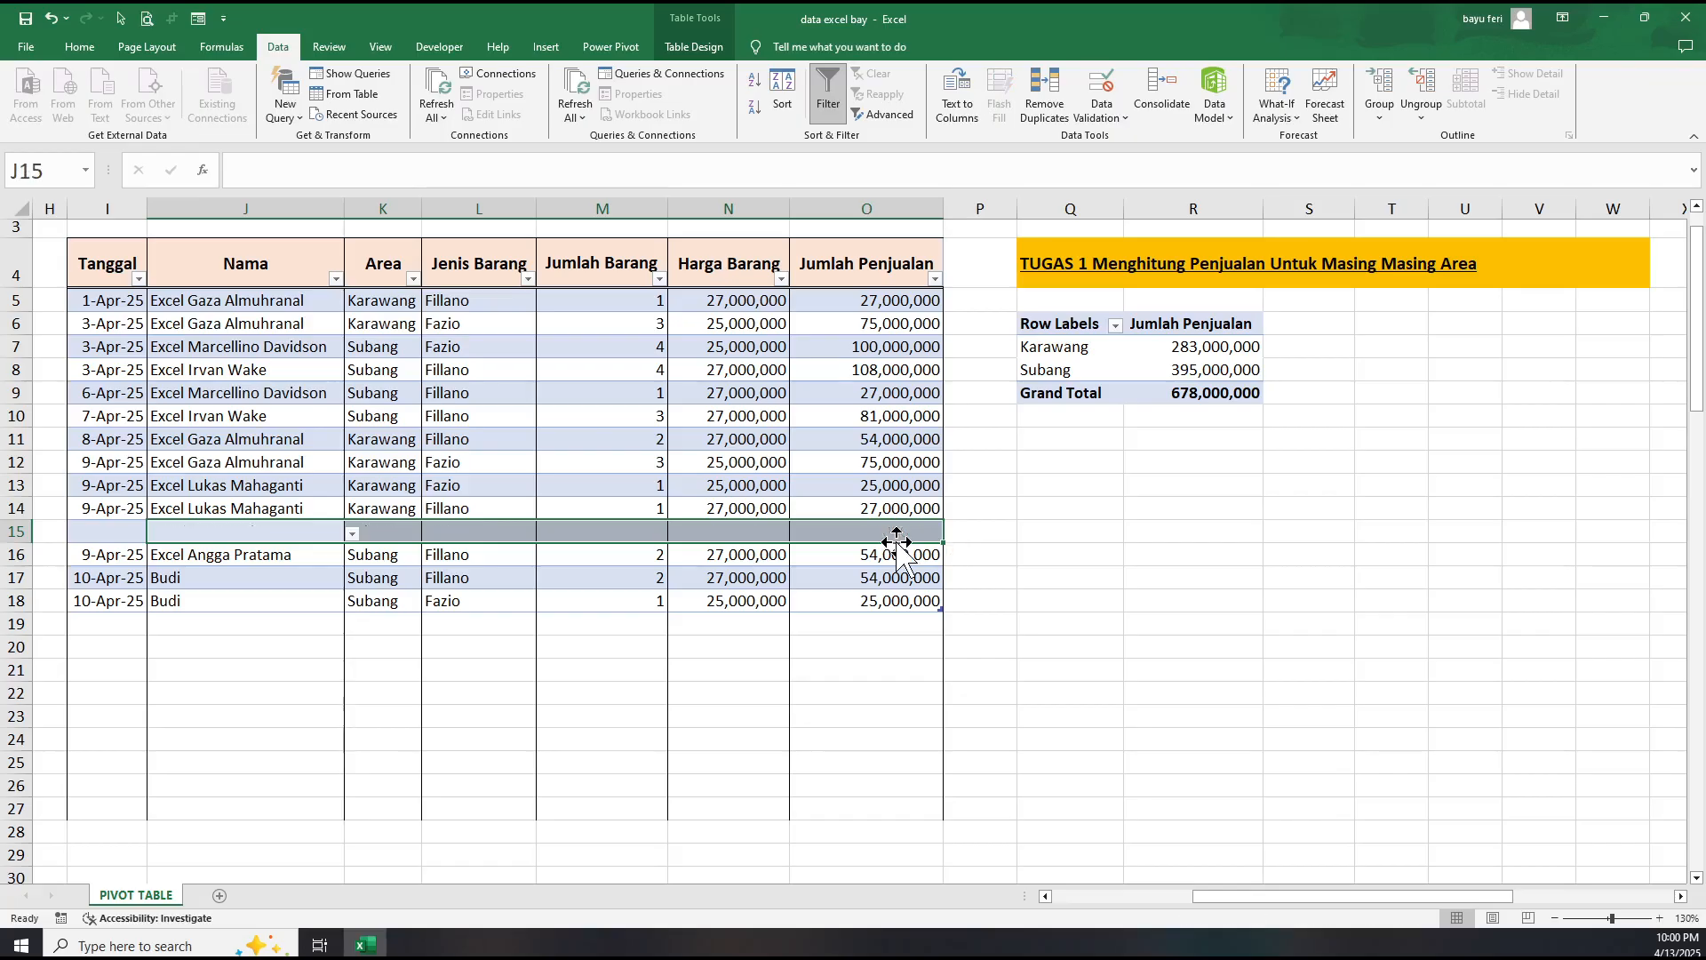
left_click(1036, 644)
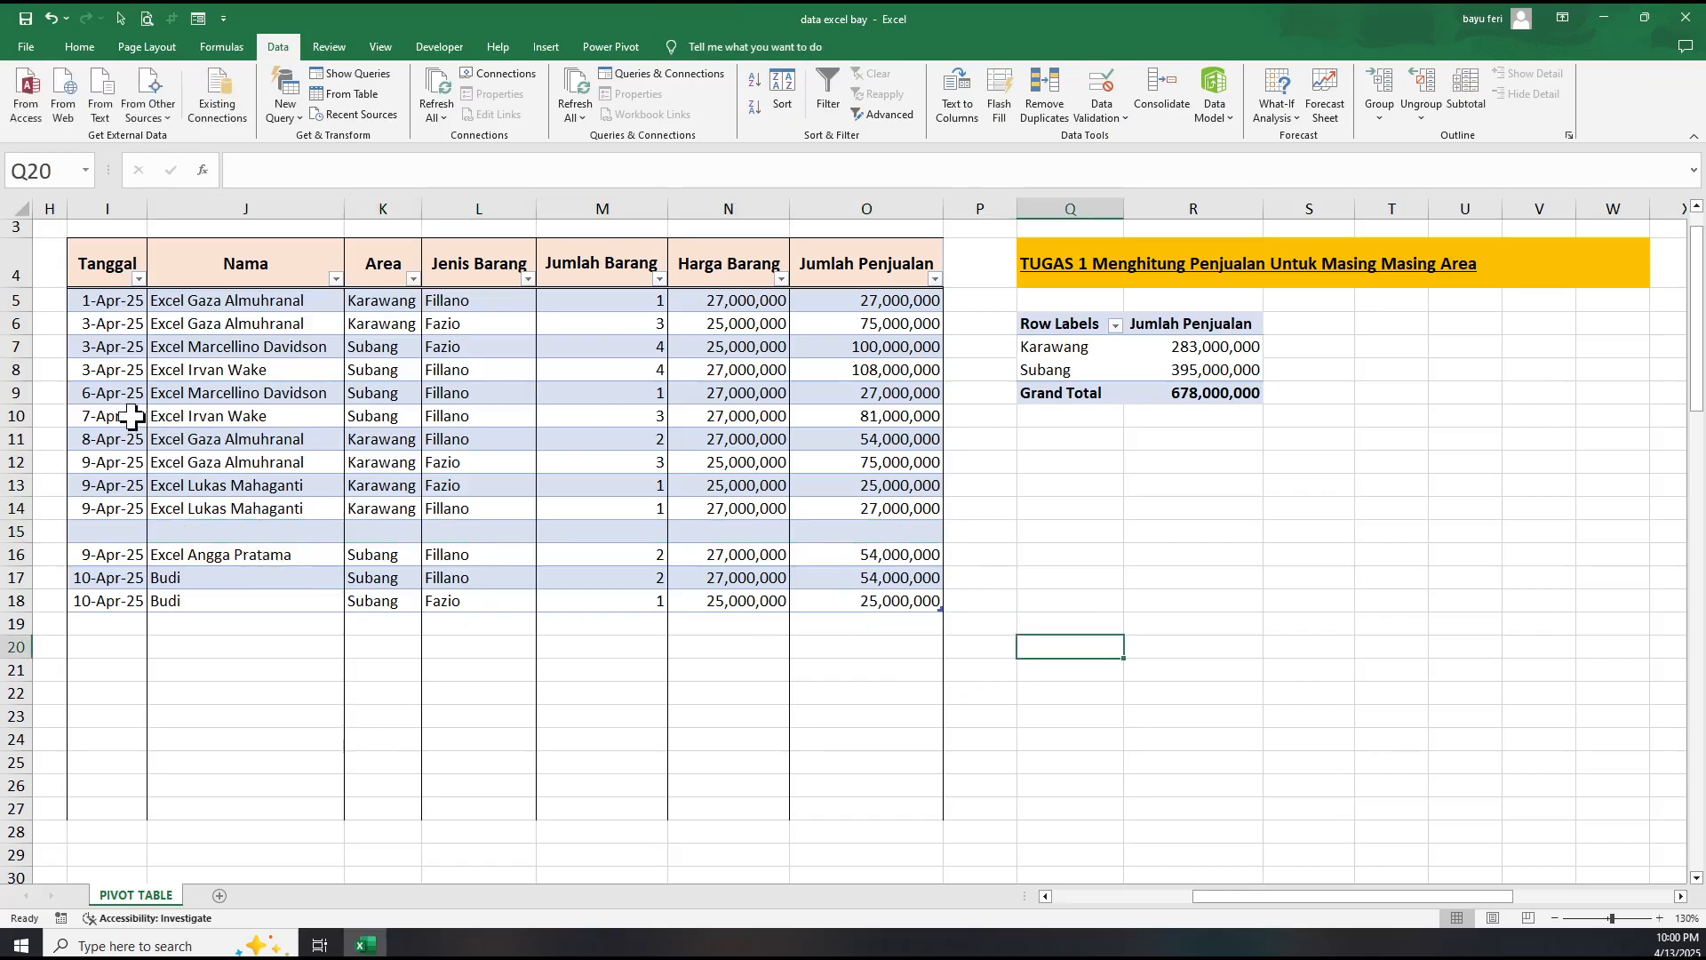
Clear the same employee's Subang Fillano records in rows 10 and 8 of the sales table.
left_click_drag(131, 415, 873, 421)
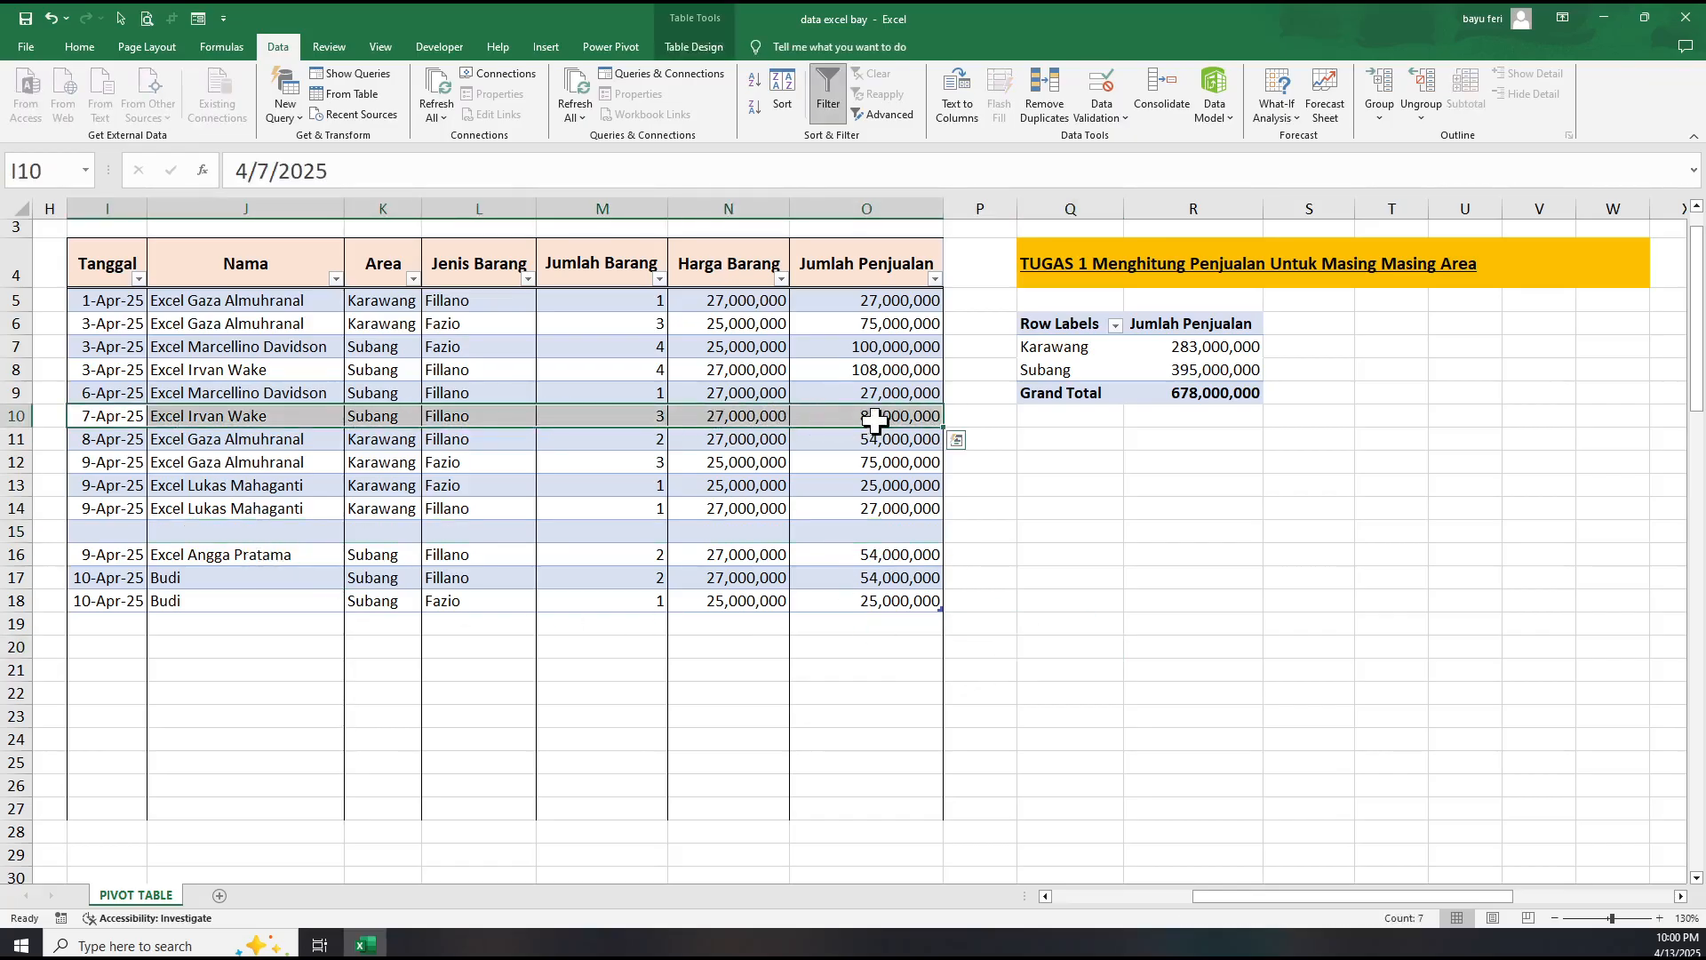
key("Delete")
left_click(1024, 602)
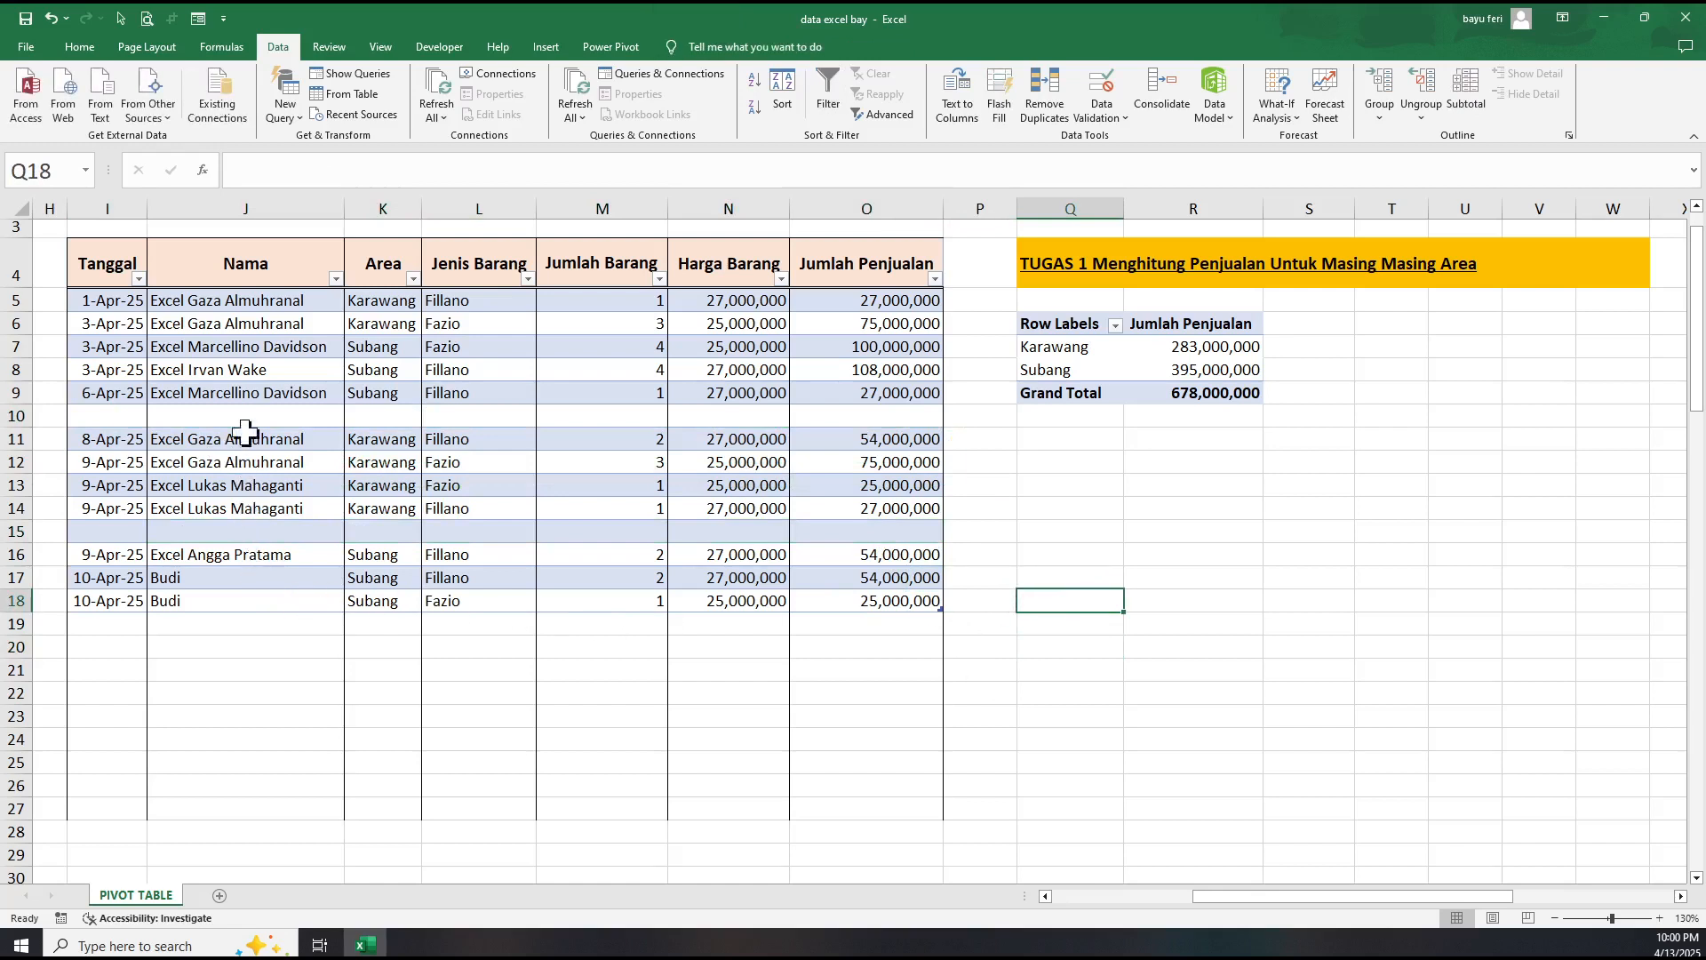
left_click_drag(129, 369, 827, 373)
key("Delete")
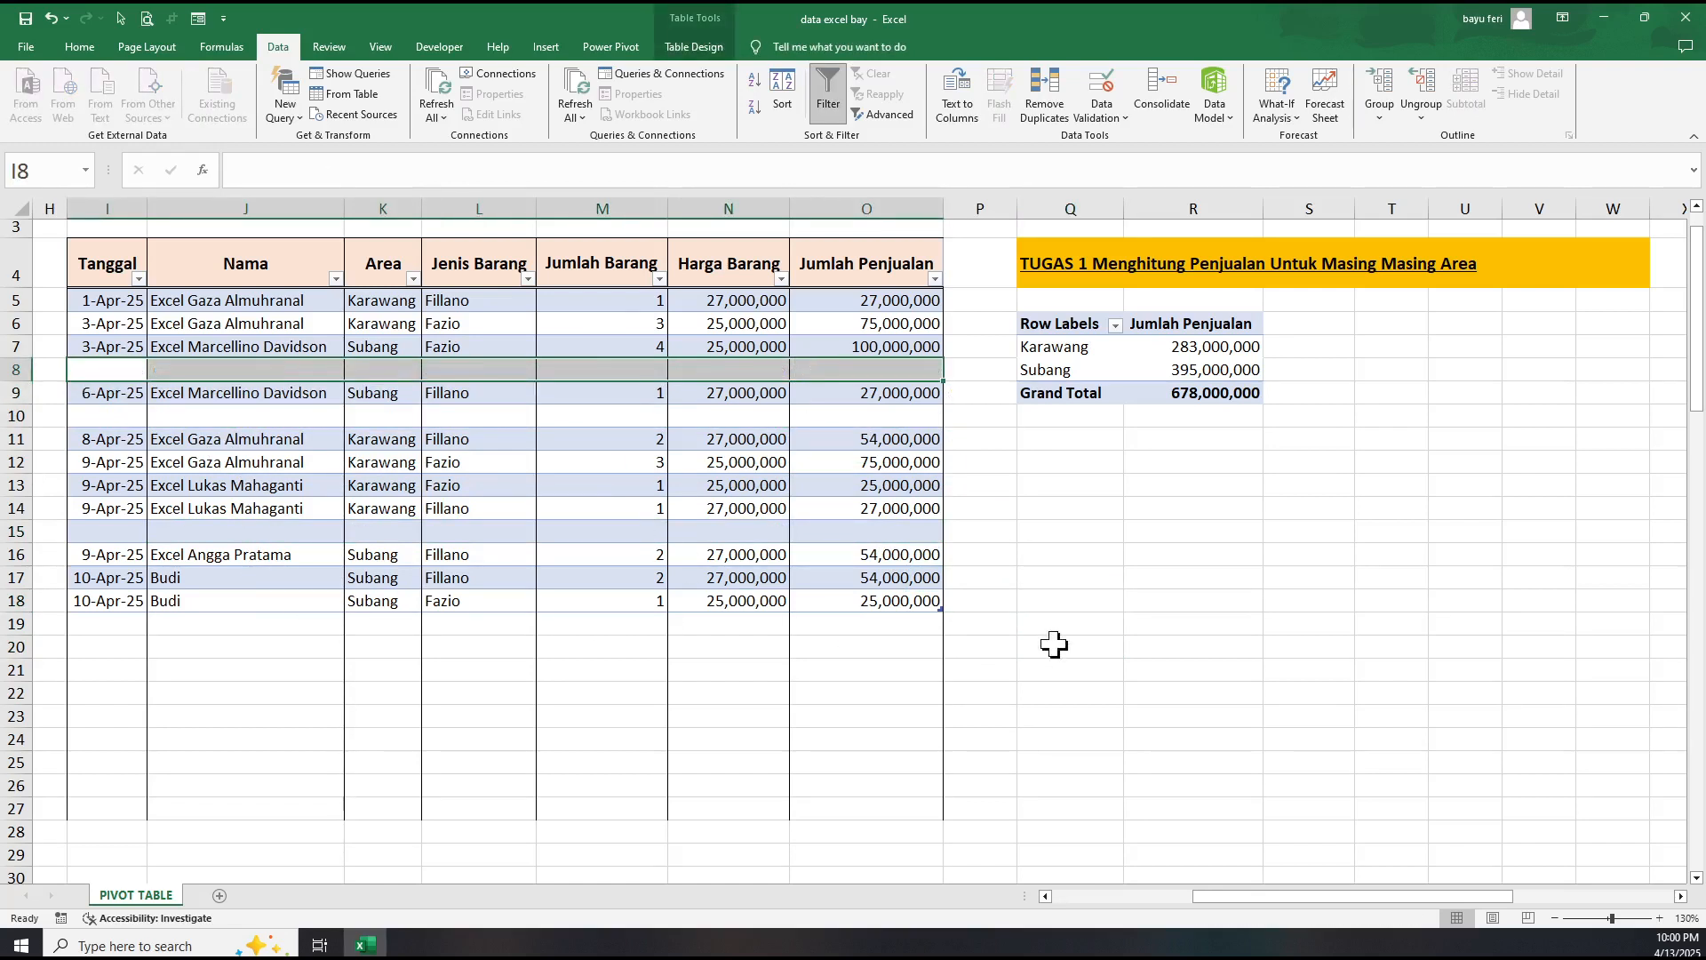
left_click(1191, 623)
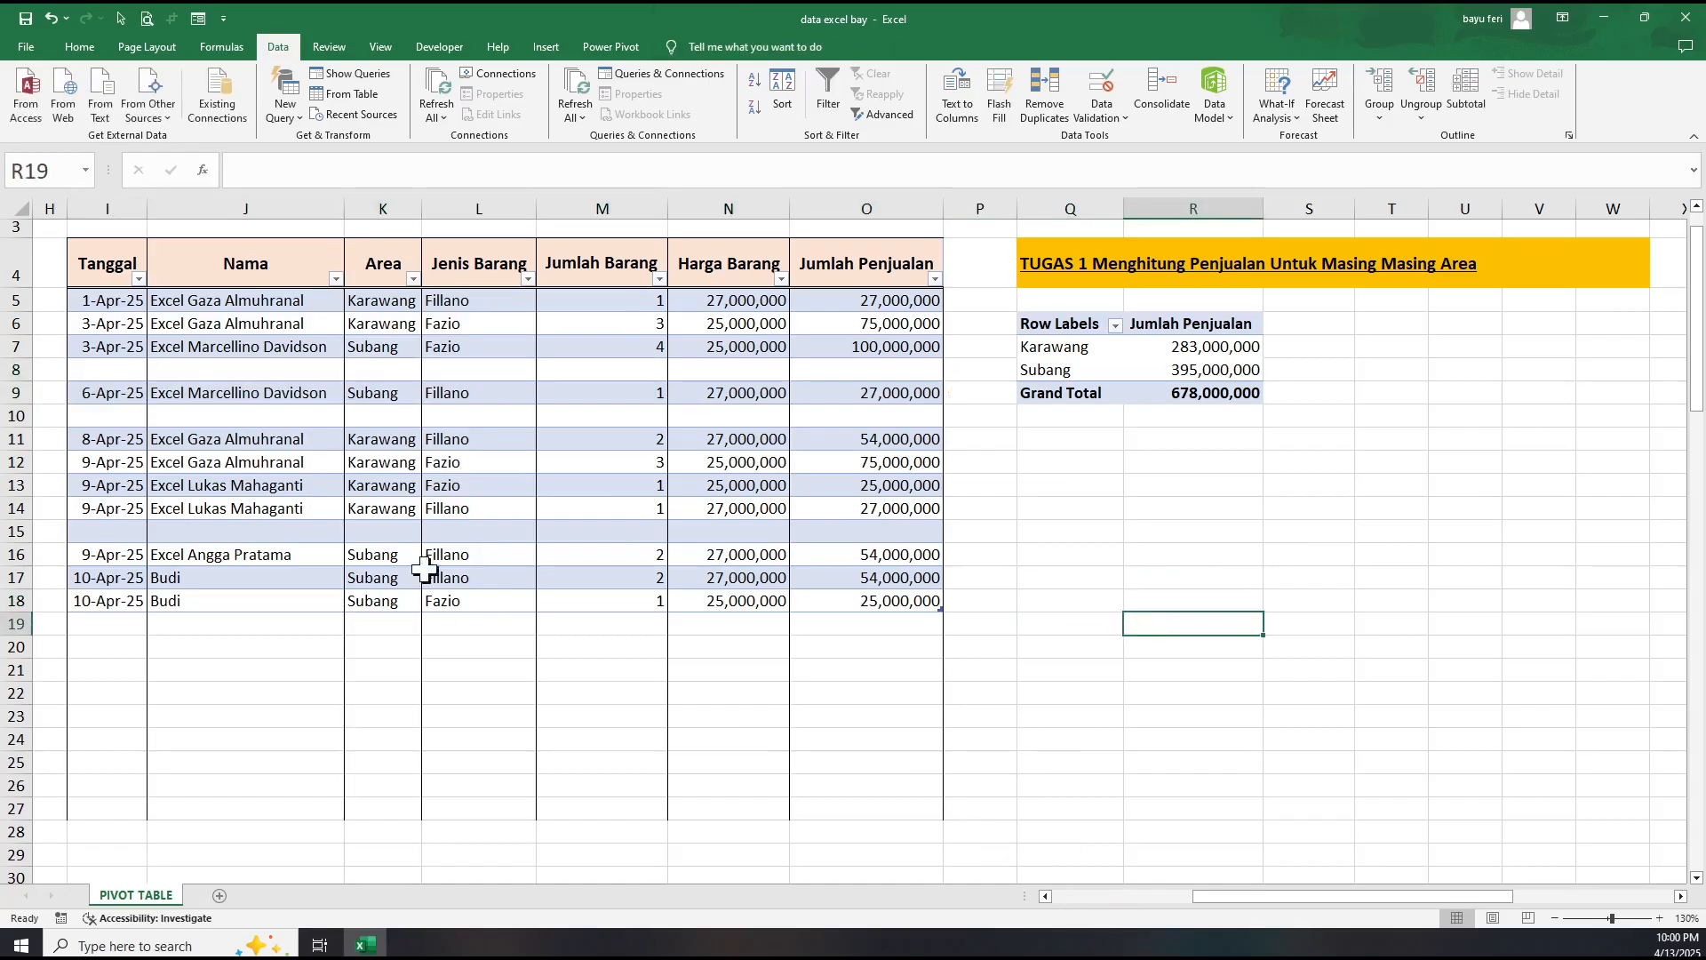
Sort the sales table by Tanggal from oldest to newest so the emptied rows move to its end.
left_click(138, 278)
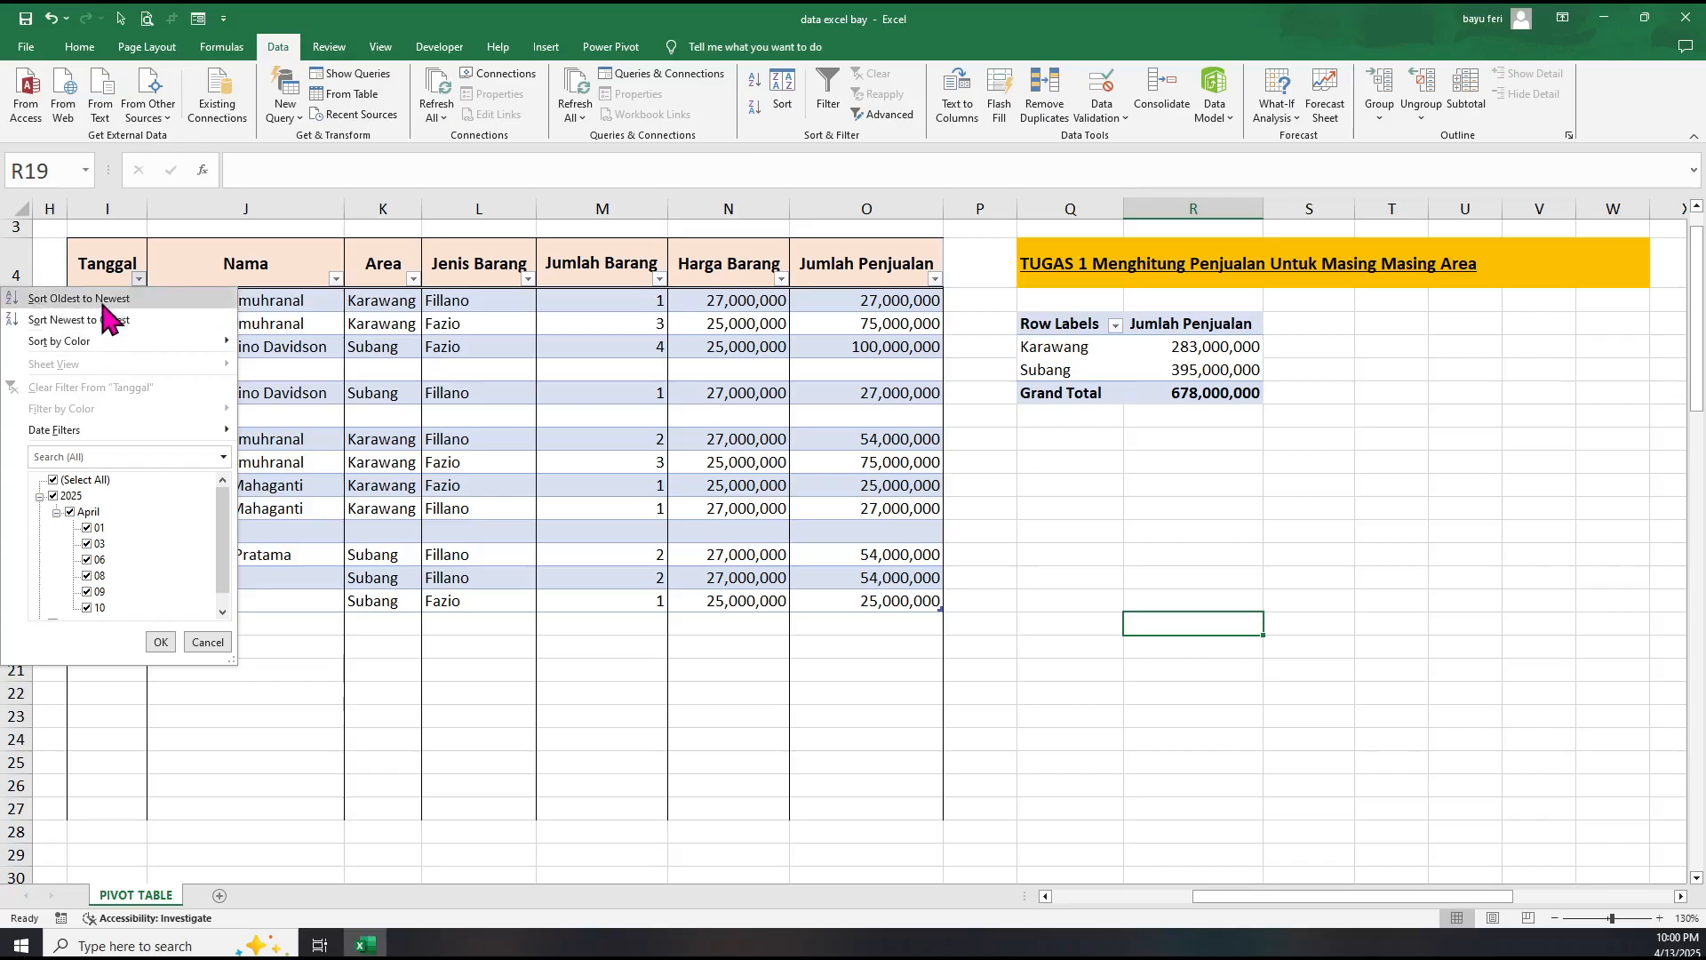
left_click(102, 303)
left_click(1132, 690)
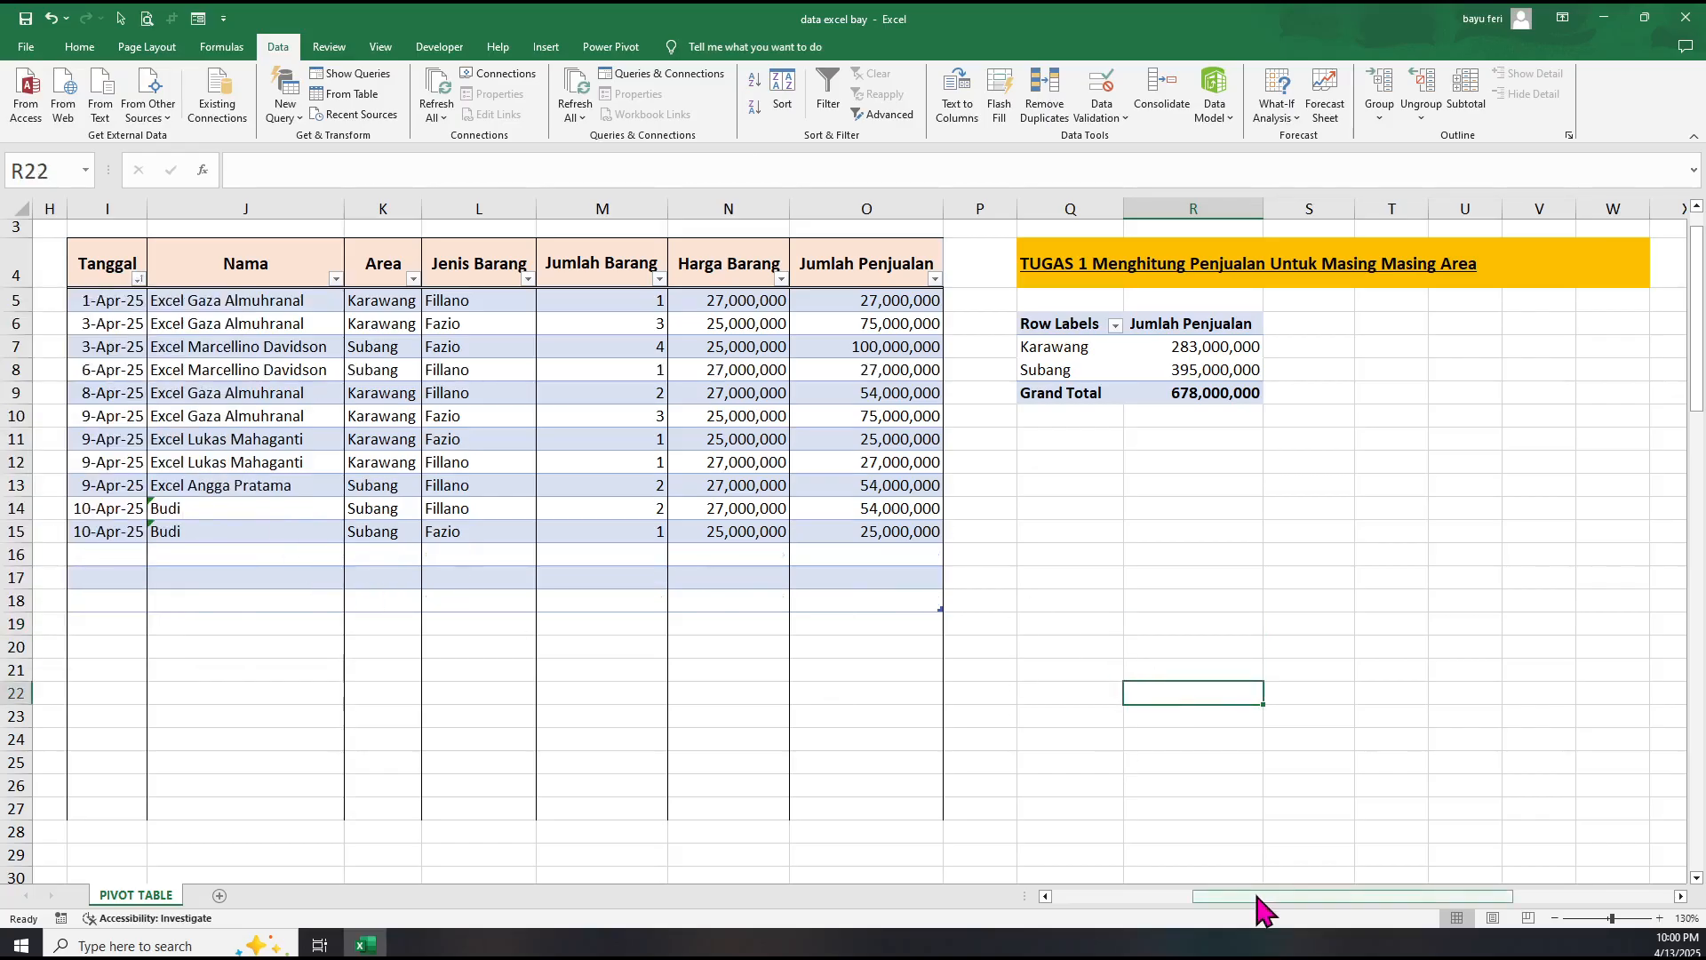
Refresh all pivot tables and compare the employee rows of the two TUGAS 2 pivots.
left_click_drag(1257, 896, 1454, 881)
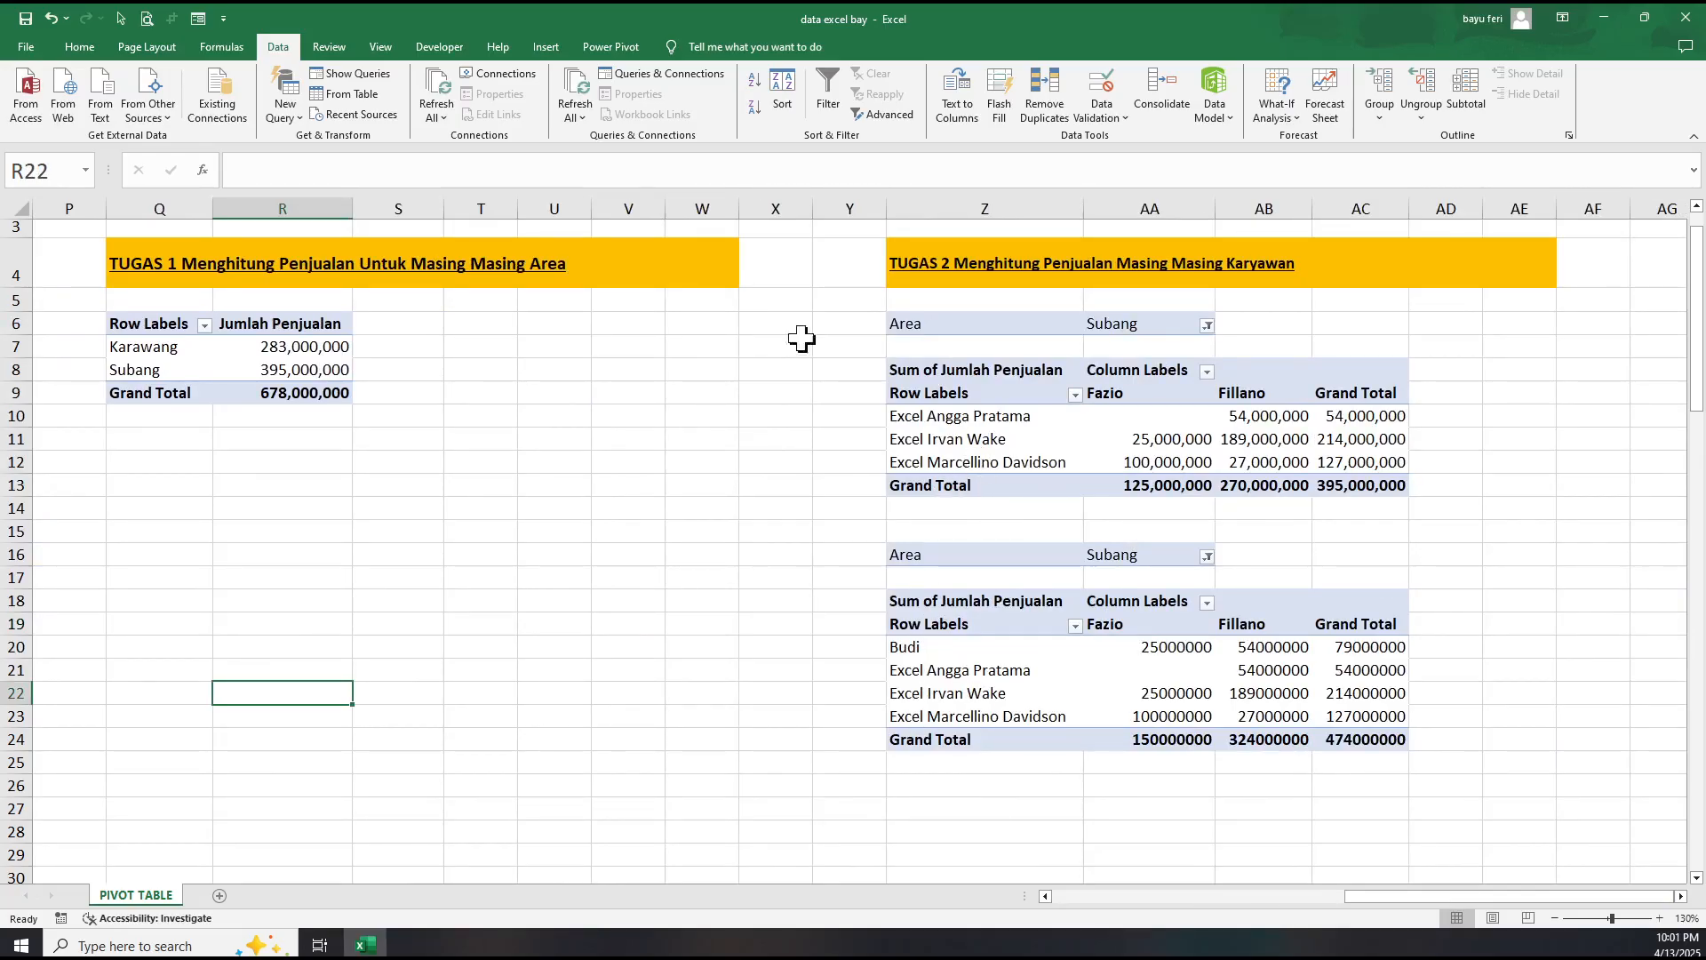
left_click(574, 77)
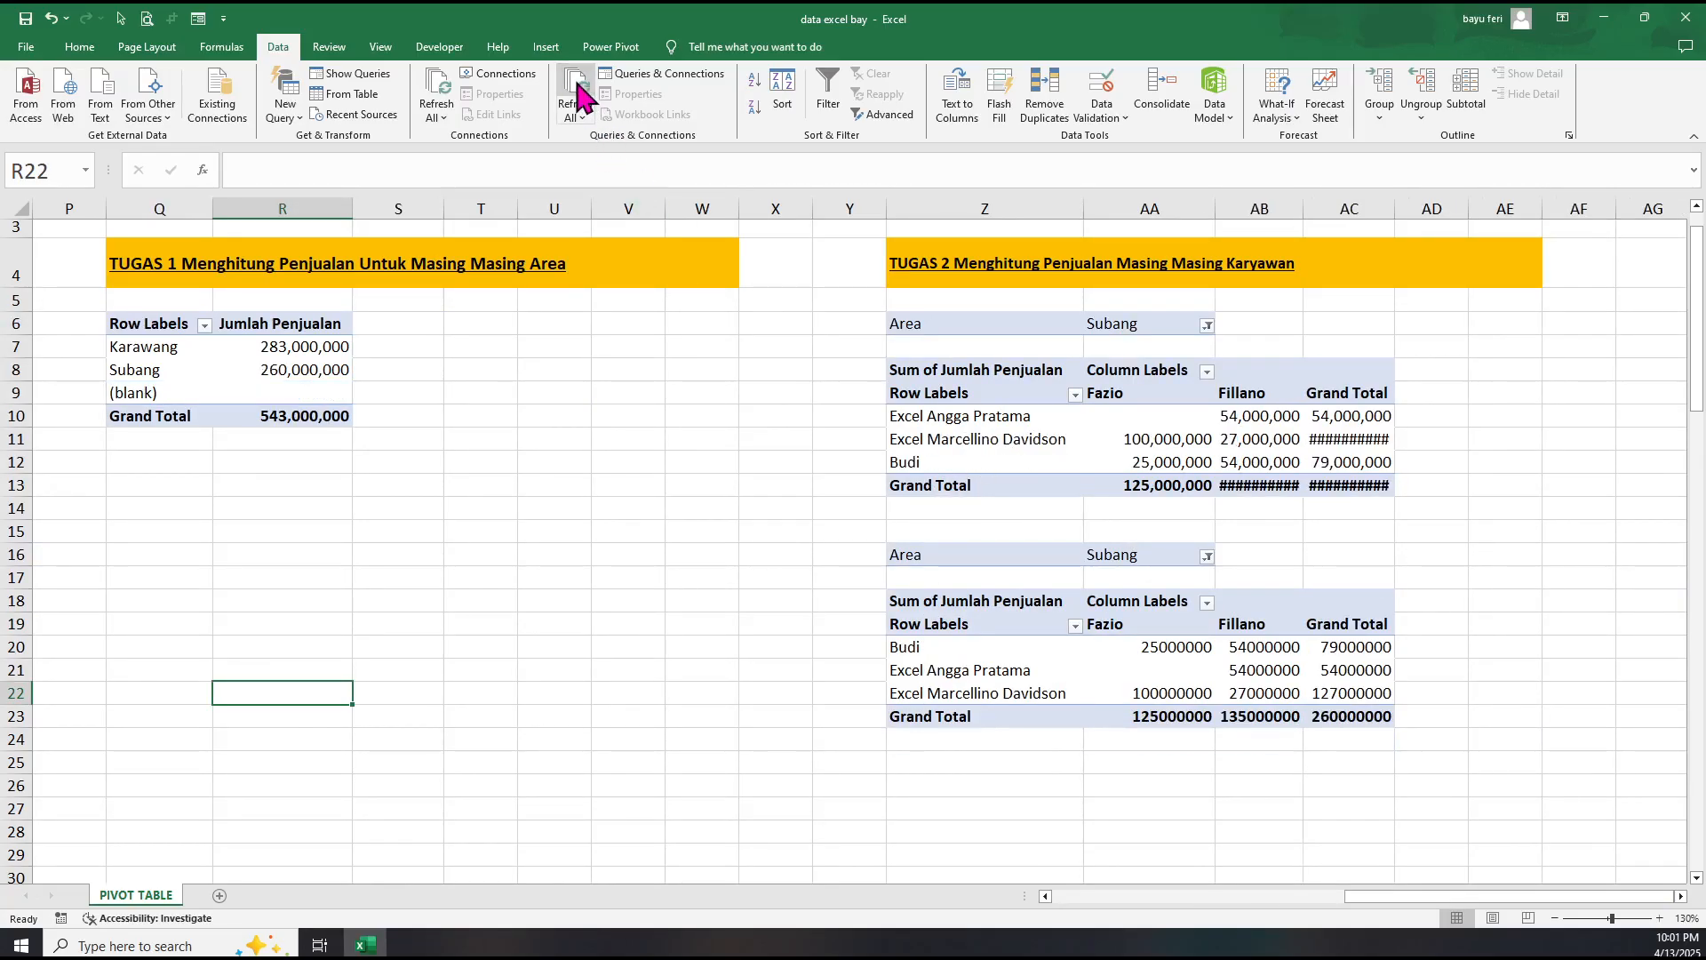
left_click(1059, 698)
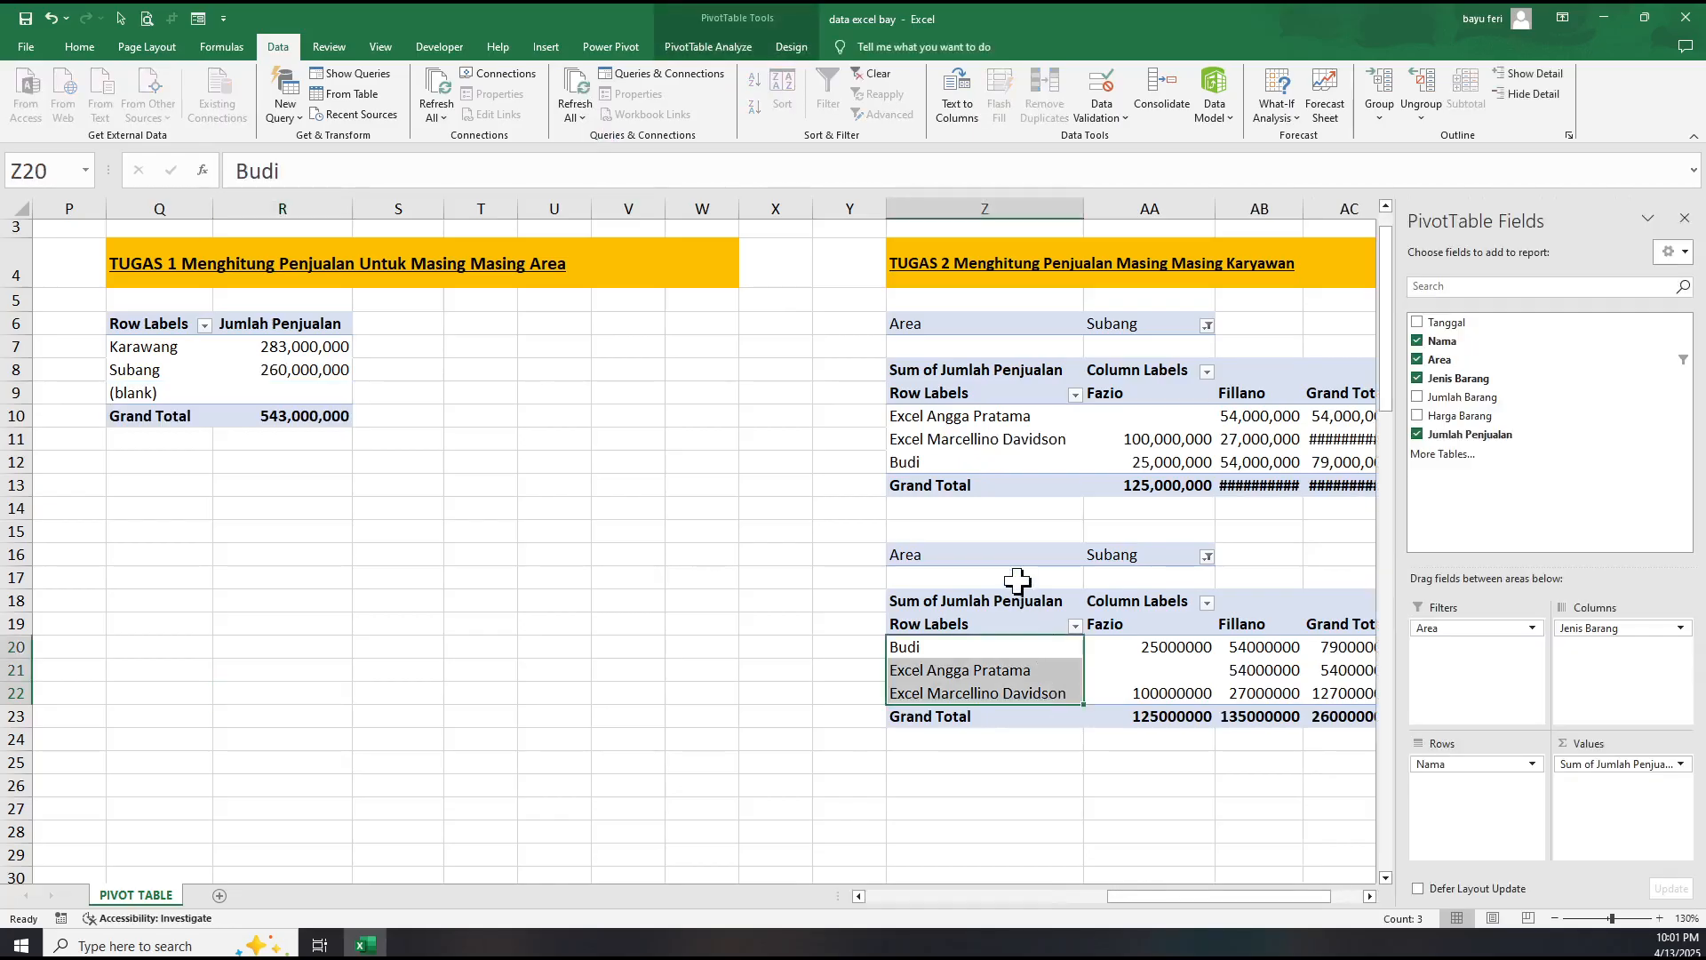
left_click(1018, 525)
left_click(1009, 444)
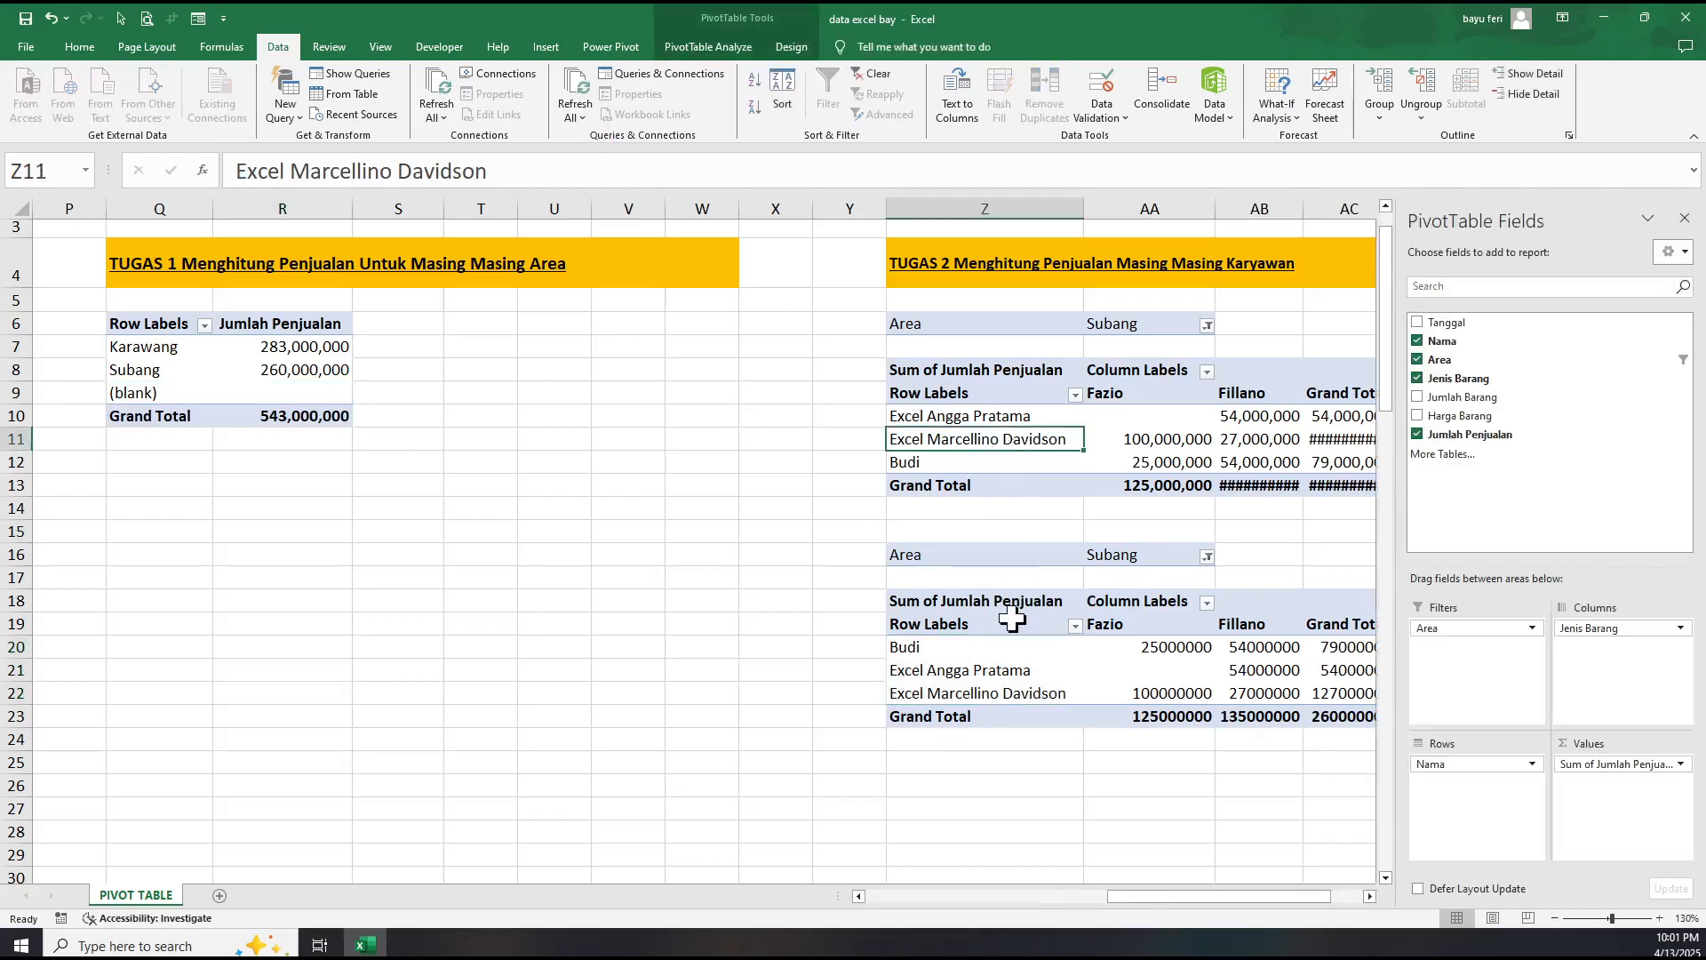
left_click(998, 696)
left_click(983, 442)
left_click(983, 668)
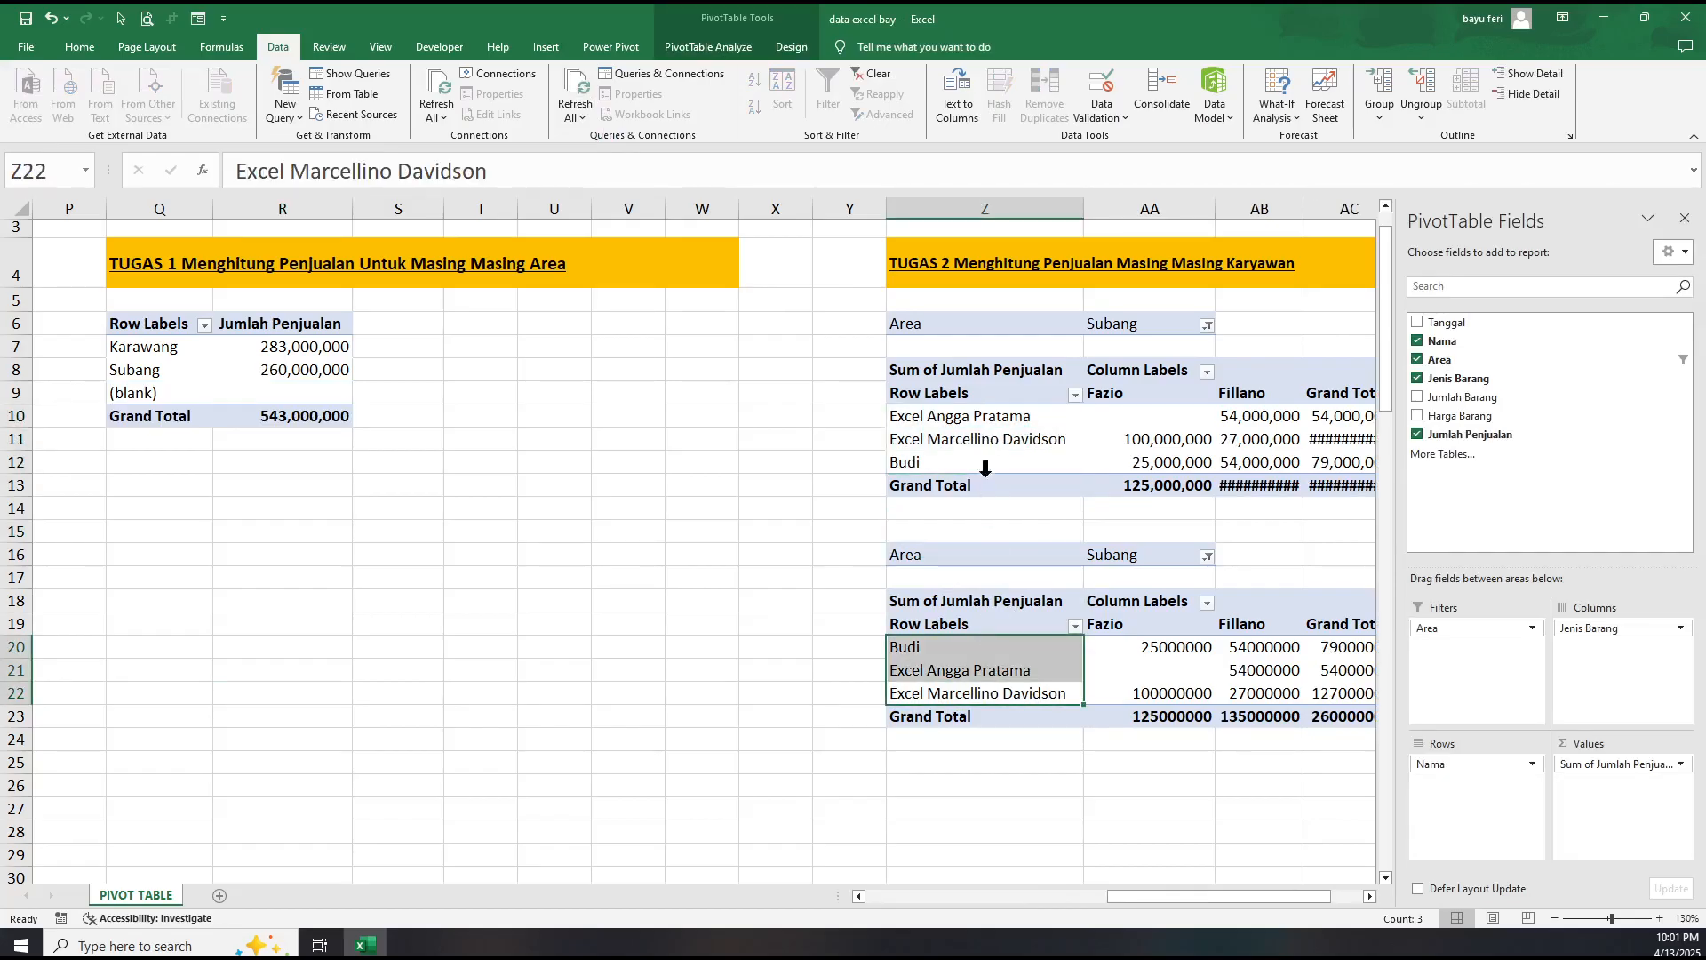
left_click(984, 444)
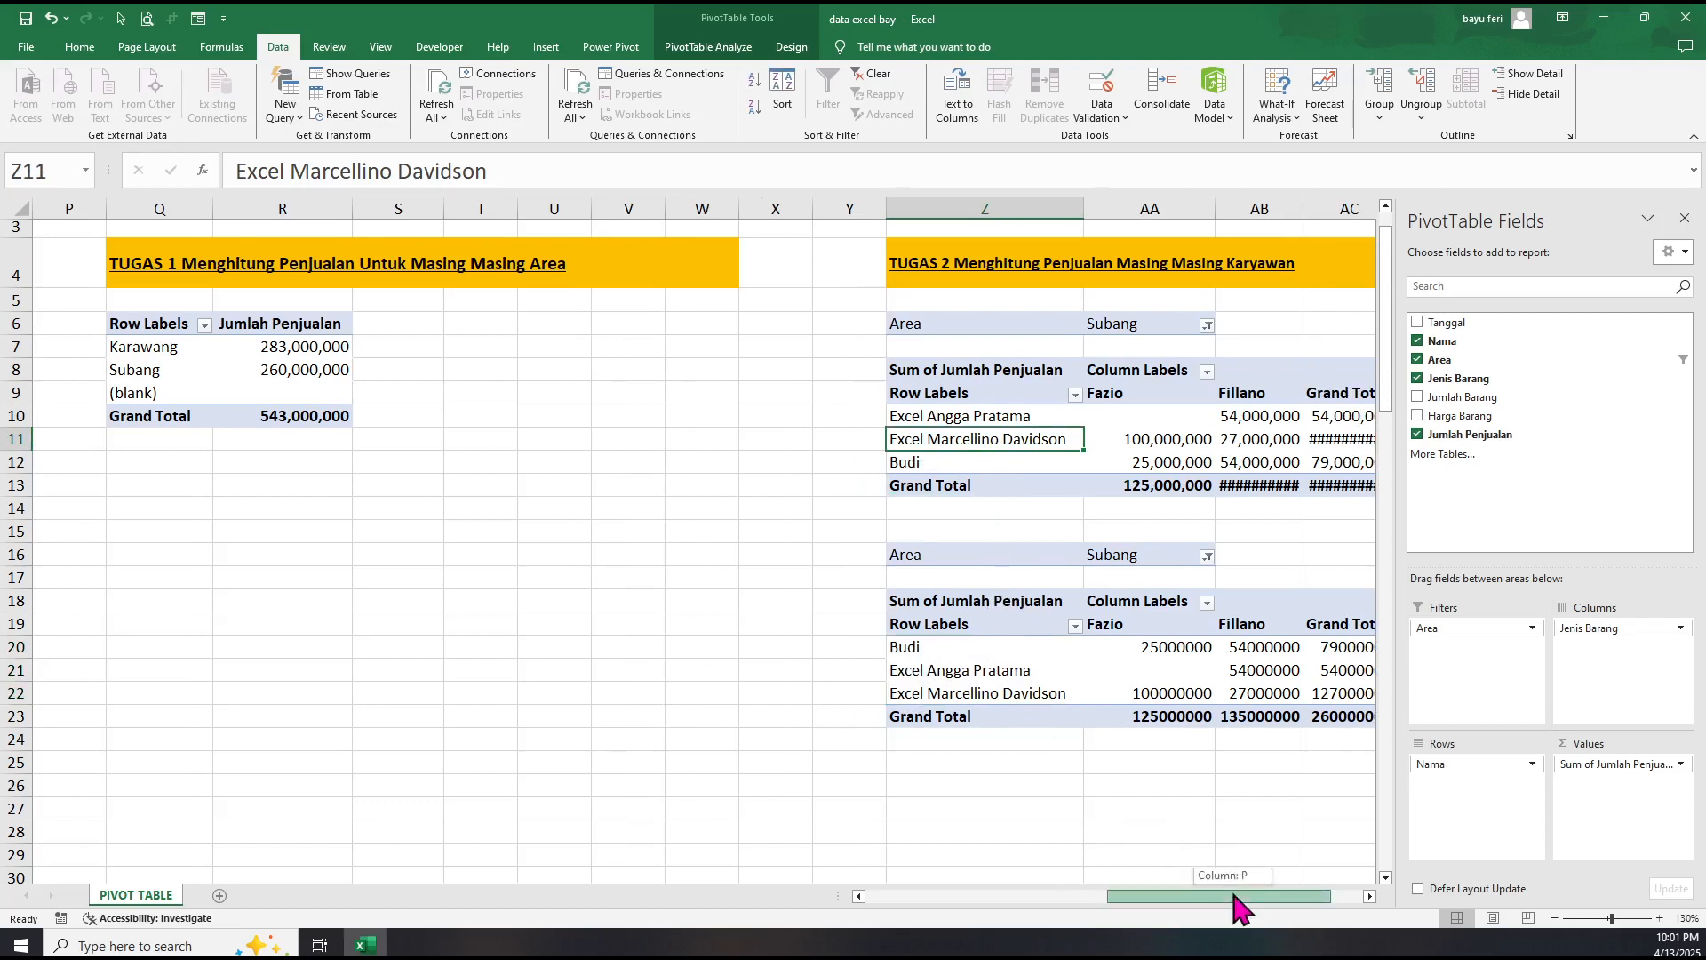
Check the data source range of the upper TUGAS 2 pivot and accept it as is.
left_click(1112, 449)
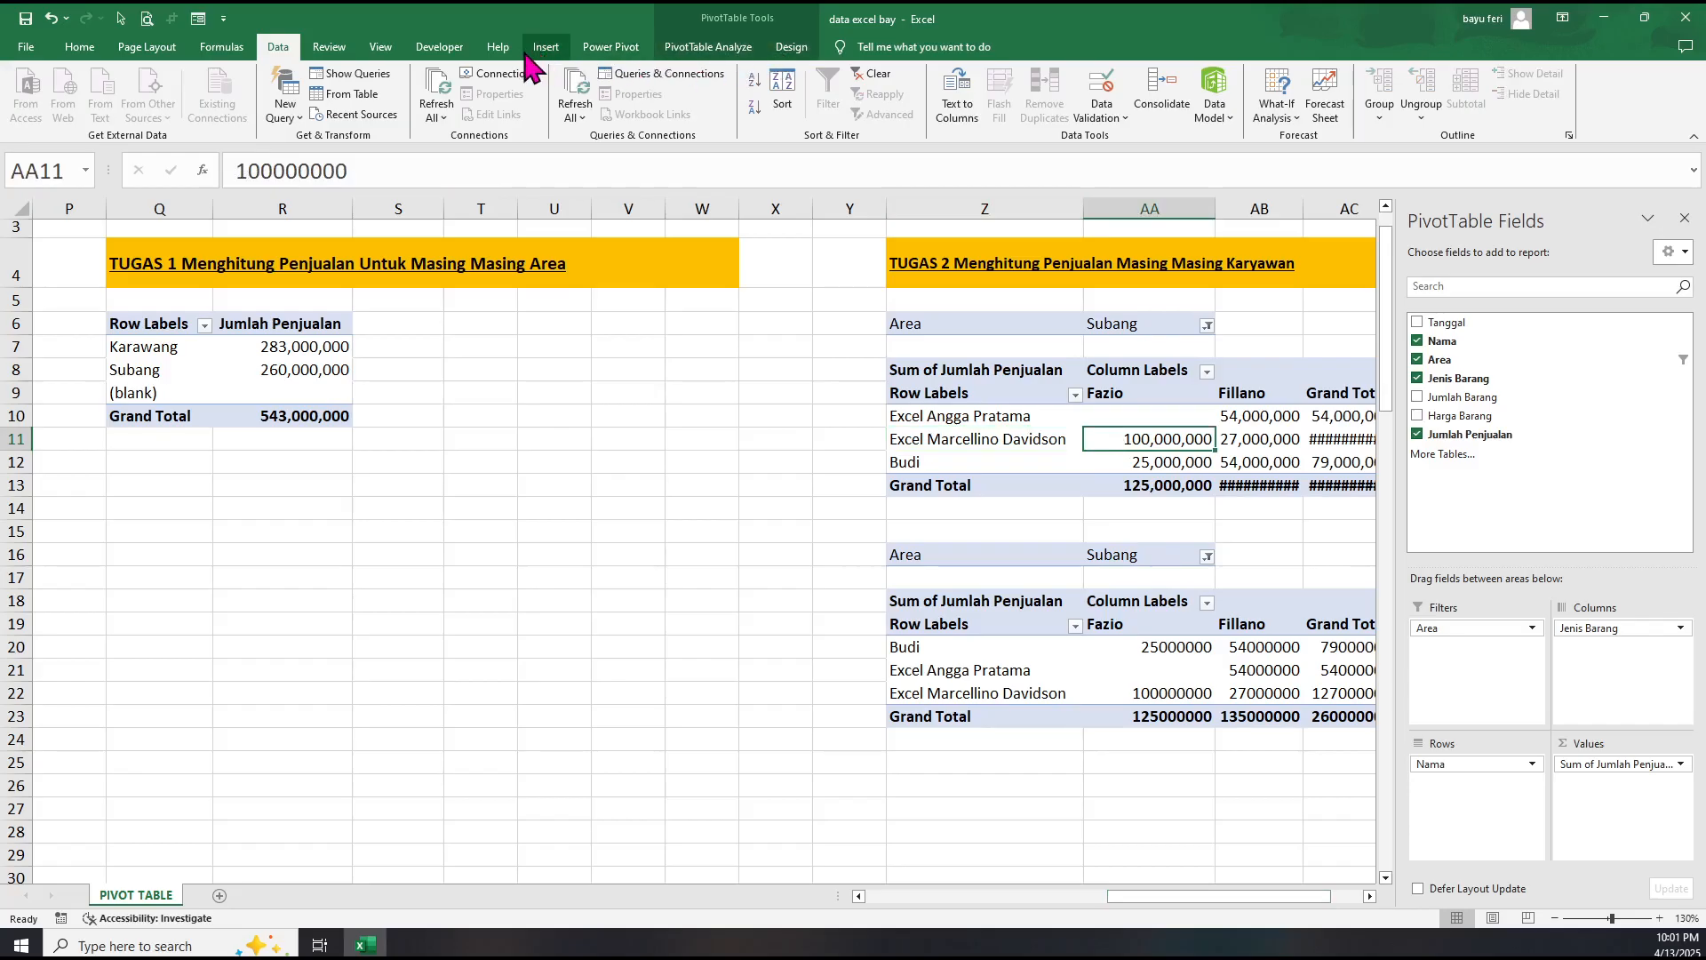
left_click(745, 48)
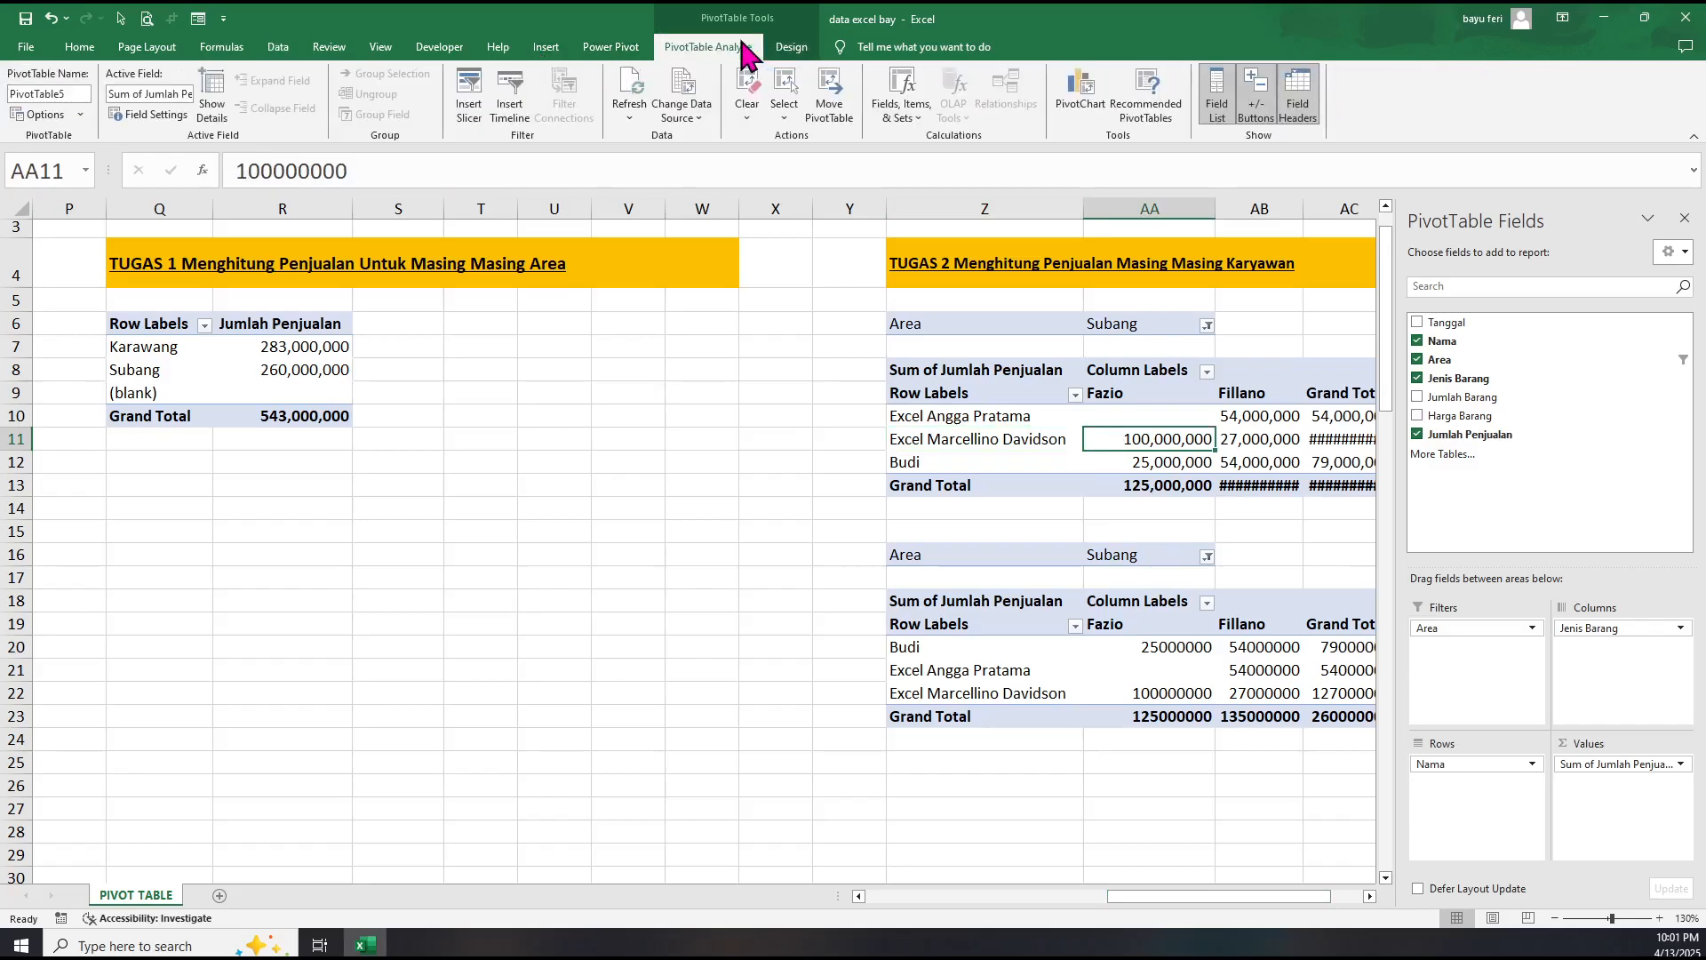
left_click(699, 118)
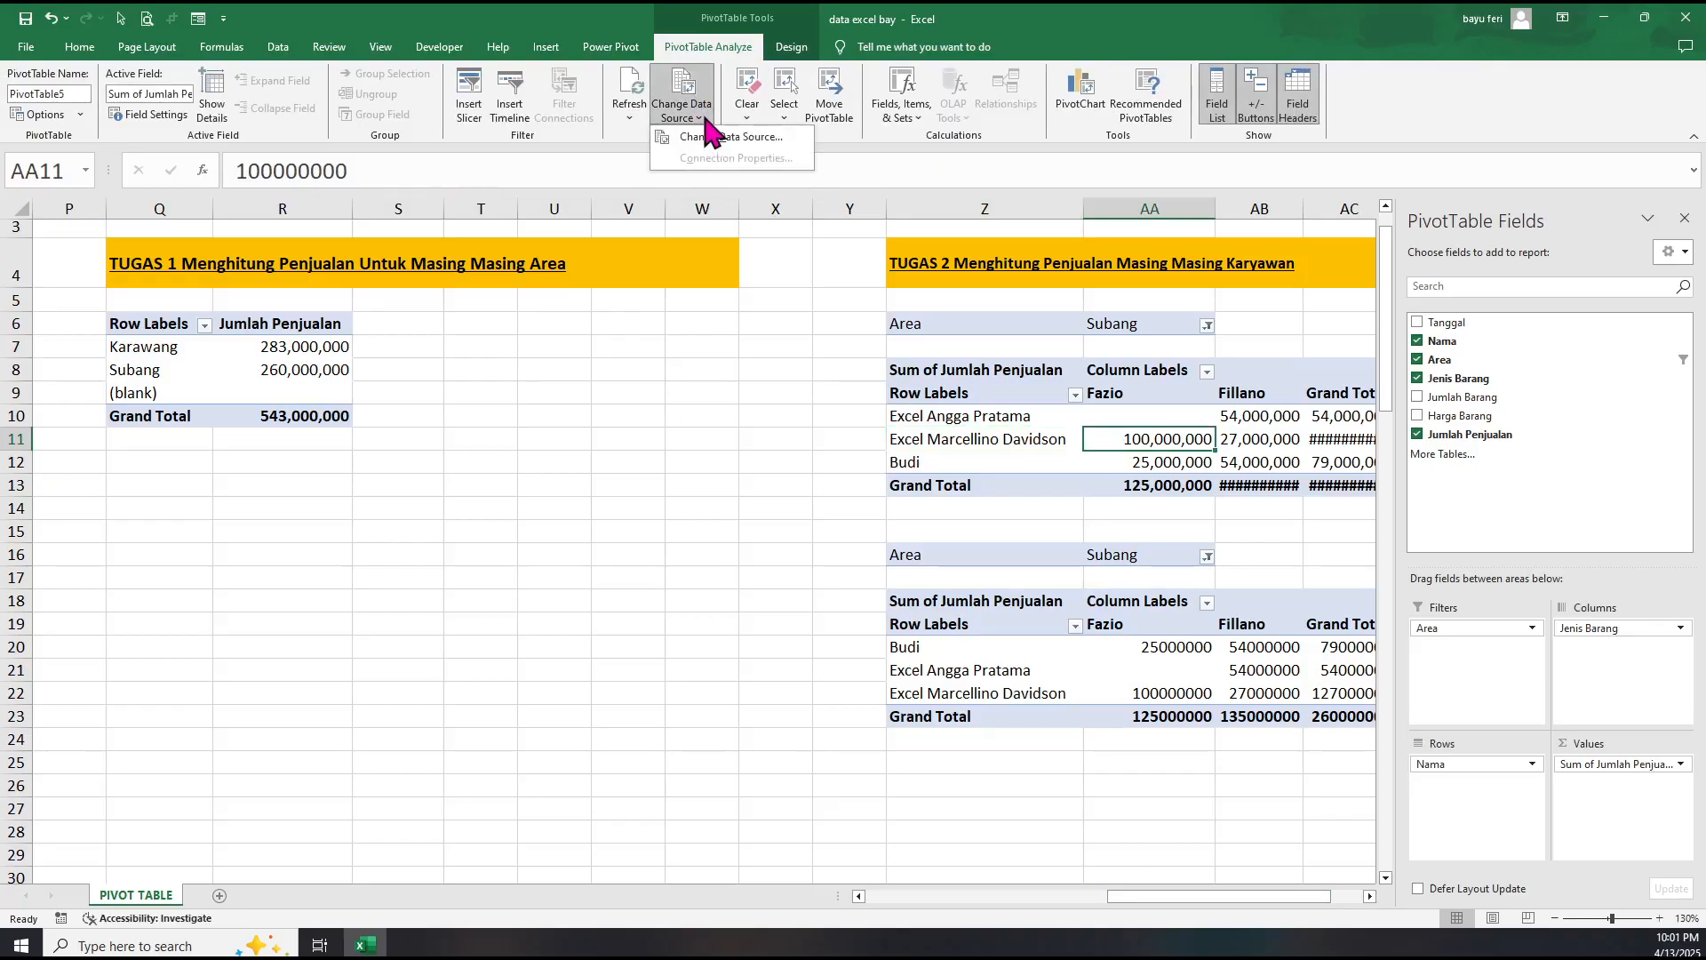
left_click(698, 149)
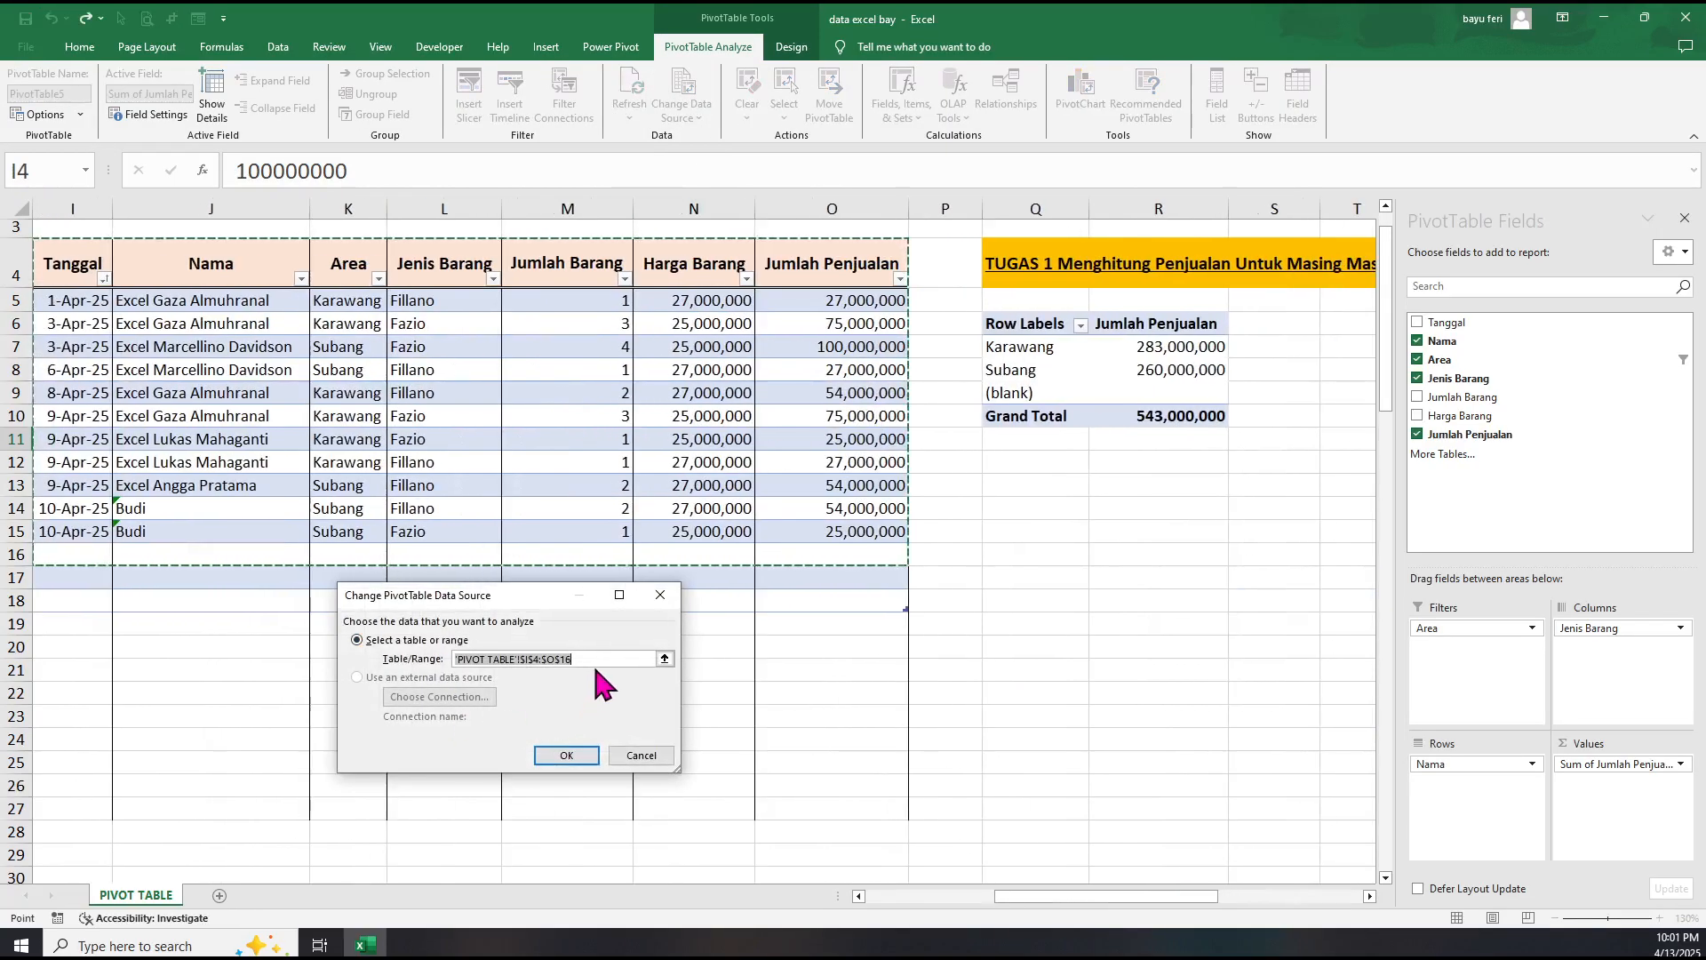
left_click(566, 754)
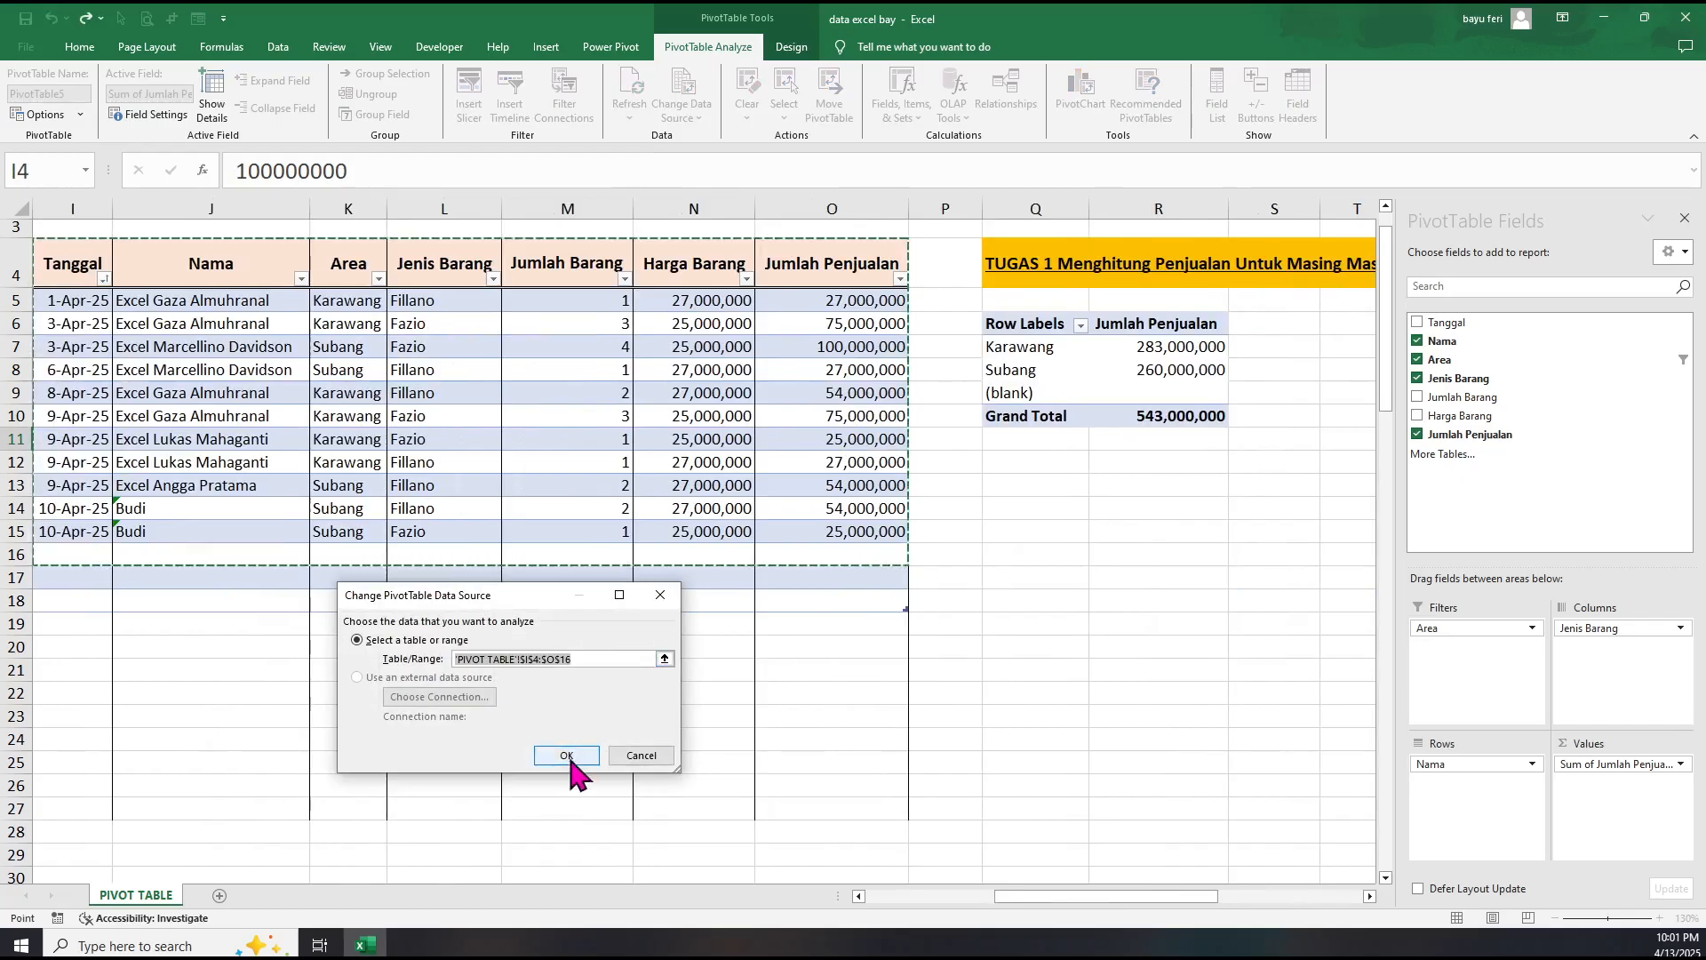
left_click(769, 762)
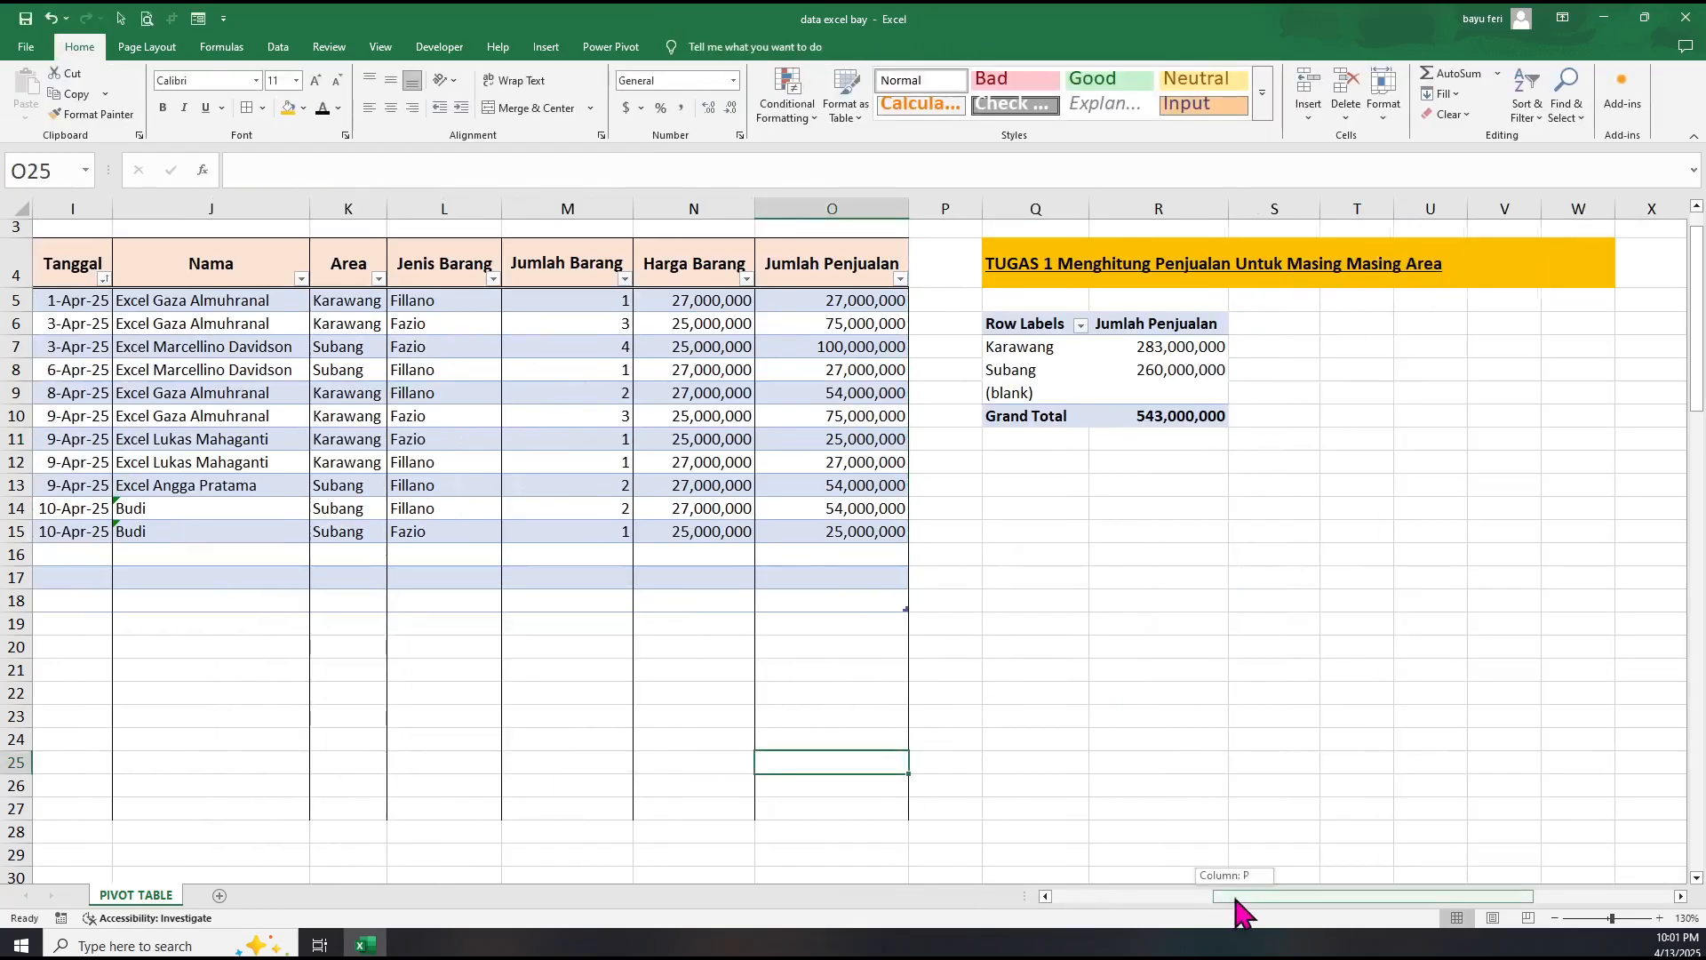
Re-enter the end row of the upper TUGAS 2 pivot's source range, keeping its start at $I$4 and its last column O.
left_click_drag(1227, 897, 1357, 898)
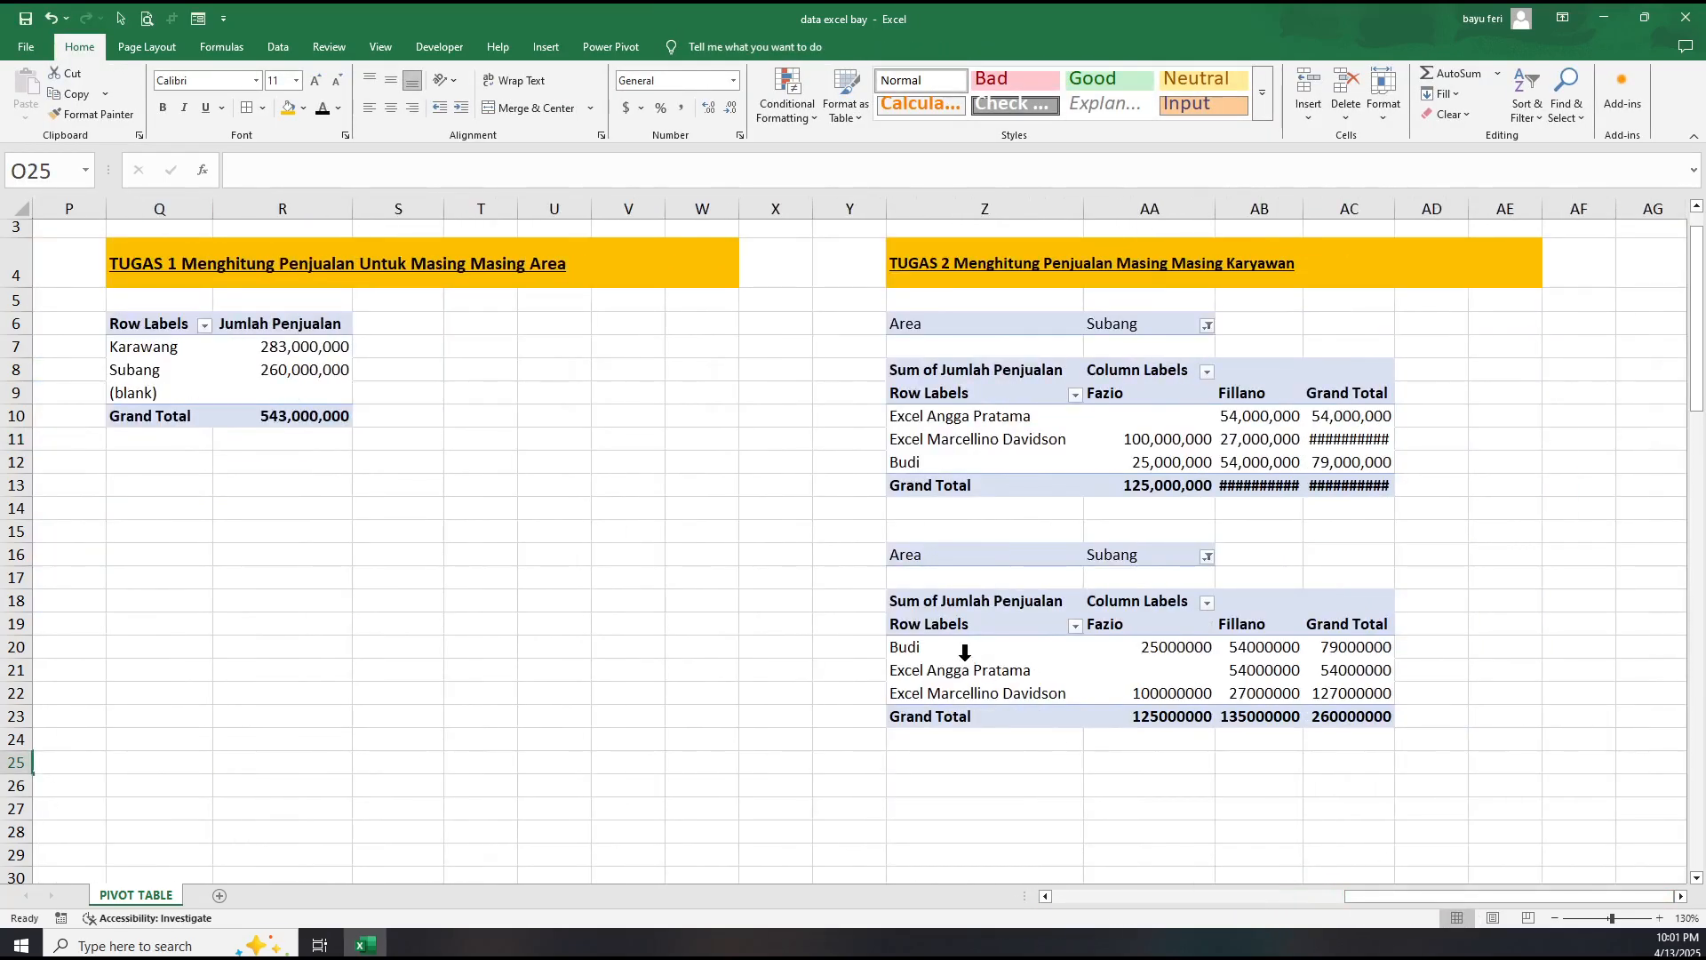
left_click(993, 442)
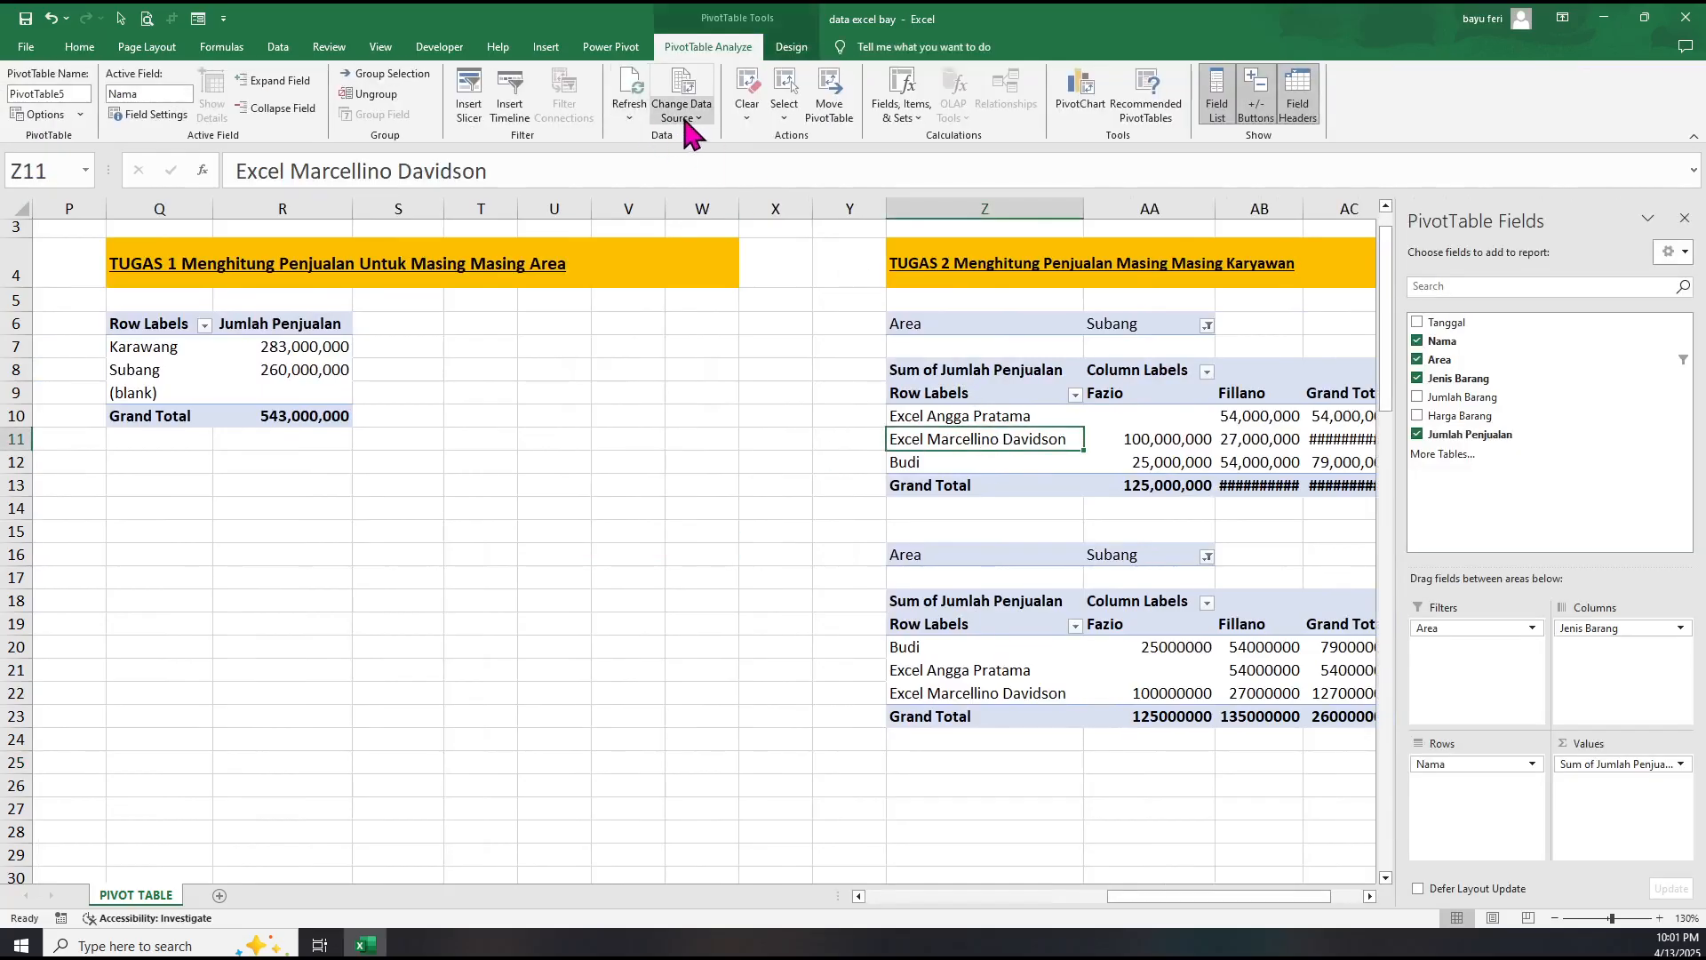
left_click(686, 122)
left_click(689, 135)
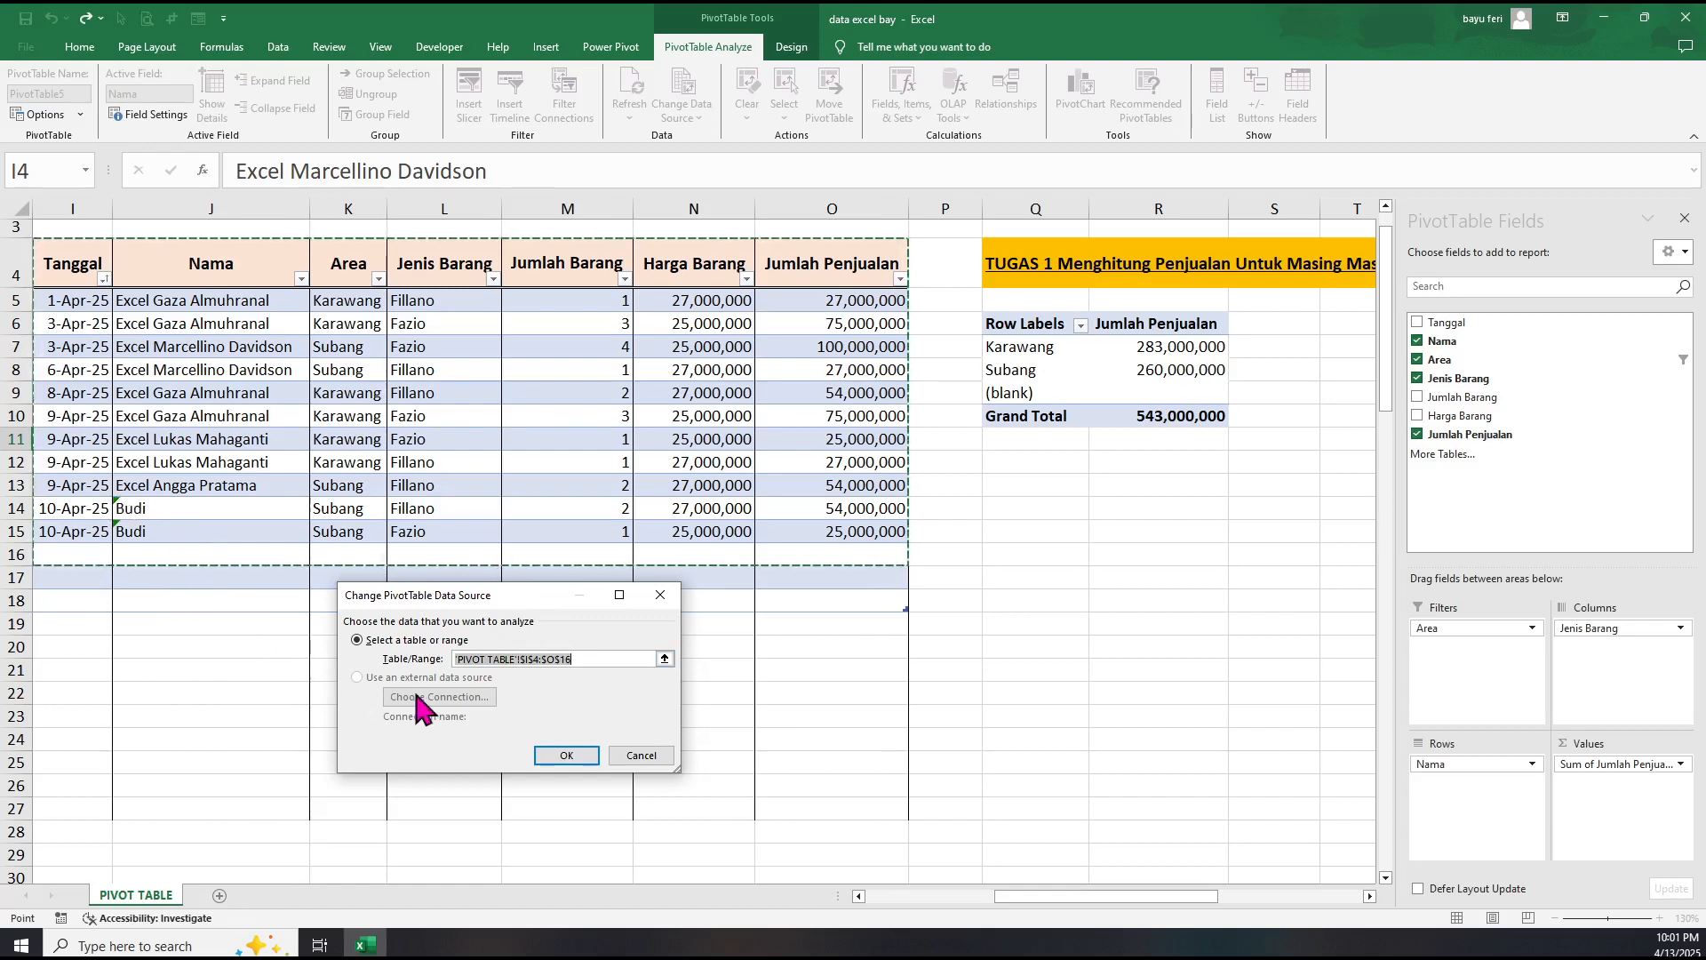
left_click(594, 661)
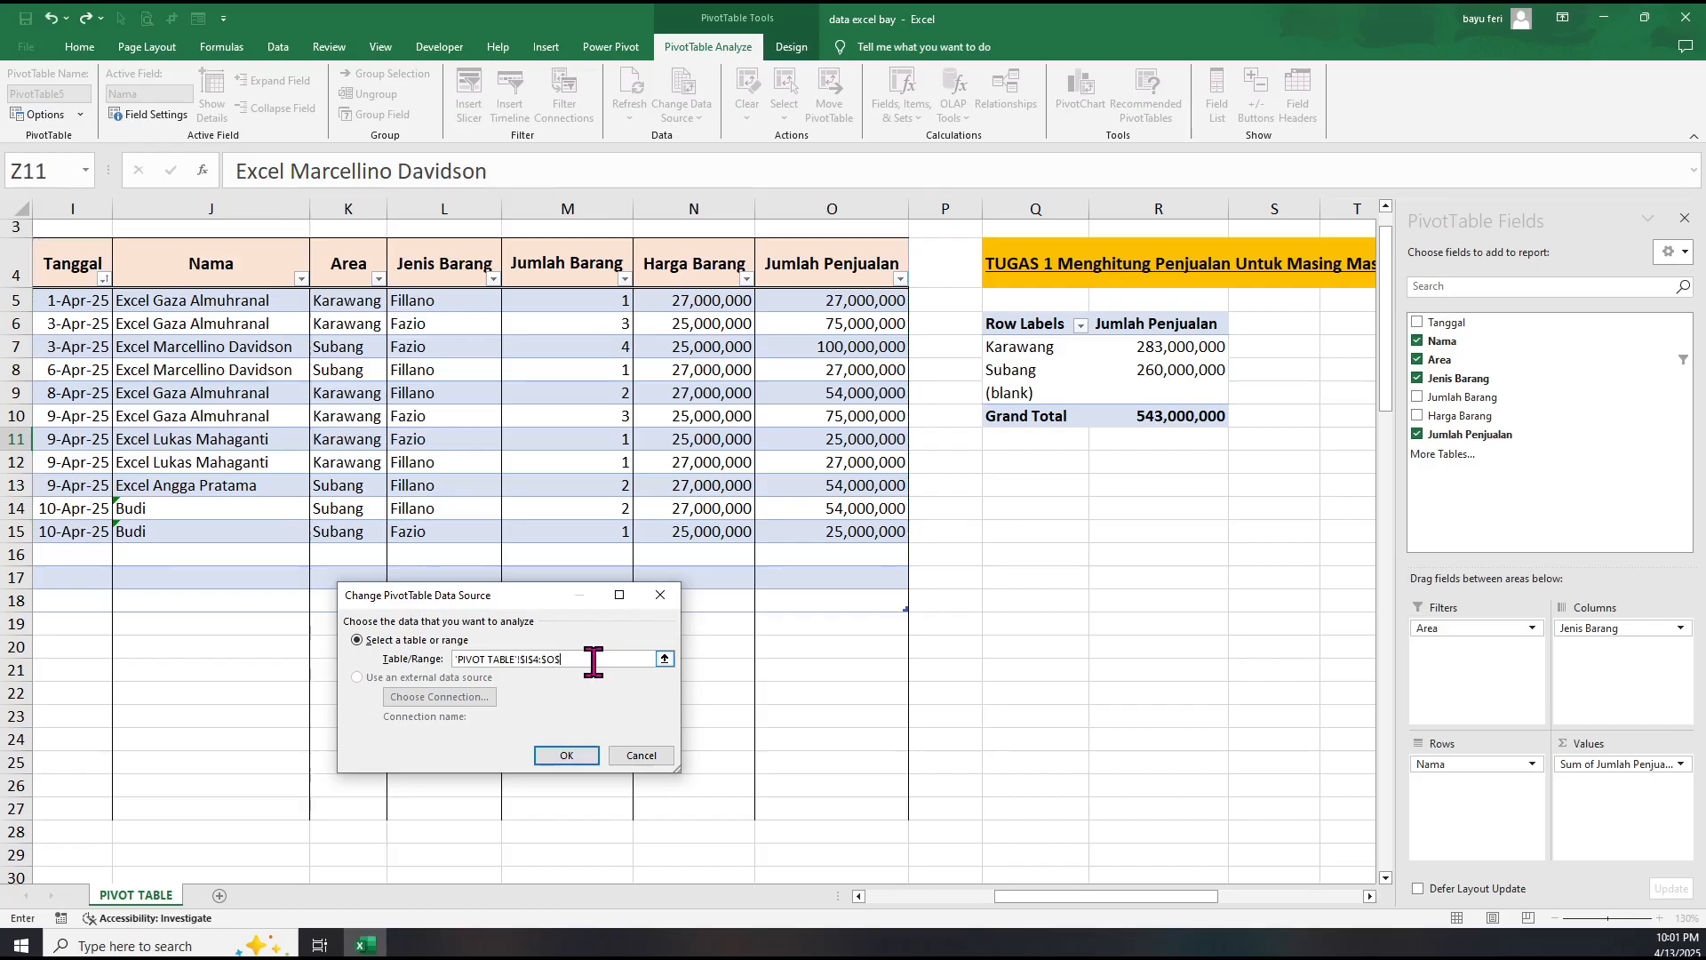
key("Return")
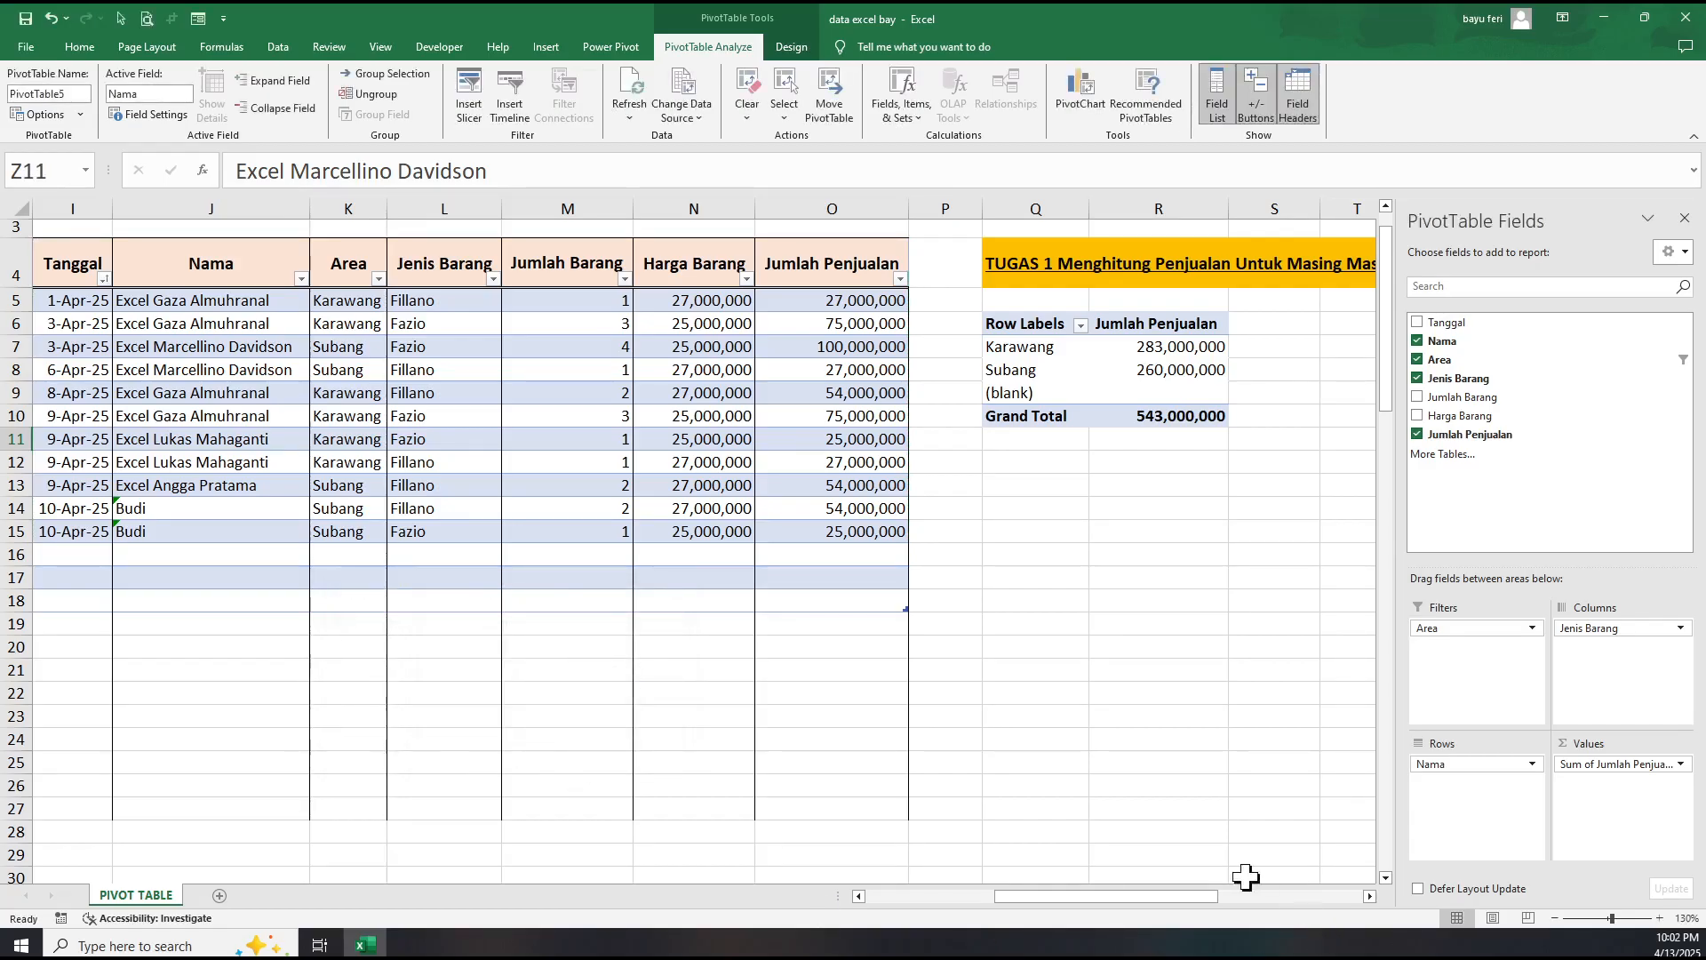
Compare both Subang pivots under TUGAS 2 with each other and with the records in the sales table.
left_click_drag(1189, 897, 1323, 899)
left_click(969, 672)
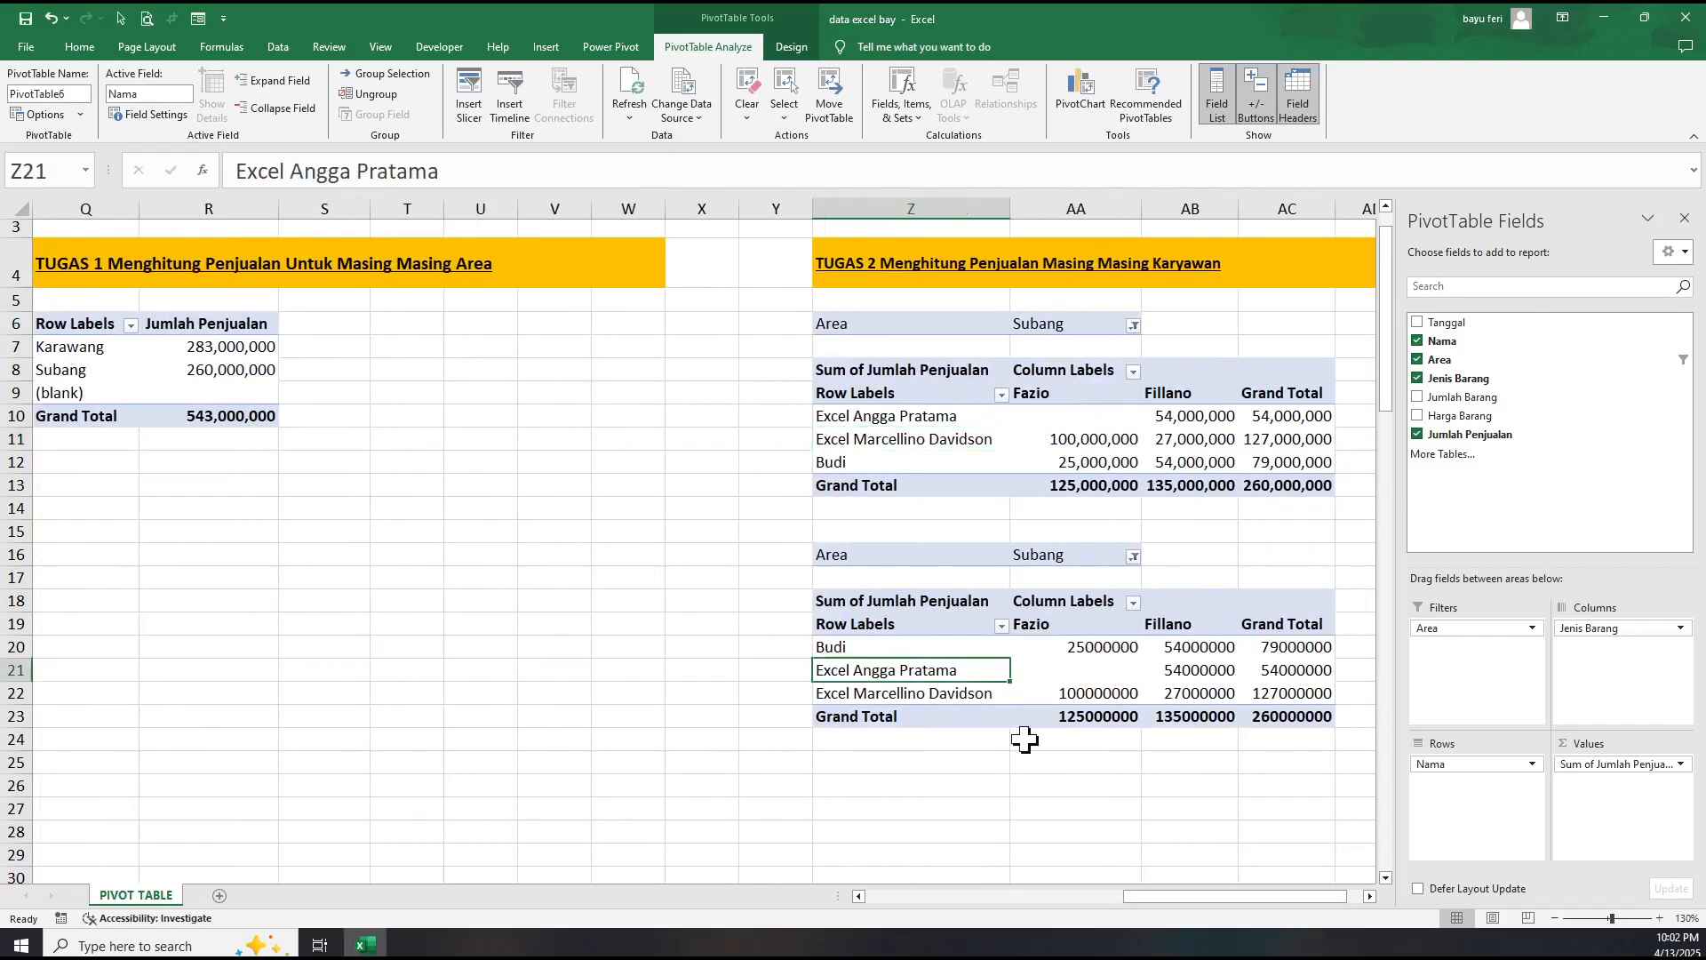
left_click_drag(1218, 897, 933, 873)
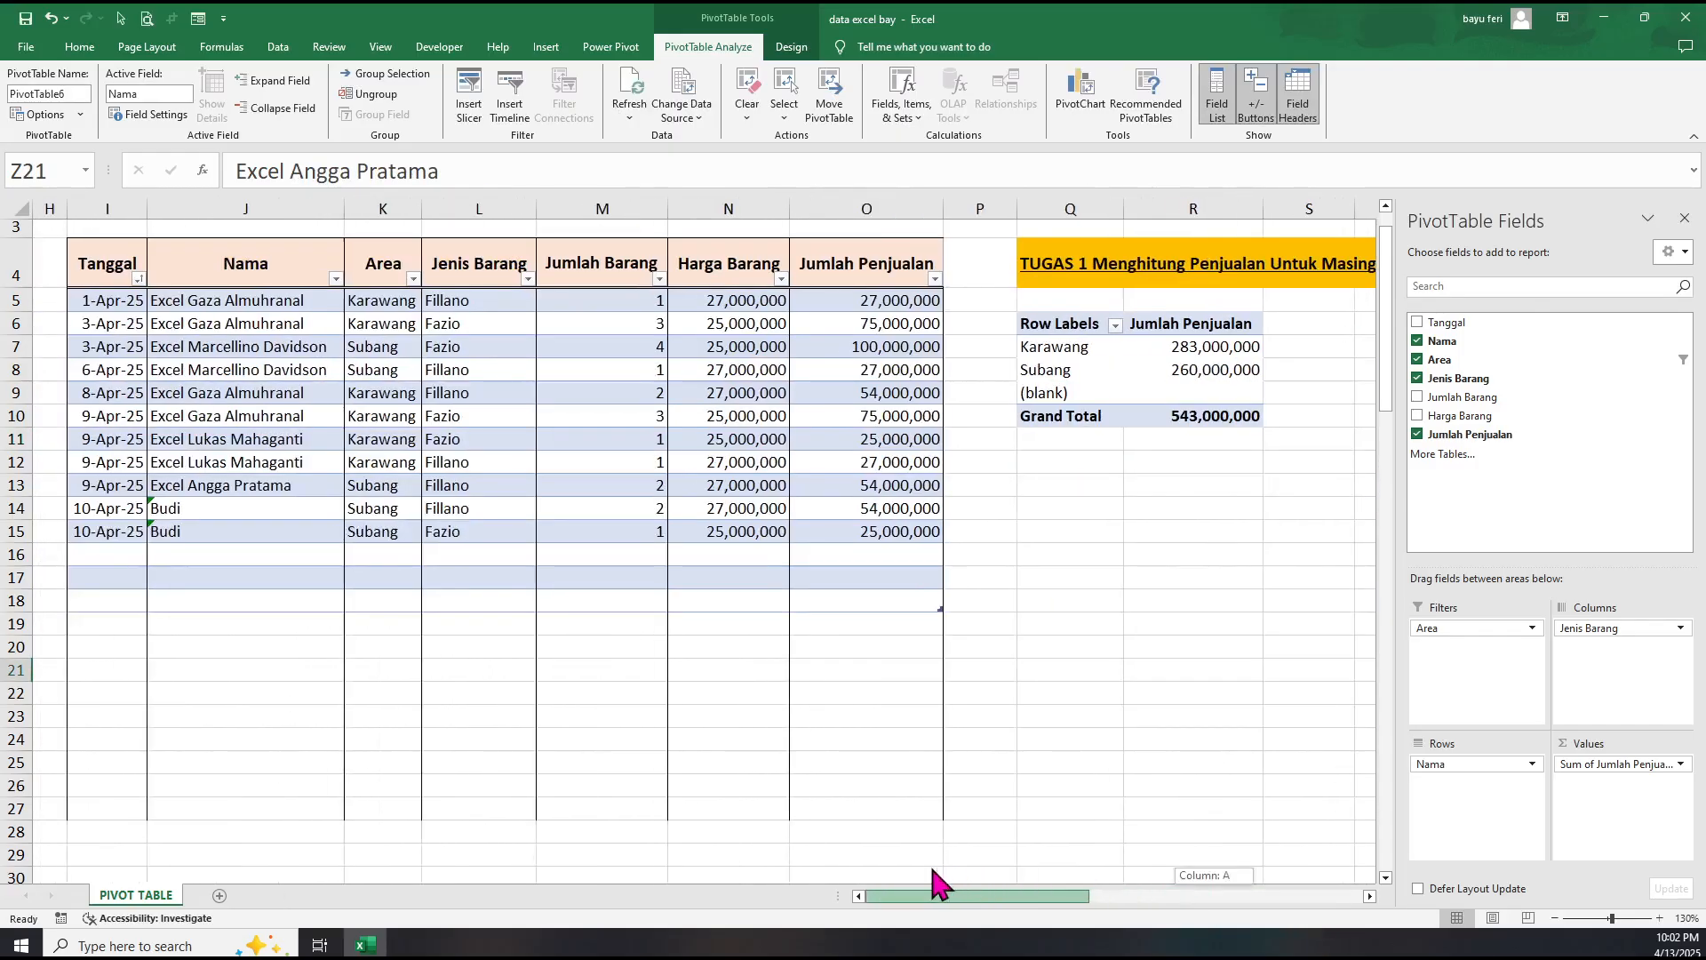
left_click(403, 377)
scroll(1223, 902, "right", 8)
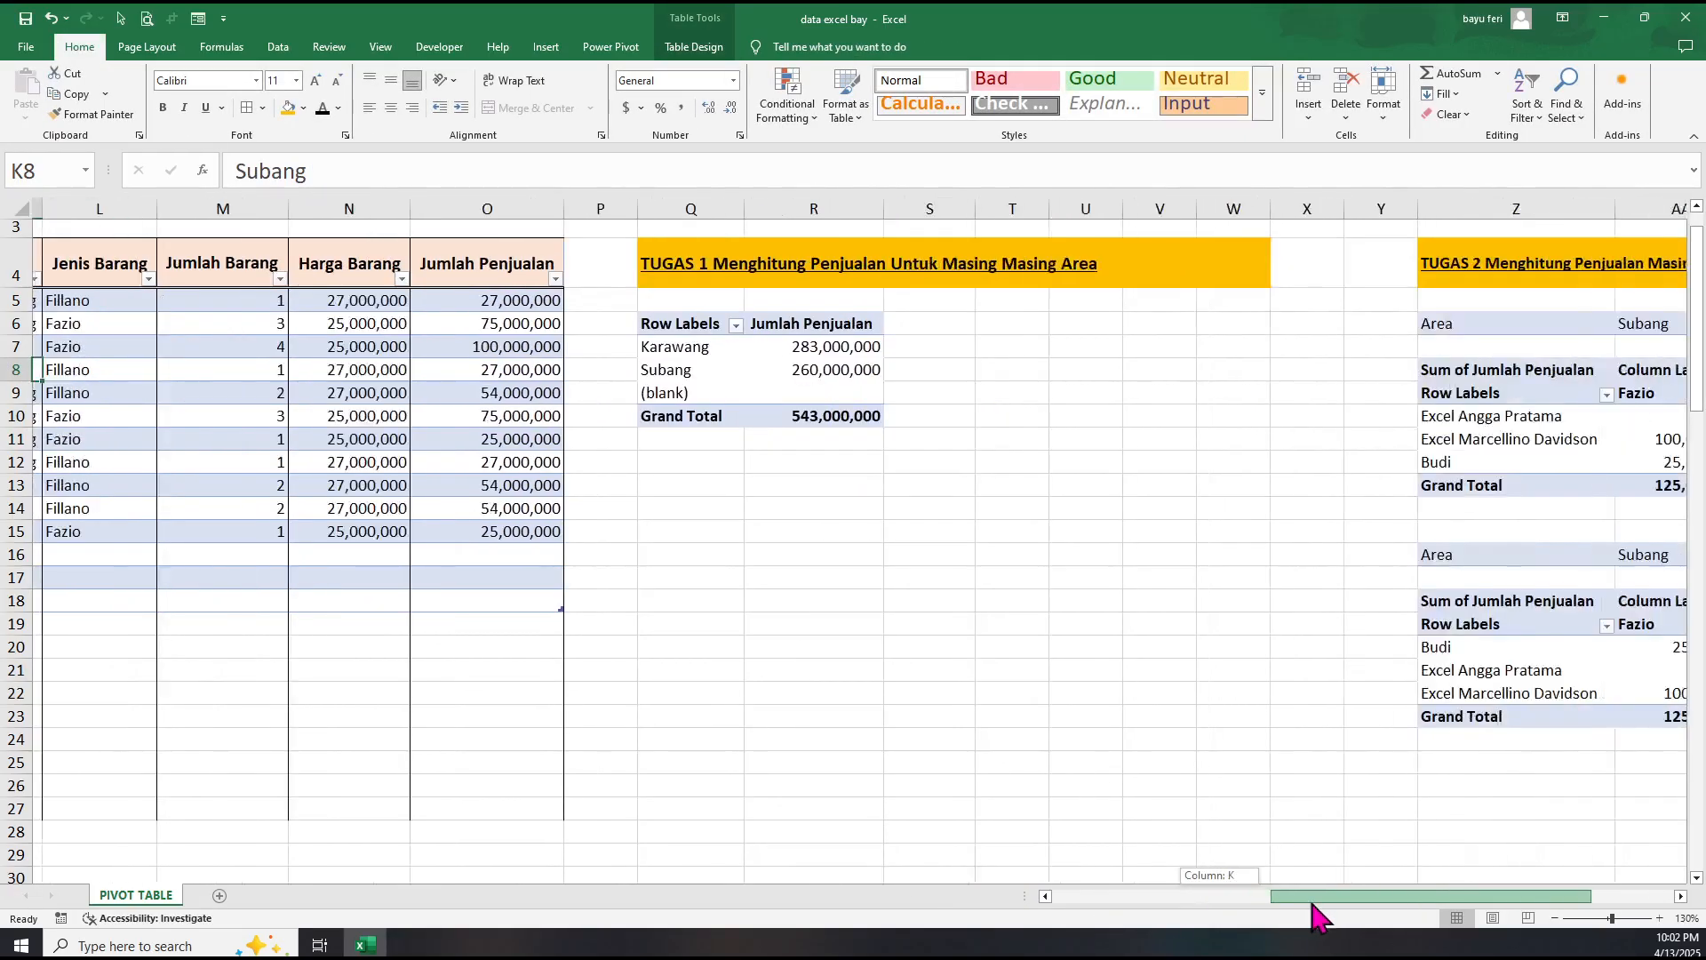
left_click(1193, 694)
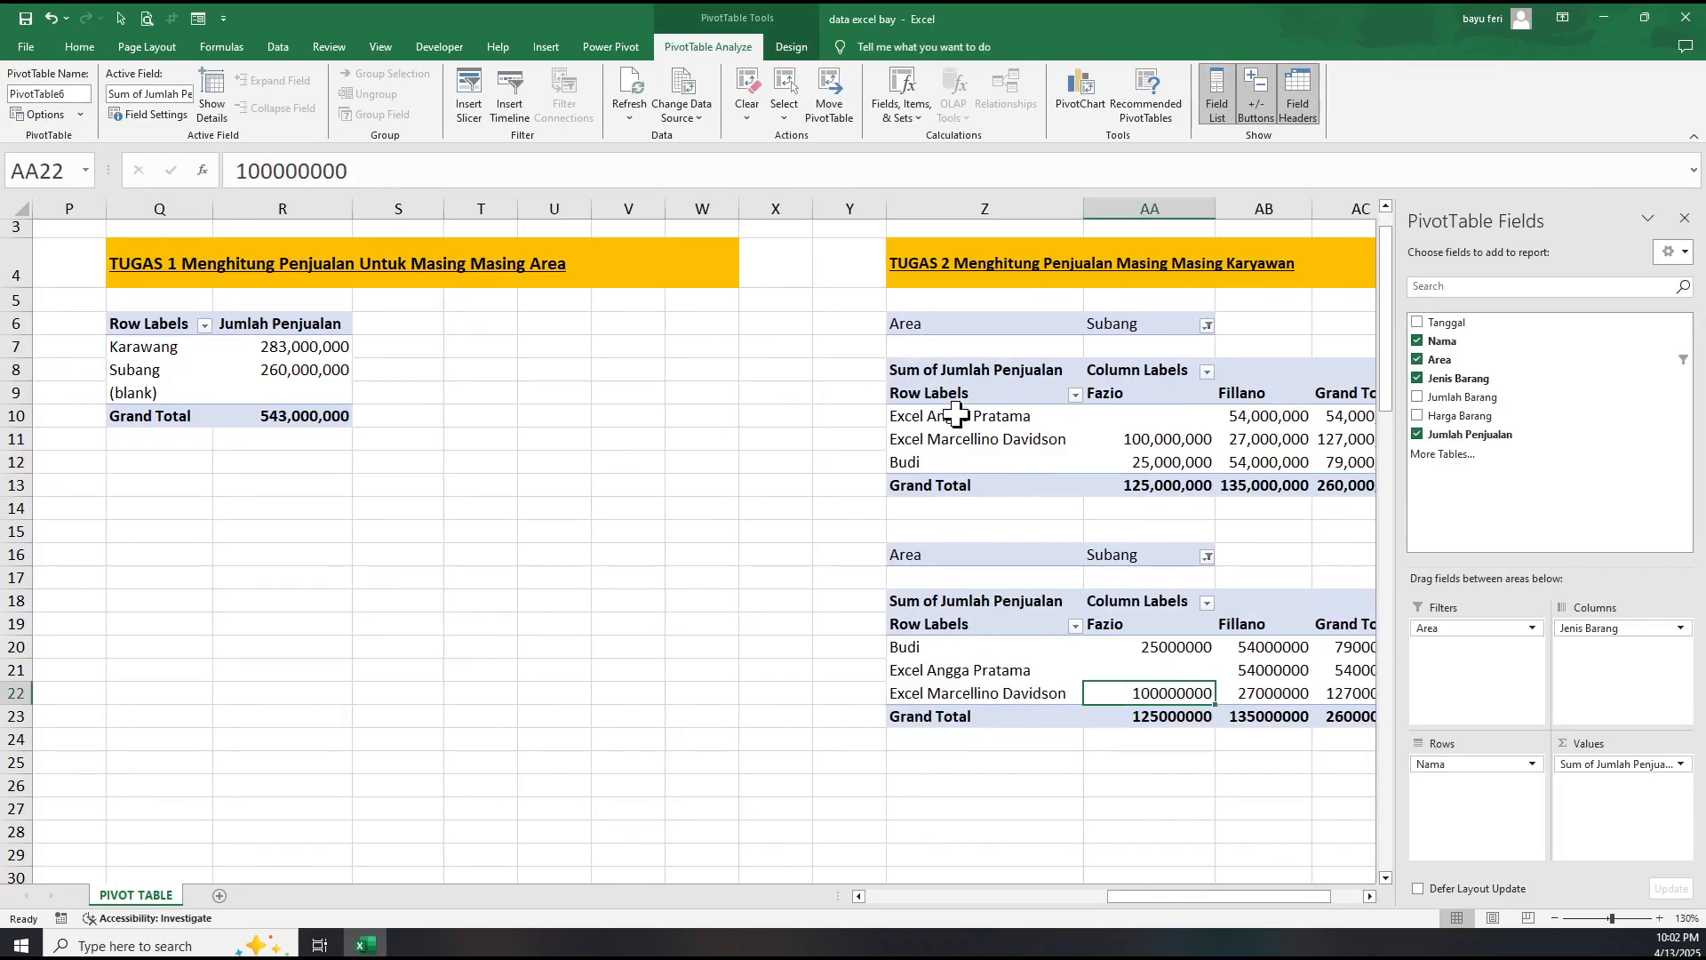
left_click(1370, 897)
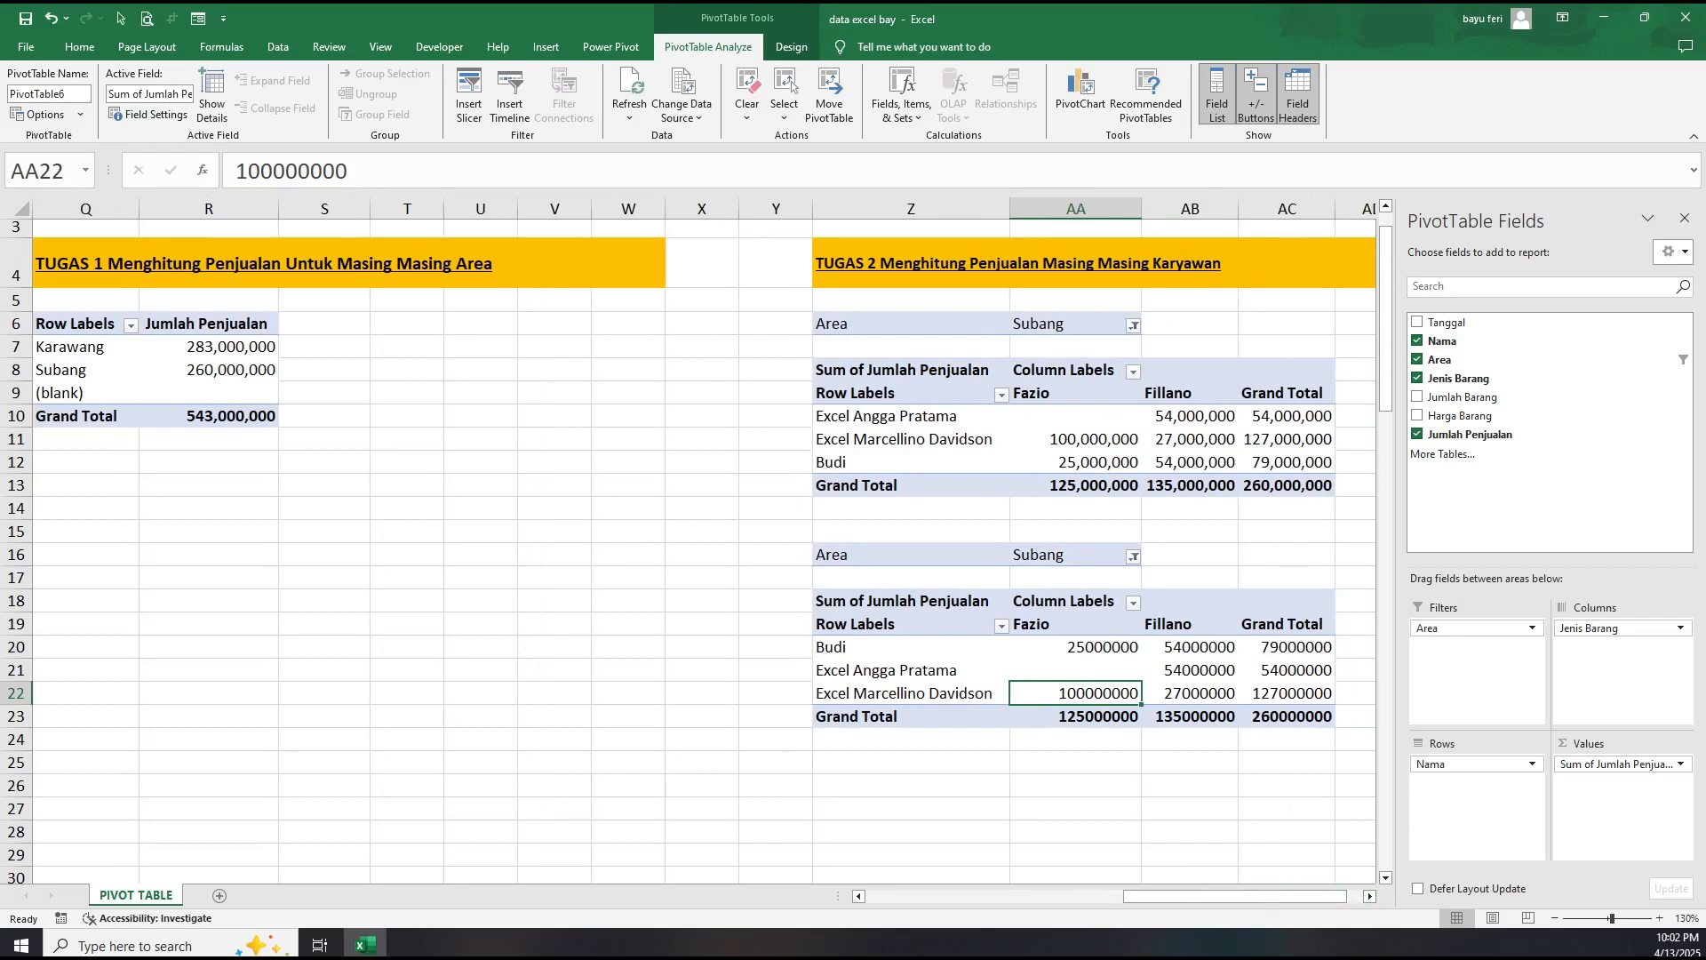
left_click(1370, 897)
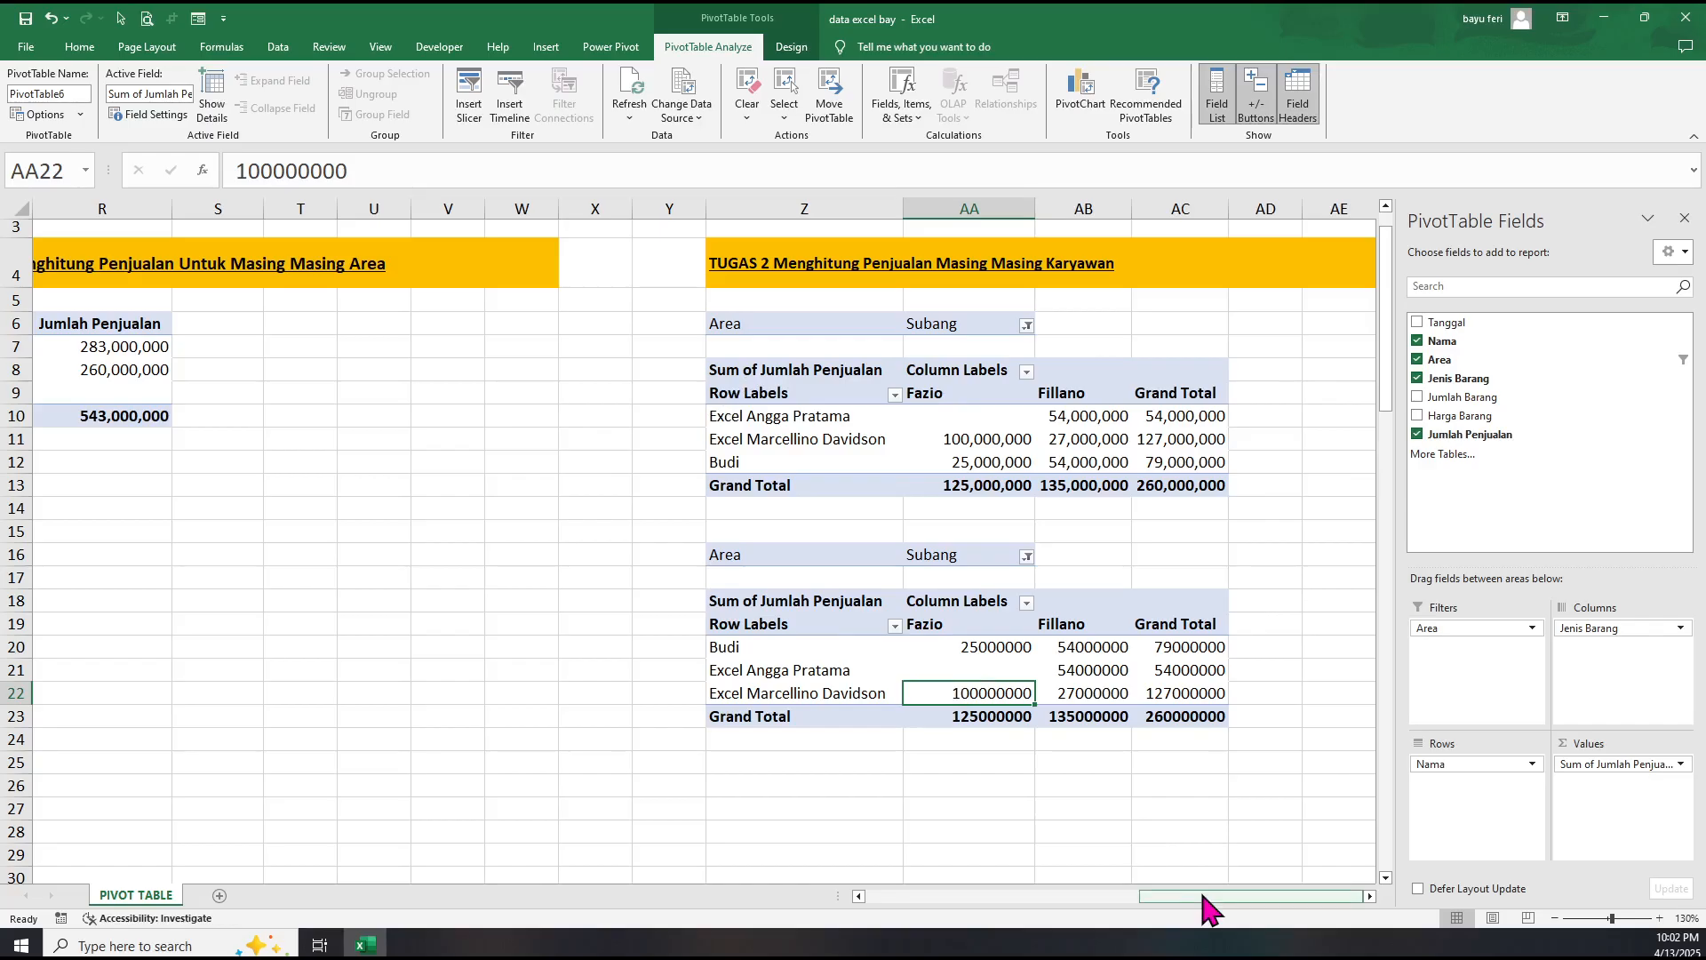
left_click_drag(1209, 906, 1014, 889)
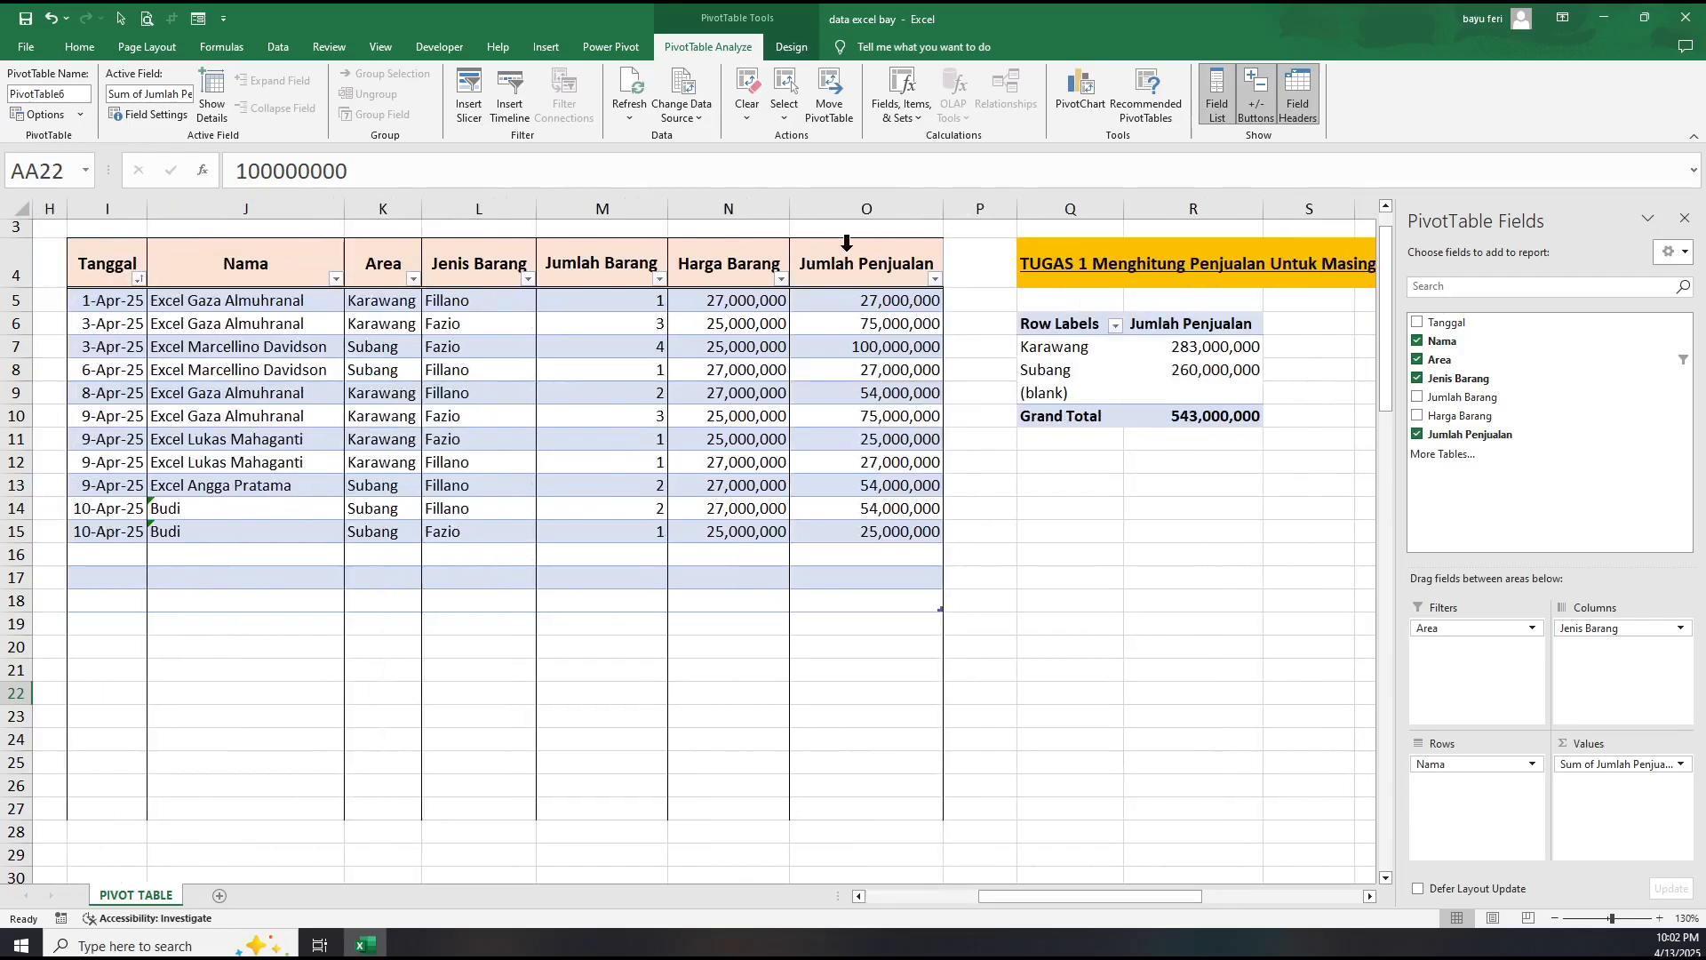
left_click(1006, 595)
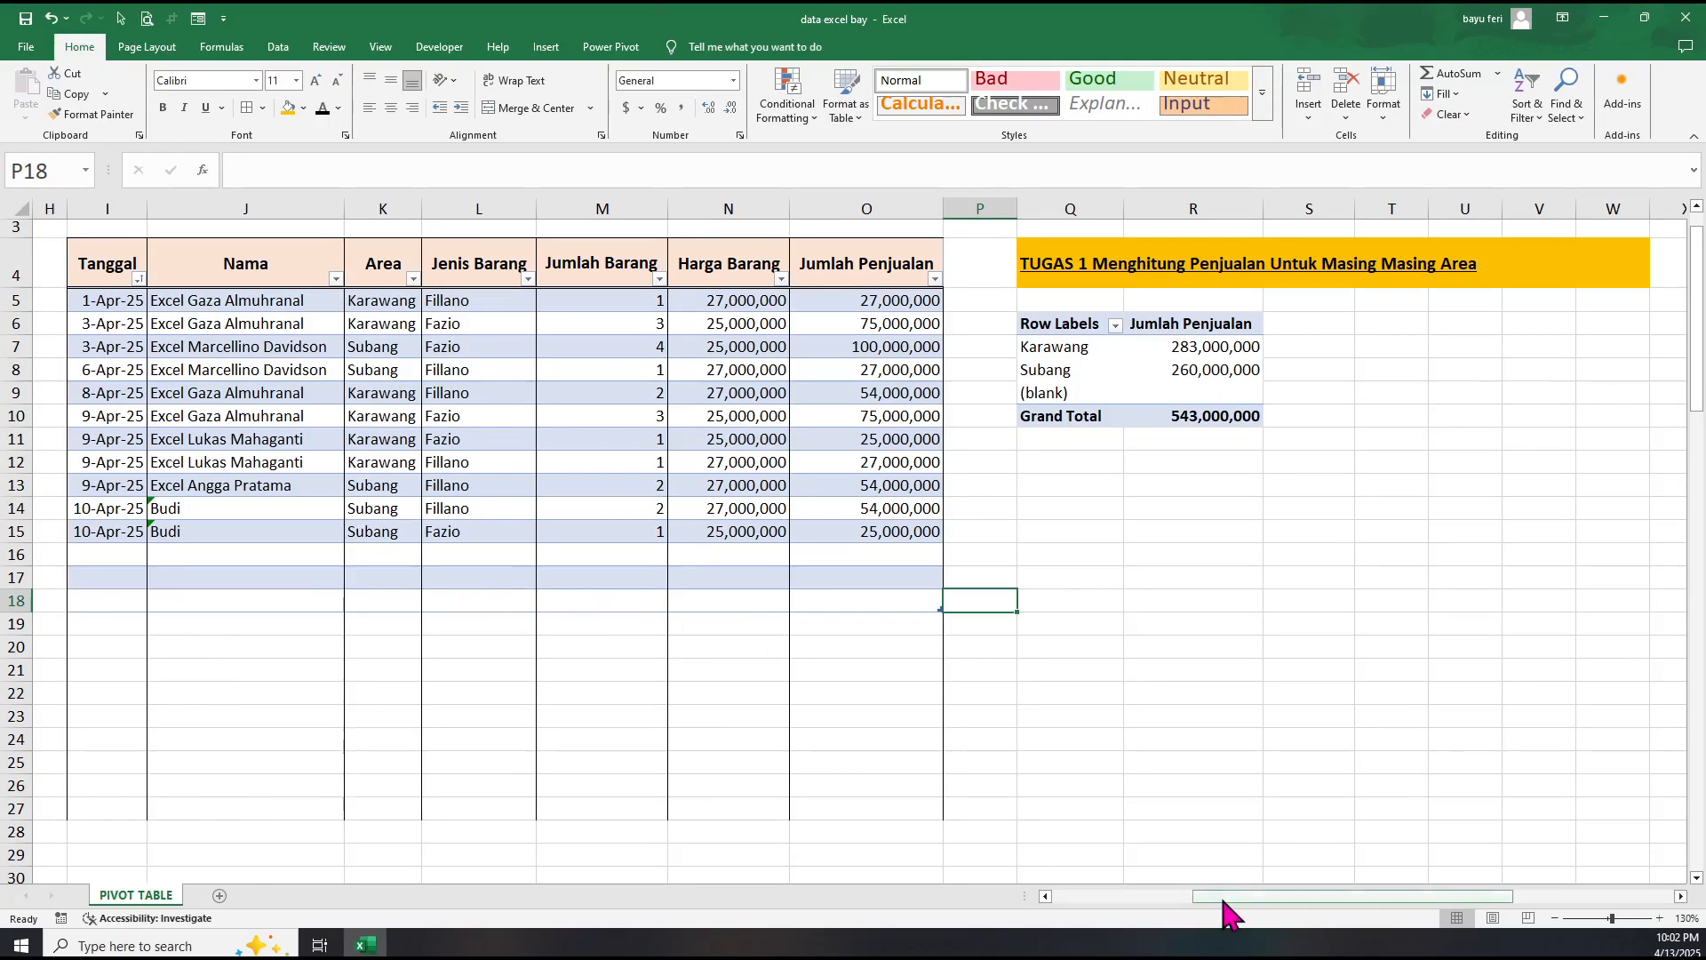
left_click_drag(1224, 900, 1428, 901)
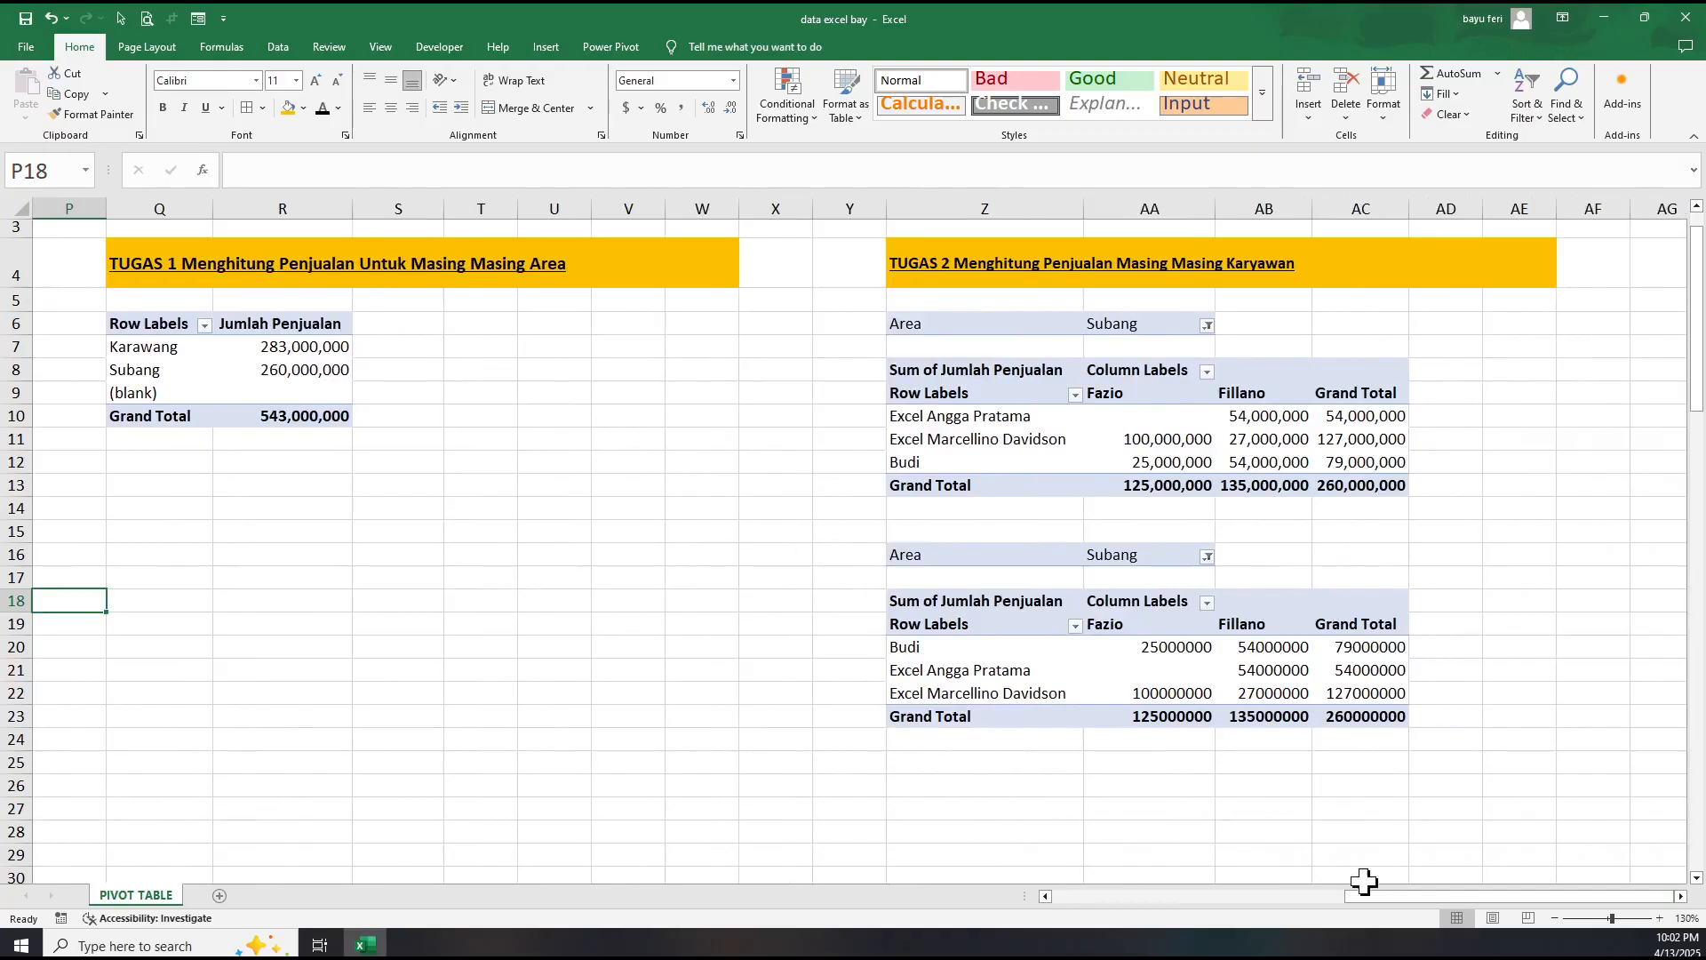
left_click_drag(1370, 896, 1219, 896)
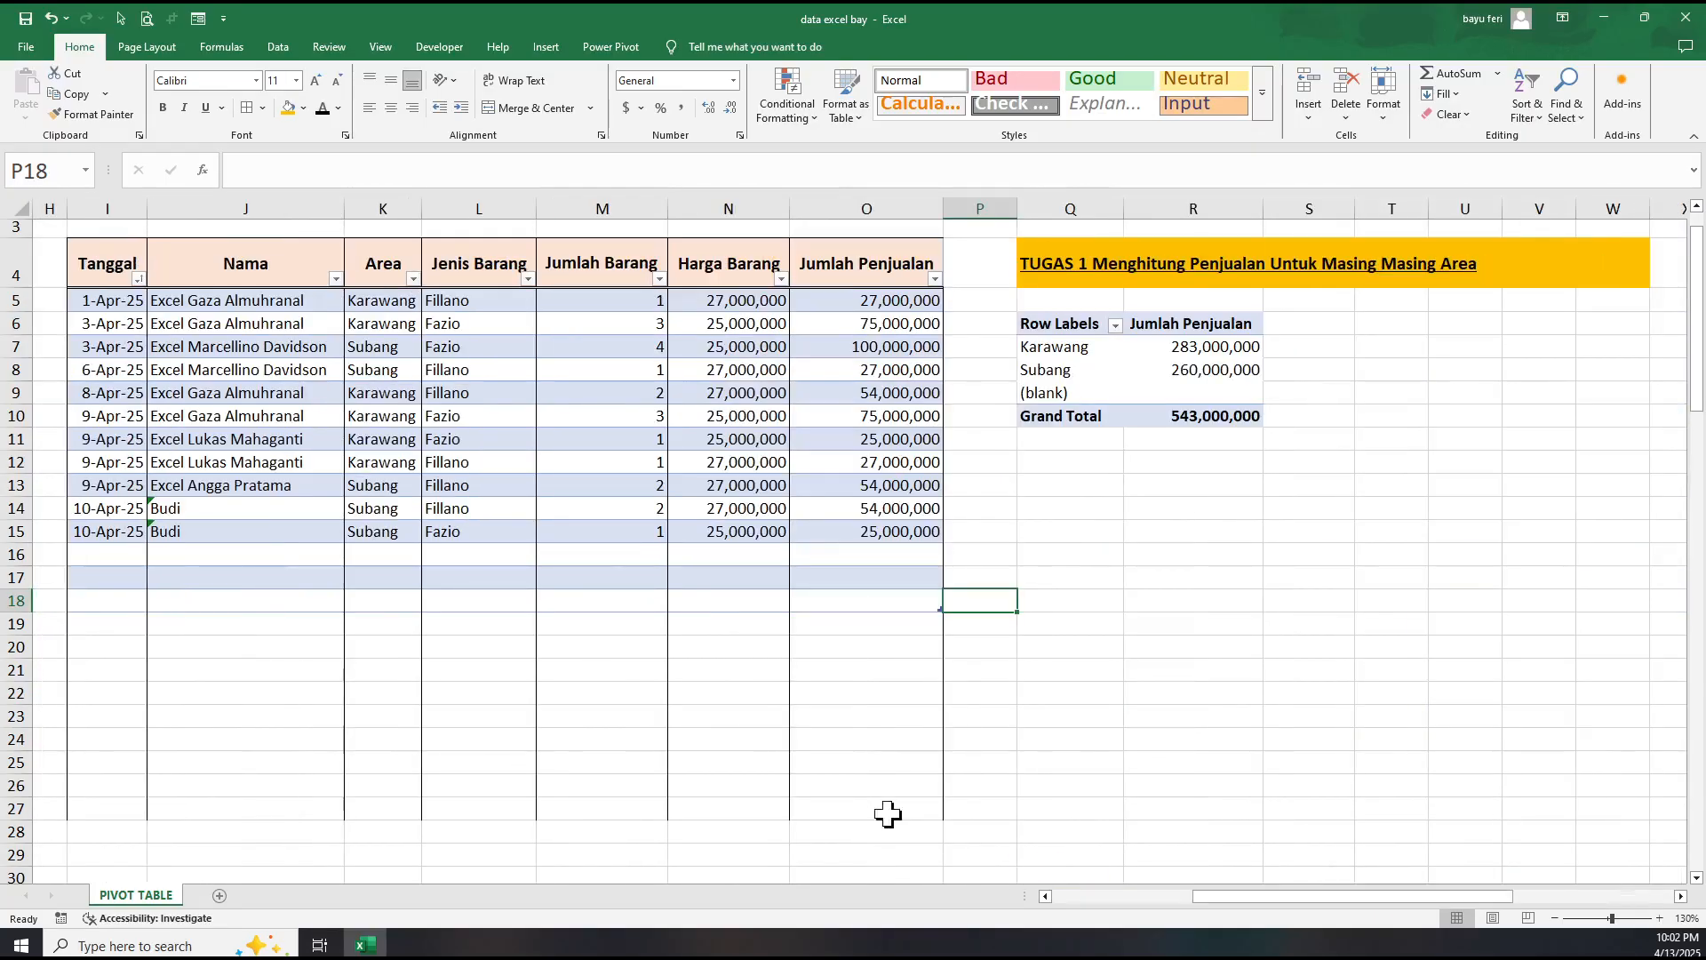
left_click(415, 441)
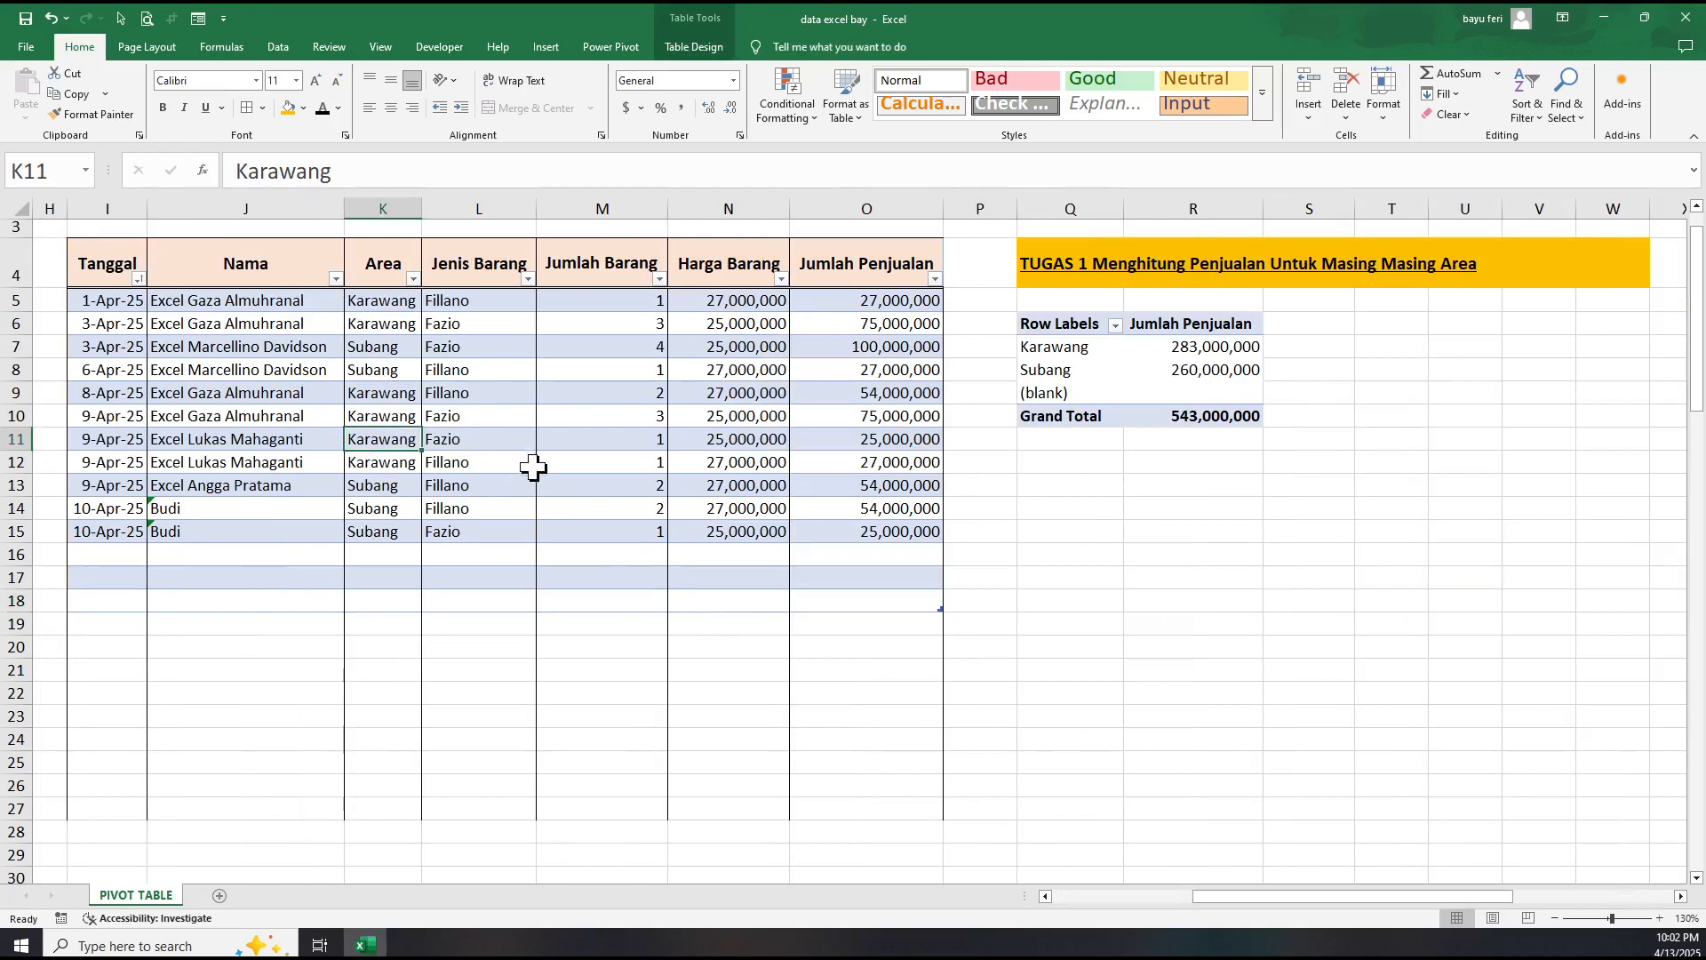